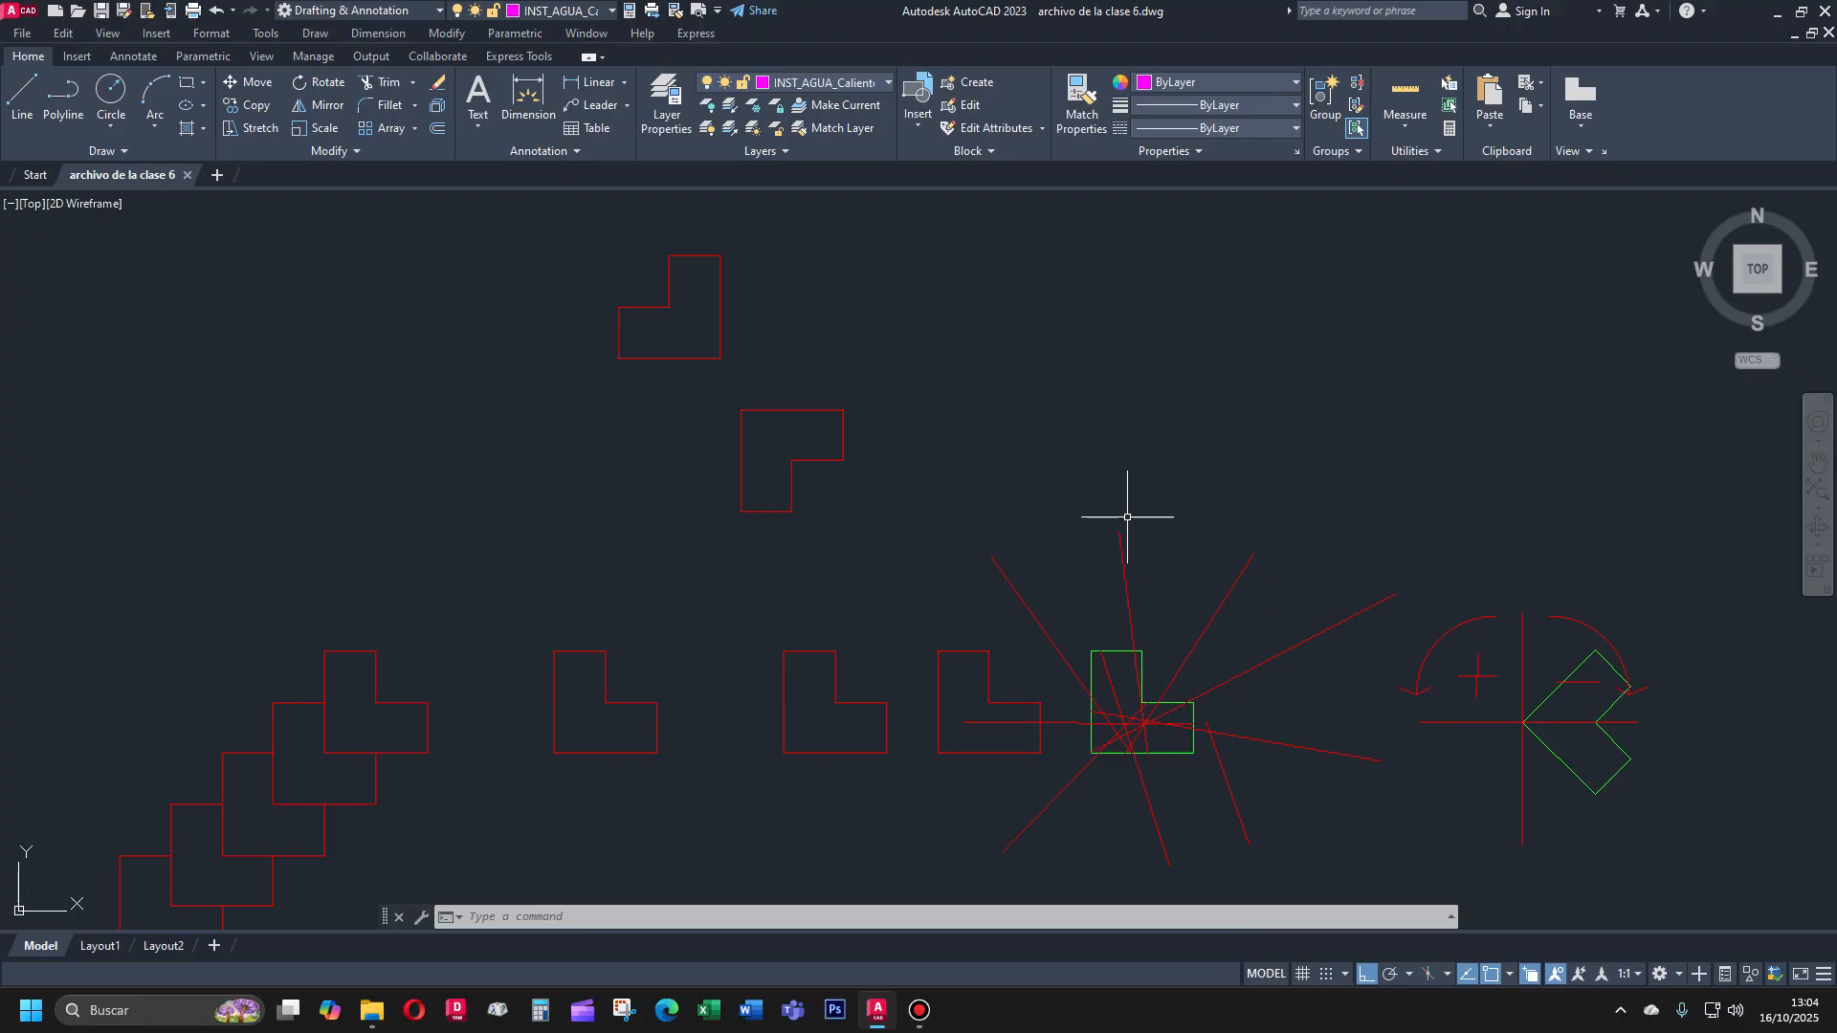
Stretch the short right end of the L-shape beside the stepped group 2.5 units to the right and measure its sides
key("Escape")
type("s")
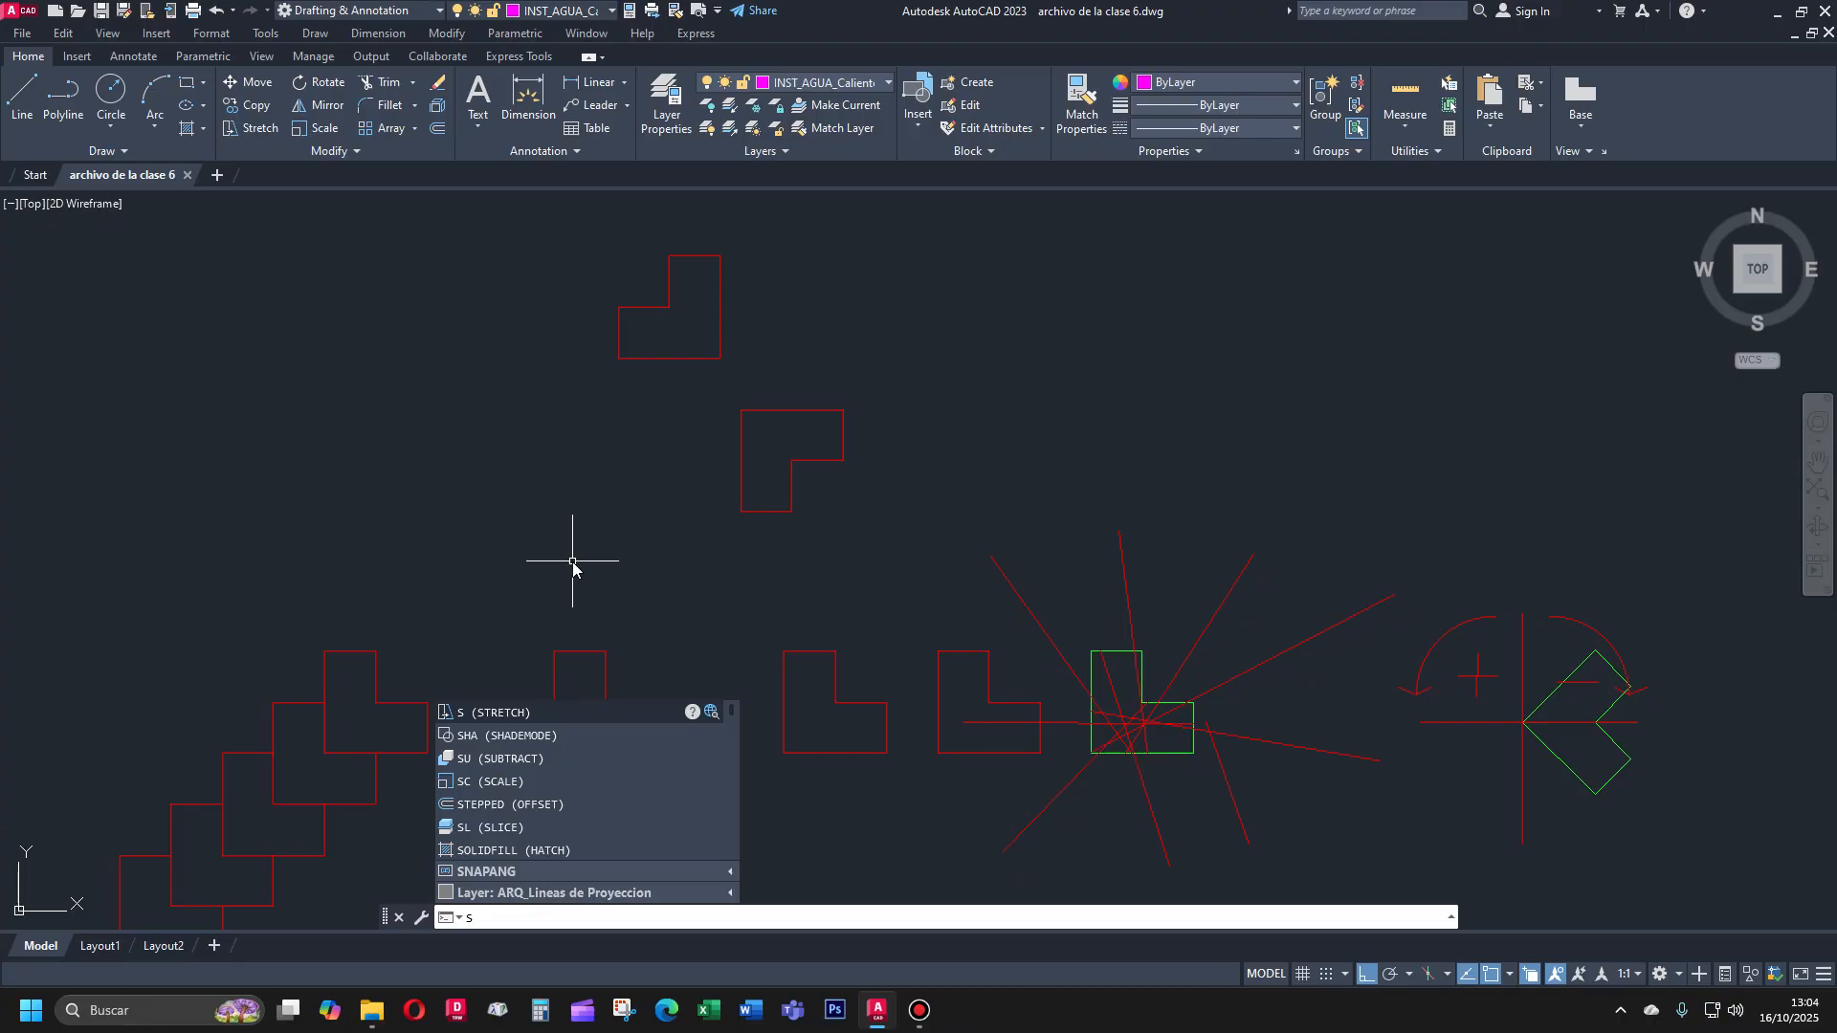
key("Return")
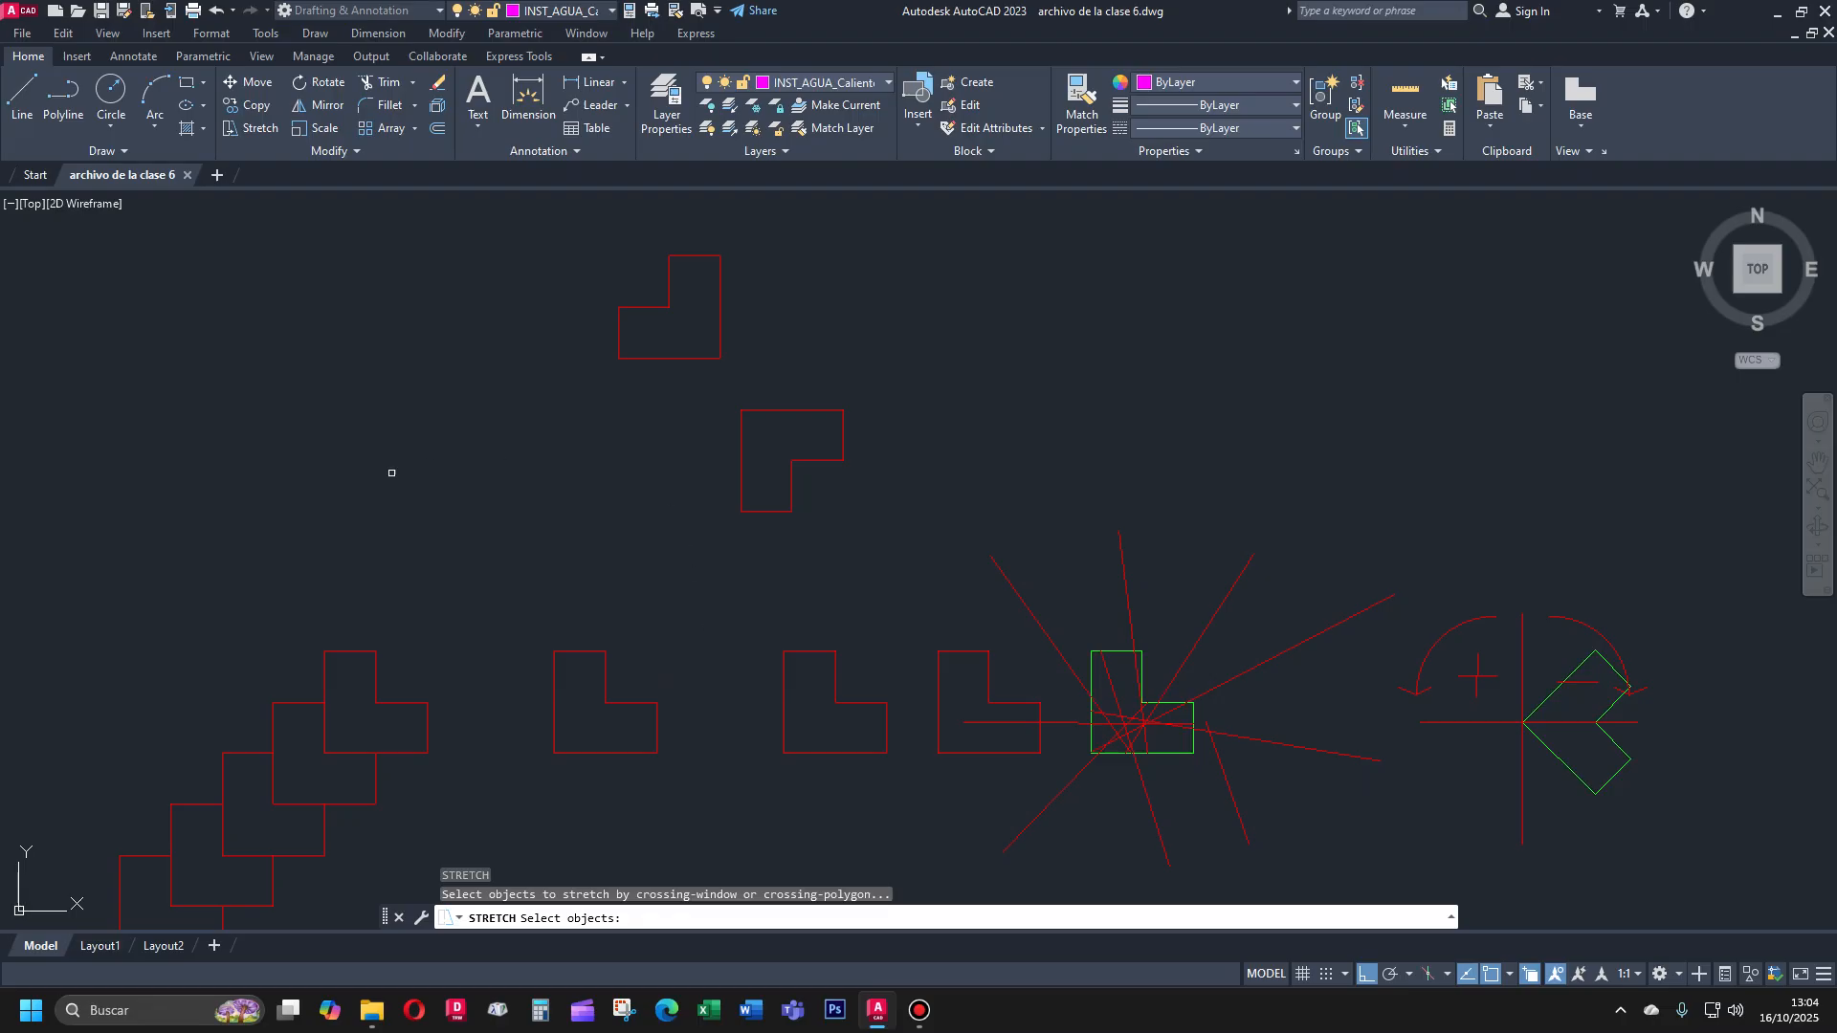
left_click(319, 508)
left_click(327, 515)
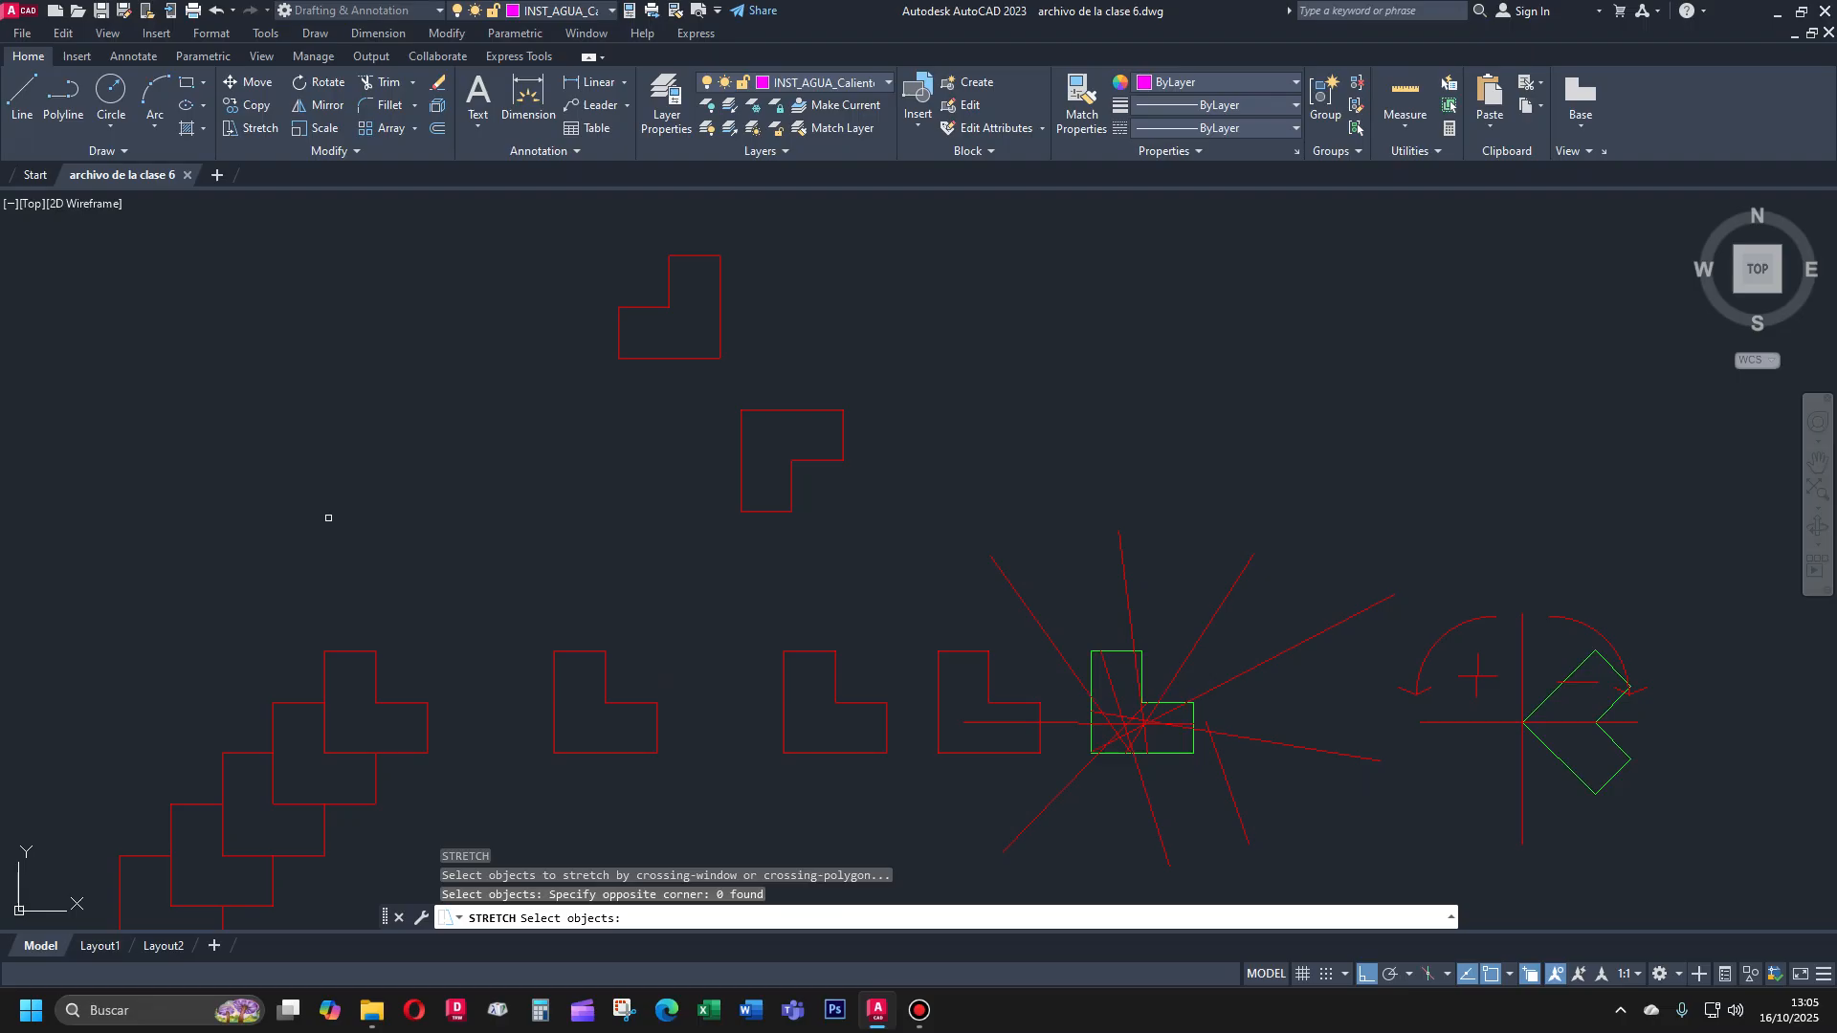
left_click(297, 447)
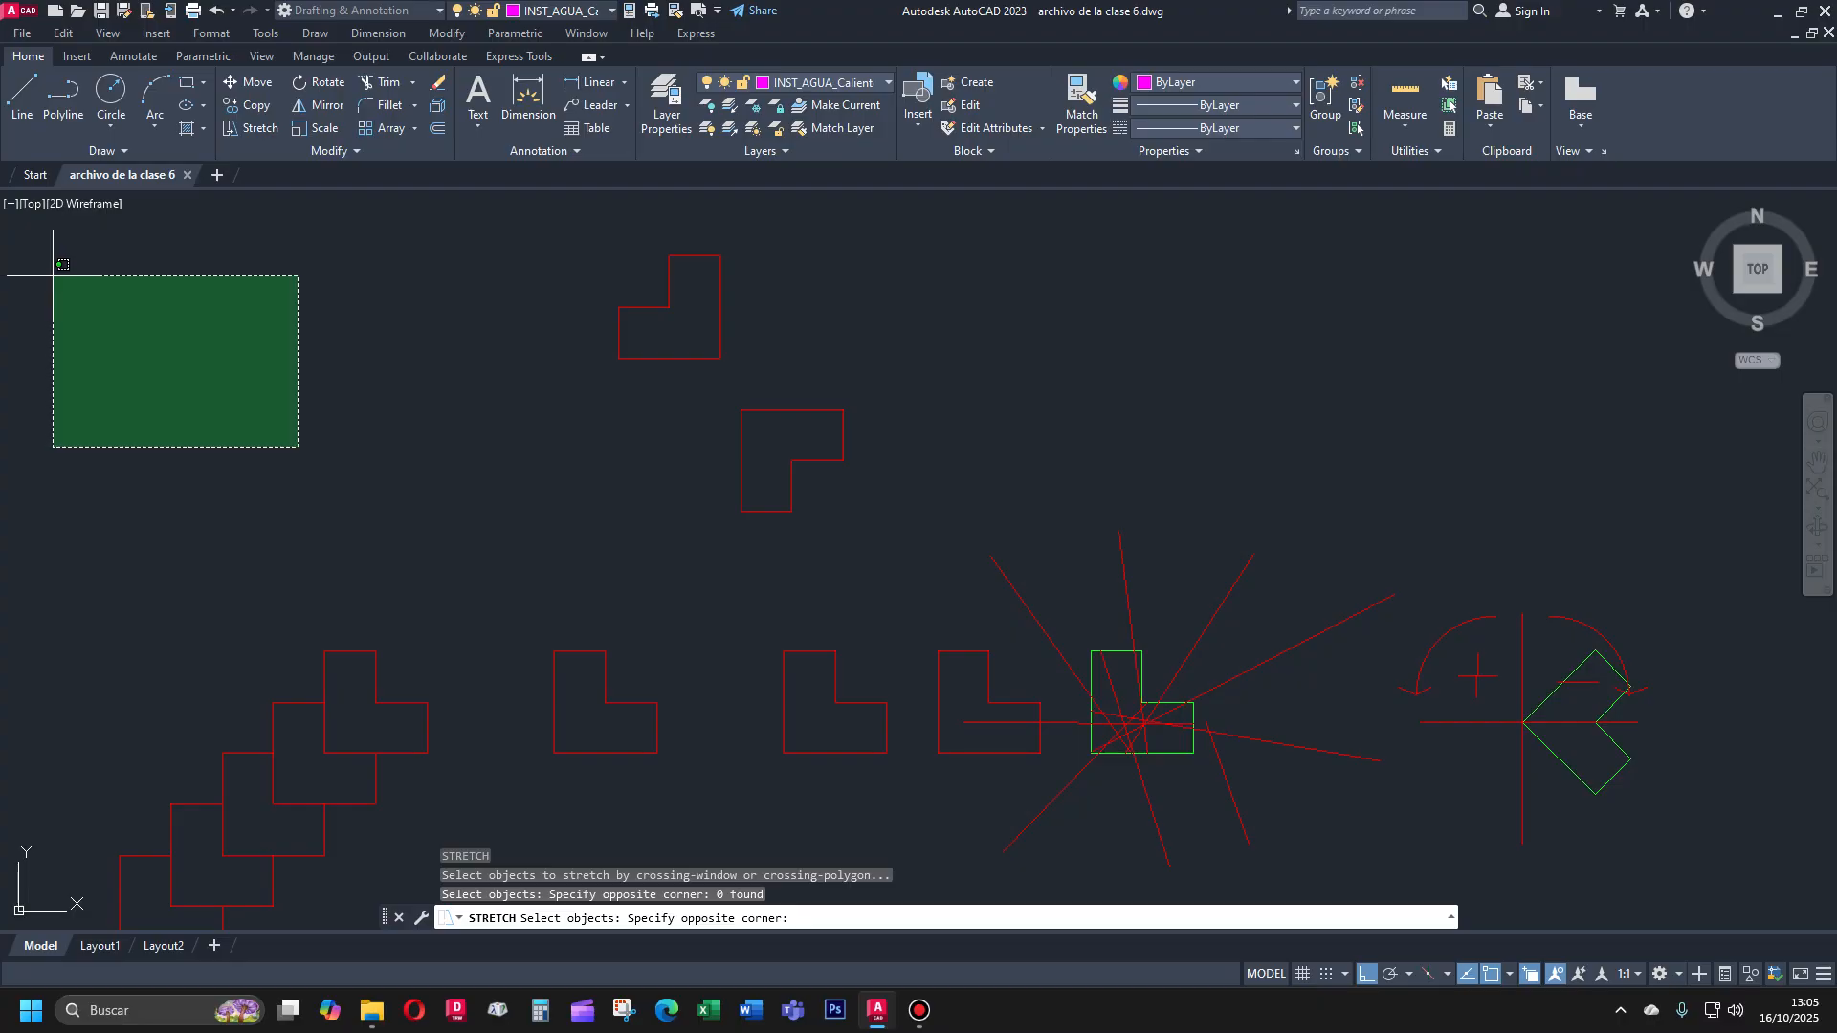
left_click(49, 273)
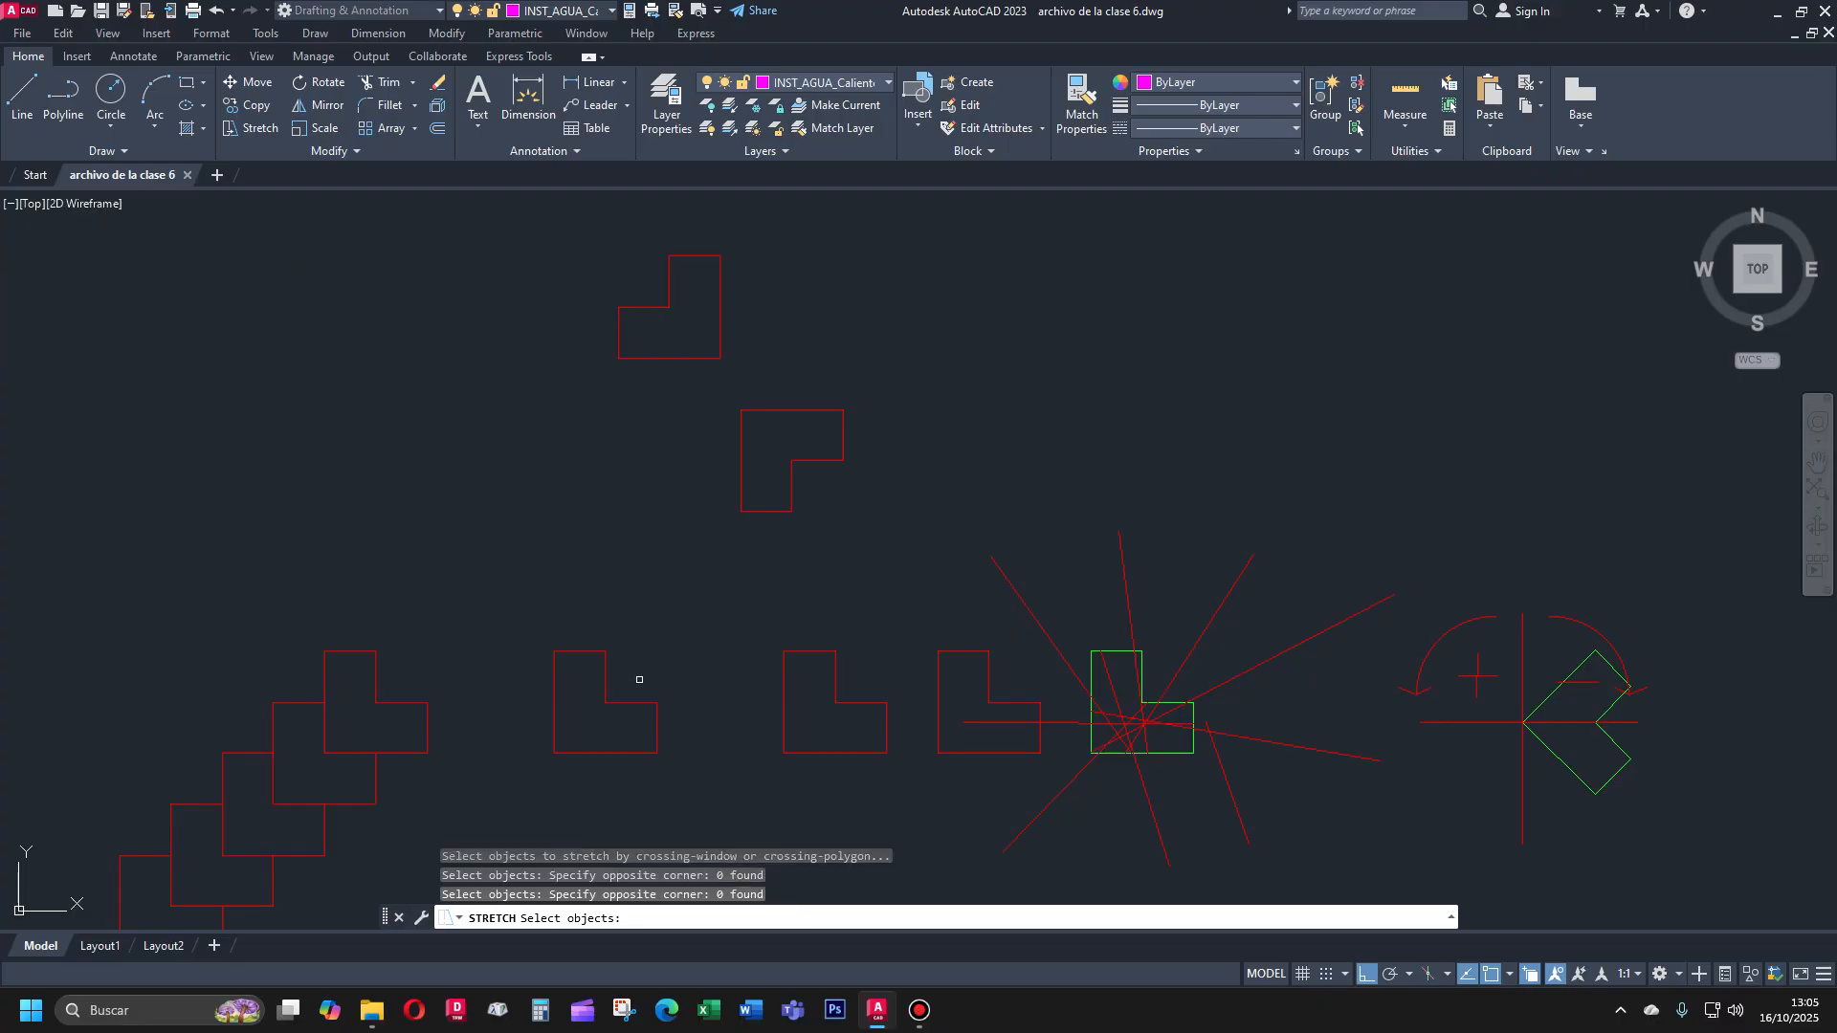
left_click(680, 780)
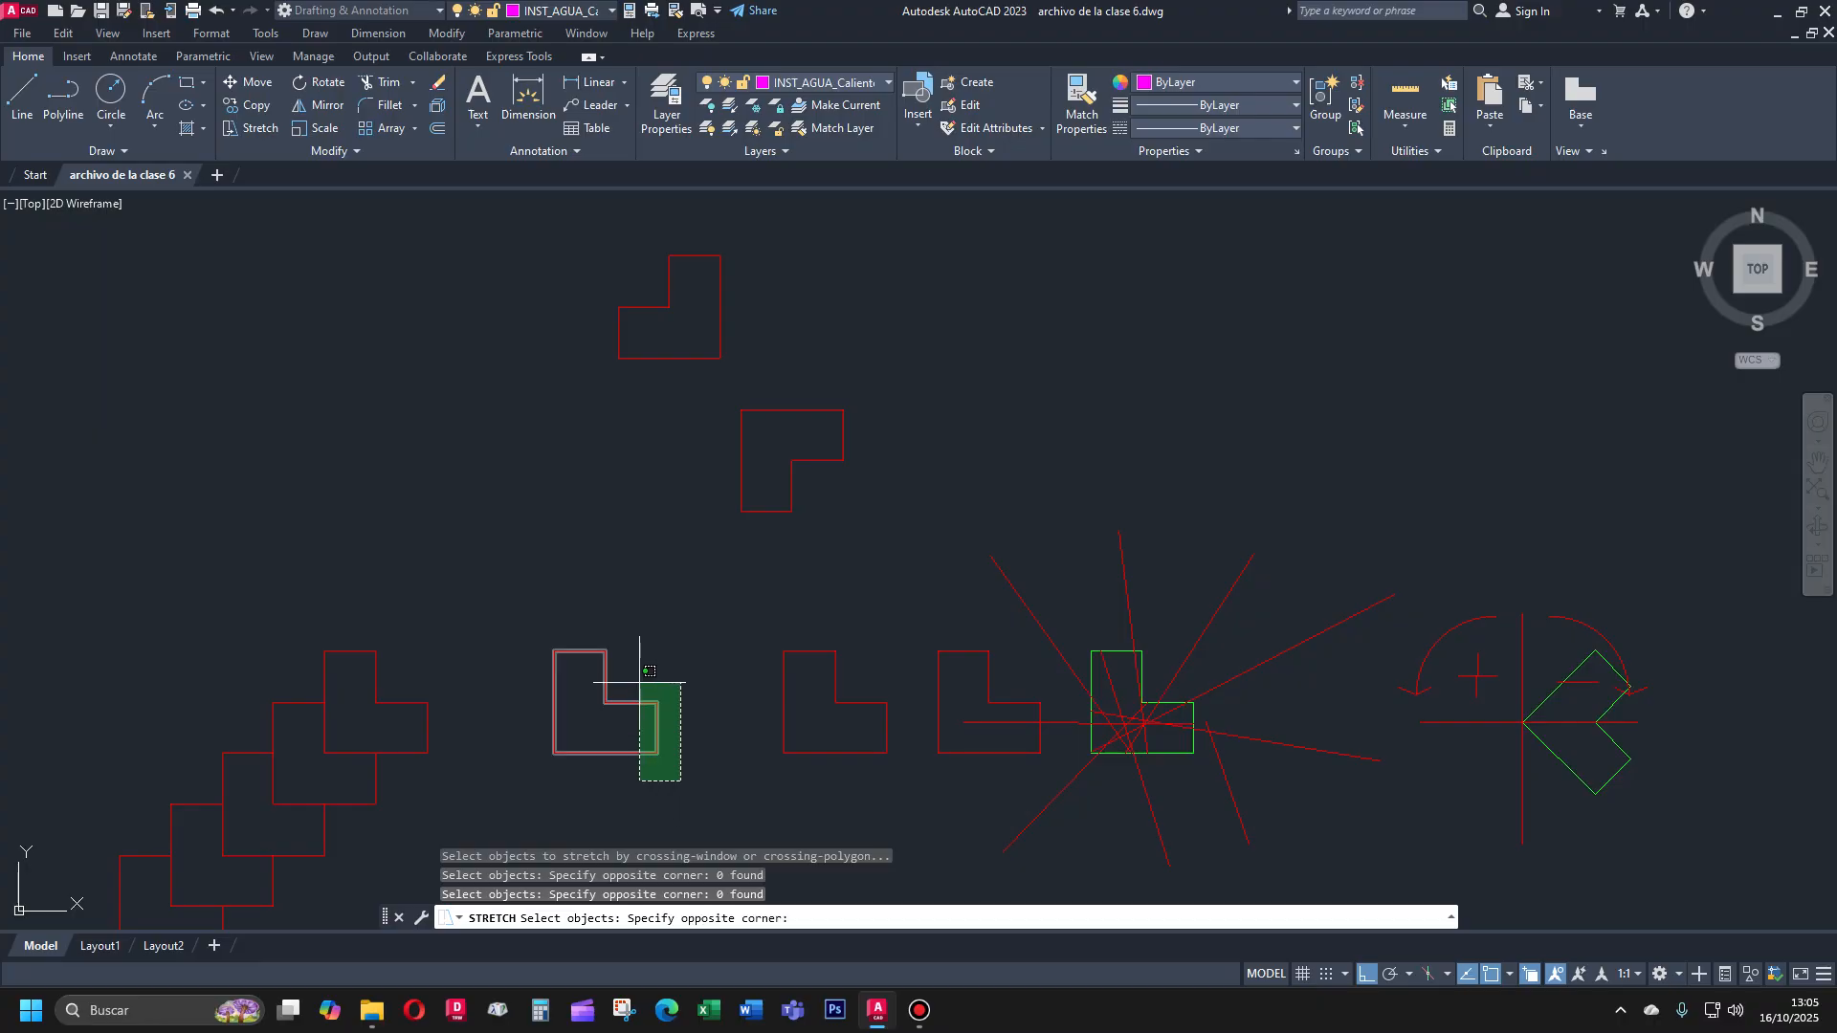
left_click(695, 752)
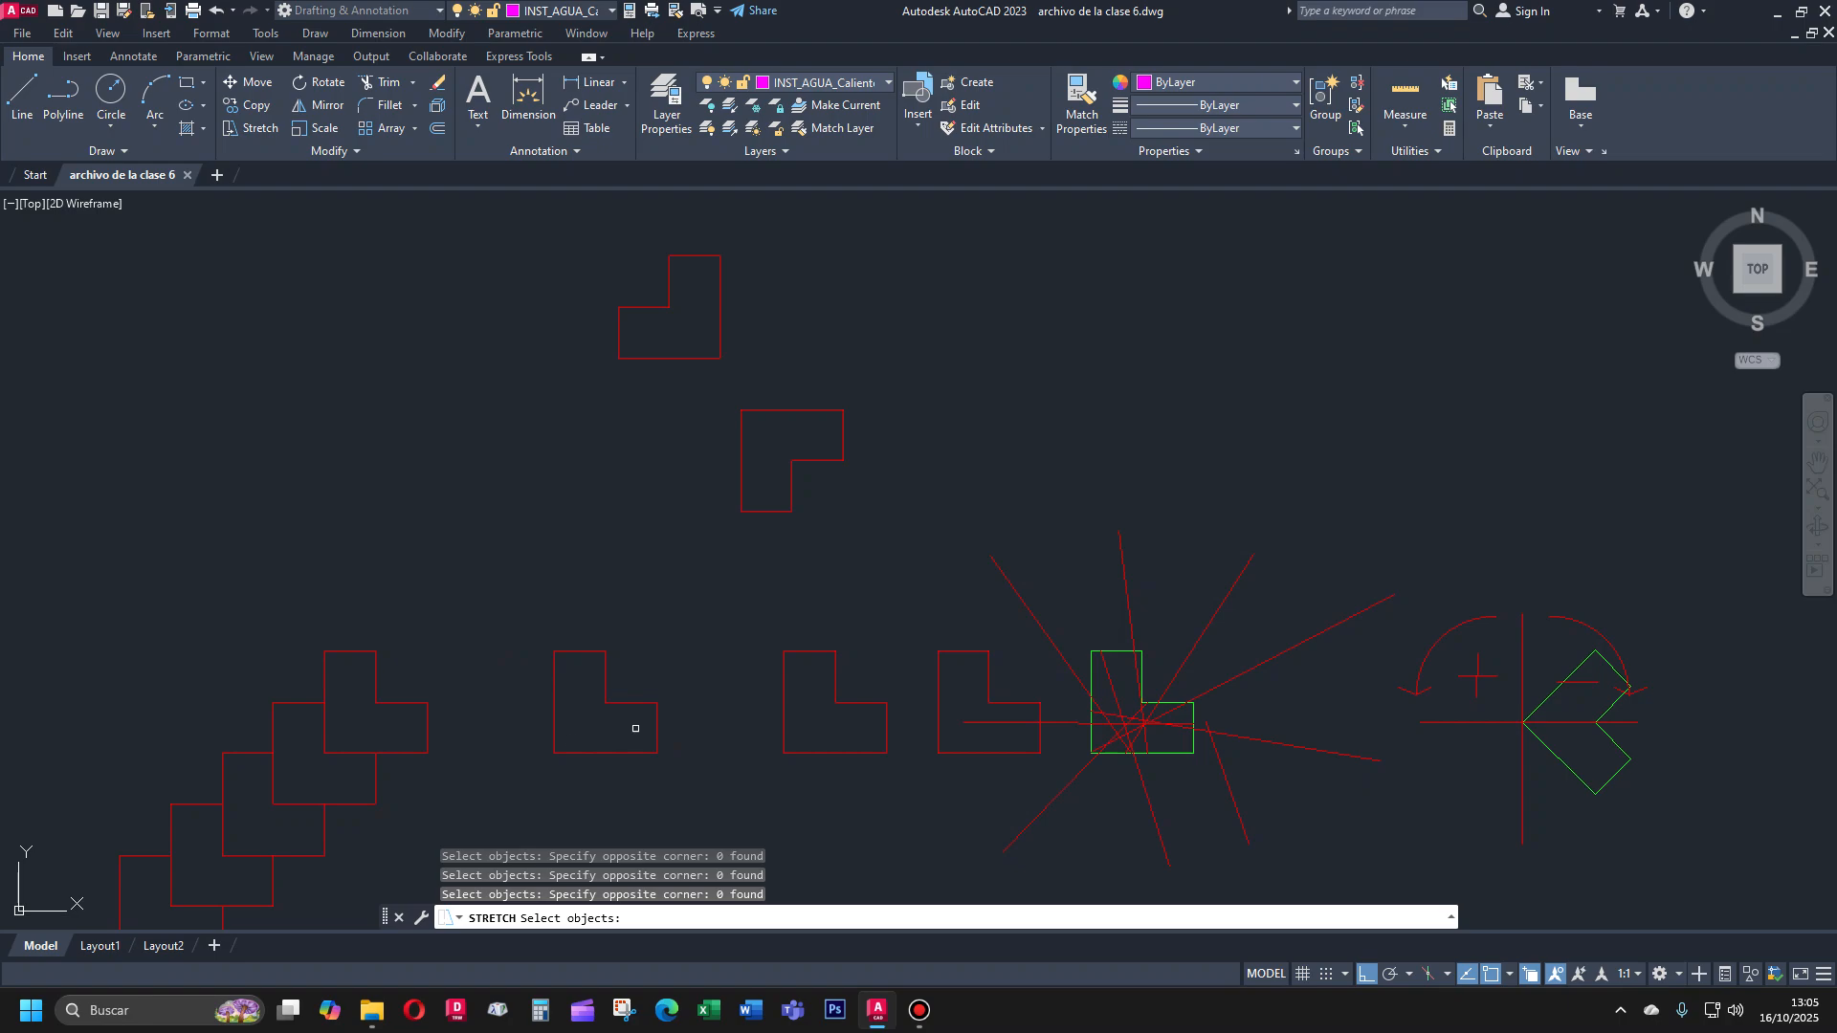
left_click(688, 775)
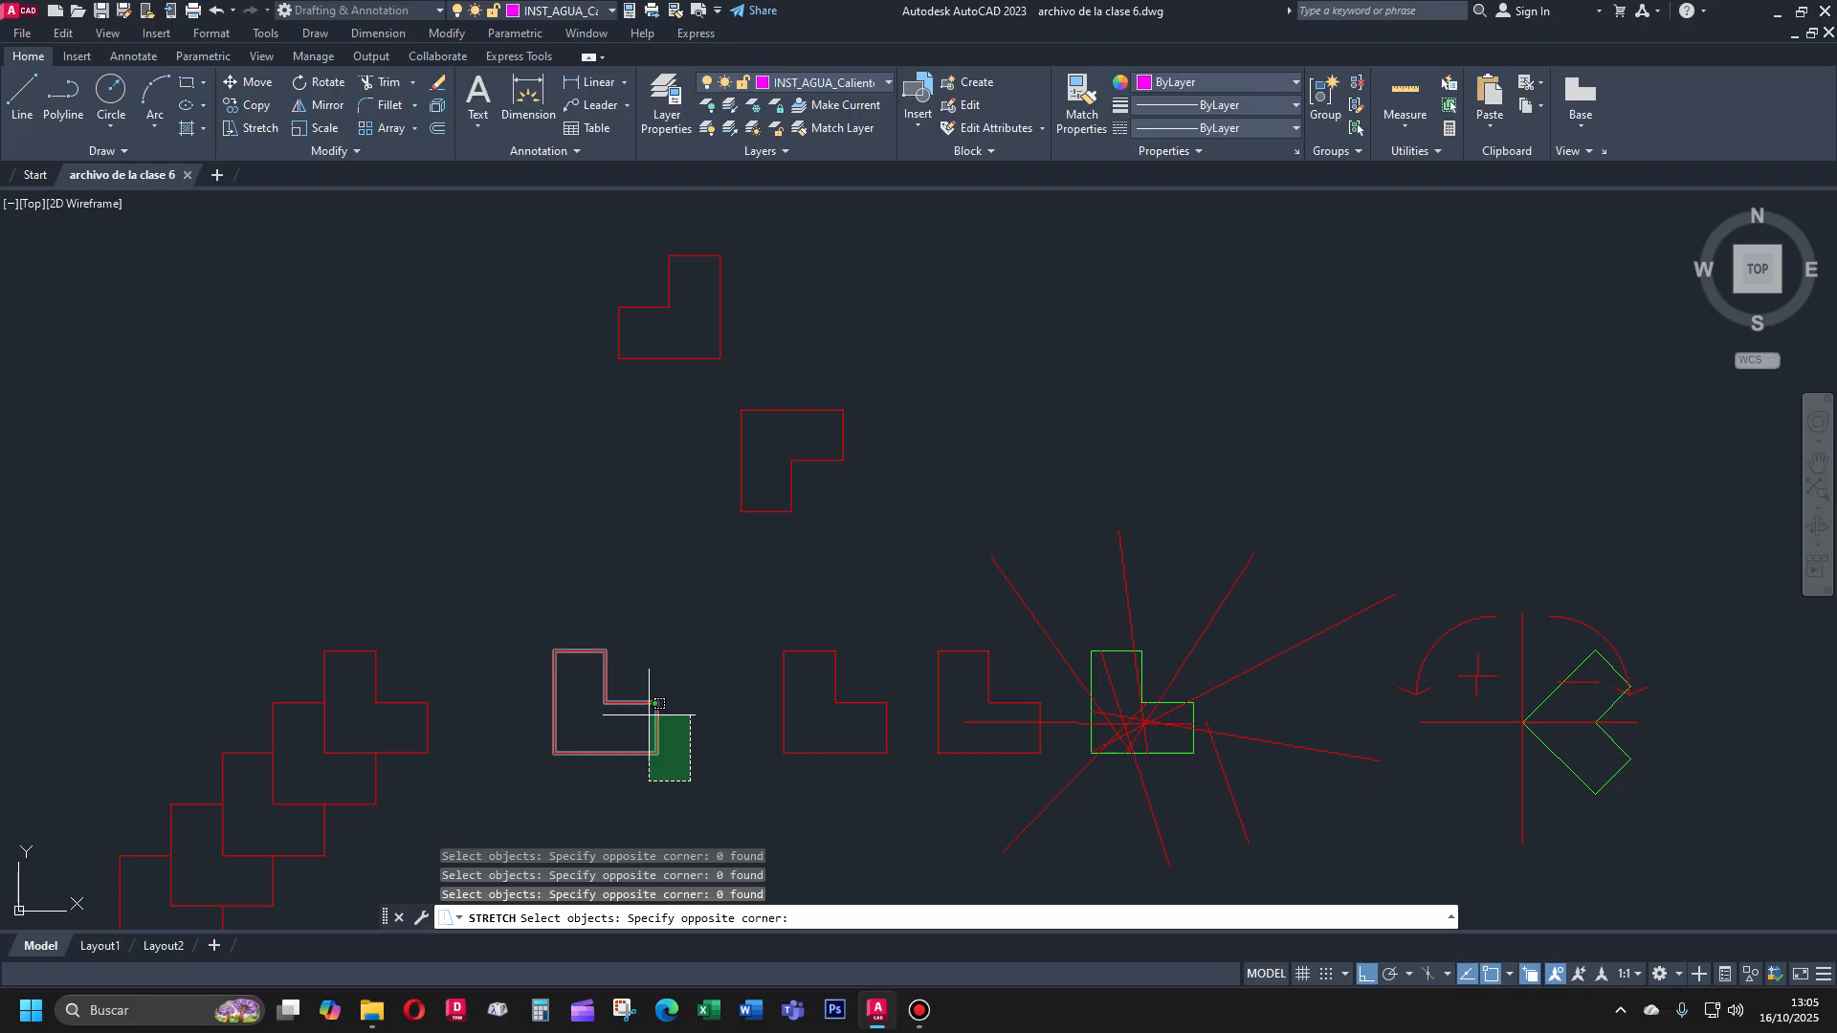
left_click(625, 669)
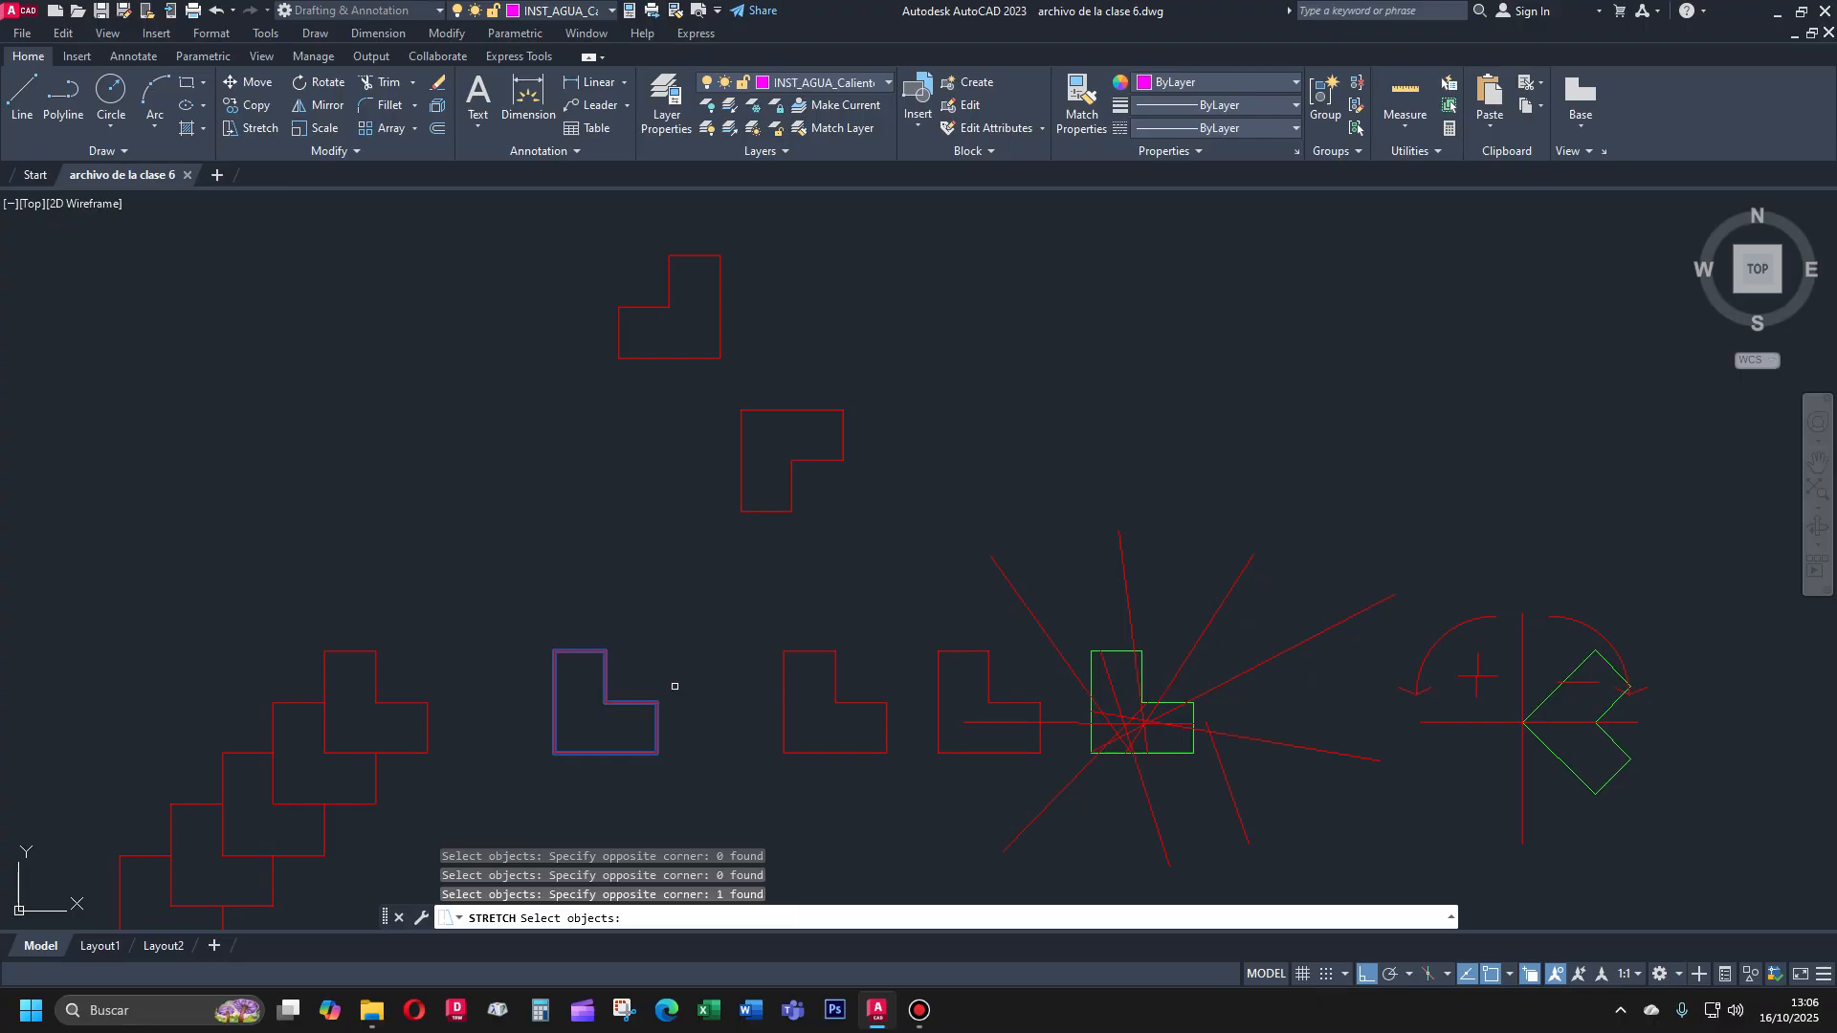
key("Return")
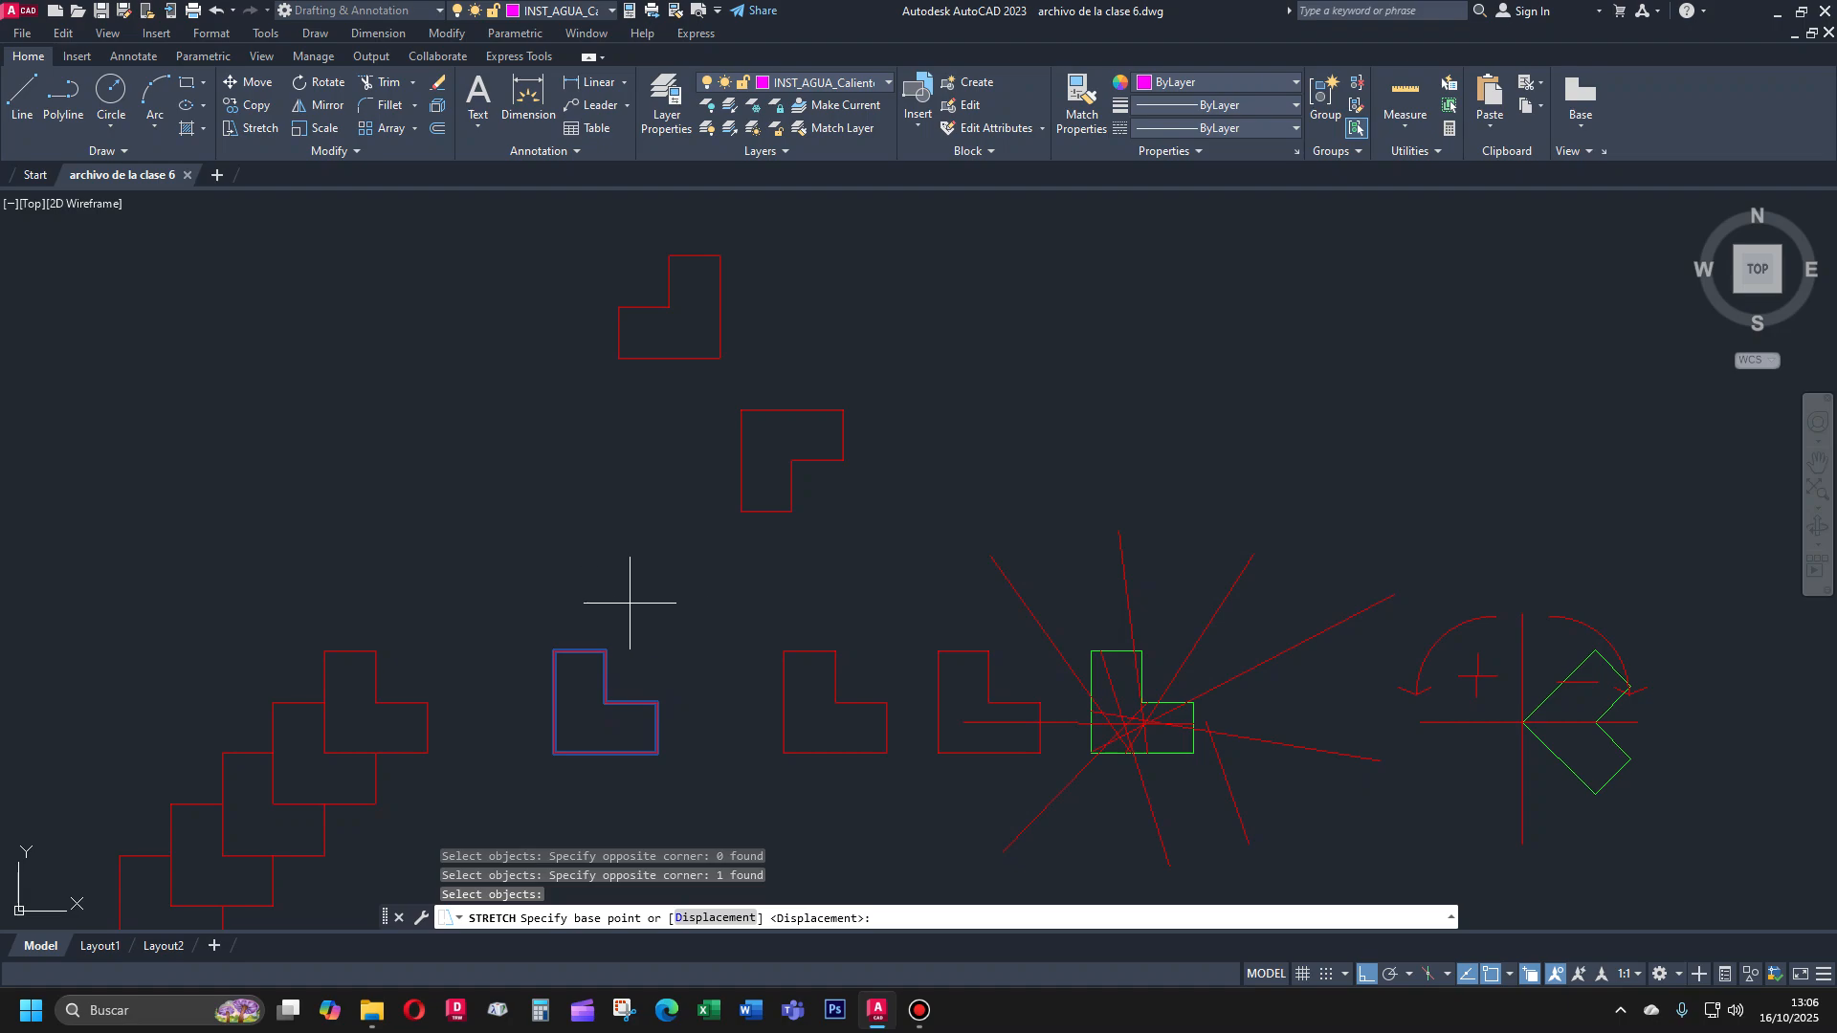
left_click(655, 592)
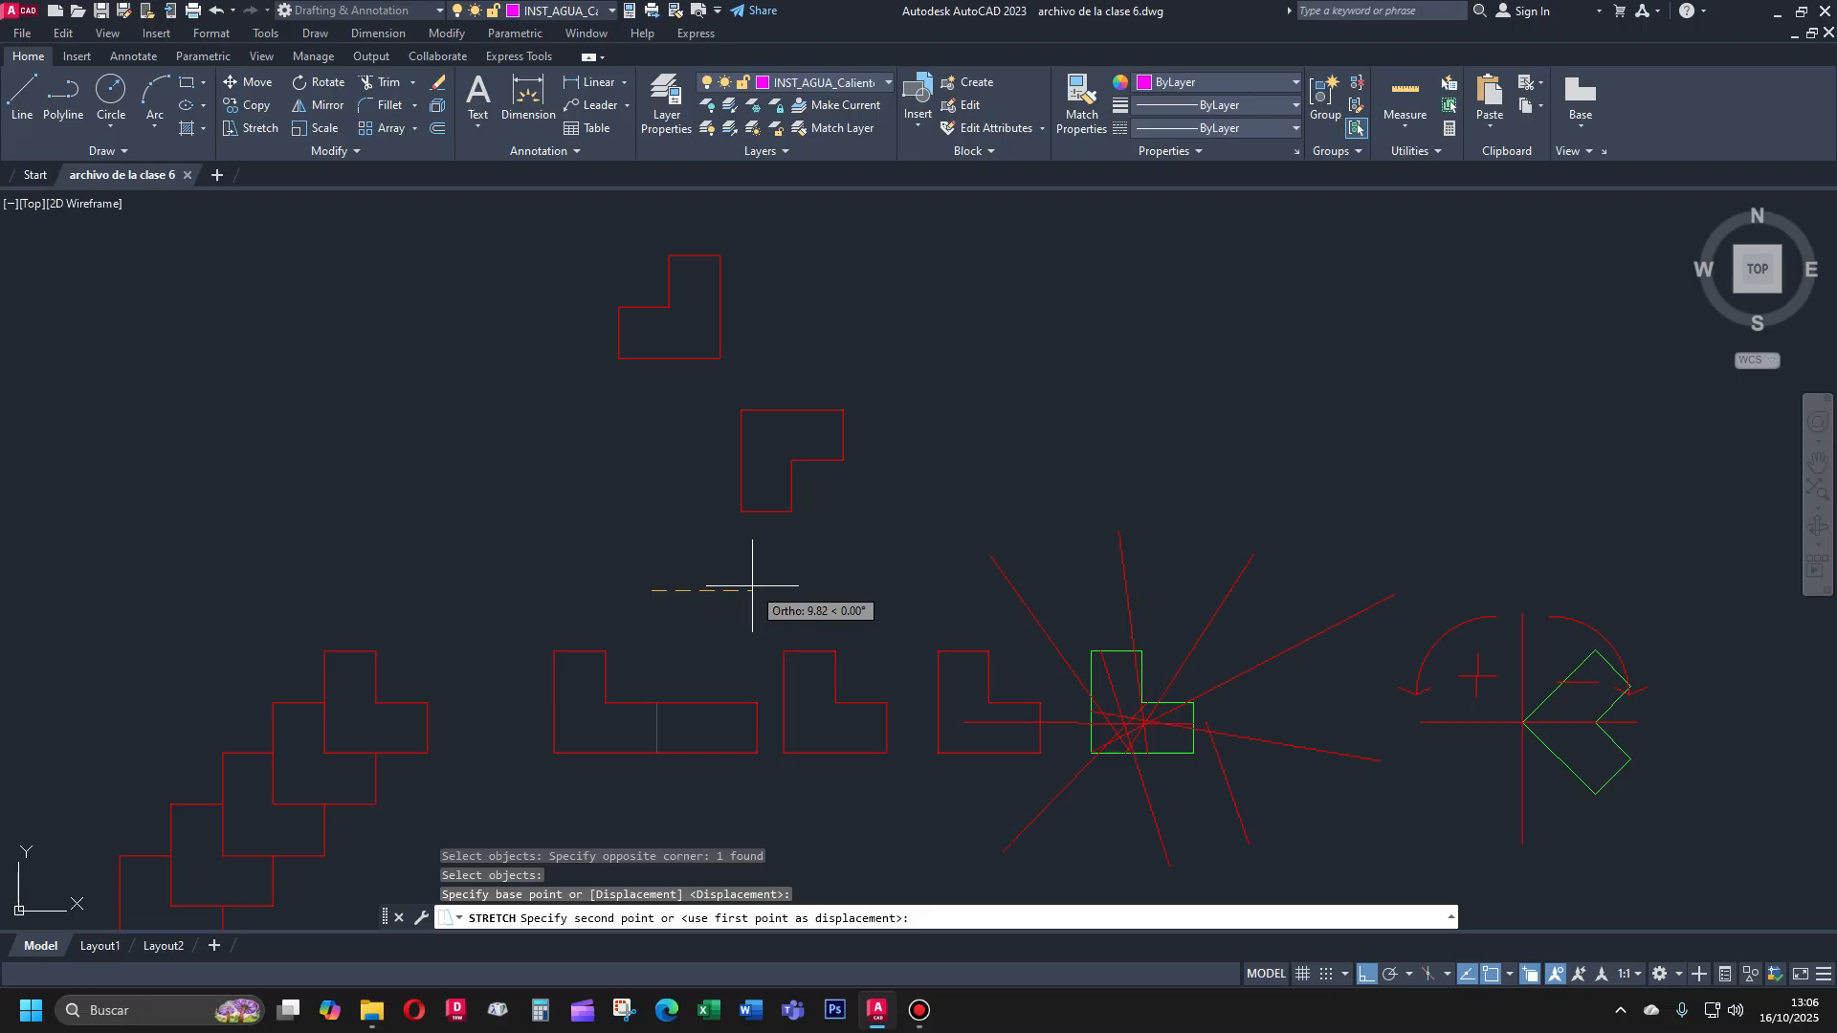
type("2.5")
key("Return")
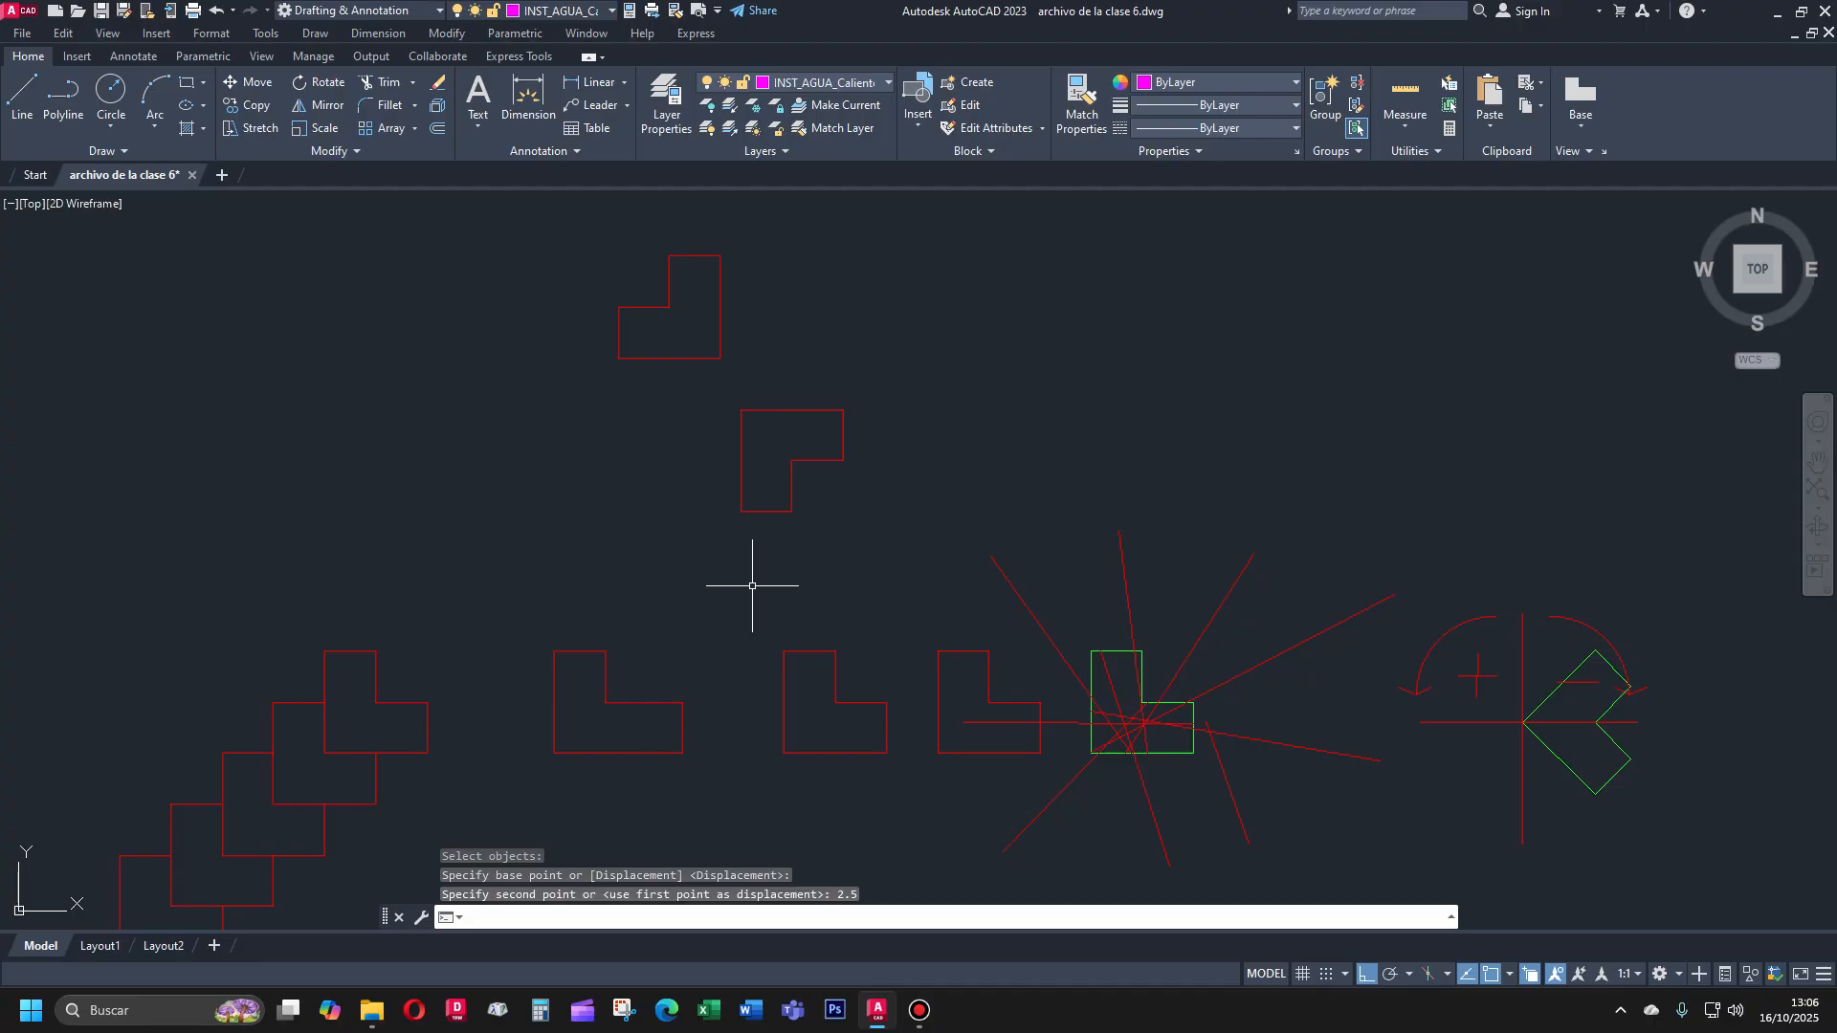
left_click(1404, 95)
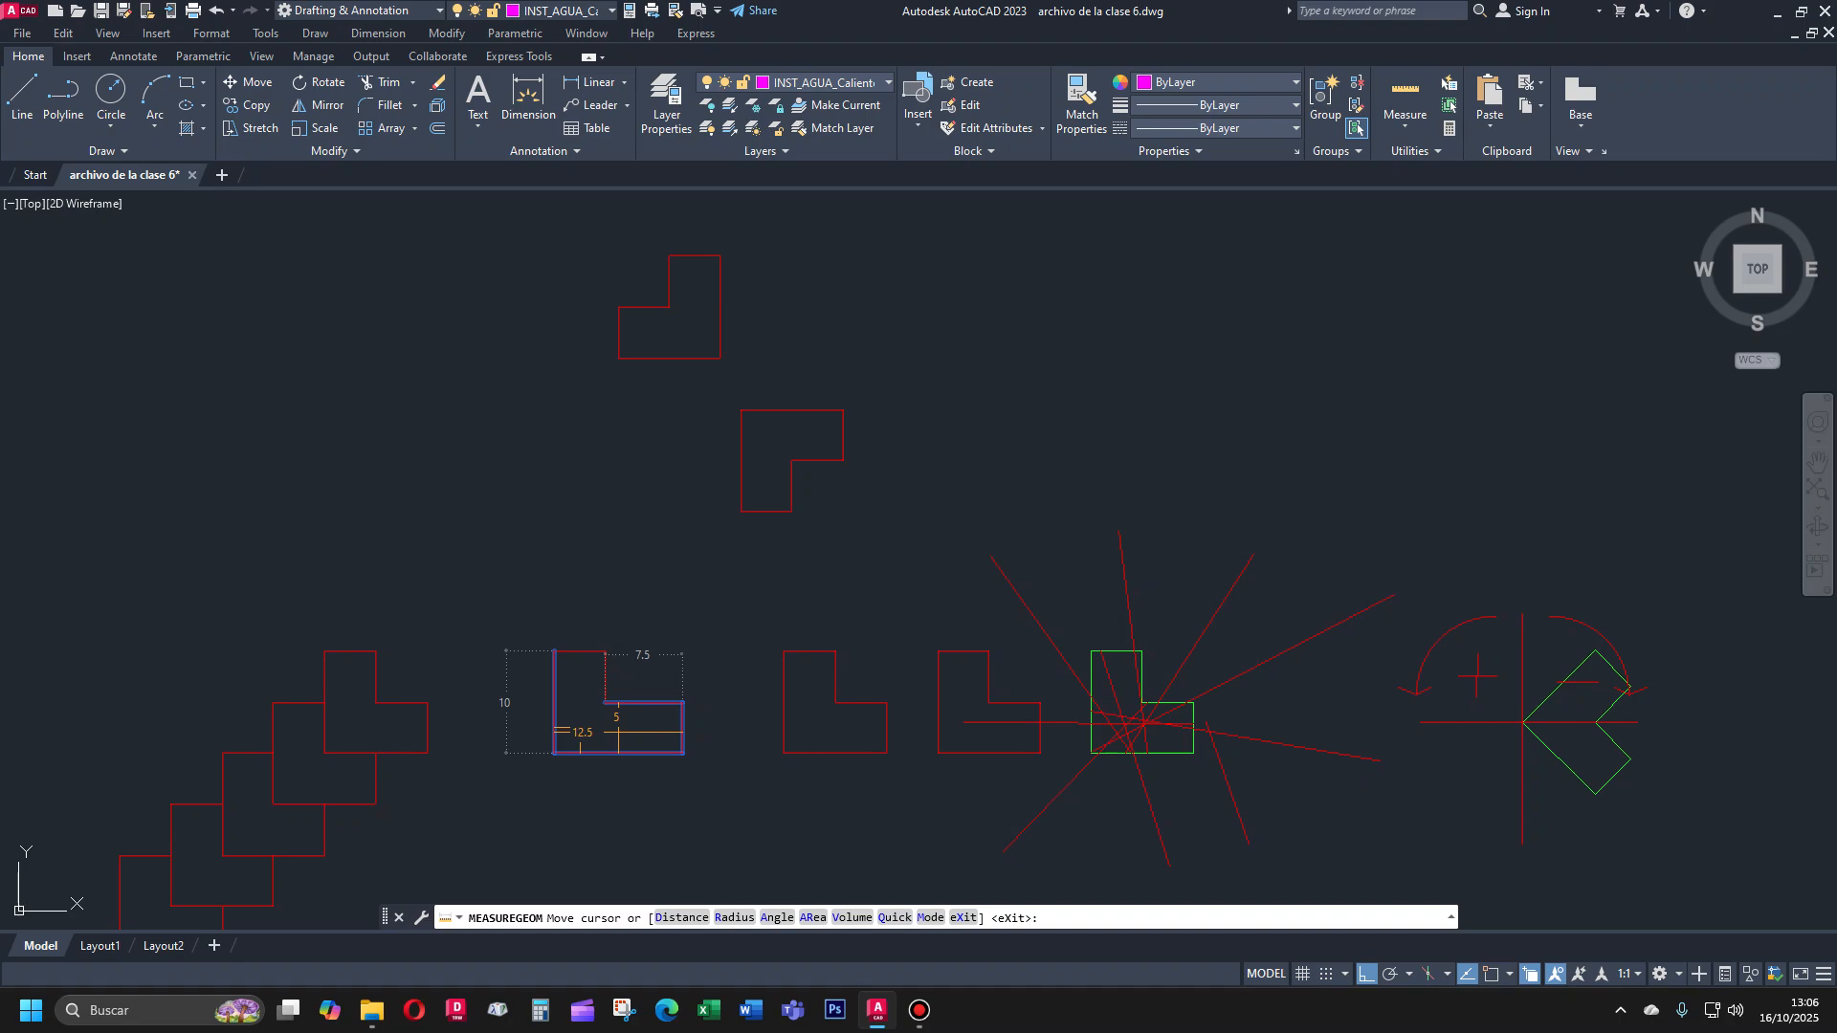
key("Escape")
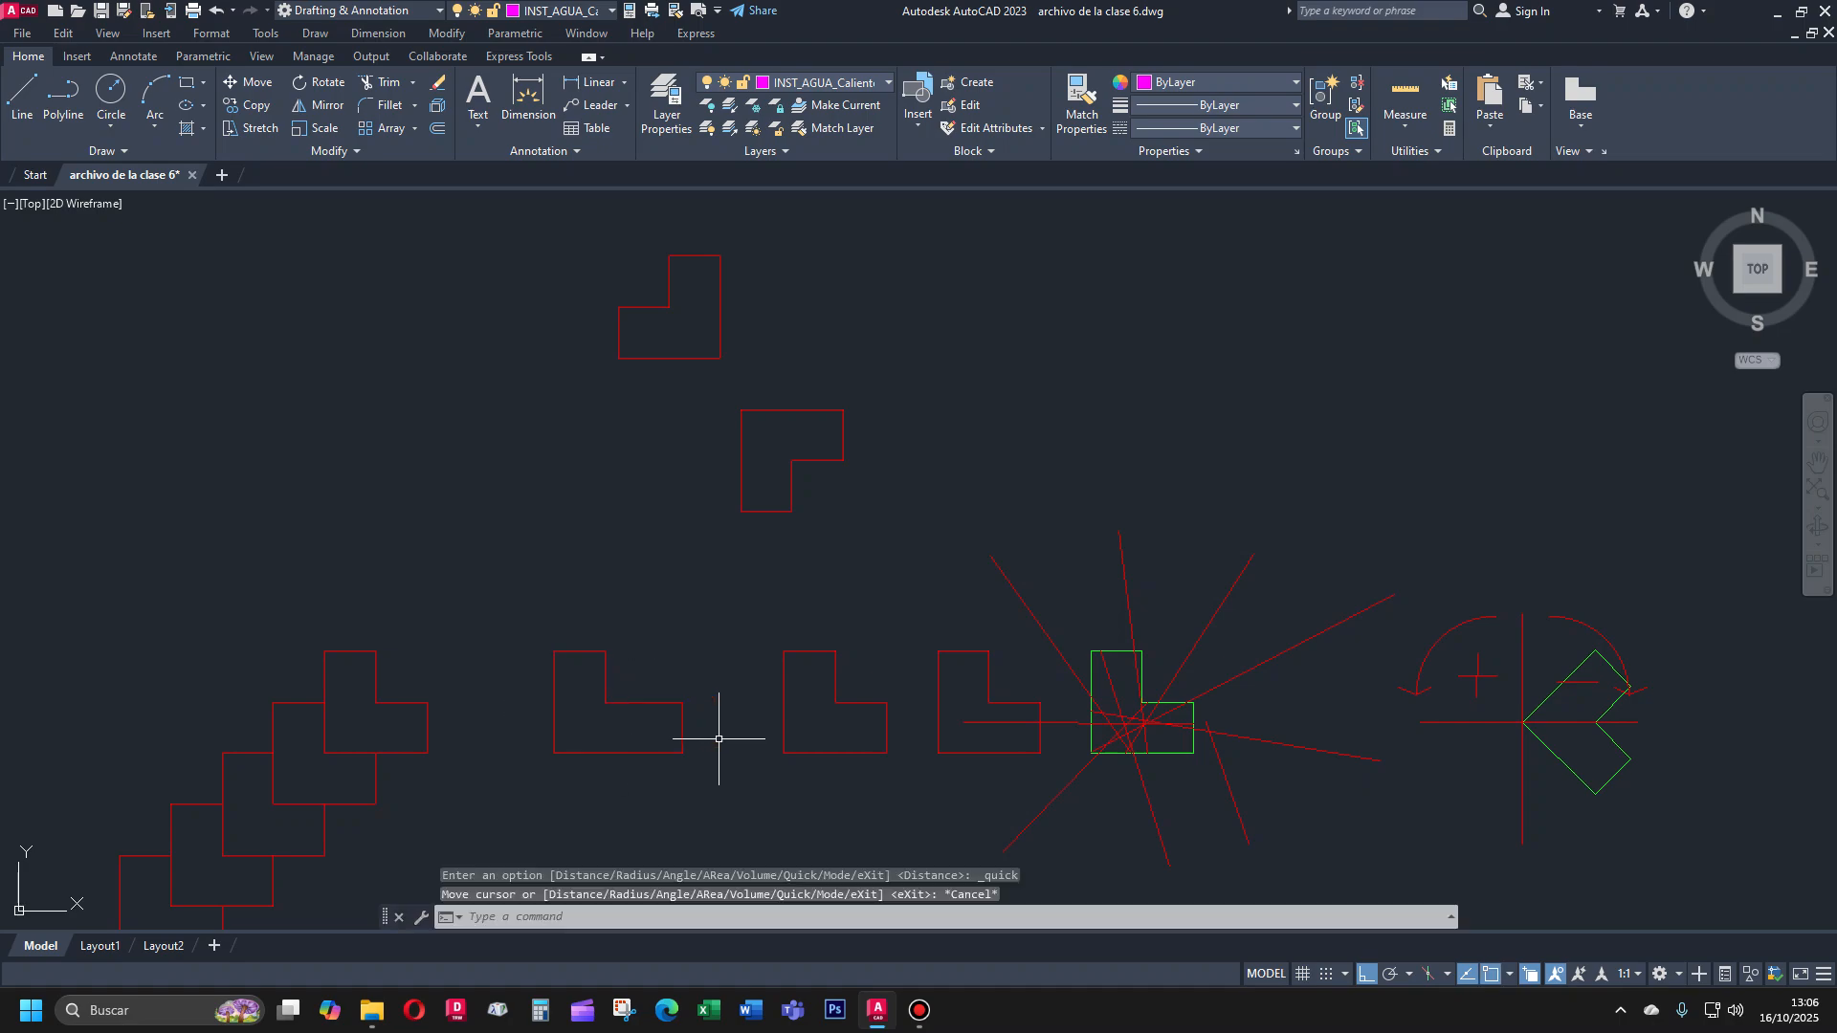
Stretch the right end of the same L-shape 5 units to the left, shortening its foot
type("s")
key("Return")
left_click(708, 770)
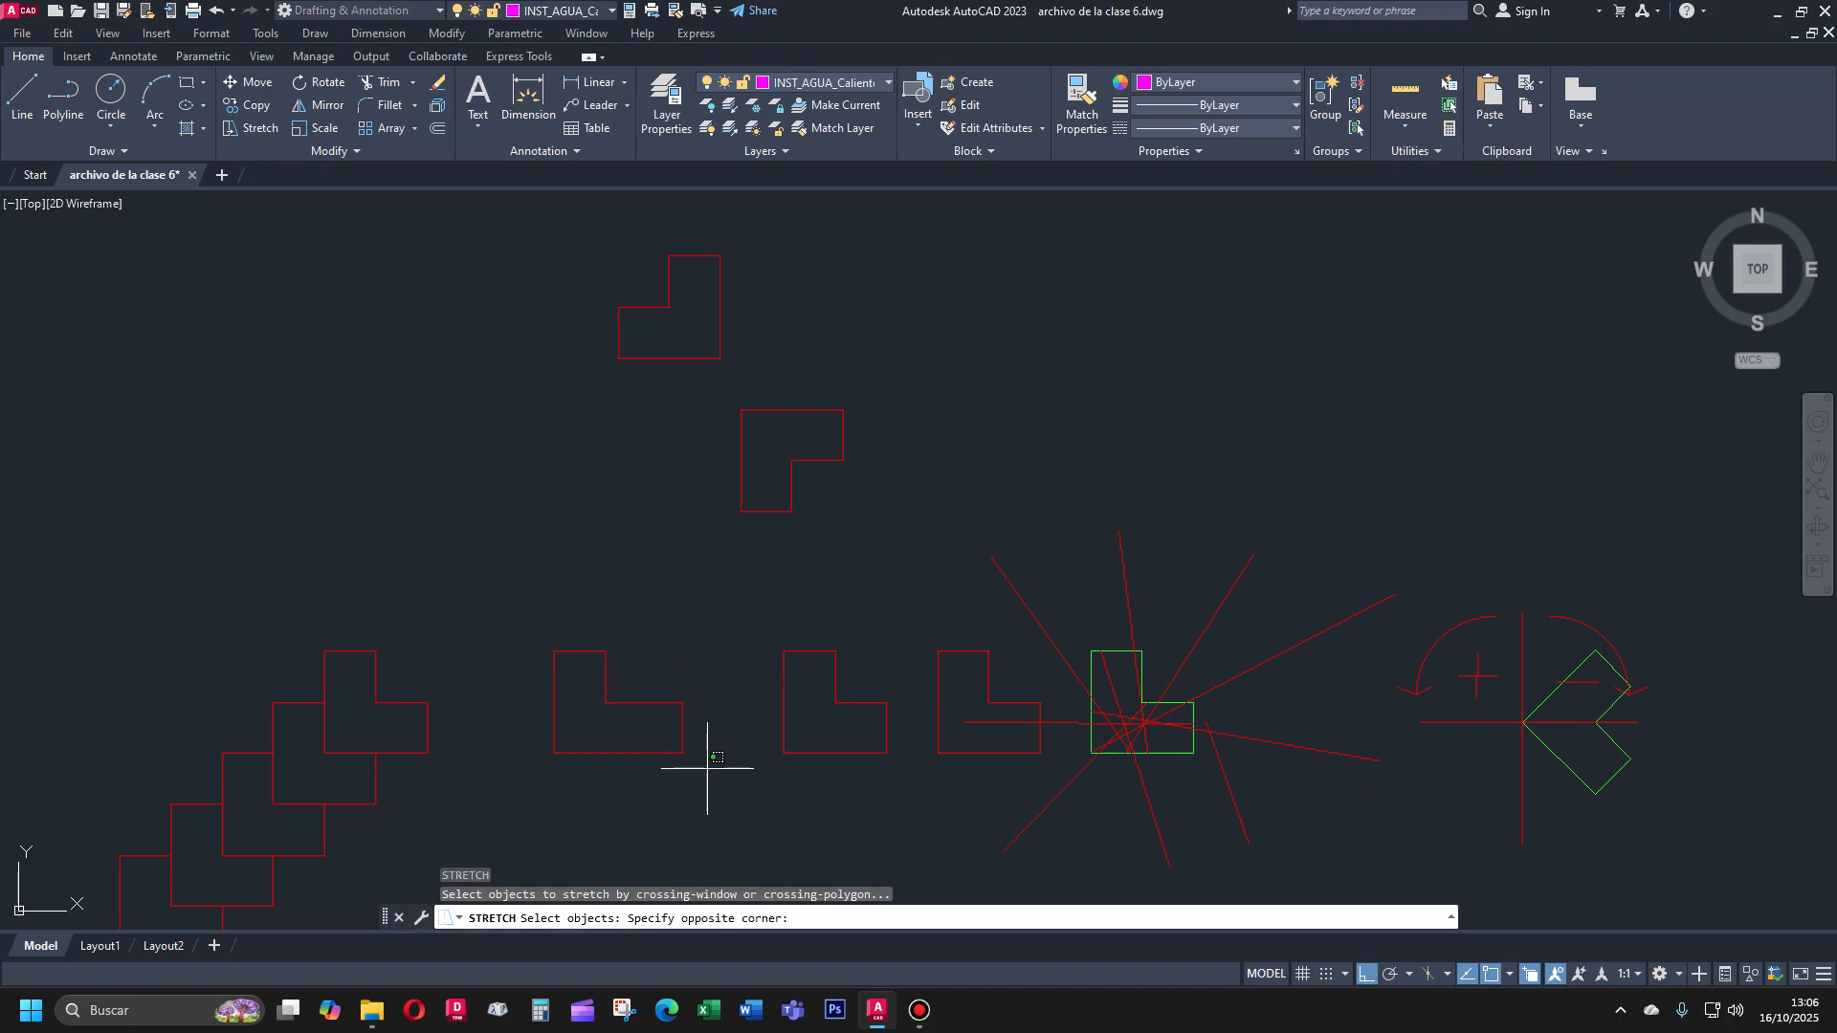
left_click(664, 682)
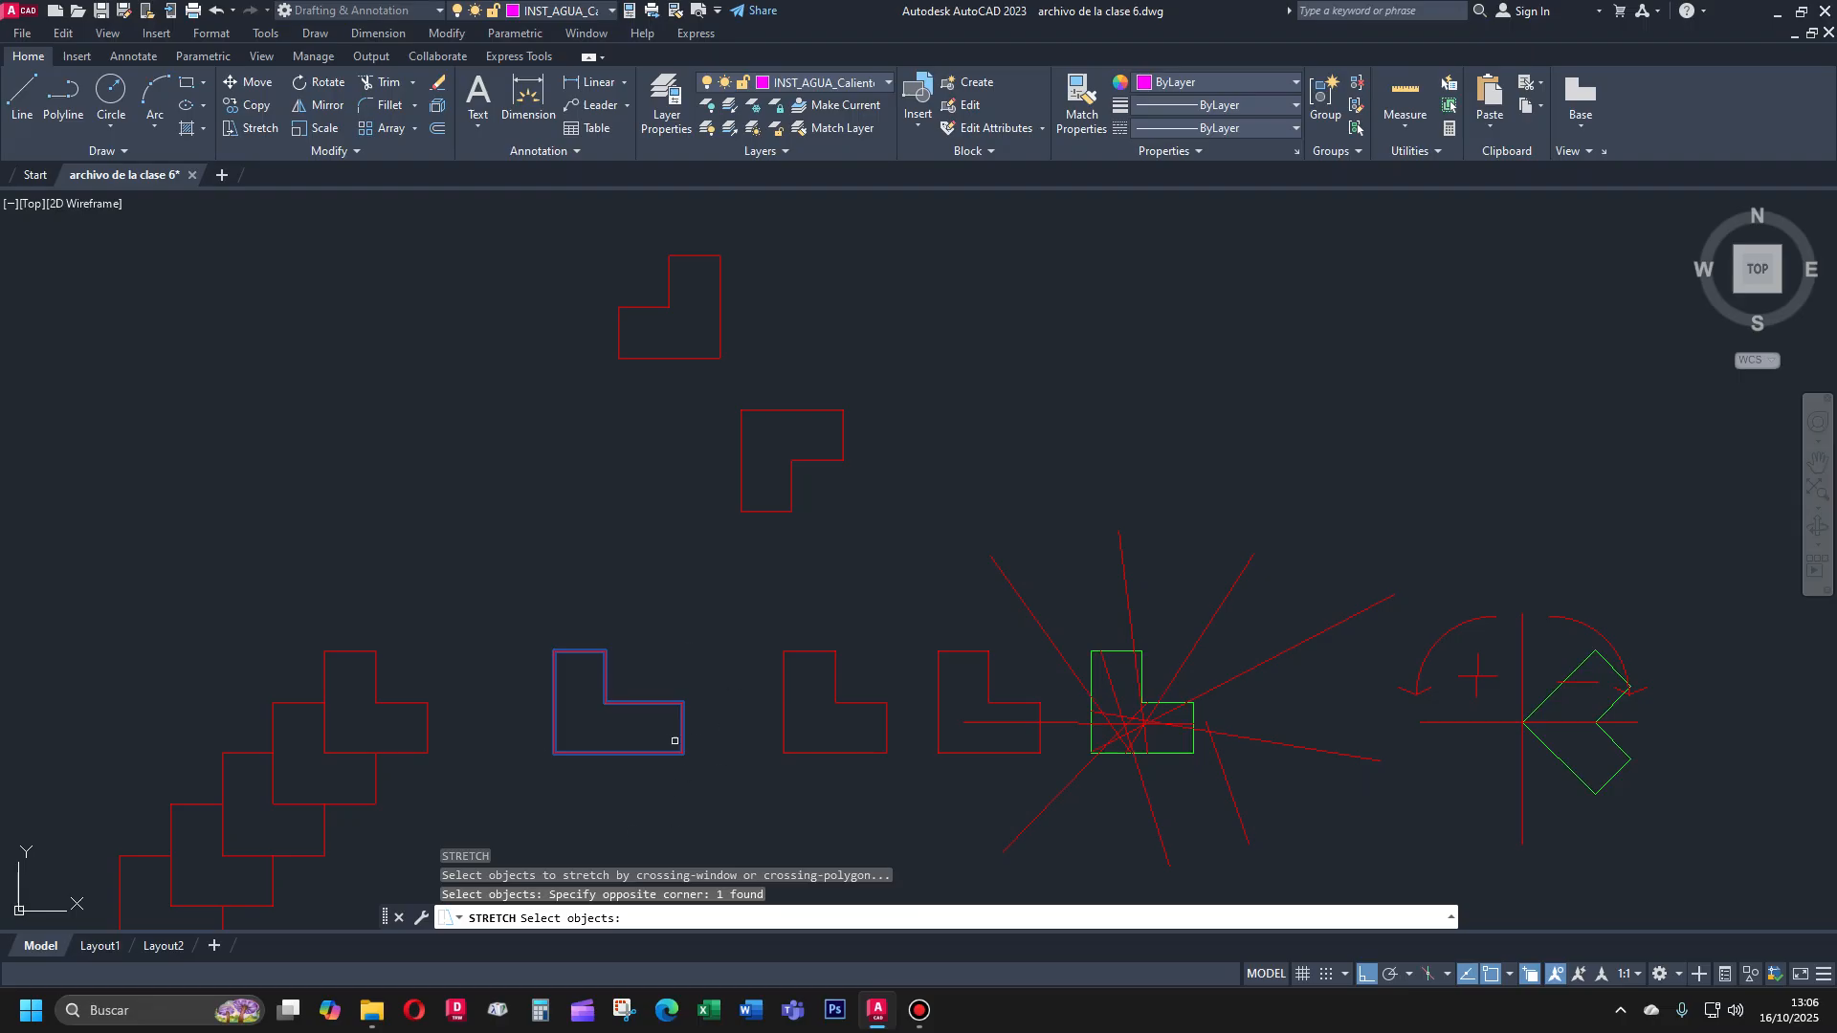
key("Return")
left_click(711, 584)
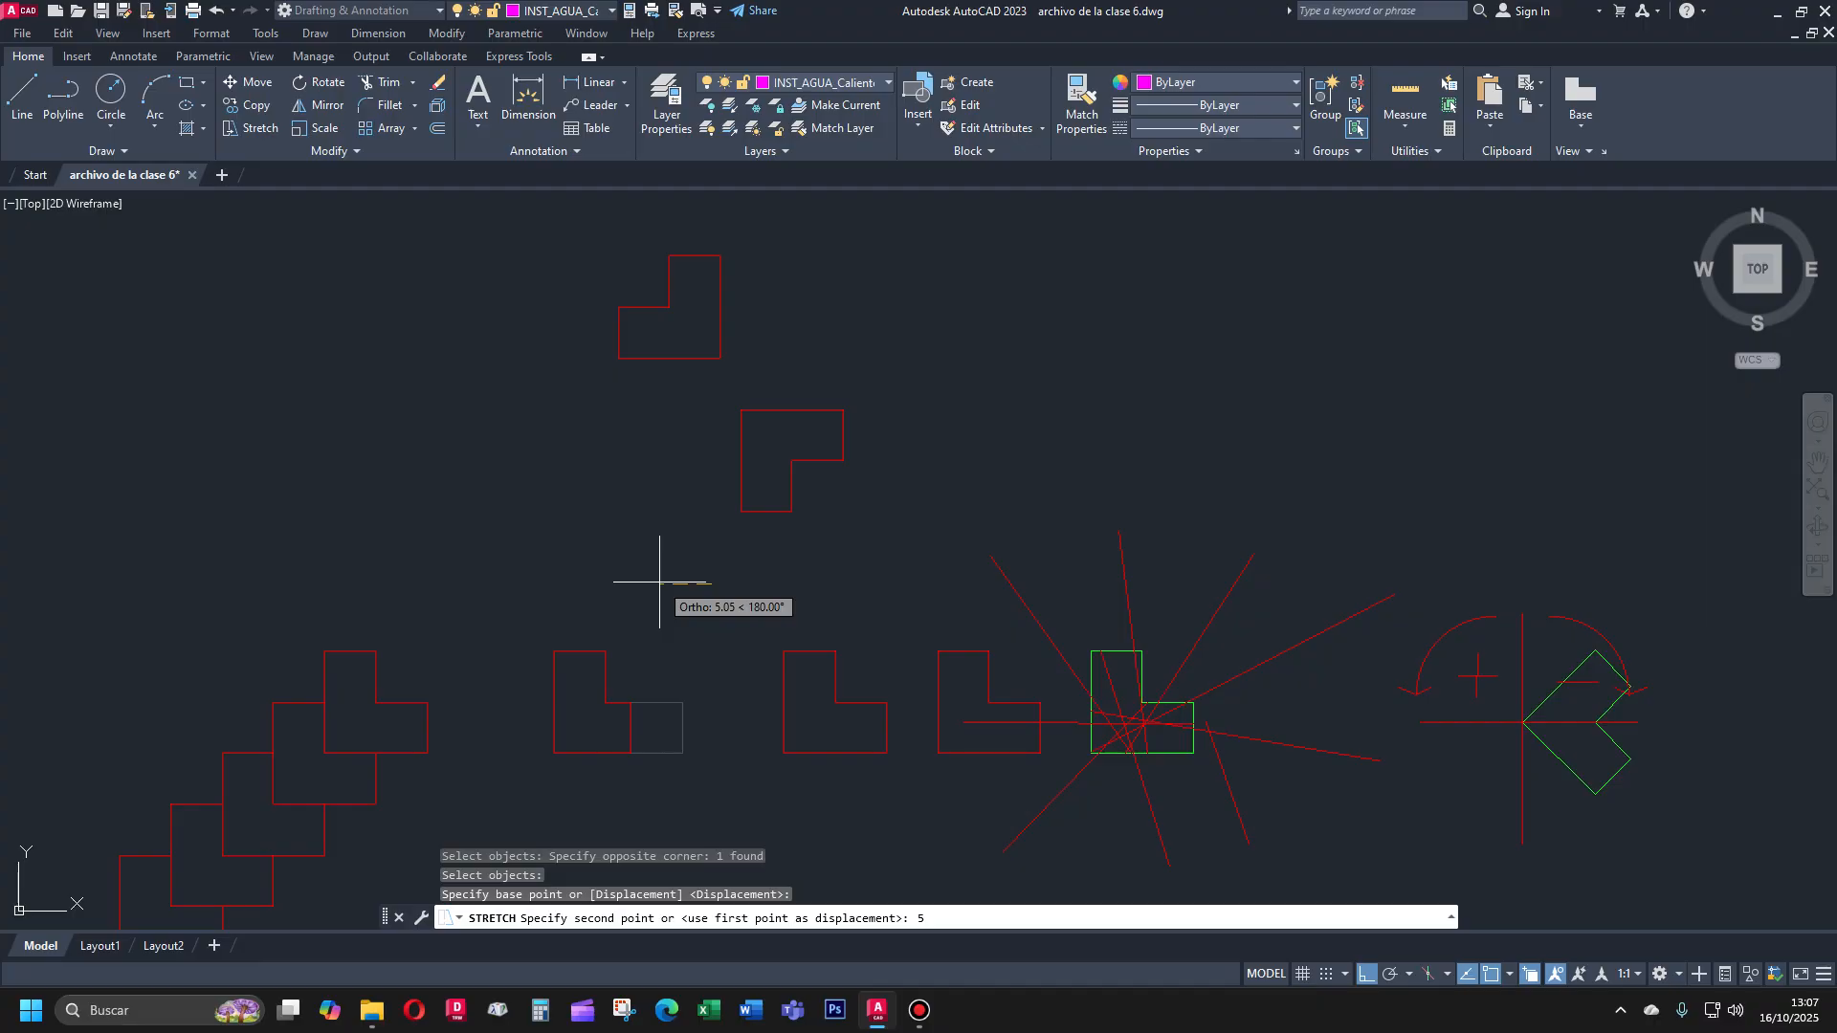
key("Return")
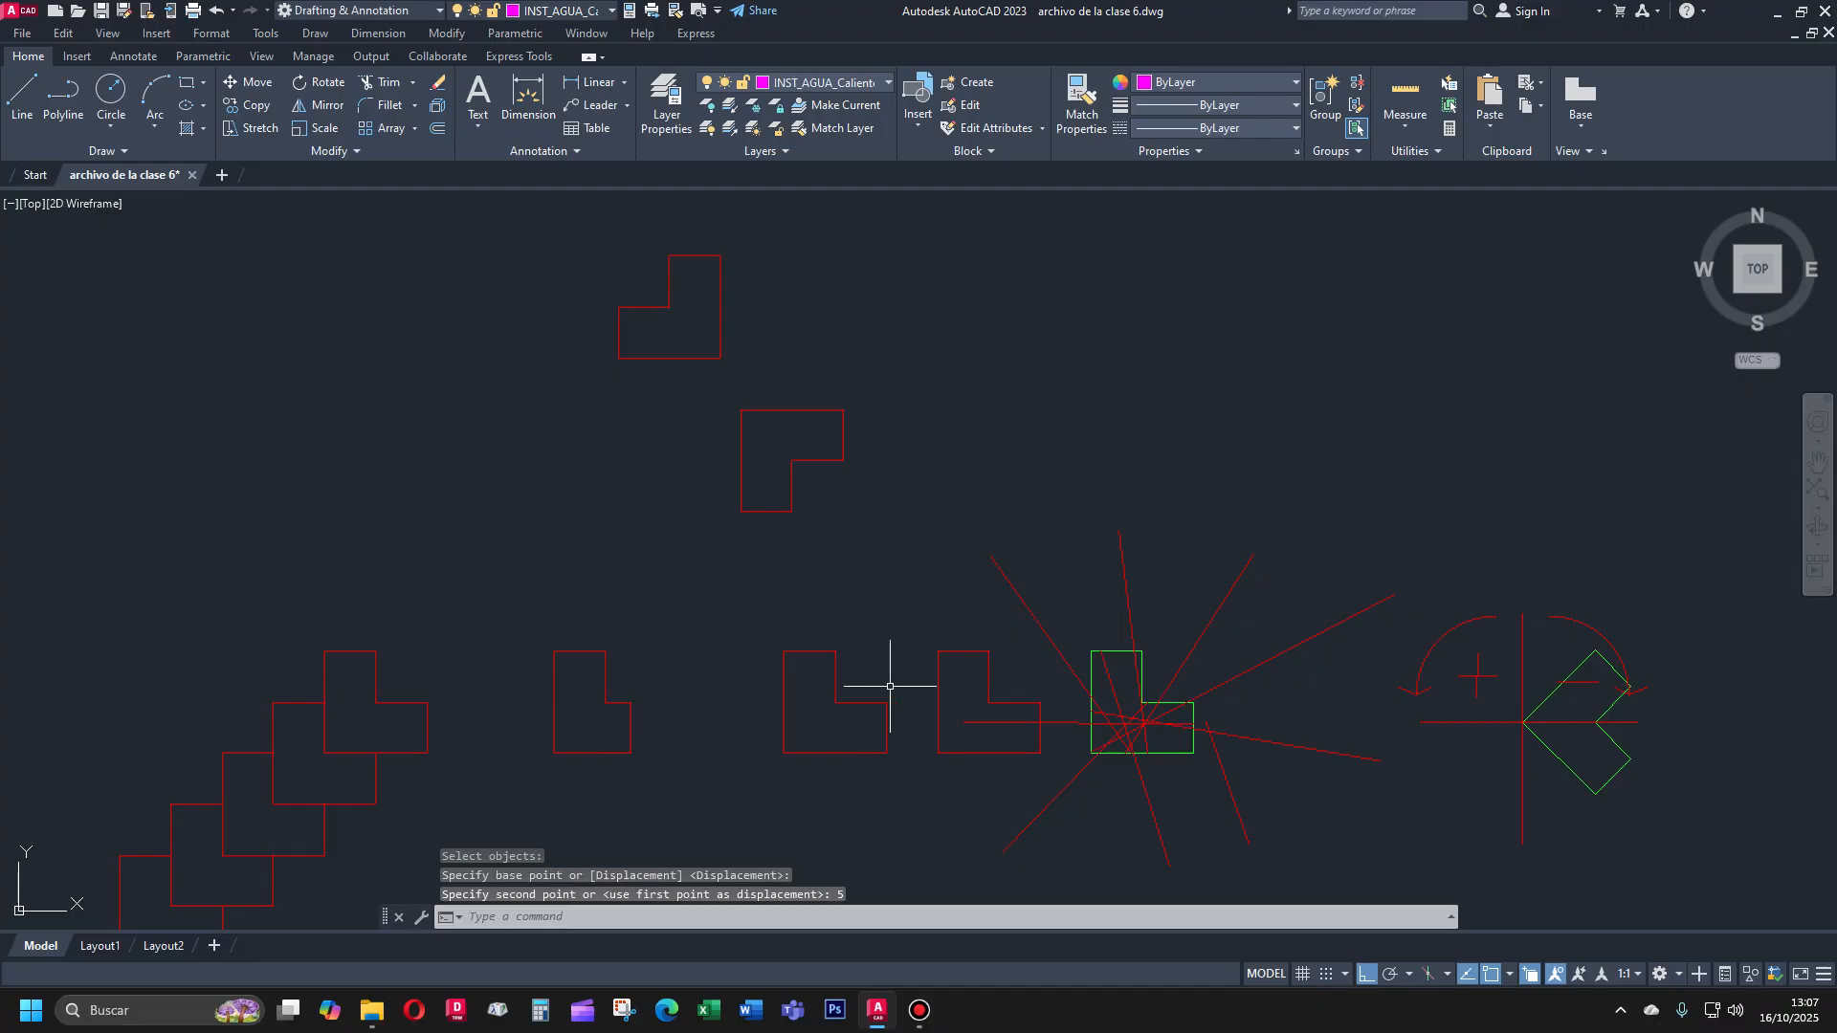
Measure the shortened L-shape's sides with Quick measure
left_click(1405, 126)
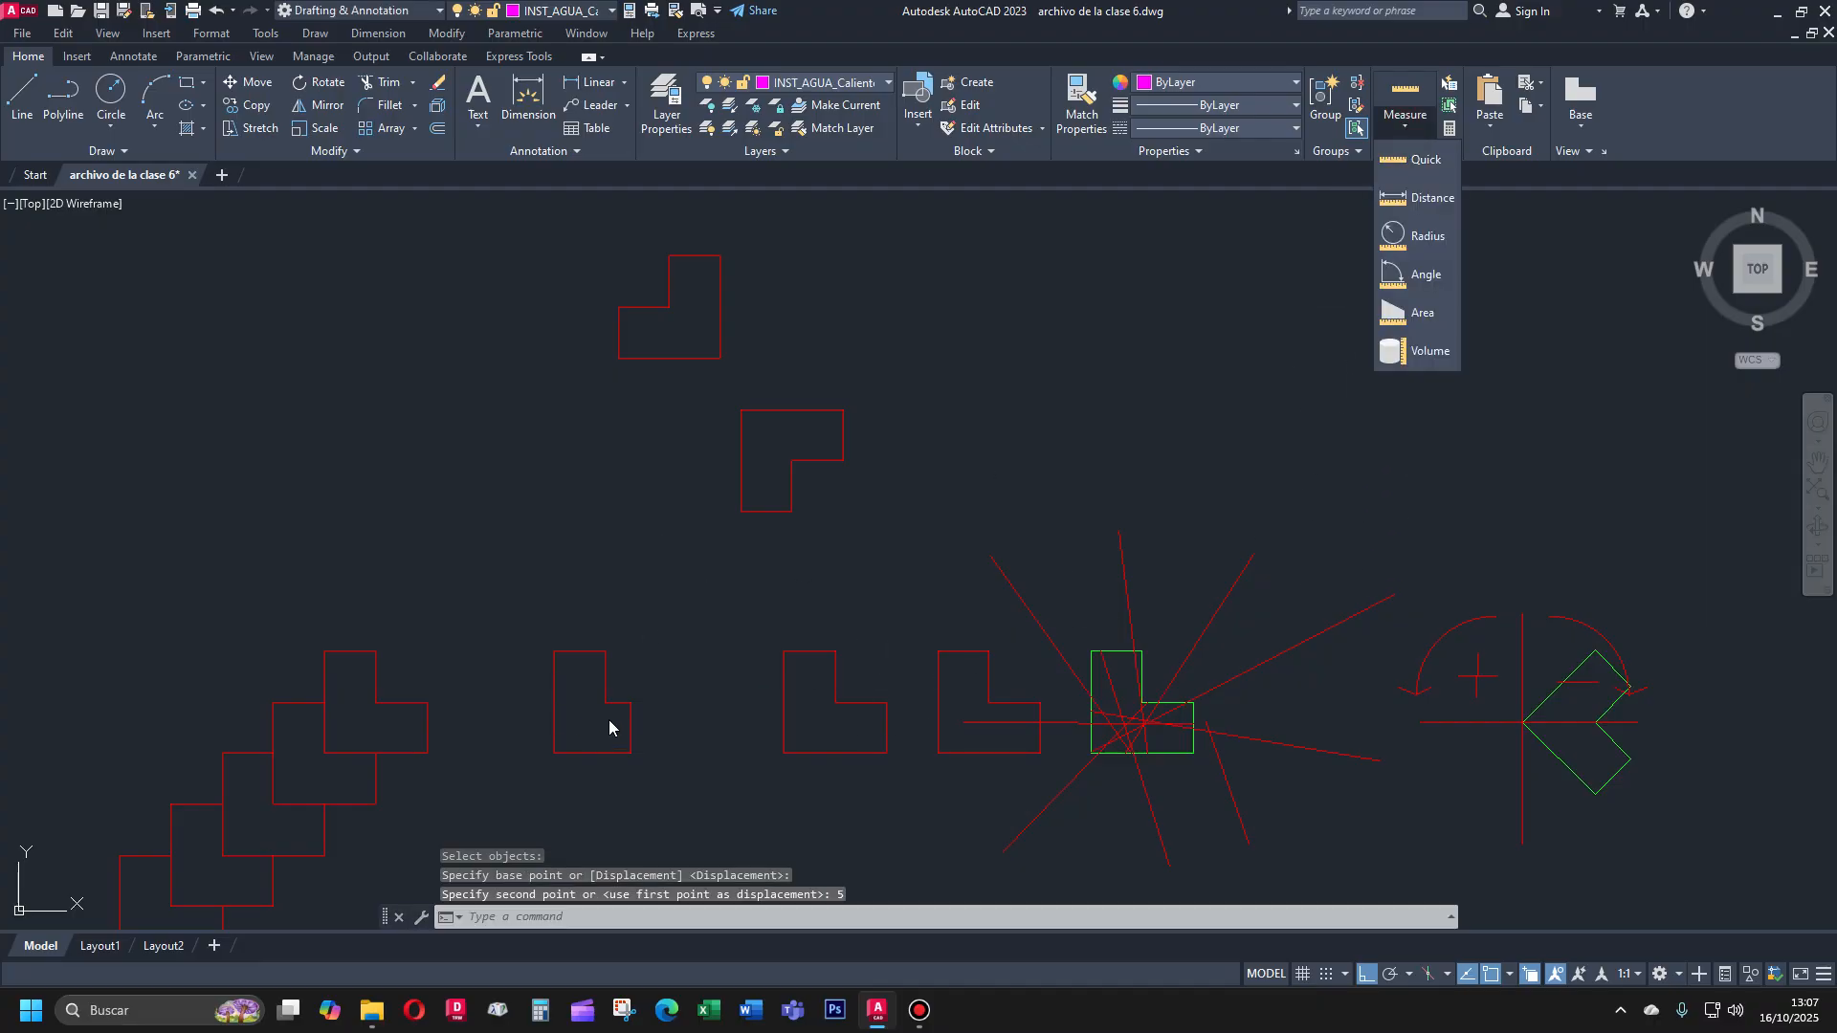
left_click(1412, 159)
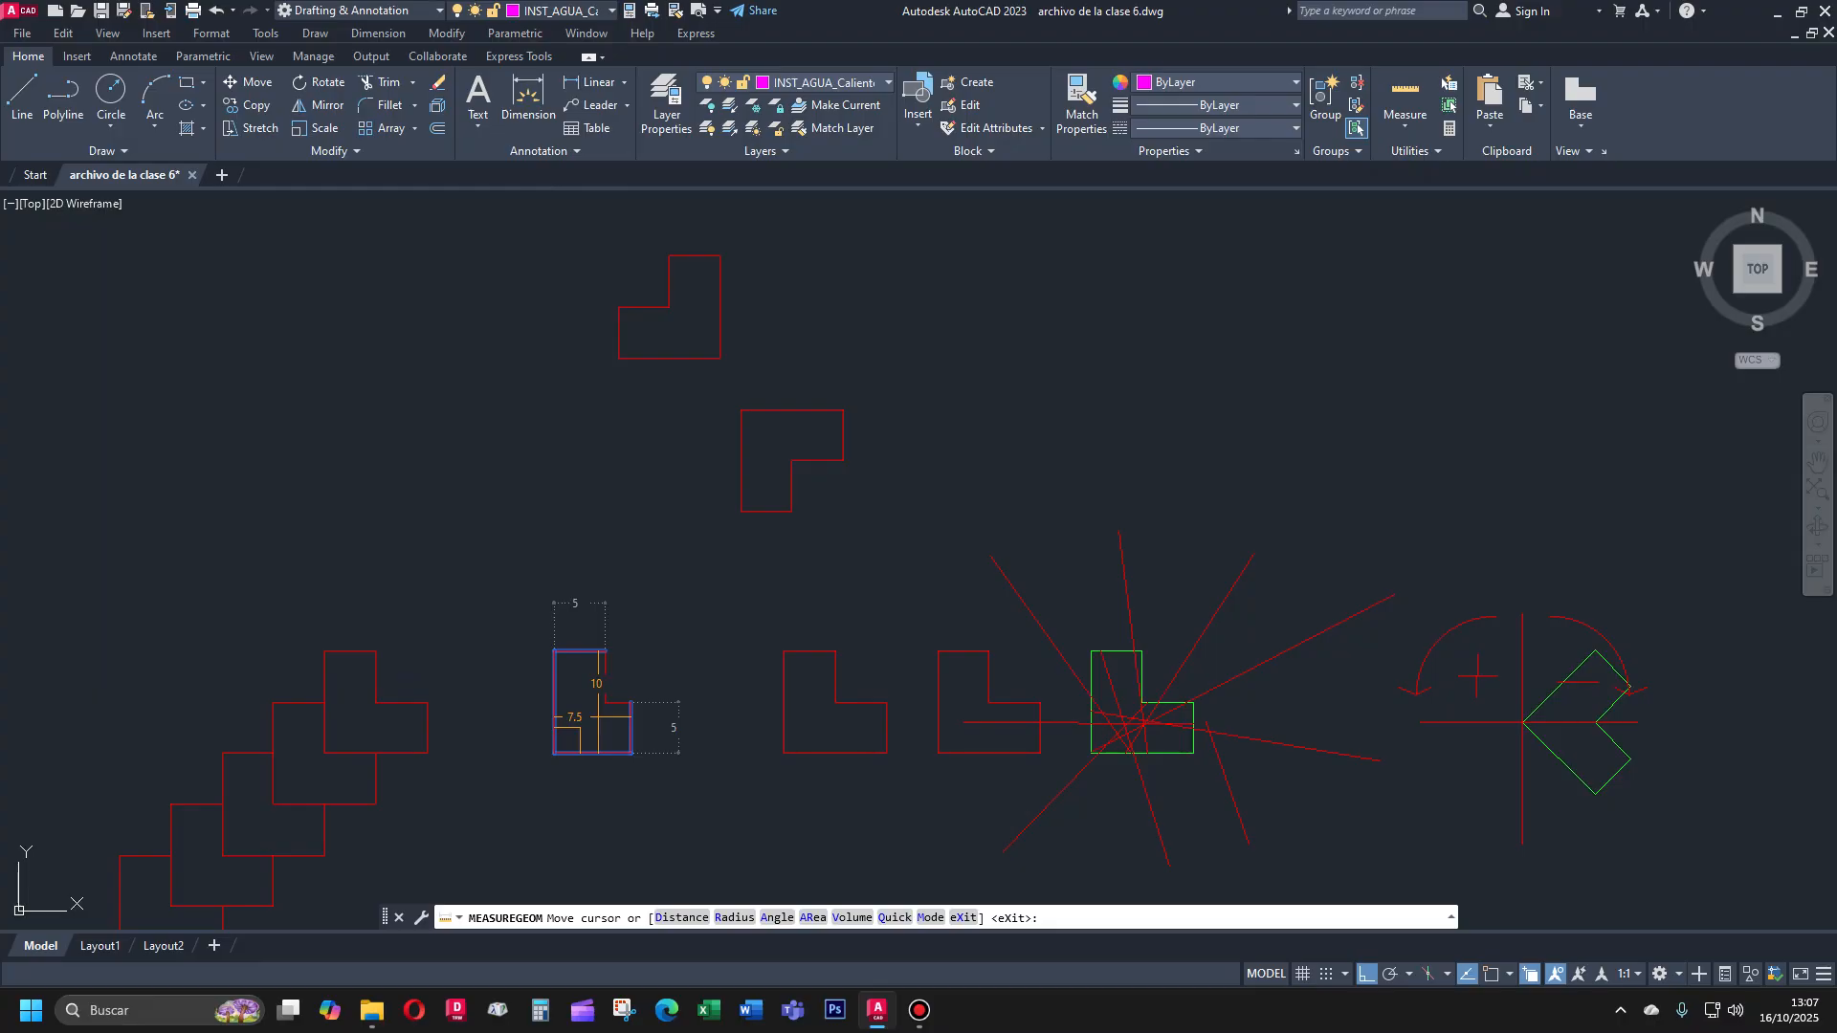
key("Escape")
Try stretching only the upper-right corner of the L-shape's foot 5 units to the right, and undo it
type("s")
key("Return")
left_click(649, 685)
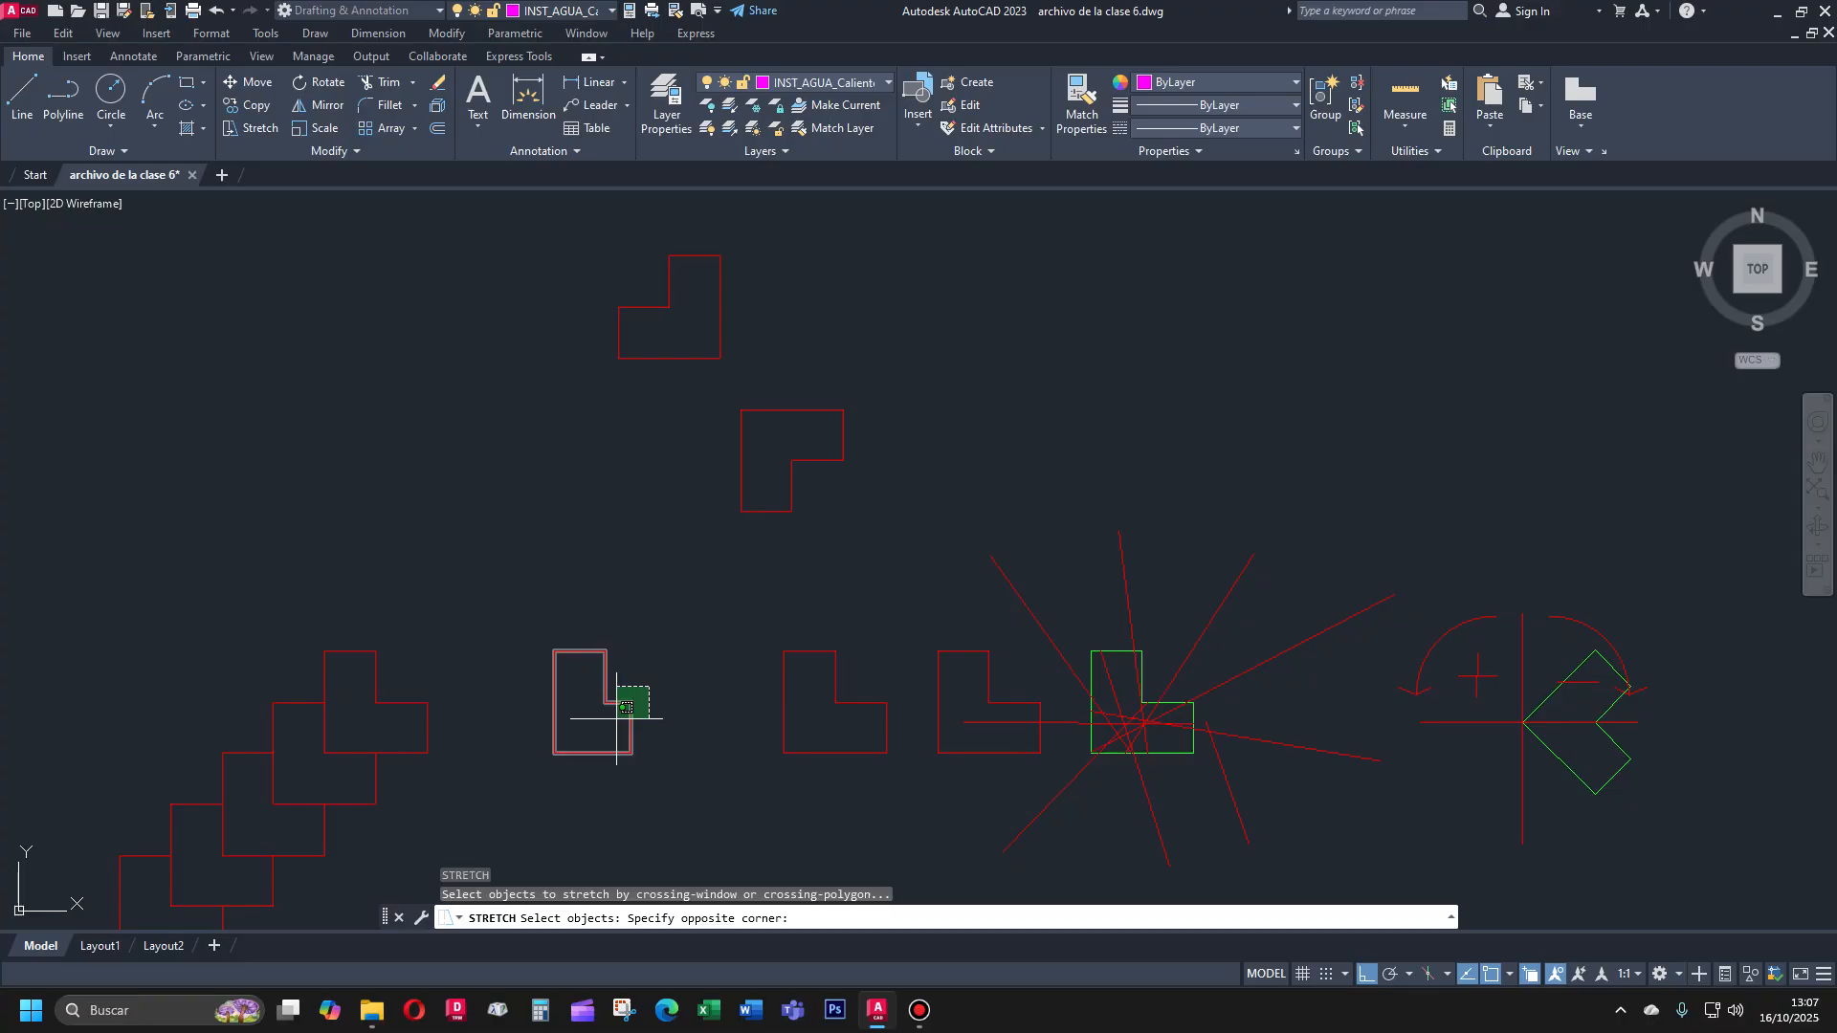
left_click(618, 718)
key("Return")
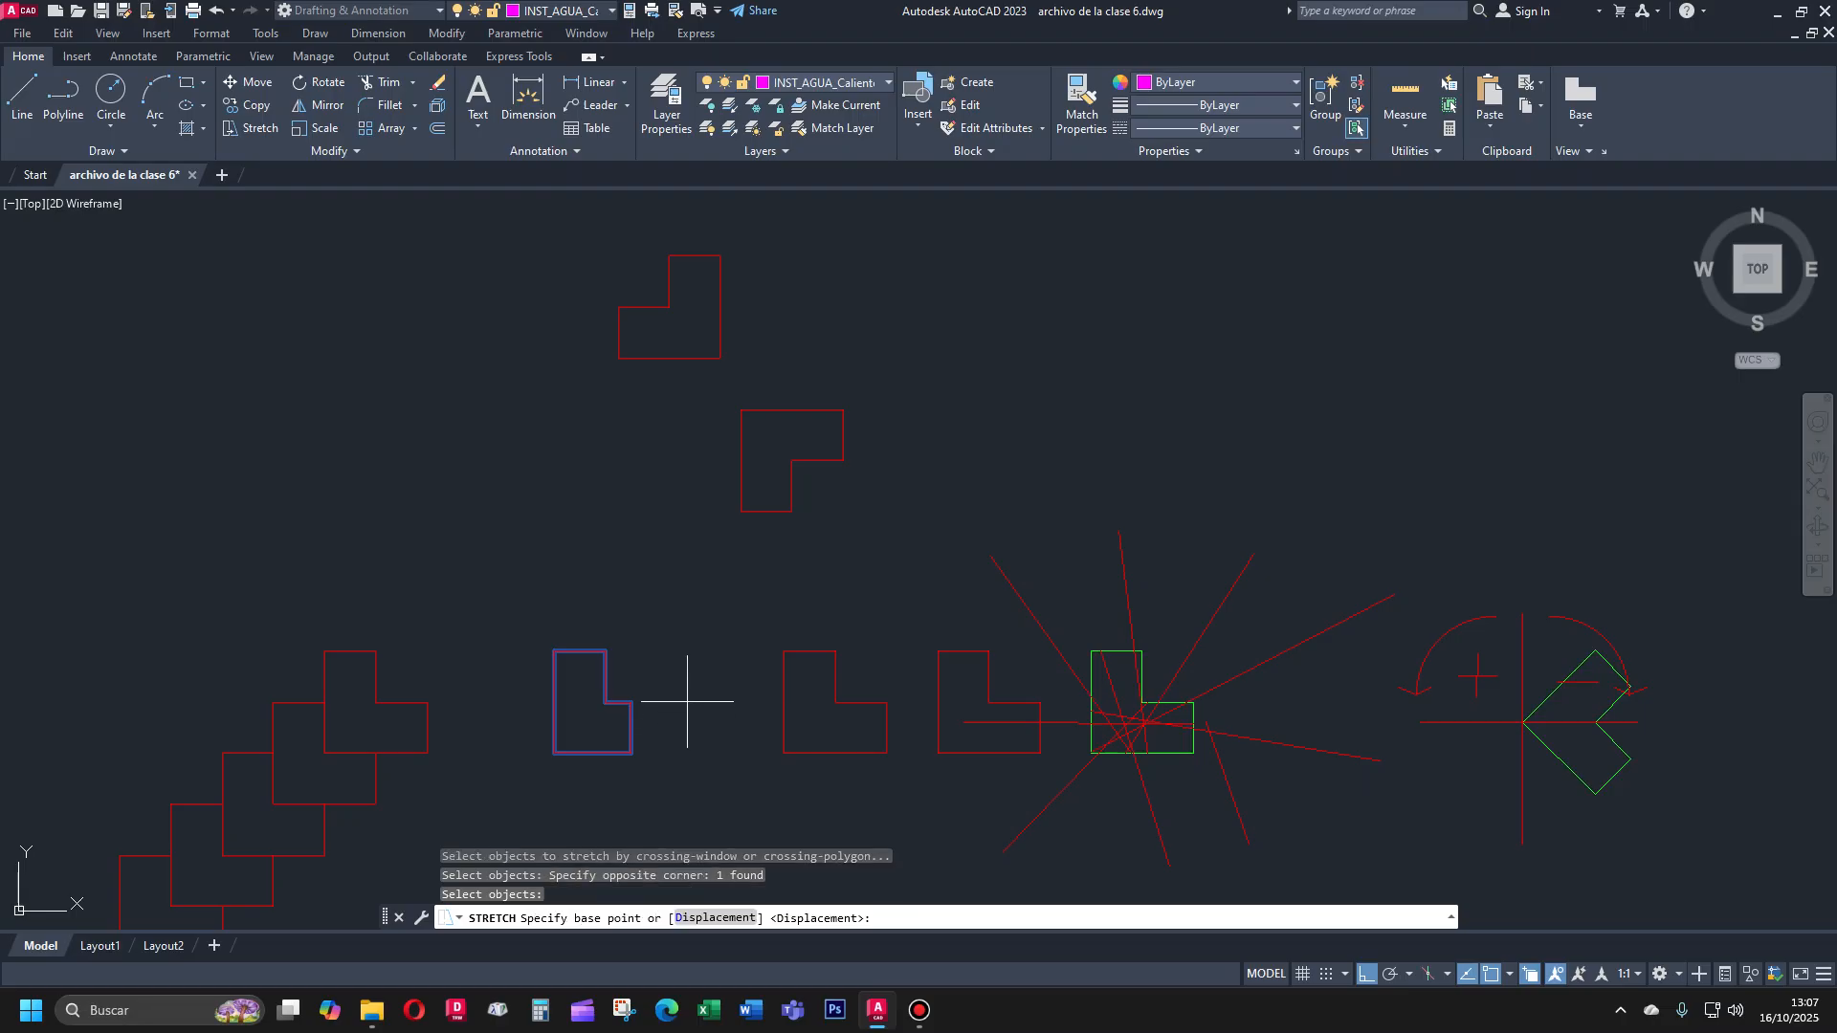
left_click(687, 701)
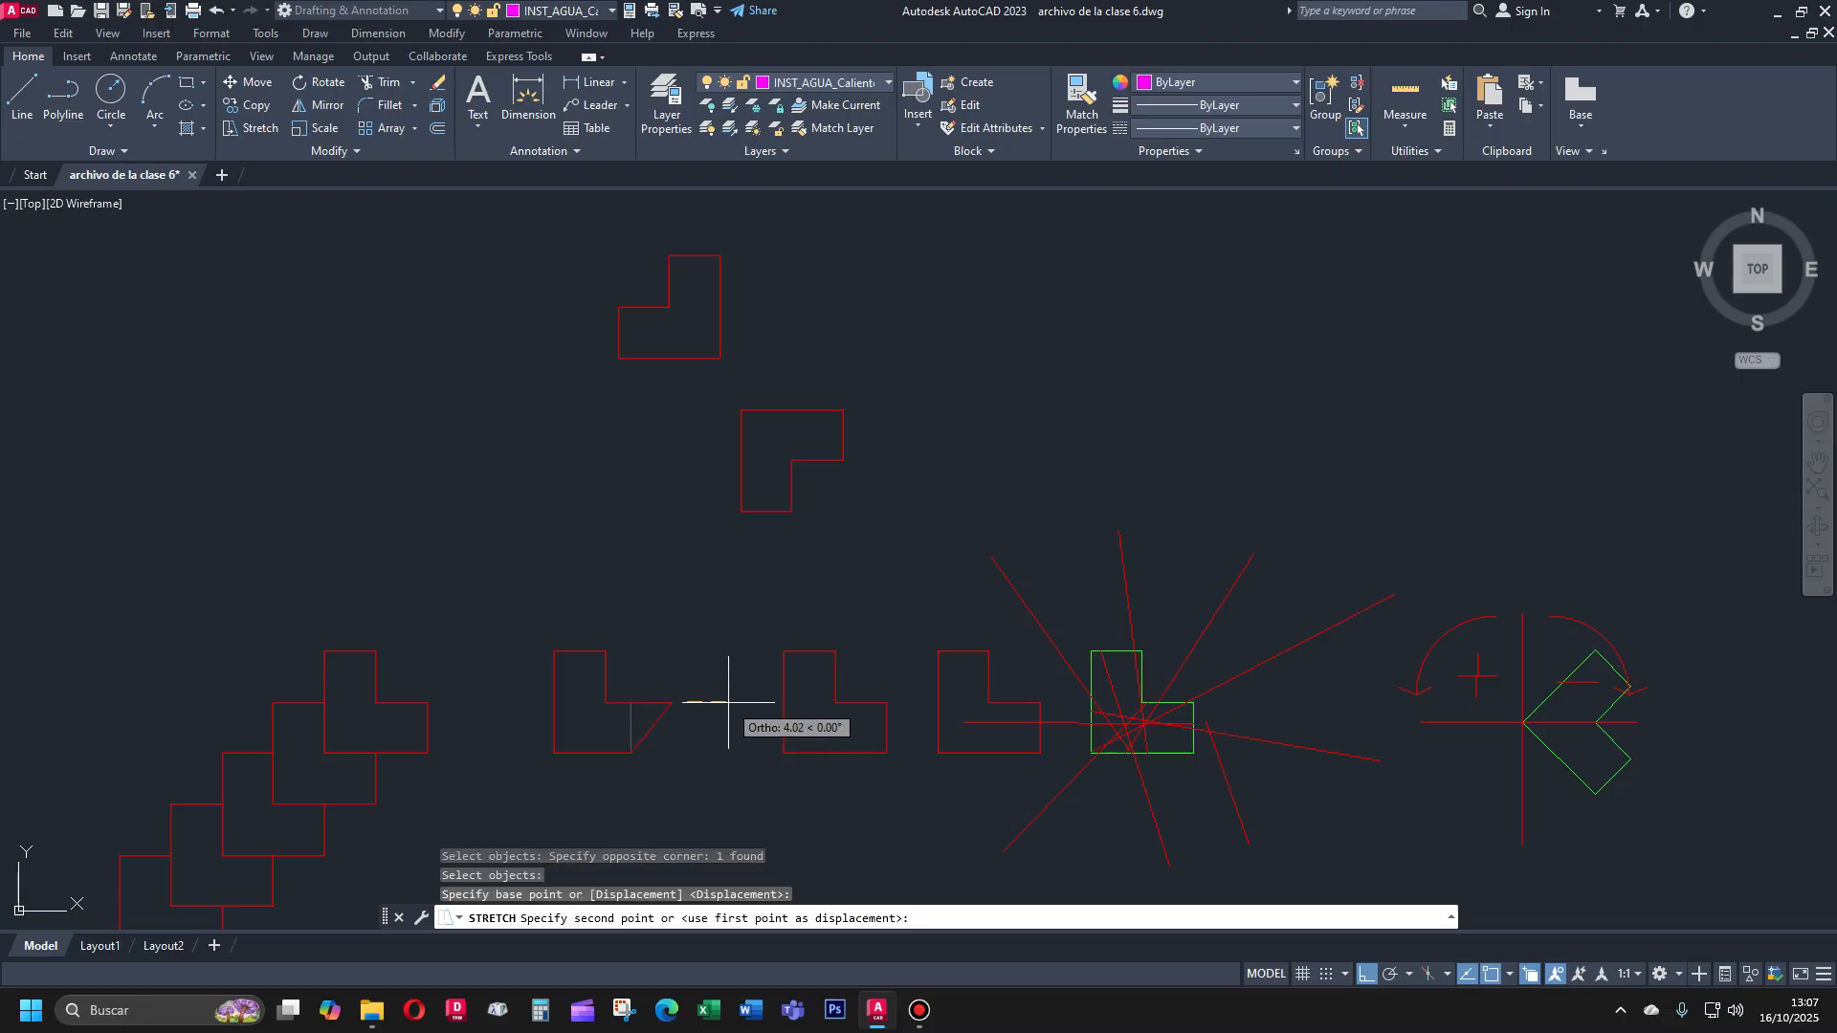
key("Return")
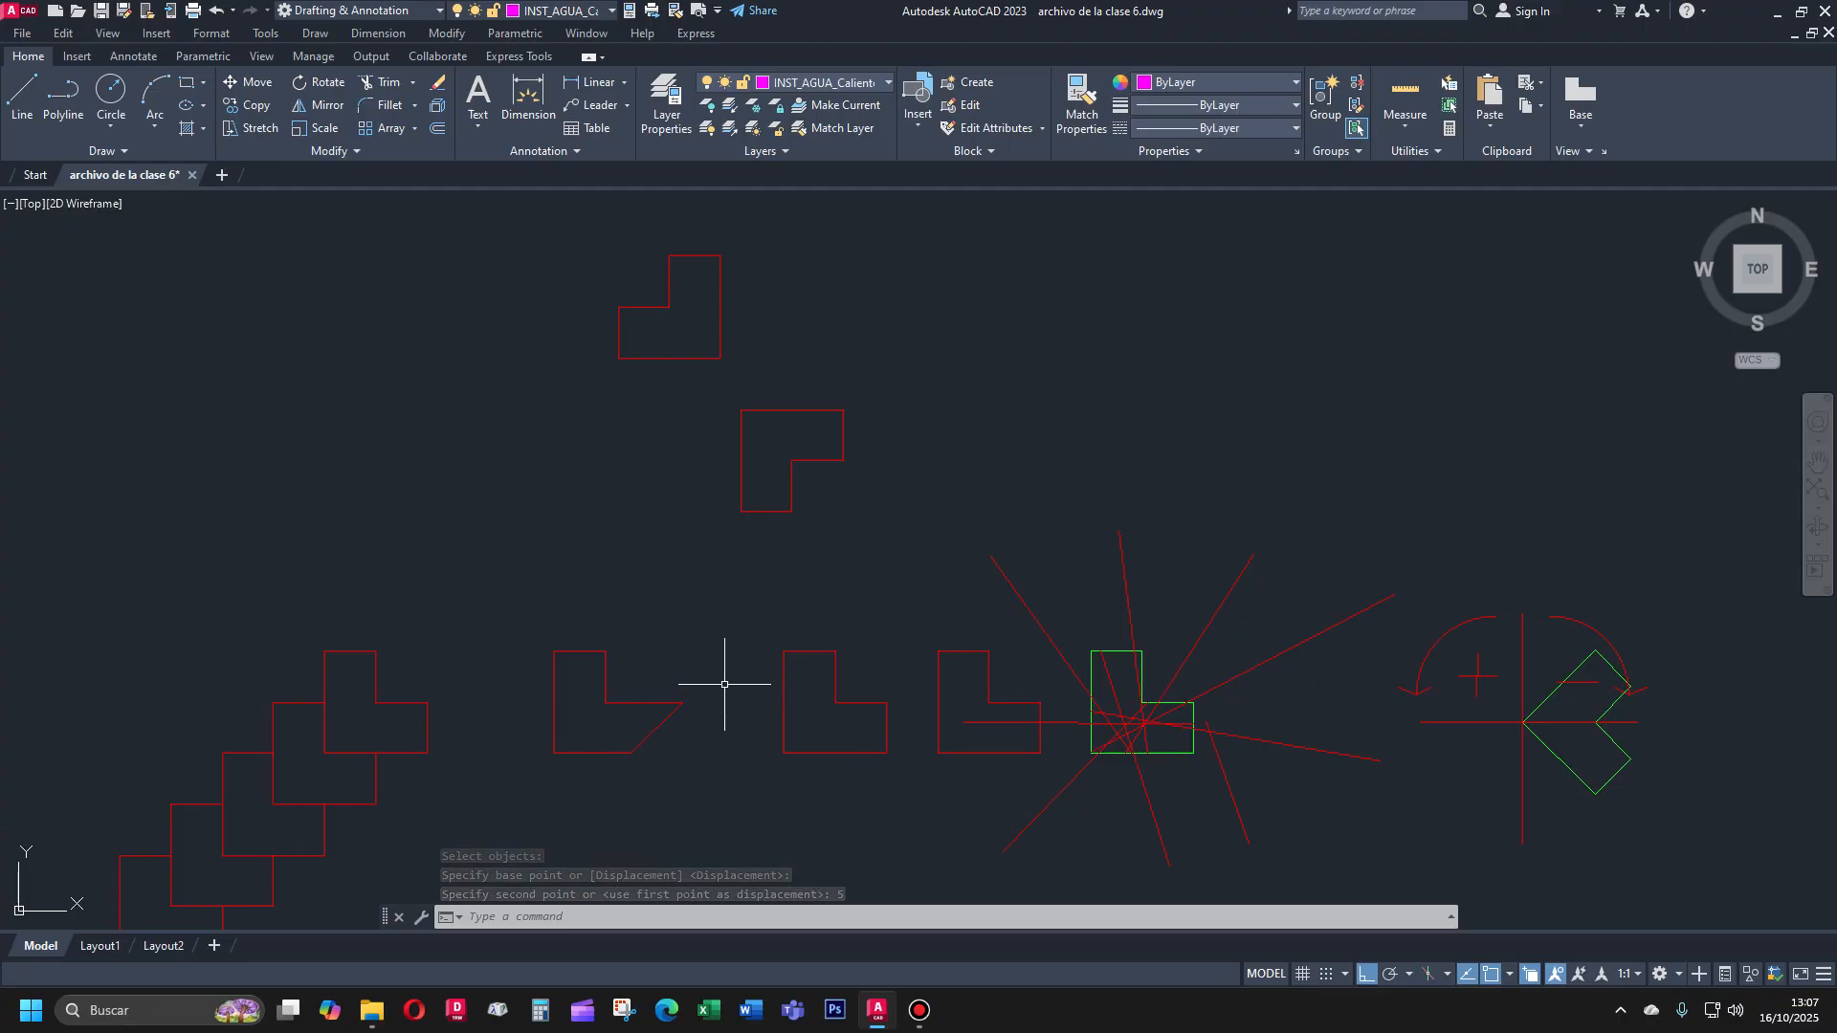
type("u")
key("Return")
Stretch the top edge of the shortened L-shape 2 units downward
type("s")
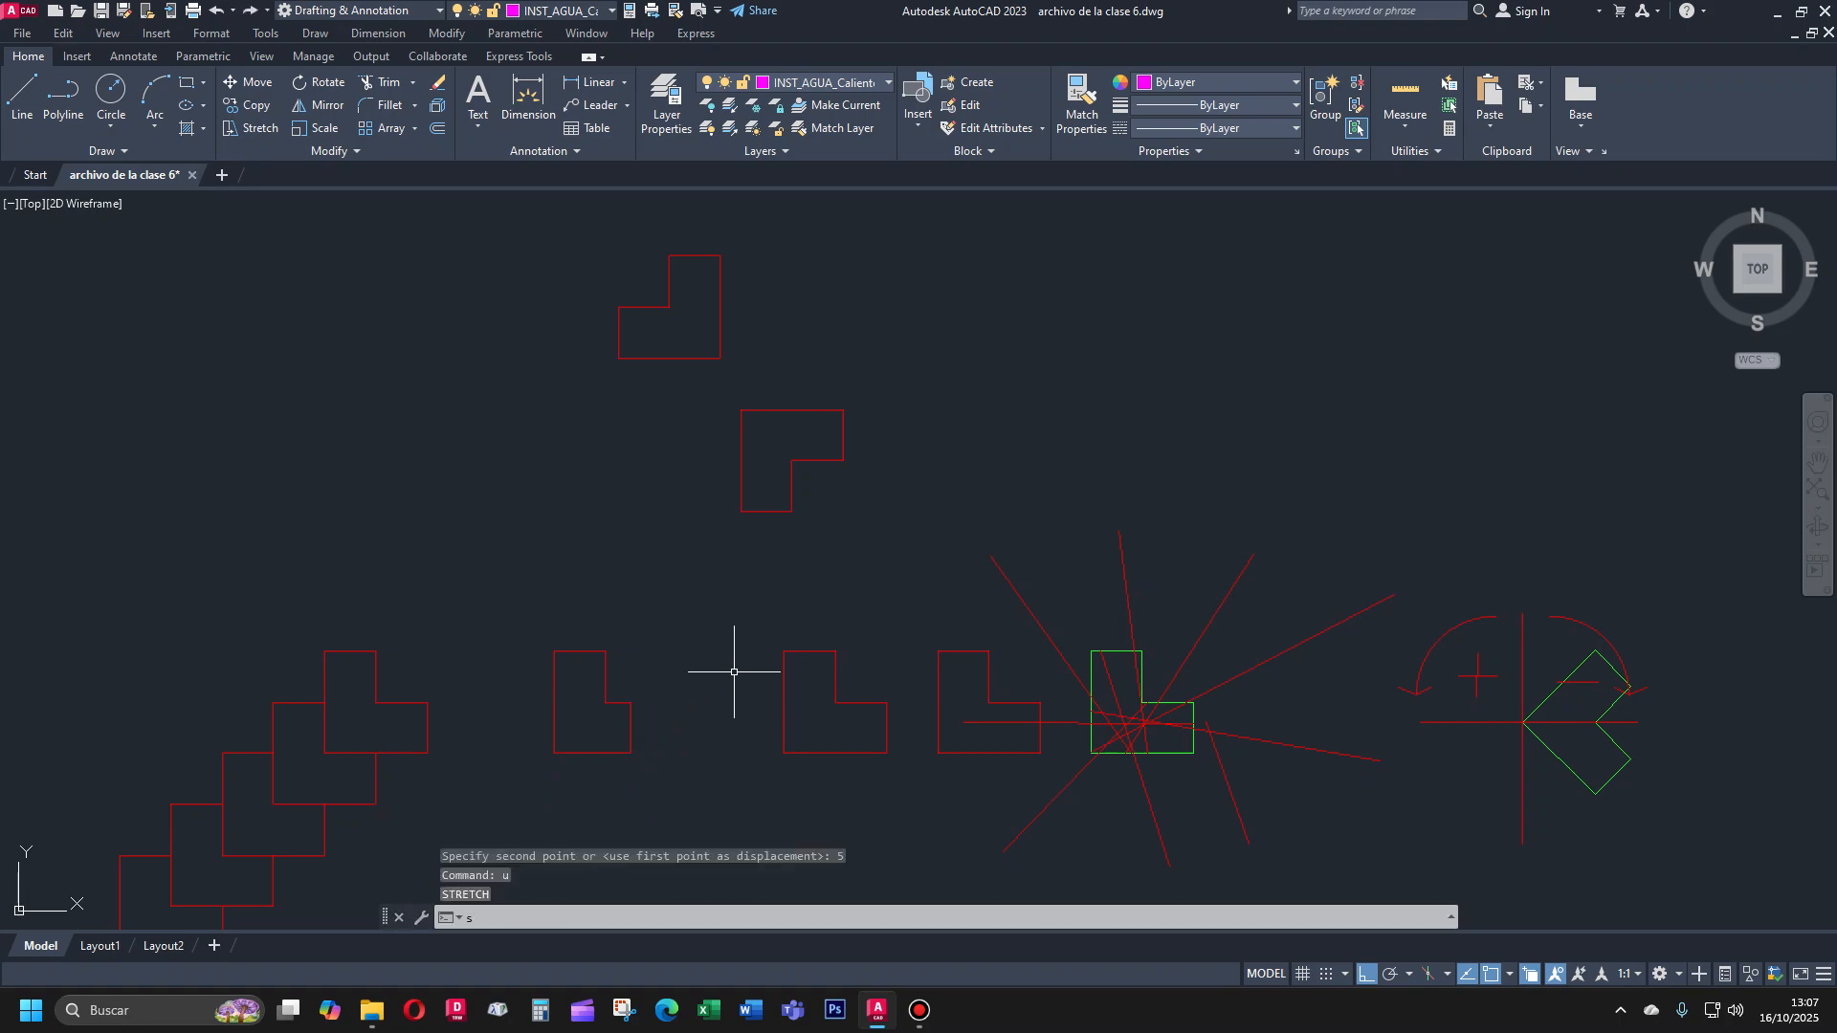
key("Return")
left_click(663, 676)
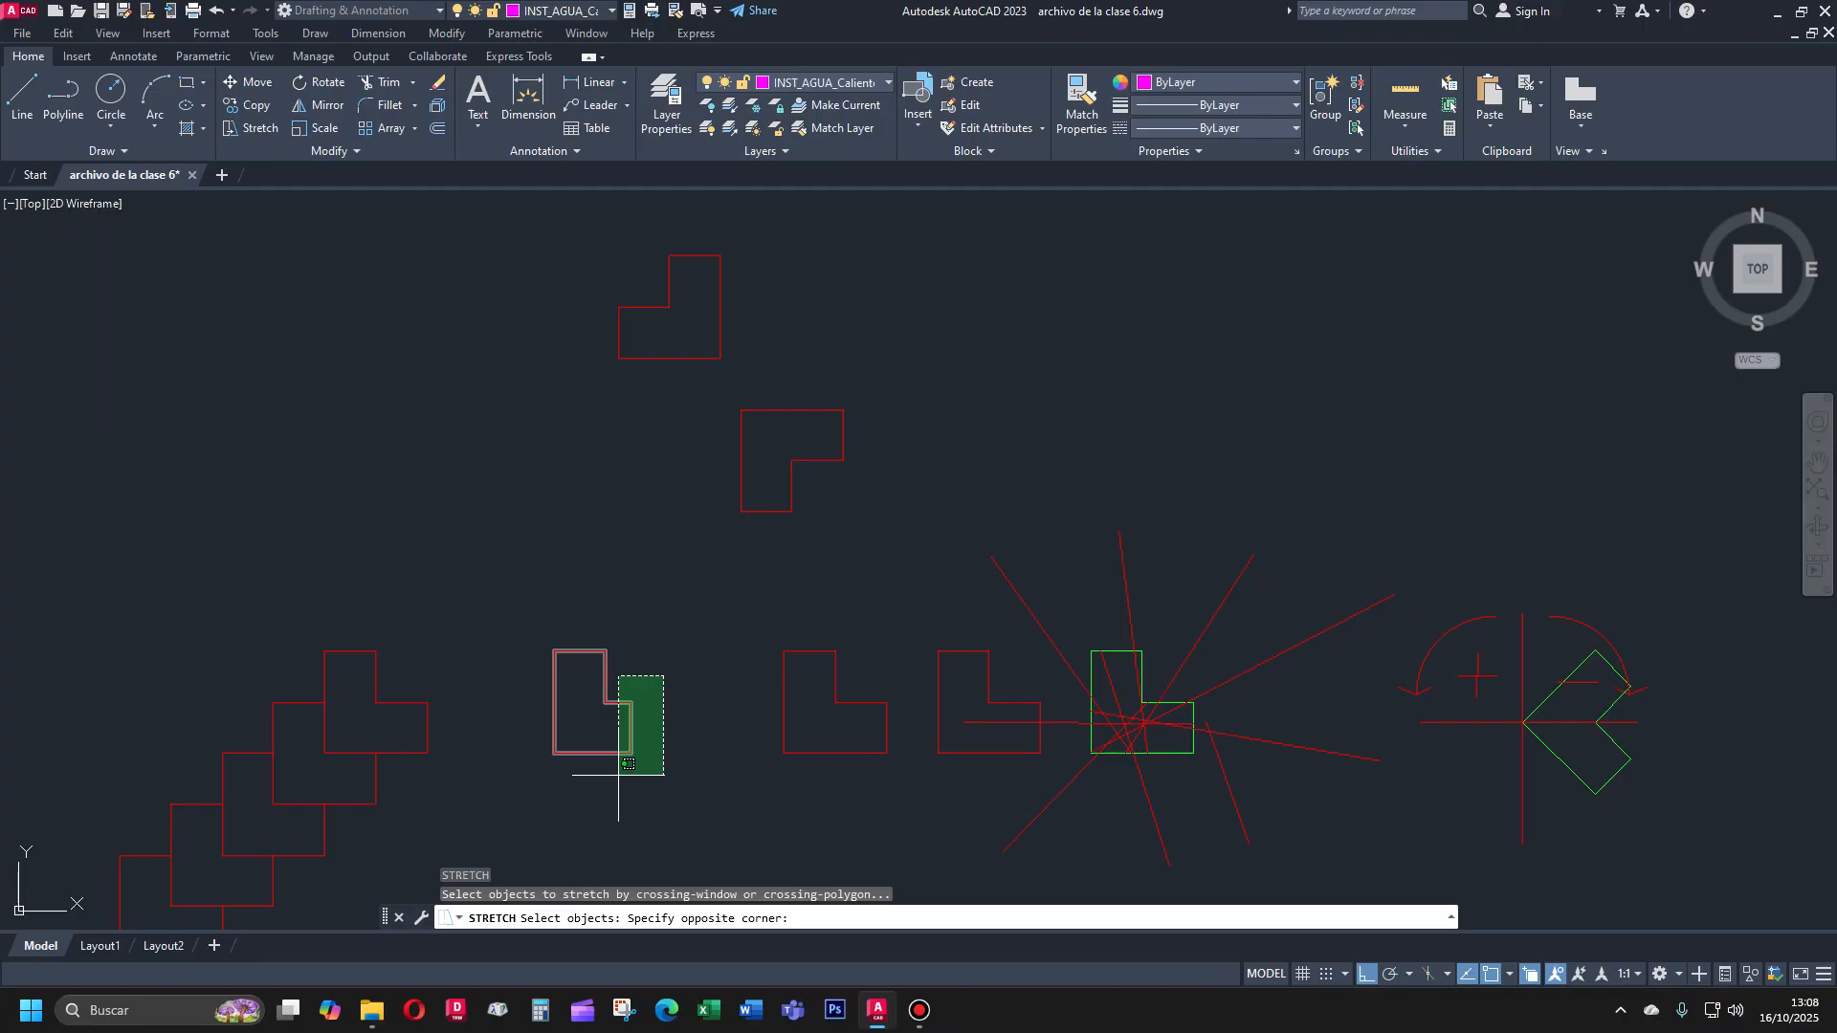
left_click(533, 620)
key("Return")
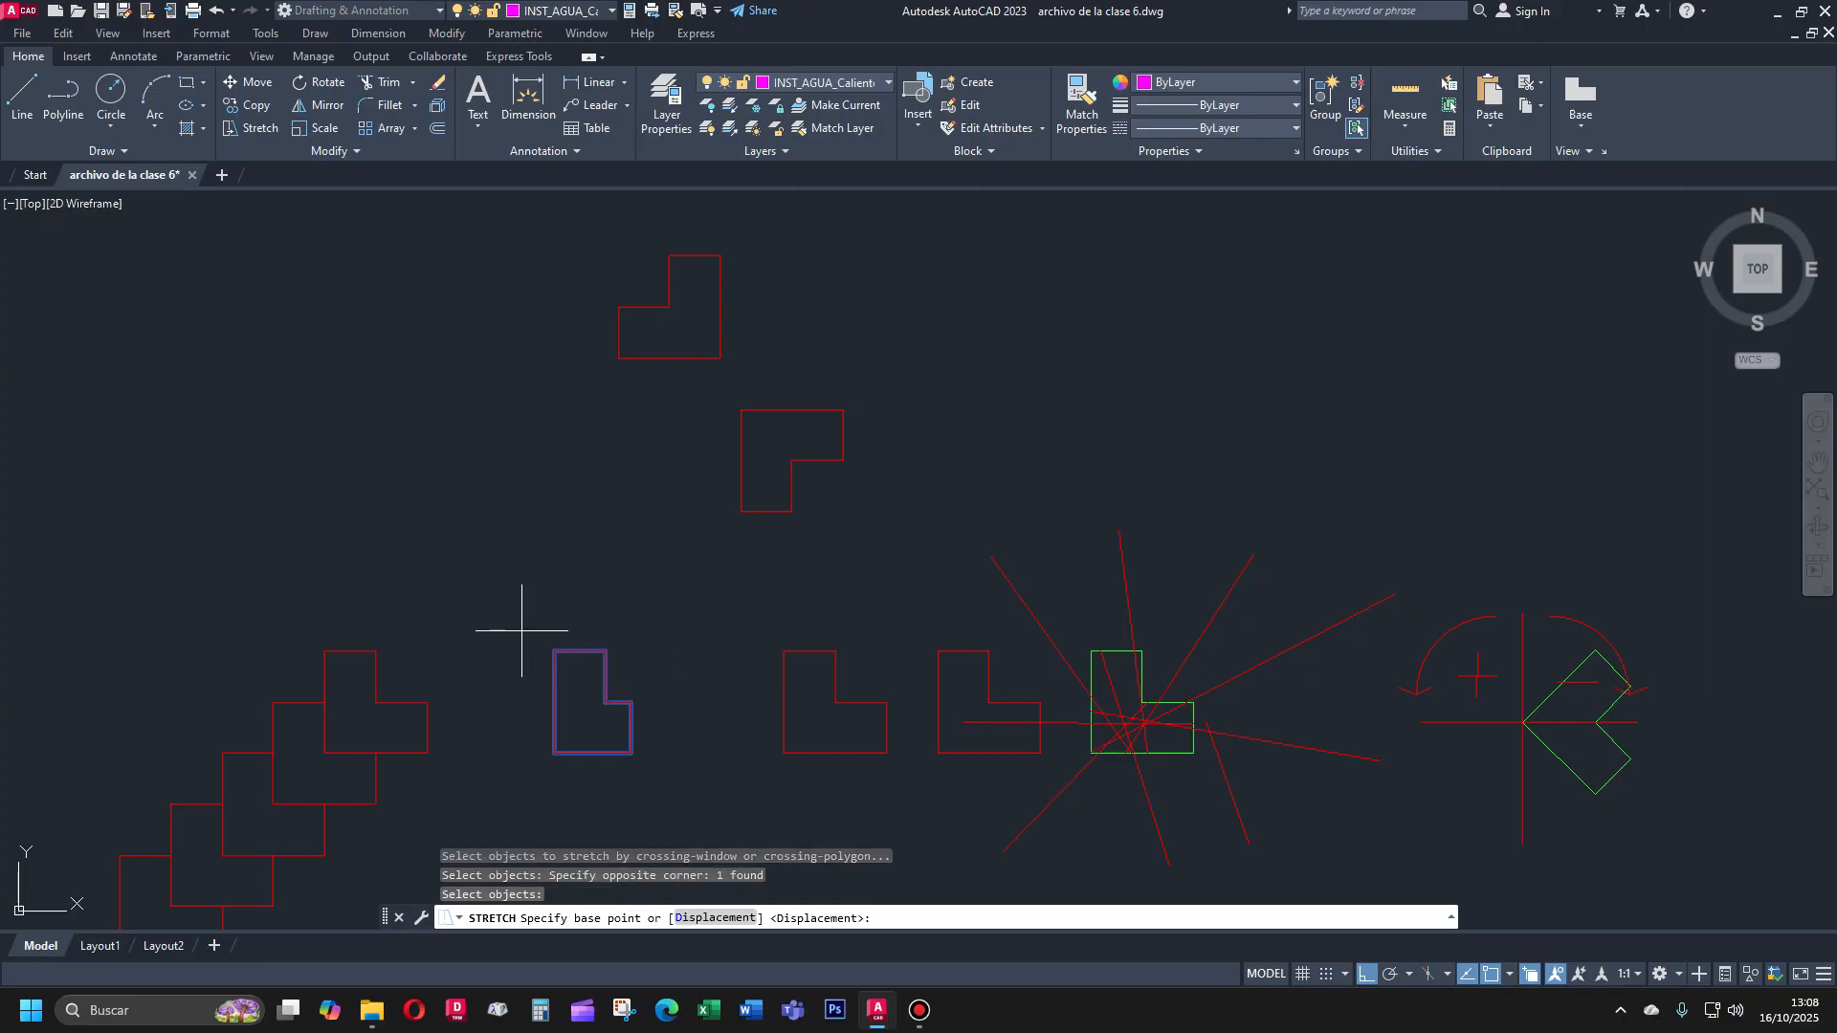
left_click(508, 679)
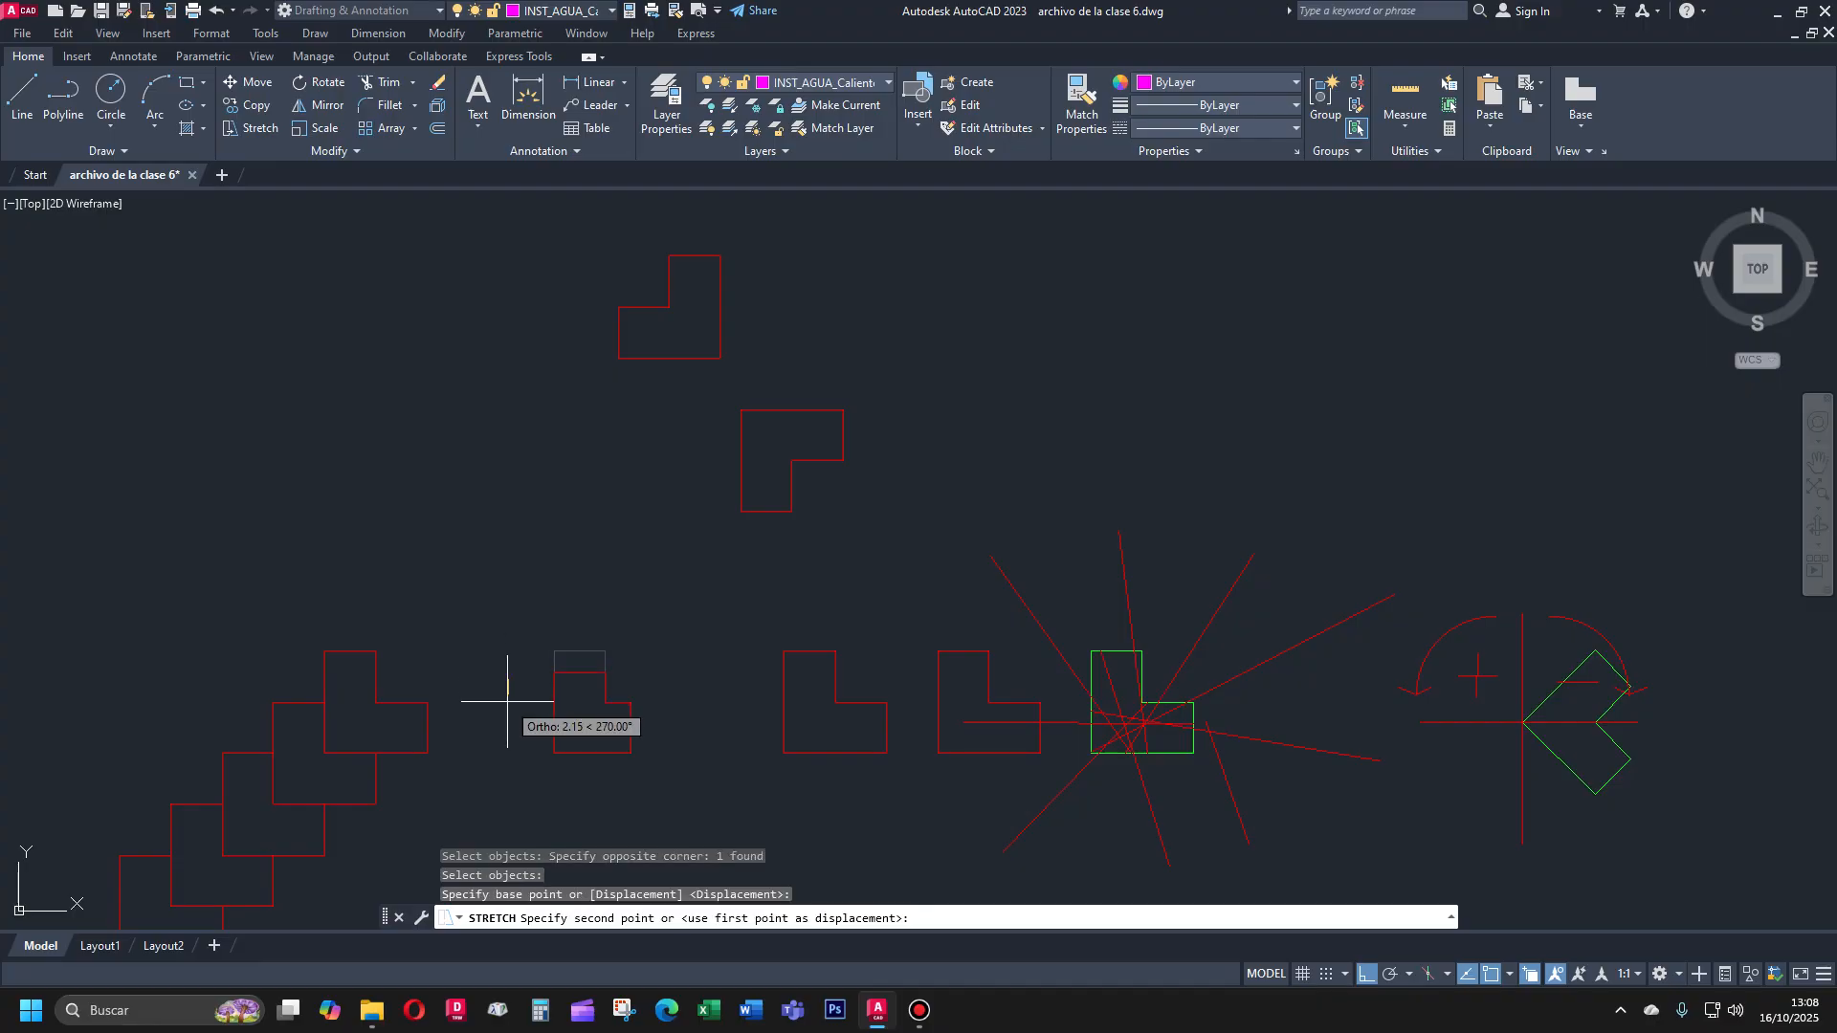
type("2")
key("Return")
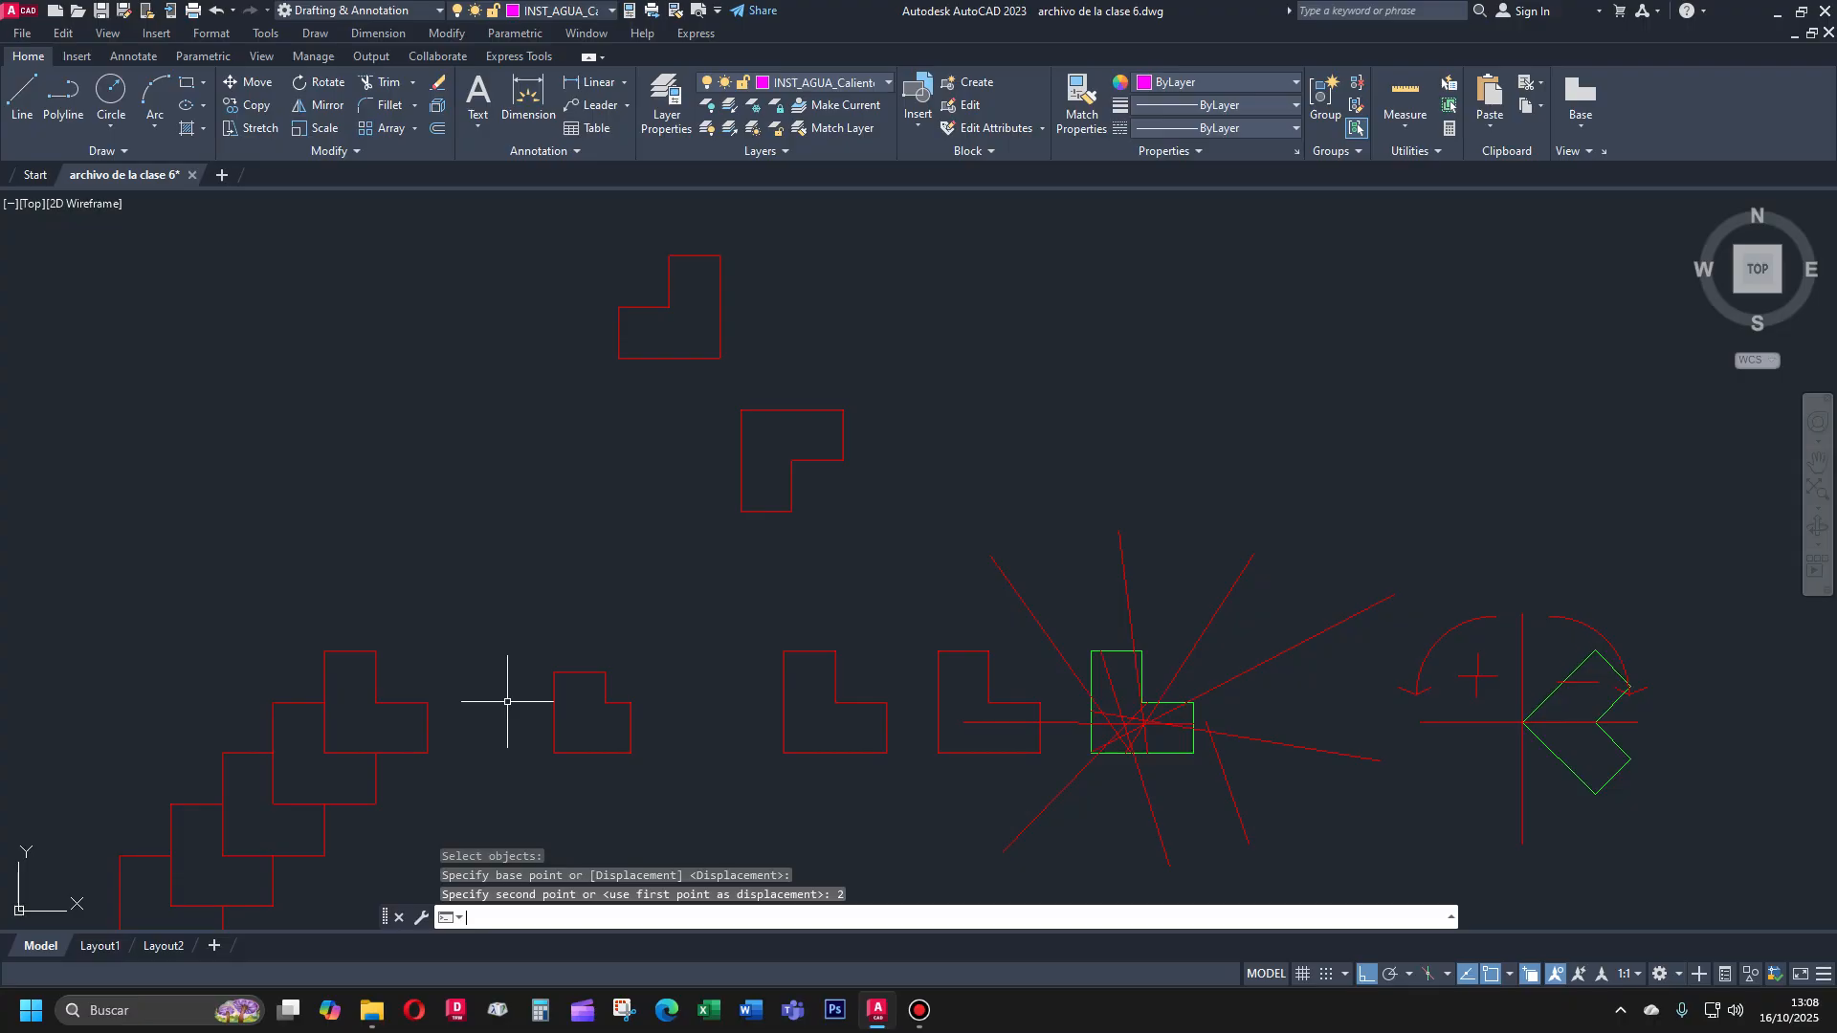
Stretch only the upper-right corner of the L-shape's foot 5 units to the right and quick-measure the resulting sides
key("Return")
left_click(638, 686)
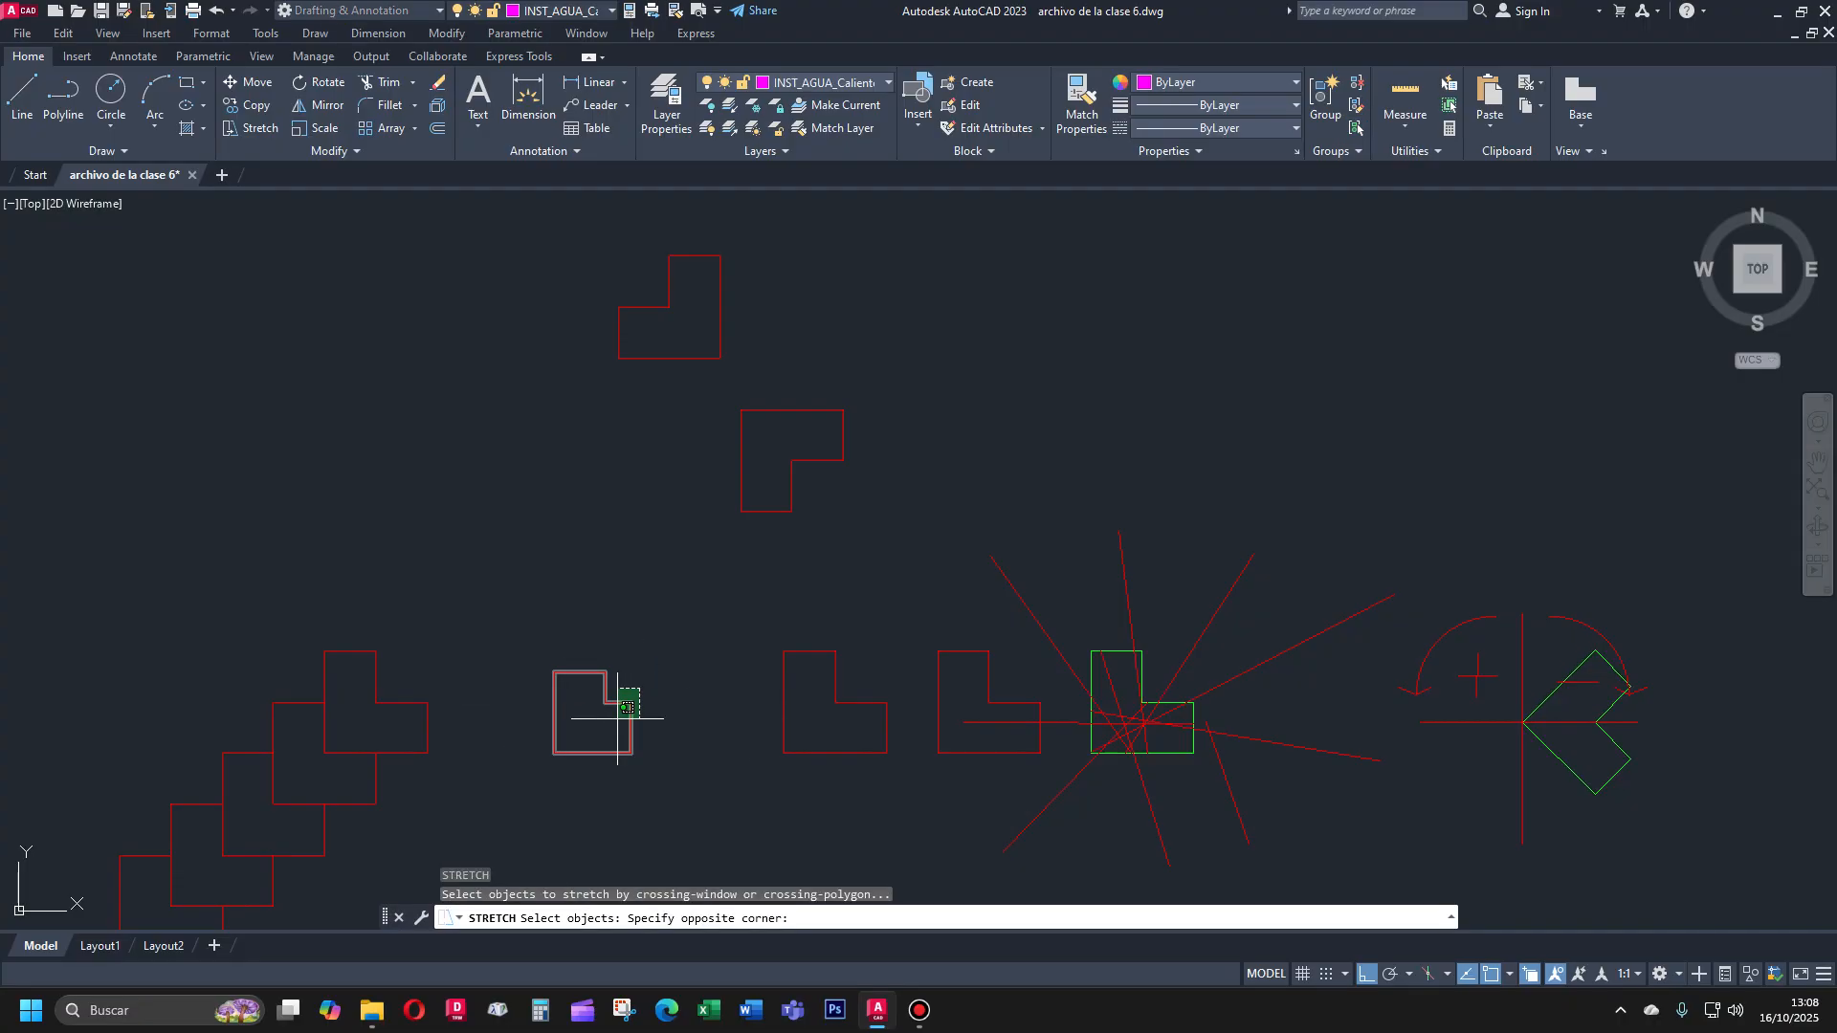
left_click(617, 719)
key("Return")
left_click(679, 714)
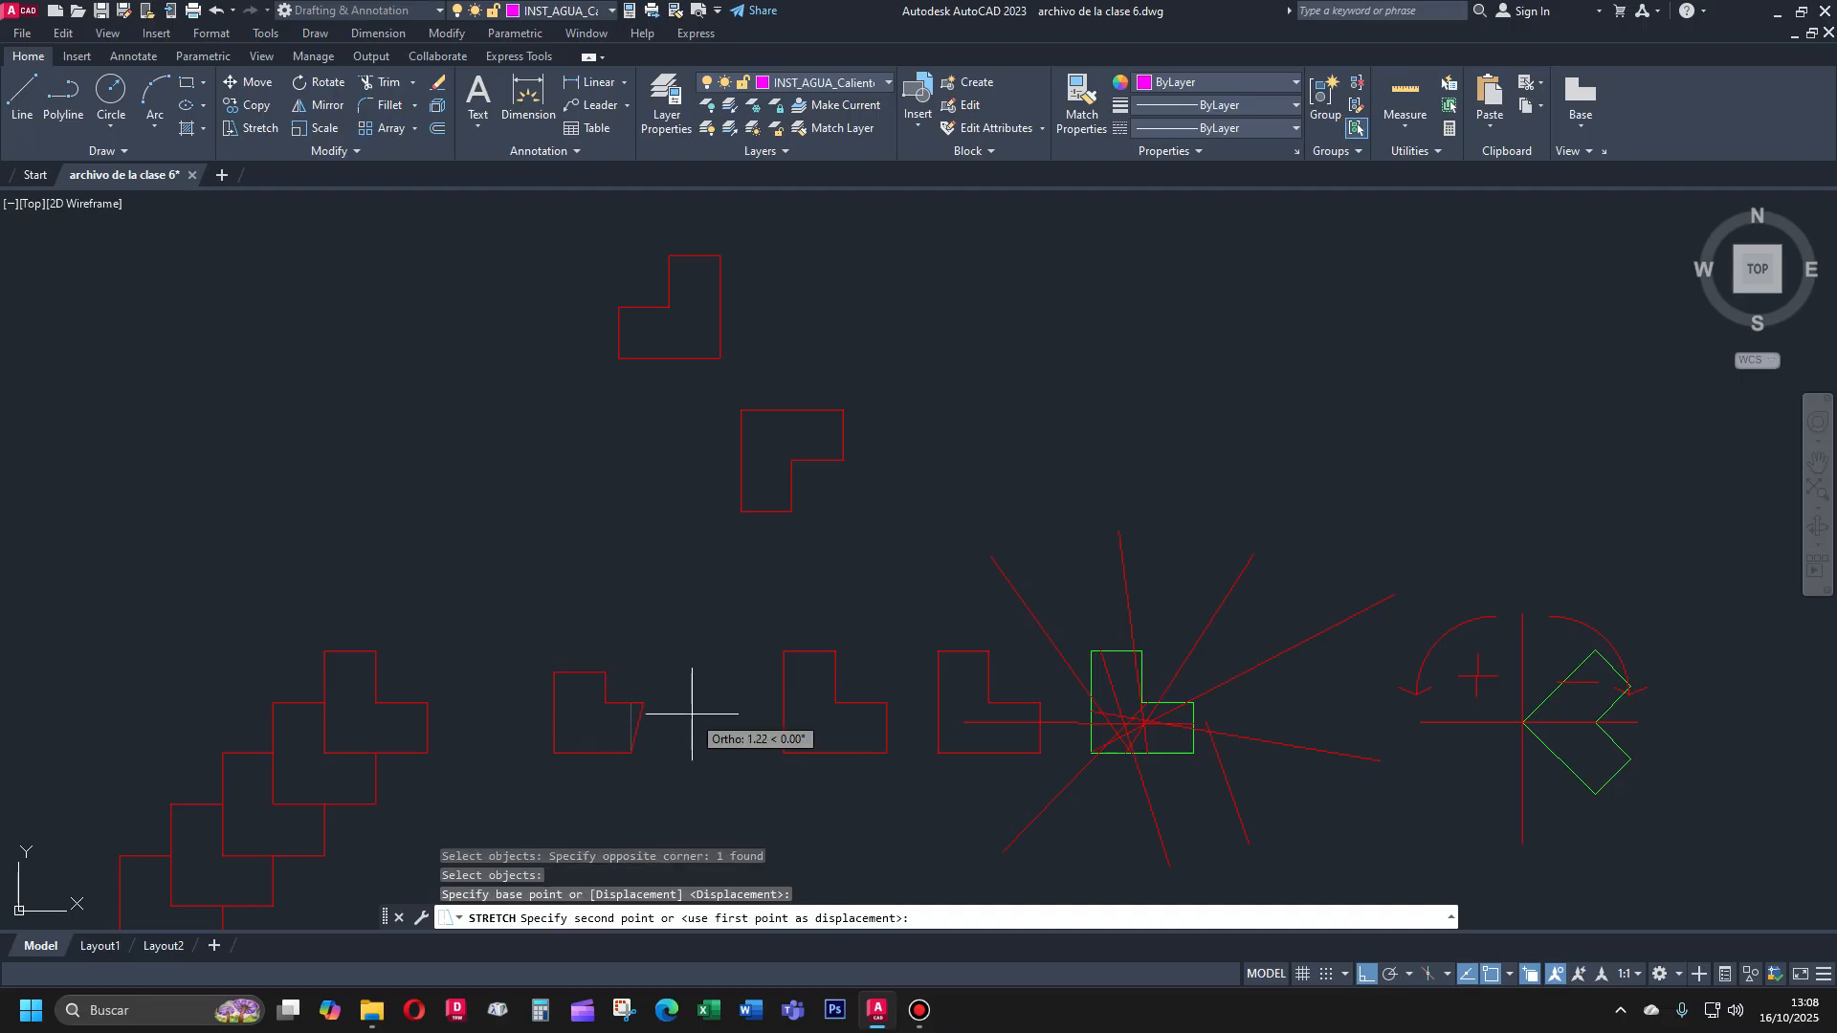
type("5")
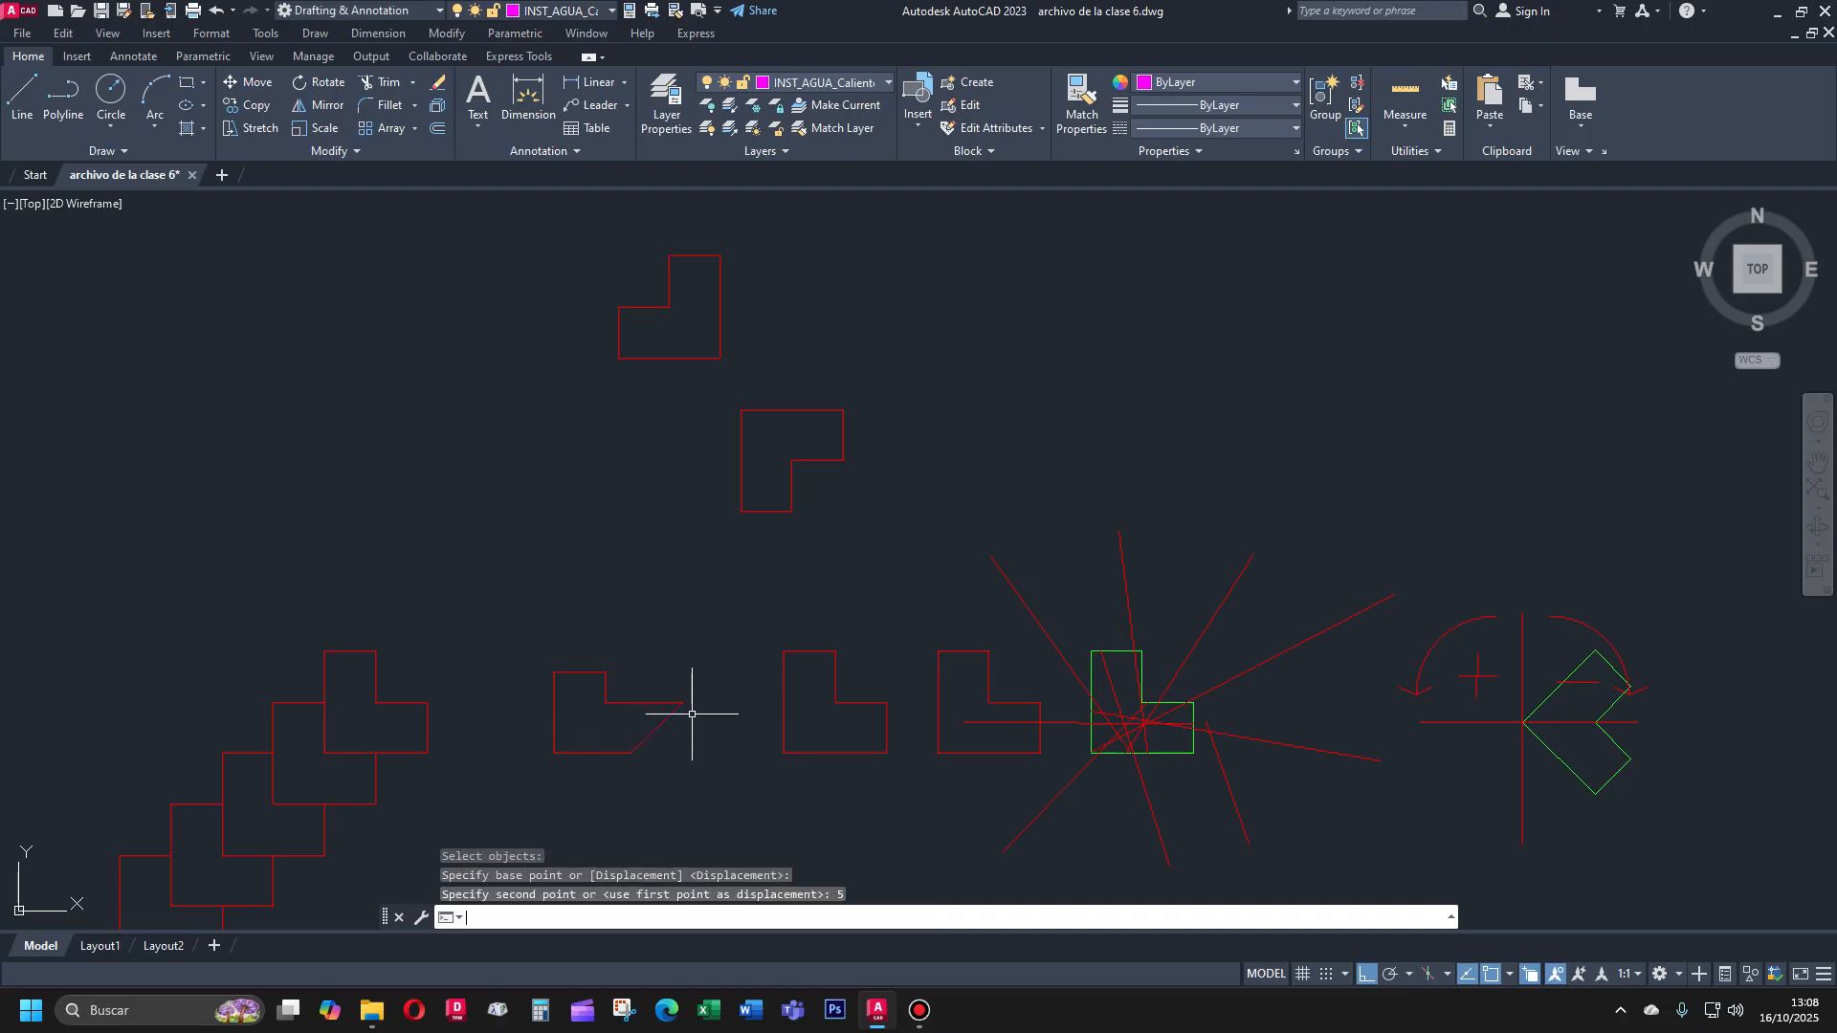
key("Return")
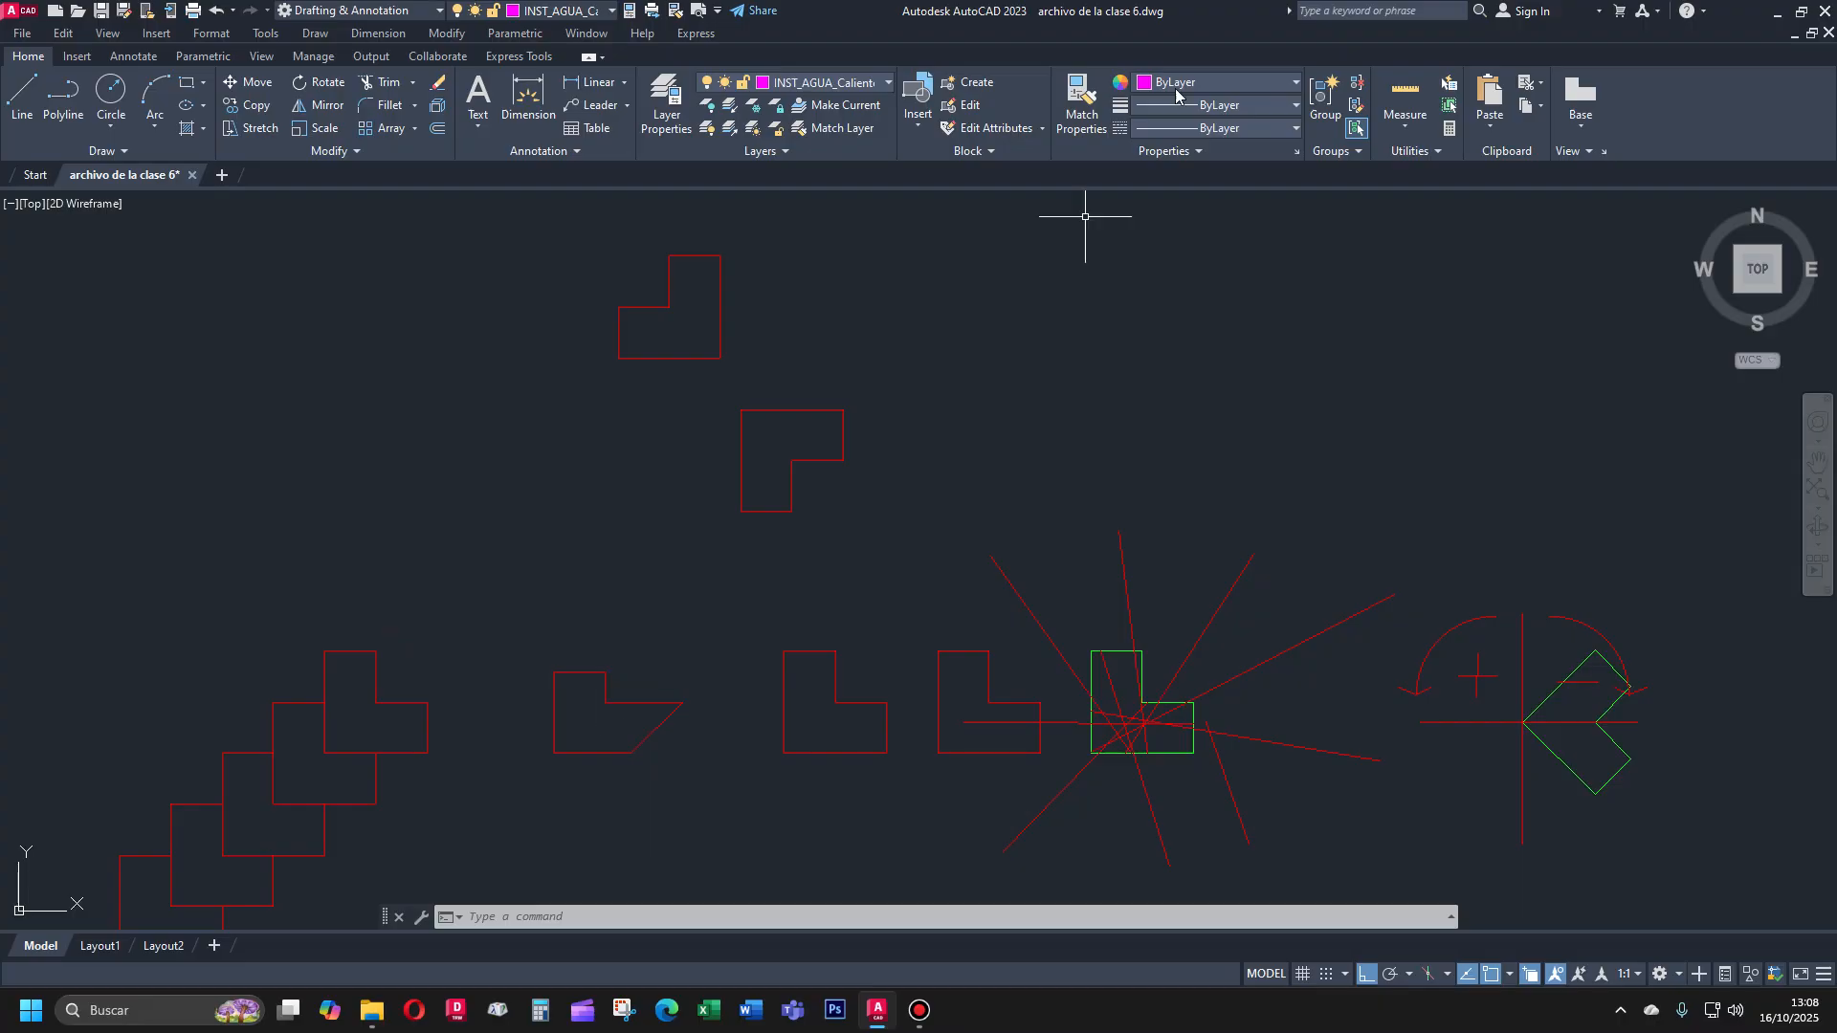
left_click(1404, 96)
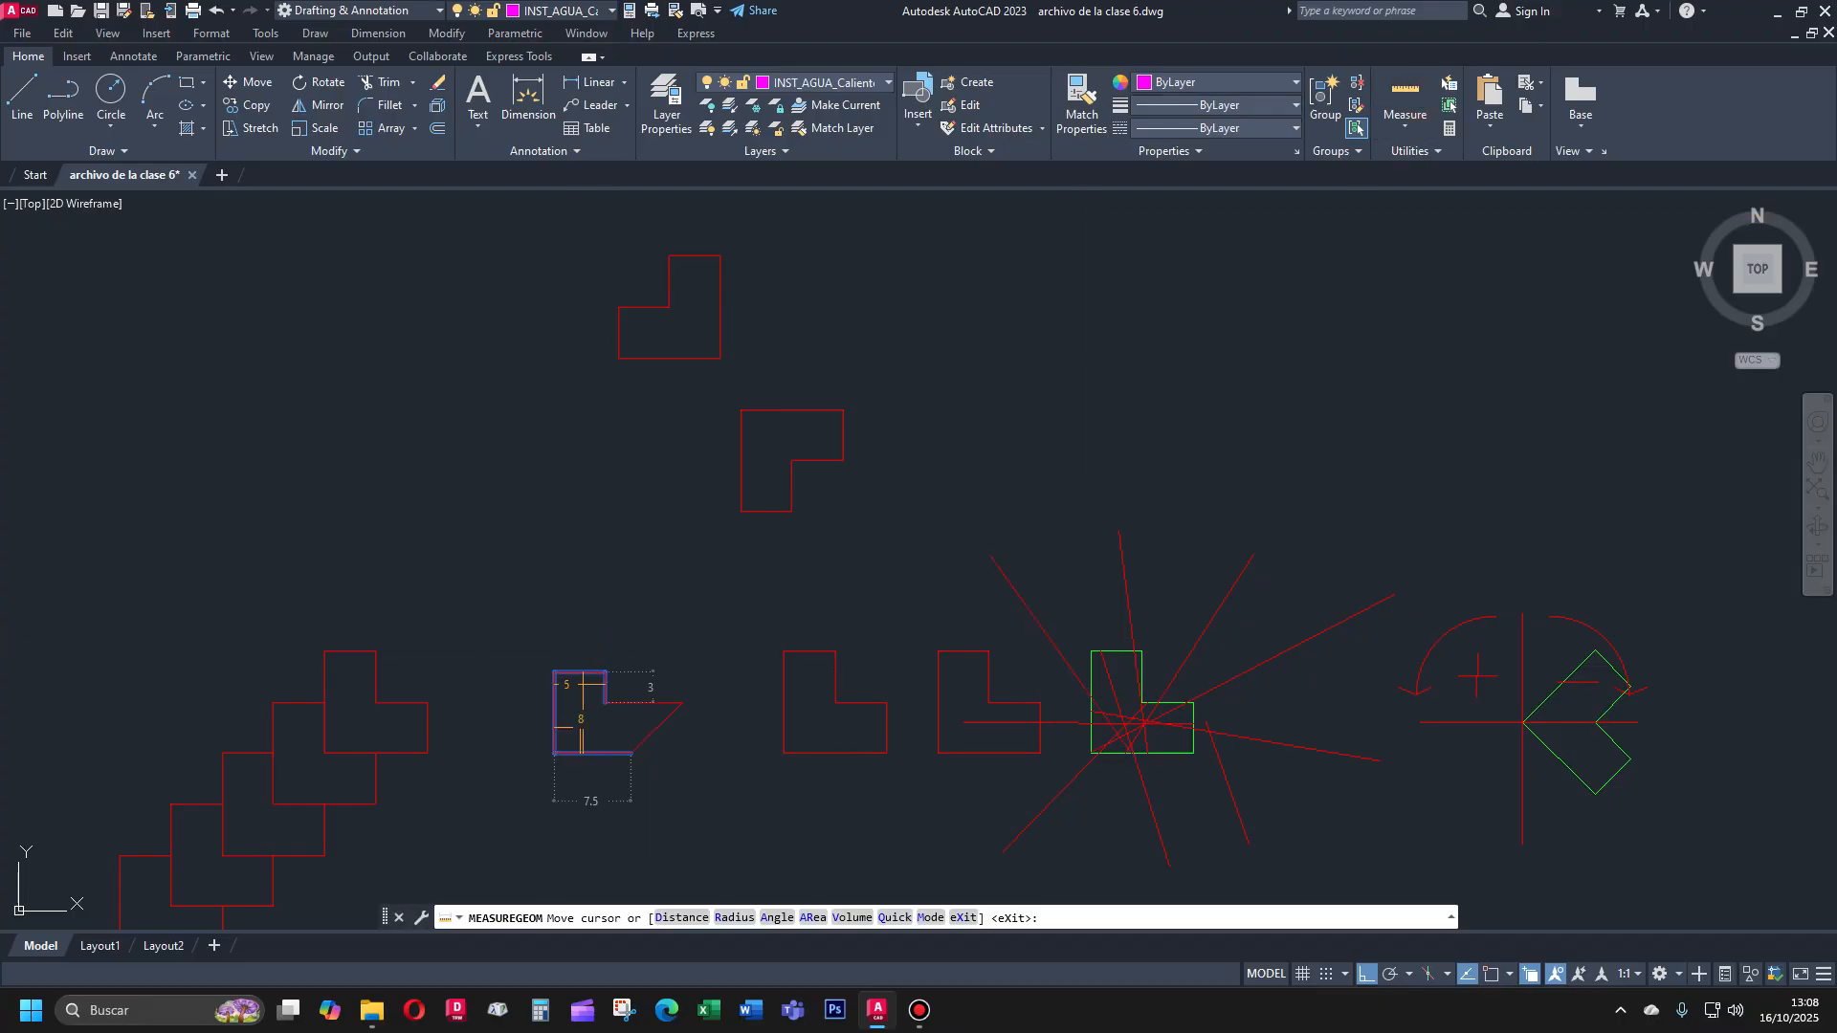
key("Escape")
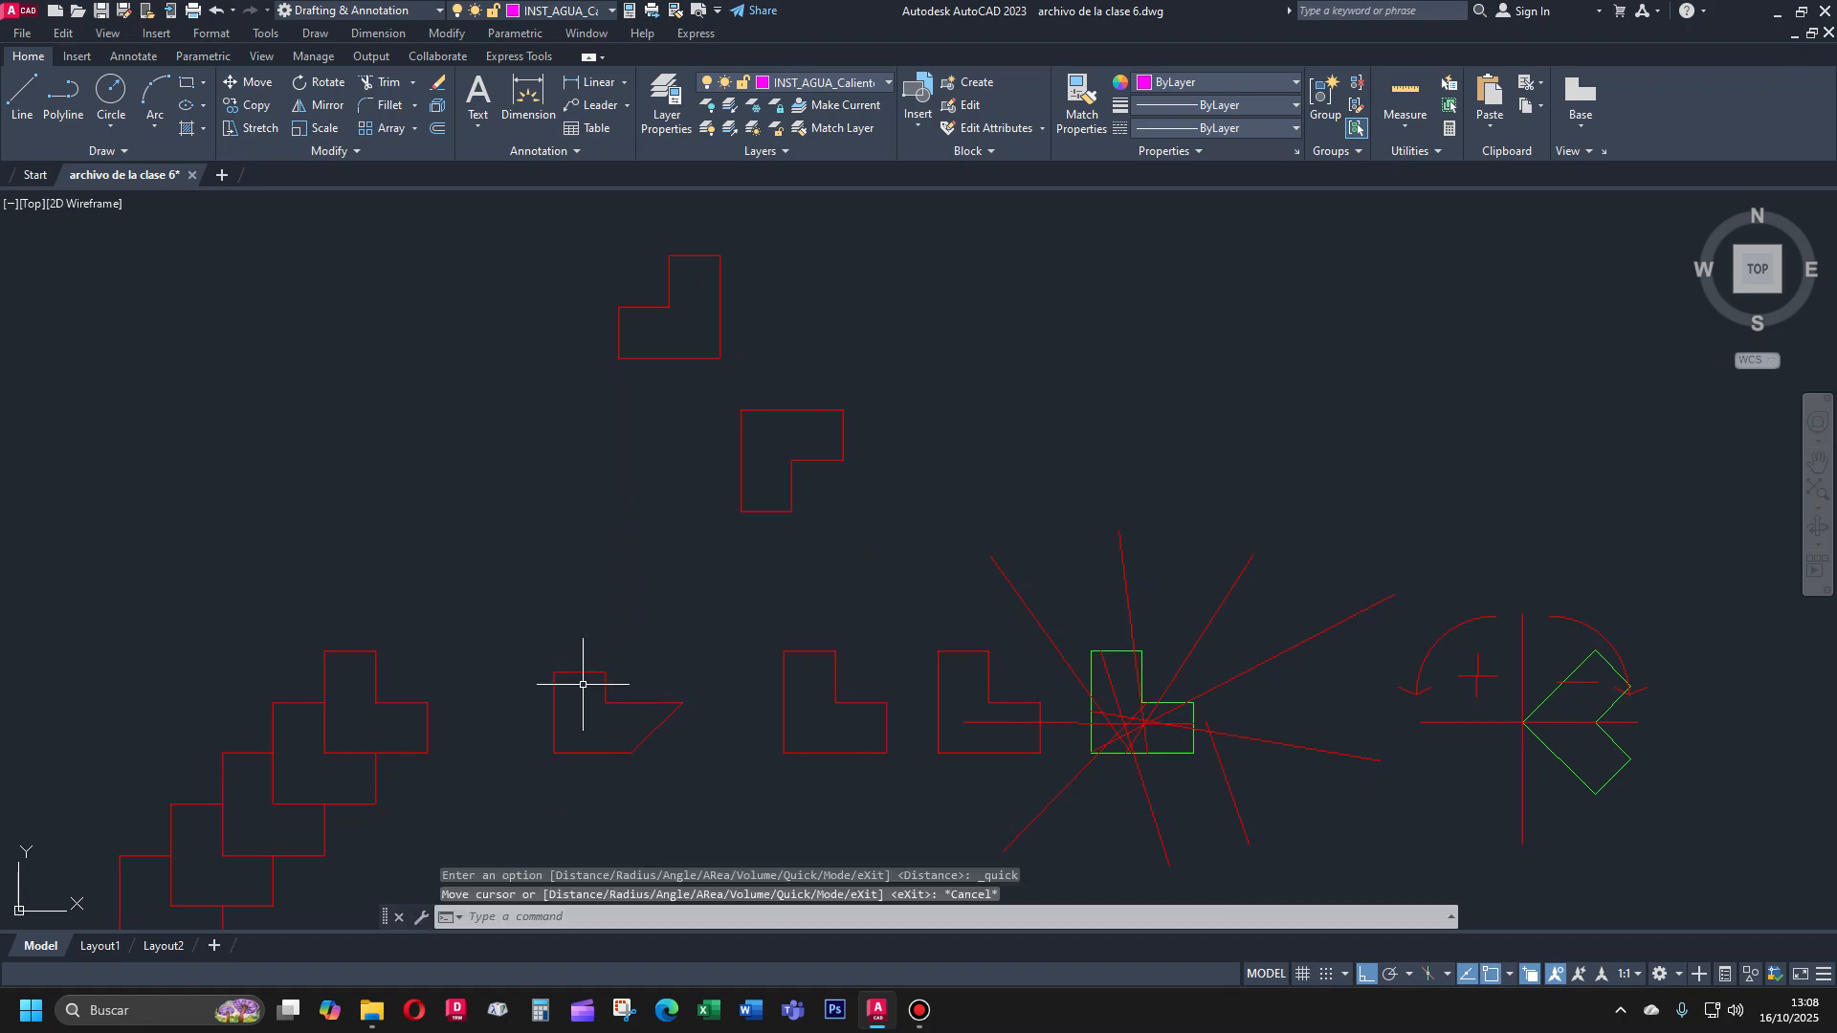
Stretch the top edge of the deformed L-shape's vertical leg 3 units upward using a crossing window
type("s")
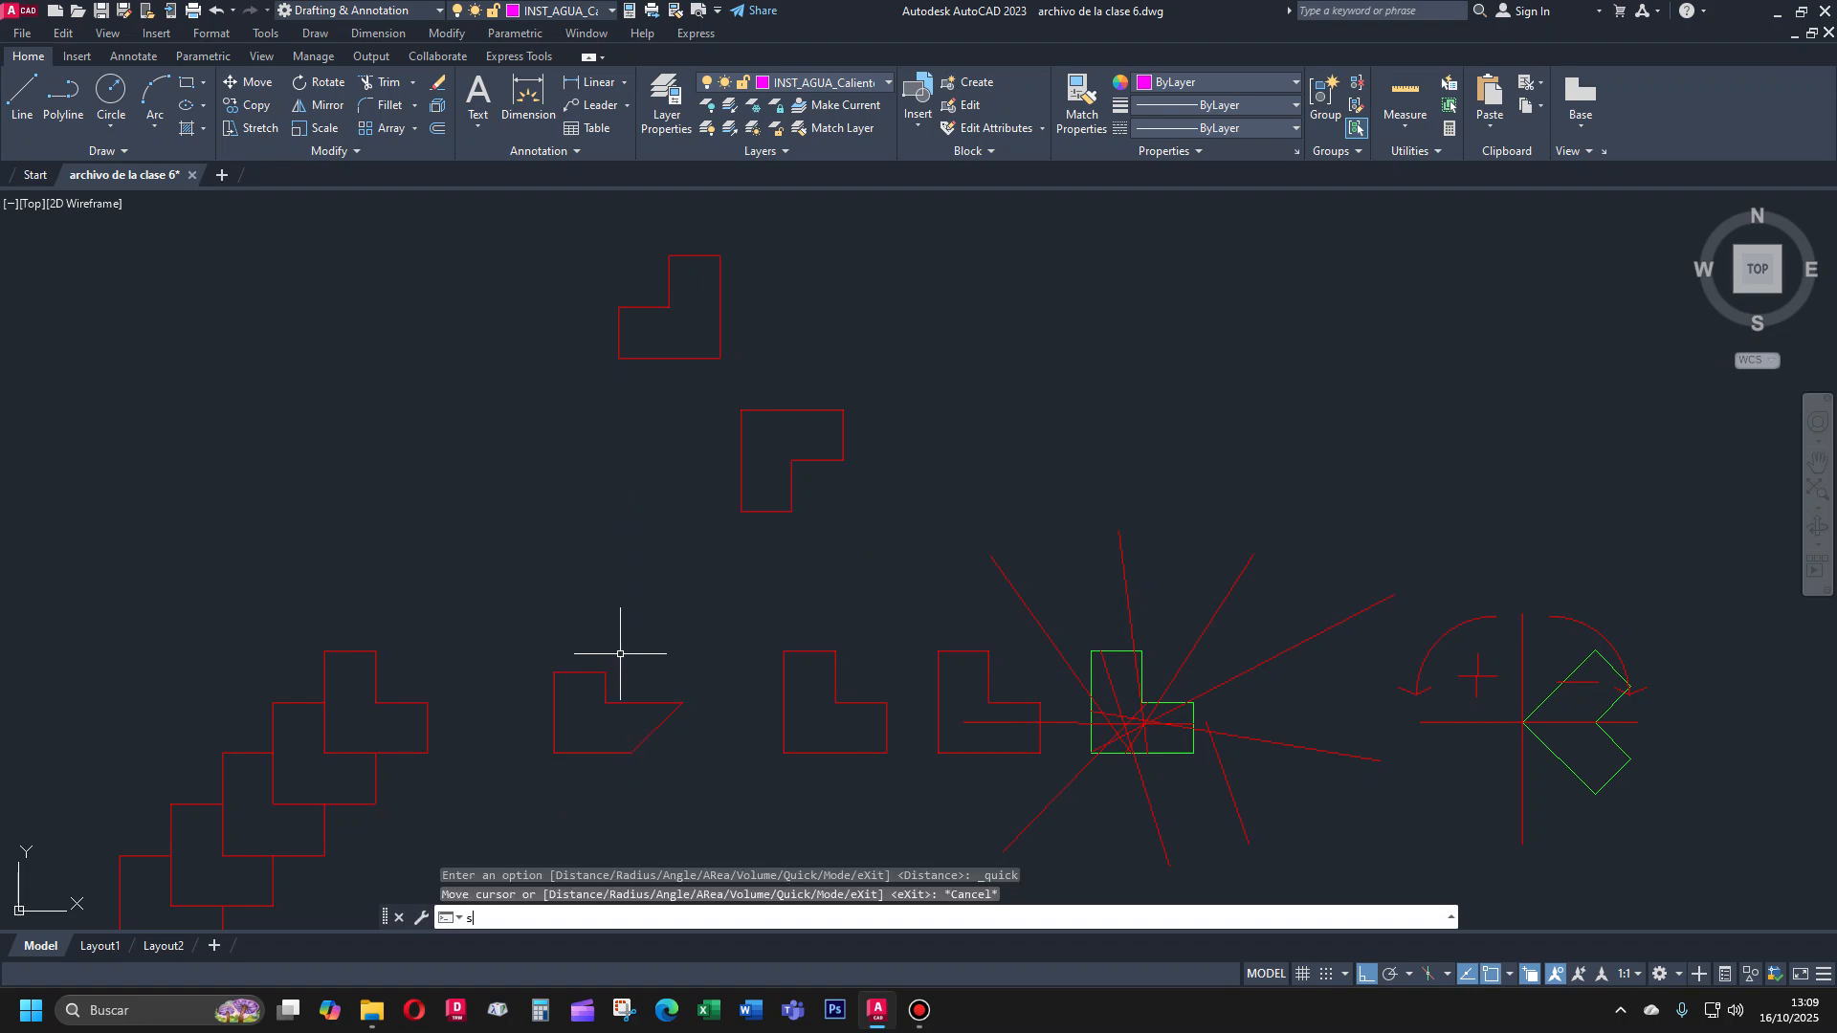
key("Return")
left_click(623, 639)
left_click(532, 690)
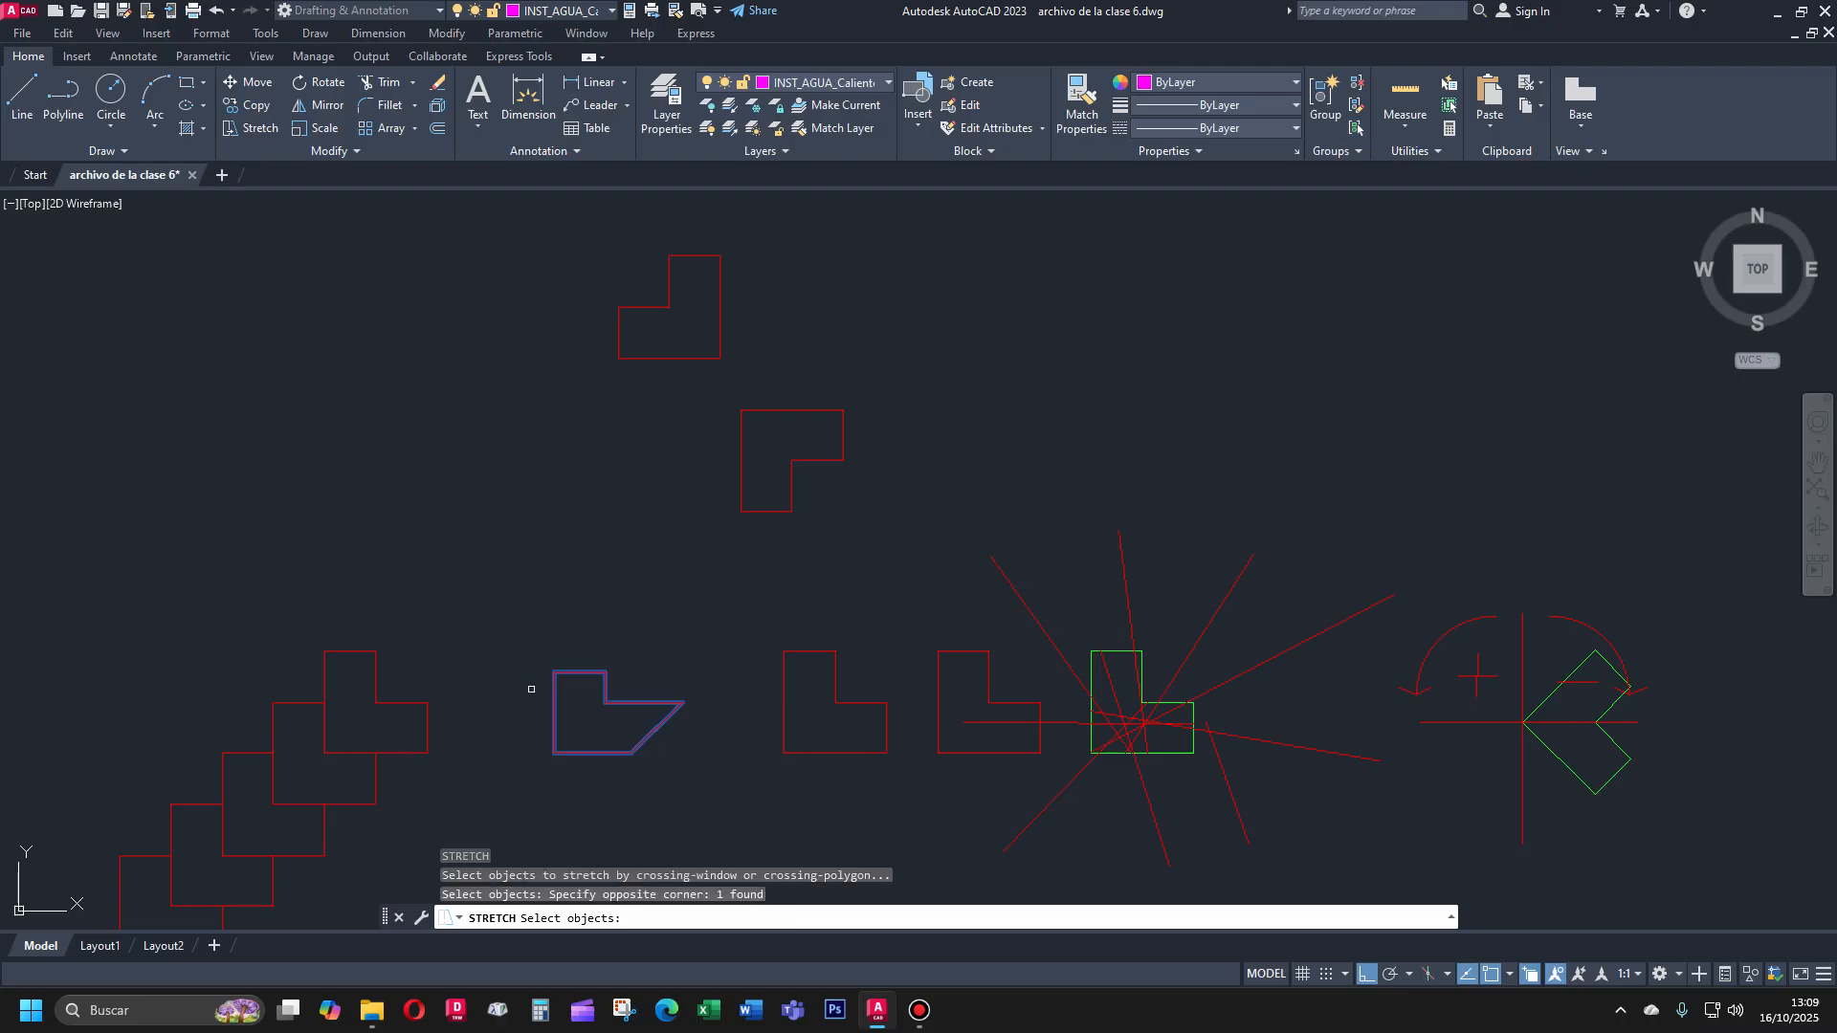
key("Return")
left_click(529, 685)
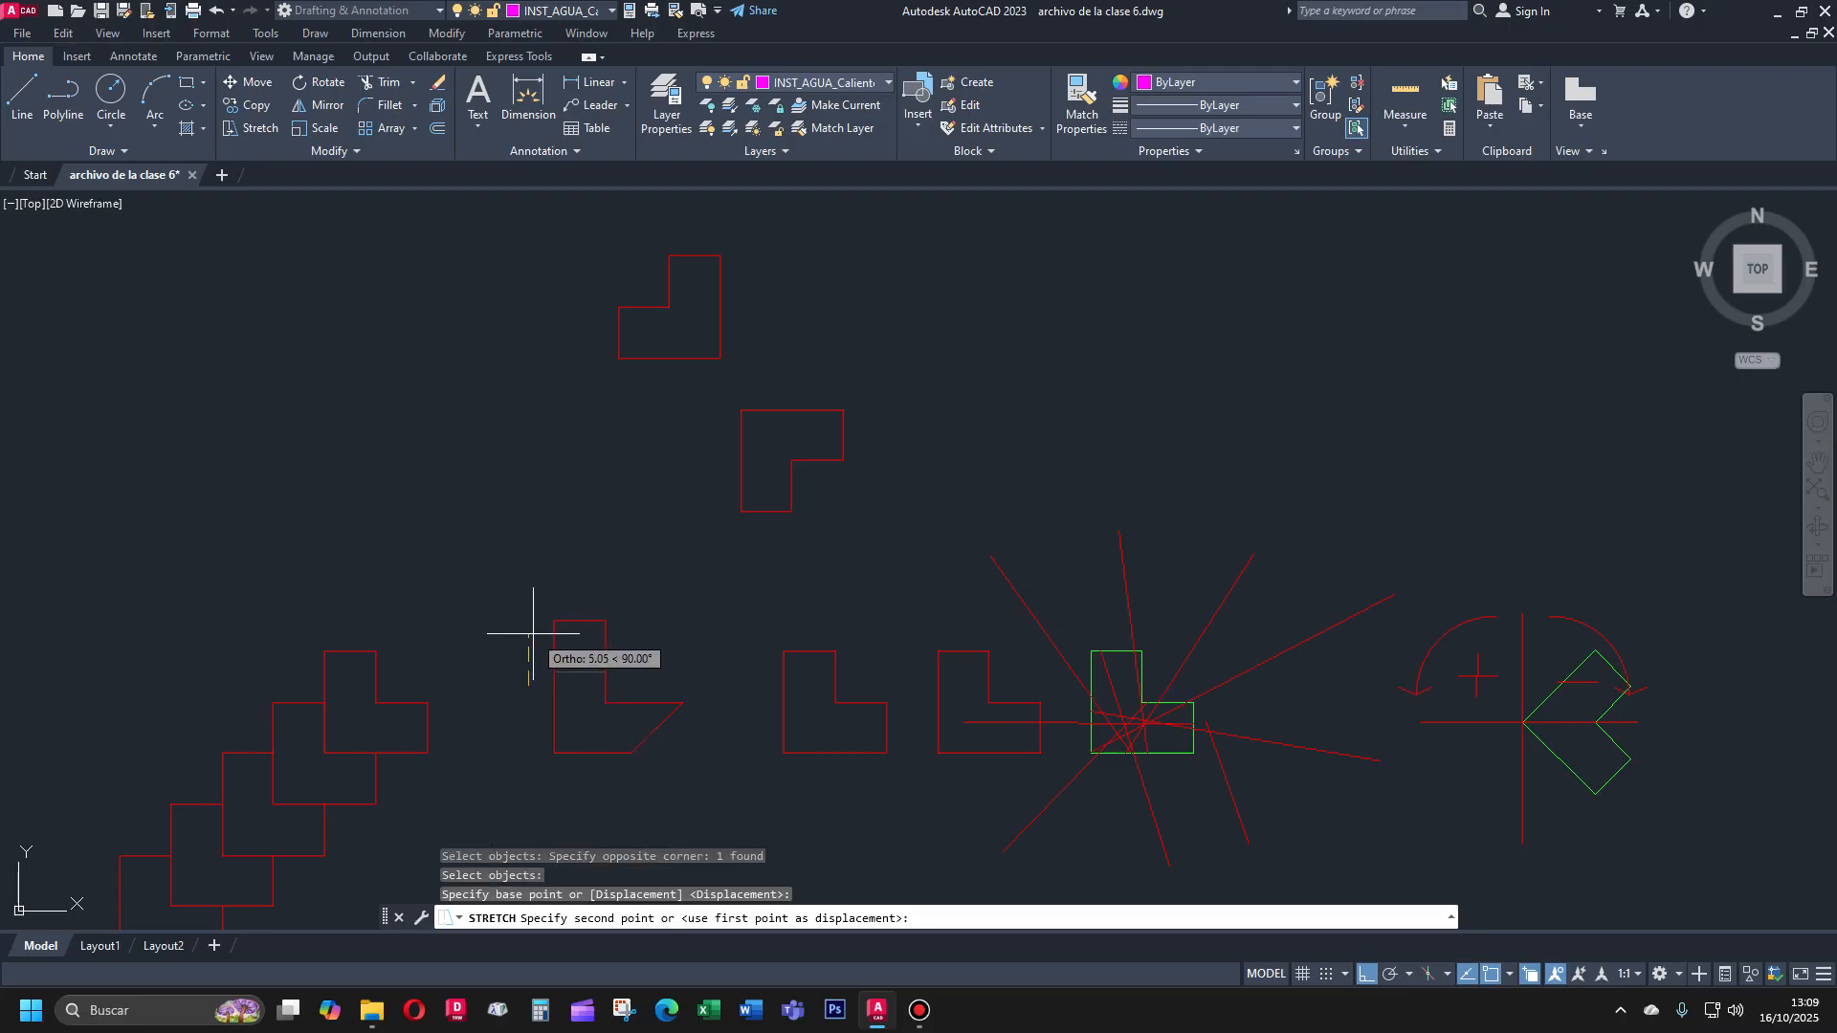
type("3")
key("Return")
Quick-measure the sides of the L-shape with the raised vertical leg
left_click(1404, 117)
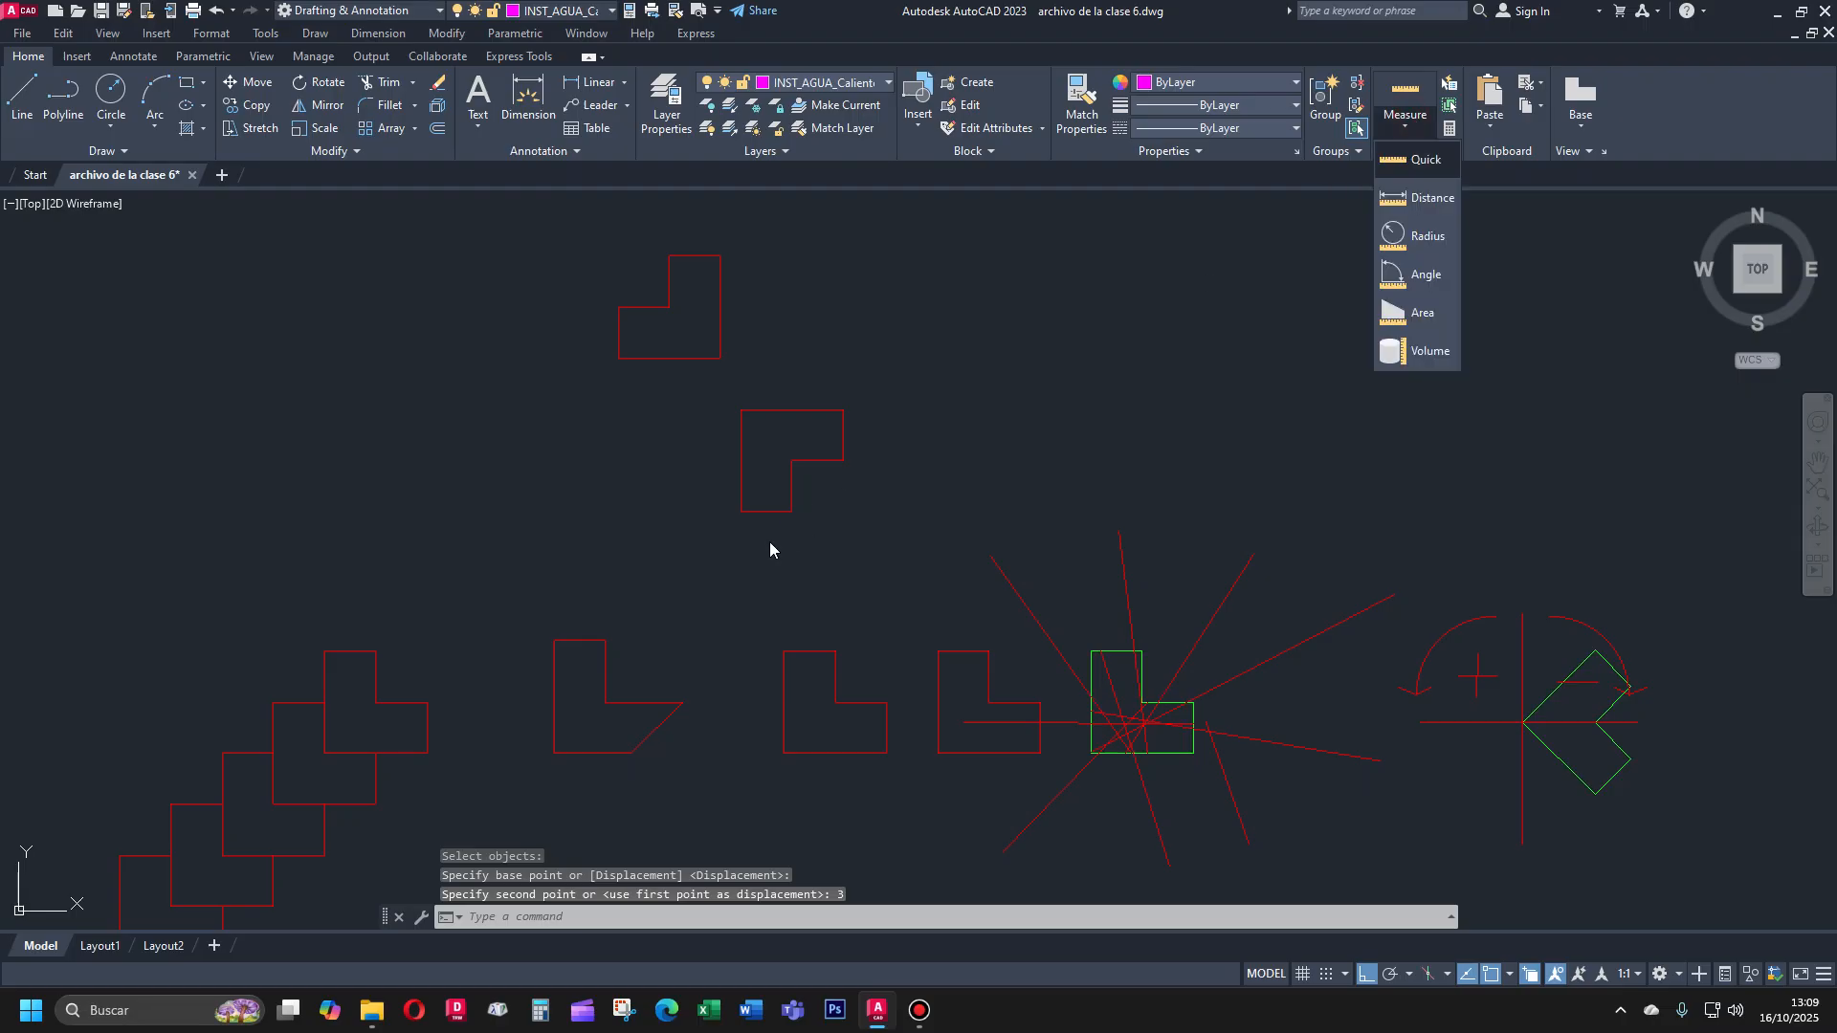
left_click(1395, 165)
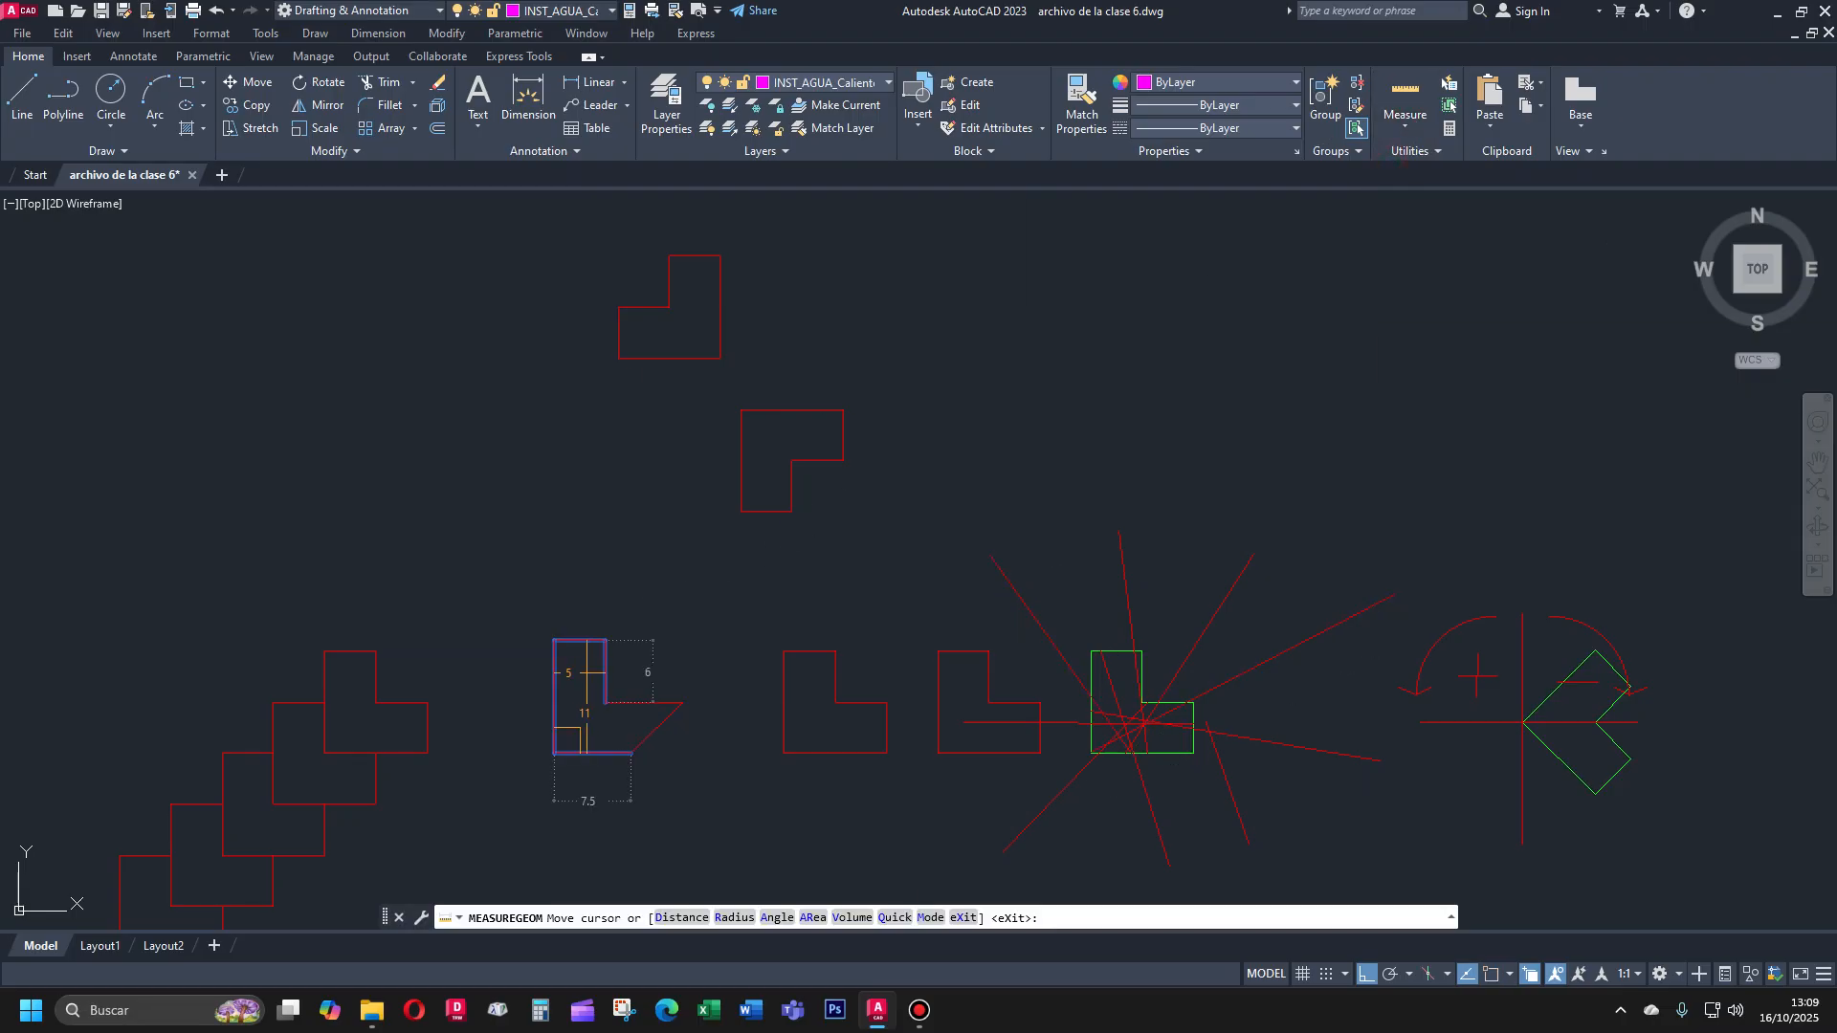
key("Escape")
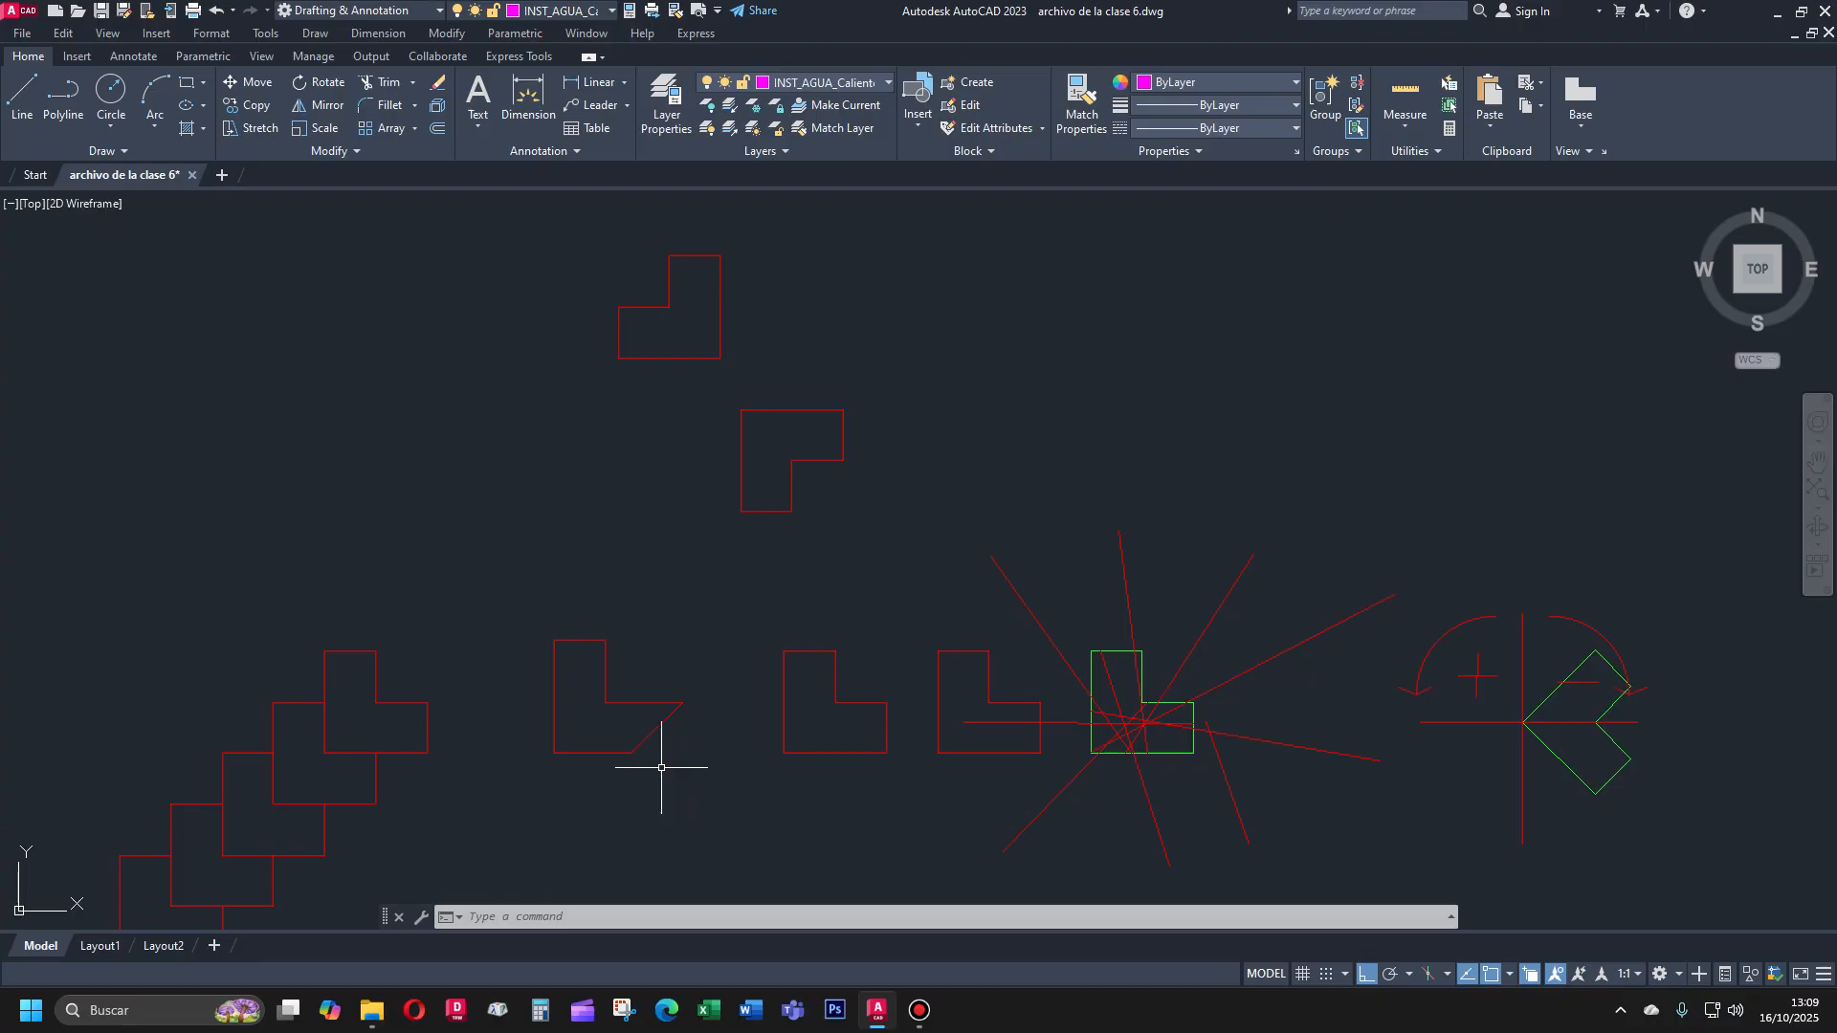
Erase the deformed L-shape and all the other figures except the staircase of overlapping L-shapes
scroll(628, 602, "down", 4)
scroll(627, 604, "down", 1)
scroll(622, 628, "up", 4)
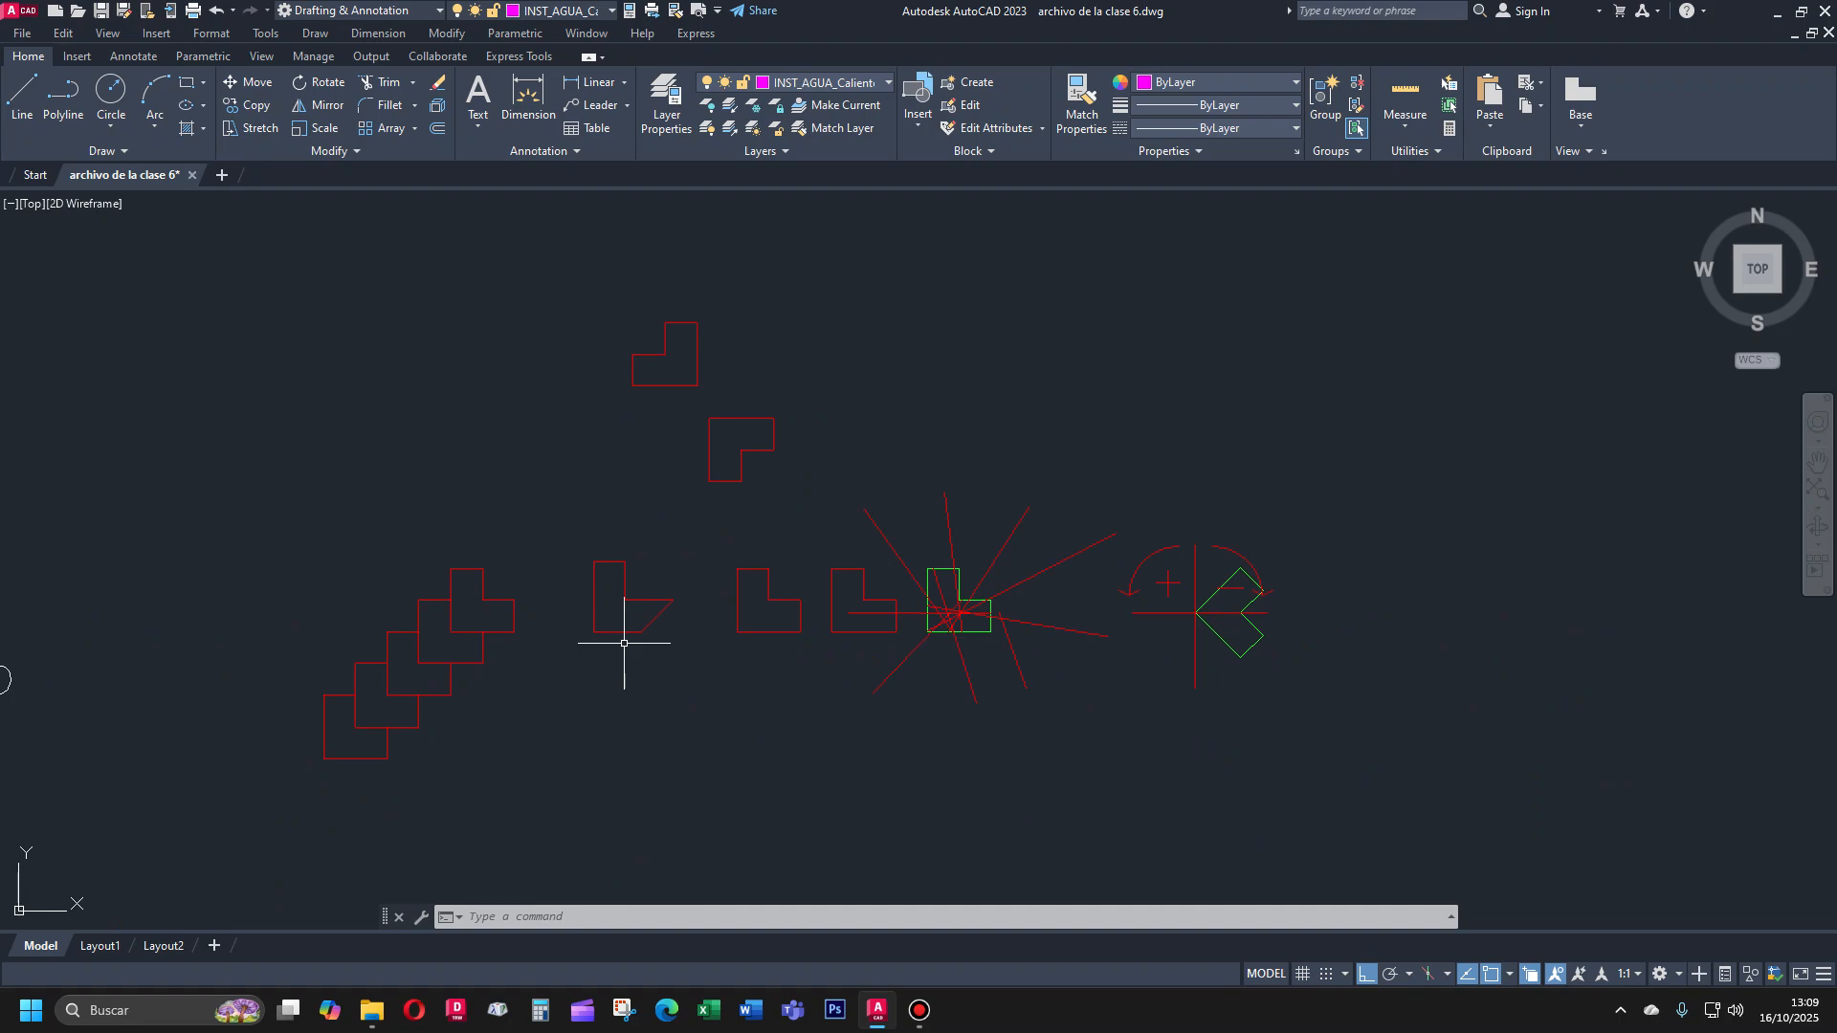
type("e")
key("Return")
left_click(648, 580)
left_click(593, 674)
key("Return")
key("Return")
left_click(1299, 294)
left_click(627, 743)
key("Return")
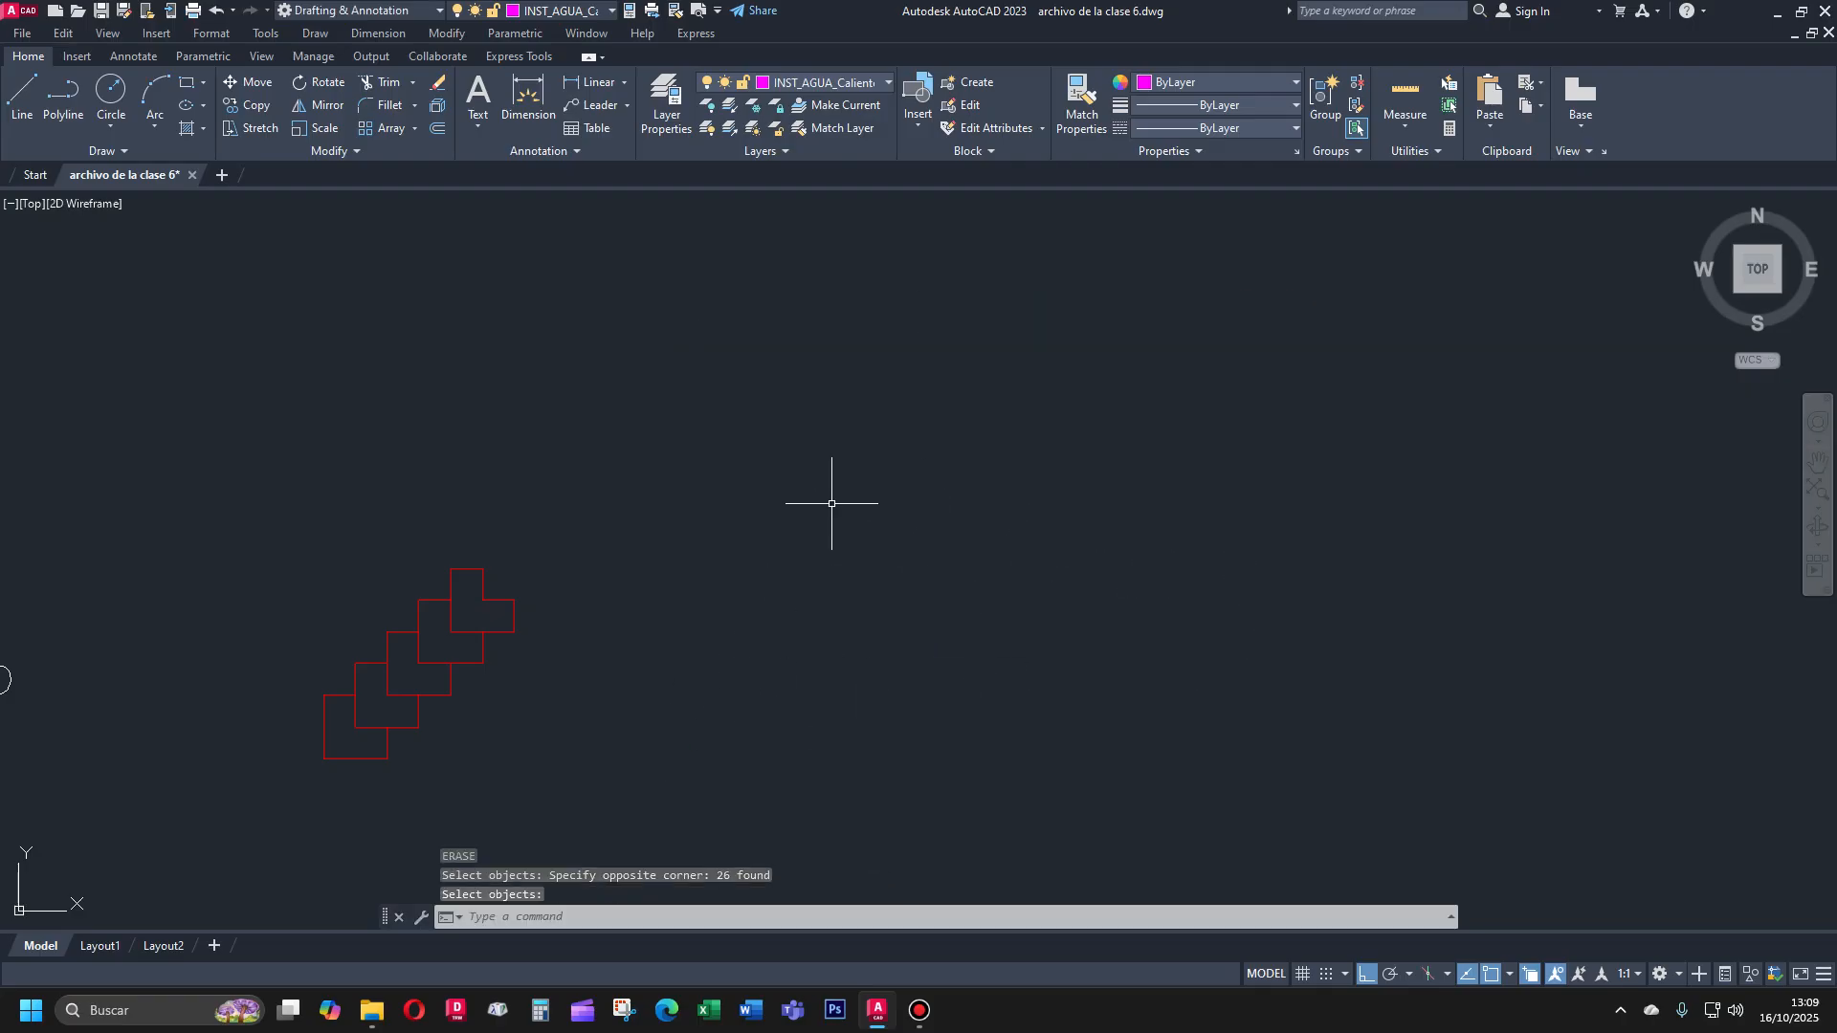
Draw one diagonal line with Ortho off, rising to the right from beside the staircase of L-shapes
type("l")
key("Return")
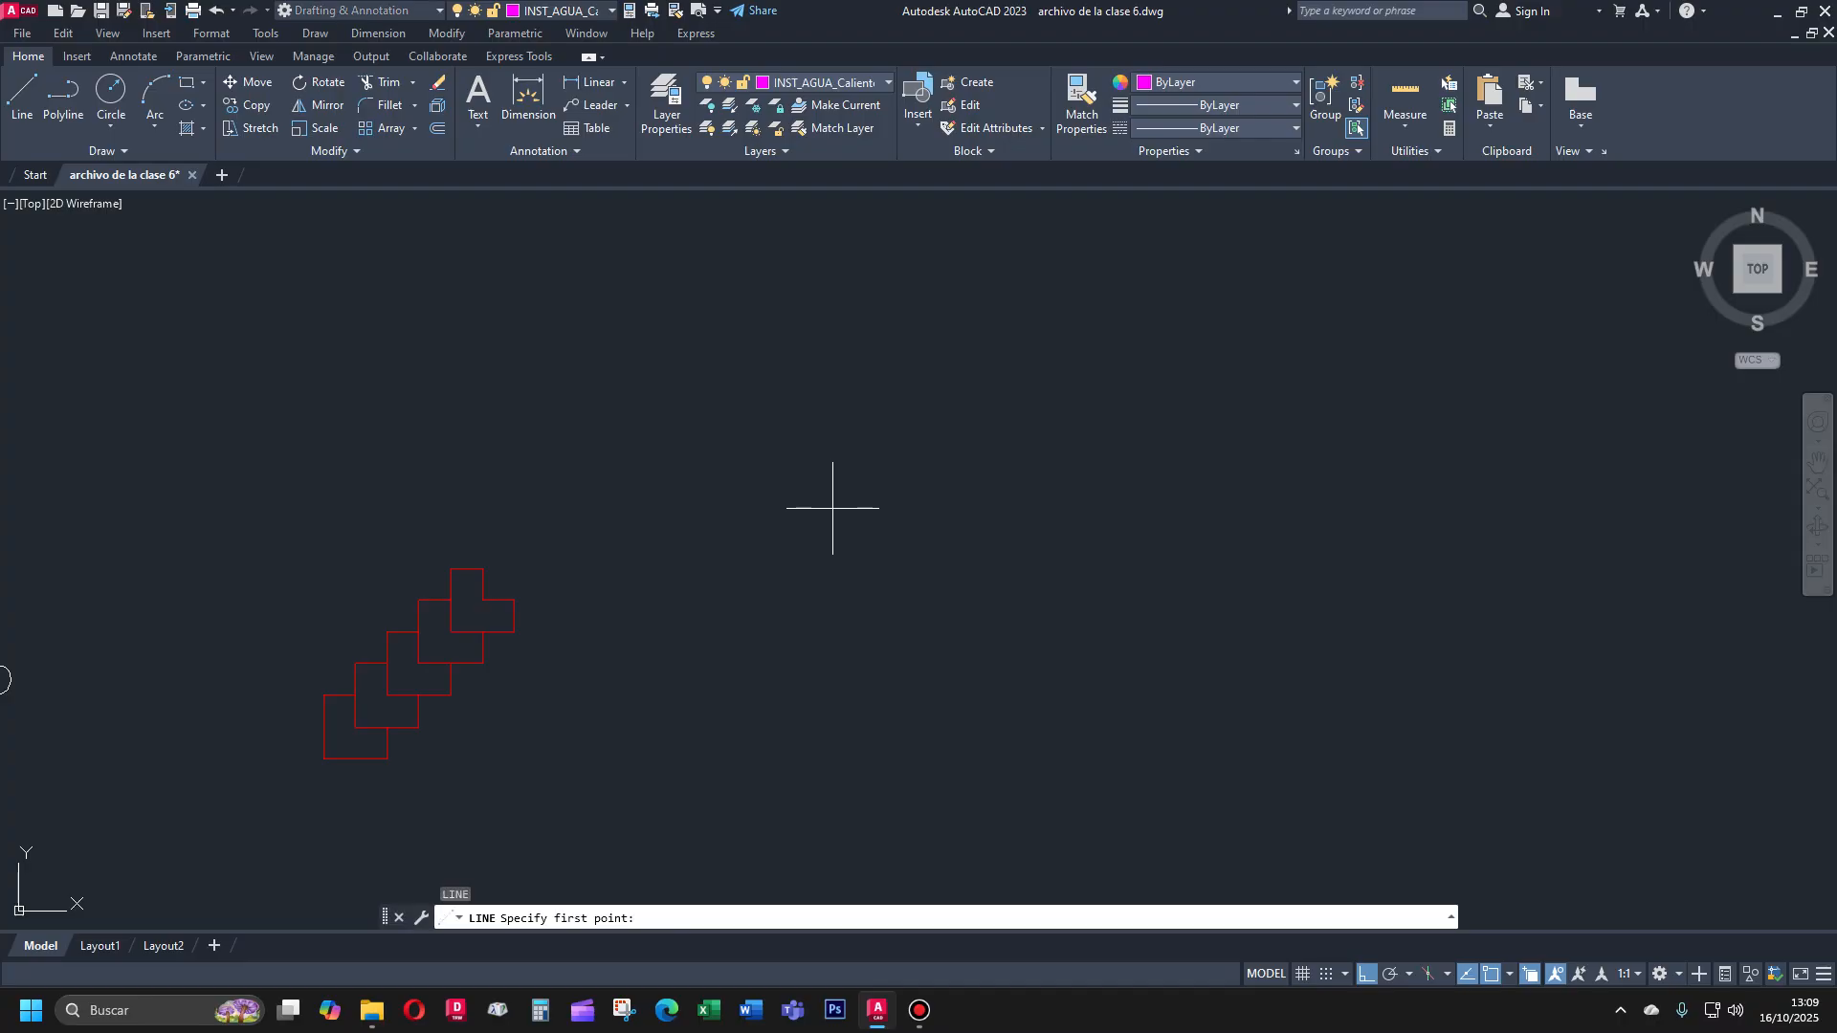
left_click(629, 750)
key("F8")
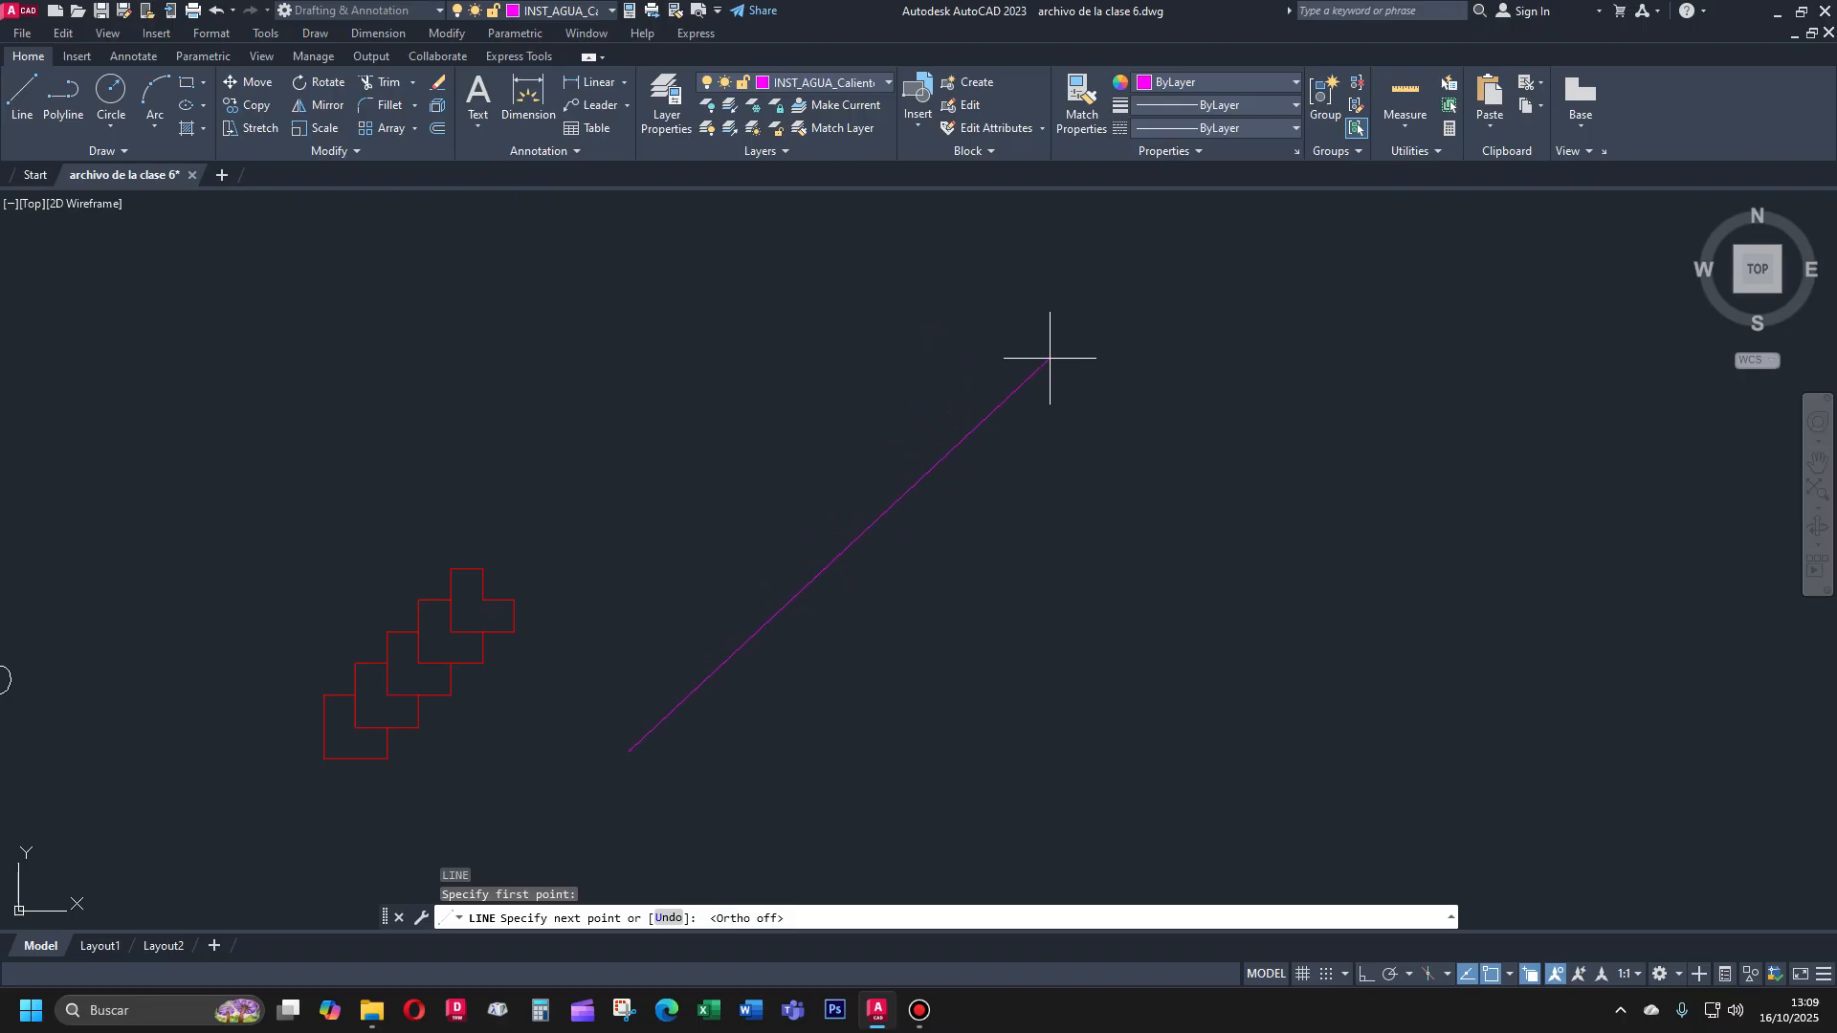
left_click(1007, 342)
key("Return")
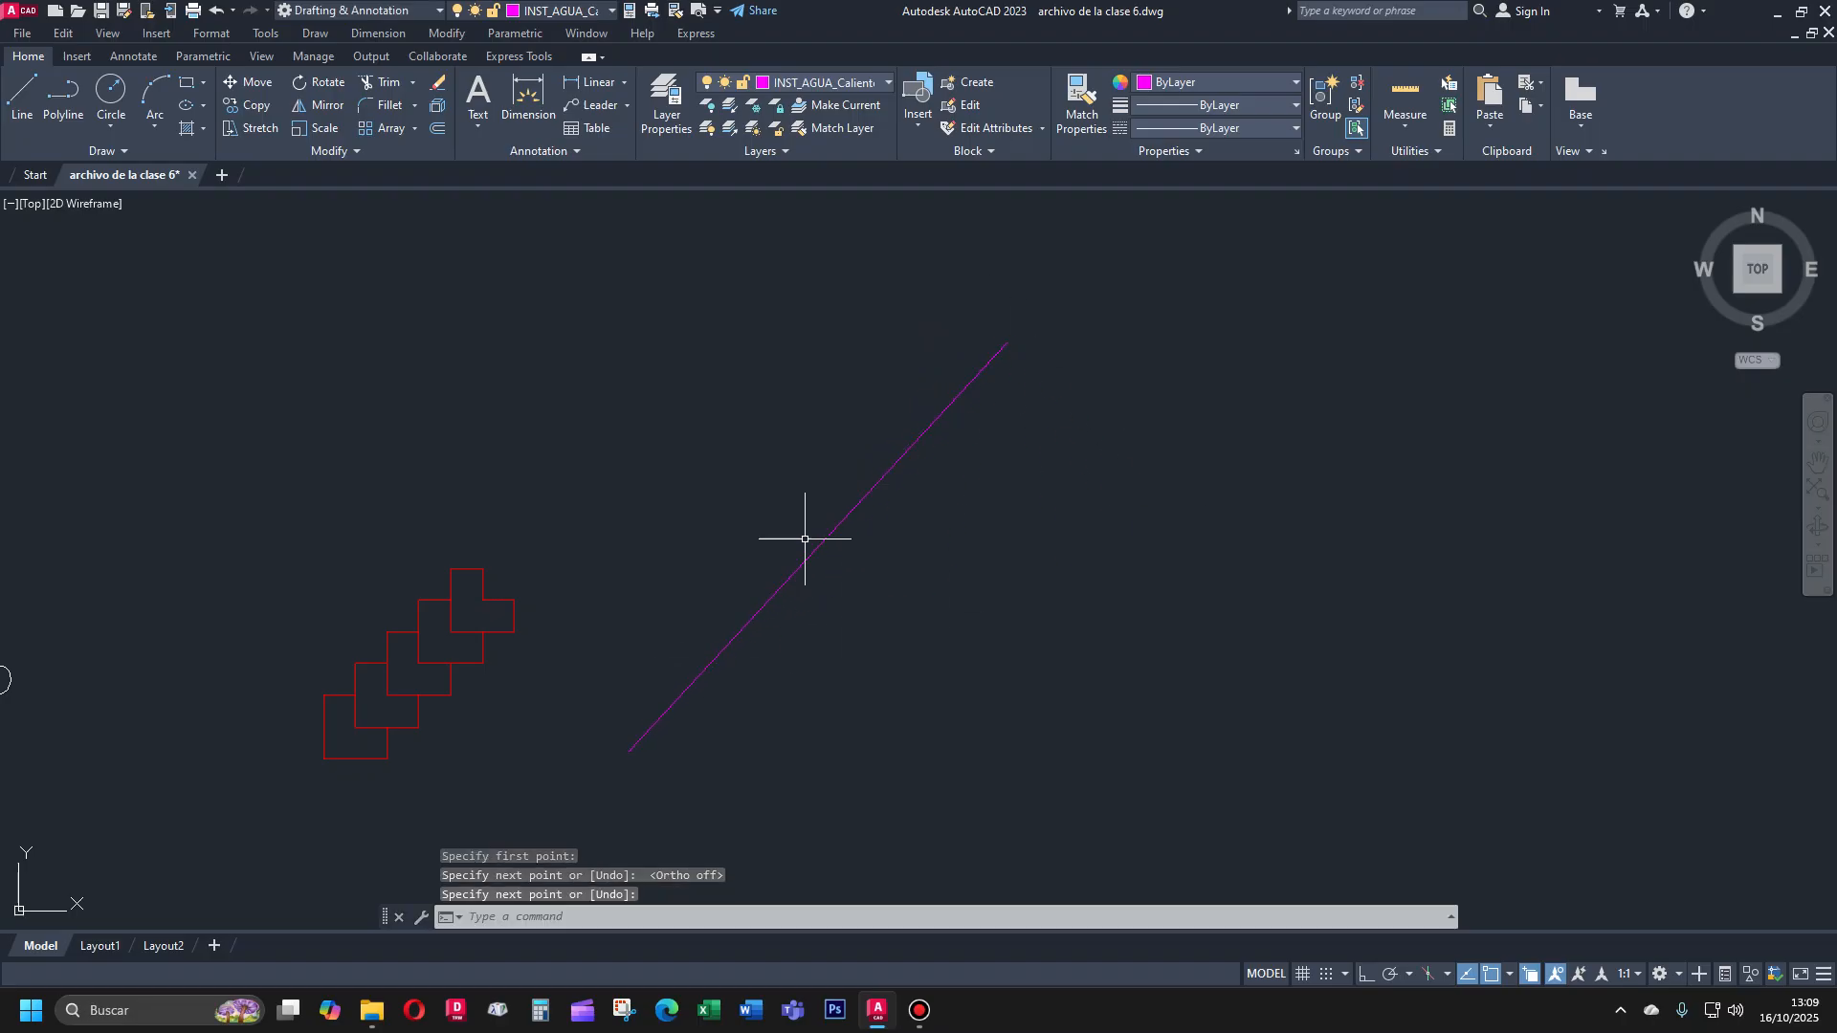
left_click(771, 598)
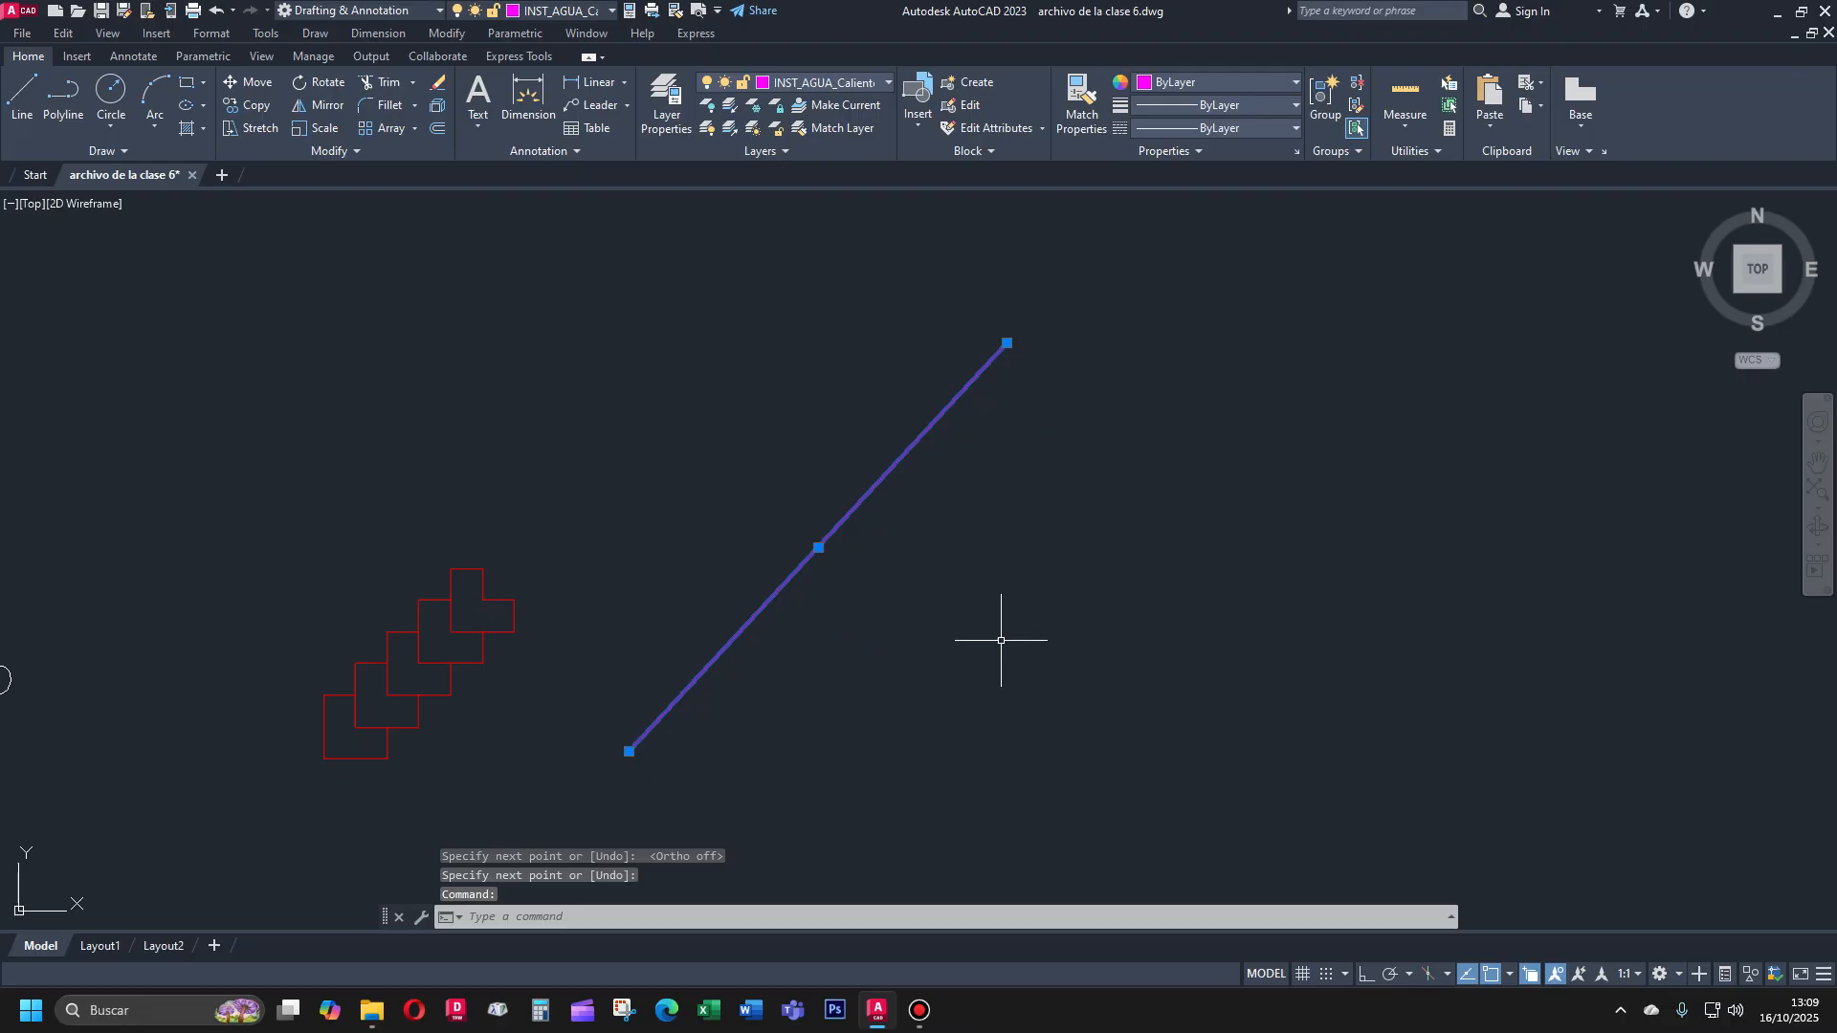
key("Escape")
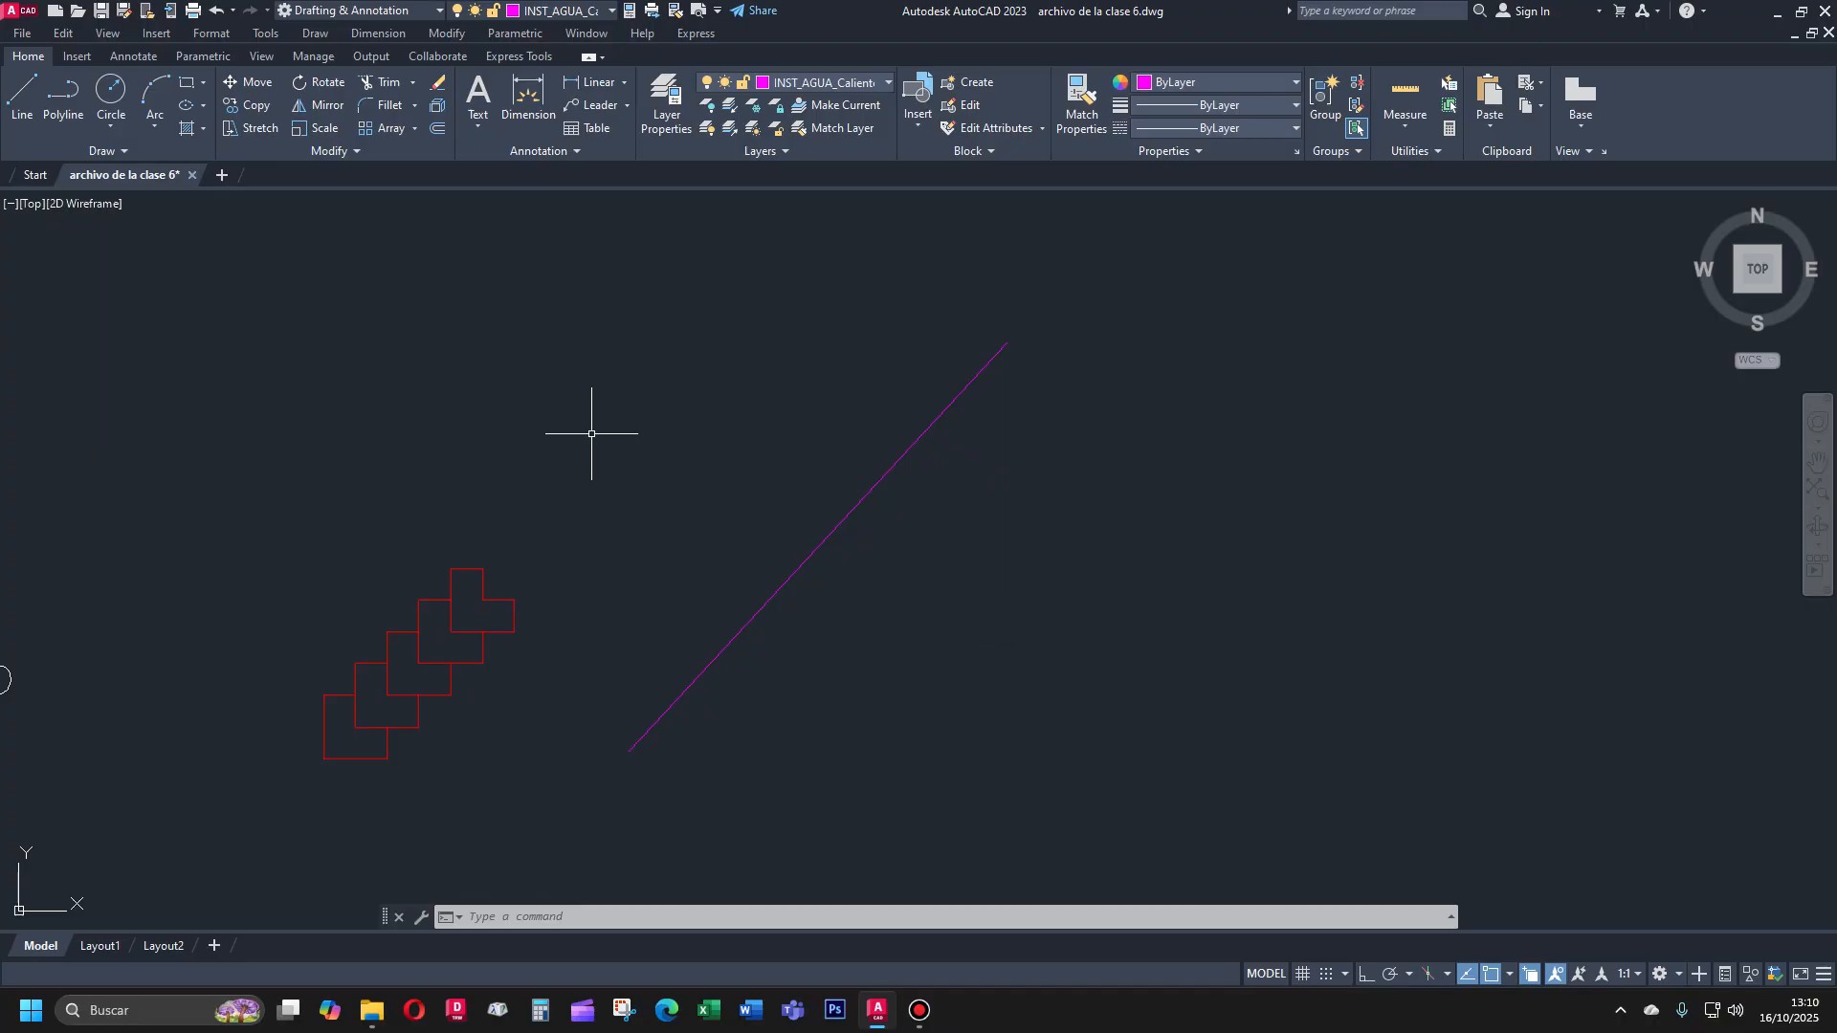
Look through the additional Modify commands and examine the description of Align
left_click(412, 112)
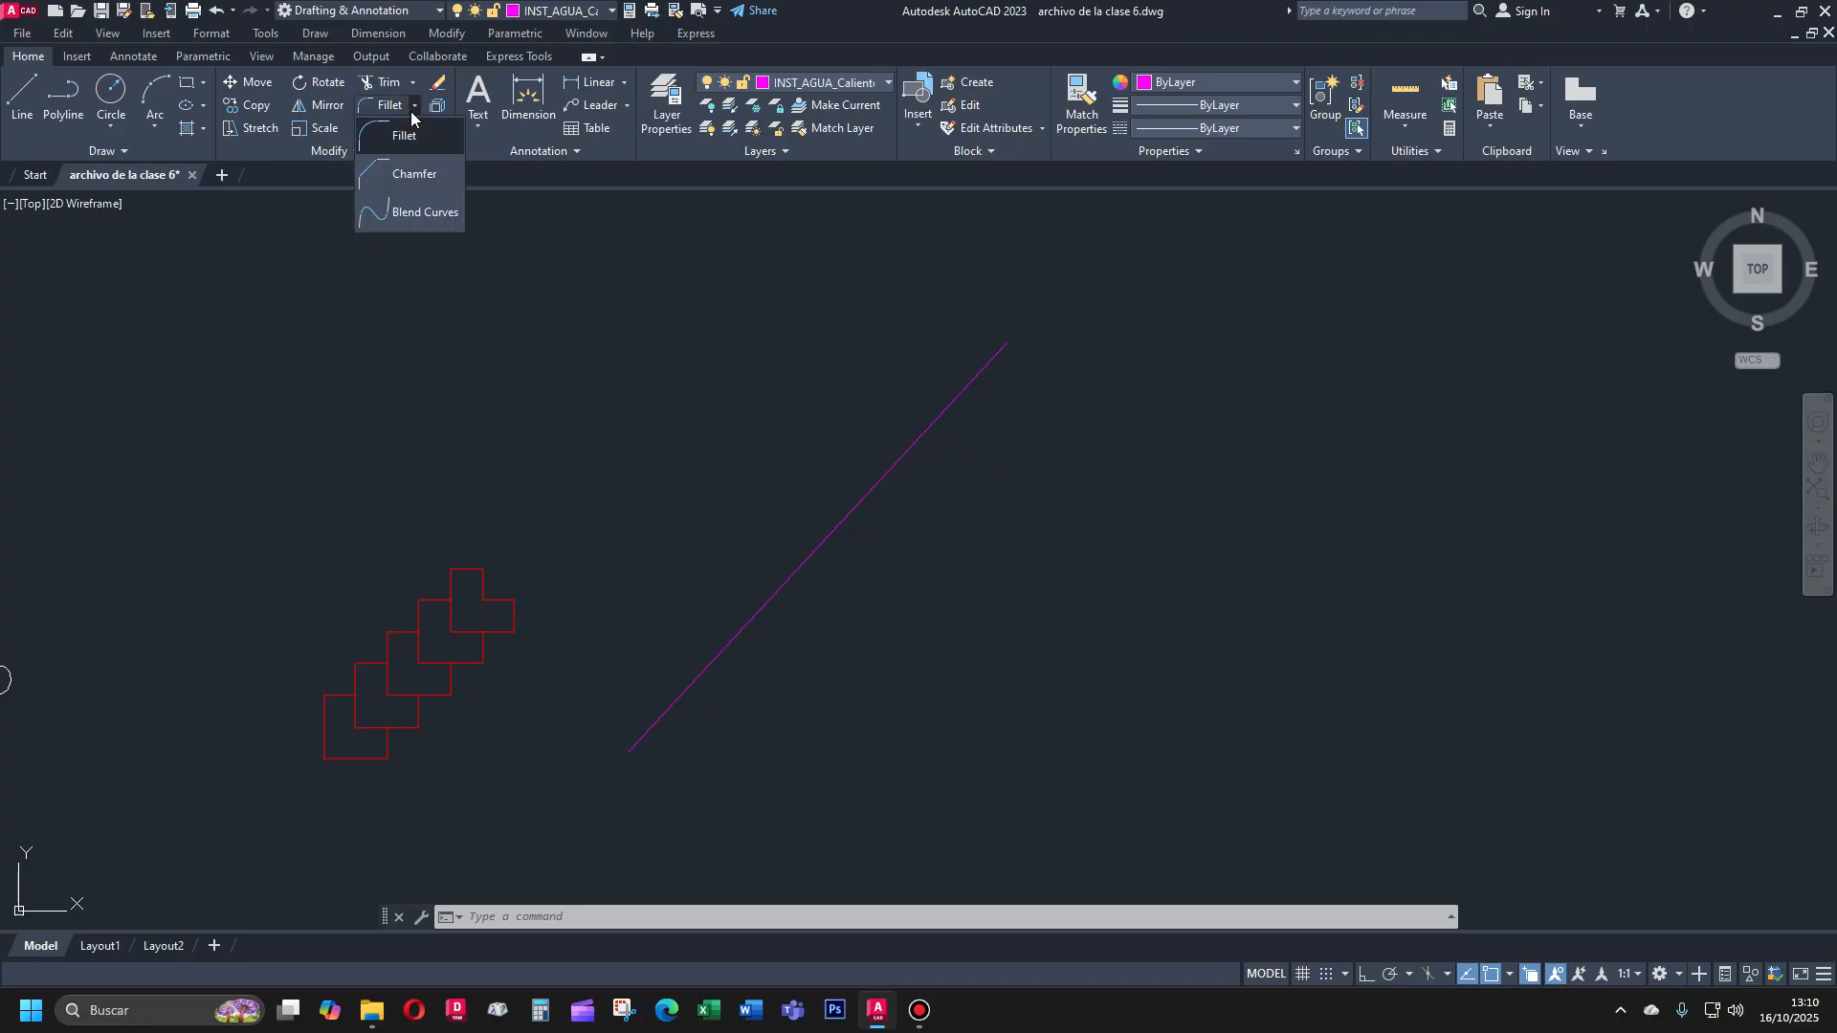
left_click(411, 83)
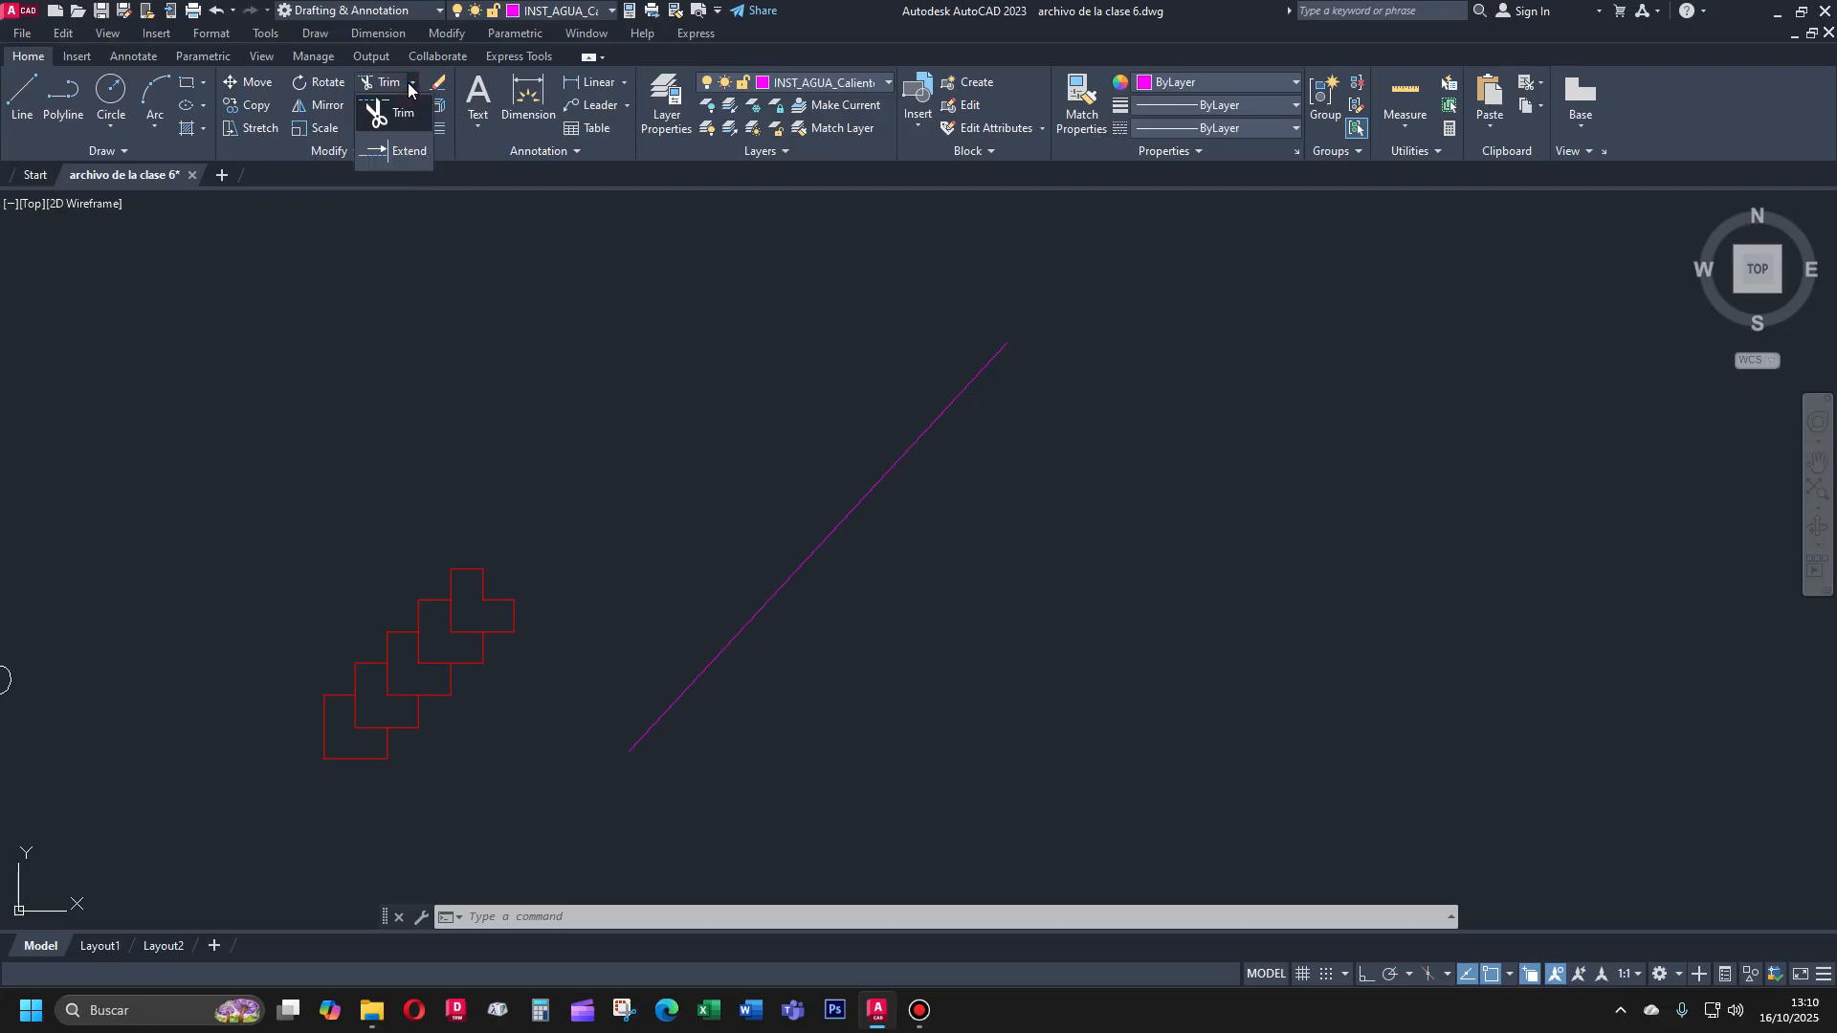
left_click(344, 152)
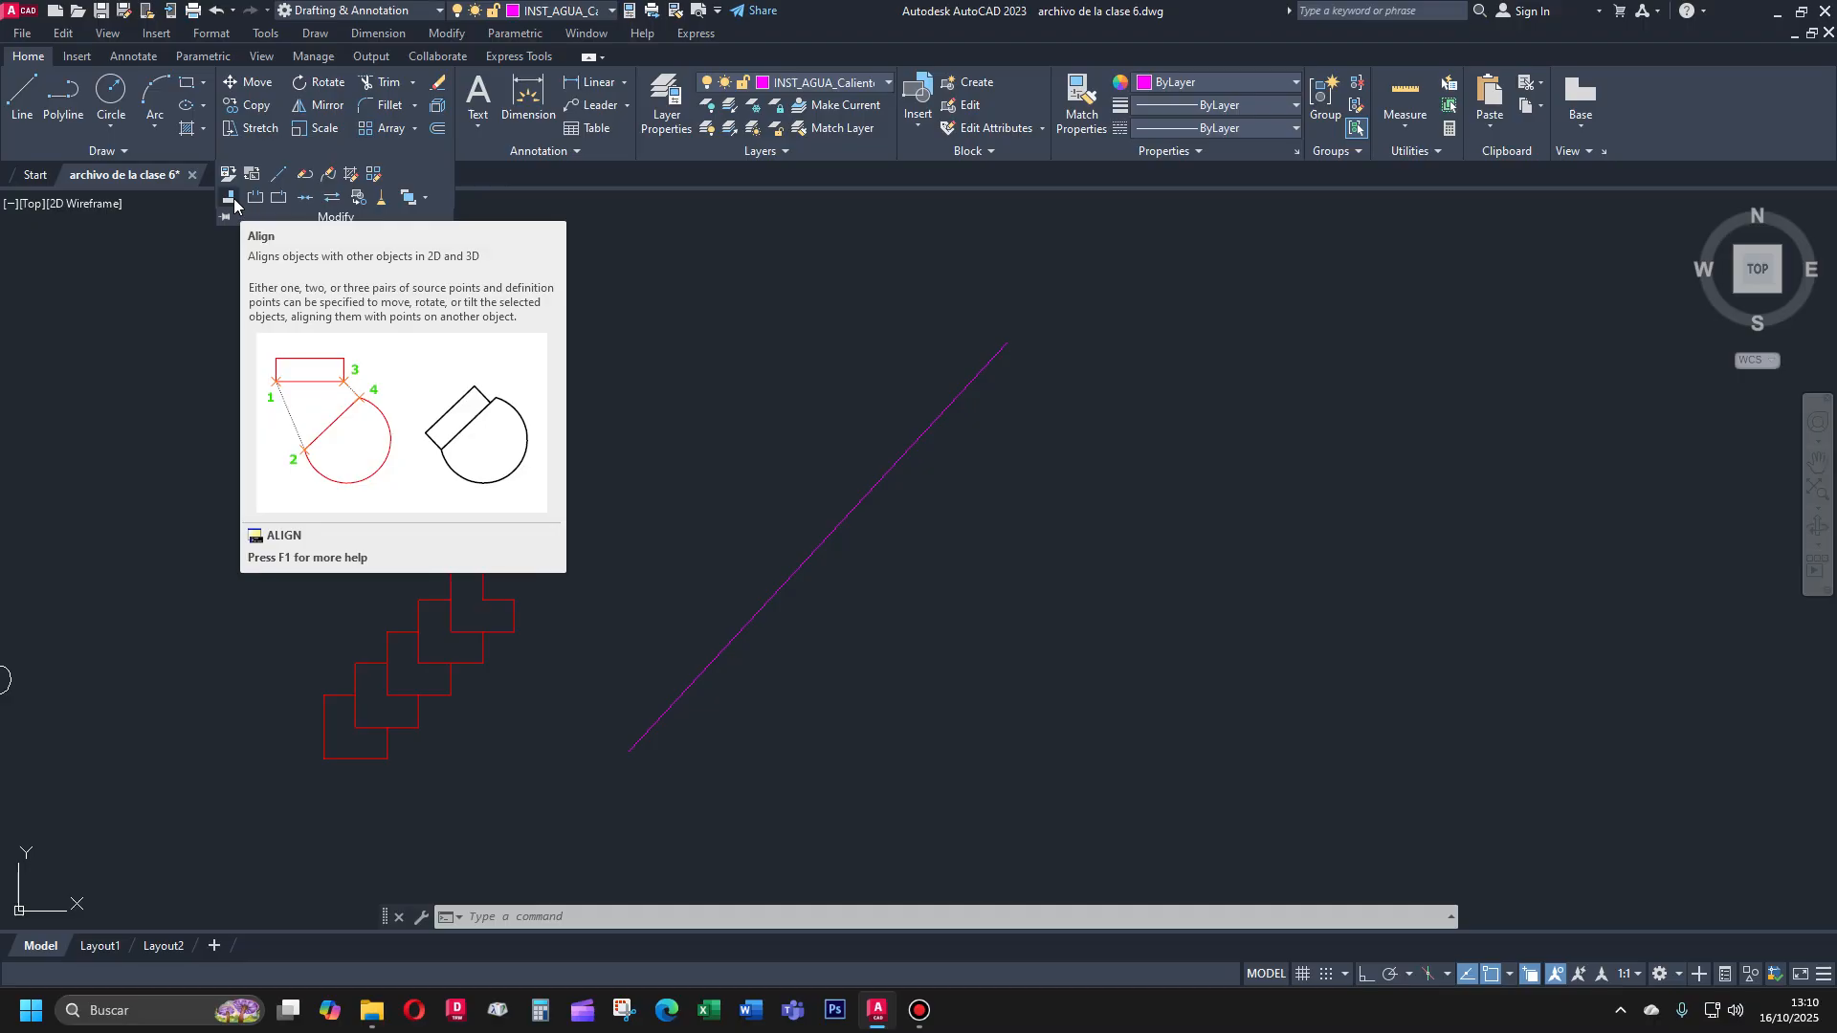
key("Escape")
key("Escape")
key("Escape")
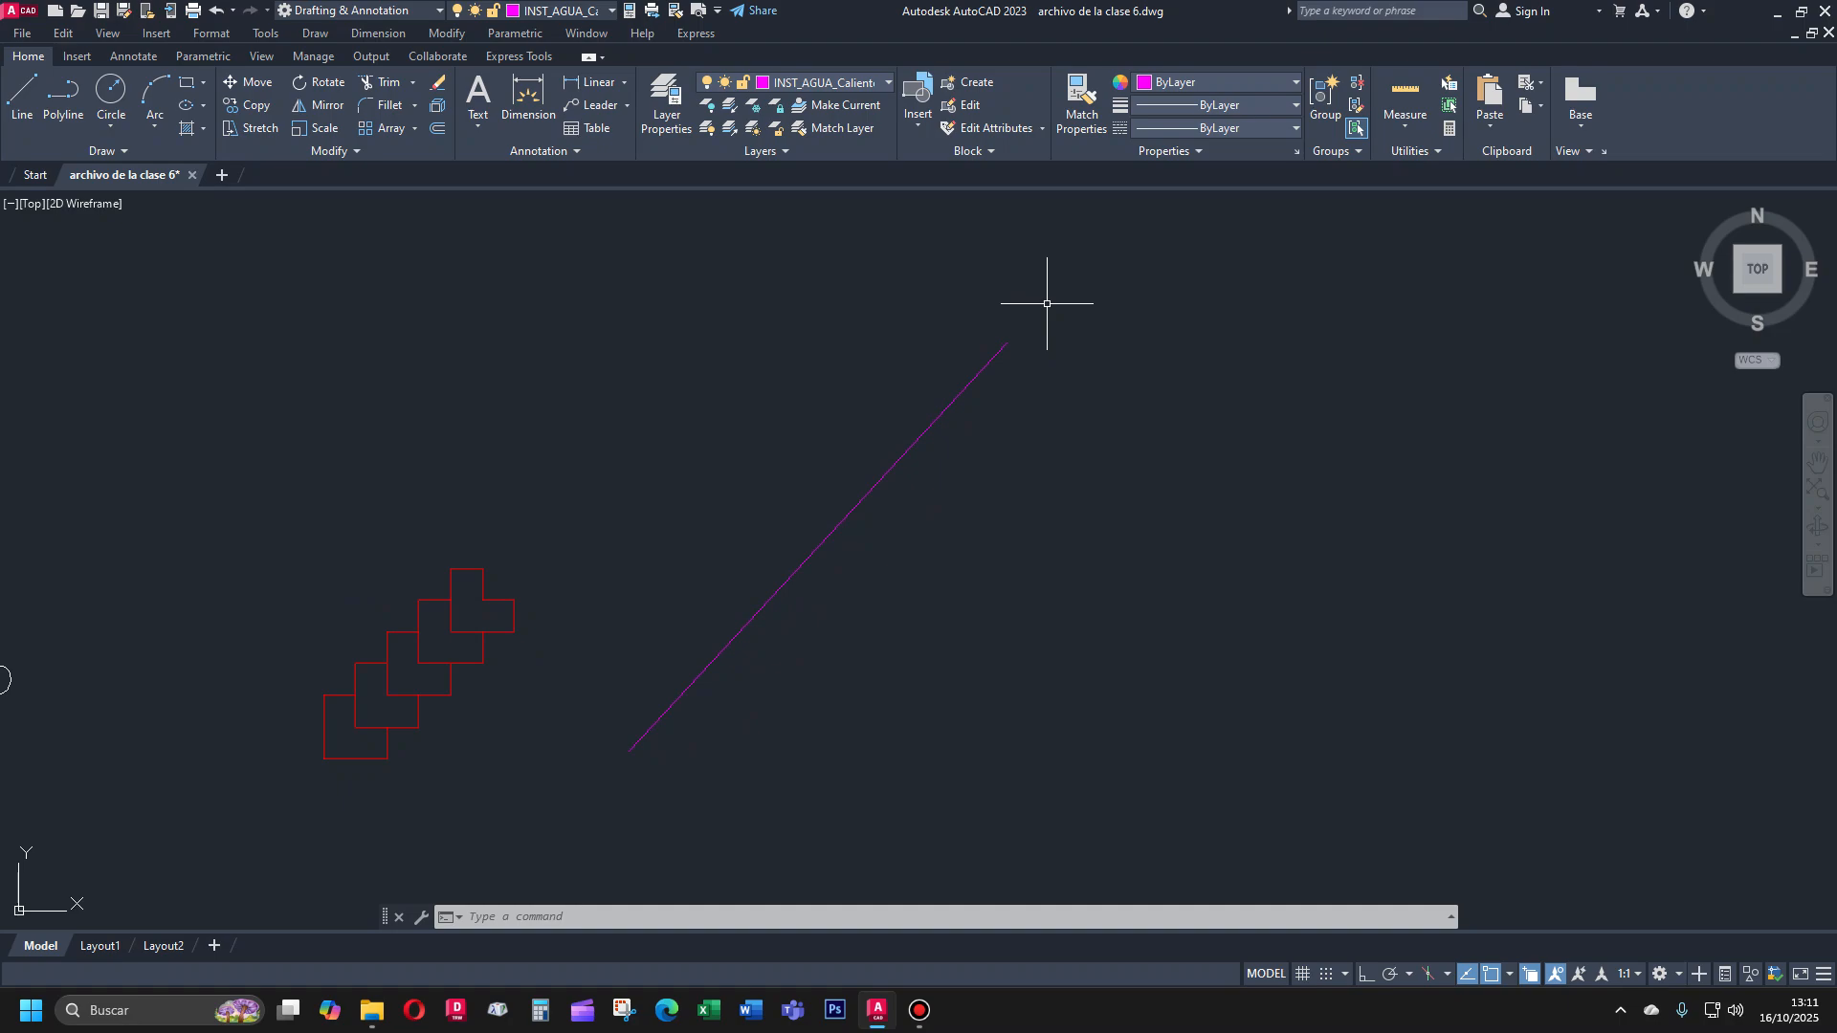
left_click(344, 151)
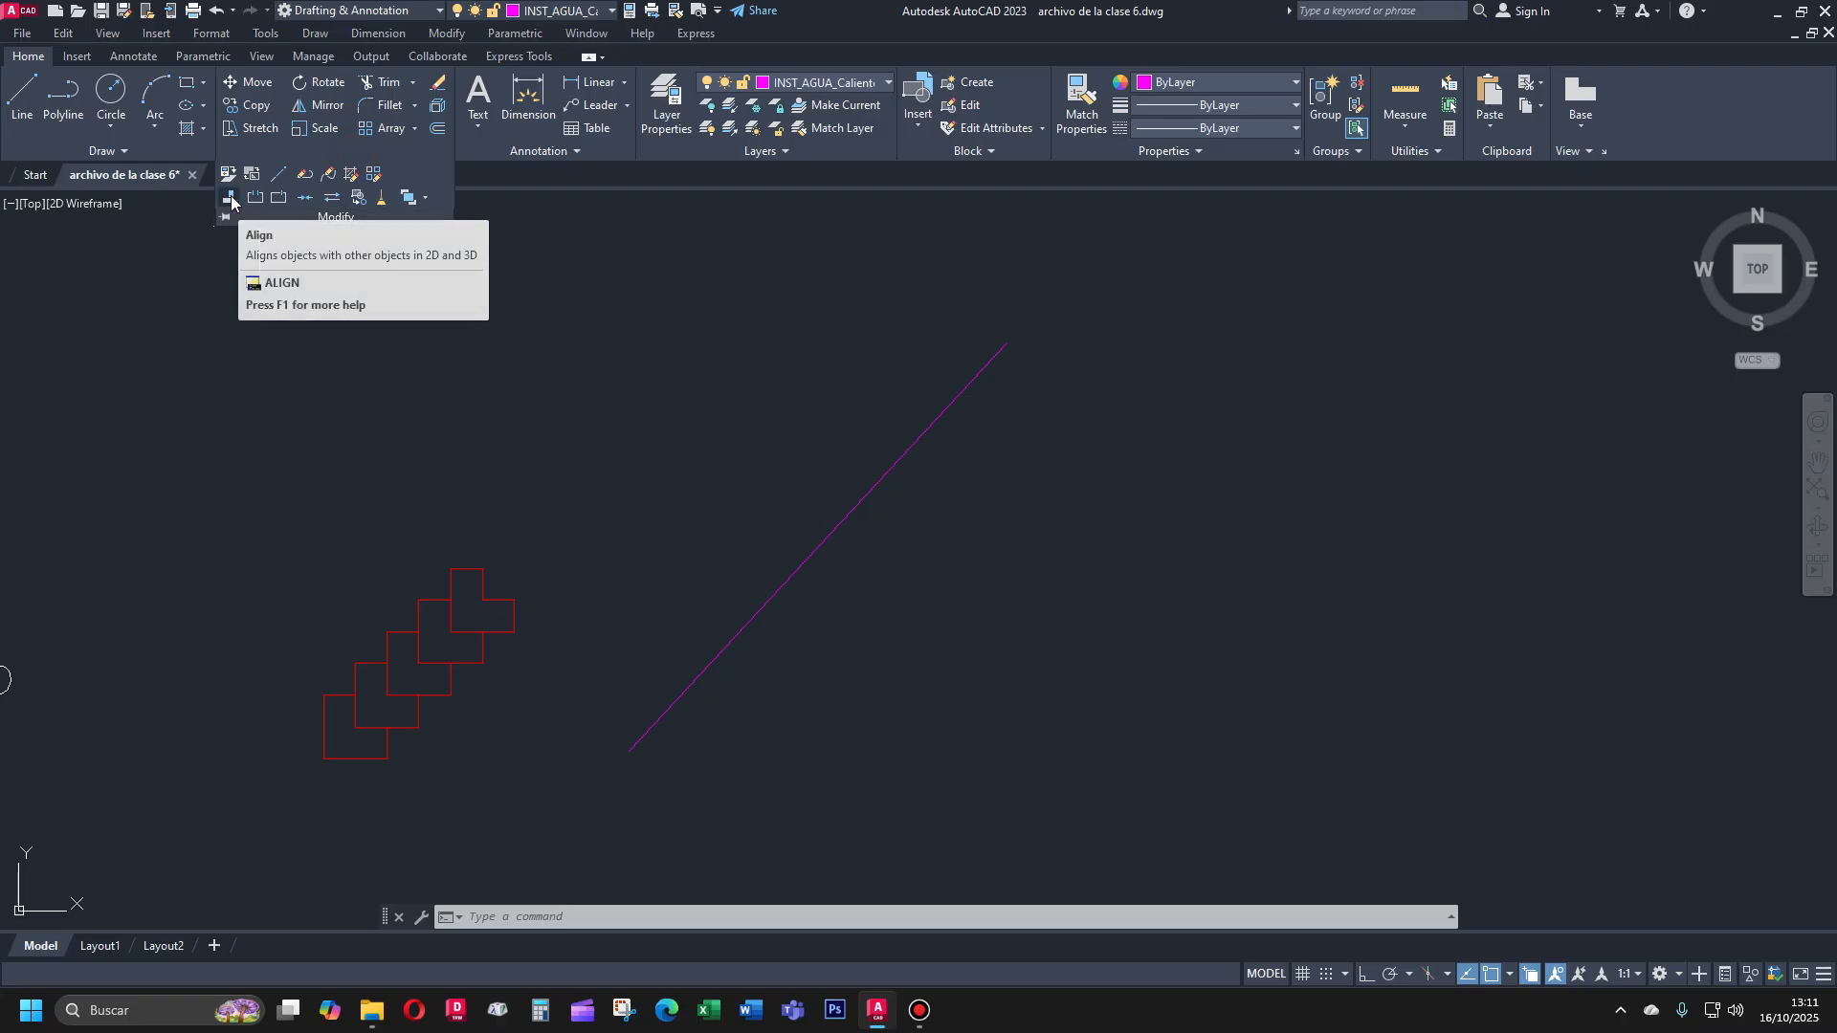
key("Escape")
key("Escape")
key("Escape")
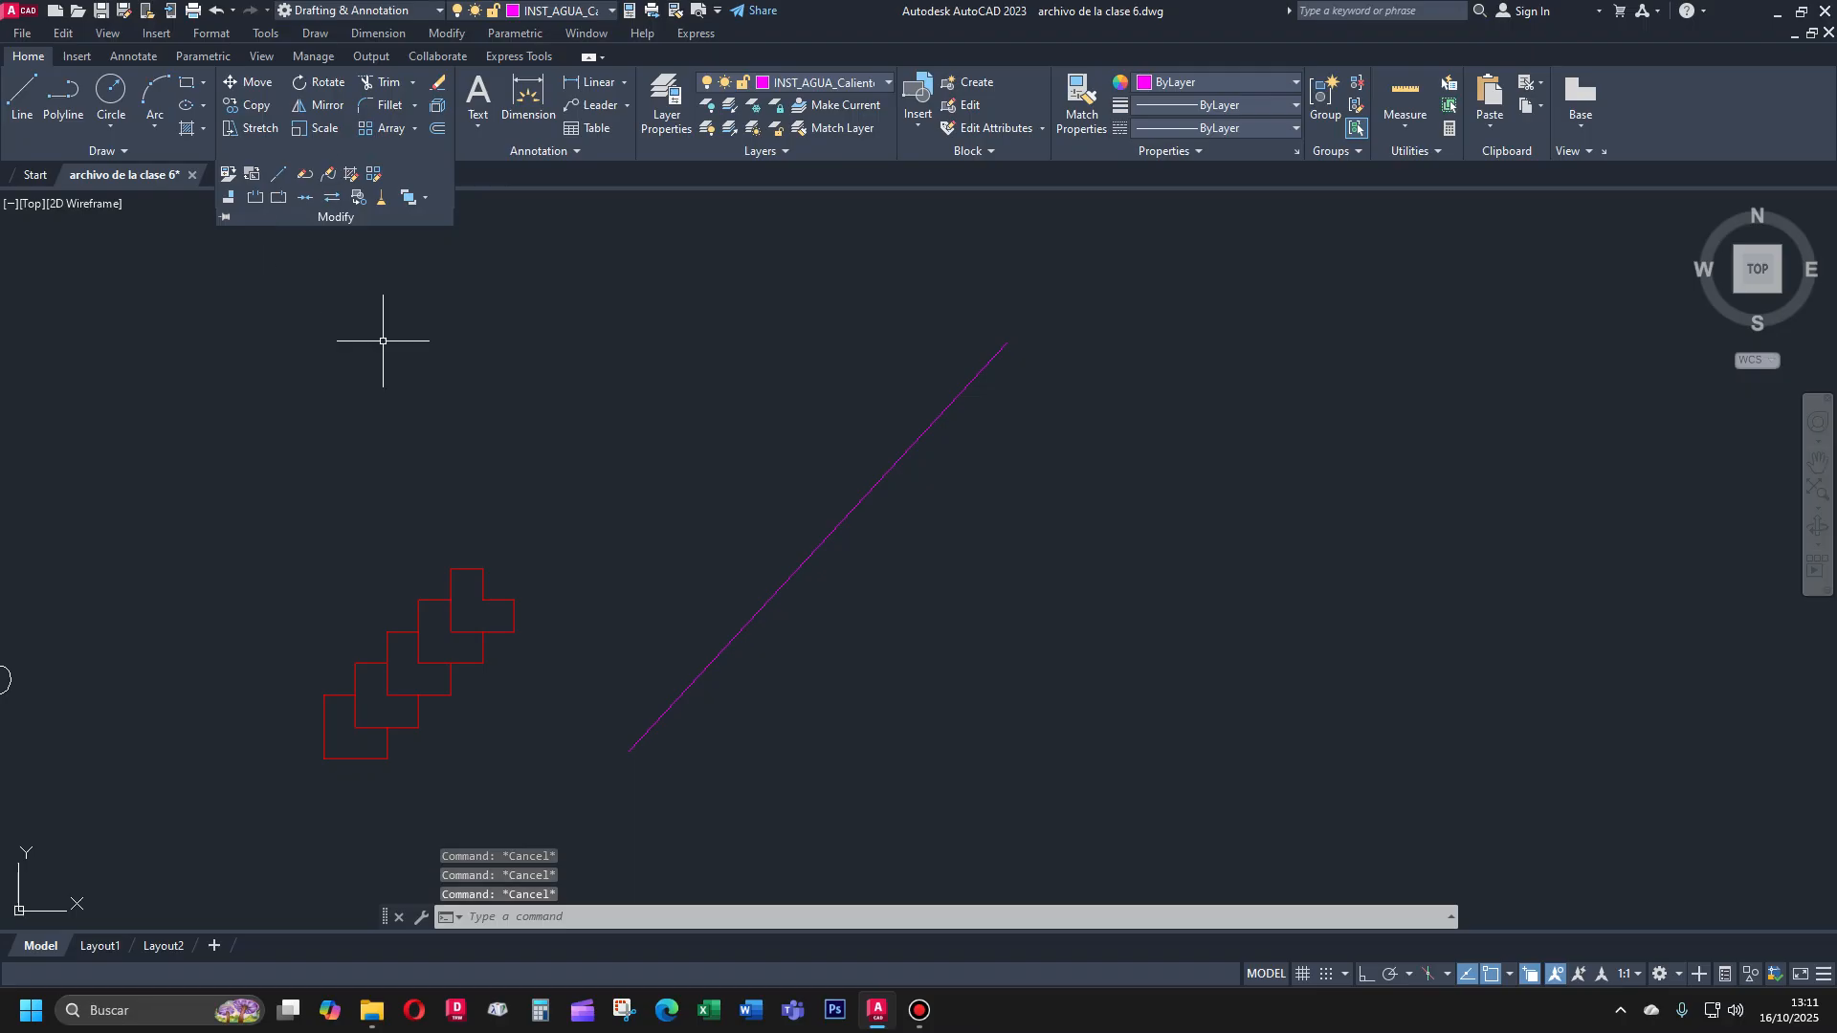
left_click(463, 280)
key("Escape")
left_click(353, 152)
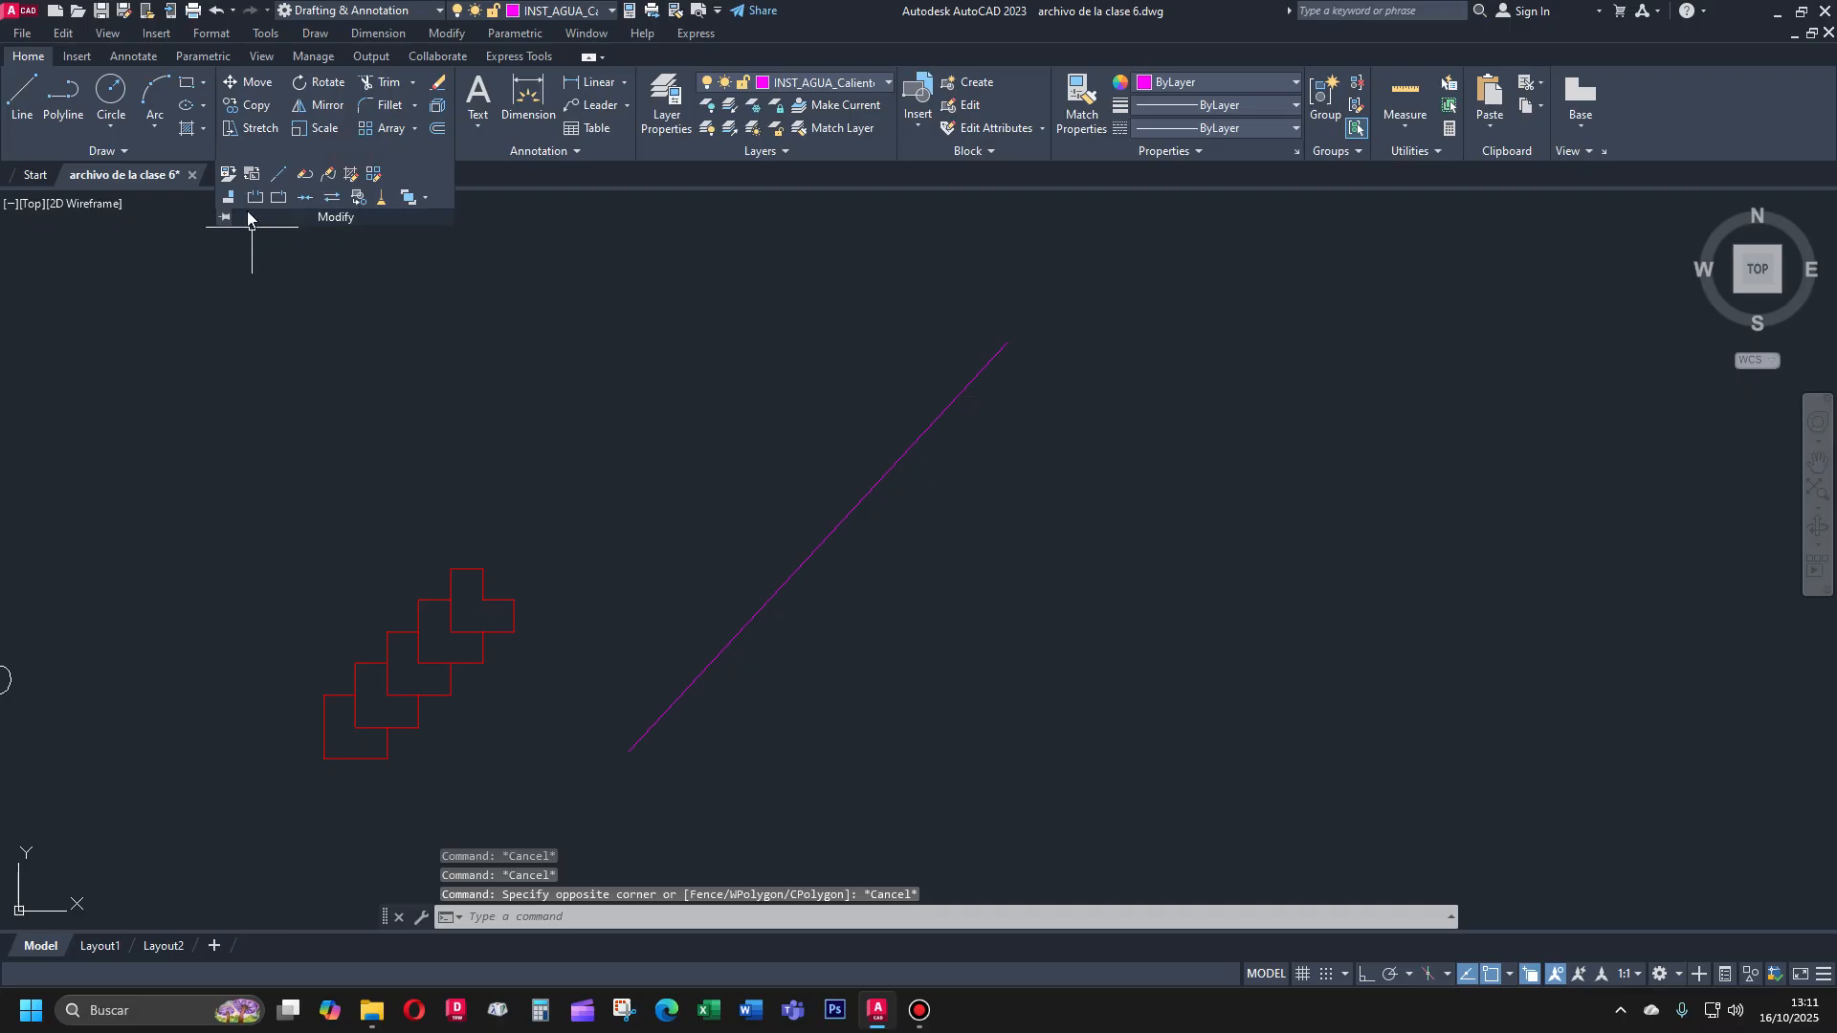
key("Escape")
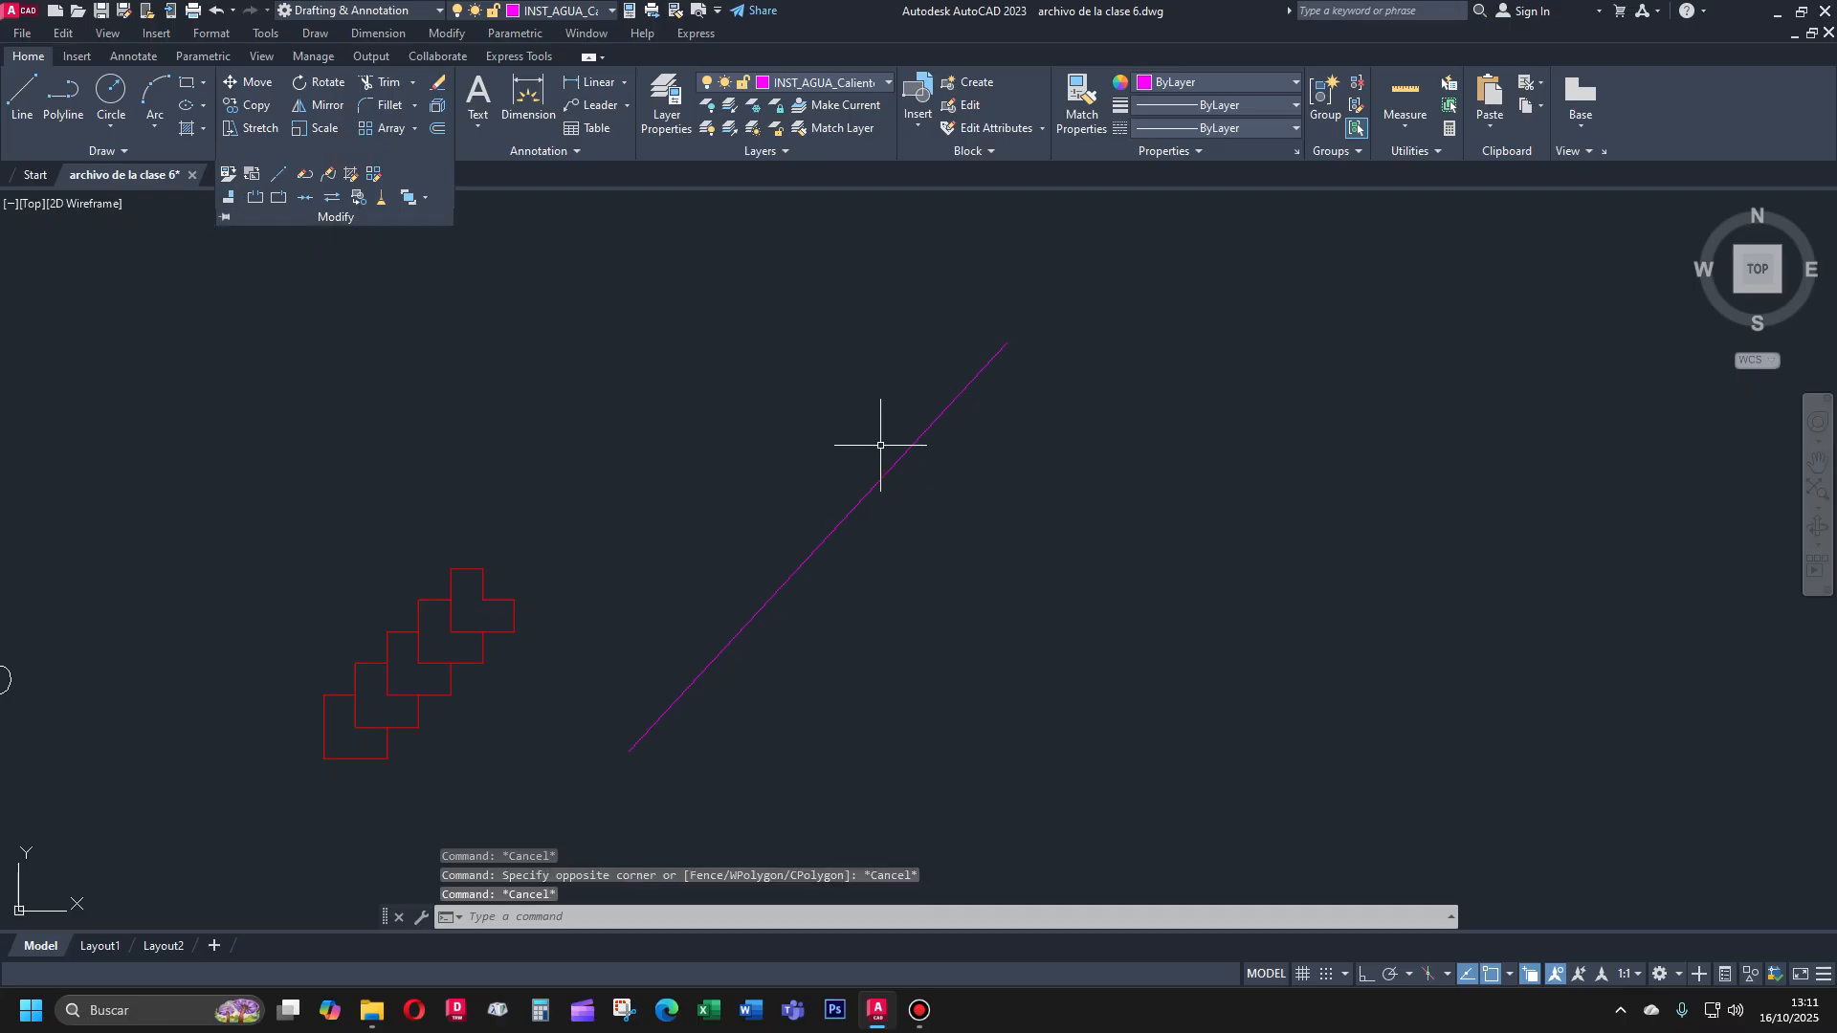
Align the uppermost L-shape's bottom edge with the diagonal line, matching its lower-left corner to the line's lower endpoint, without scaling
type("AL")
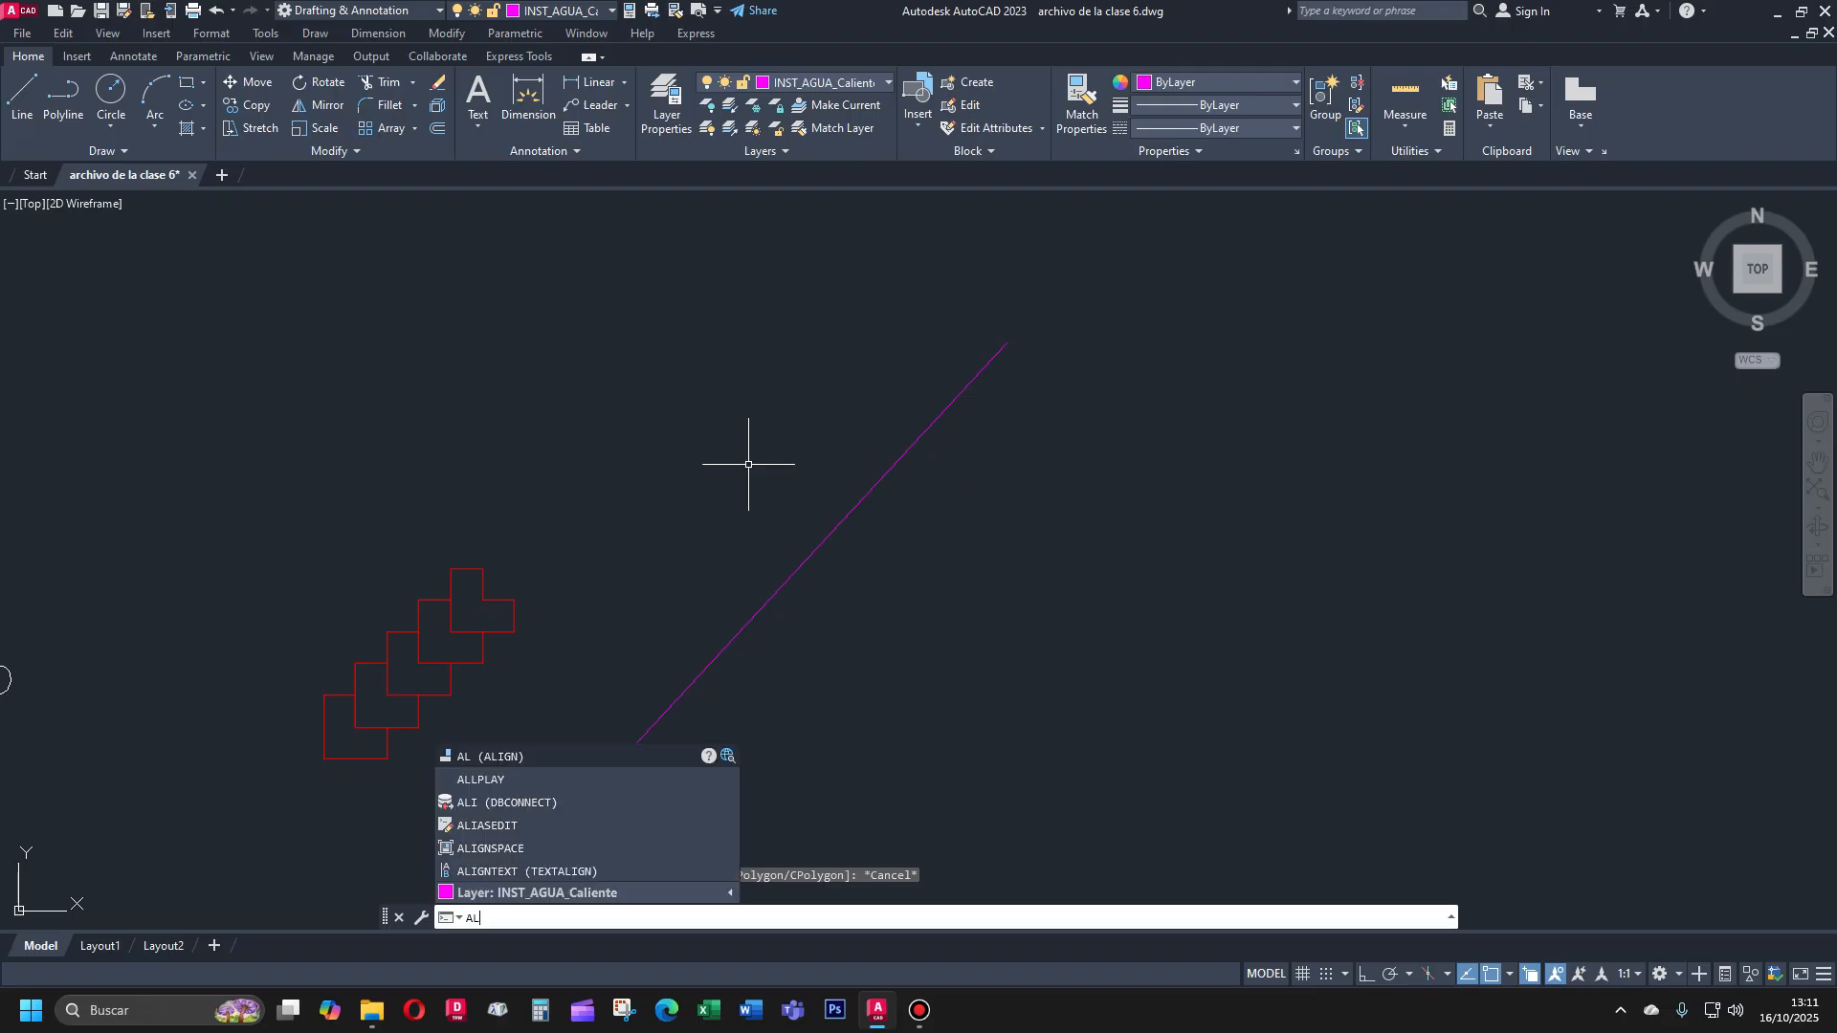
key("Return")
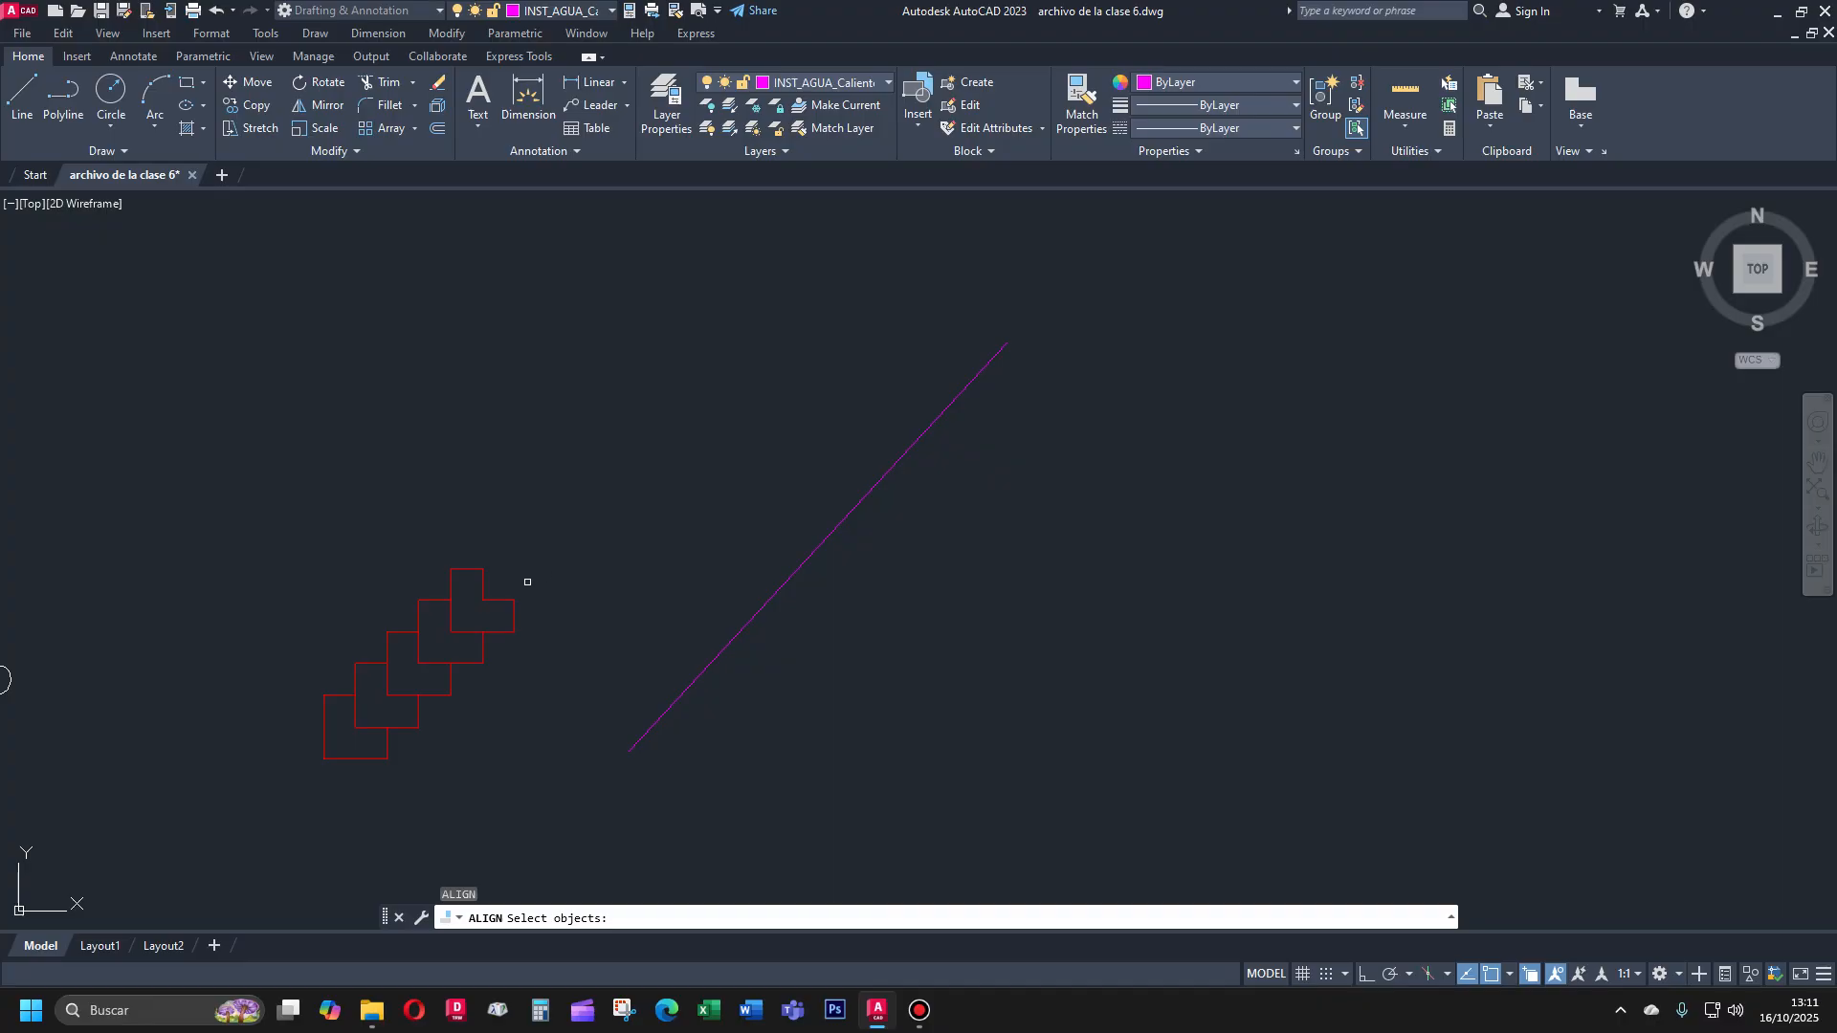
left_click(506, 601)
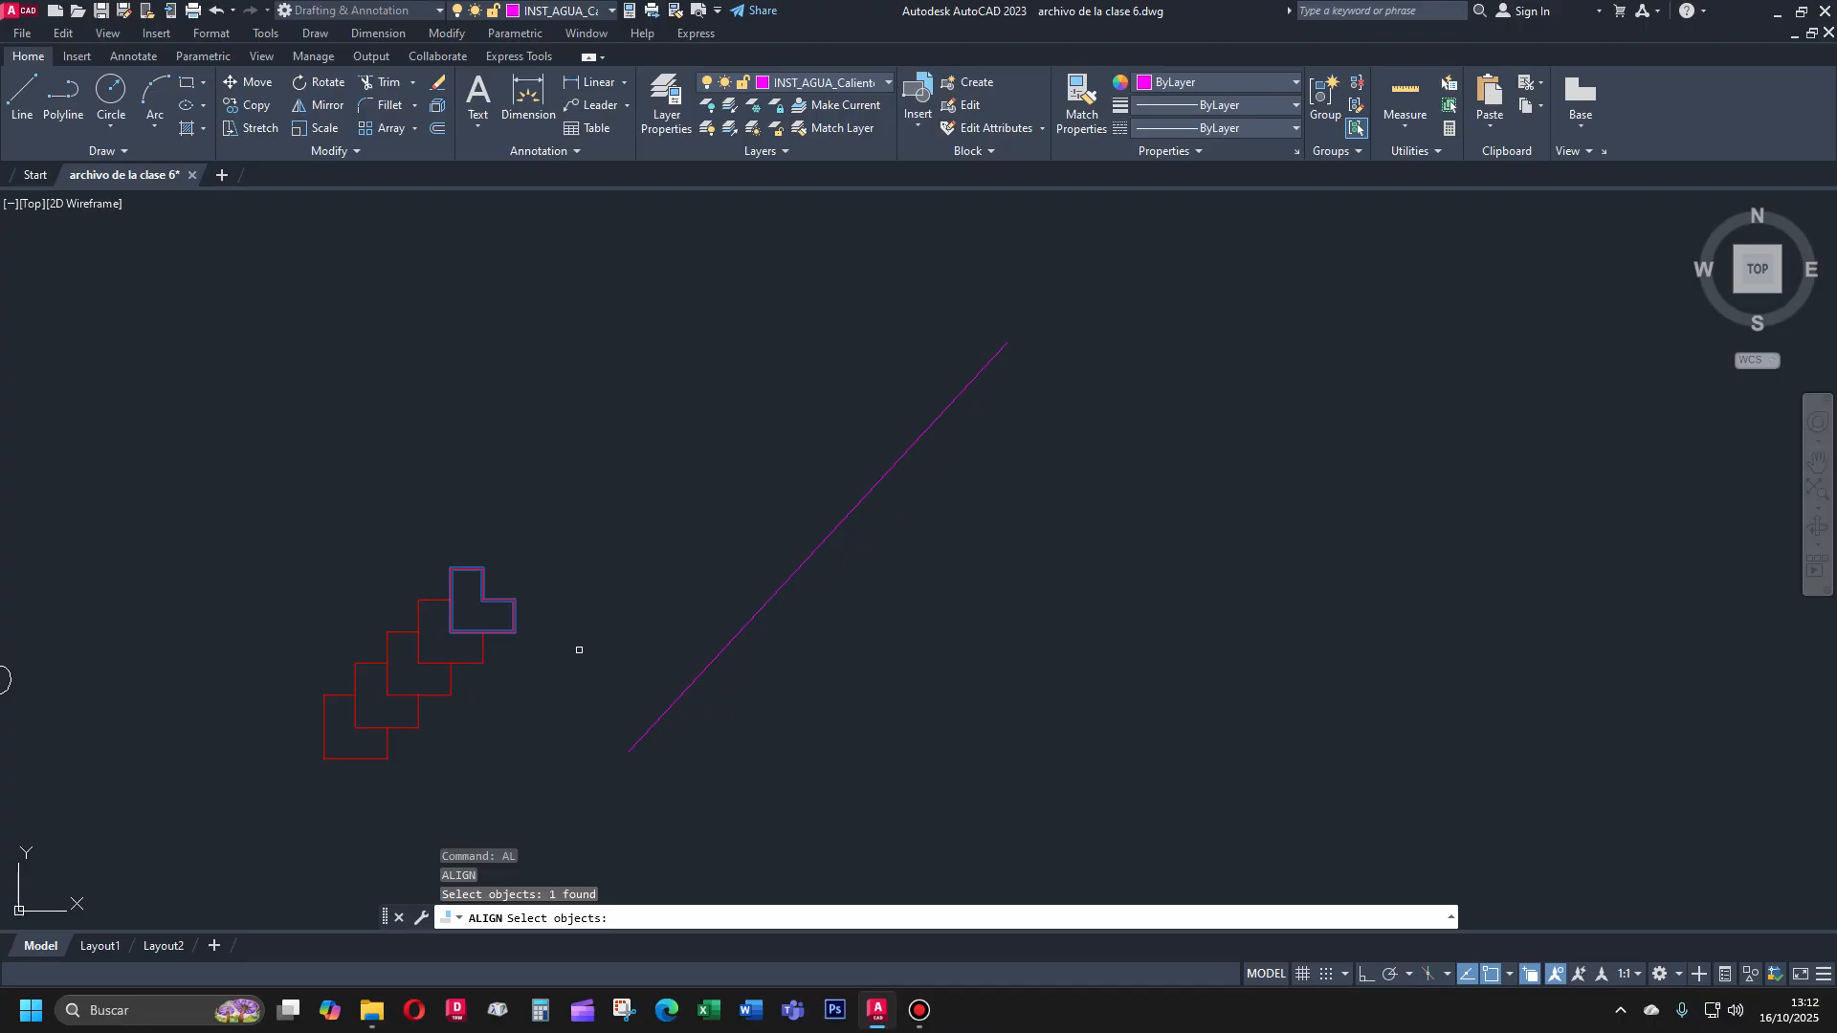
key("Return")
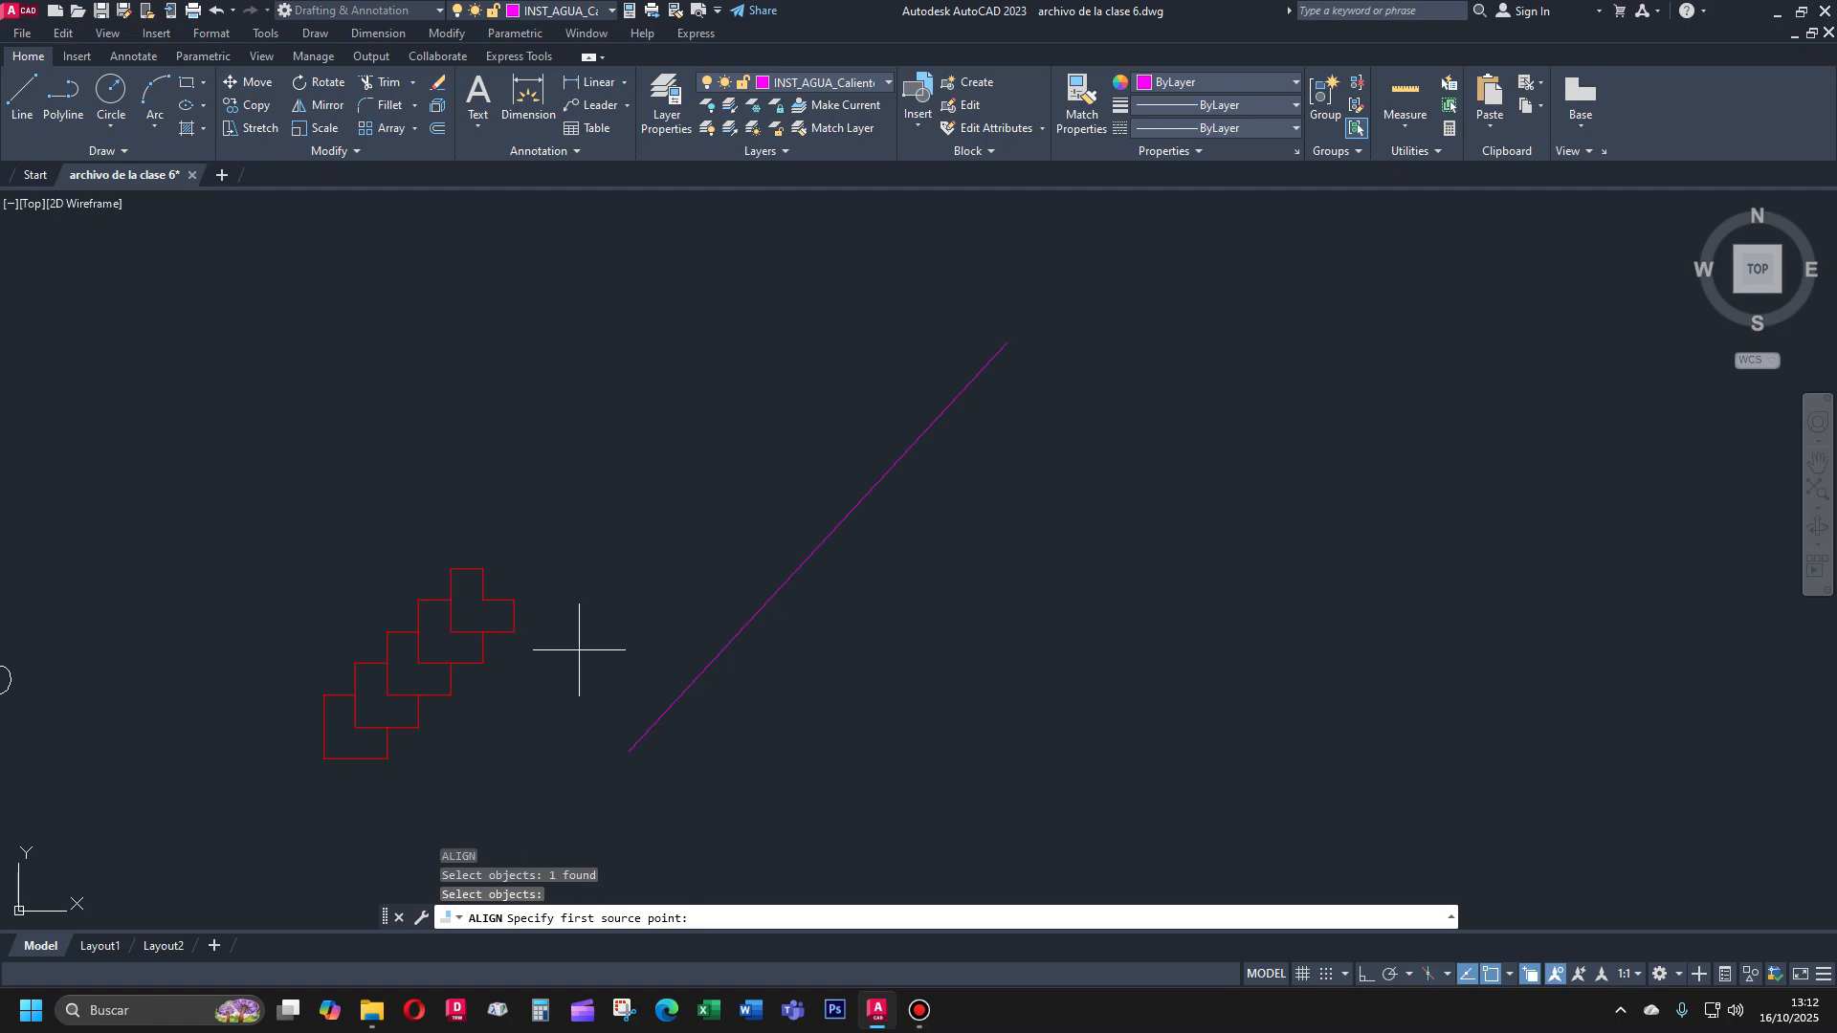
key("F2")
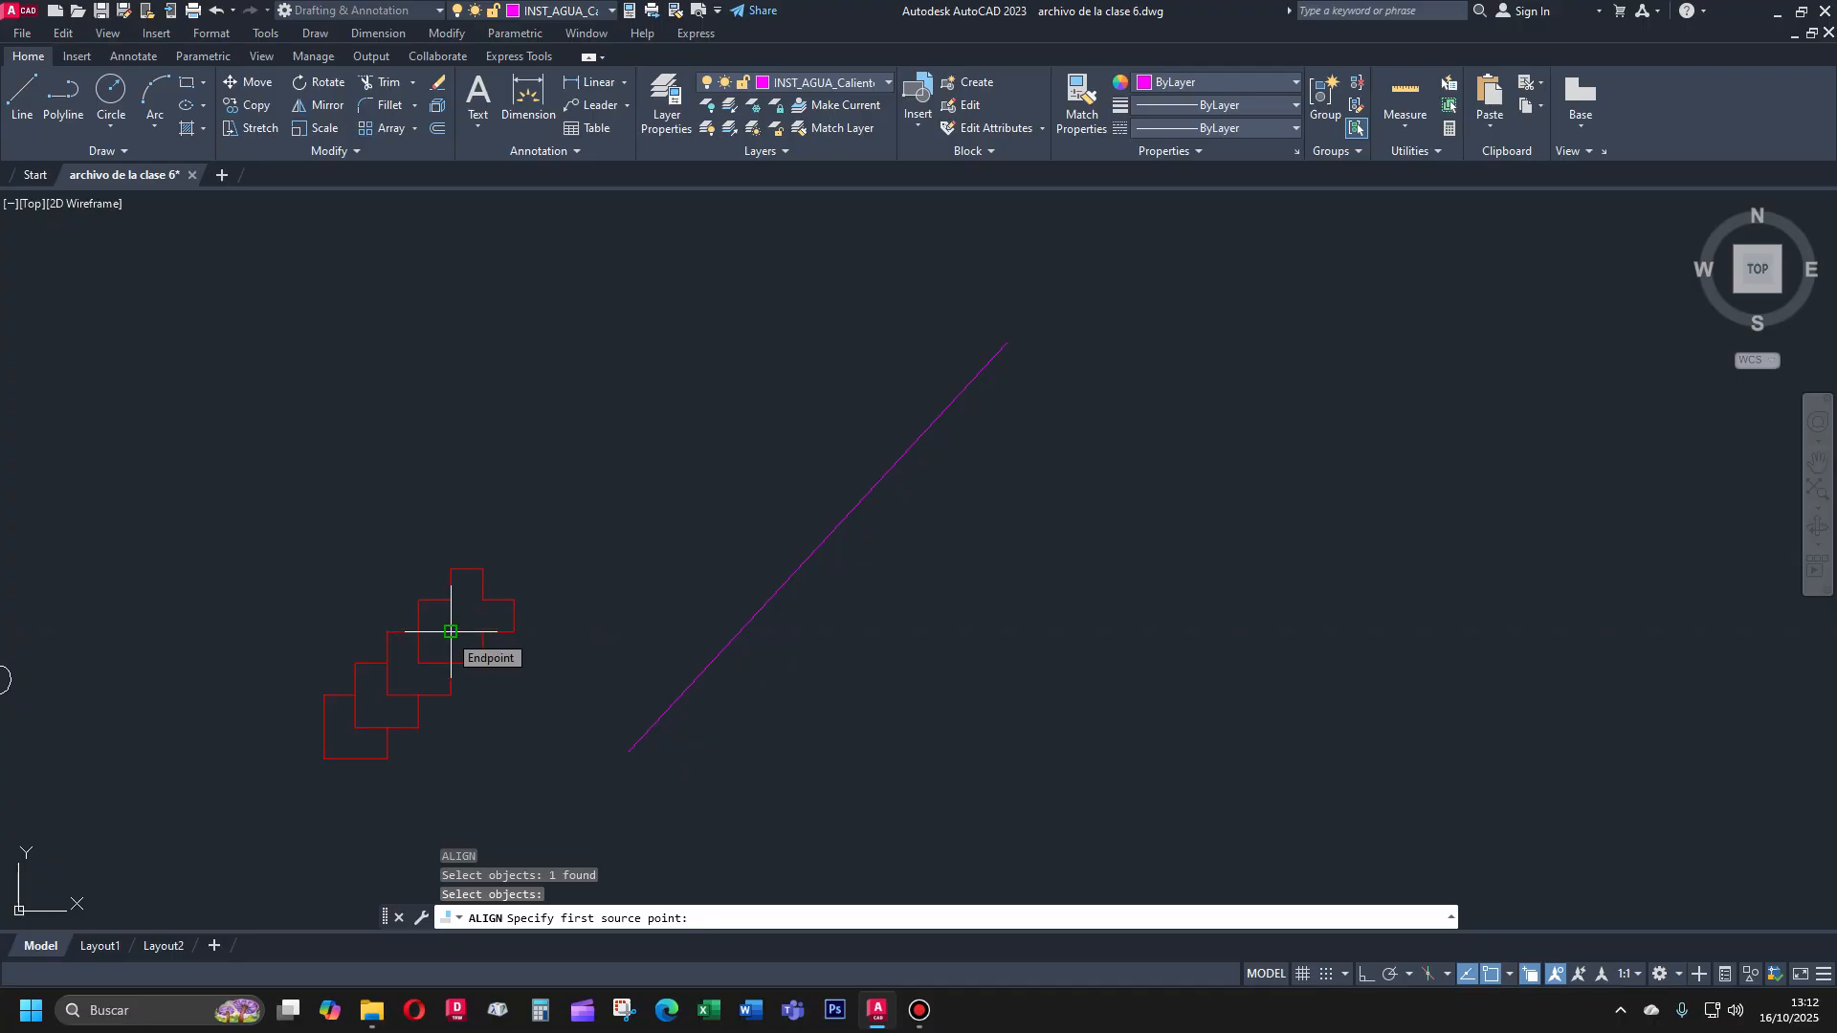
left_click(451, 632)
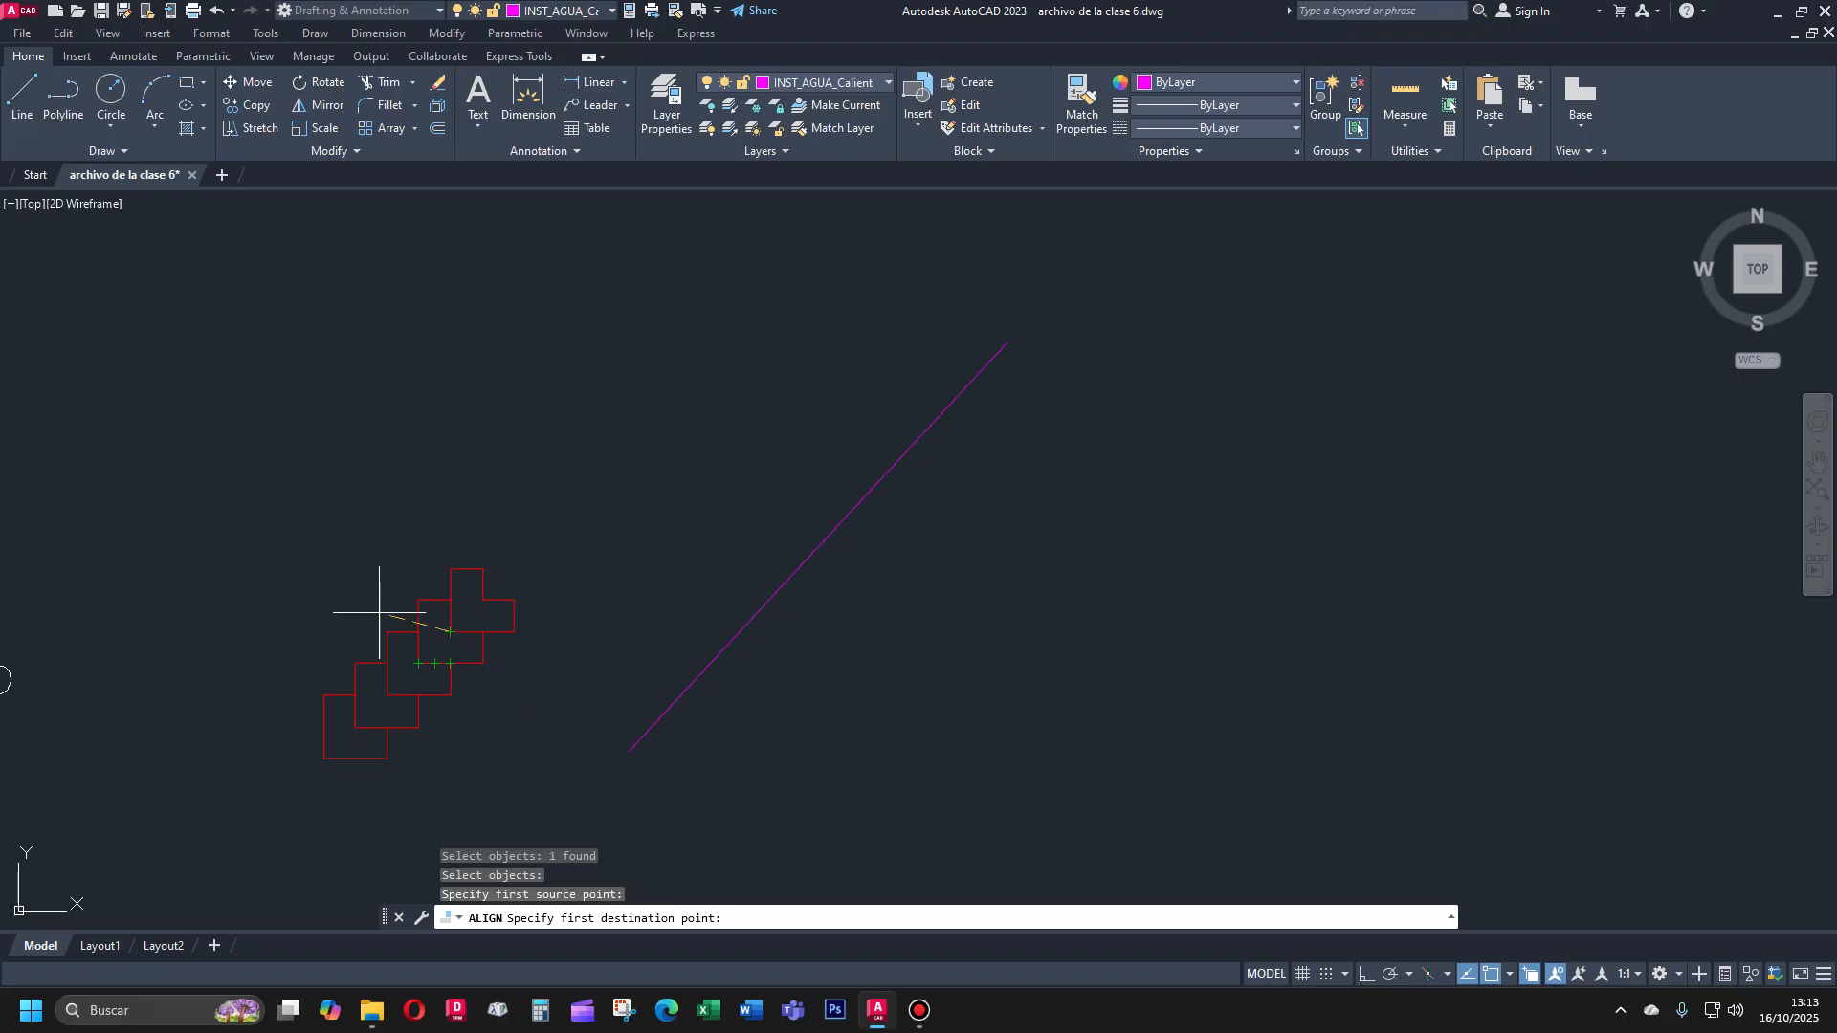
left_click(629, 751)
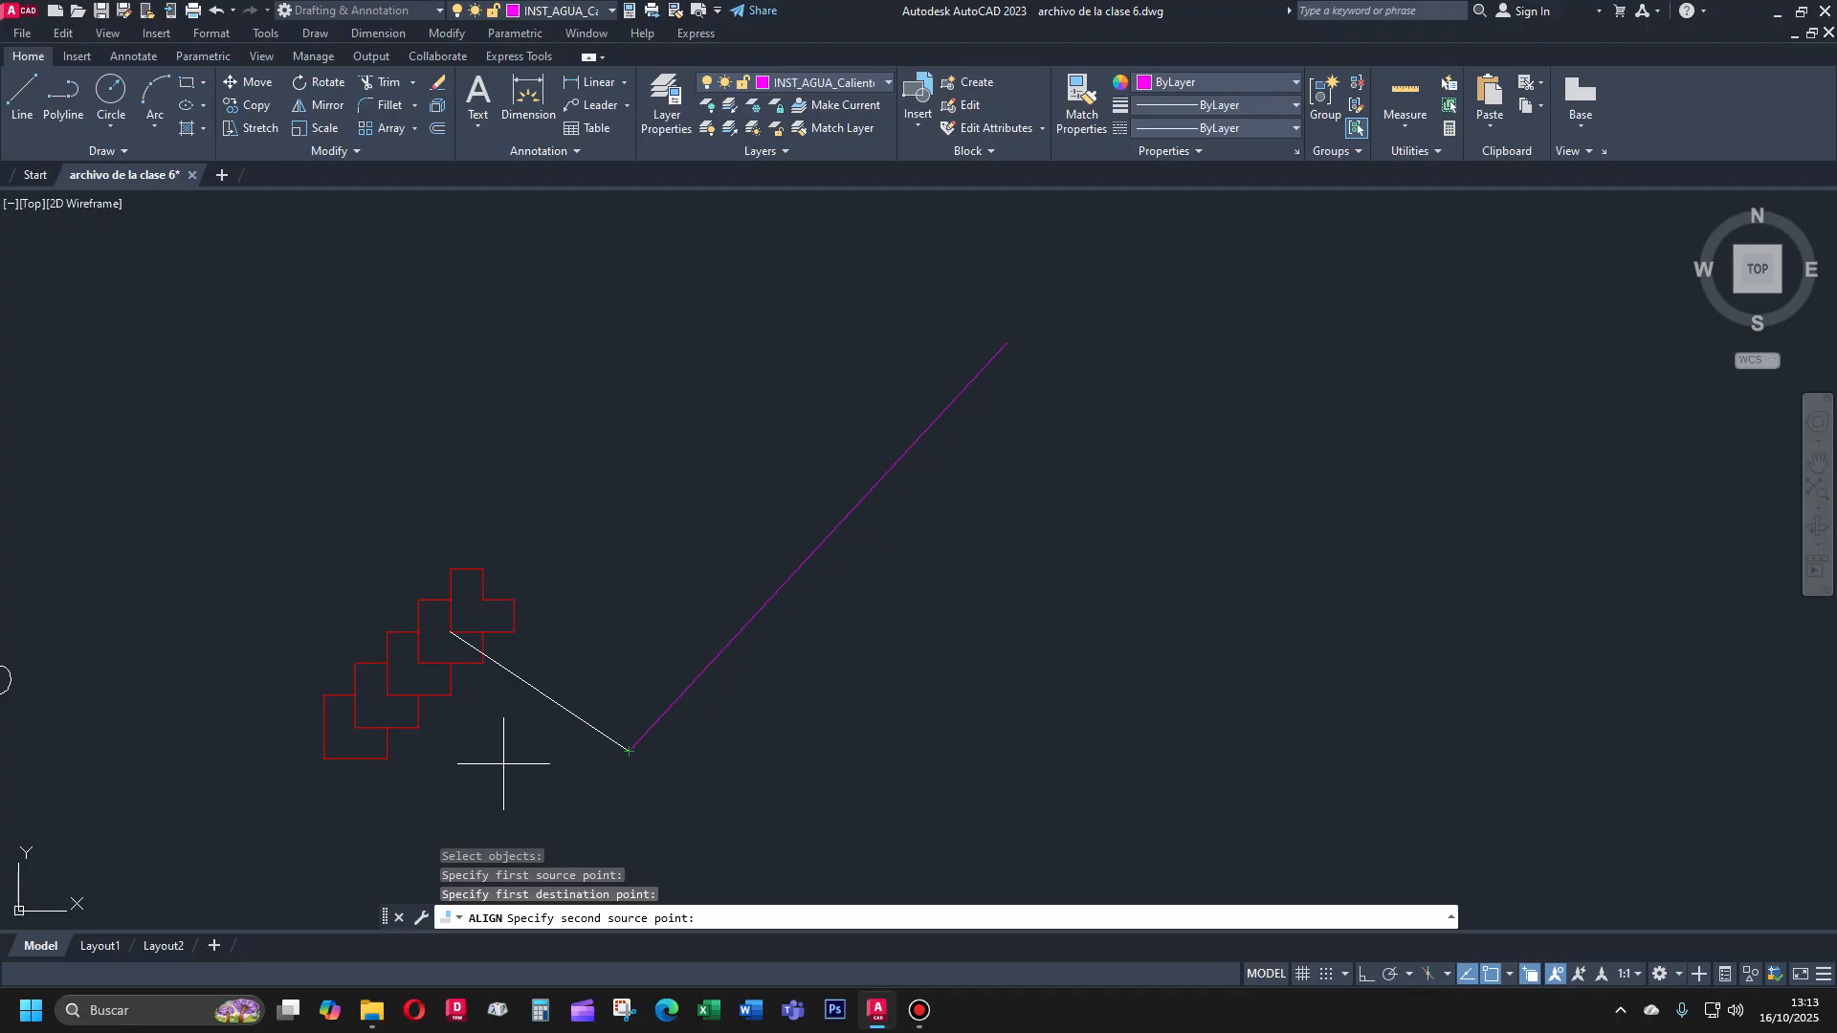
key("F2")
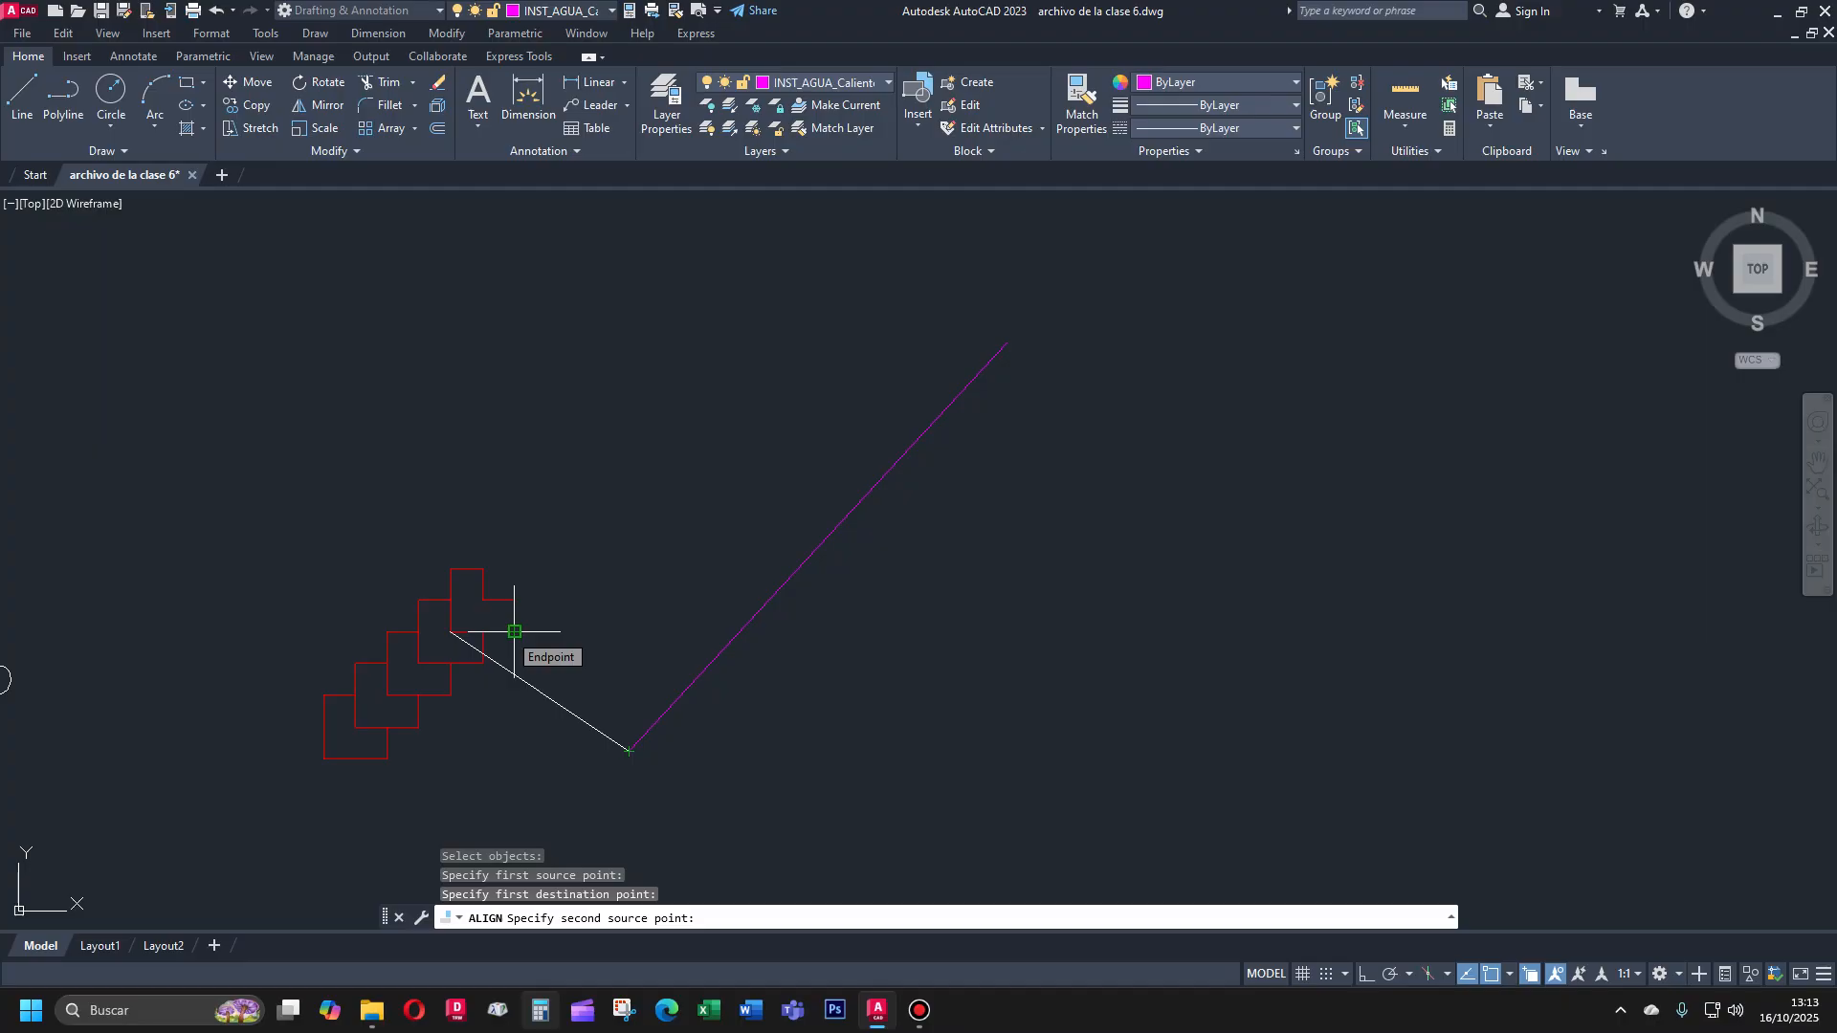
left_click(514, 632)
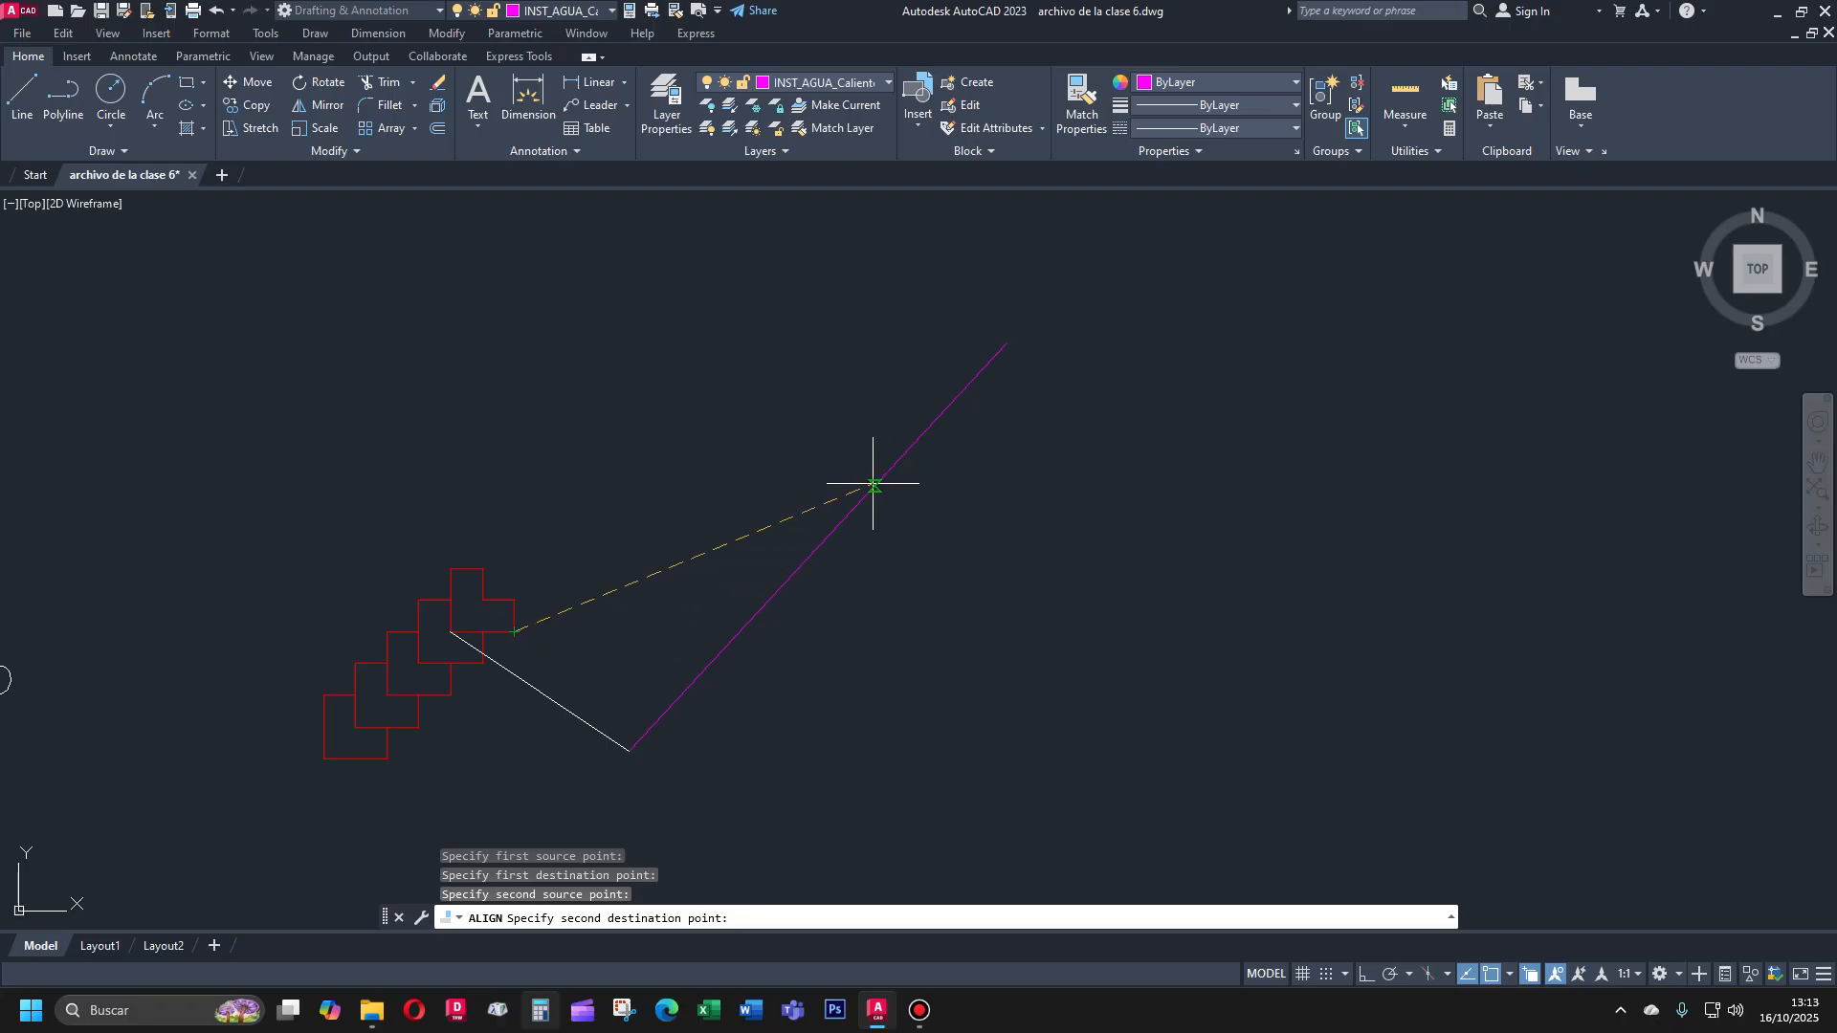
left_click(1007, 343)
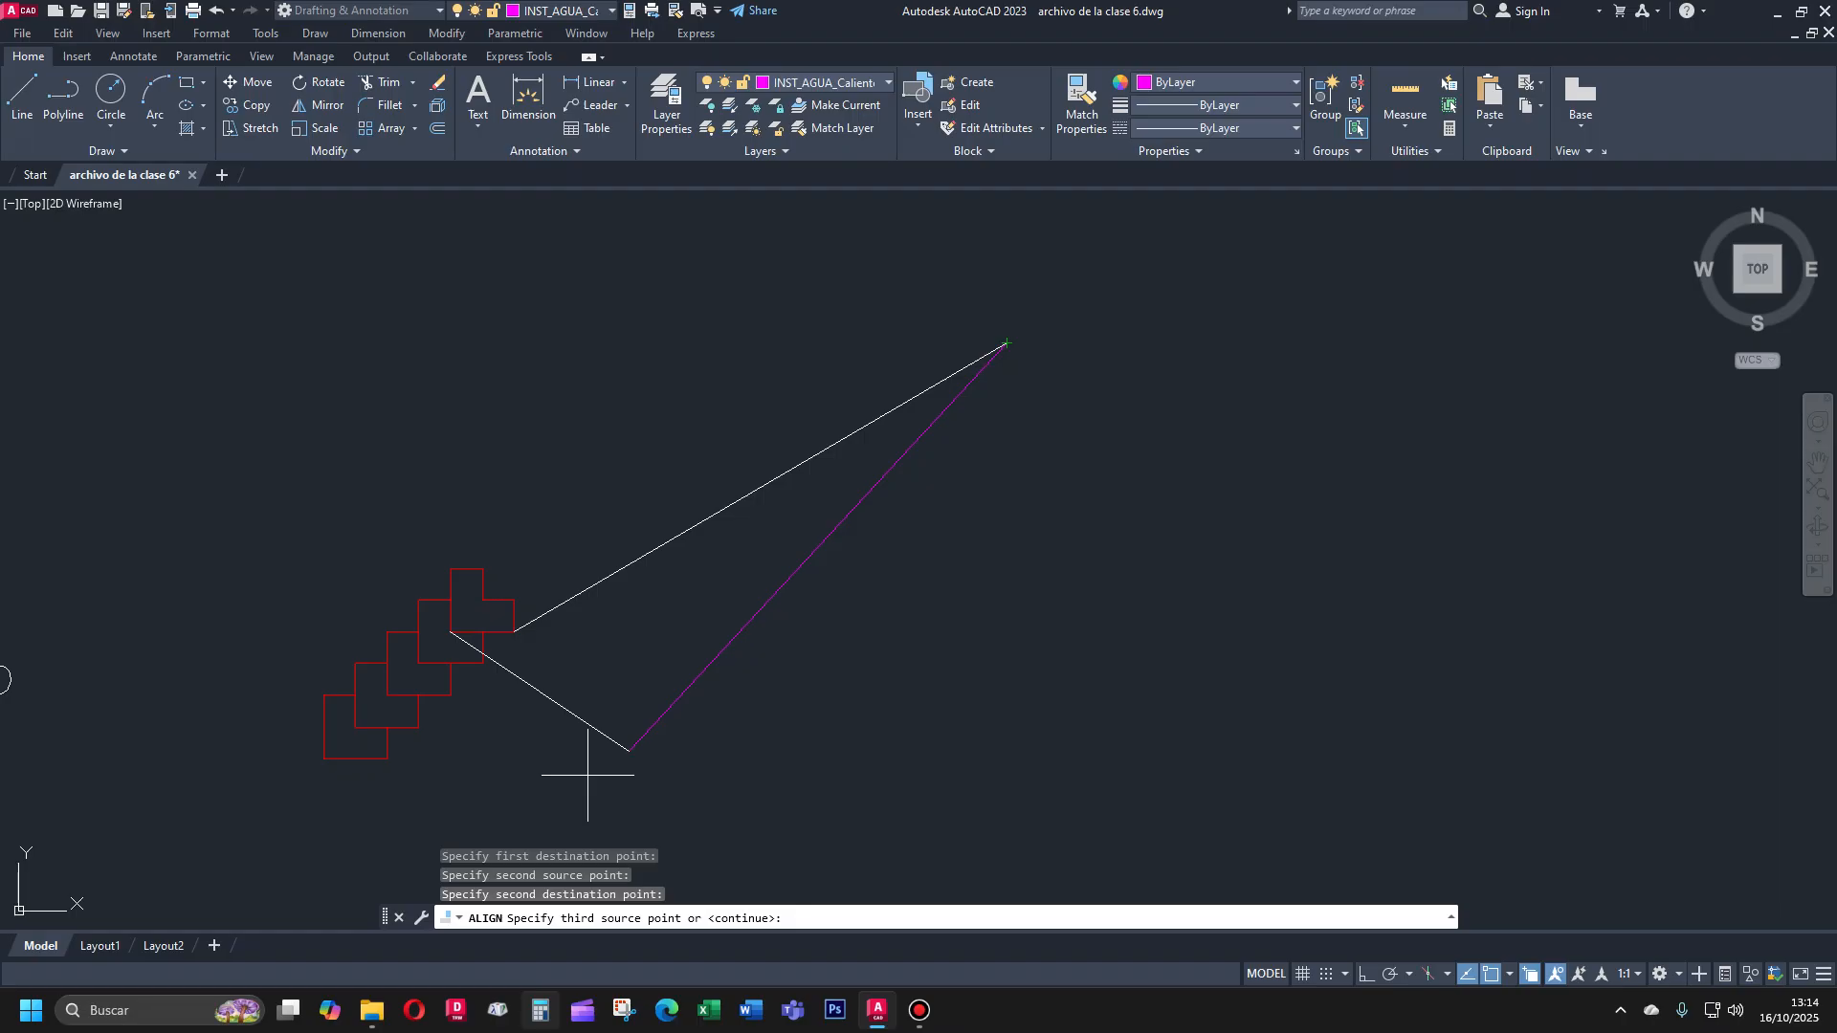
key("F2")
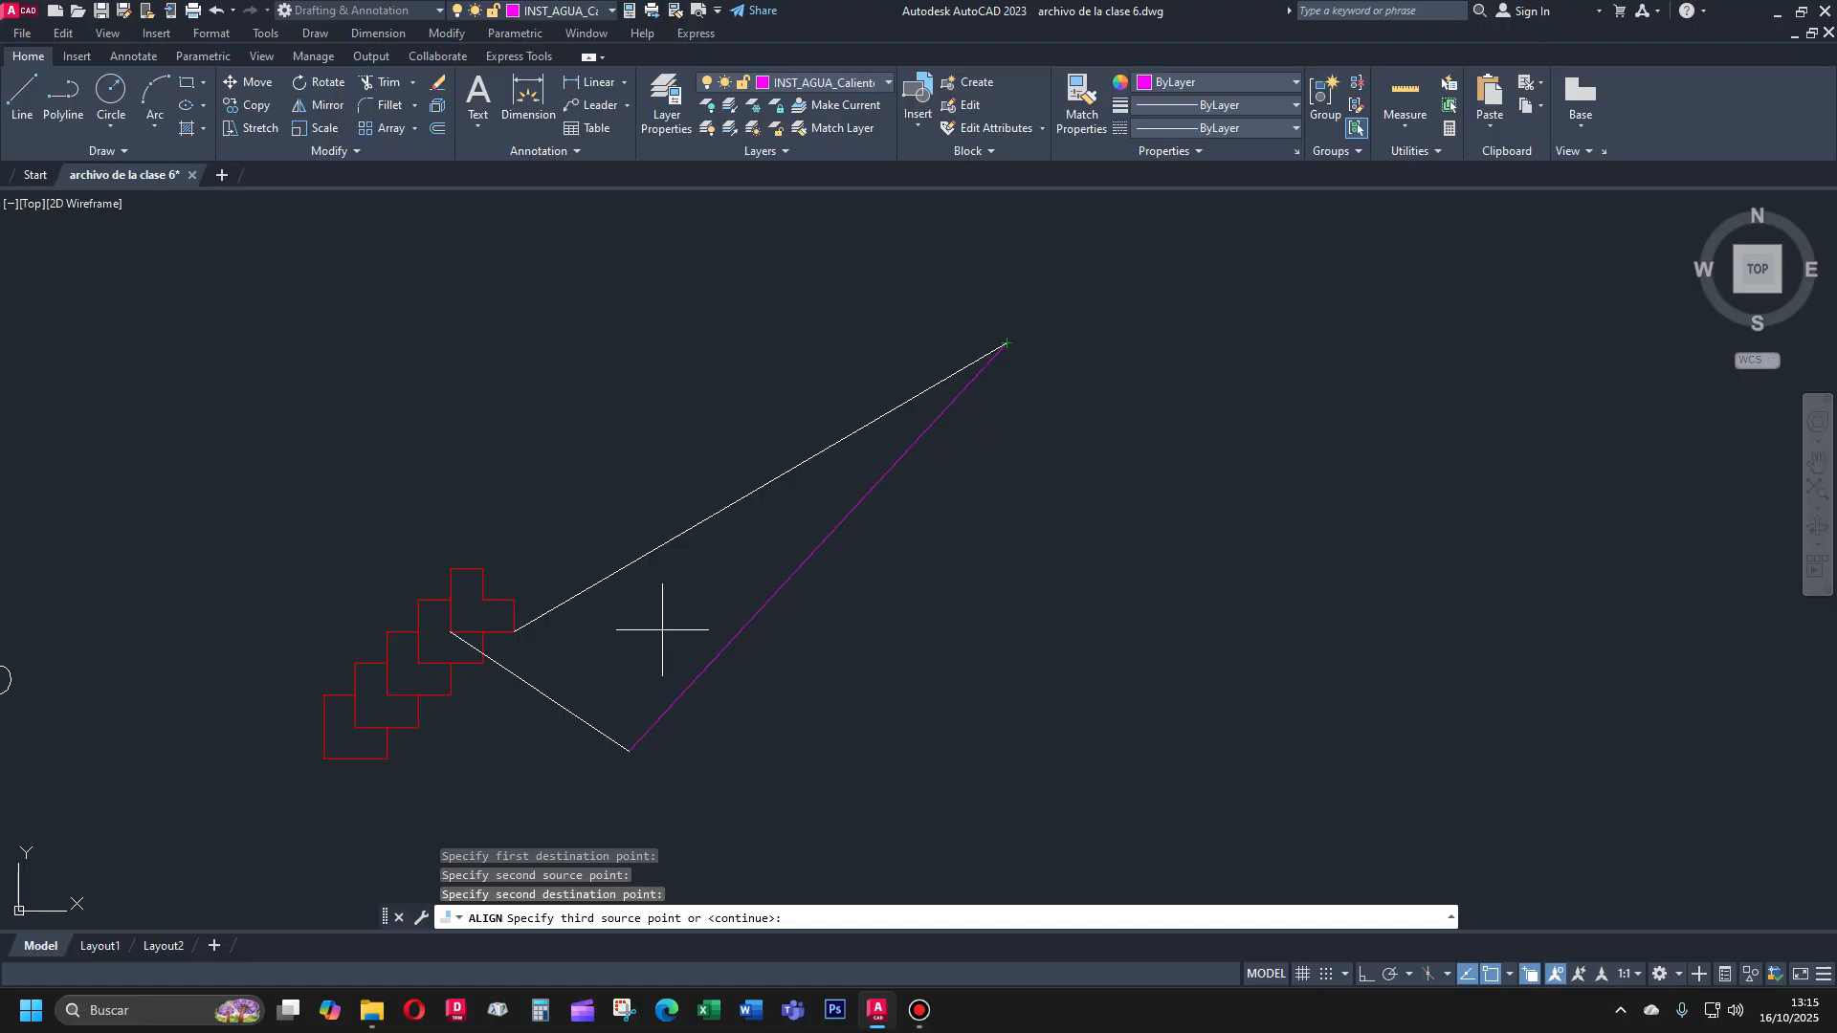
key("Return")
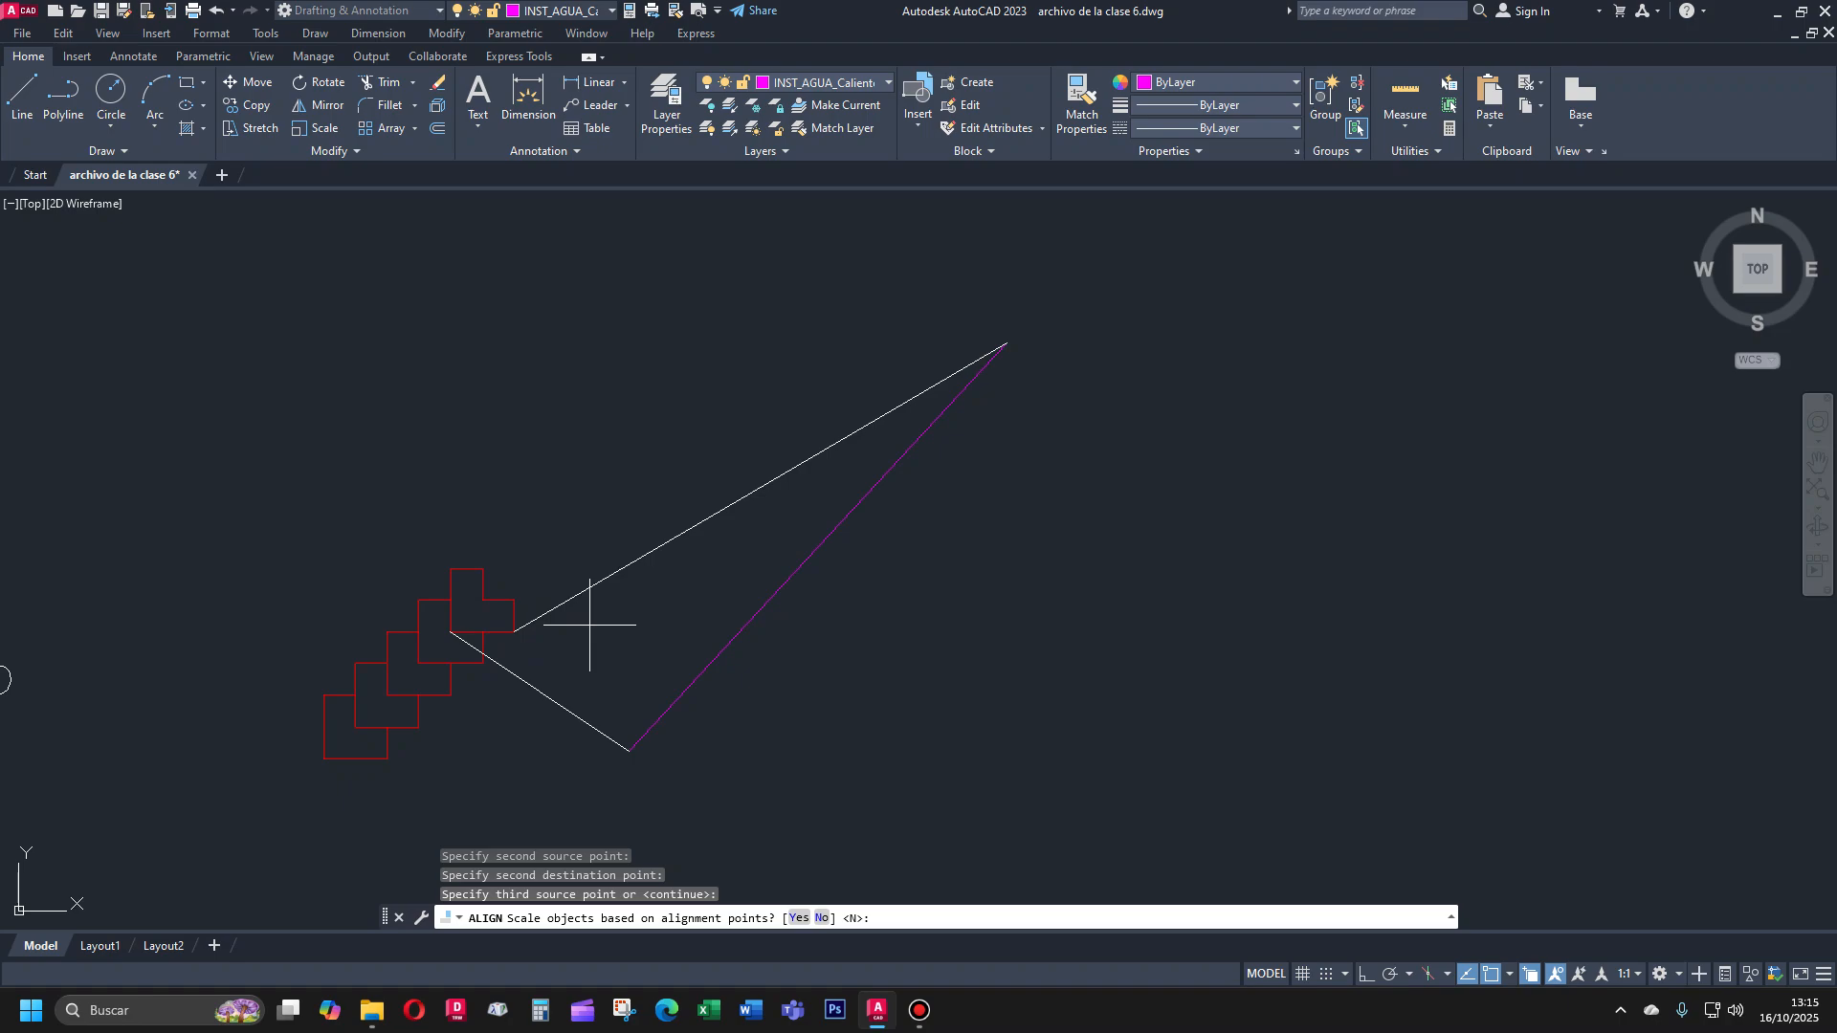
key("Return")
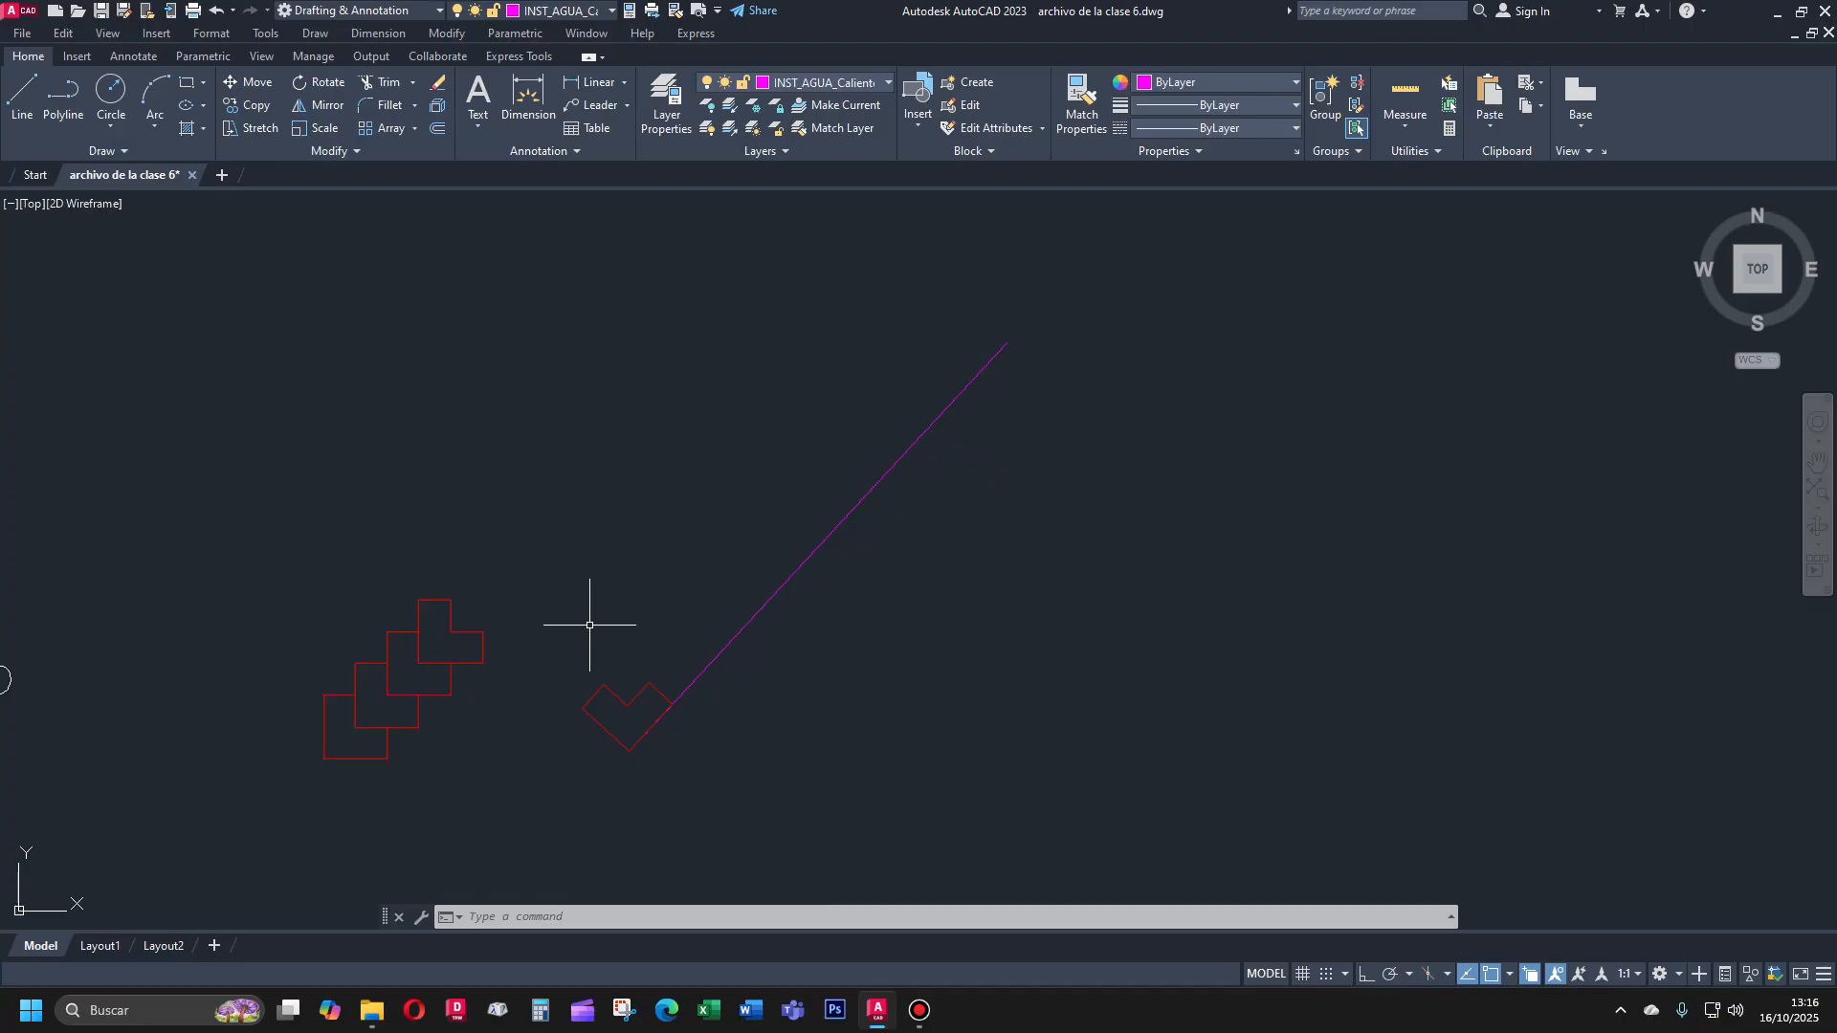
Align the uppermost staircase L-shape's two inner arm tips with the diagonal line's lower endpoint and midpoint, scaling it to fit the alignment points
type("al")
key("Return")
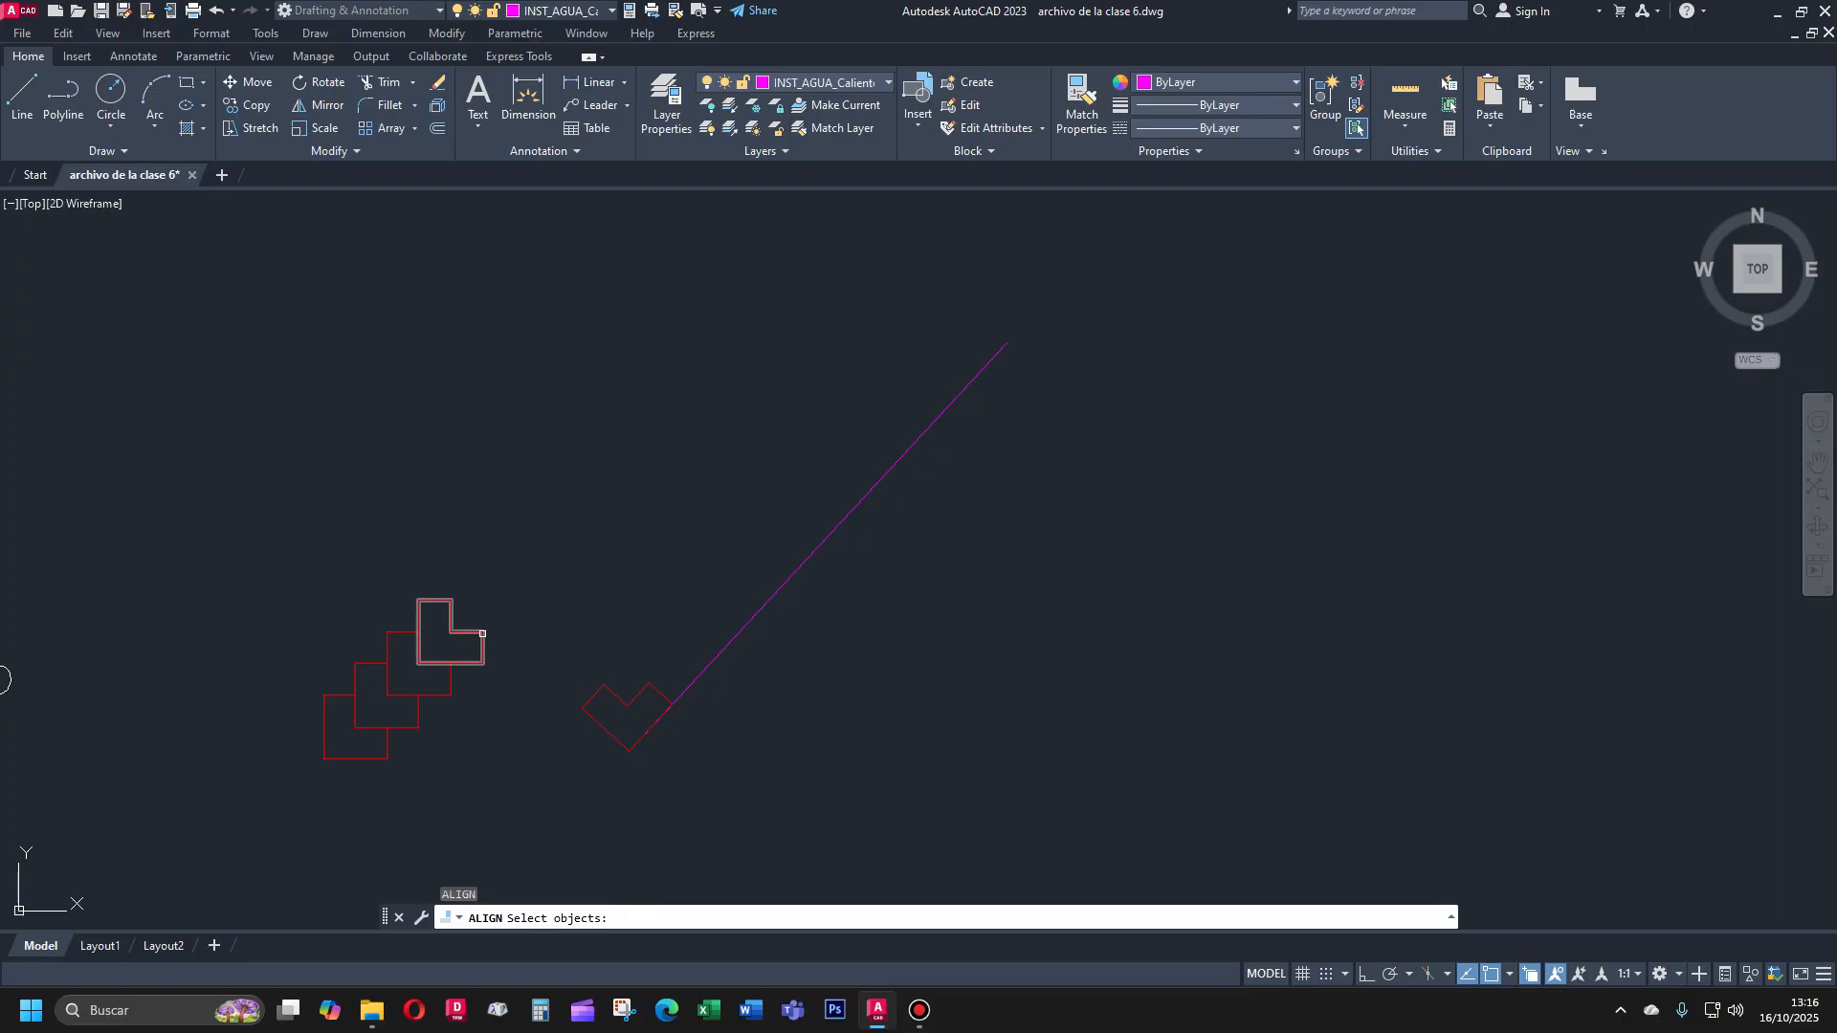
left_click(482, 634)
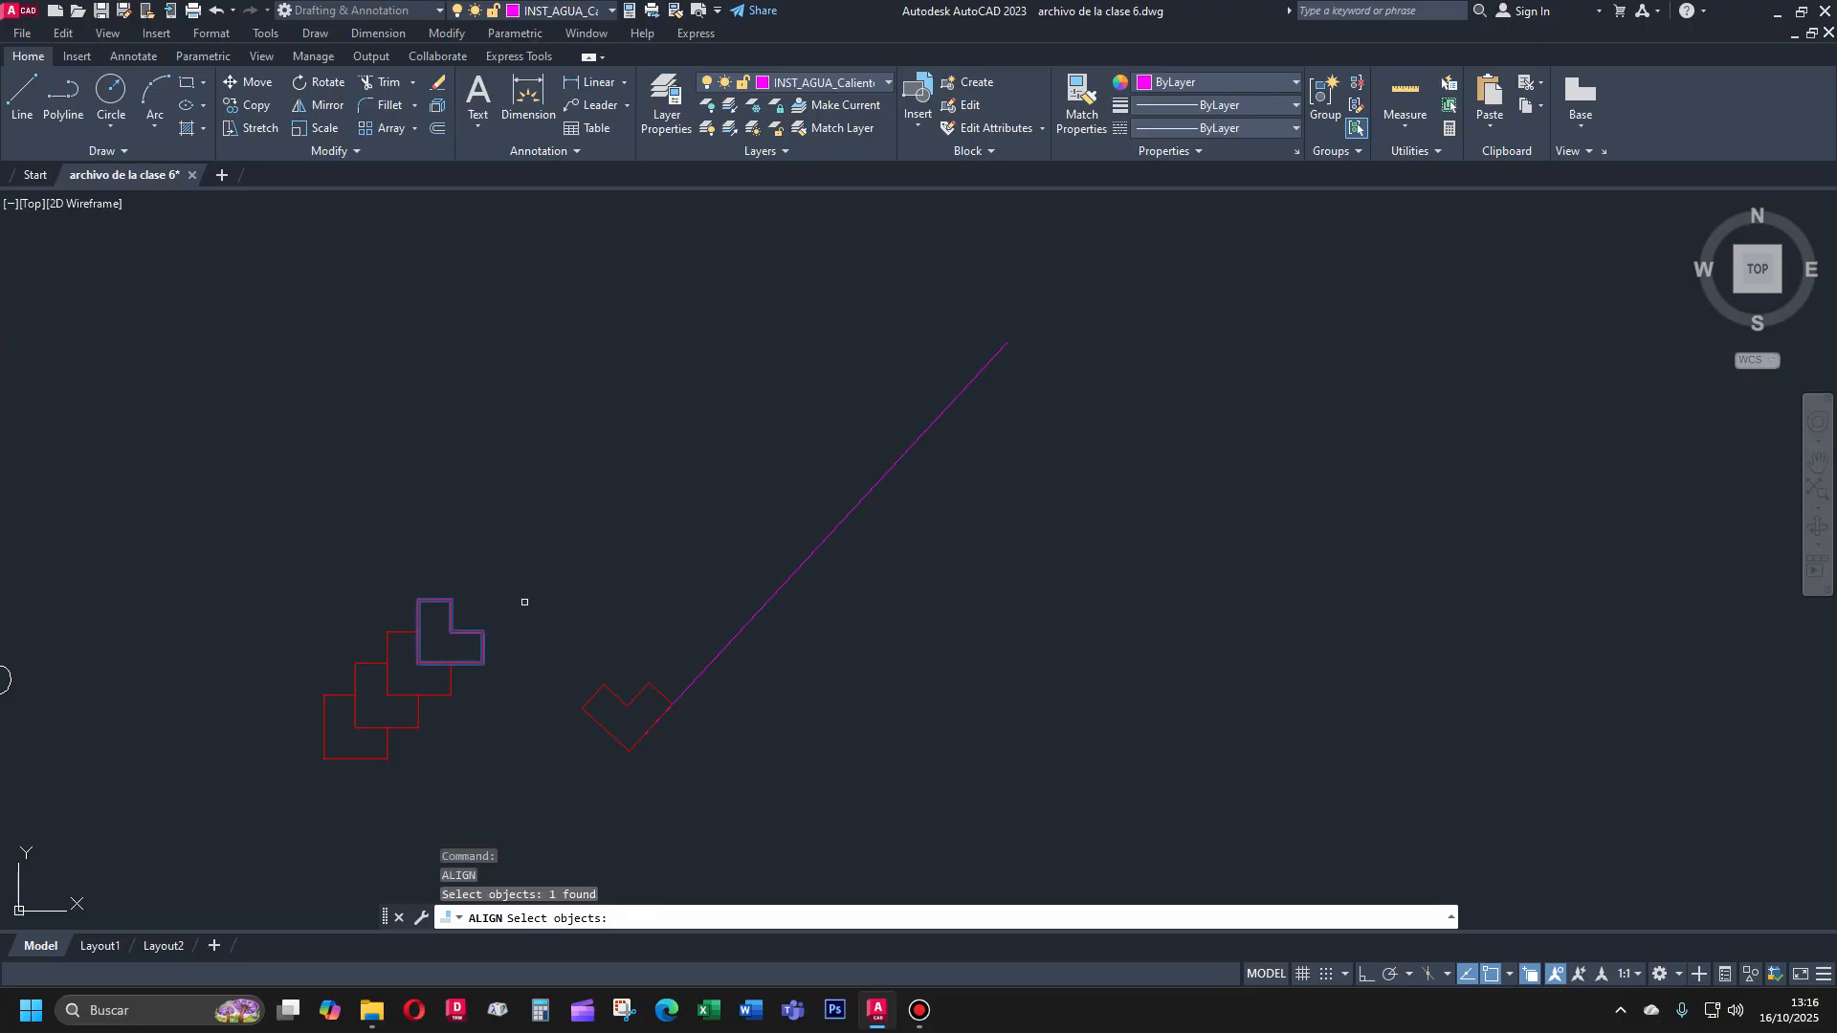
key("Return")
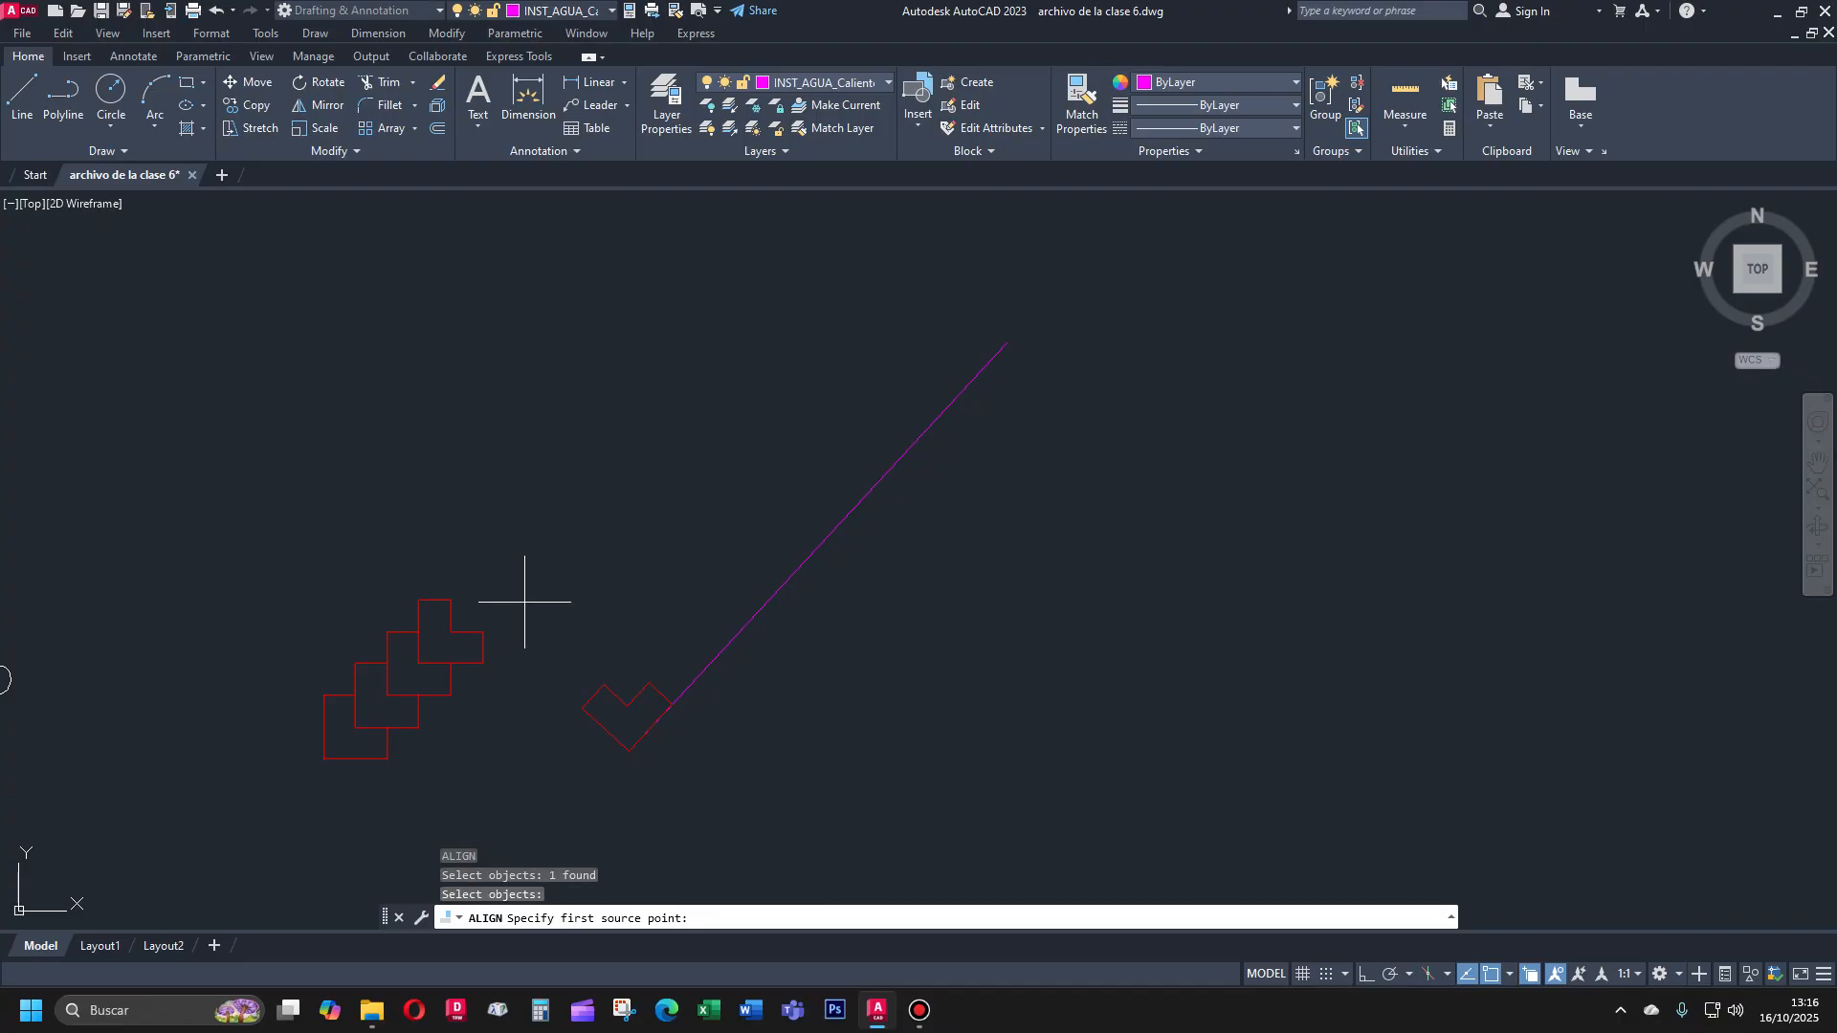
left_click(482, 632)
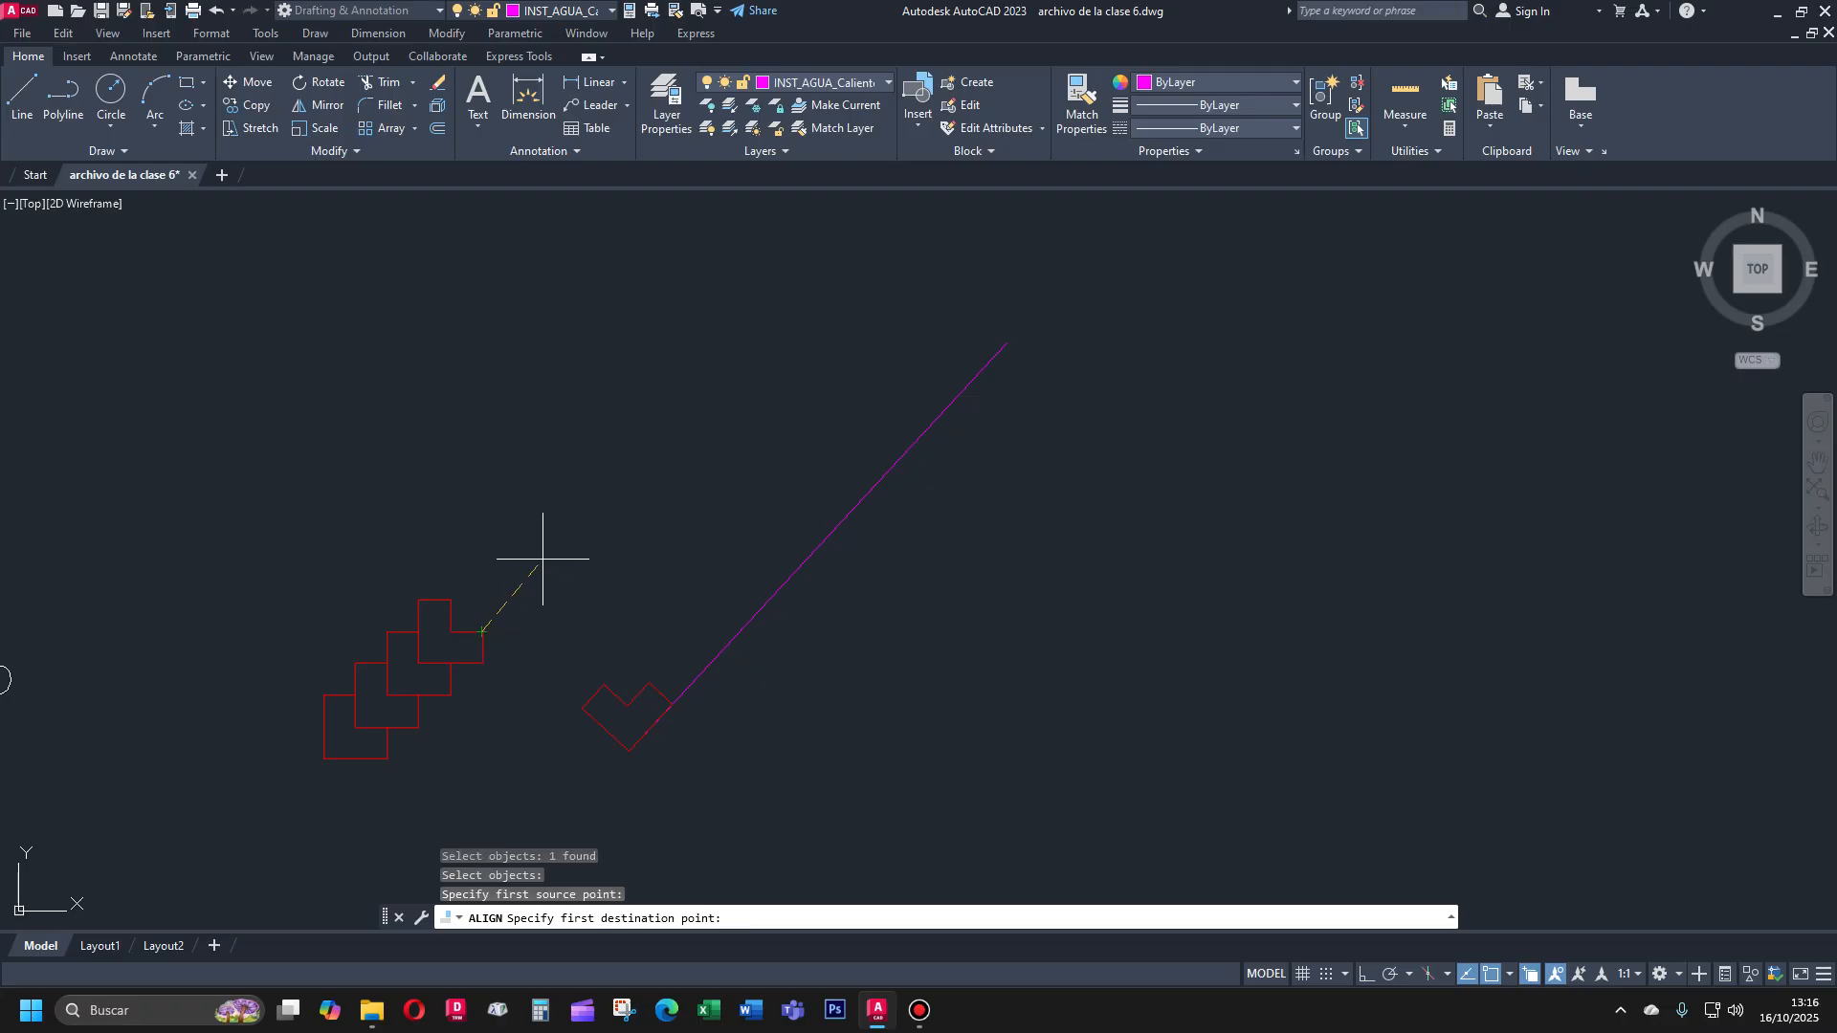
left_click(629, 751)
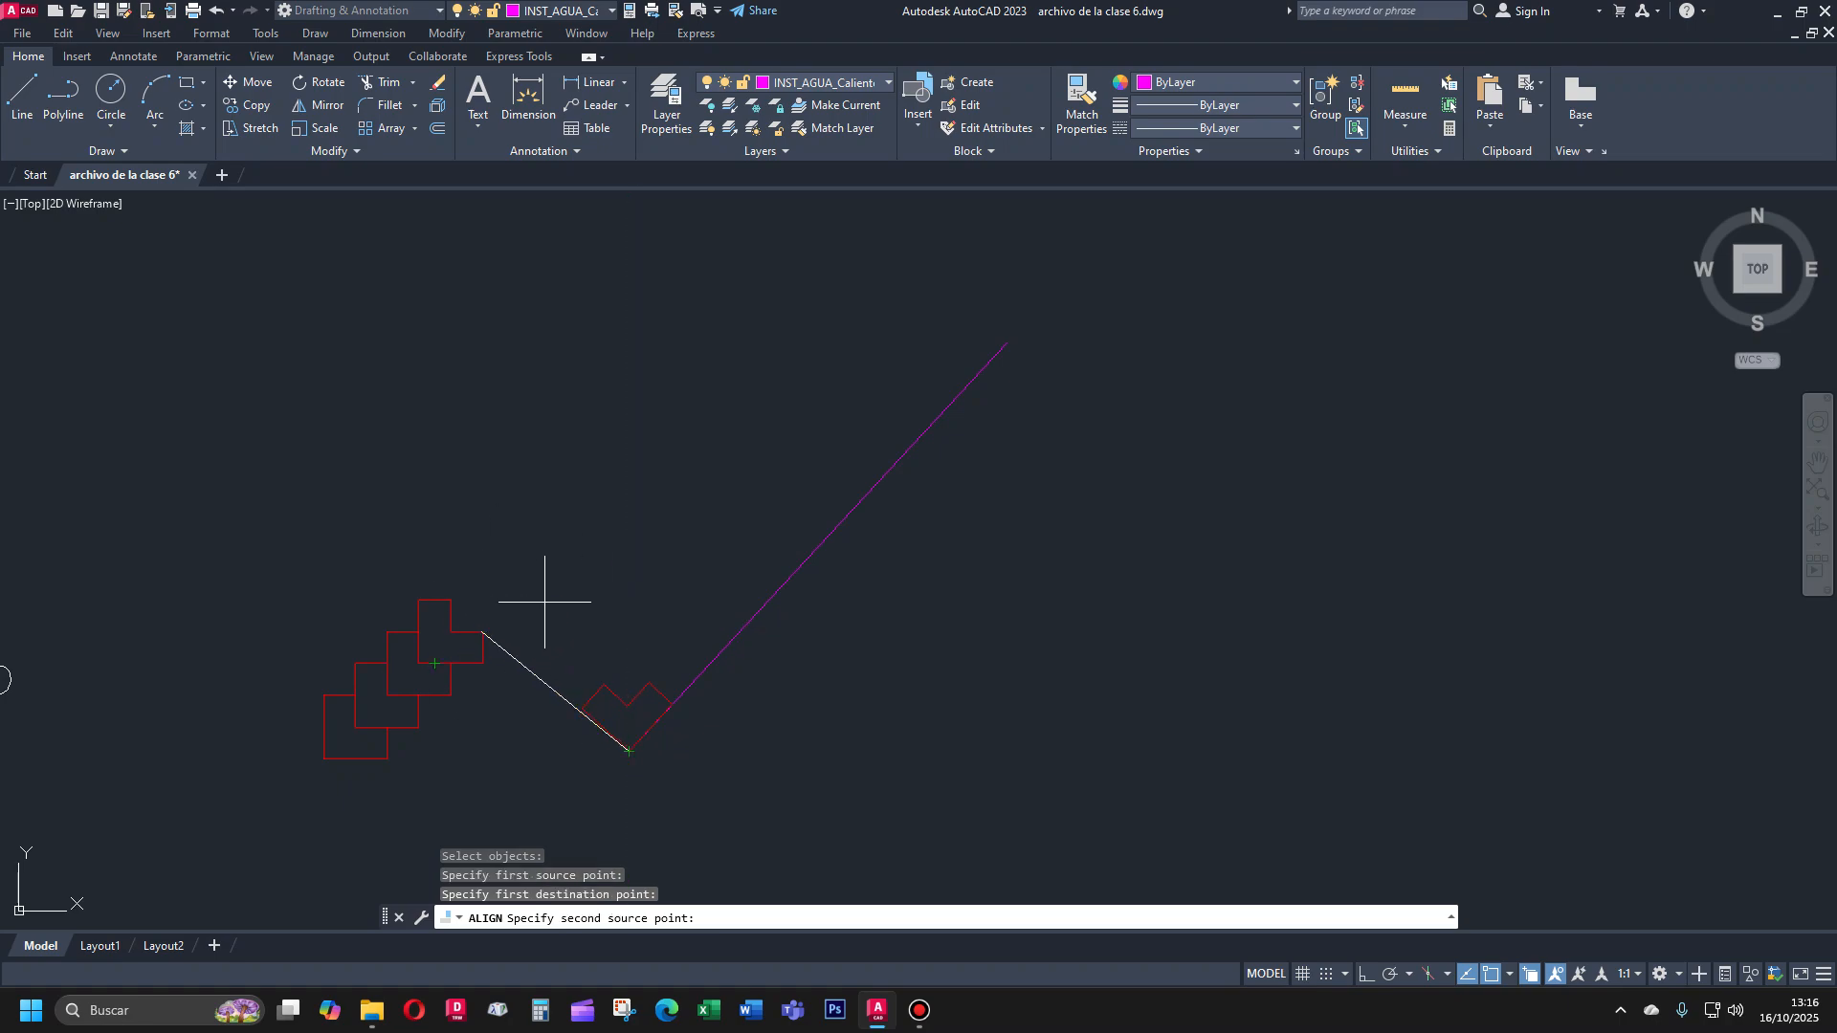
left_click(448, 593)
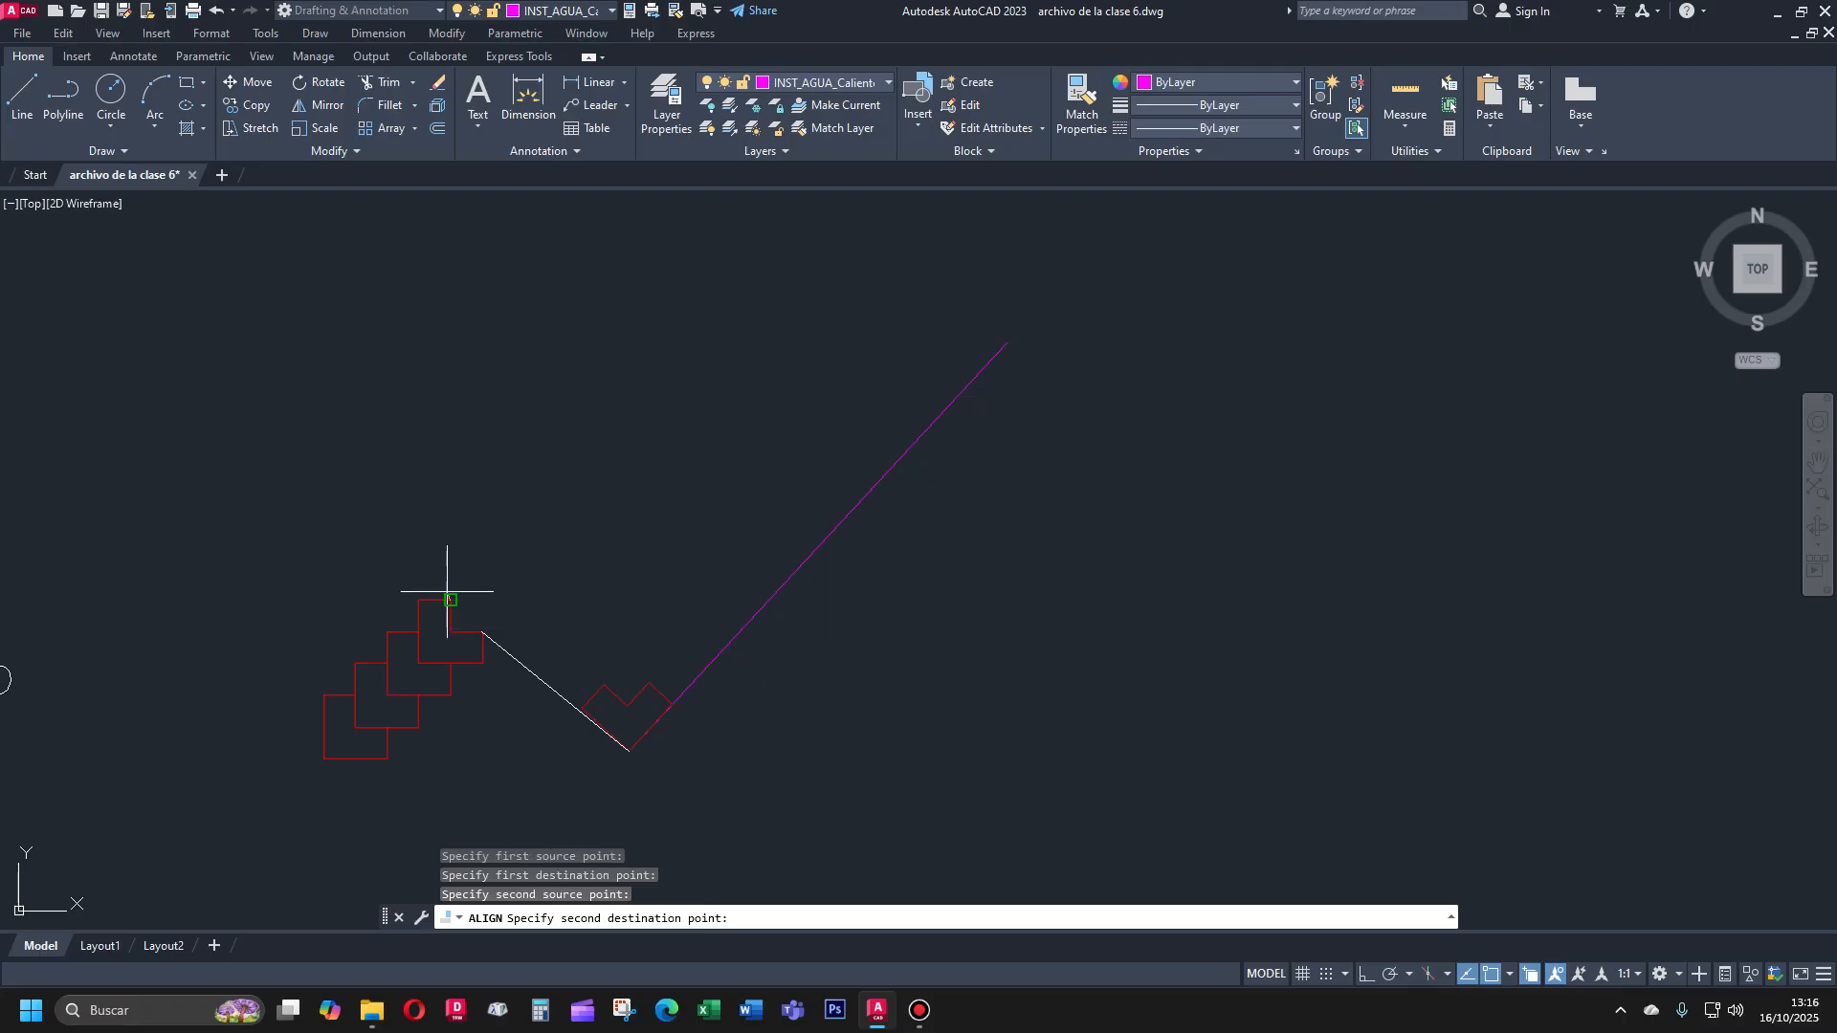
left_click(819, 548)
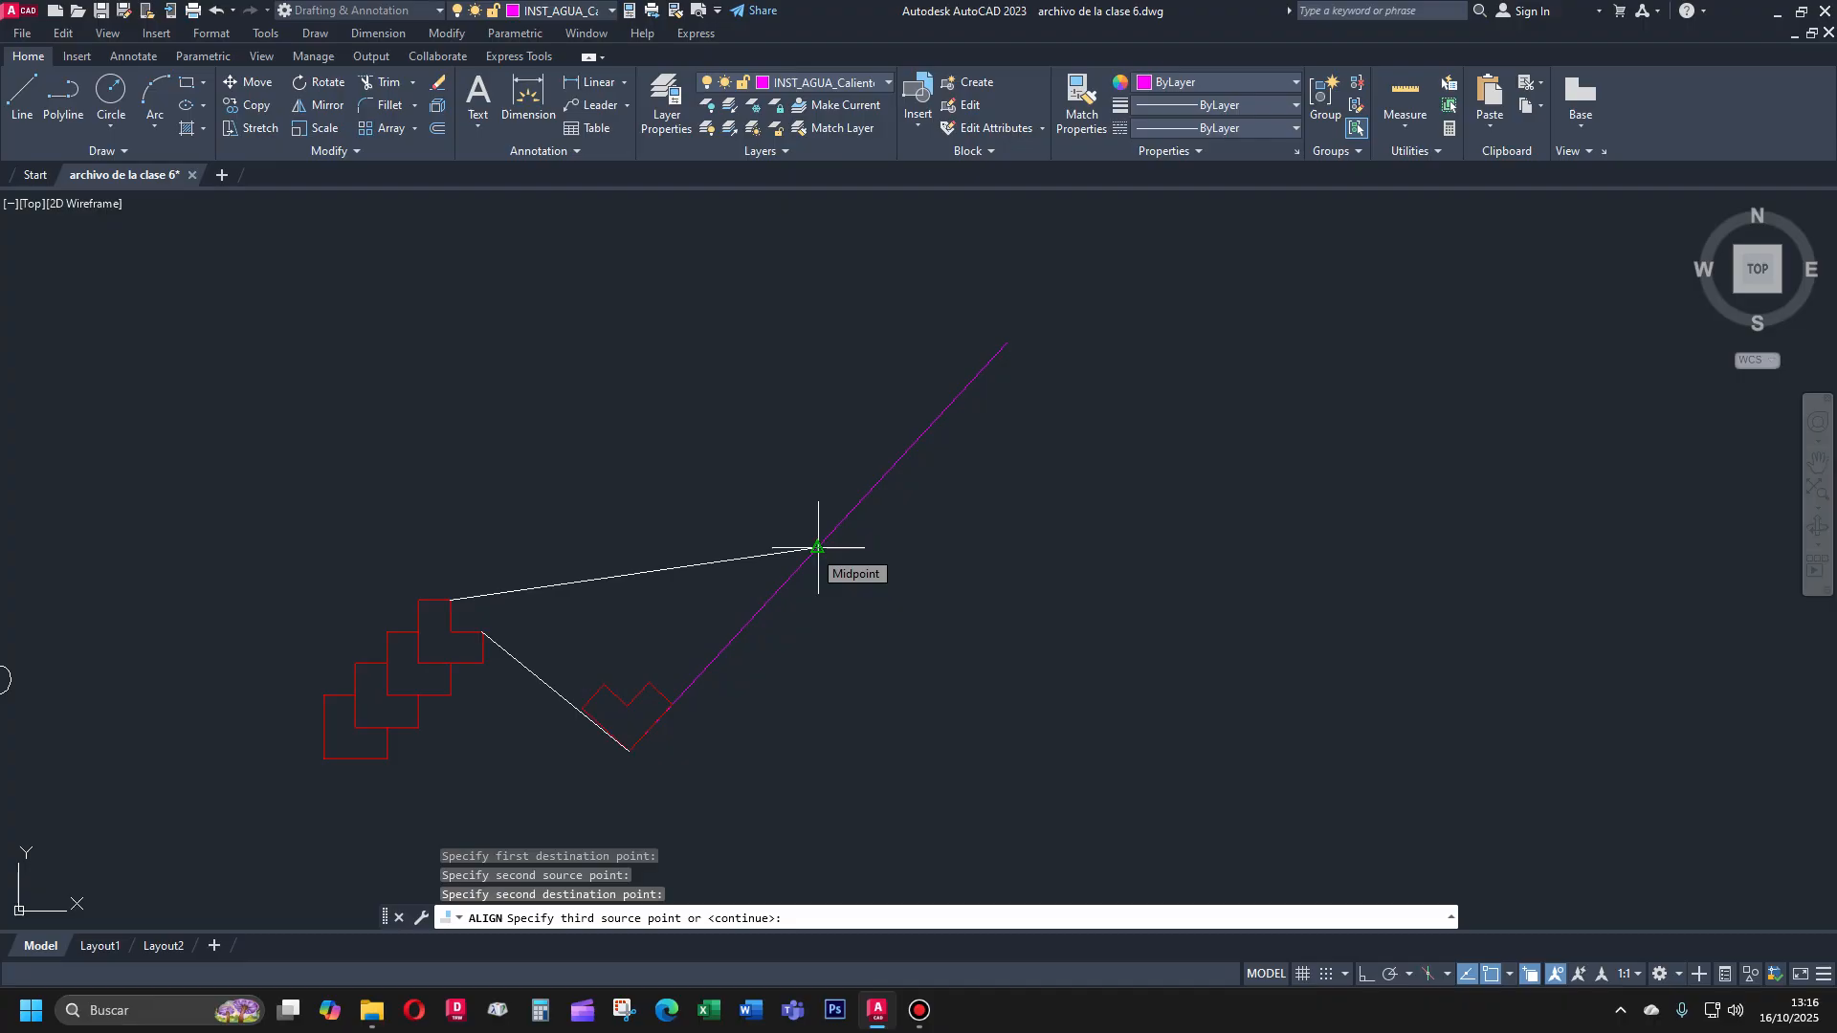
key("Return")
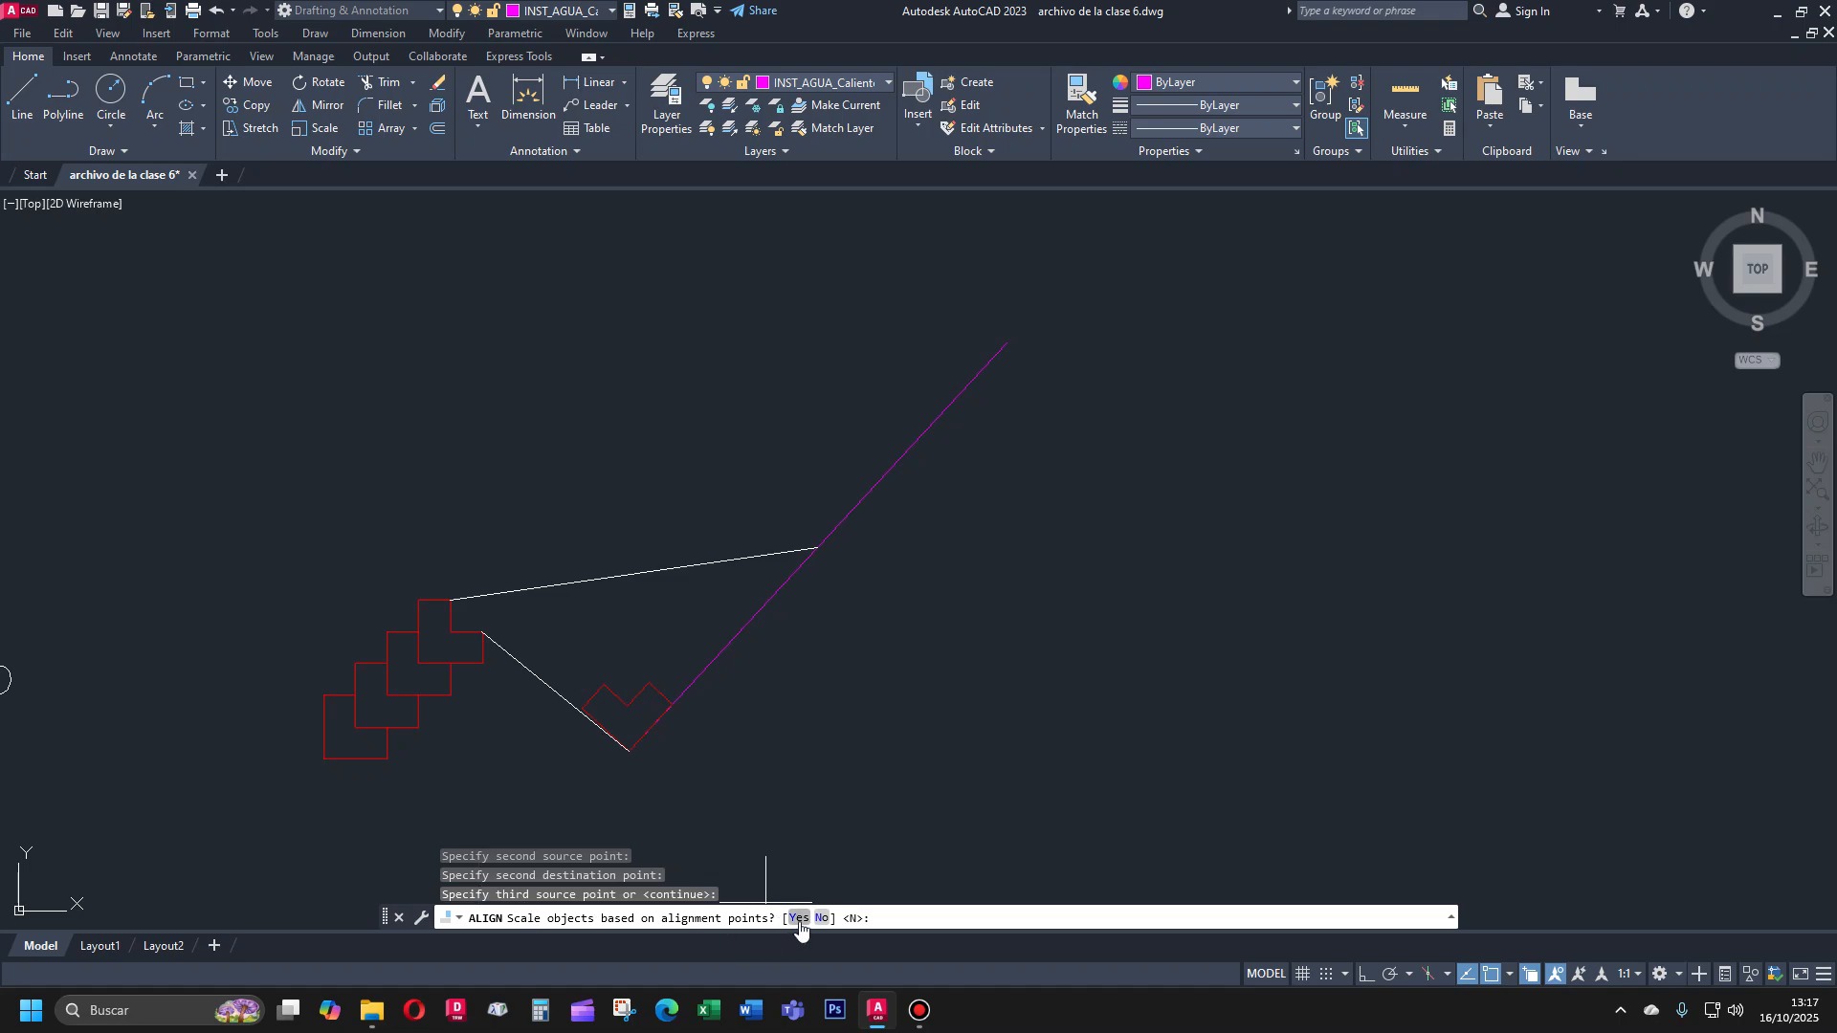
type("y")
key("Return")
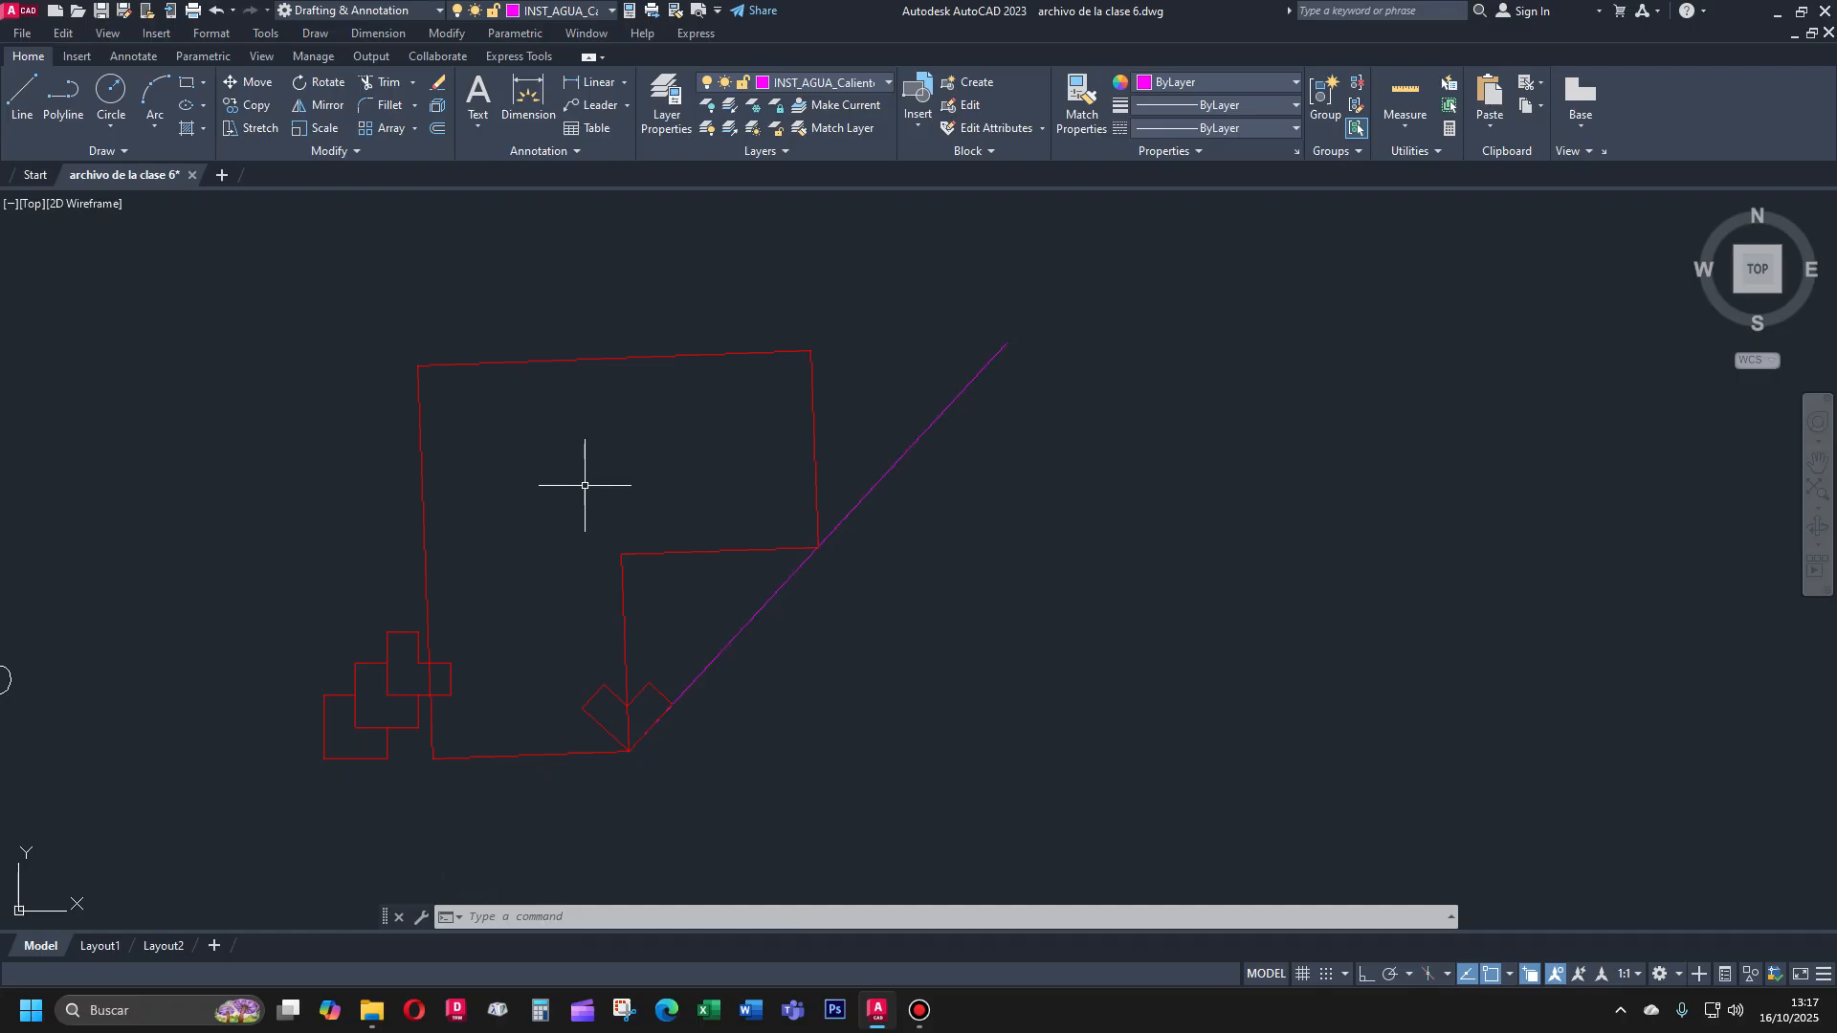
left_click(687, 552)
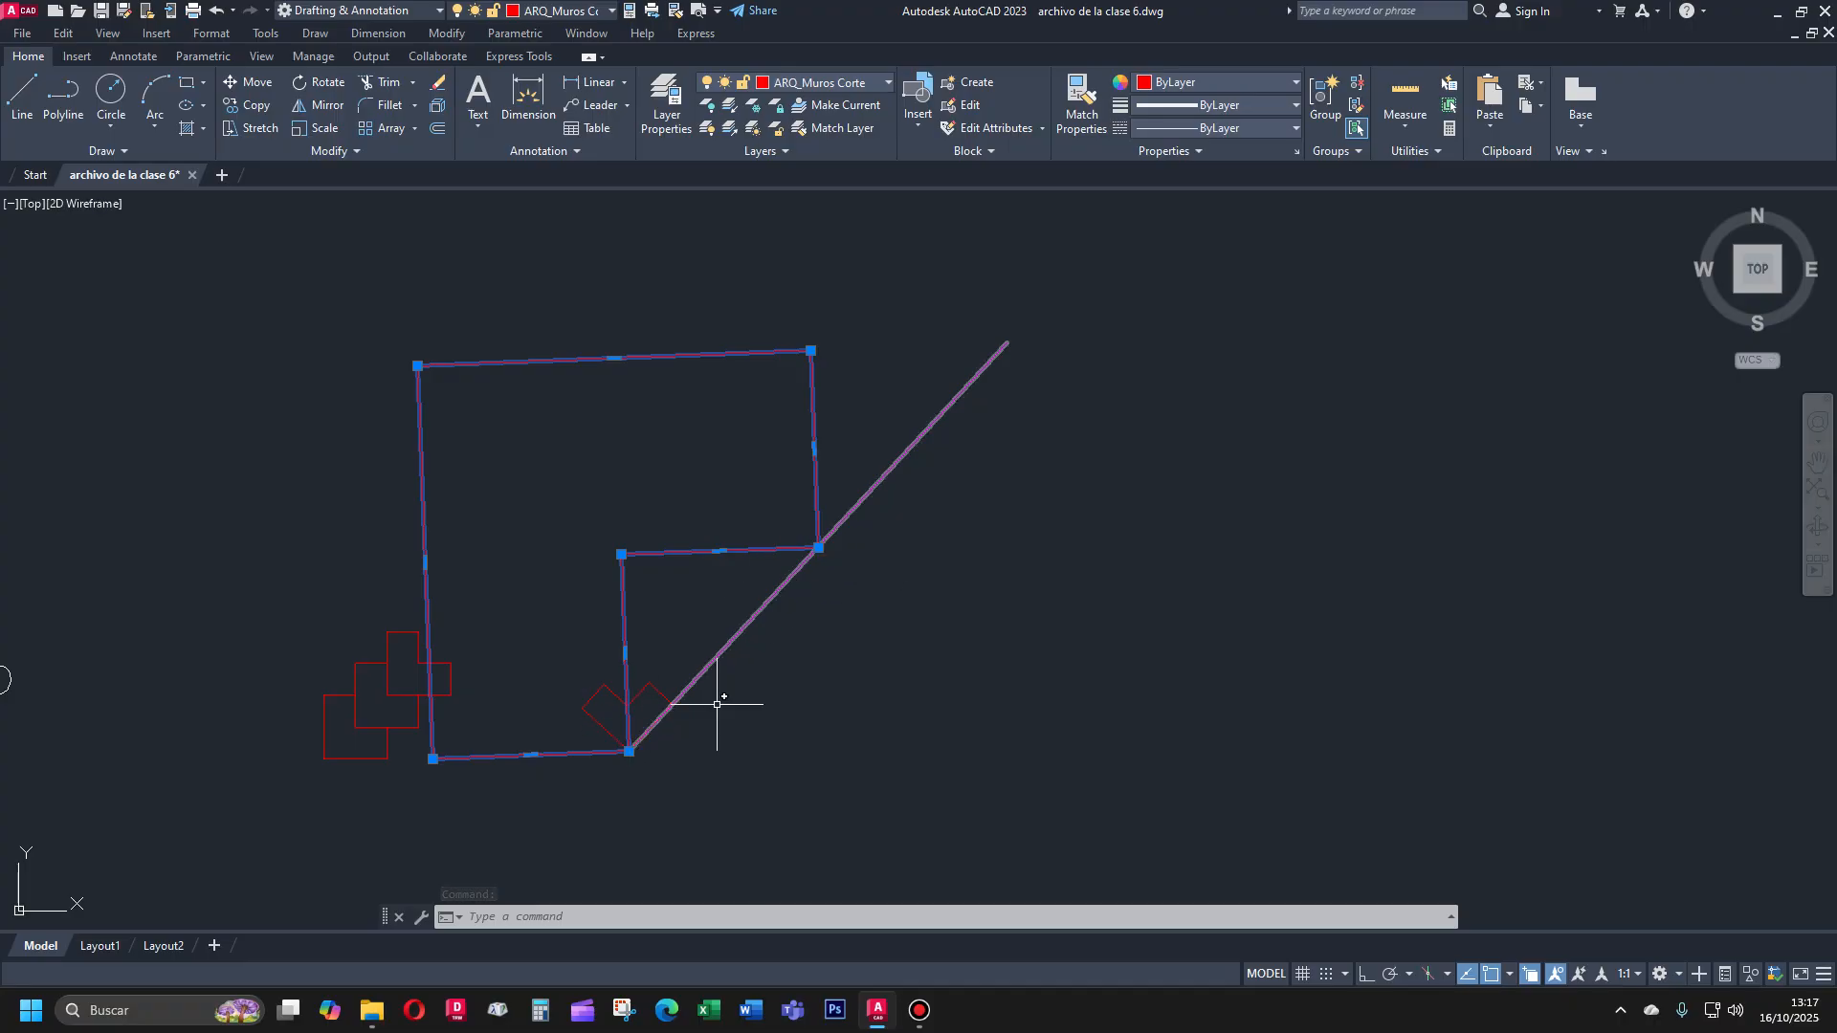
key("Escape")
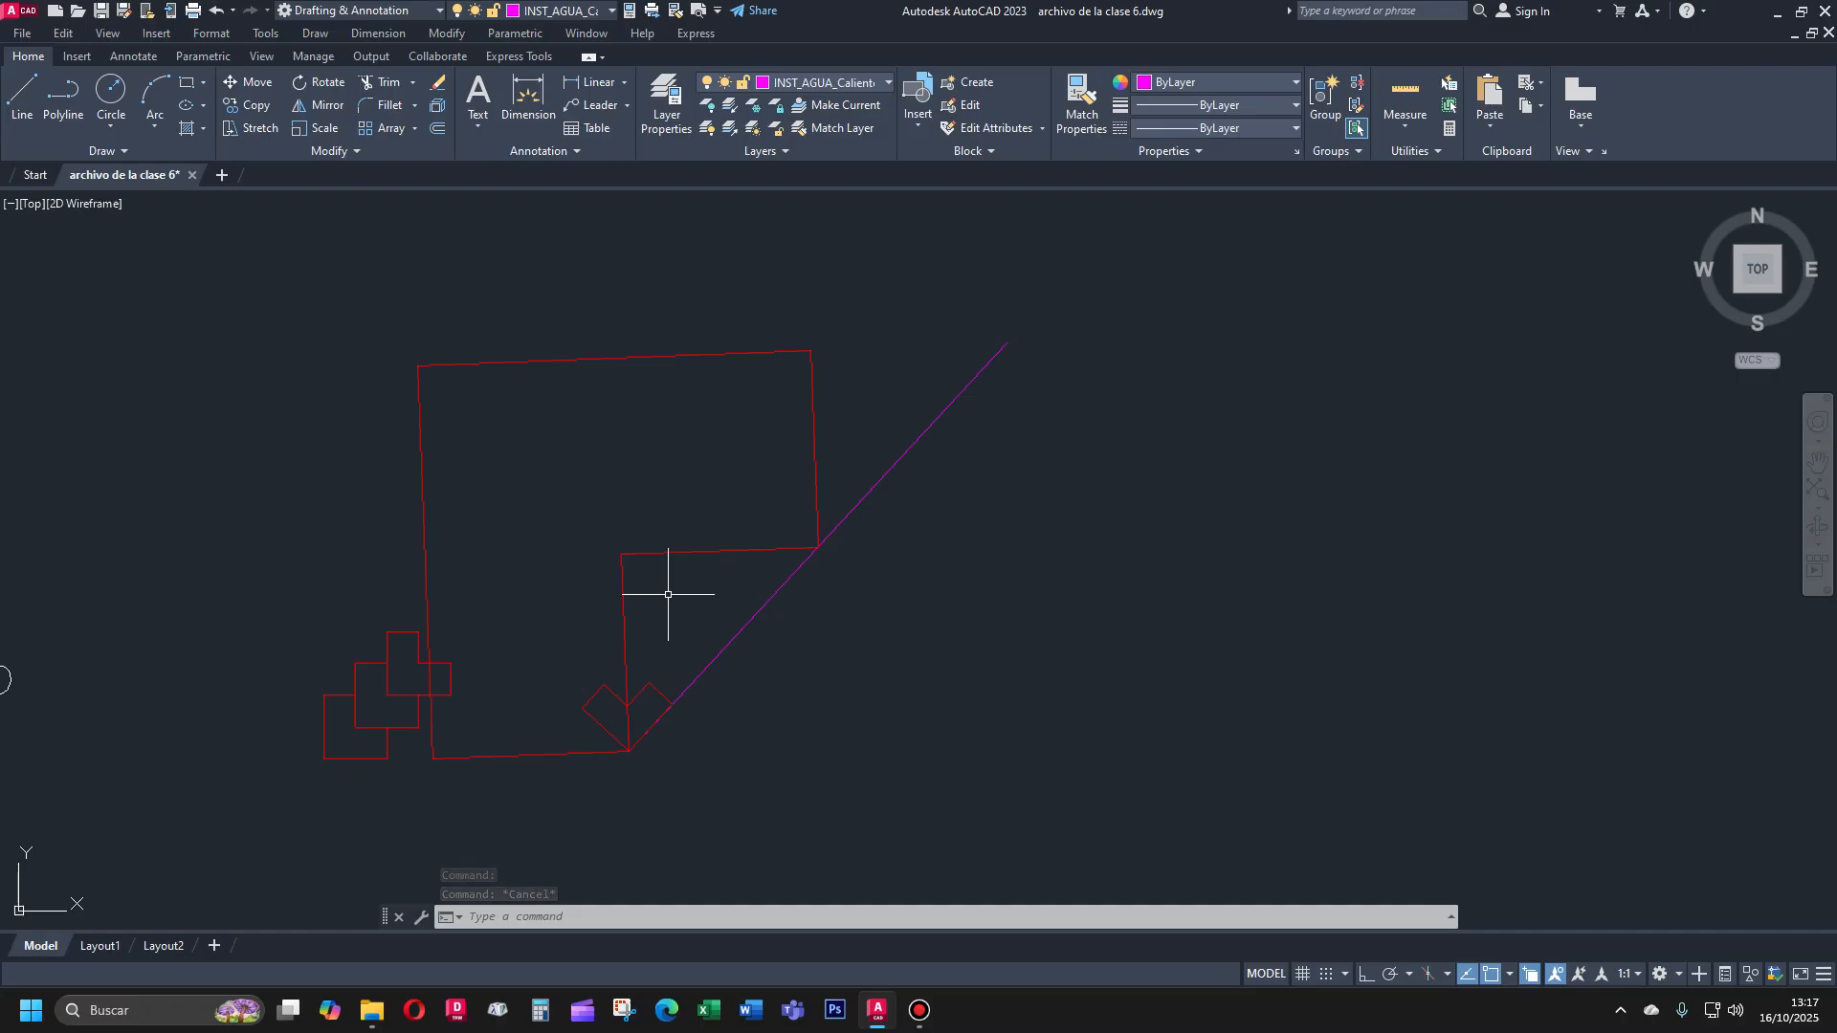
left_click(1404, 96)
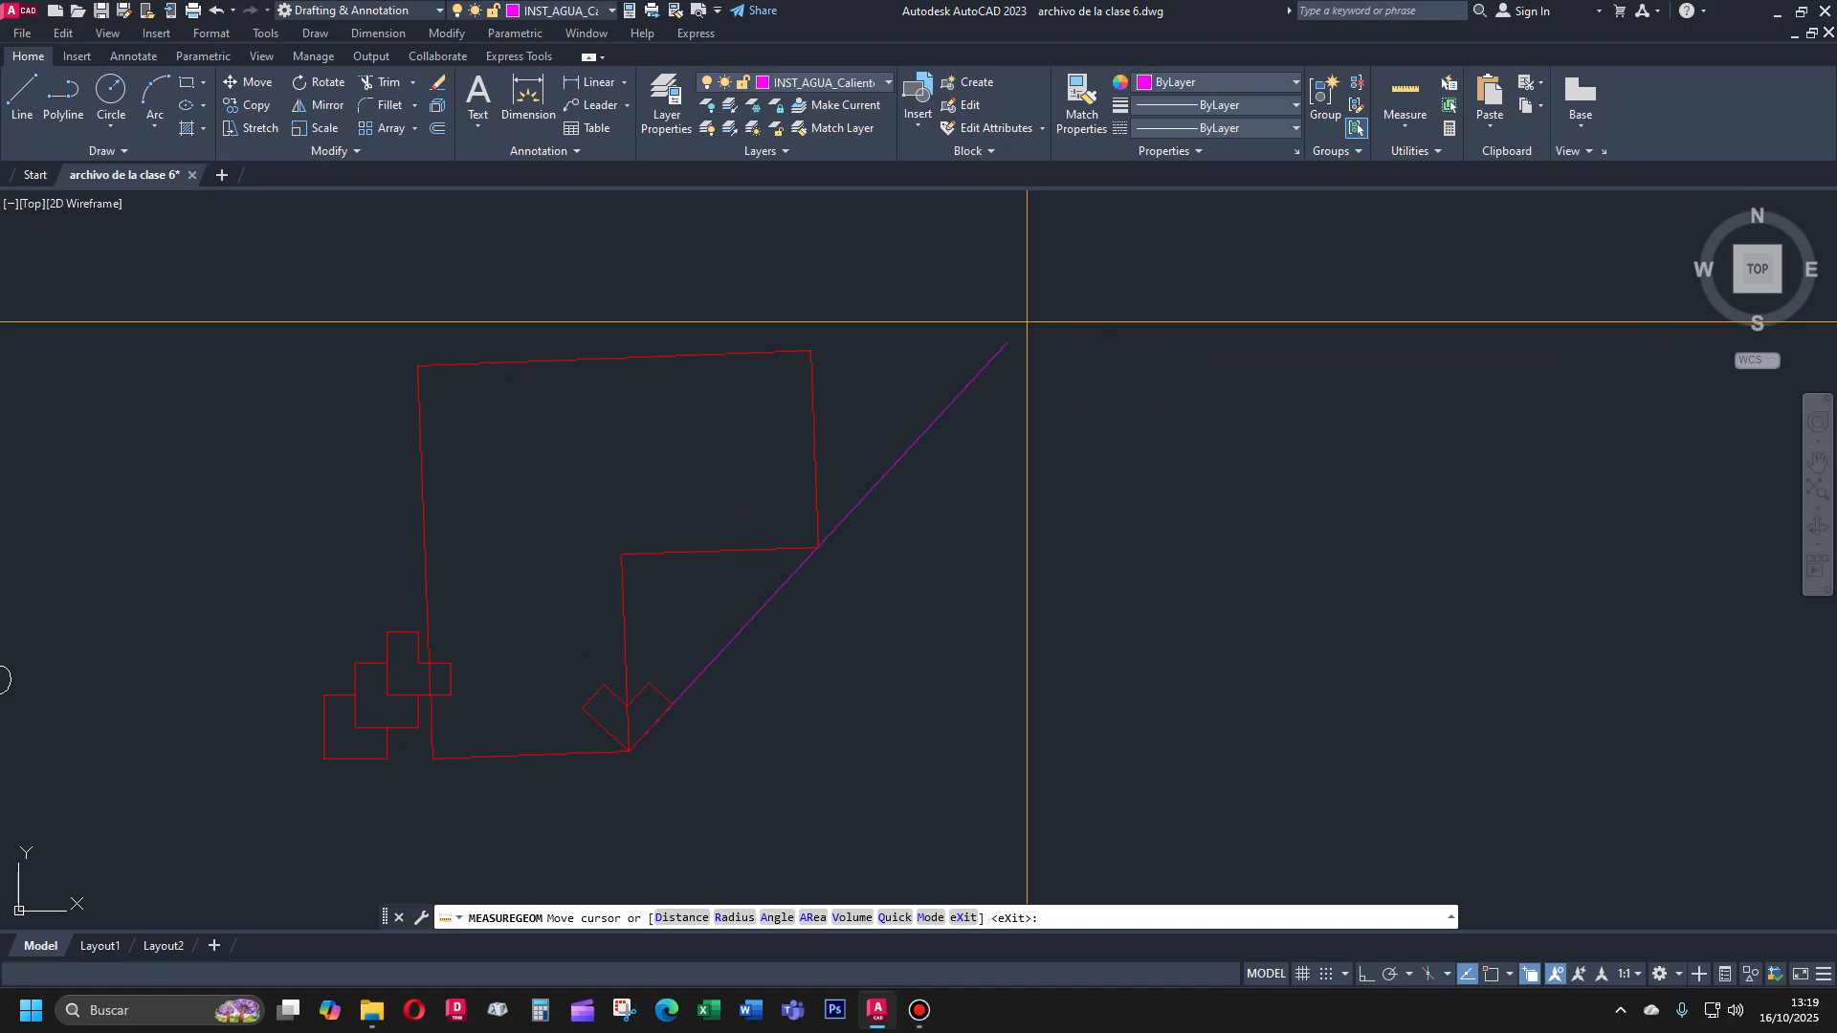
key("Escape")
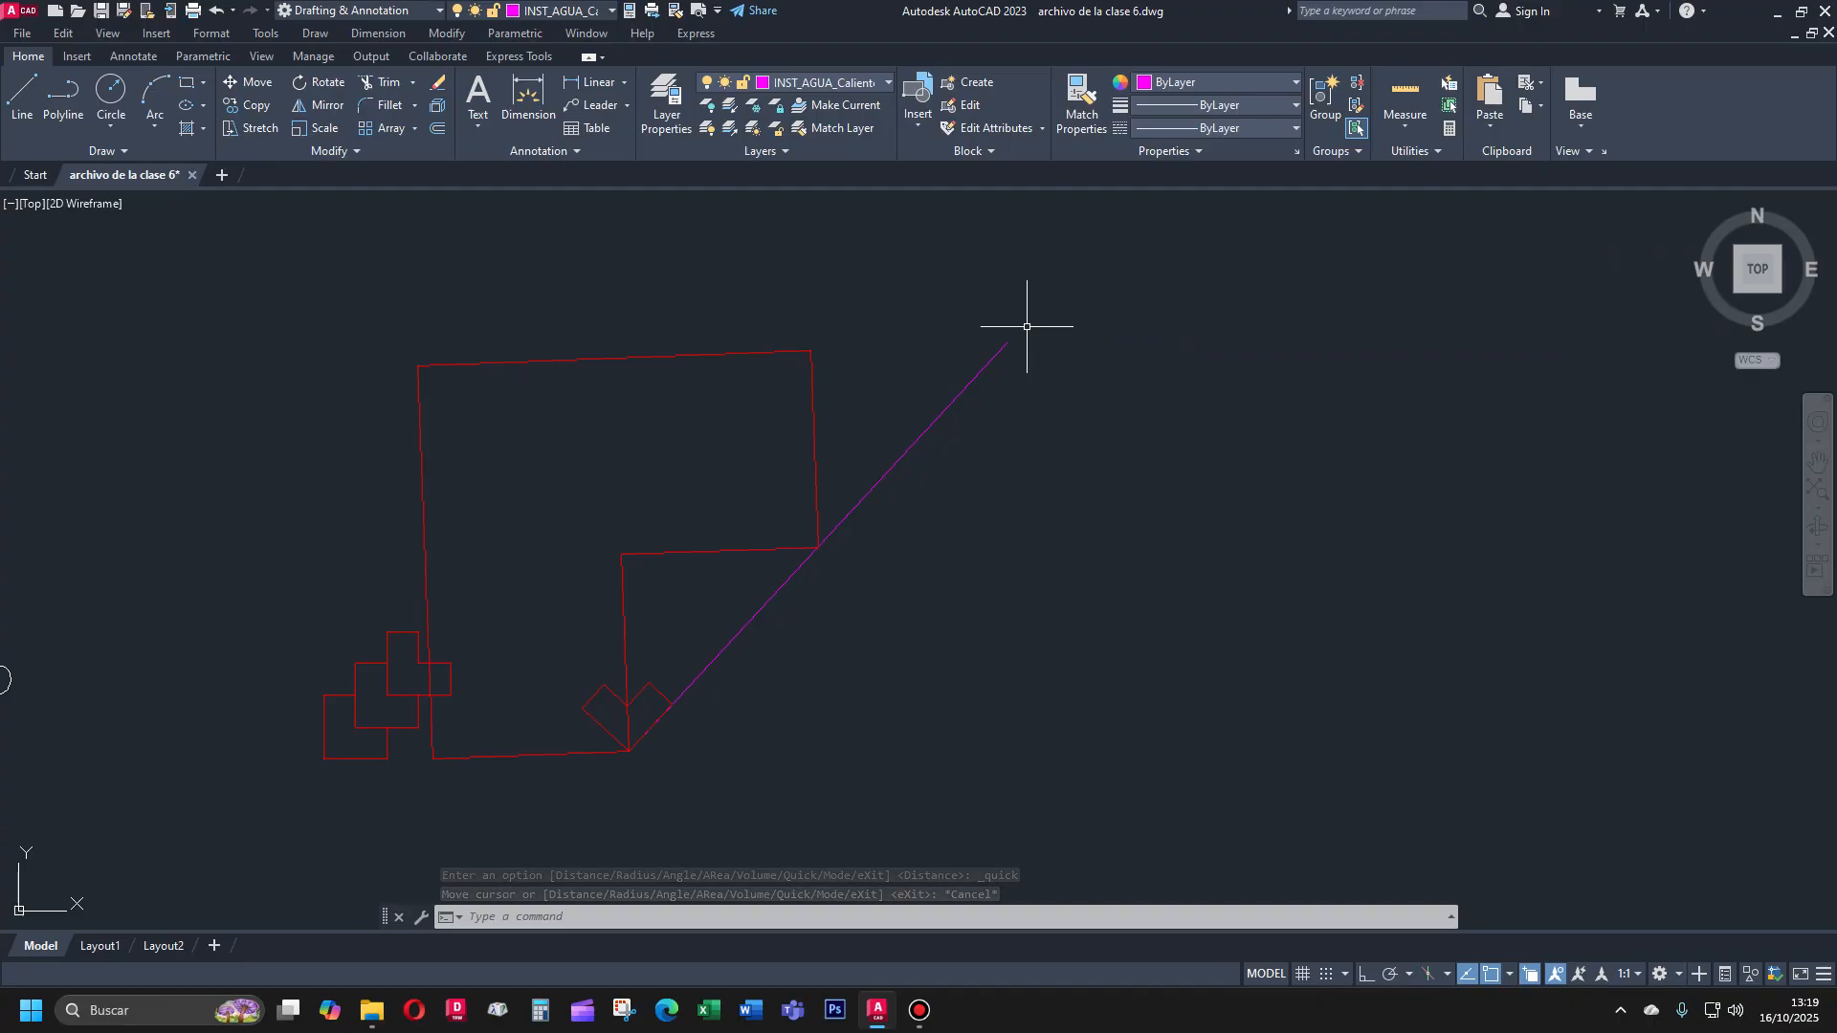
left_click(836, 529)
left_click(902, 595)
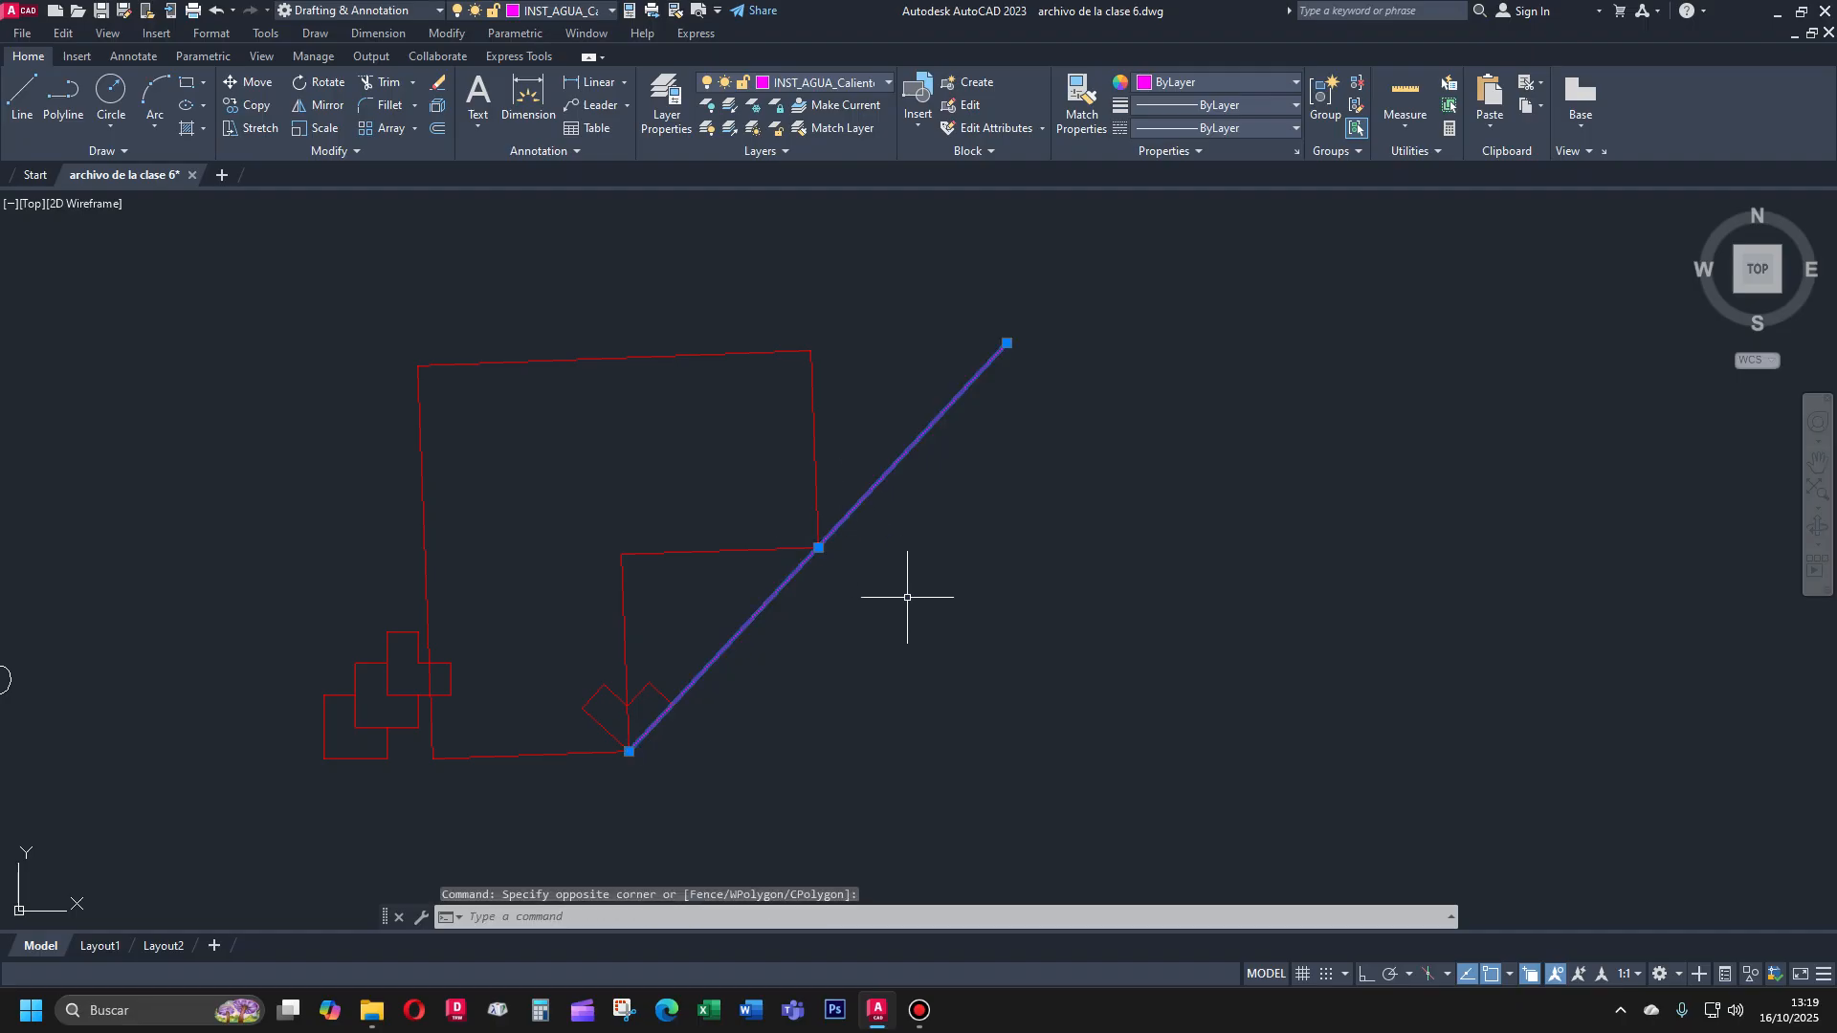
key("Escape")
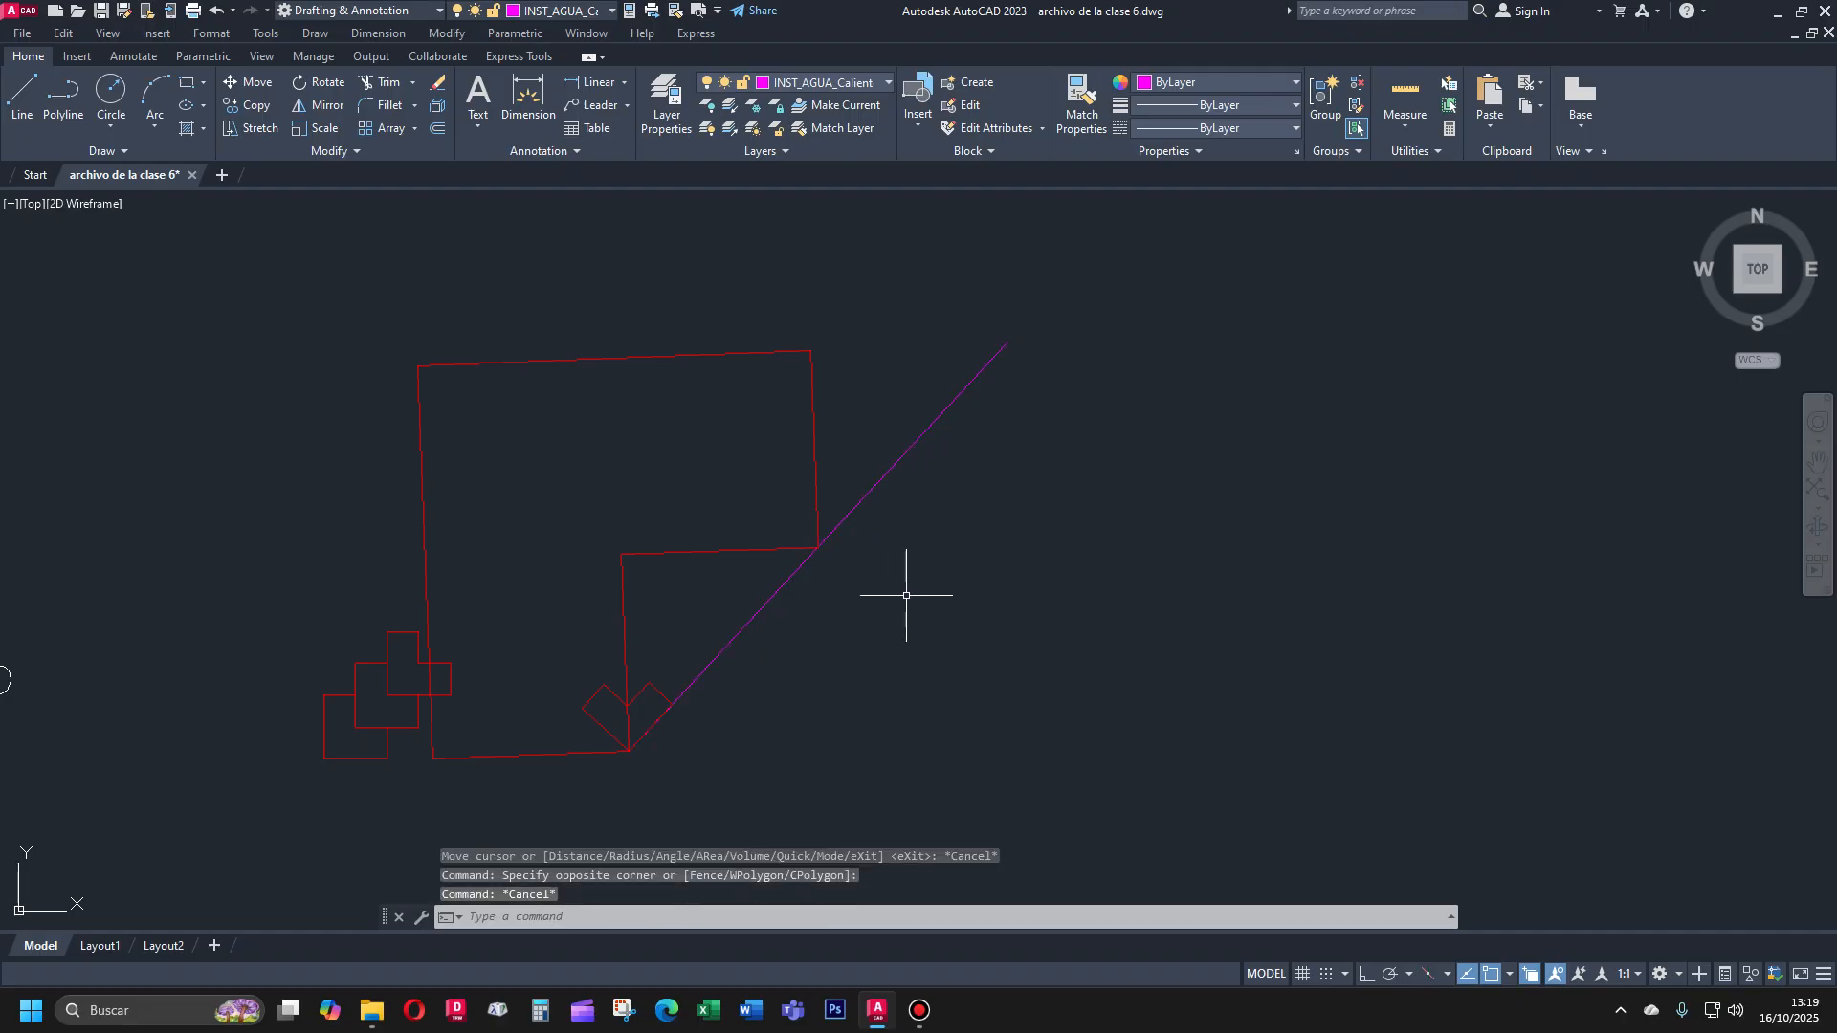
Erase the enlarged L-shape, the small aligned L-shape and the diagonal line, keeping the staircase of L-shapes
left_click(694, 555)
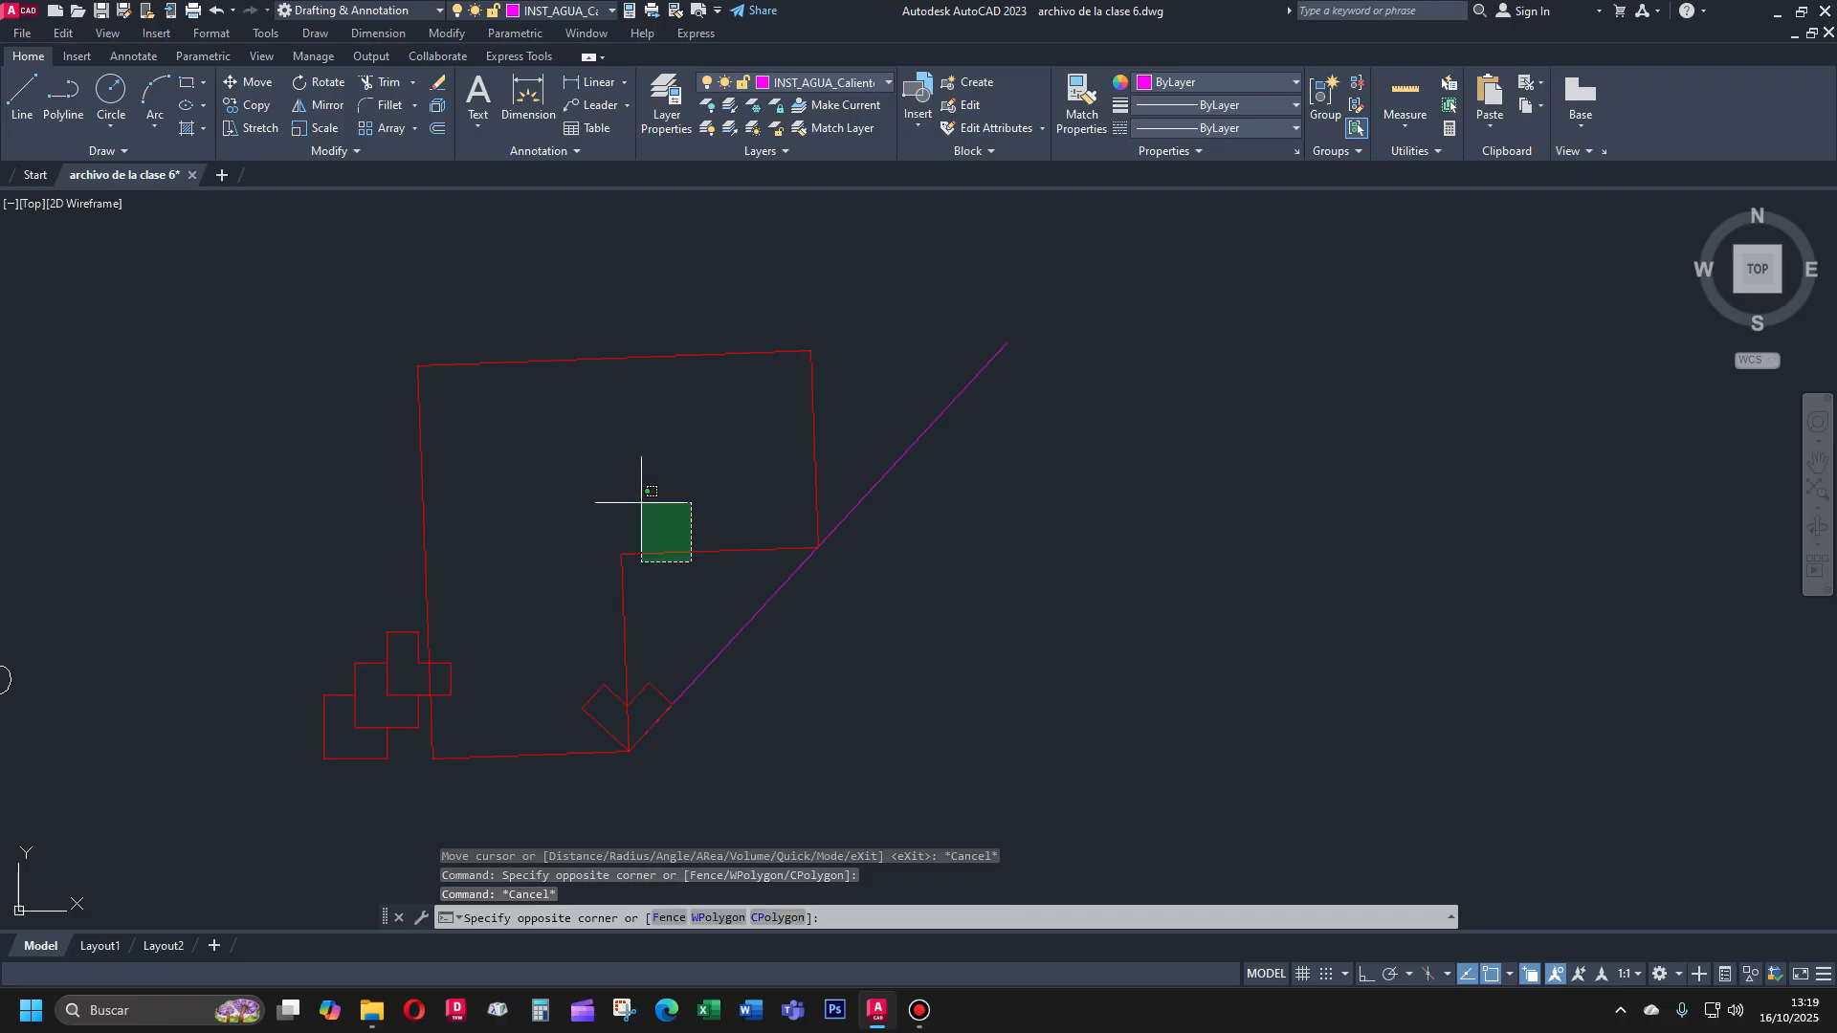
left_click(603, 472)
key("Delete")
left_click(673, 737)
left_click(607, 599)
key("Delete")
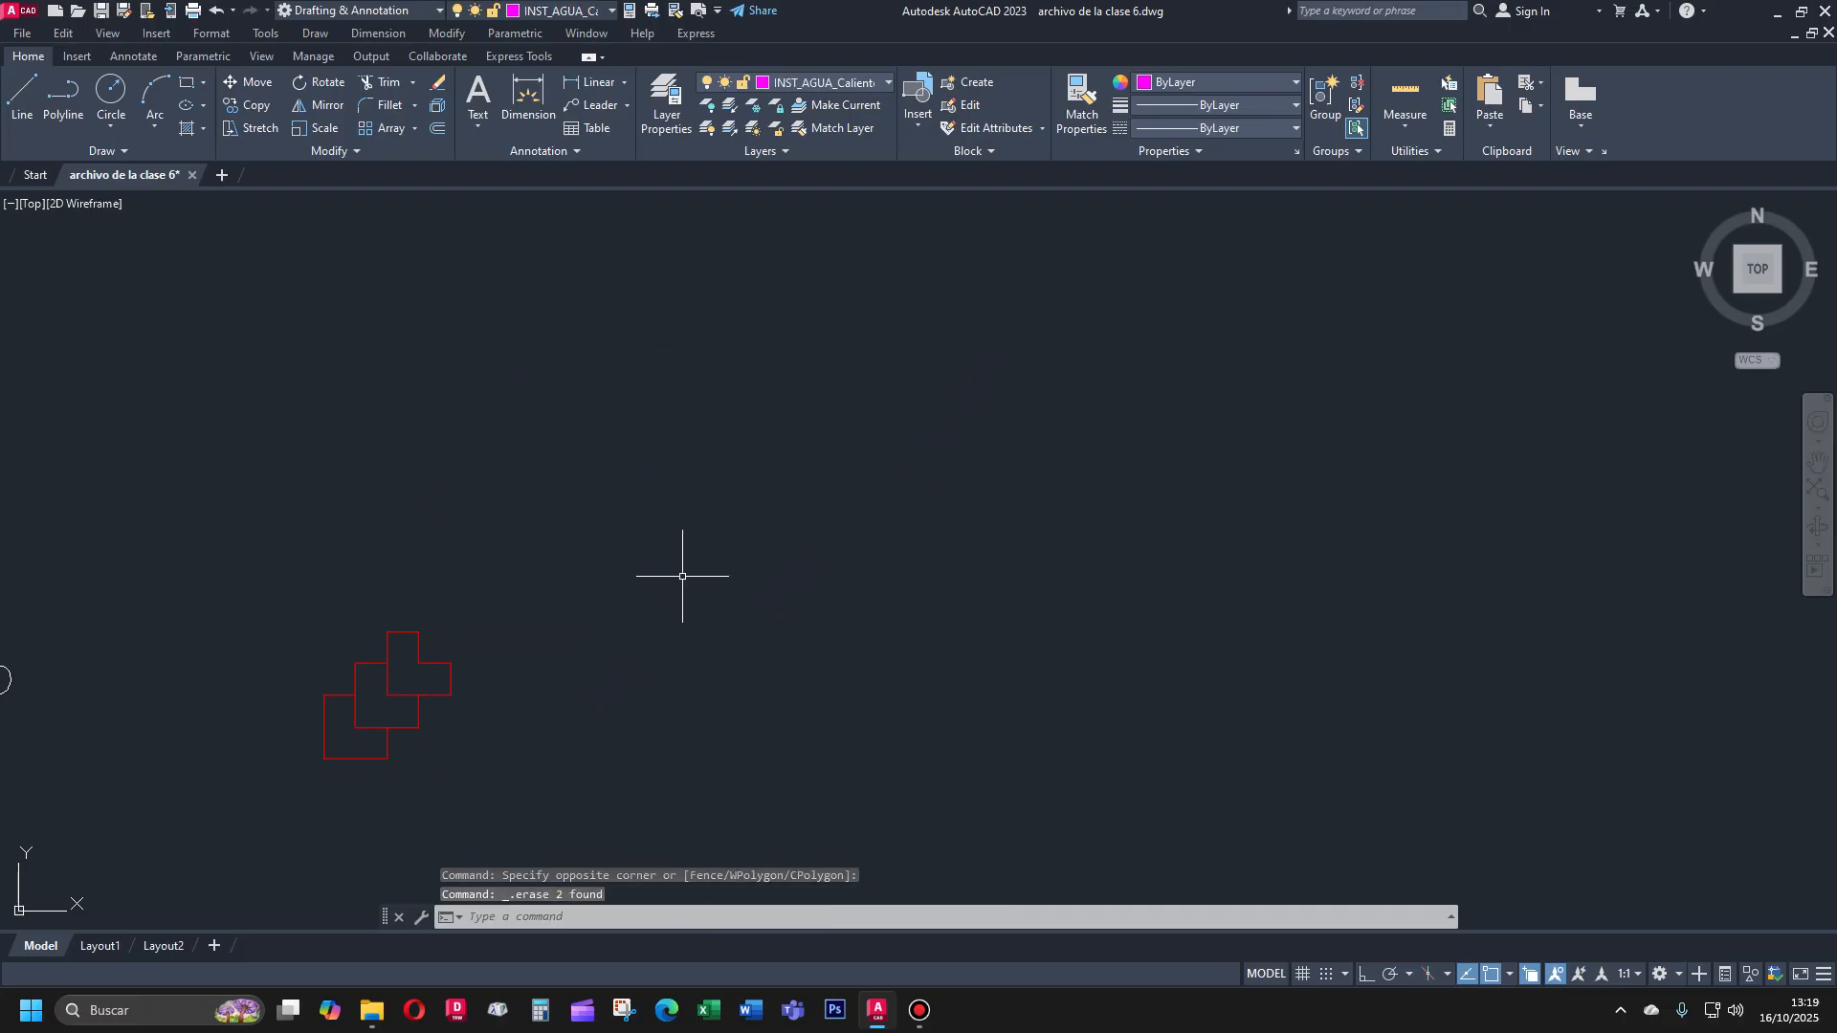
Draw a horizontal line 30 units long with Ortho on, above and beside the staircase of L-shapes
key("F8")
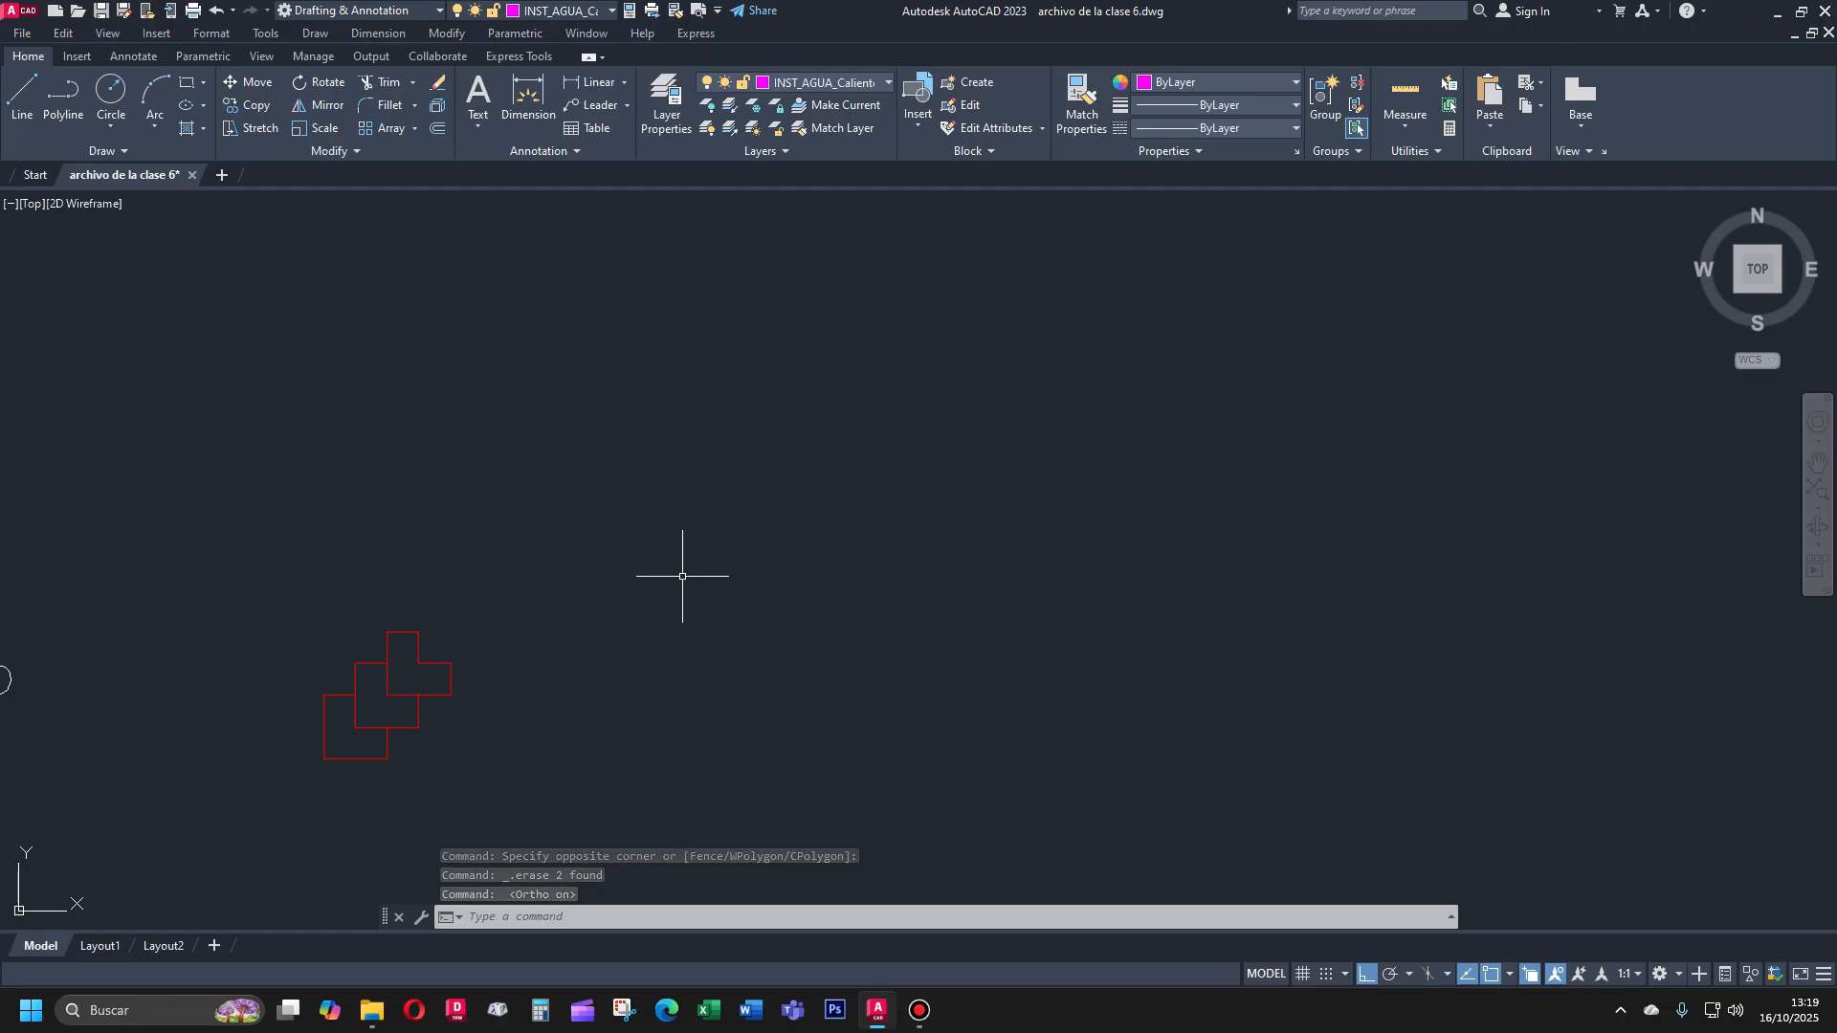
type("l")
key("Return")
left_click(609, 537)
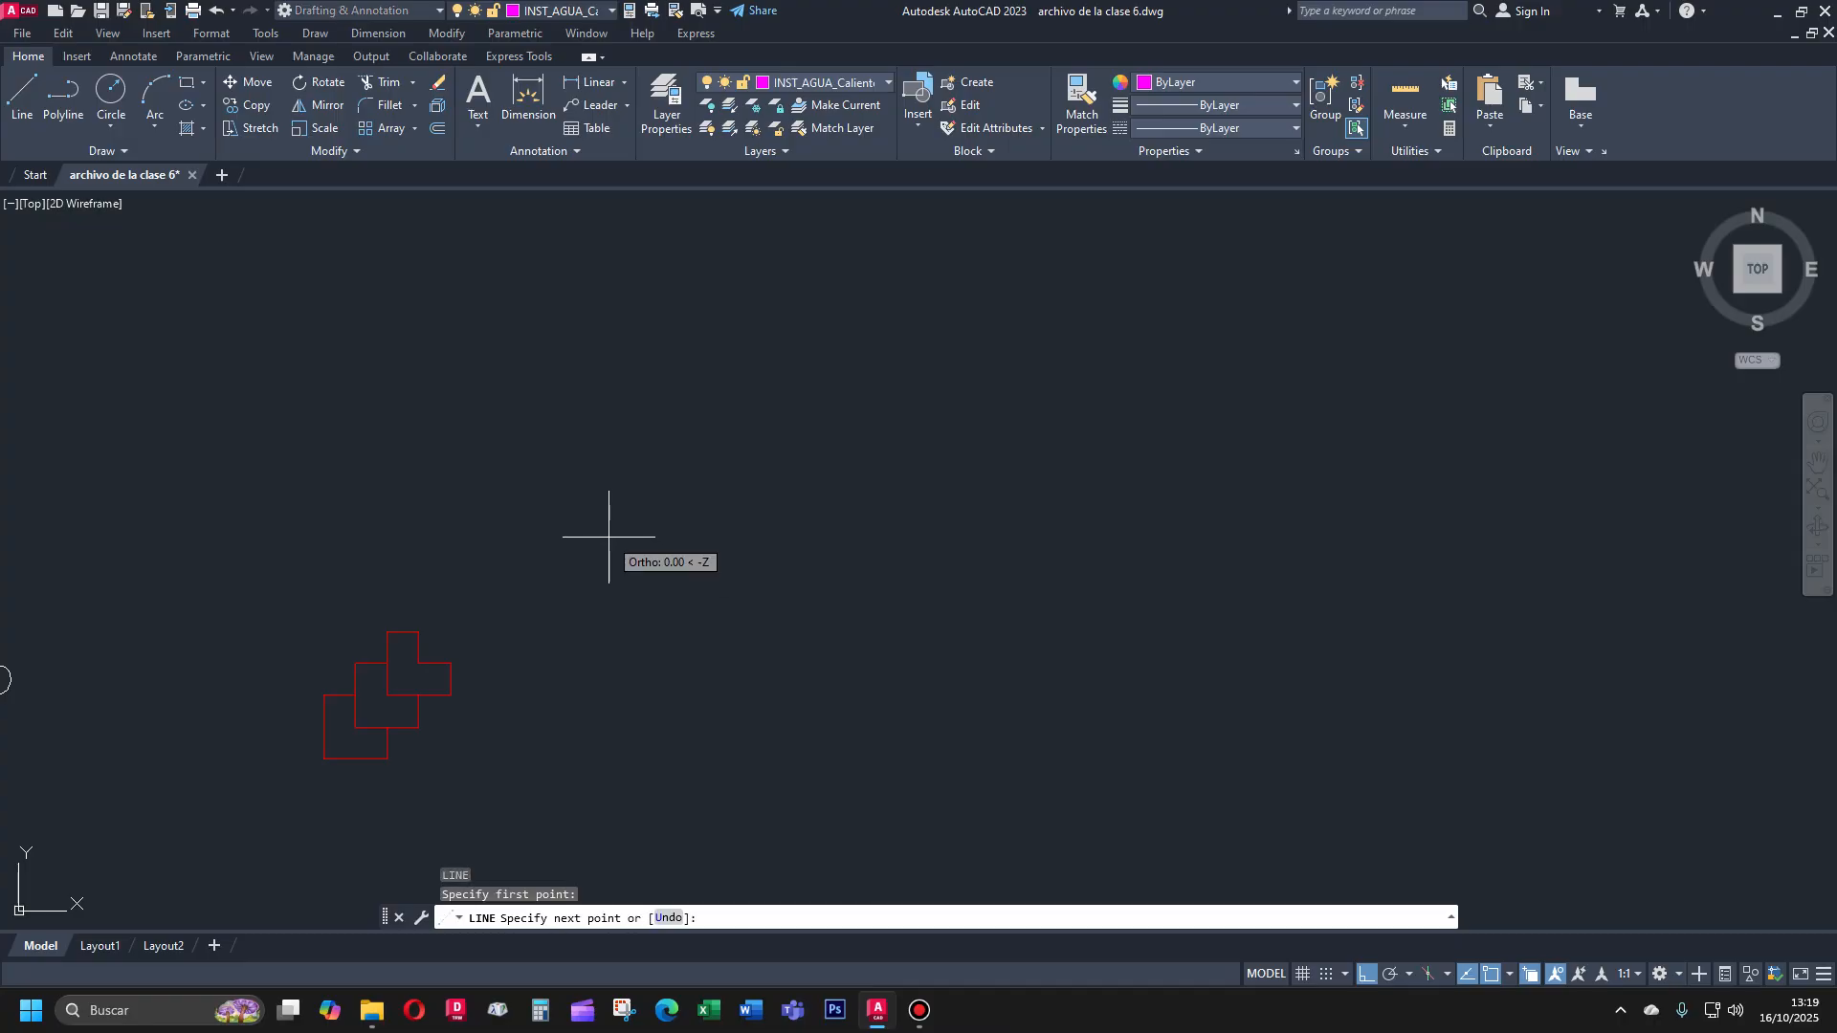
type("30")
key("Return")
key("Escape")
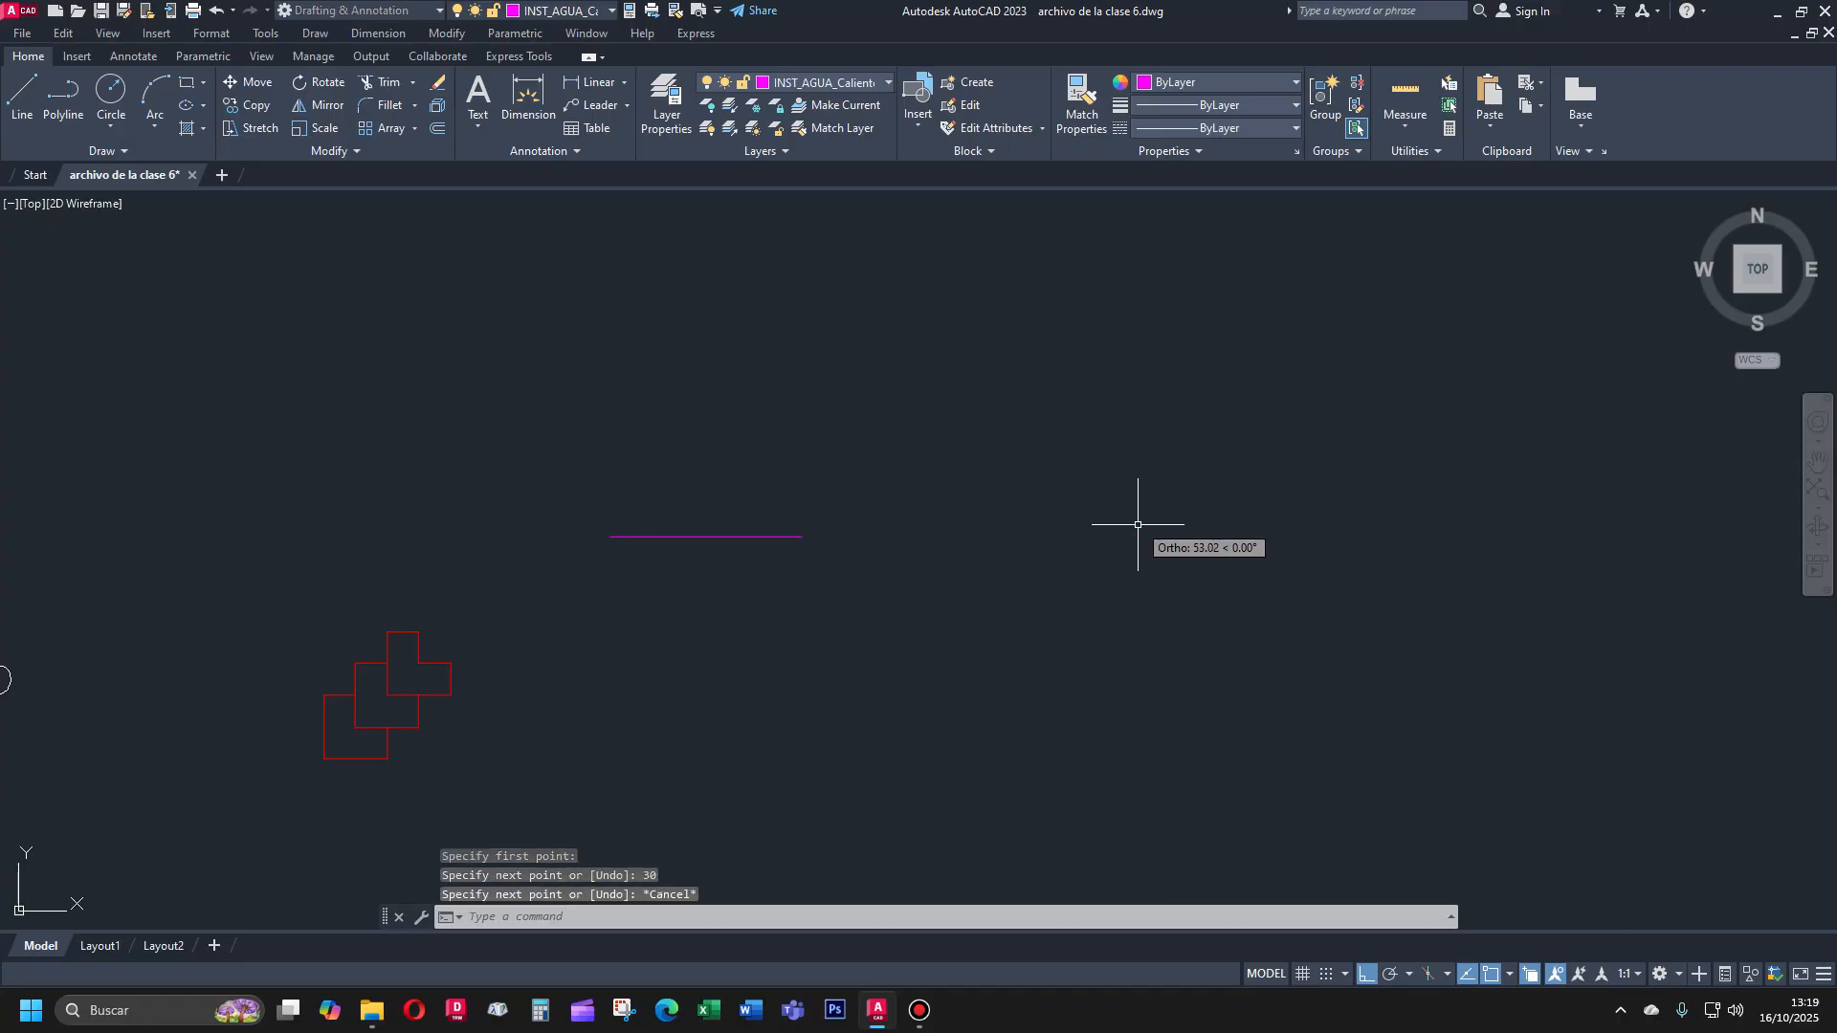
Set the point style to a plain X with a point size of 2, and make layer 0 current
scroll(644, 533, "up", 6)
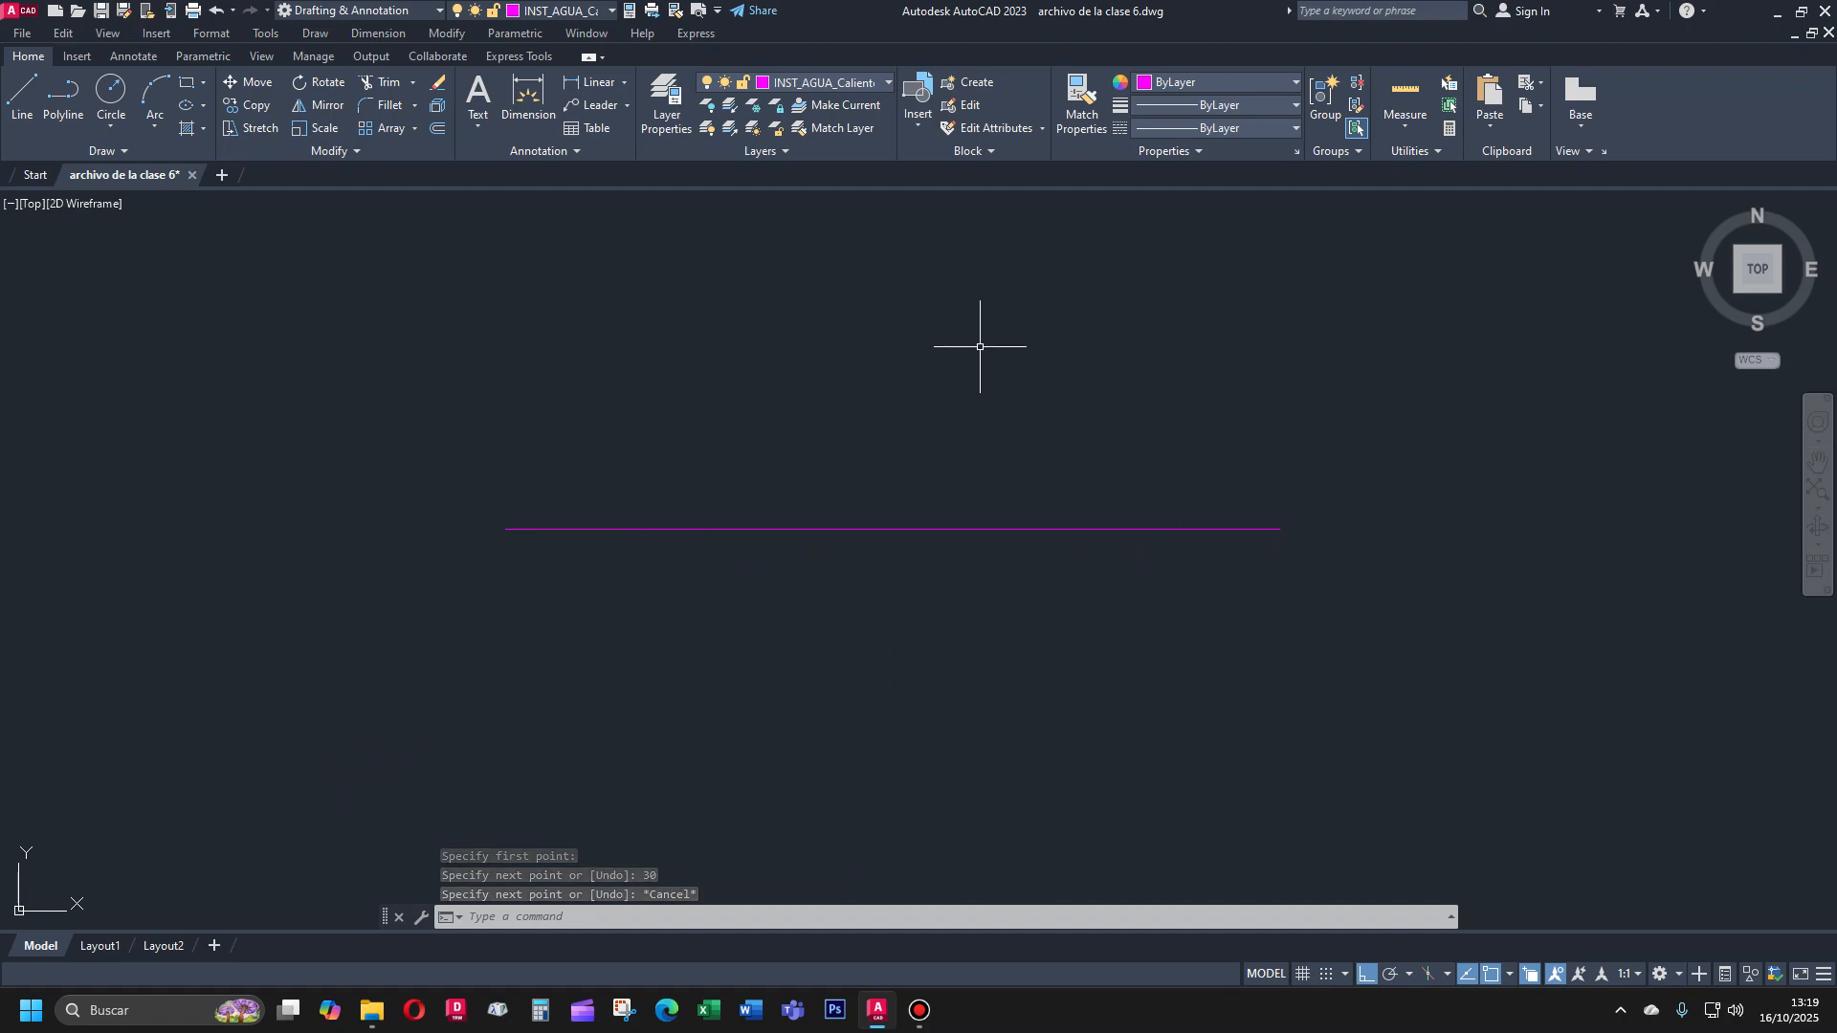
left_click(1435, 153)
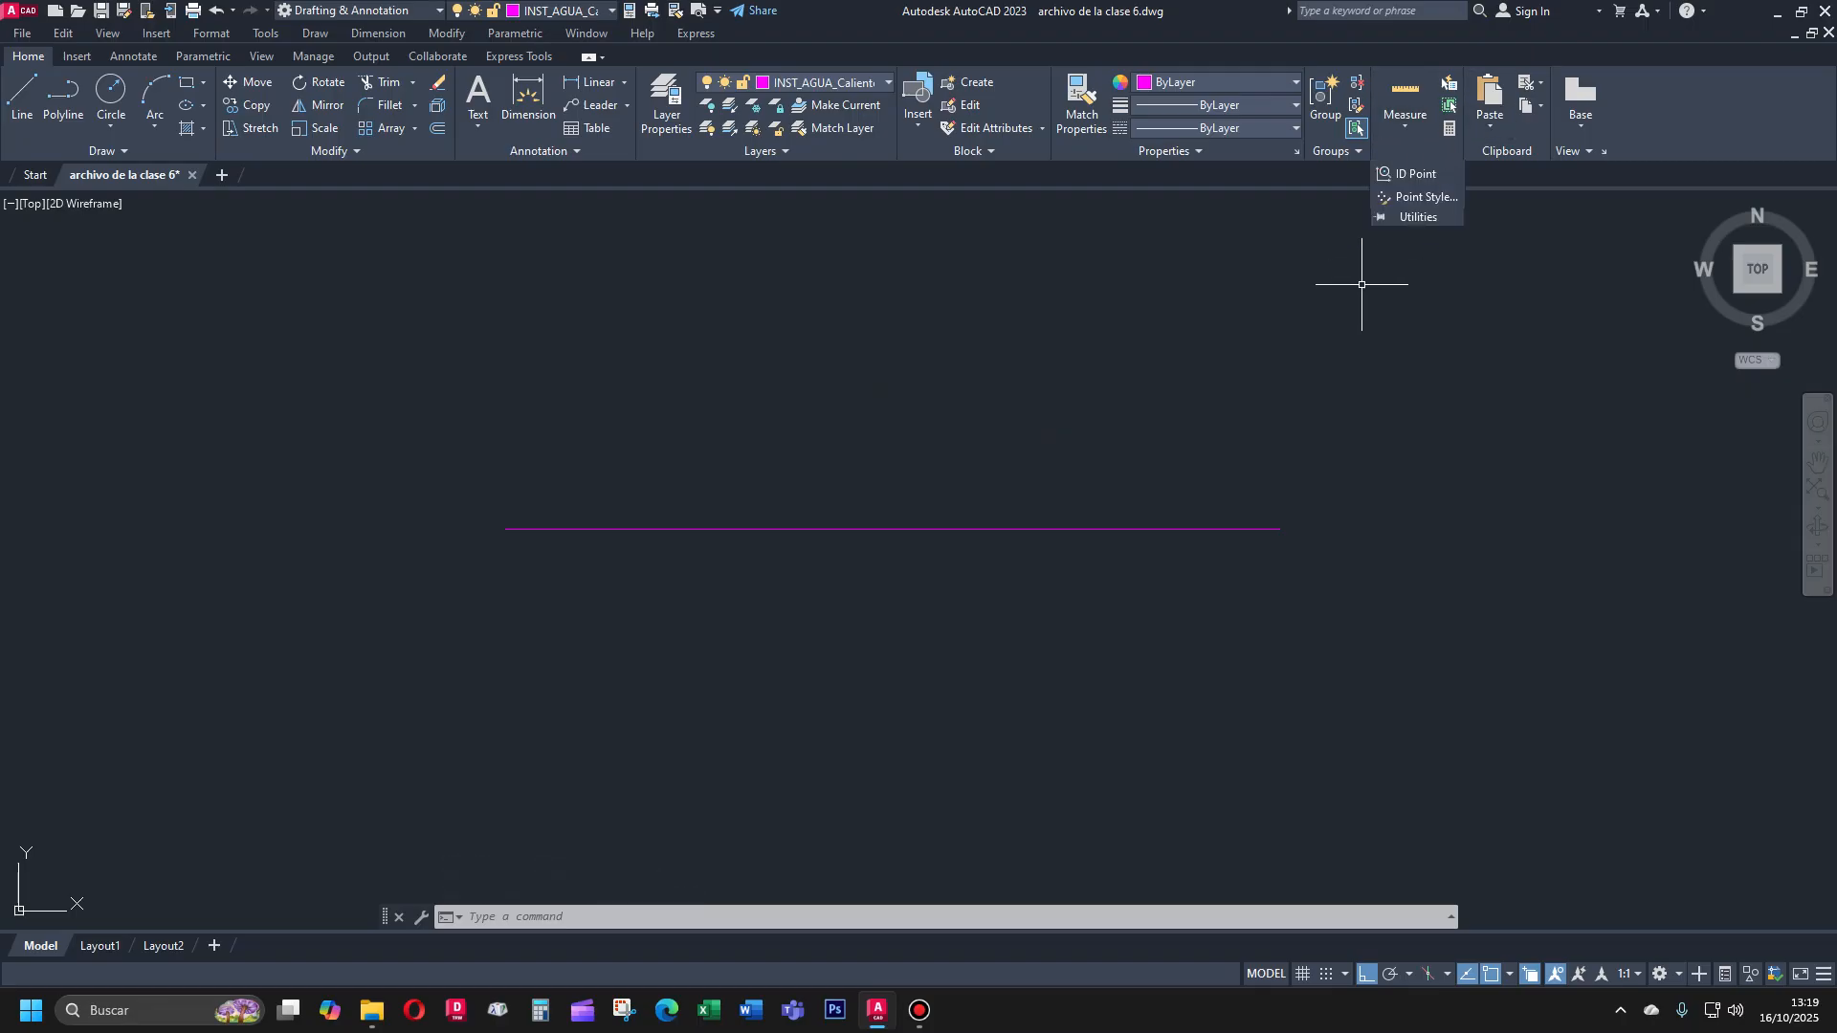
left_click(1422, 196)
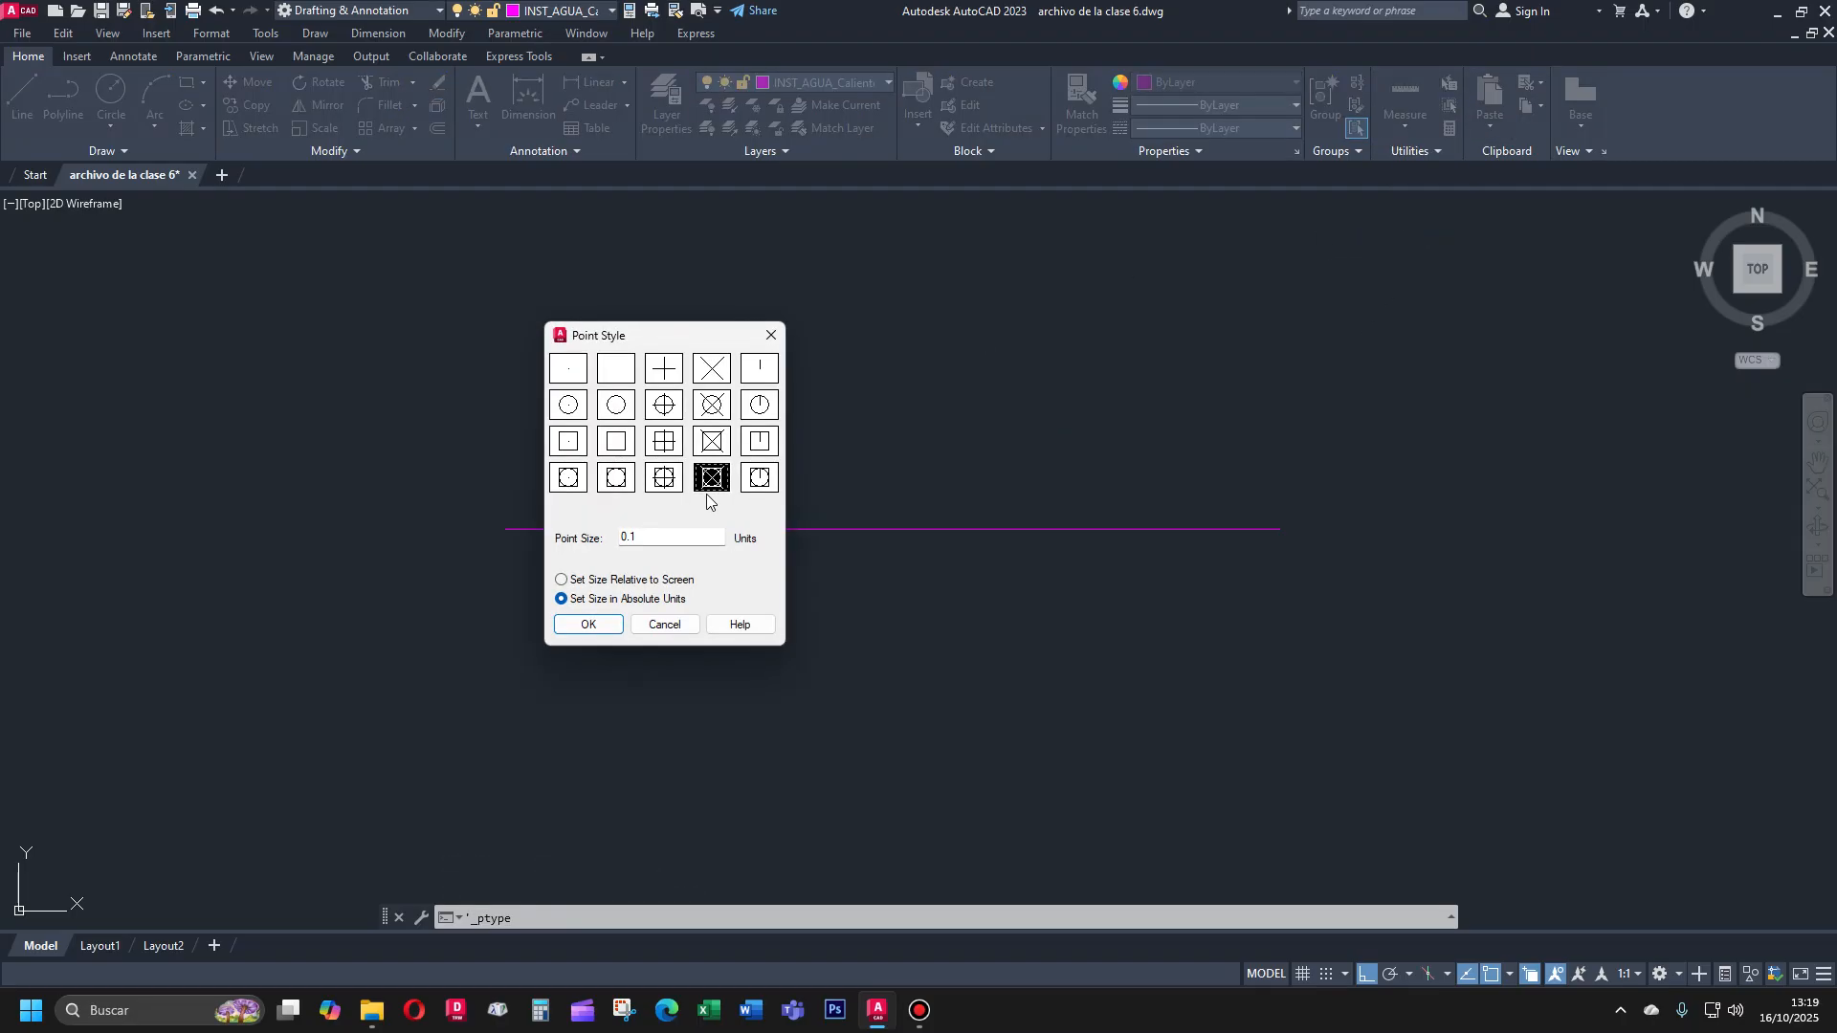
left_click(711, 369)
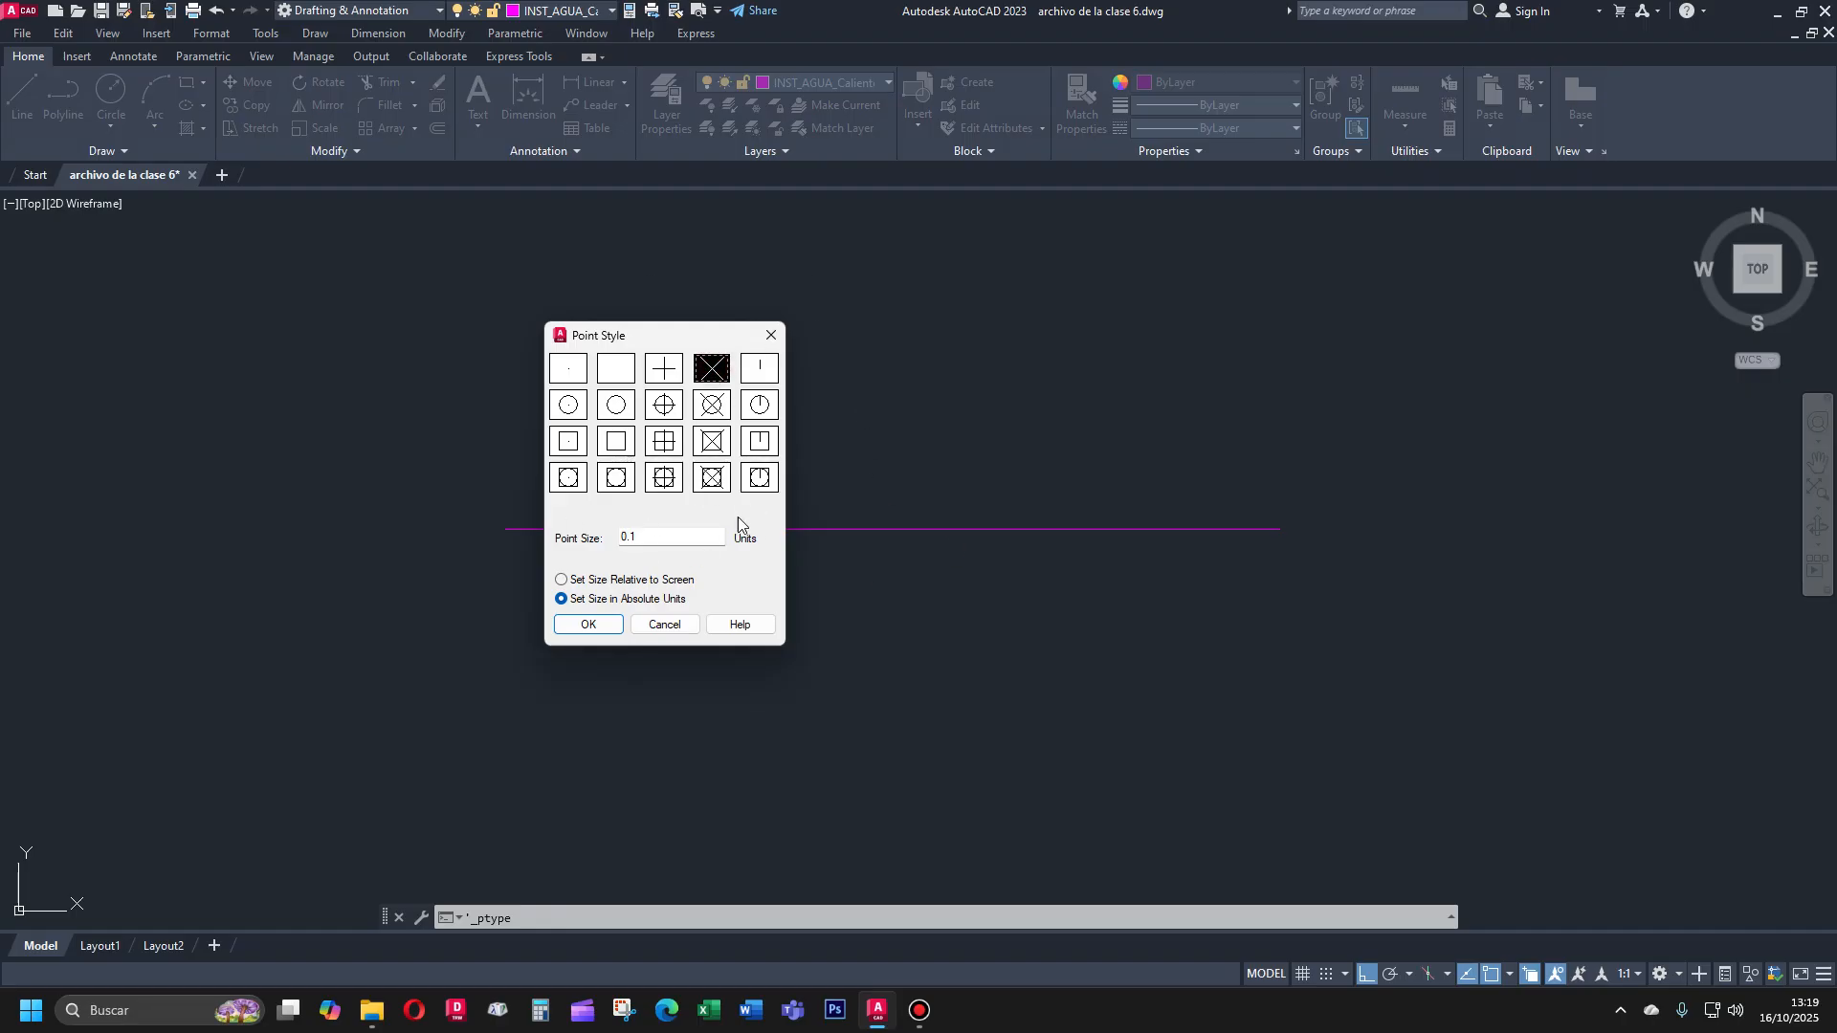
left_click(637, 543)
type("2")
left_click(585, 624)
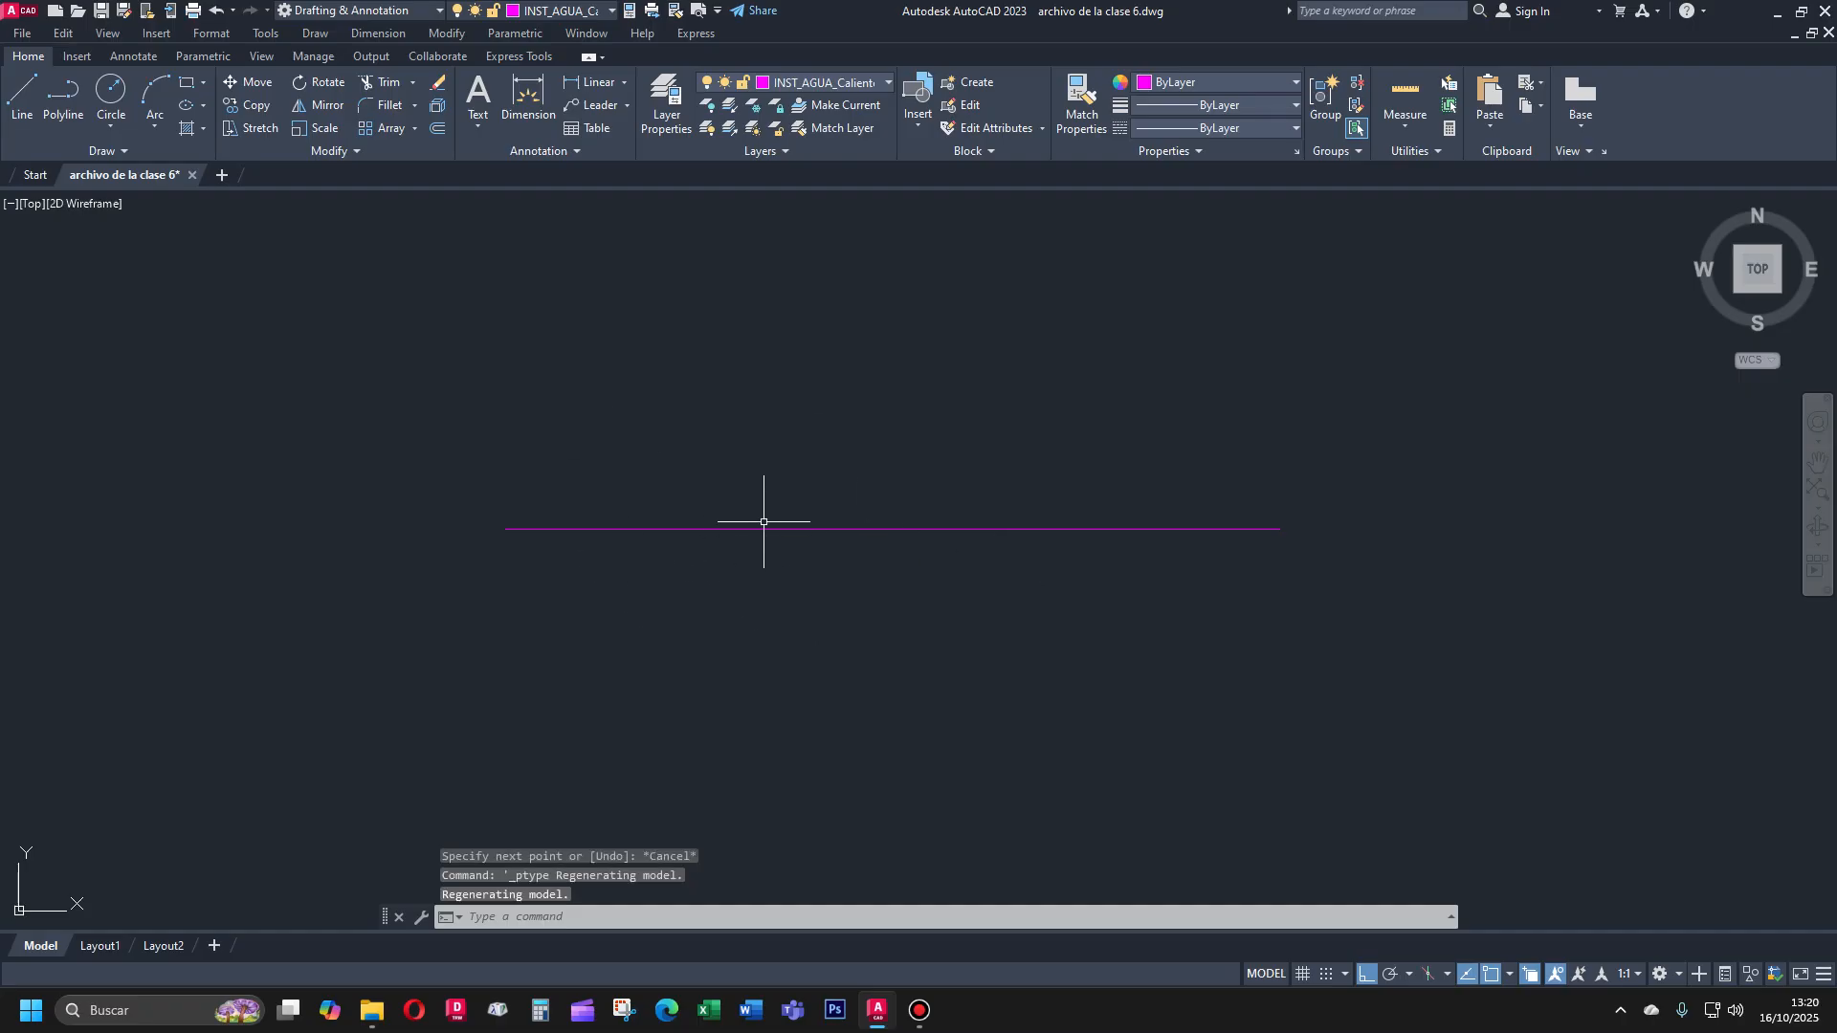
left_click(888, 82)
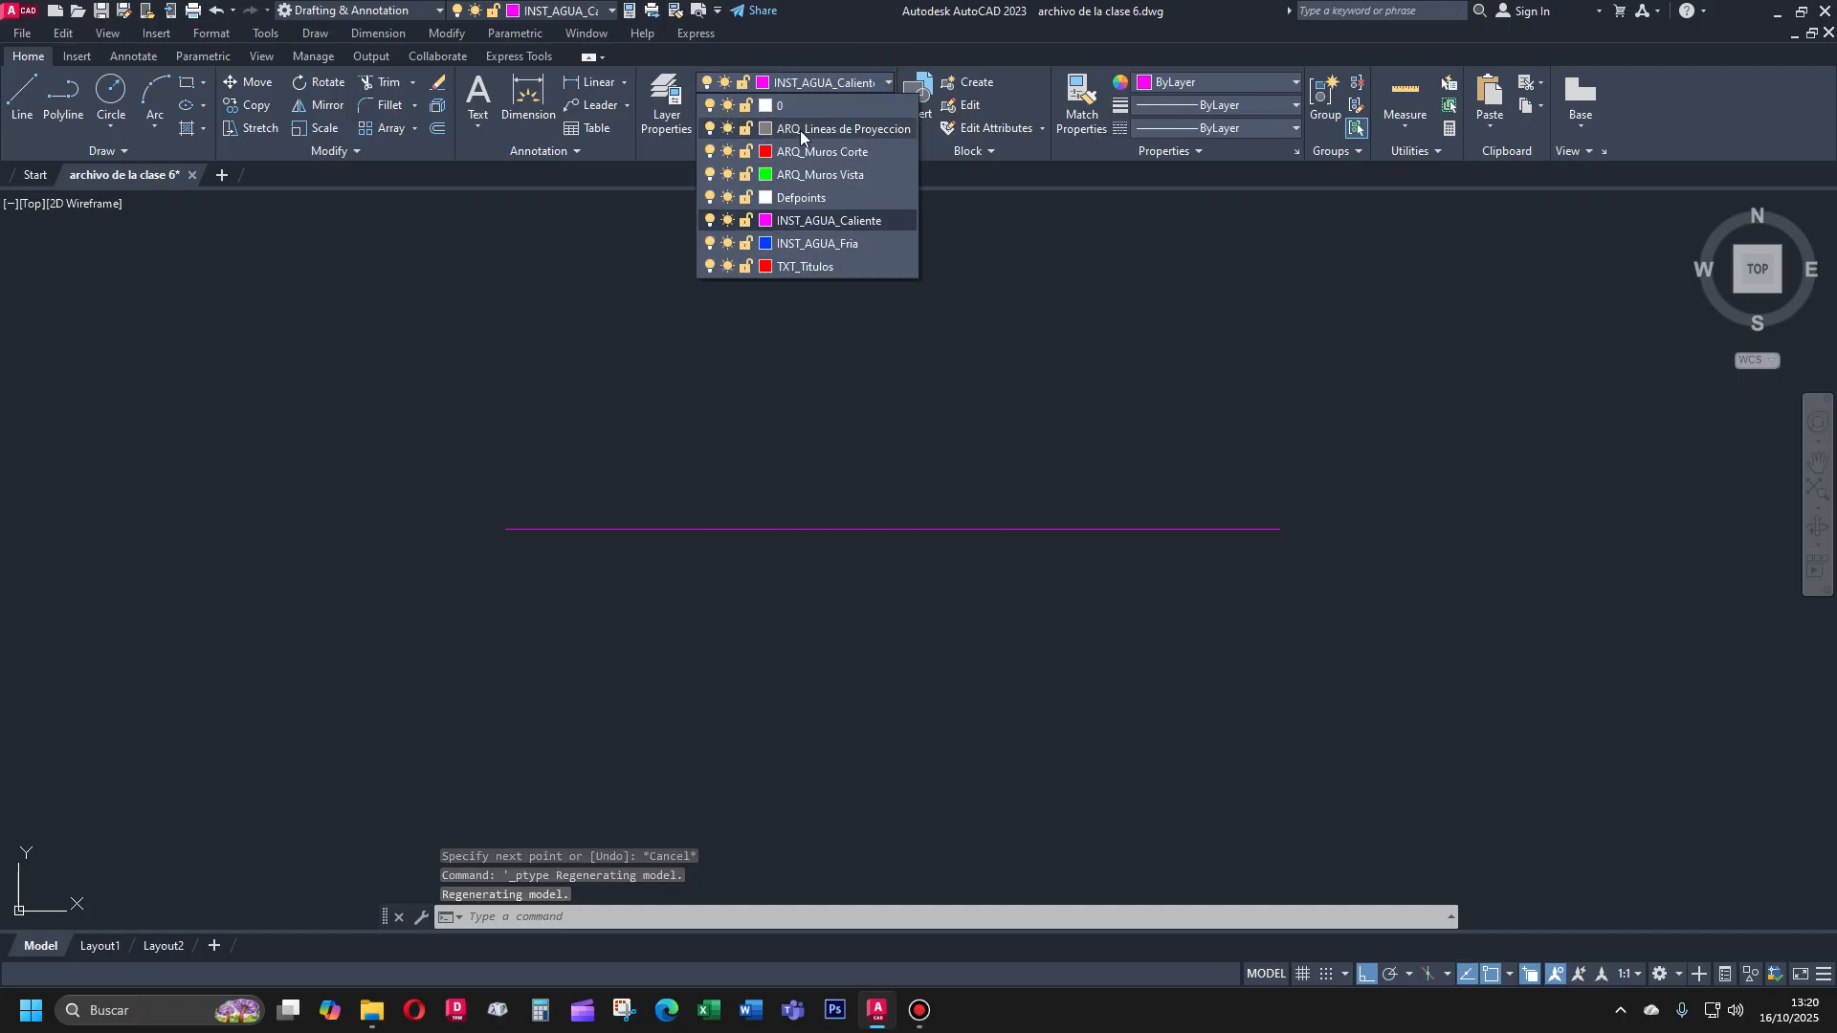
left_click(800, 108)
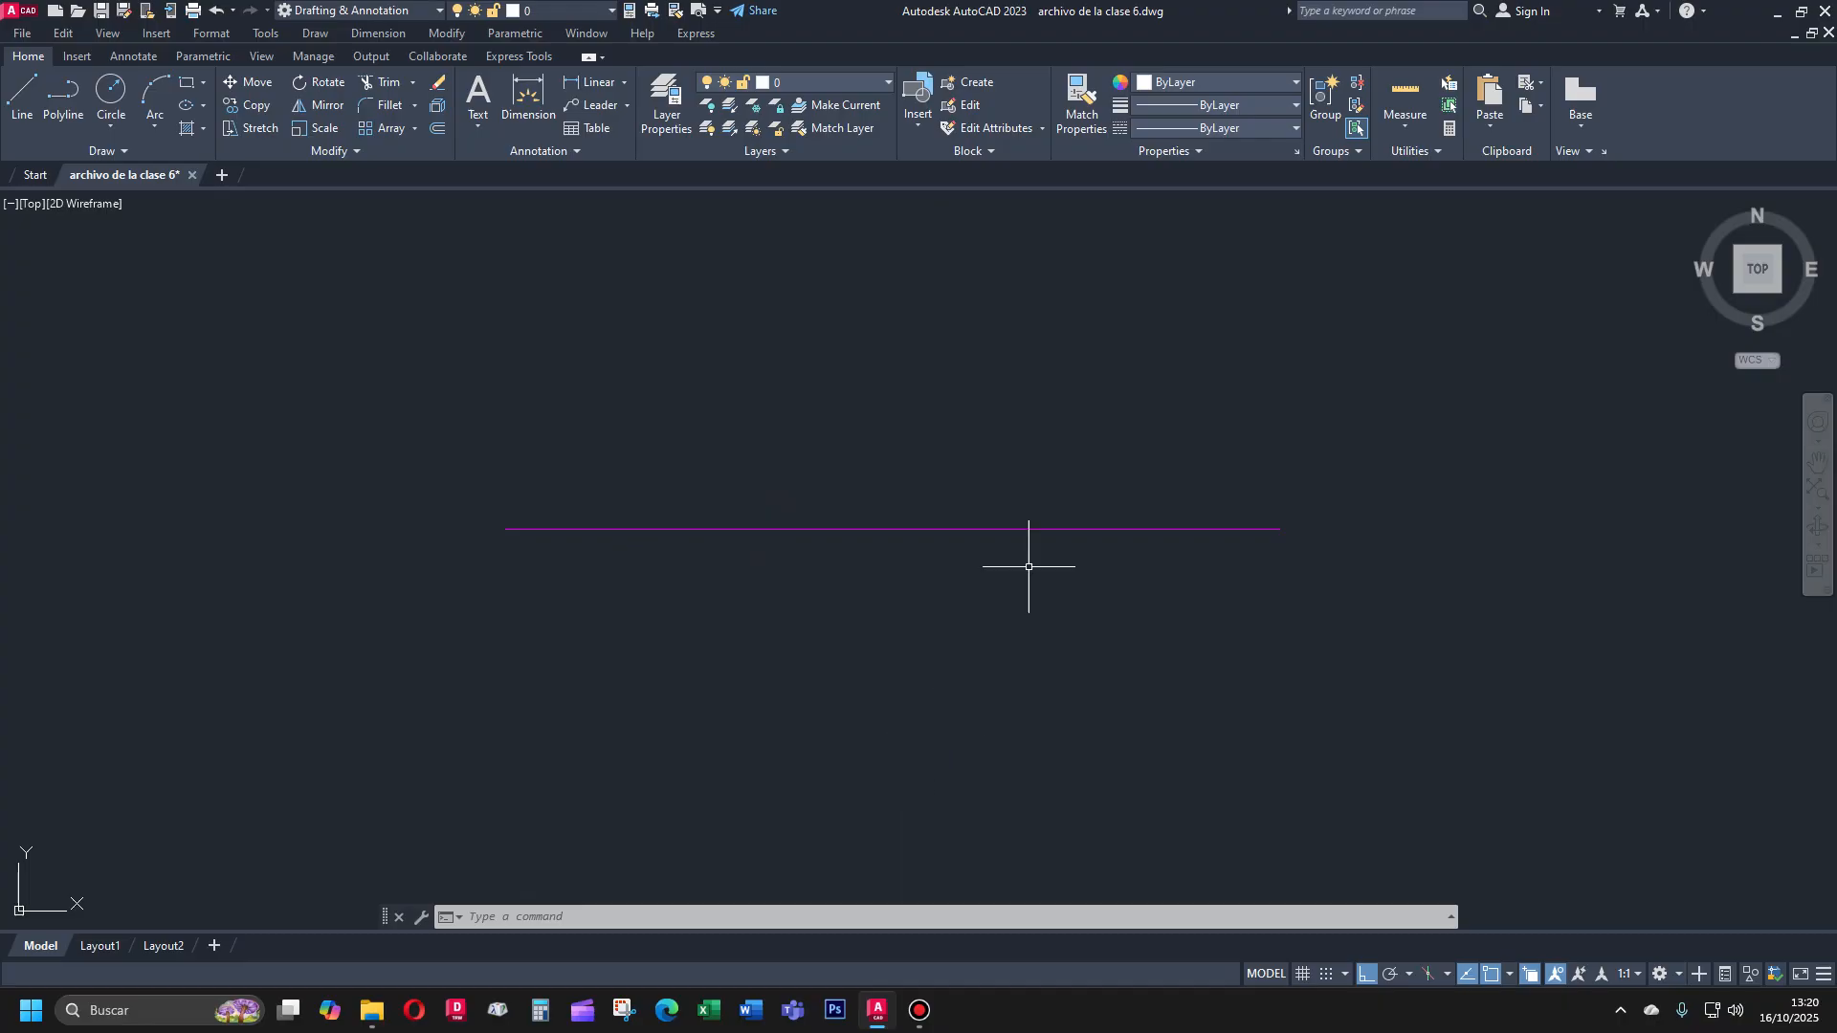
Calculate 30 divided by 7 in the Windows calculator for the horizontal line, then close it and clear the line's selection
left_click(949, 529)
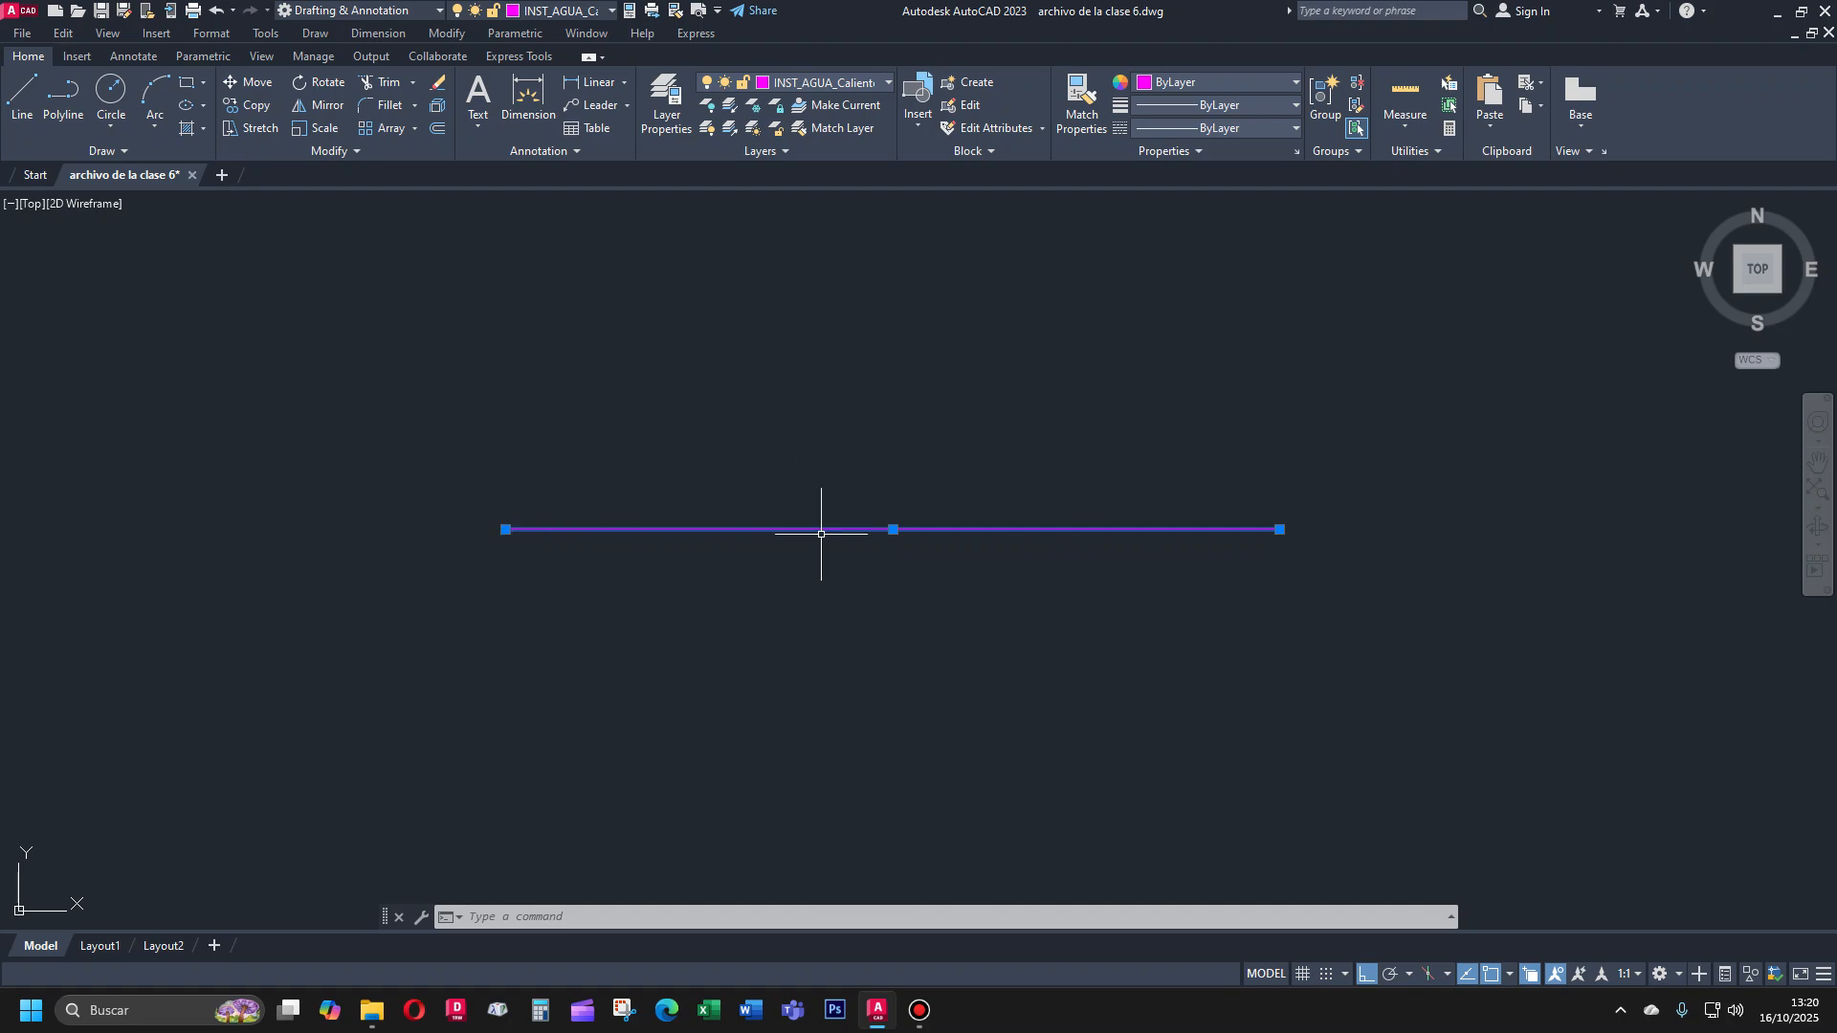
mouse_move(1279, 529)
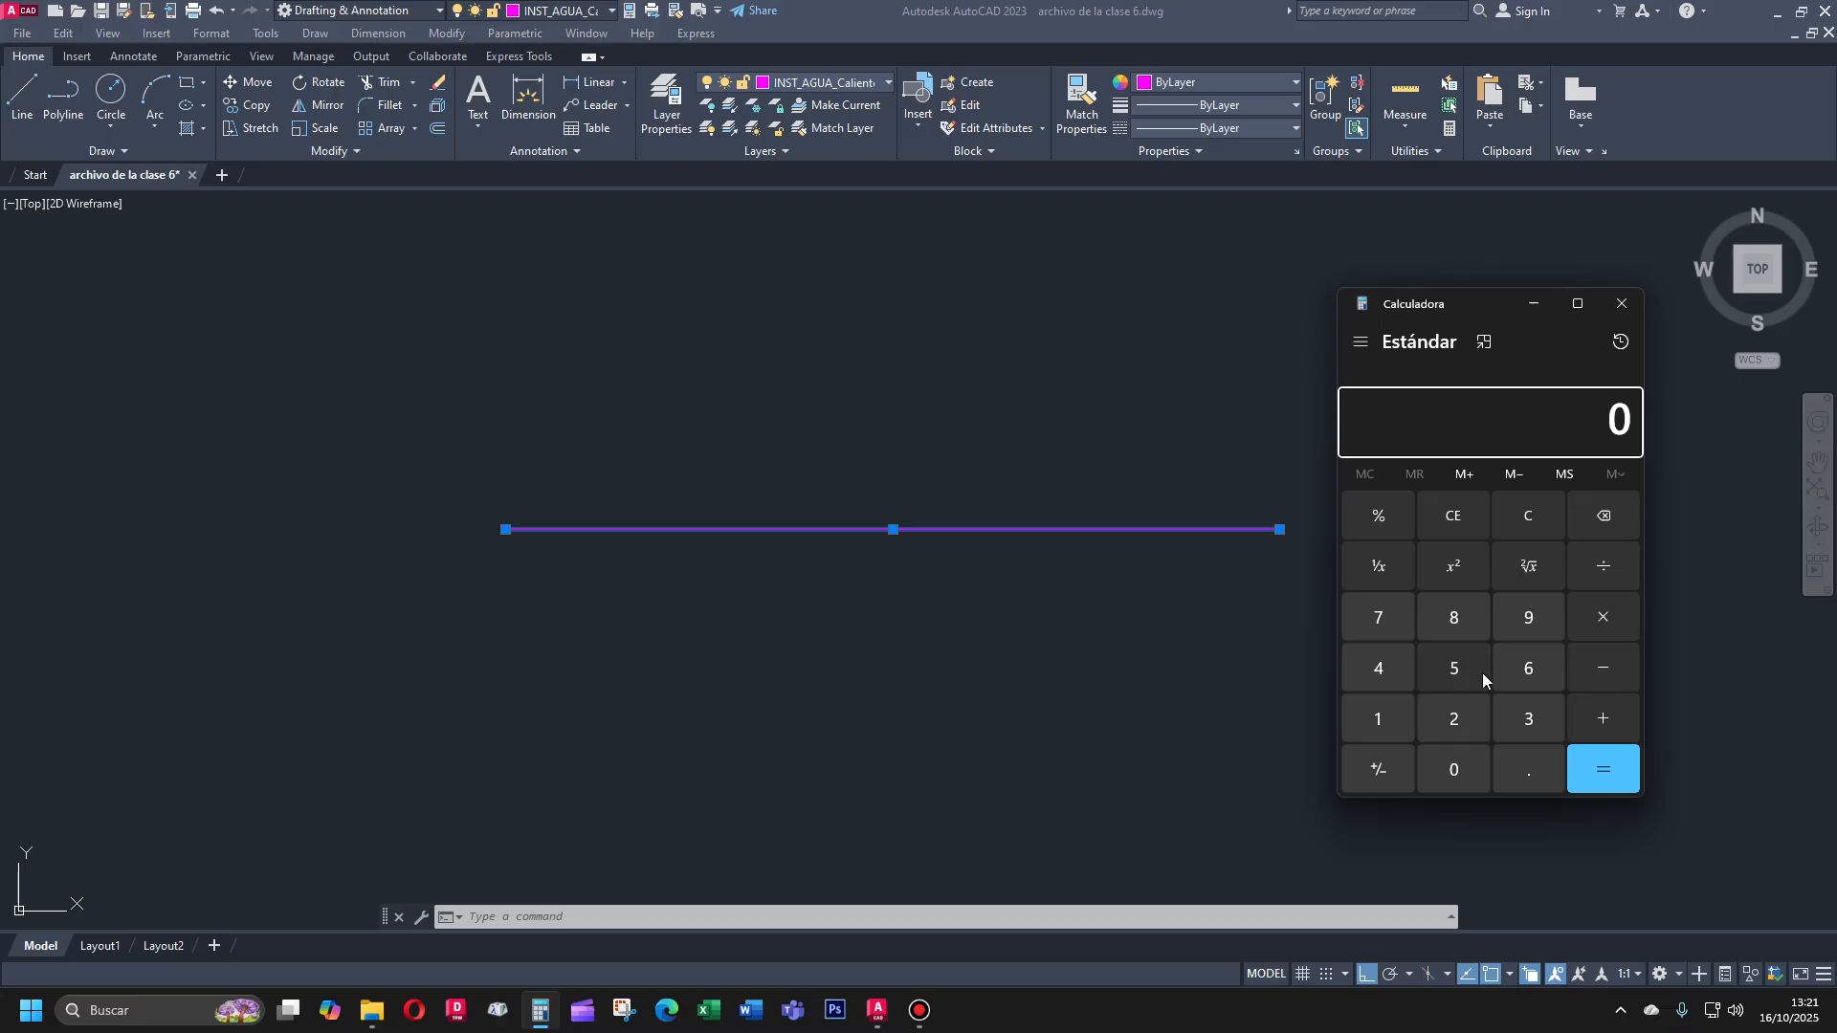
left_click(1530, 710)
left_click(1445, 775)
left_click(1607, 574)
left_click(1382, 620)
left_click(1598, 765)
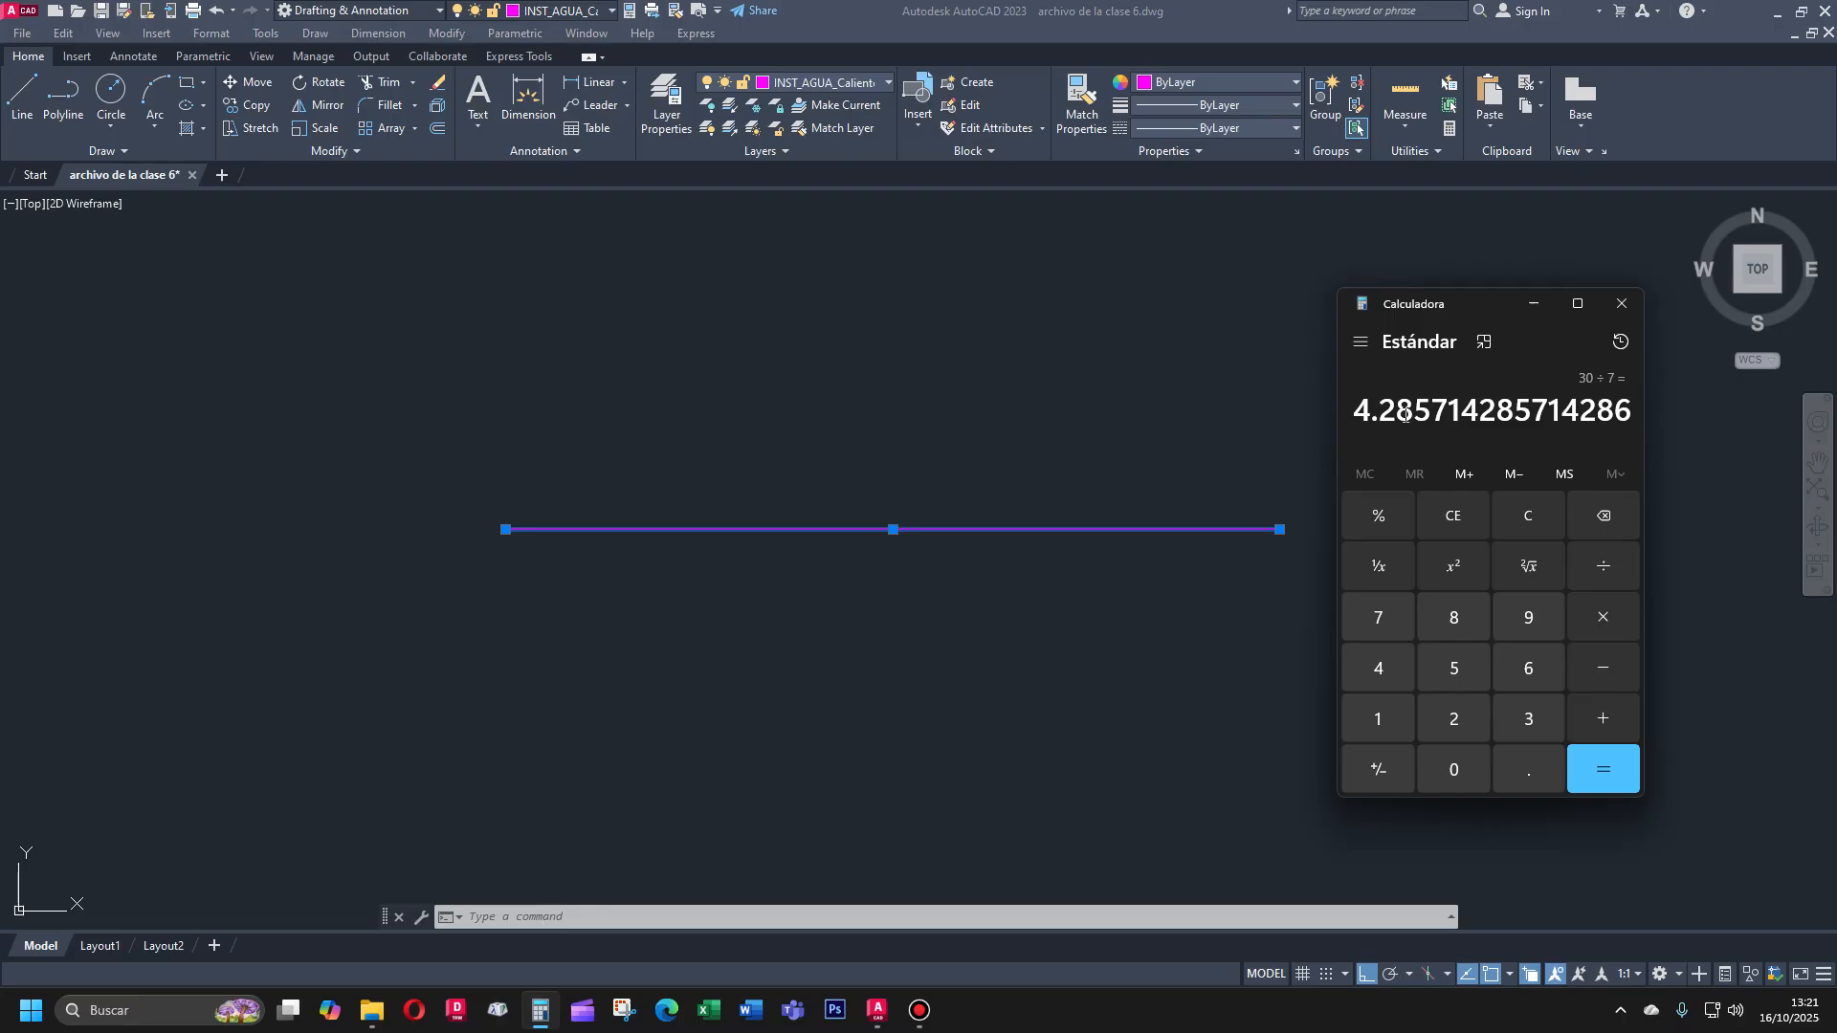
left_click_drag(1355, 409, 1657, 406)
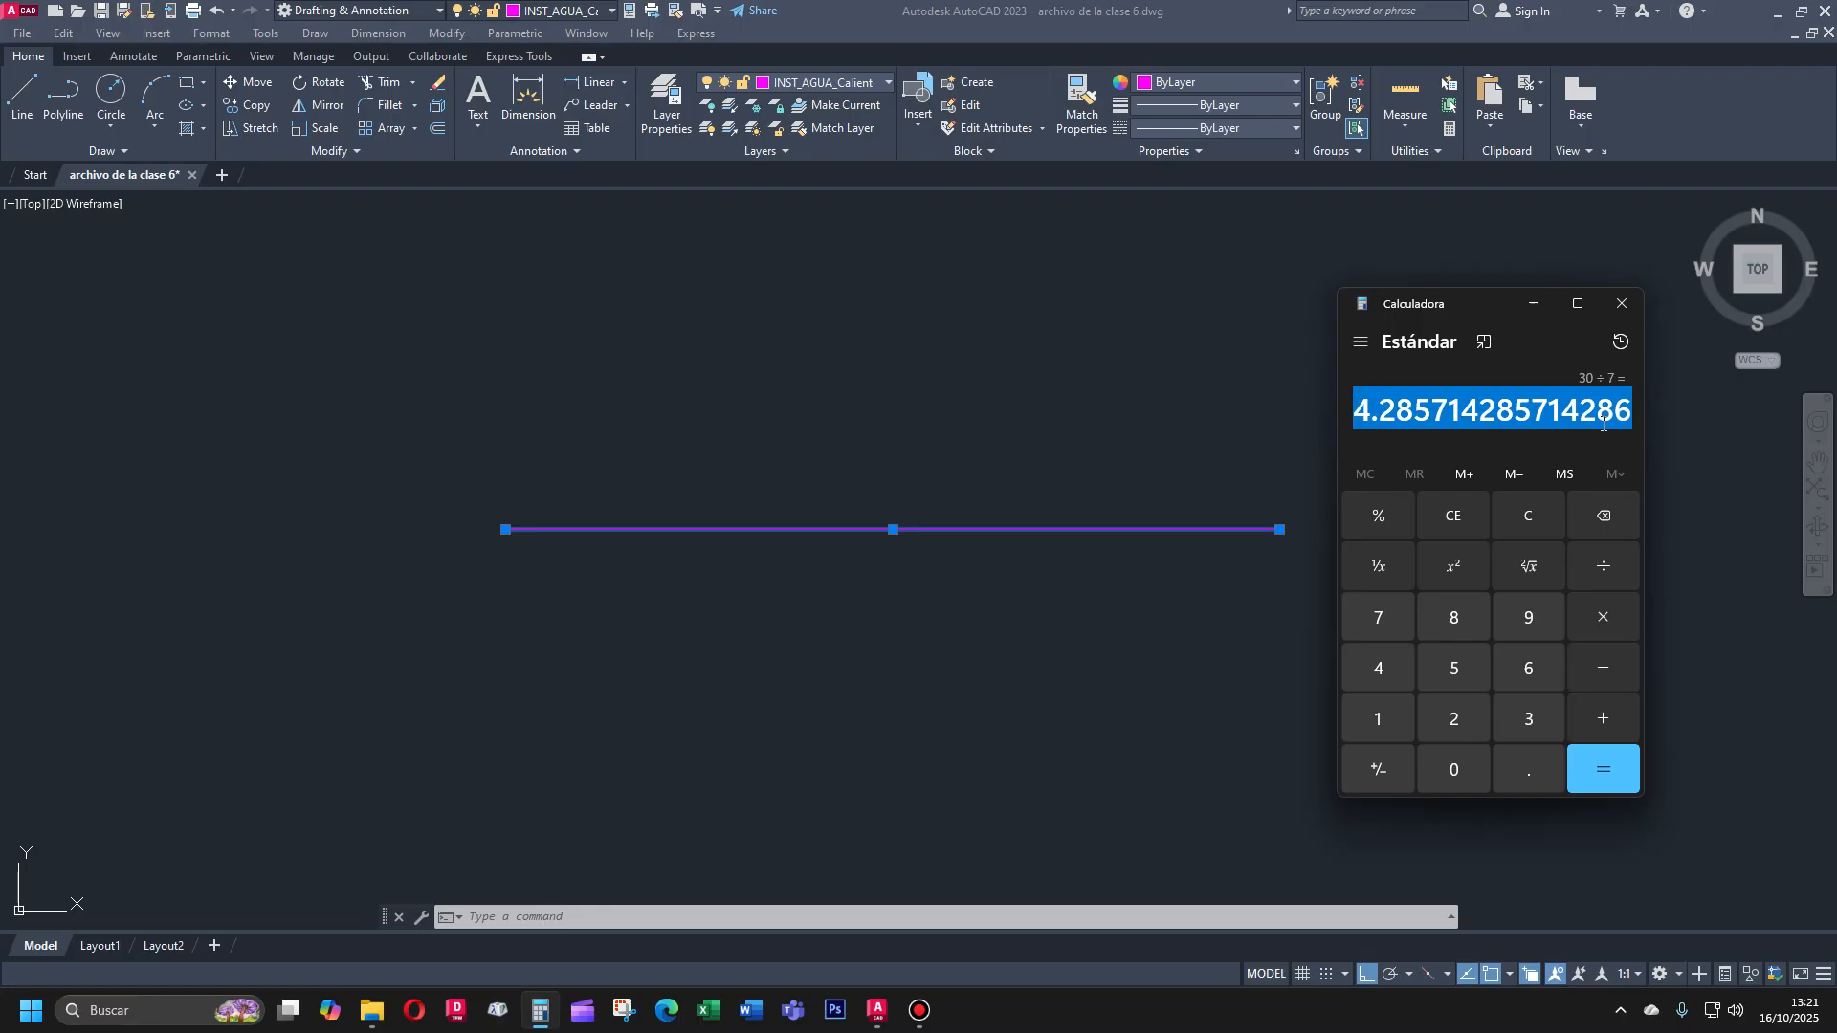
left_click(1617, 306)
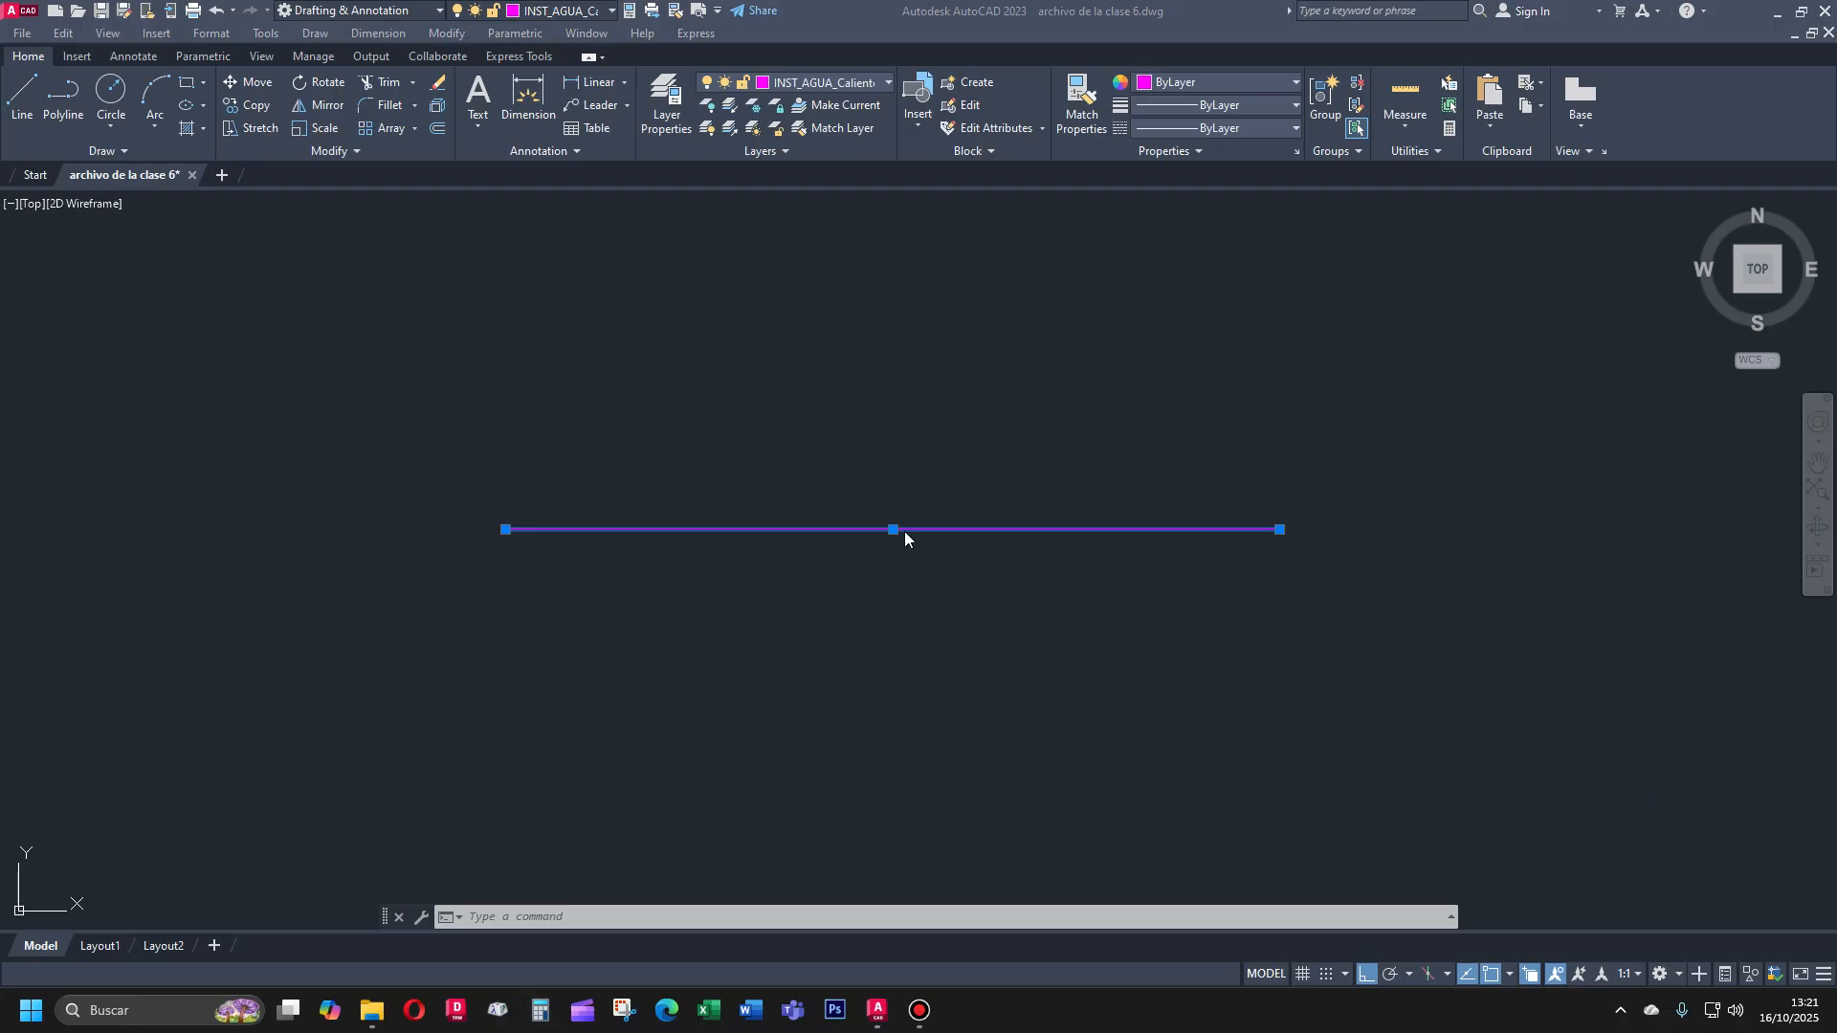
left_click(840, 533)
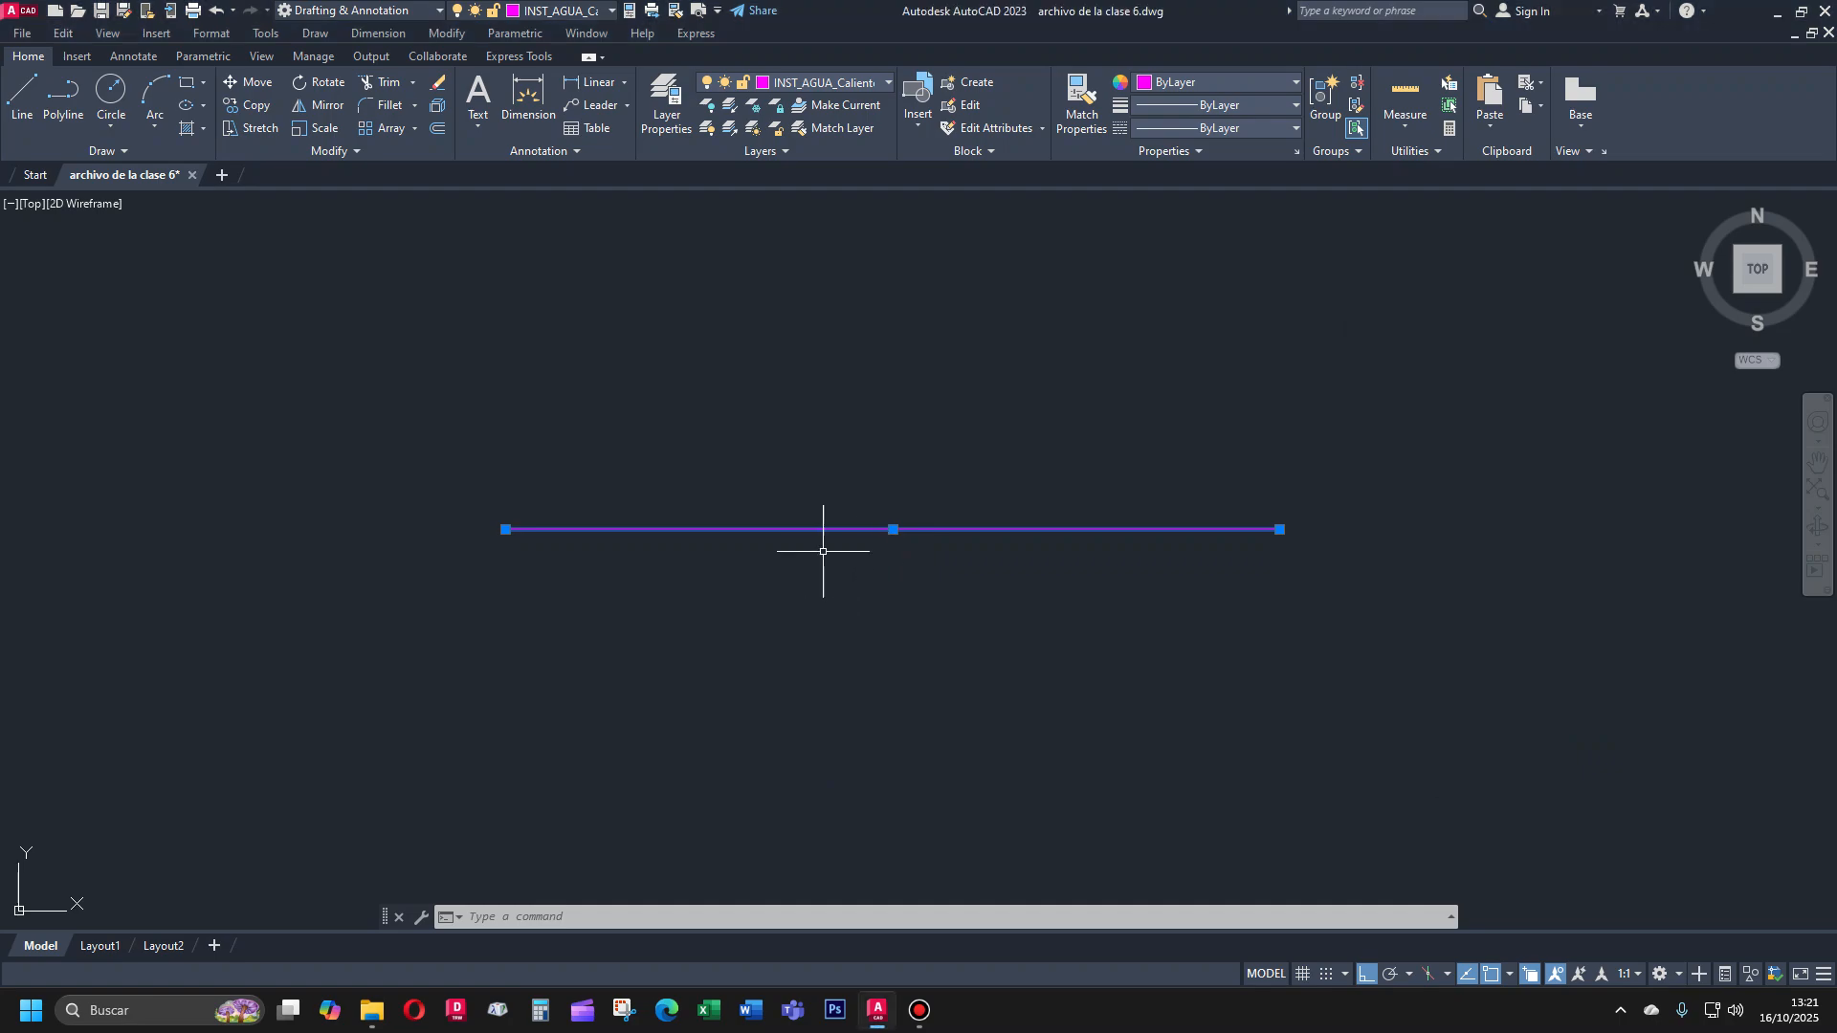
key("Escape")
key("Escape")
Draw a vertical line upward from the left endpoint of the horizontal line
left_click(737, 646)
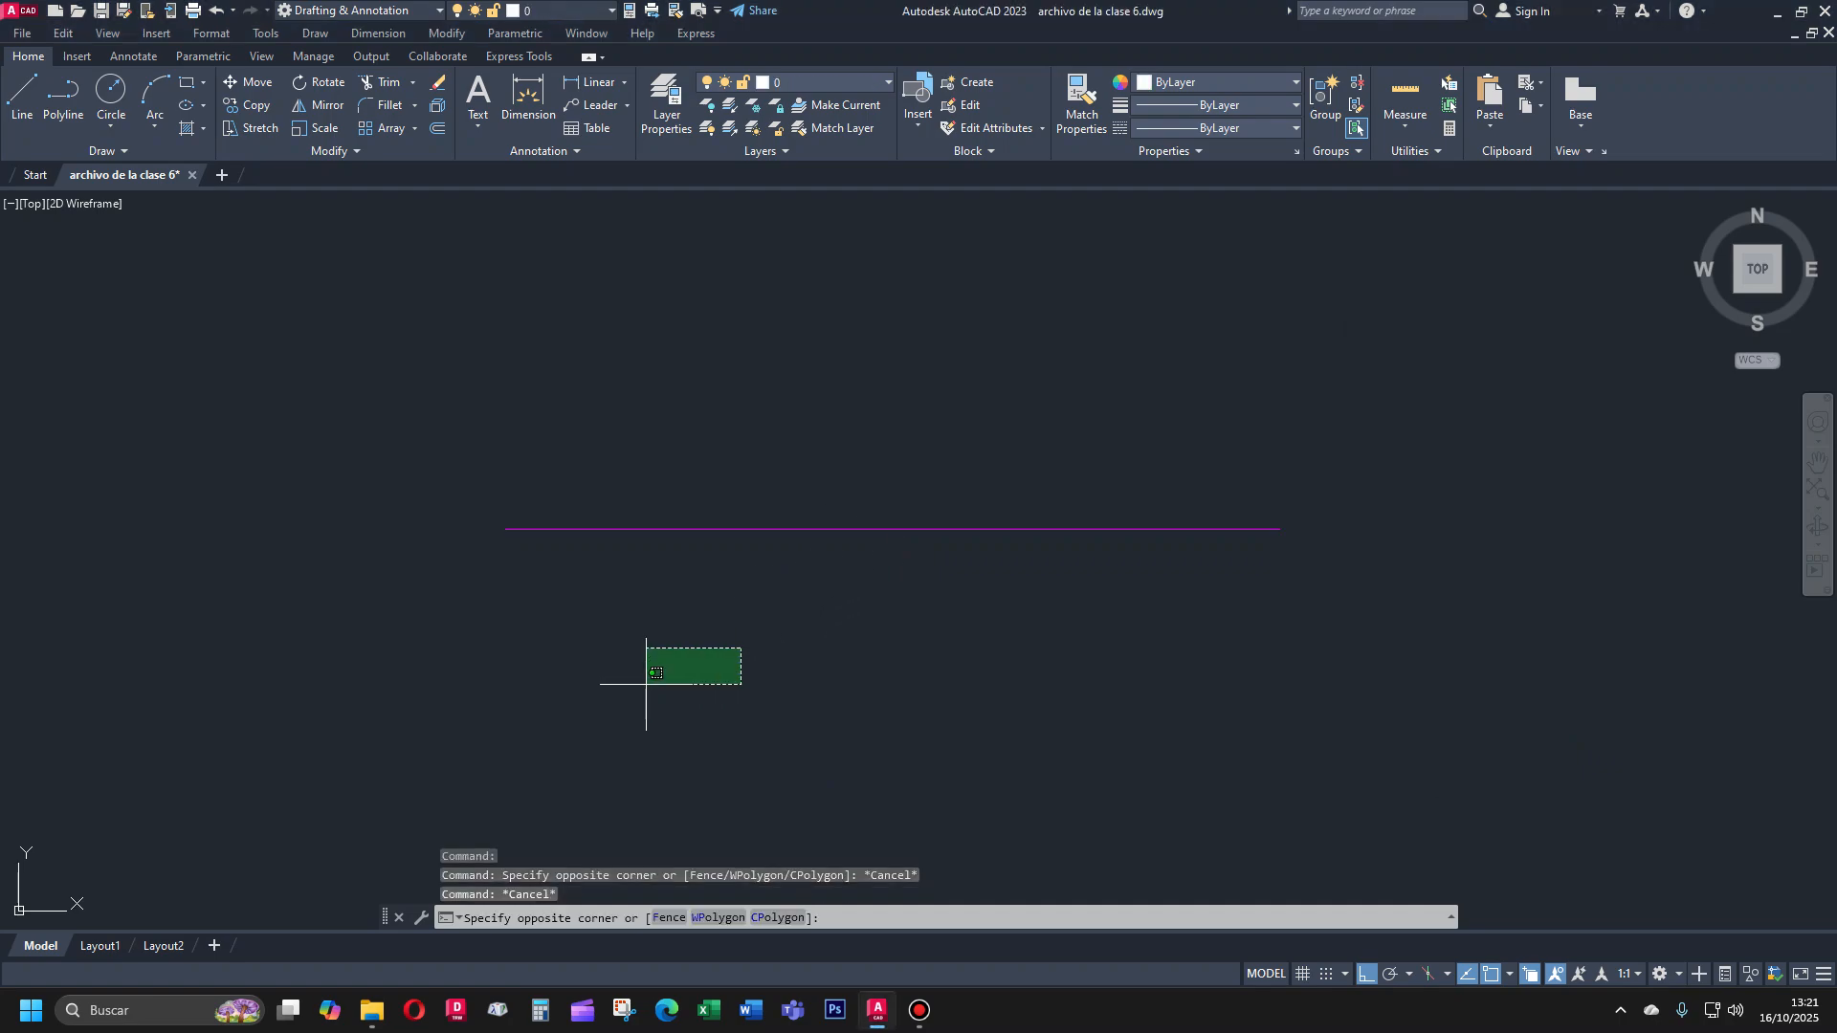
key("Escape")
type("l")
key("Return")
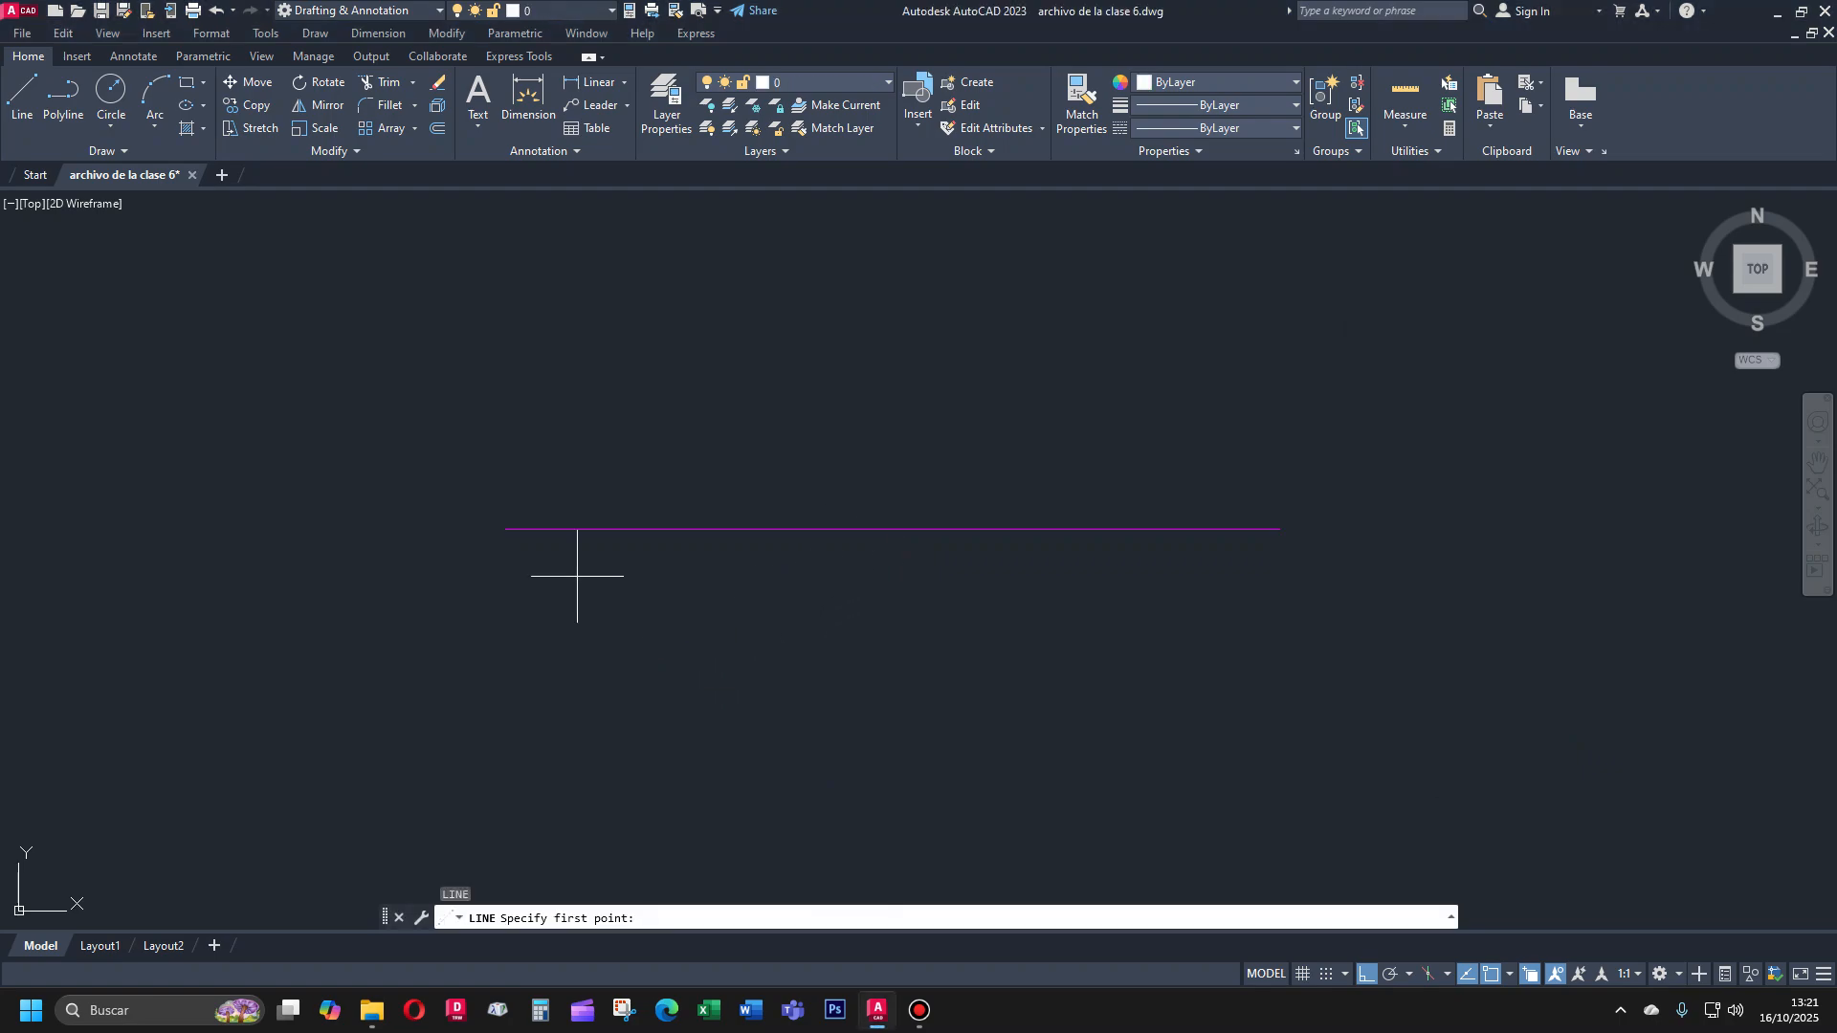
left_click(506, 529)
left_click(505, 257)
key("Escape")
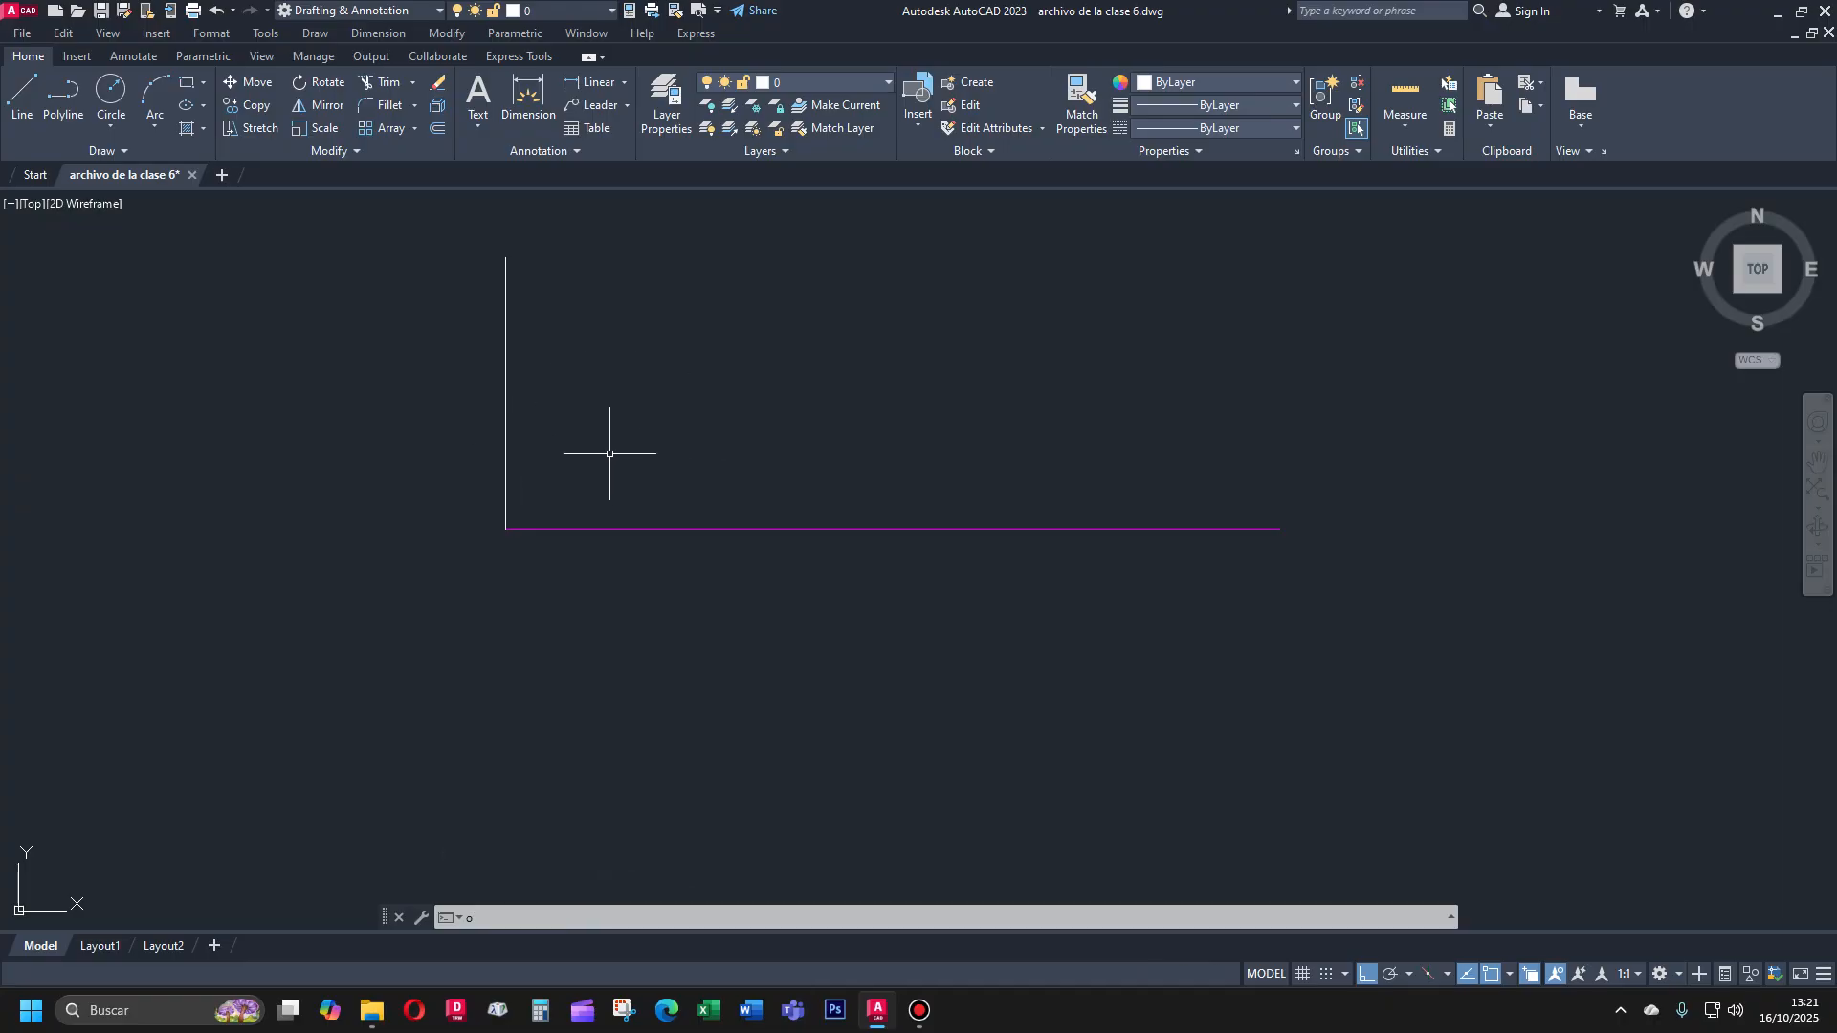
type("o")
key("Return")
key("Escape")
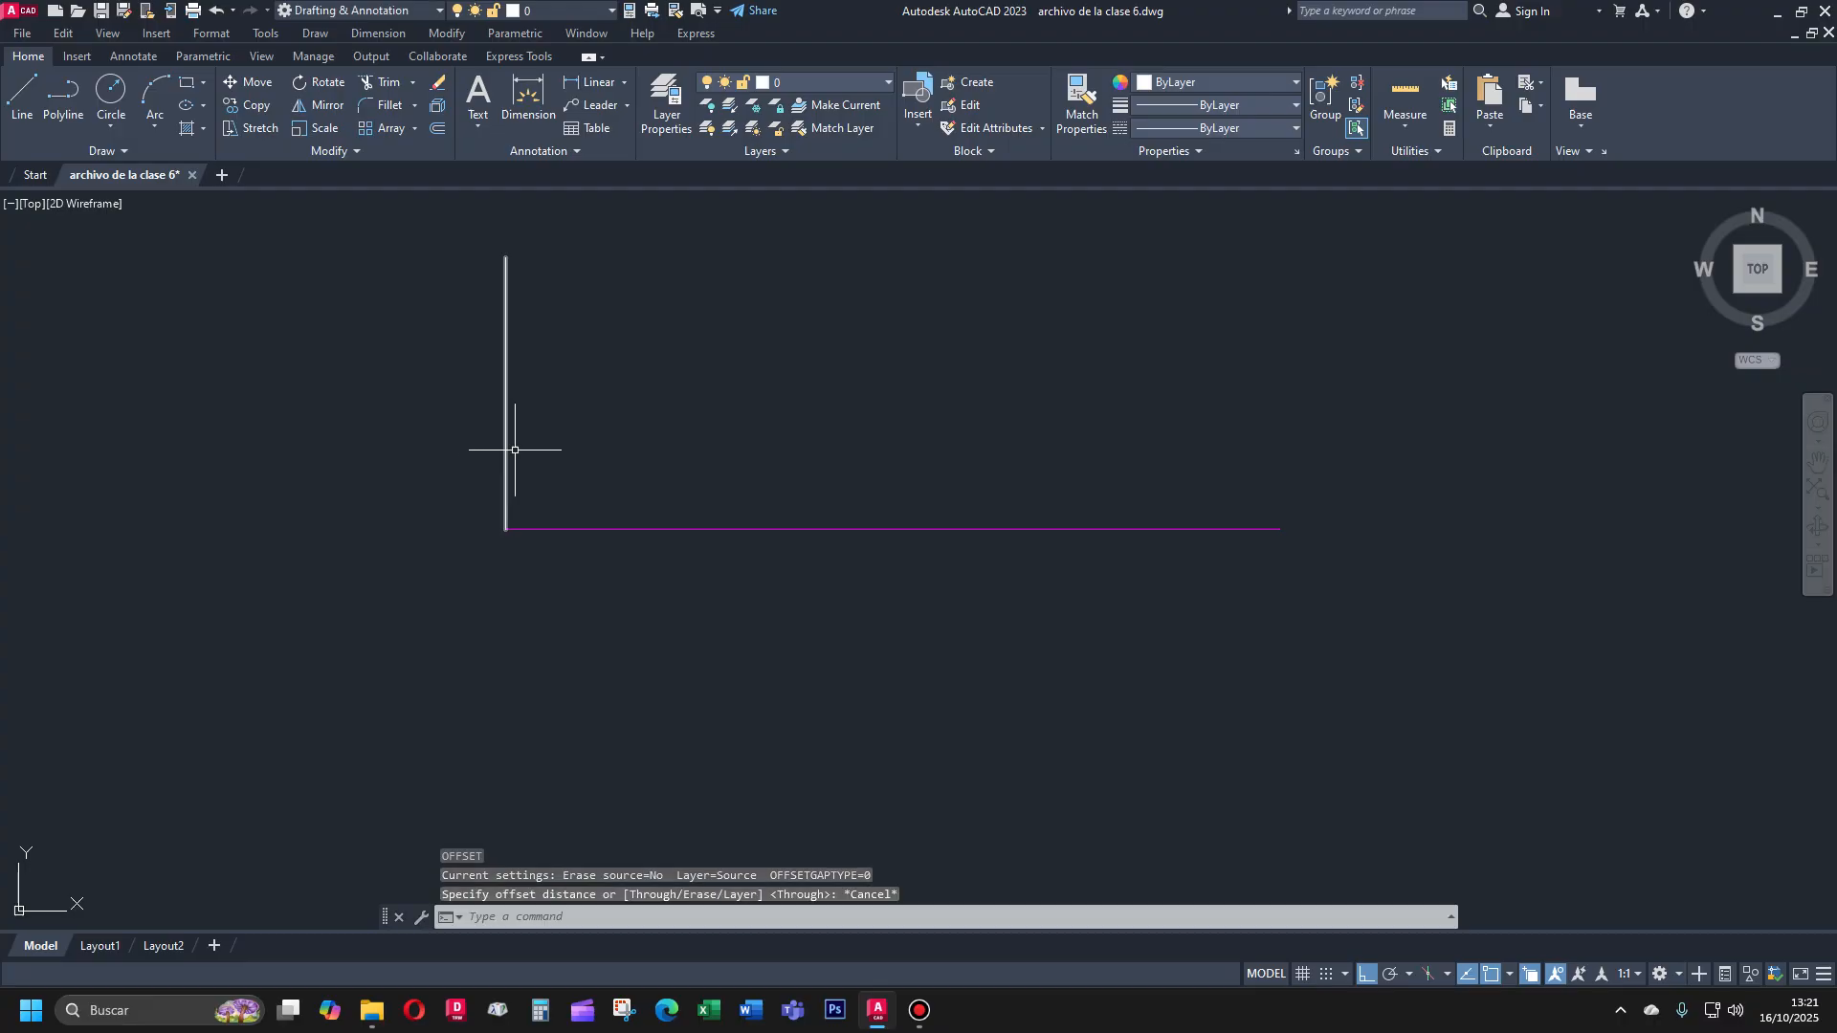
Erase the vertical line standing on the left endpoint of the horizontal line
left_click(504, 464)
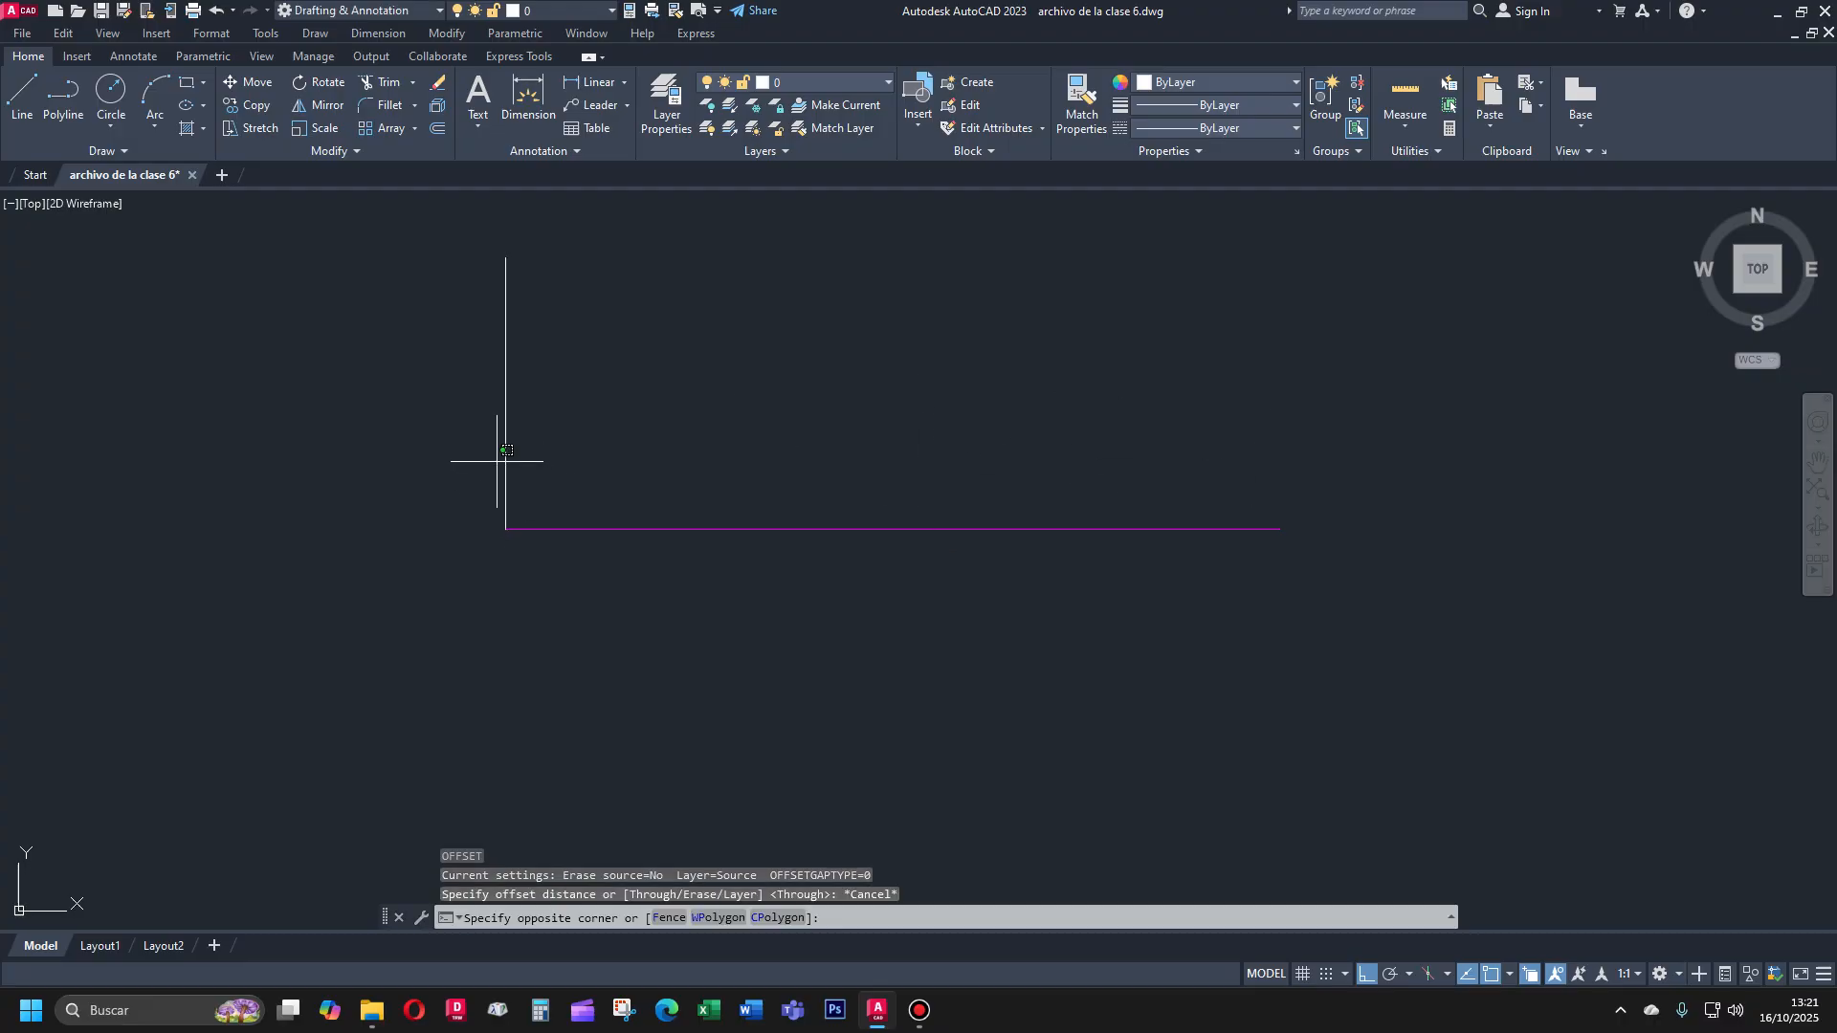
left_click(586, 431)
left_click(623, 414)
left_click(483, 383)
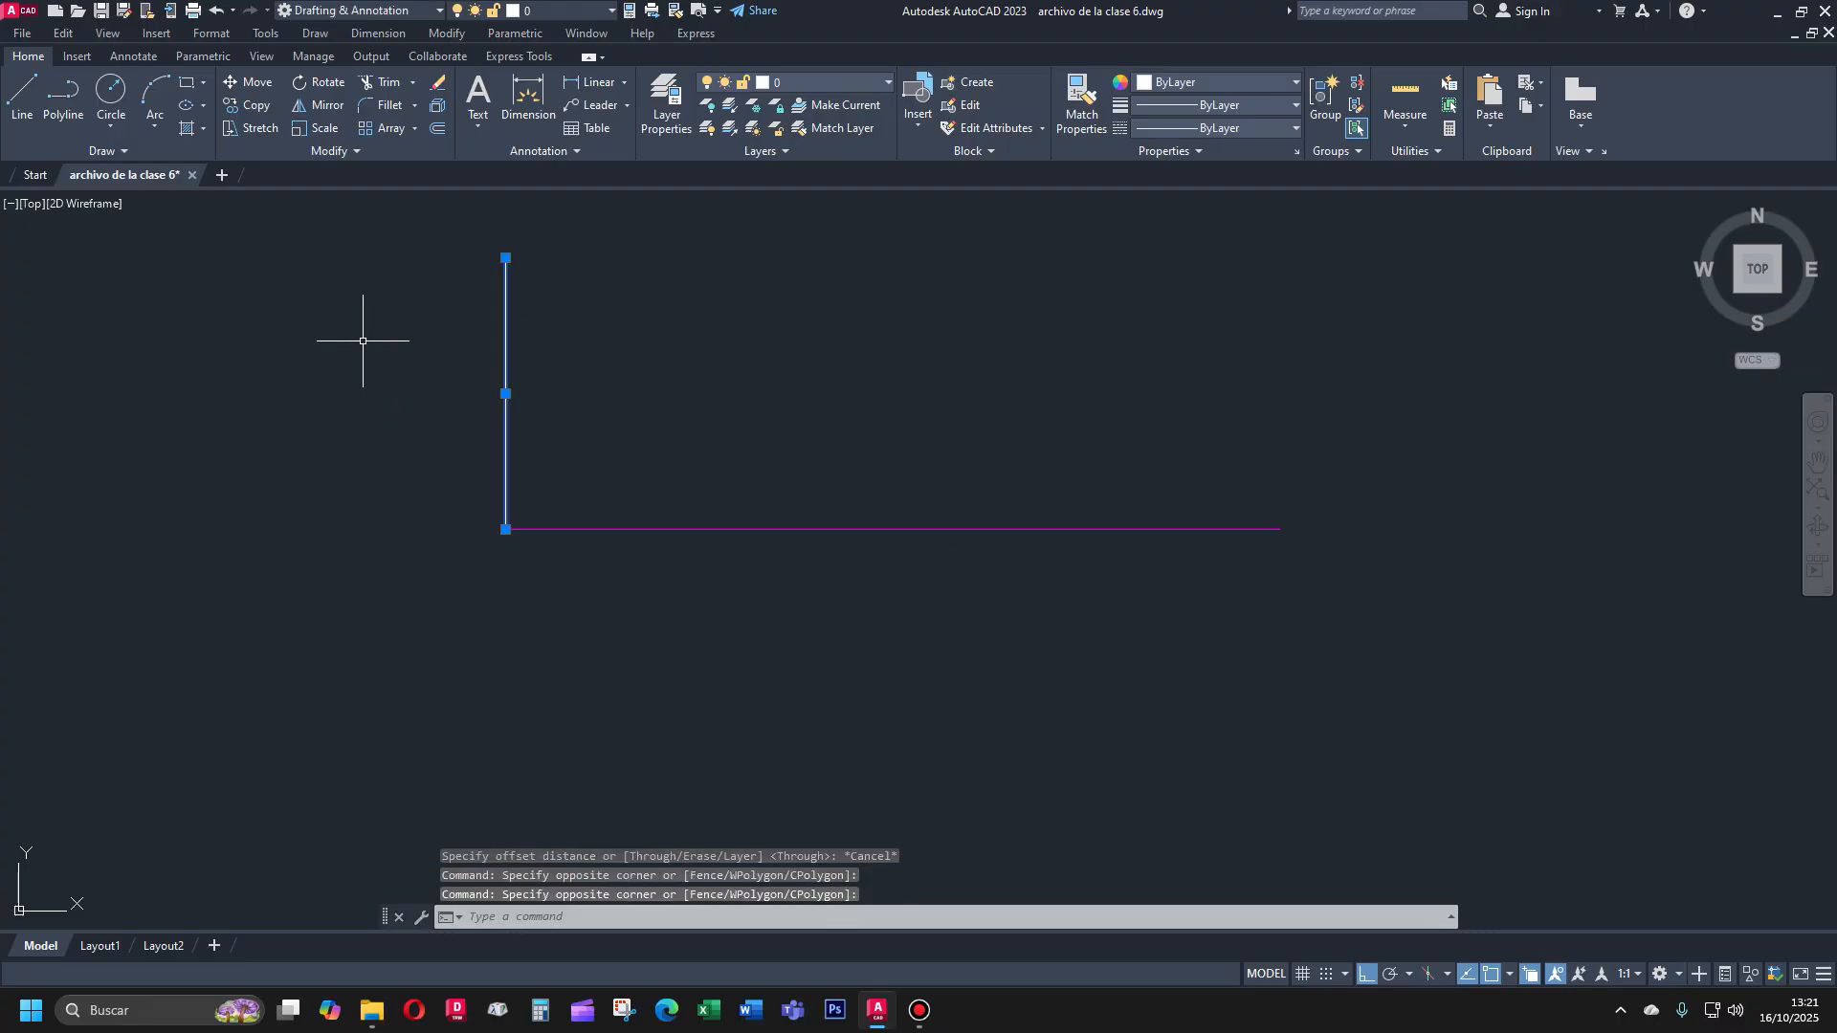
key("Delete")
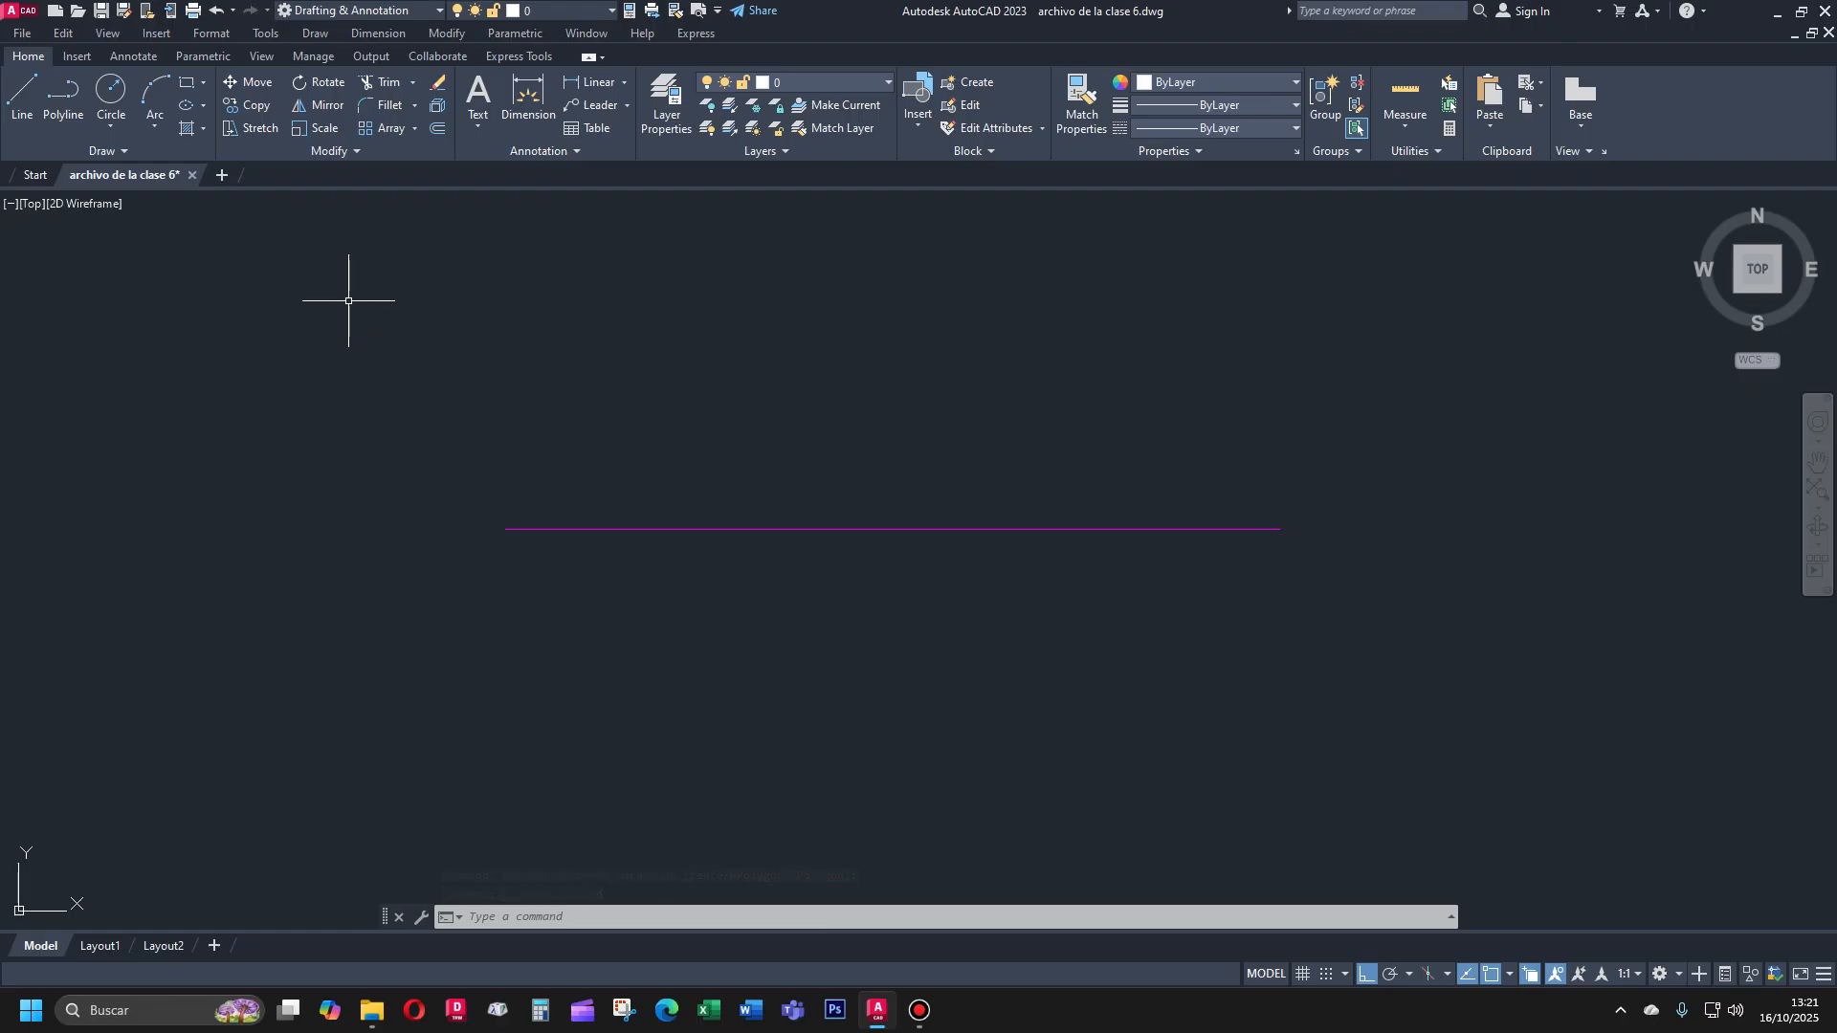
left_click(357, 156)
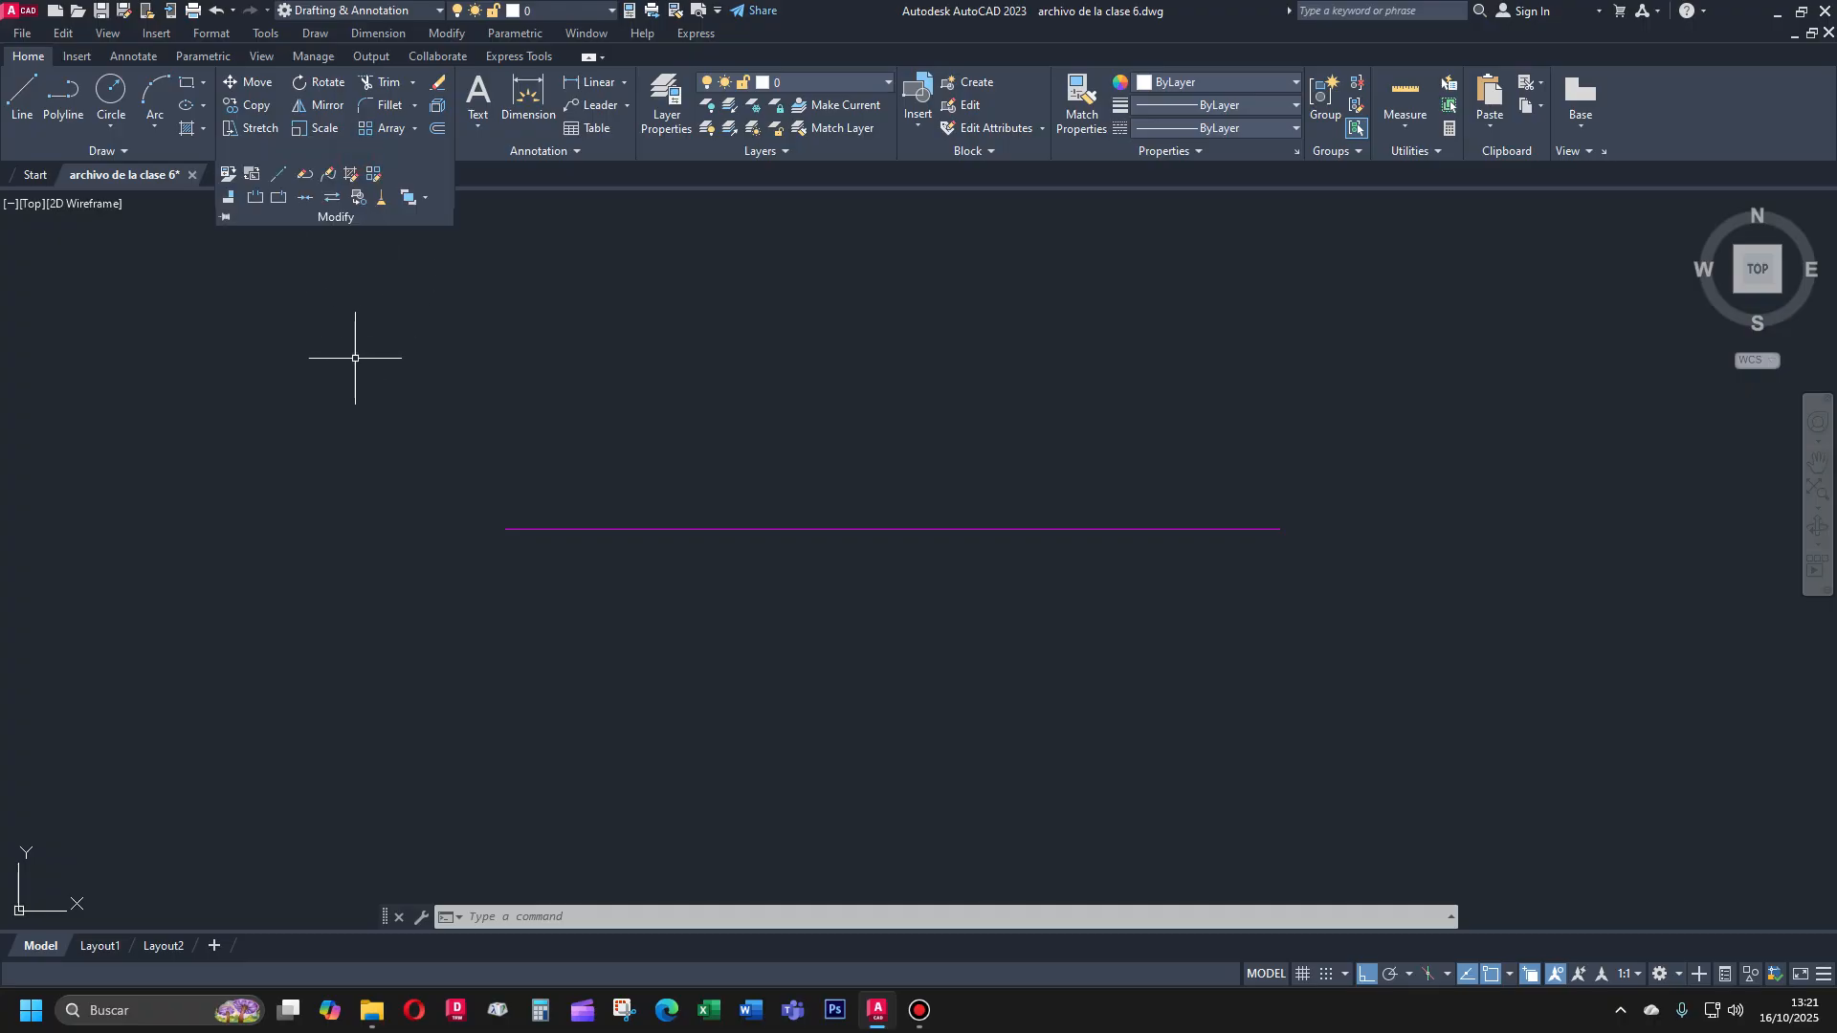
left_click(348, 156)
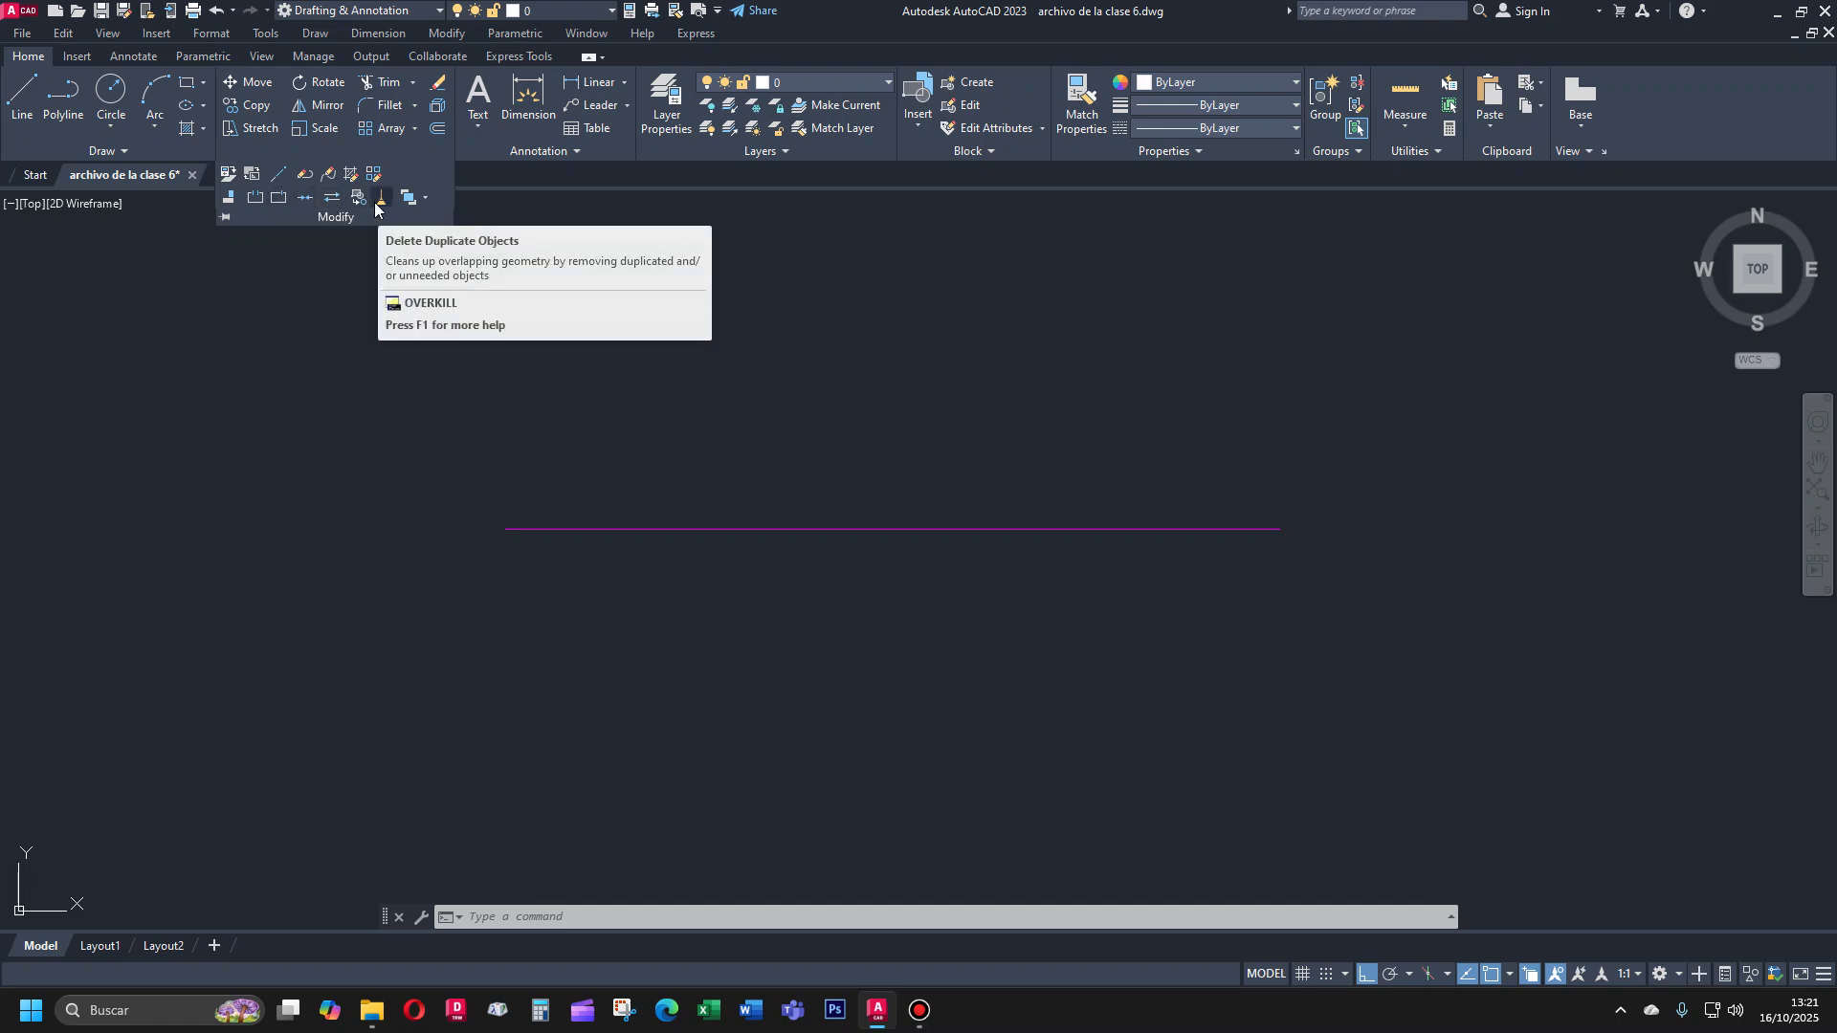
left_click(425, 201)
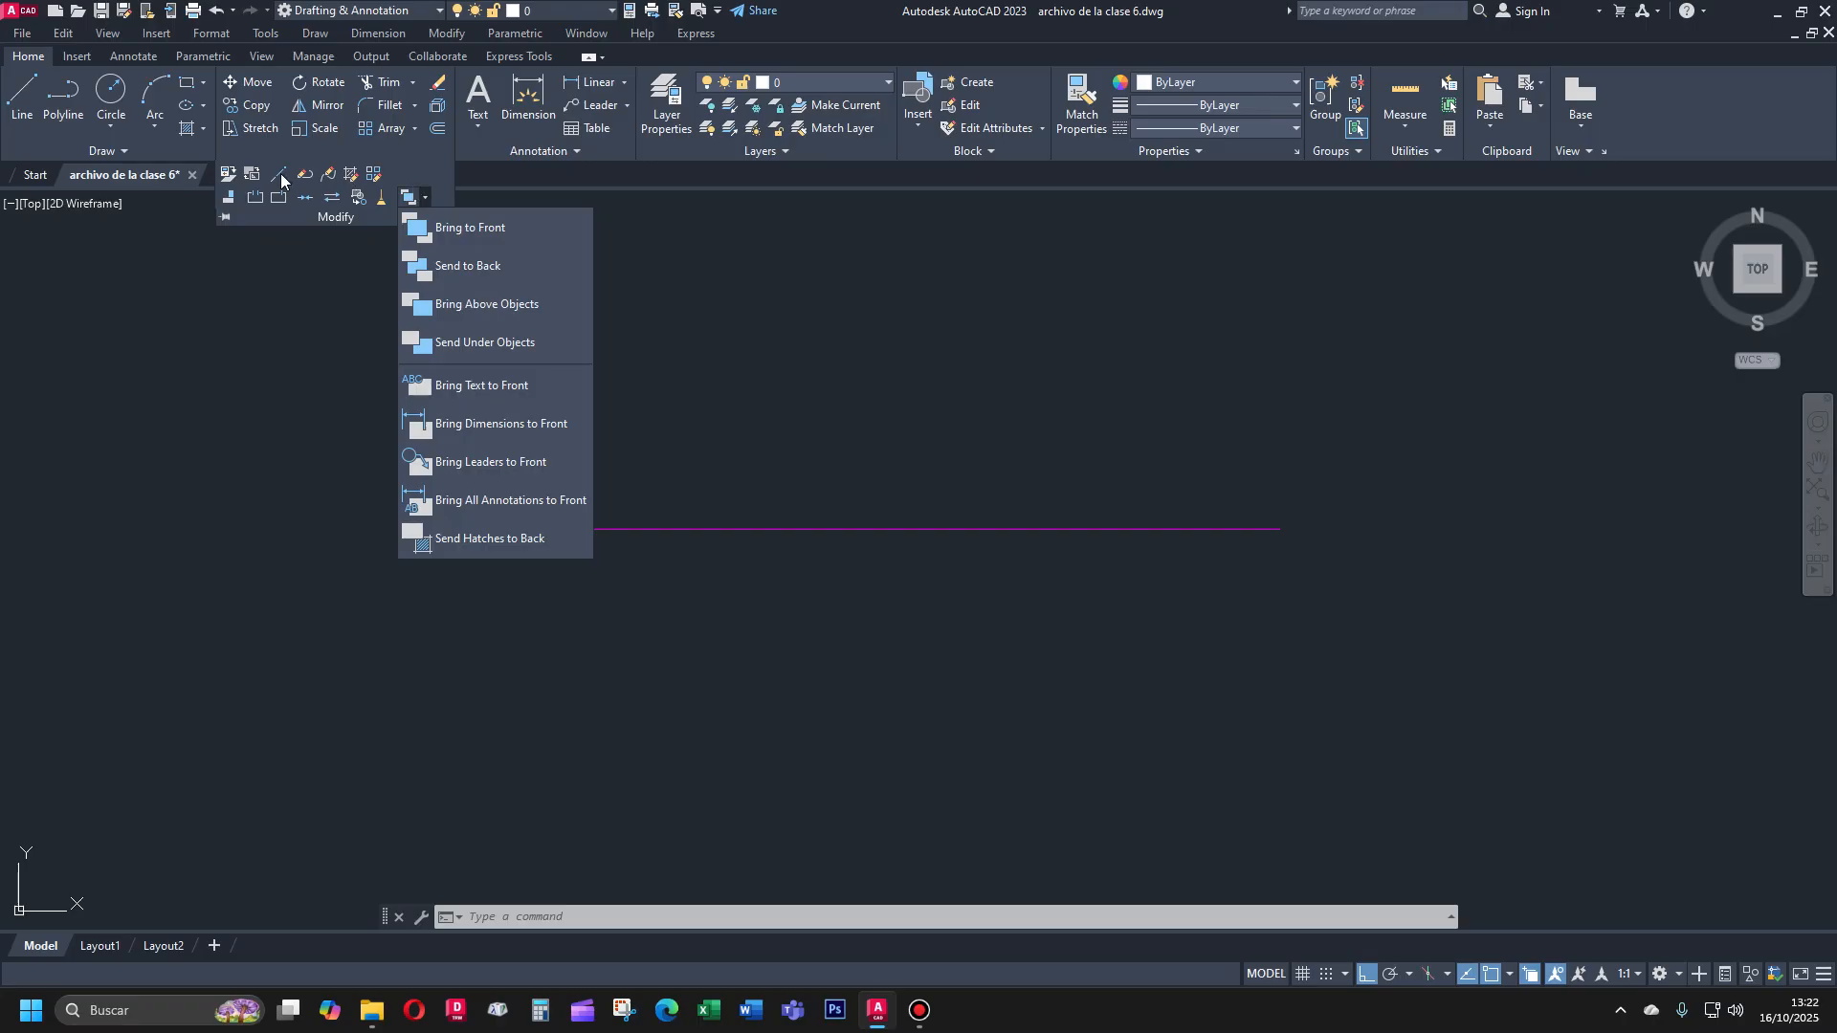
left_click(408, 174)
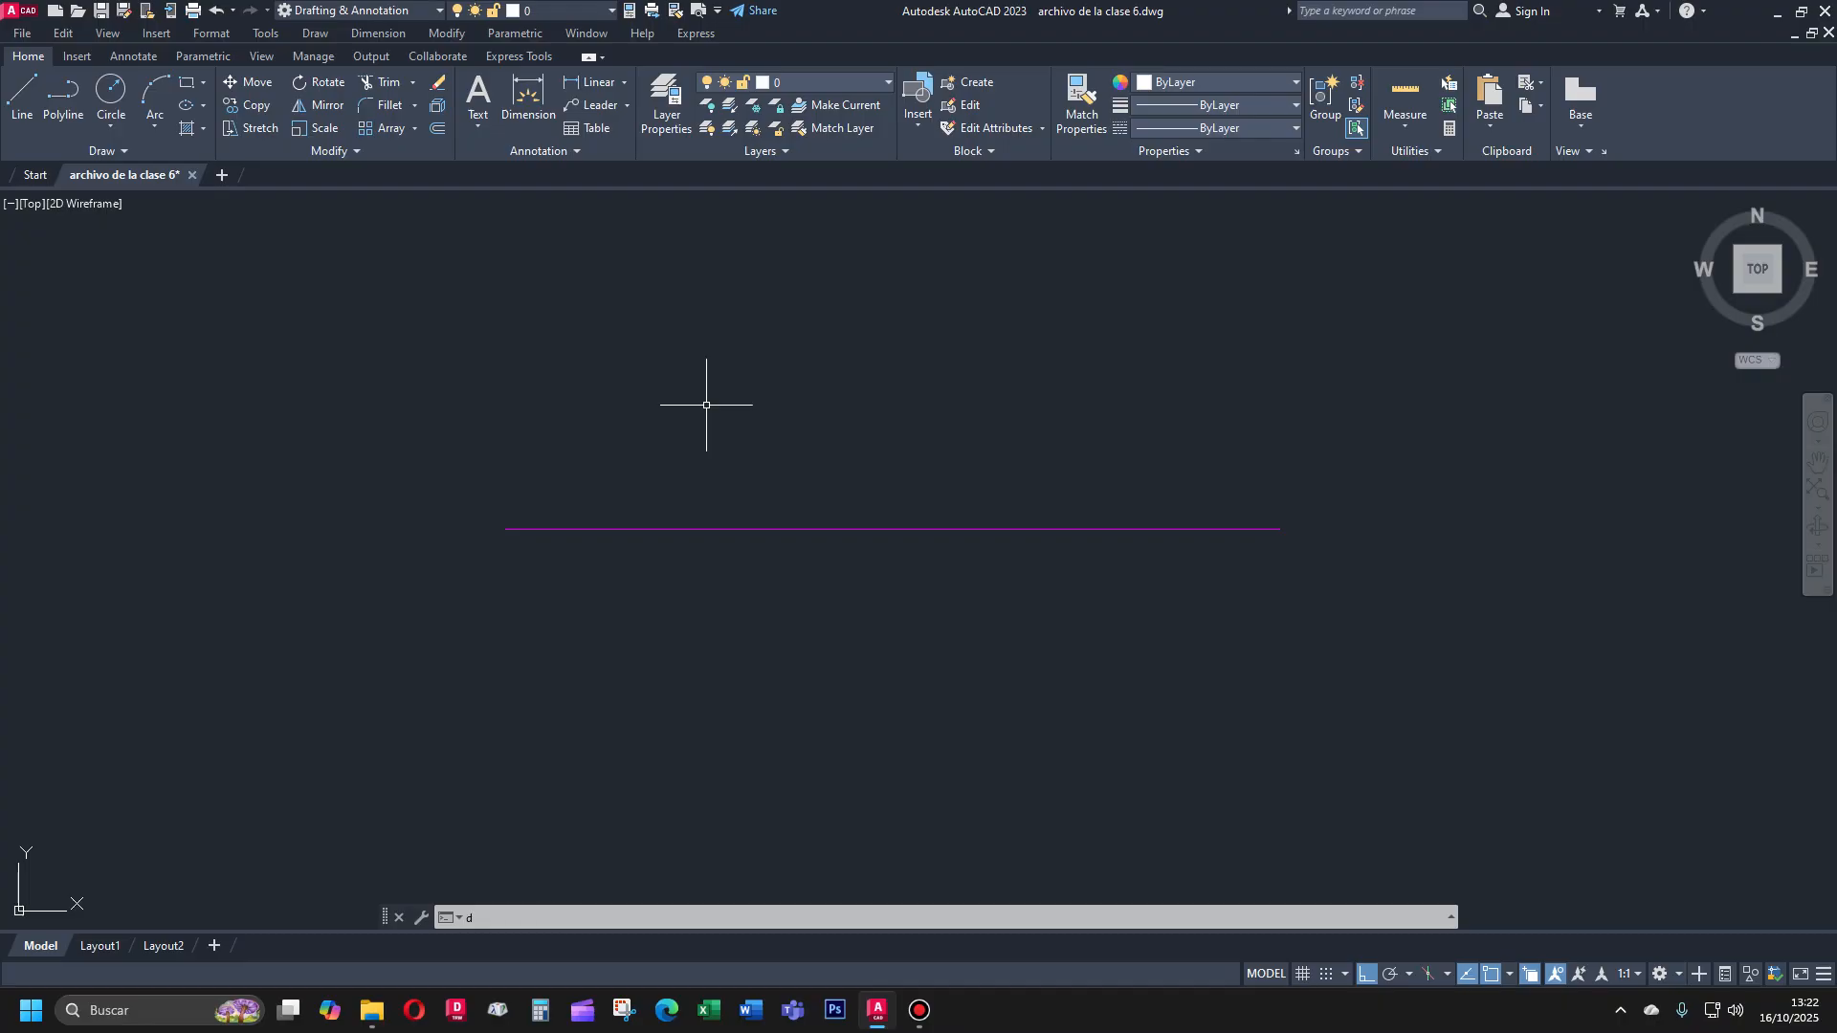
Divide the magenta horizontal line into 7 equal segments with the Divide command
type("DIV")
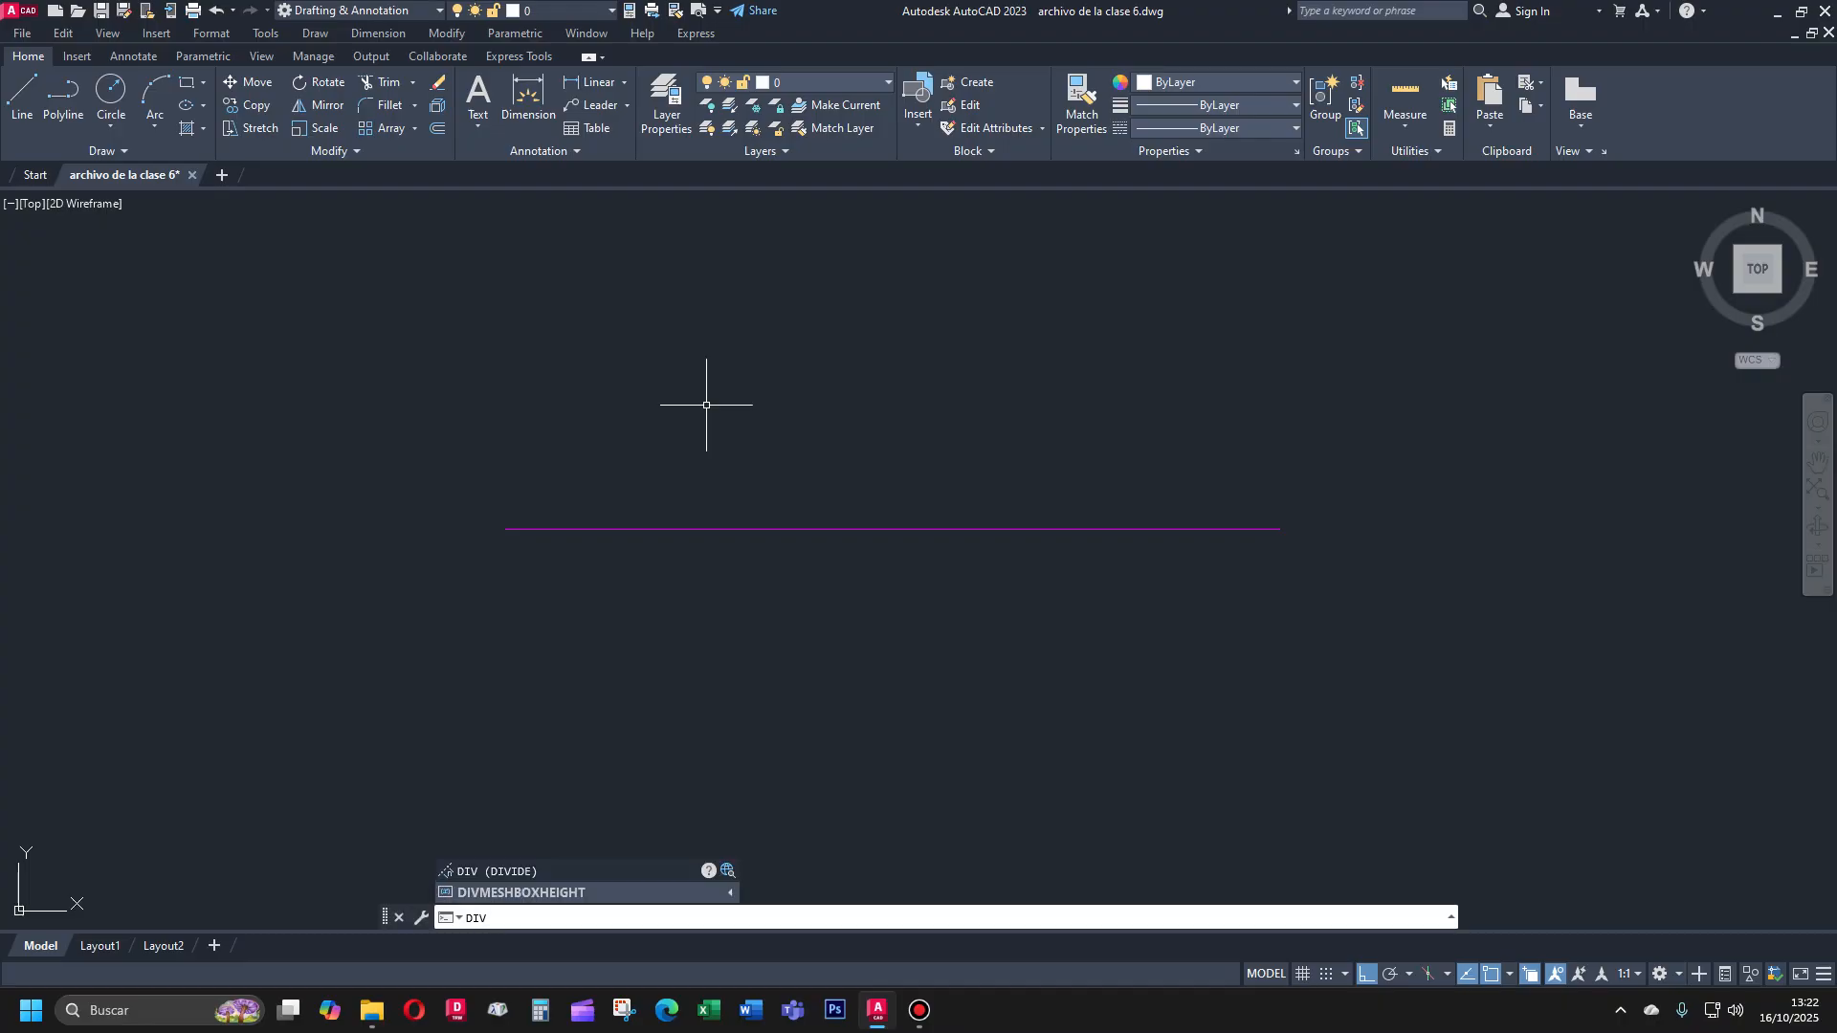
key("Return")
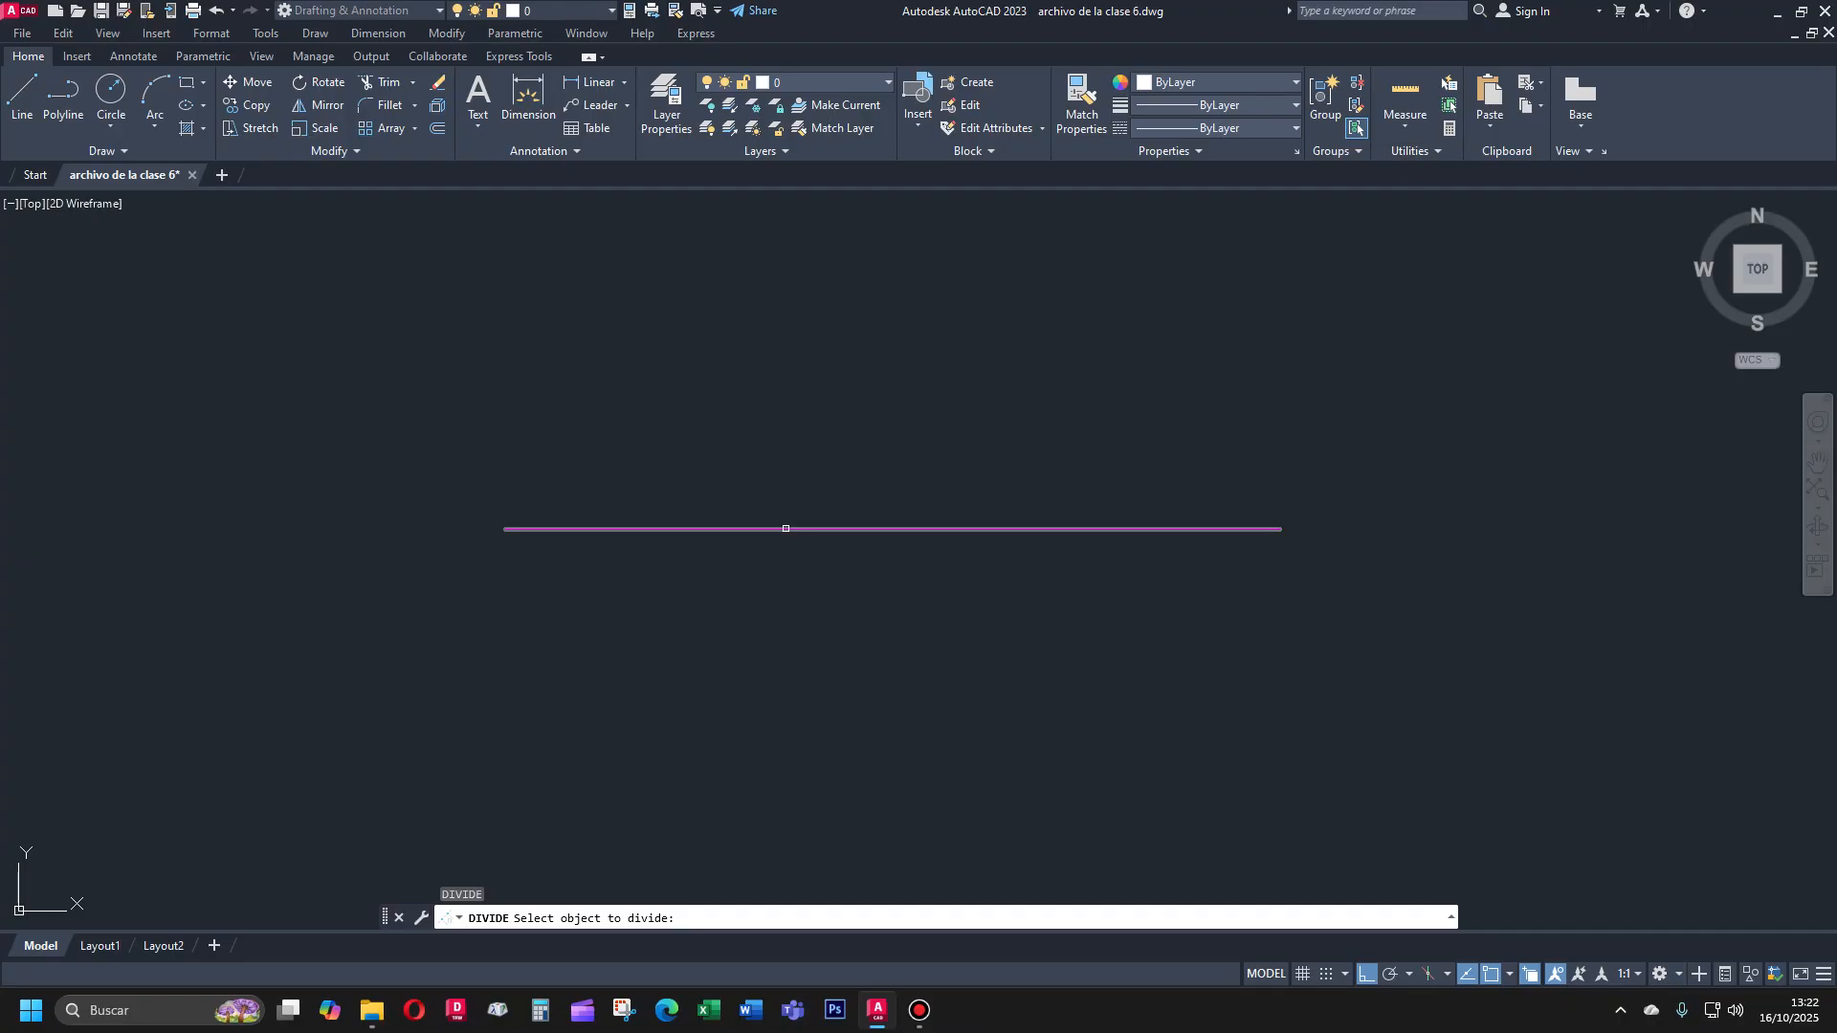
left_click(786, 529)
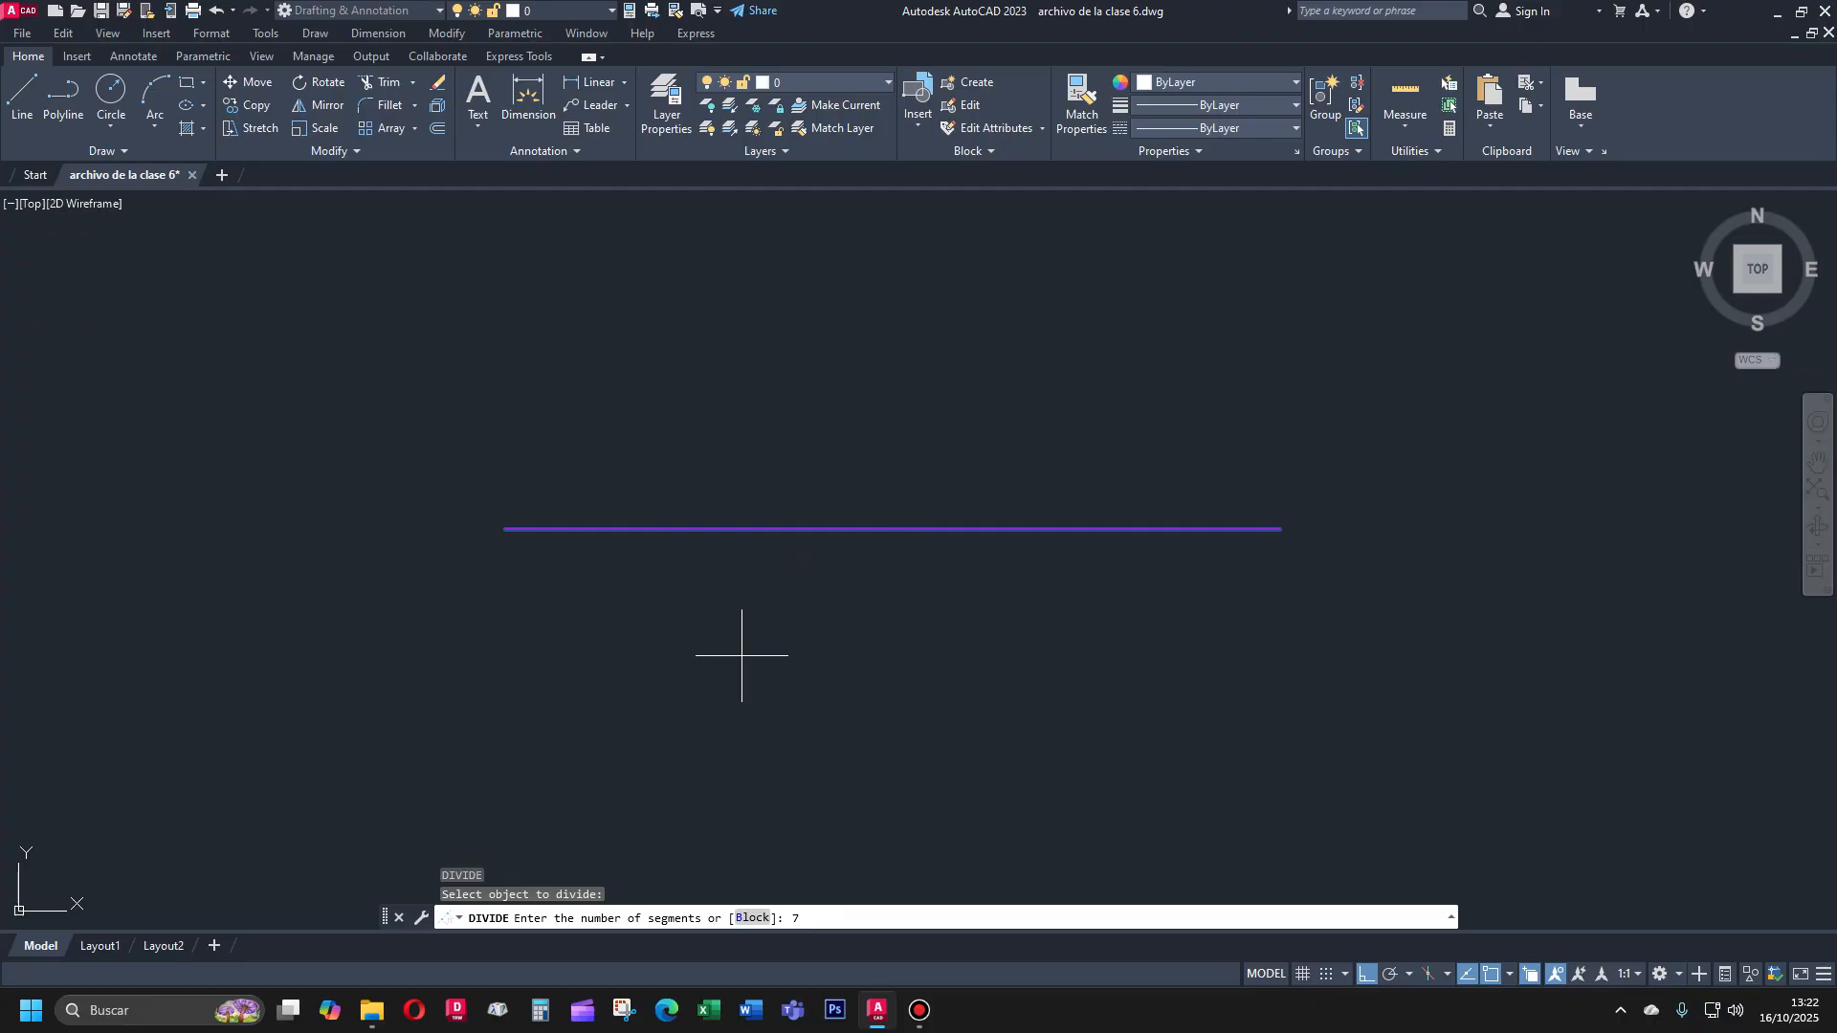
key("Return")
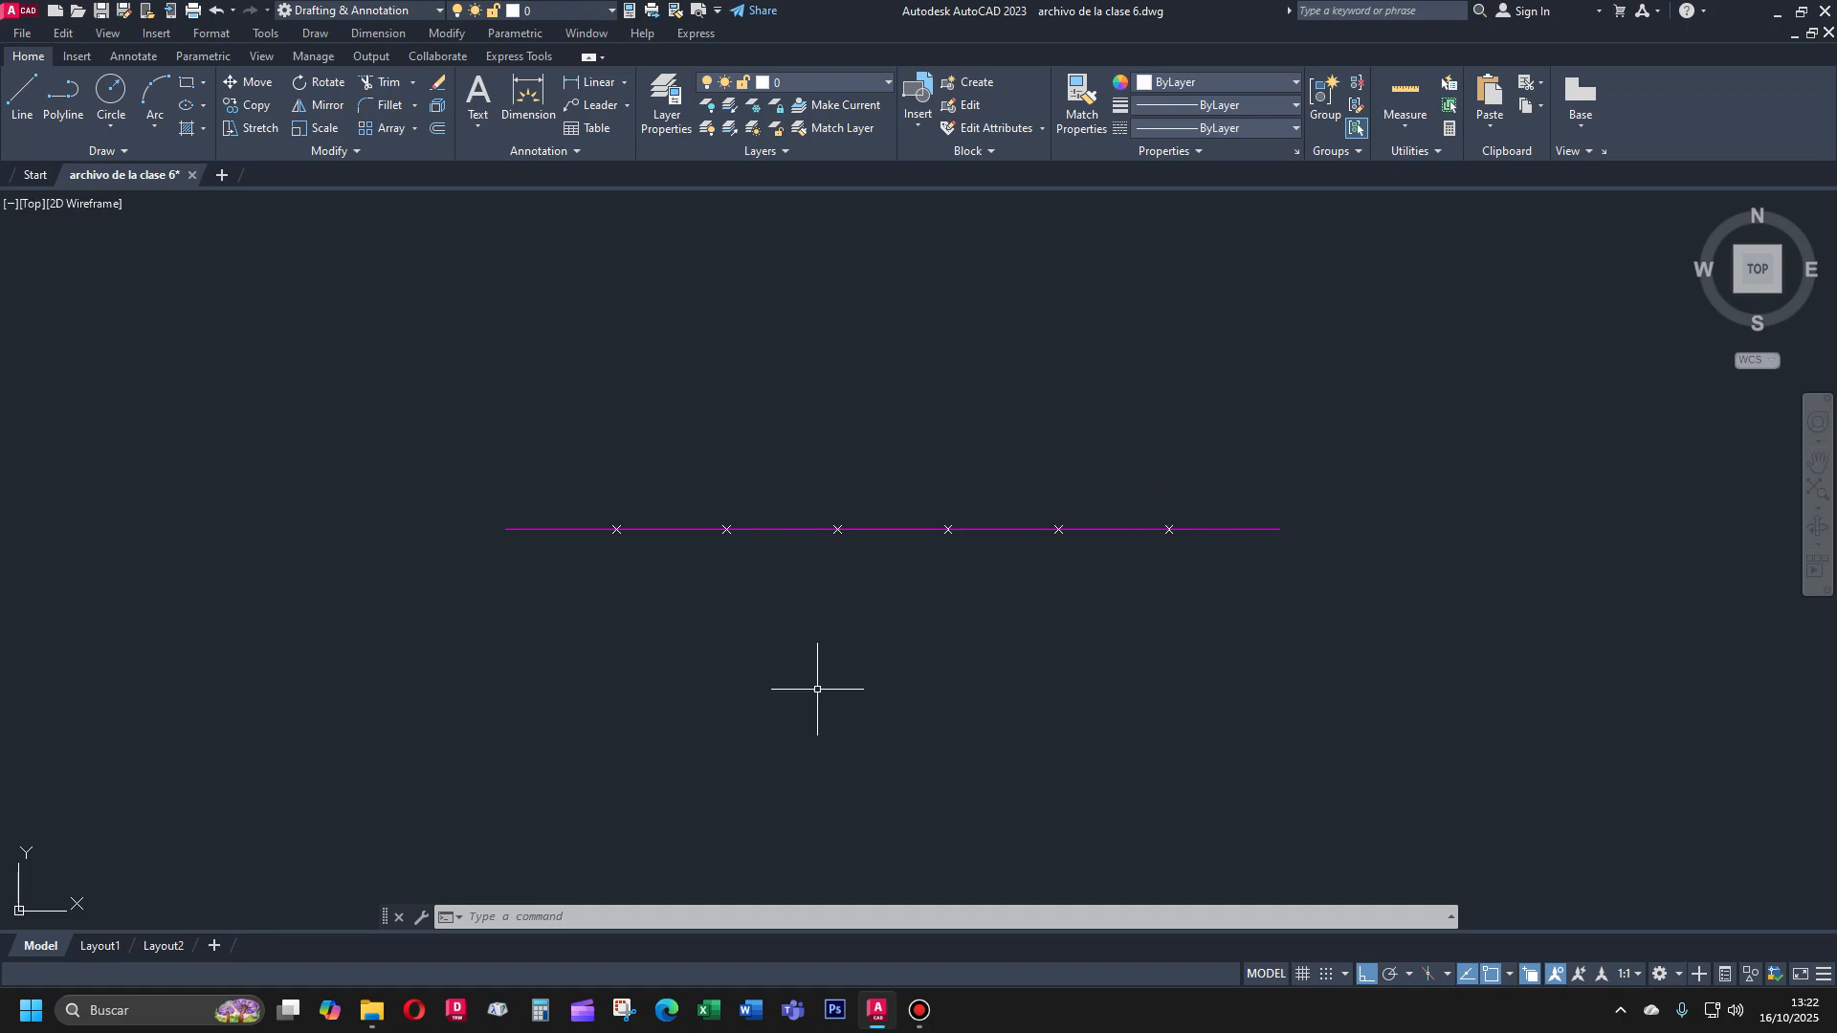
Draw two separate lines over the end segments, each from an outer endpoint of the divided line to its nearest division point
type("1")
key("Return")
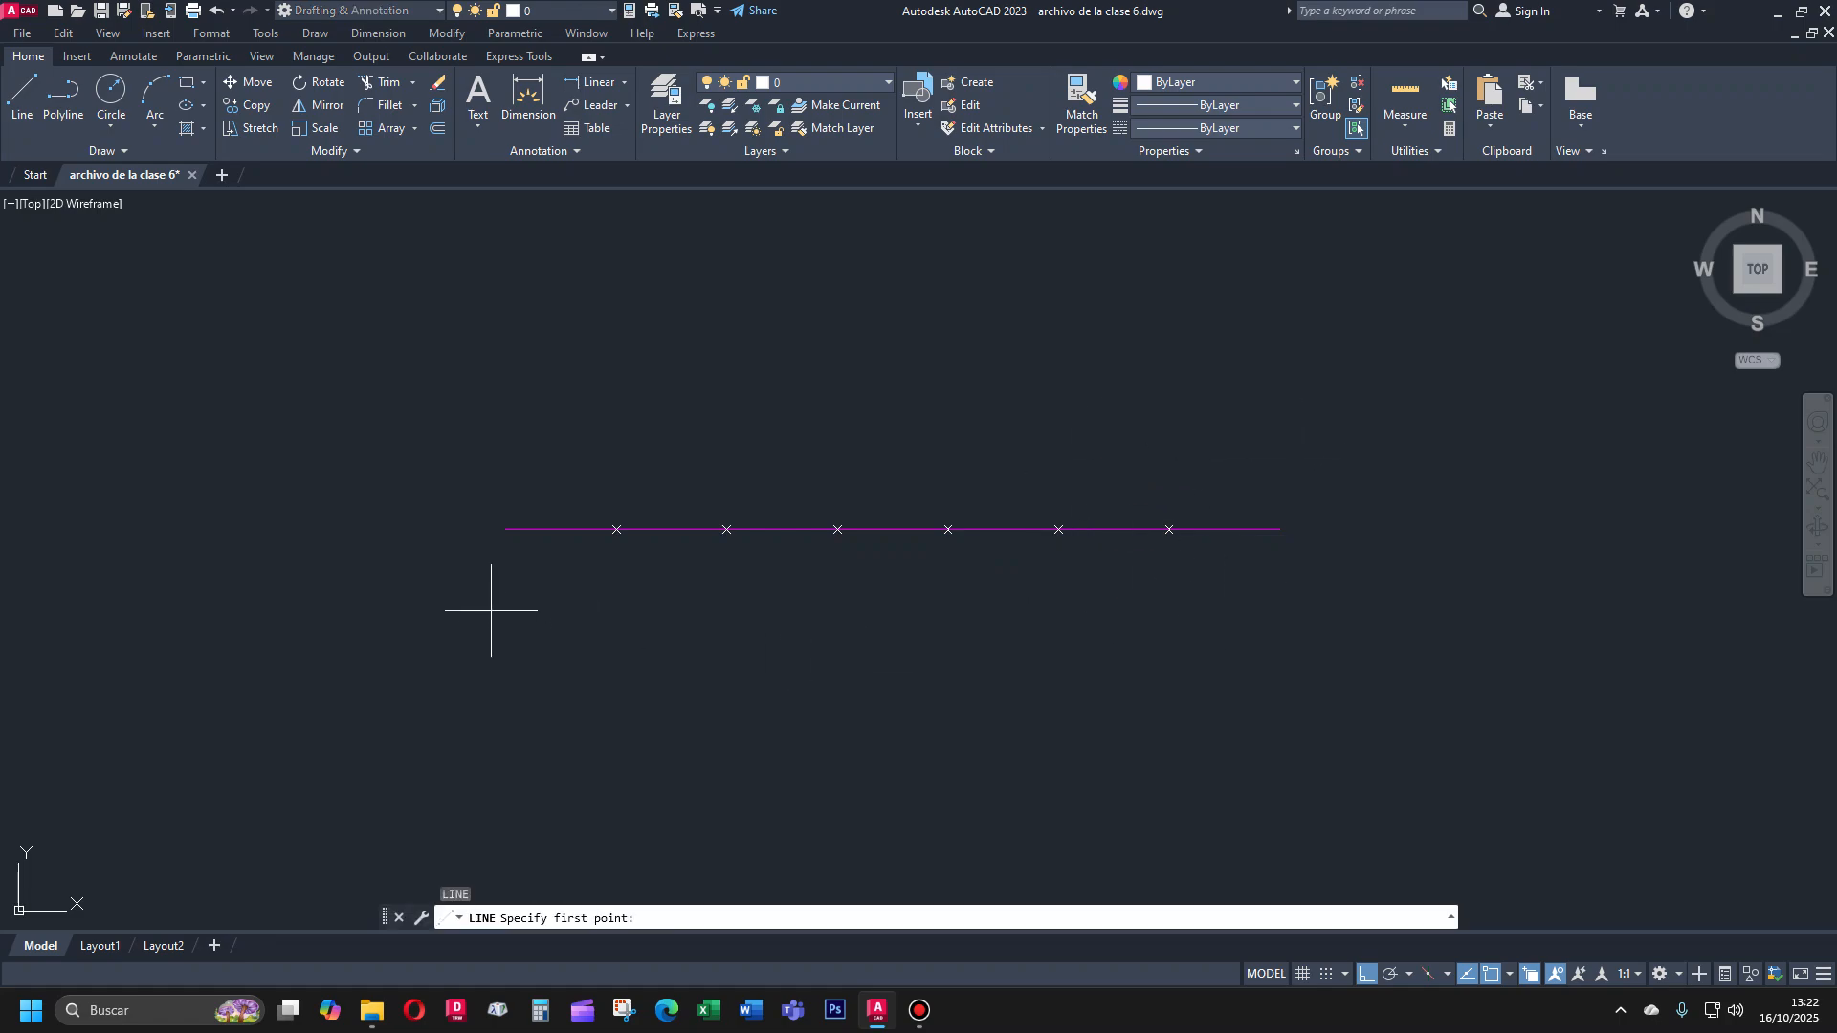
left_click(505, 530)
left_click(617, 529)
key("Escape")
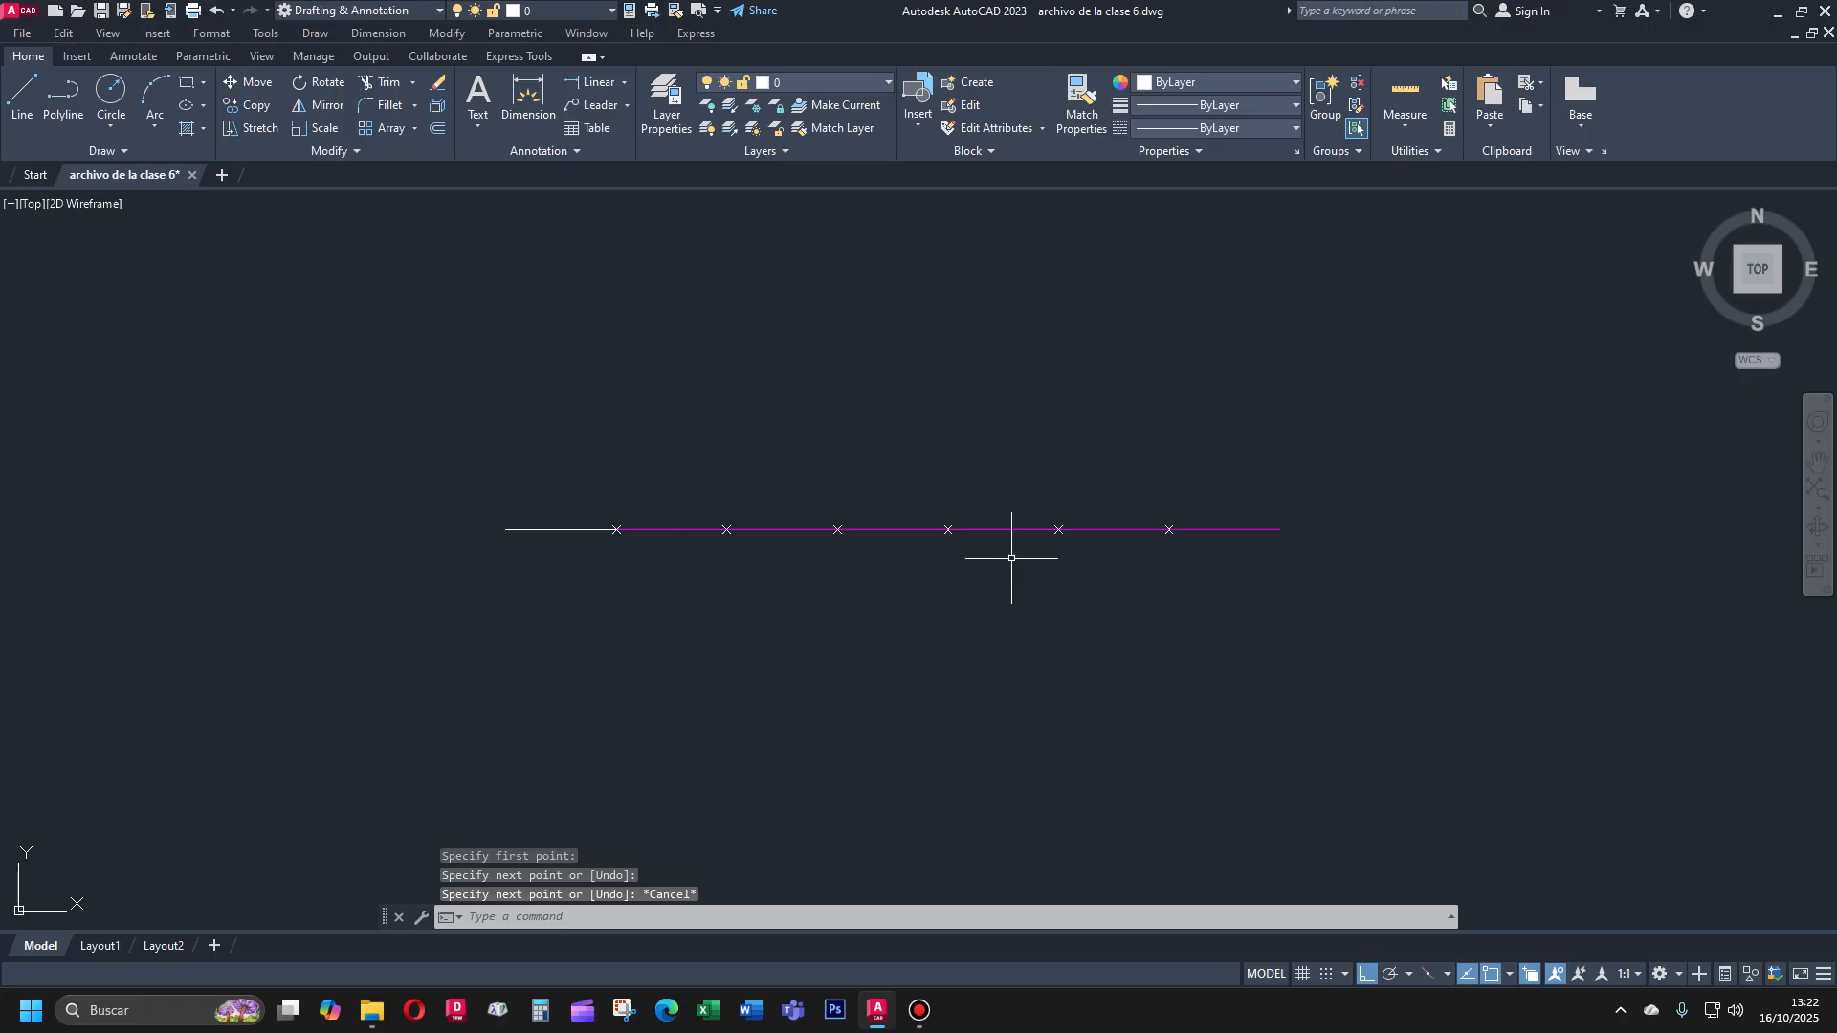
key("Return")
left_click(1279, 529)
left_click(1169, 529)
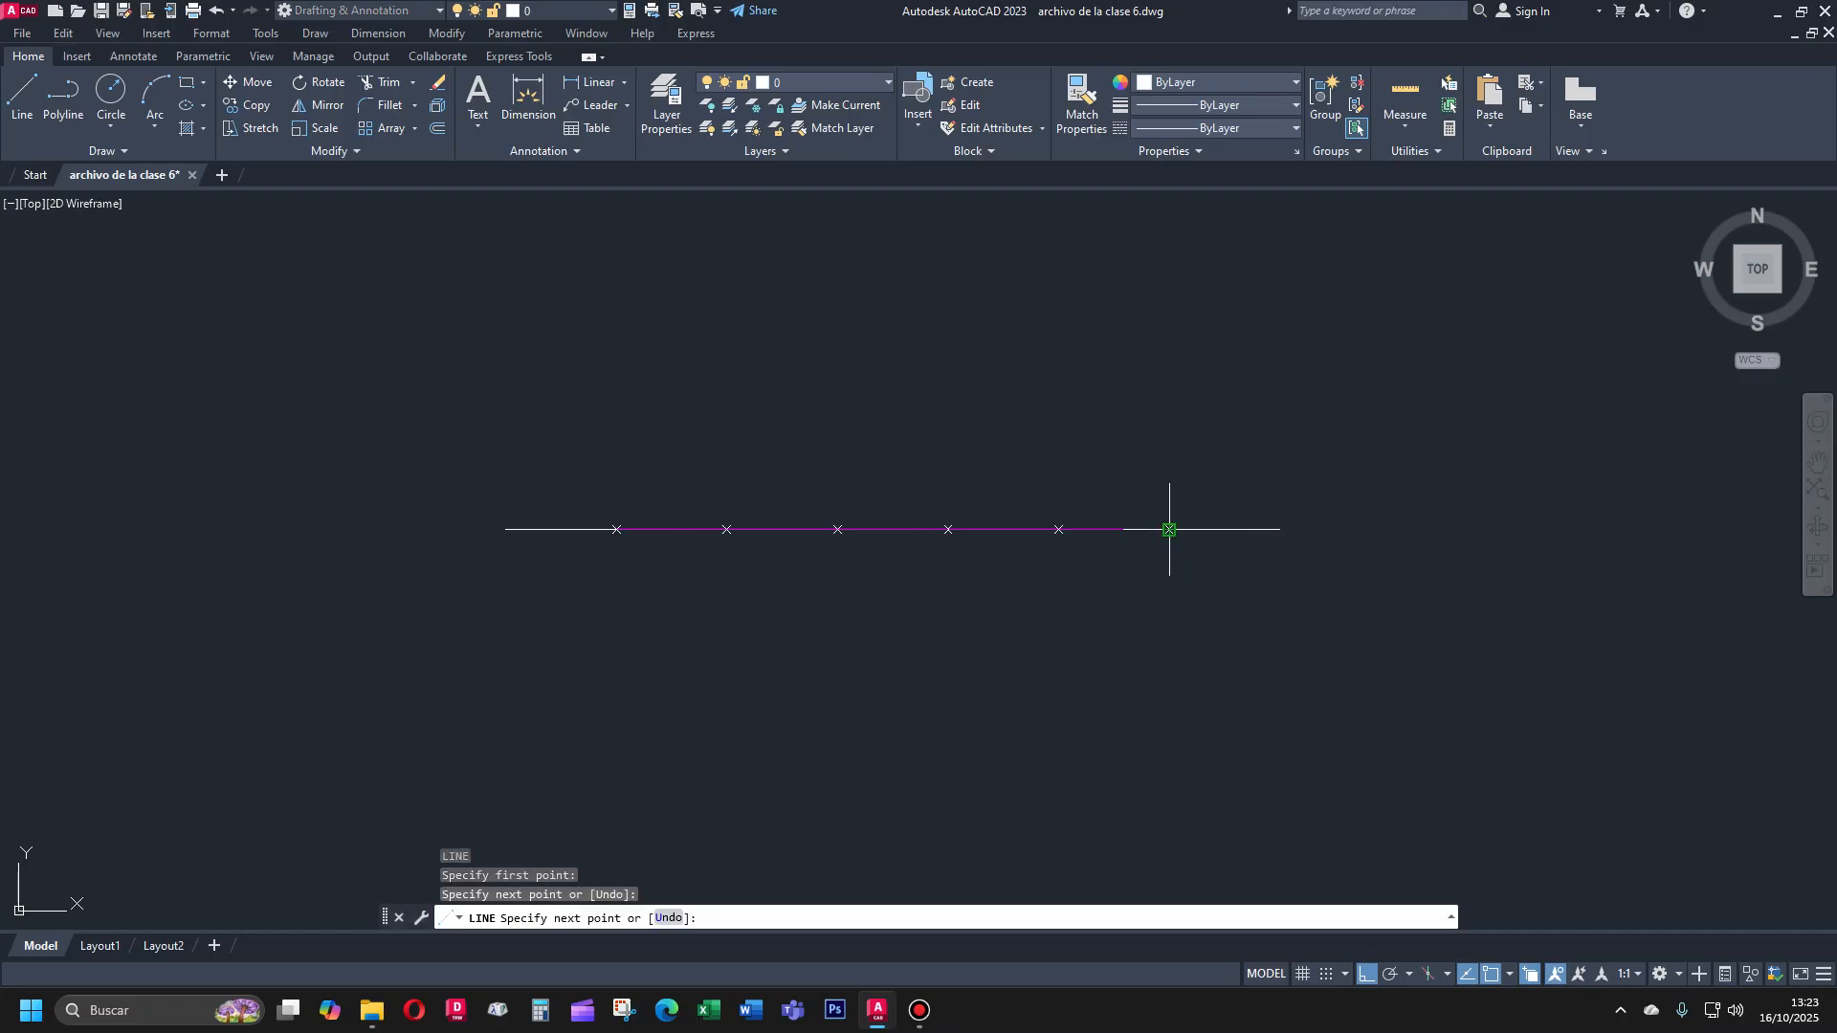
key("Escape")
Erase the original magenta horizontal line, keeping the division points and the two end segments
left_click(1134, 570)
left_click(1097, 466)
key("Delete")
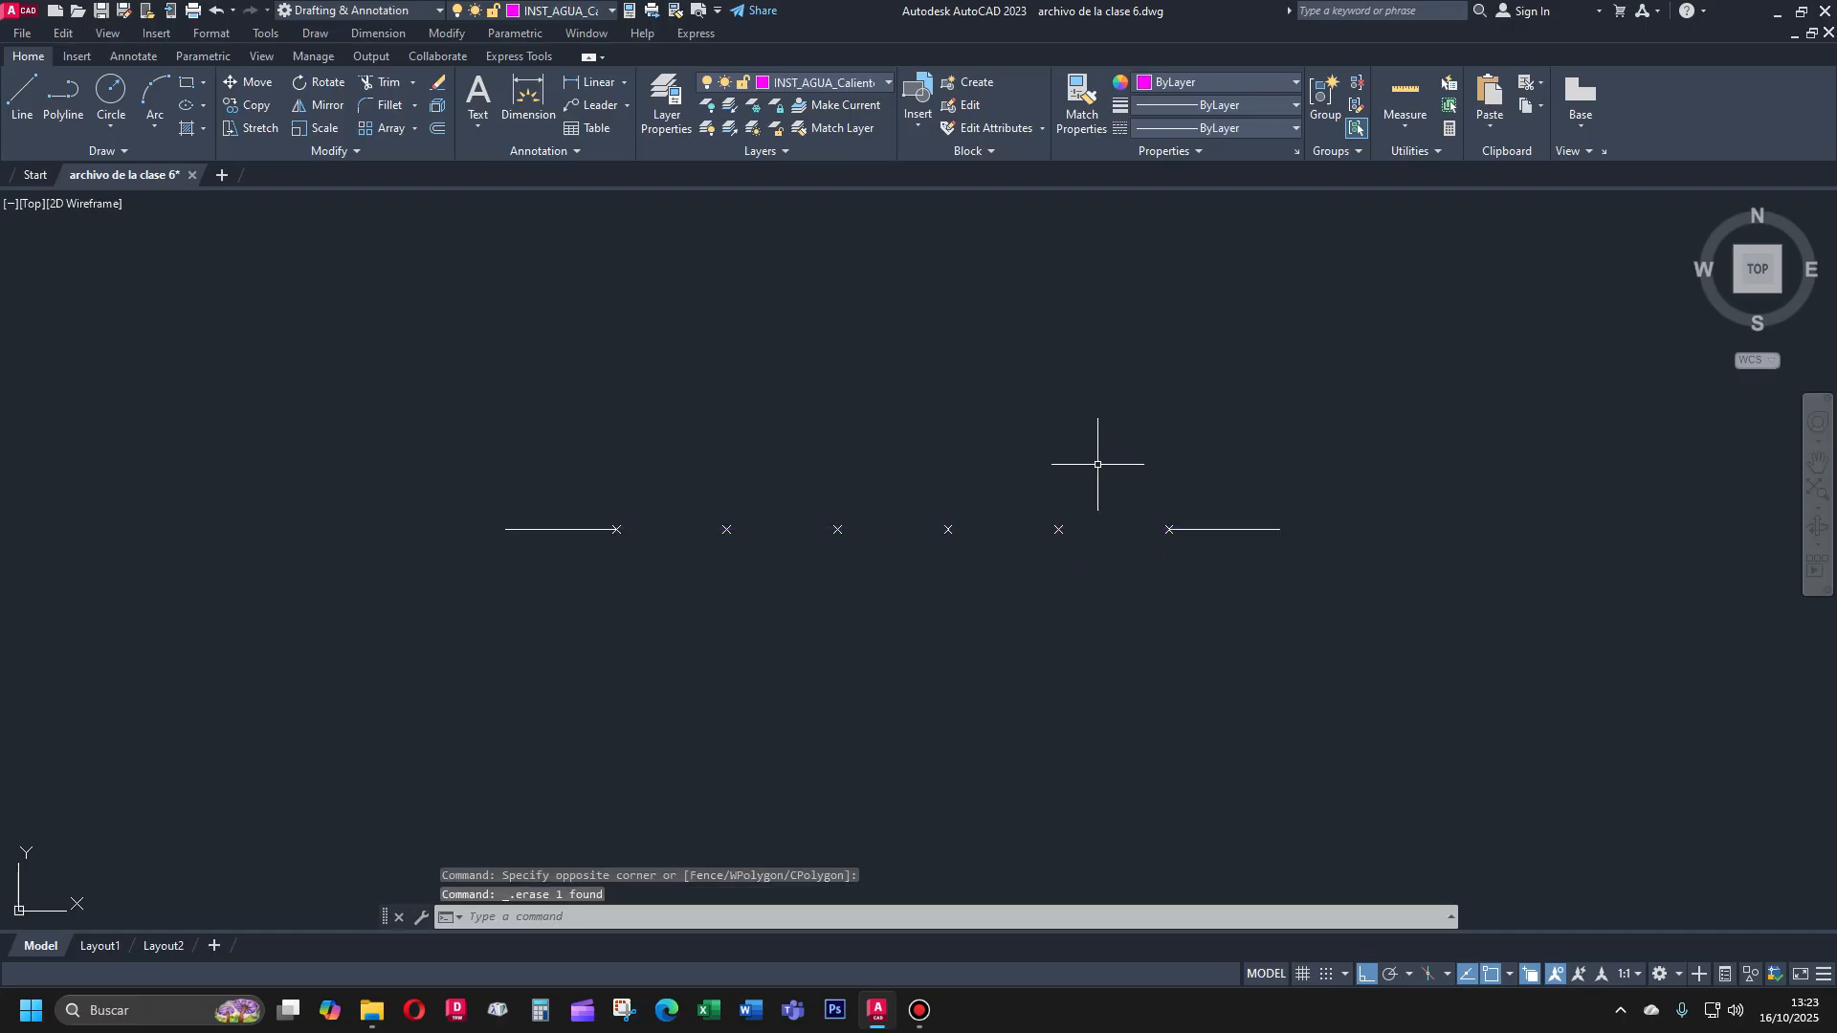
left_click(561, 522)
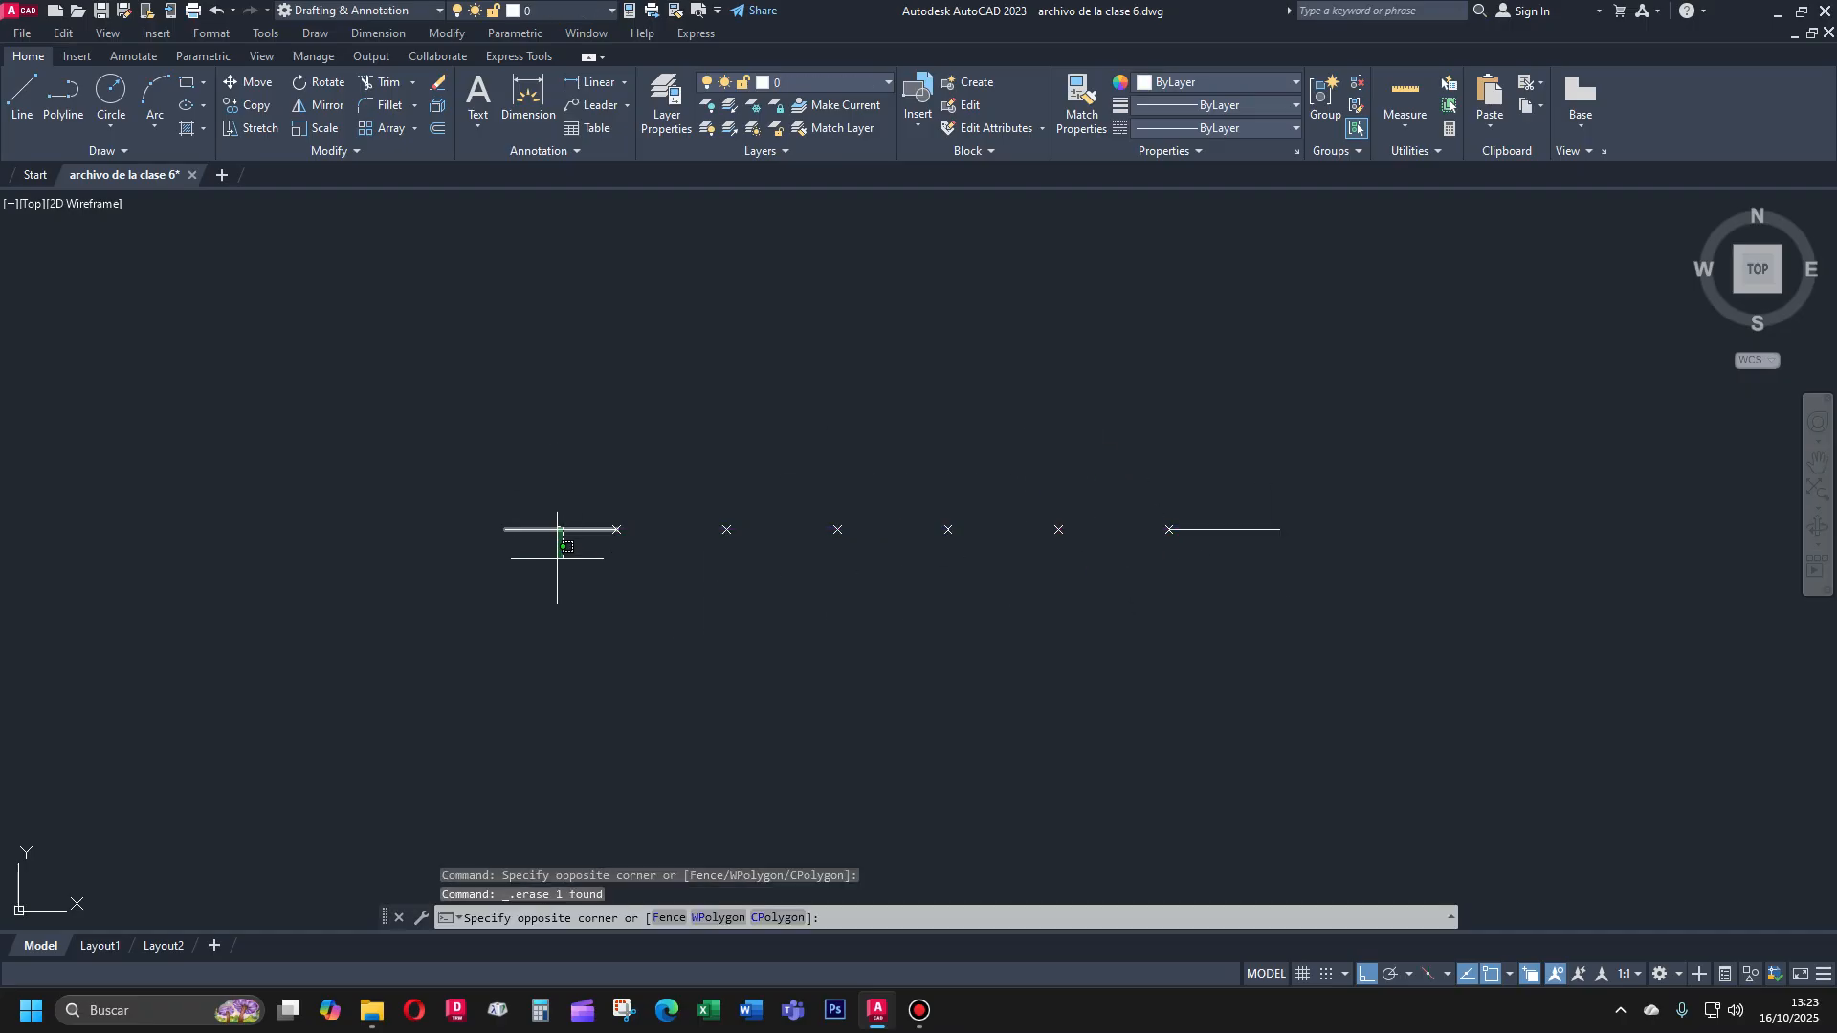
left_click(558, 561)
key("Escape")
left_click(562, 521)
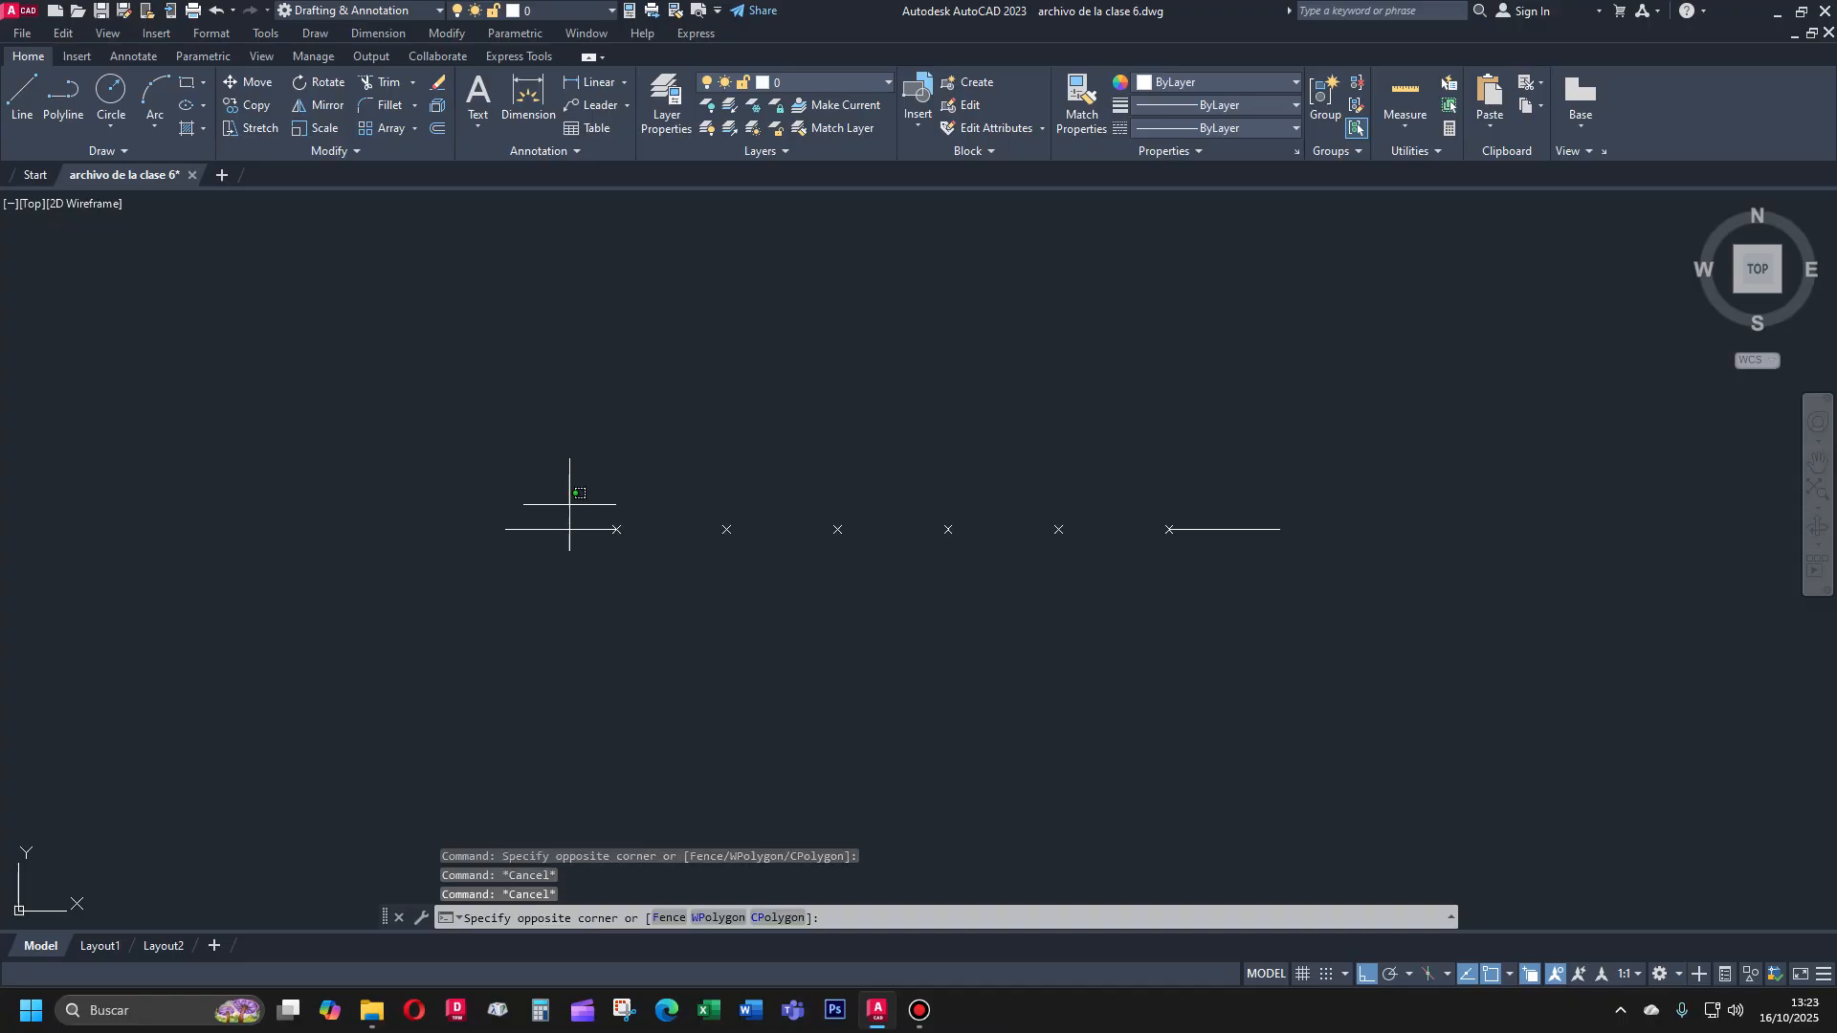
left_click(494, 599)
key("Escape")
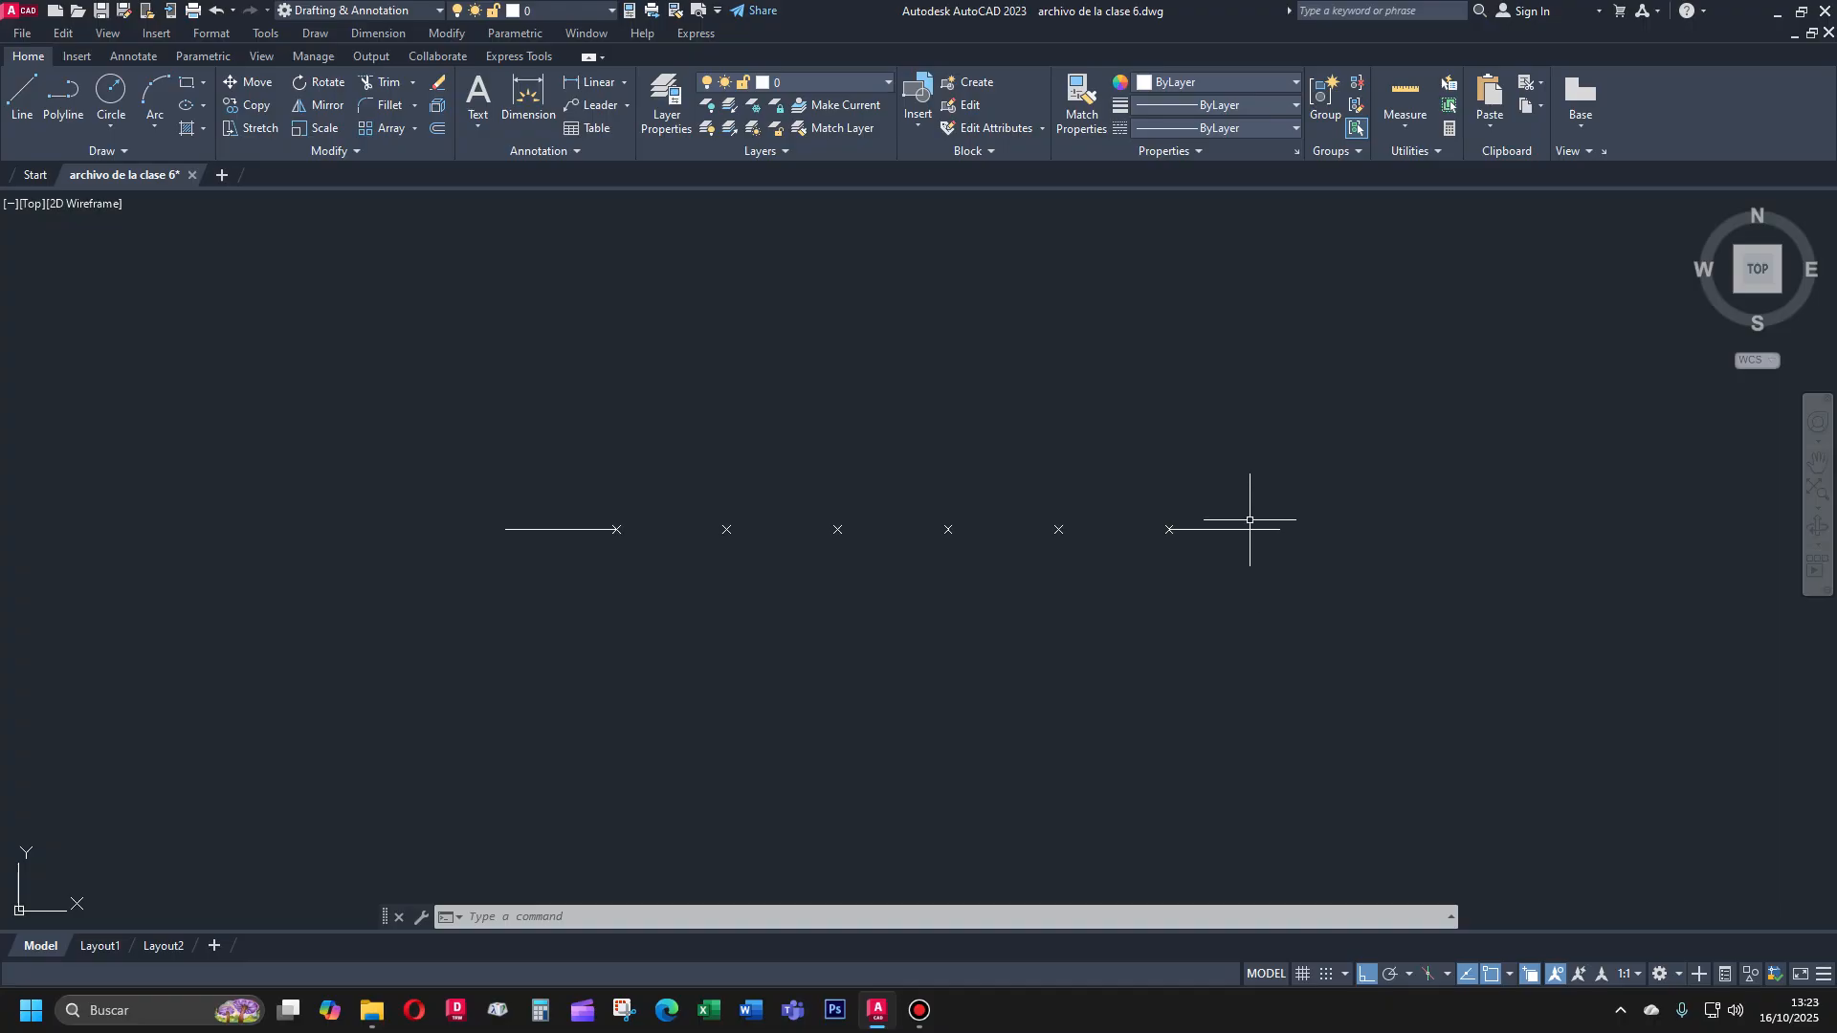
Draw five separate lines between consecutive division points to fill the gap between the two end segments
type("l")
key("Return")
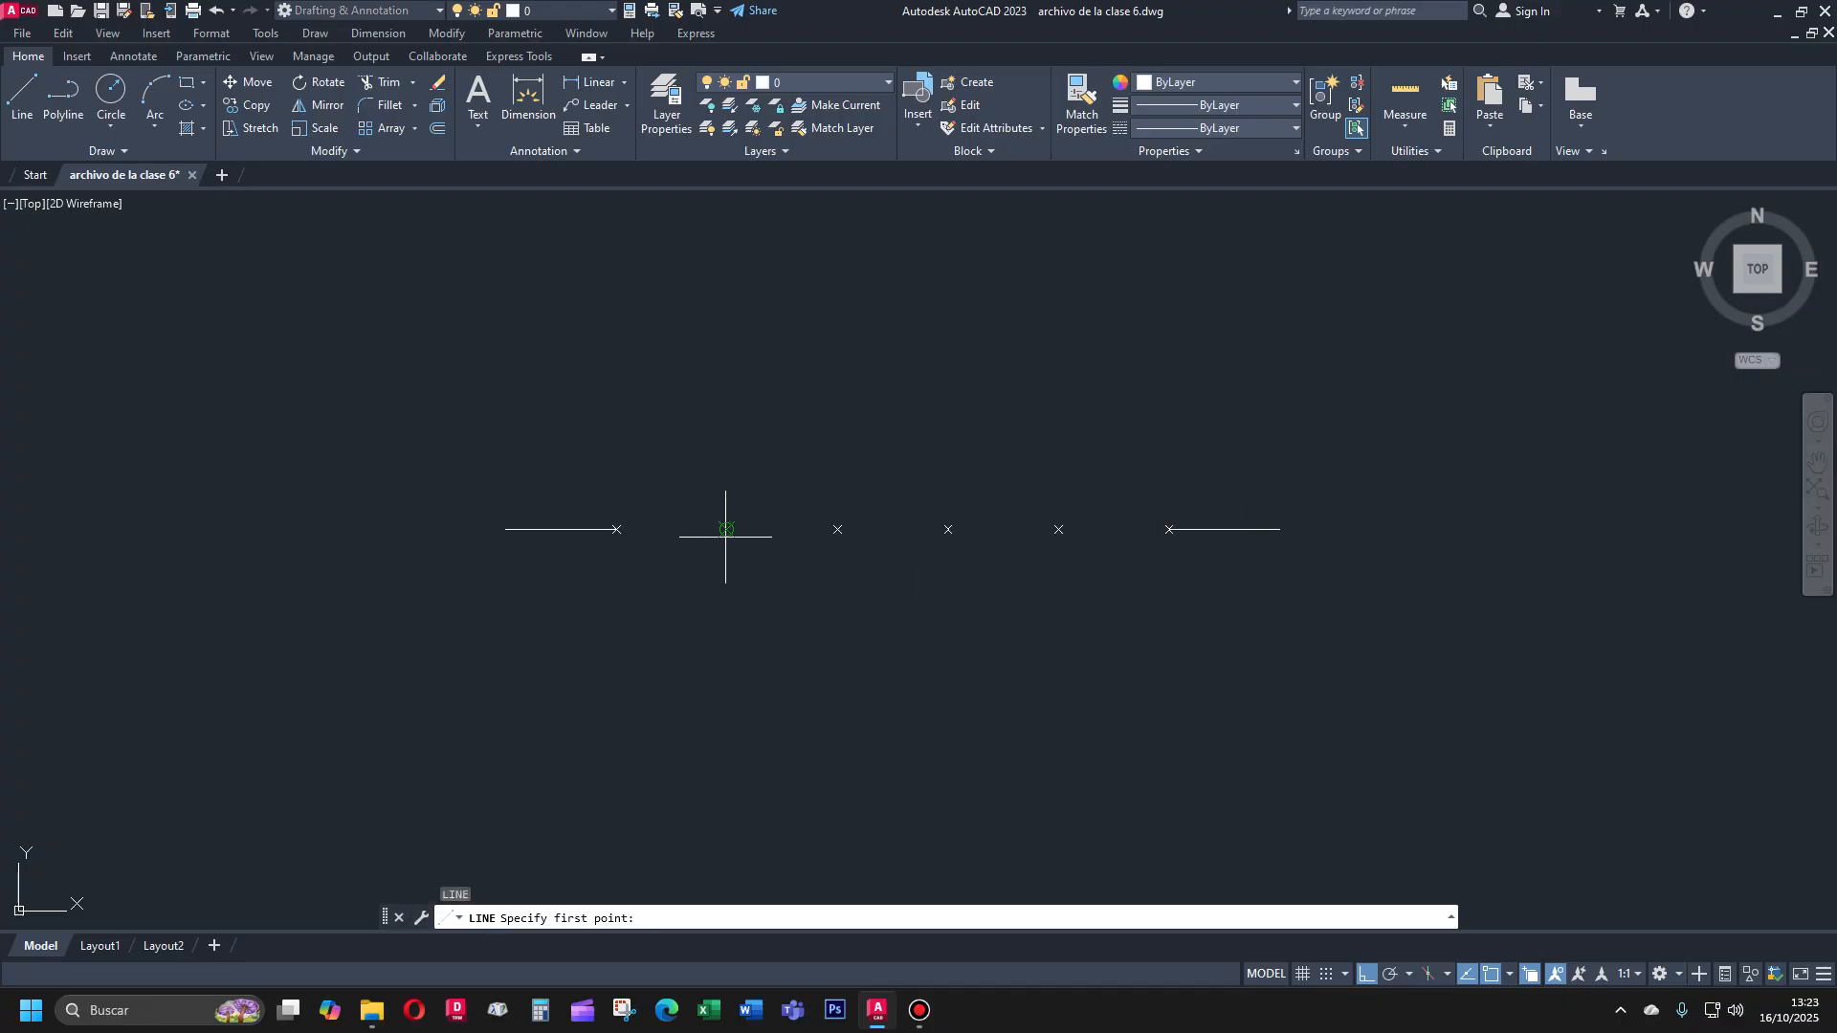
left_click(616, 529)
left_click(727, 529)
key("Return")
key("Return")
left_click(727, 529)
left_click(837, 529)
key("Return")
key("Return")
left_click(837, 529)
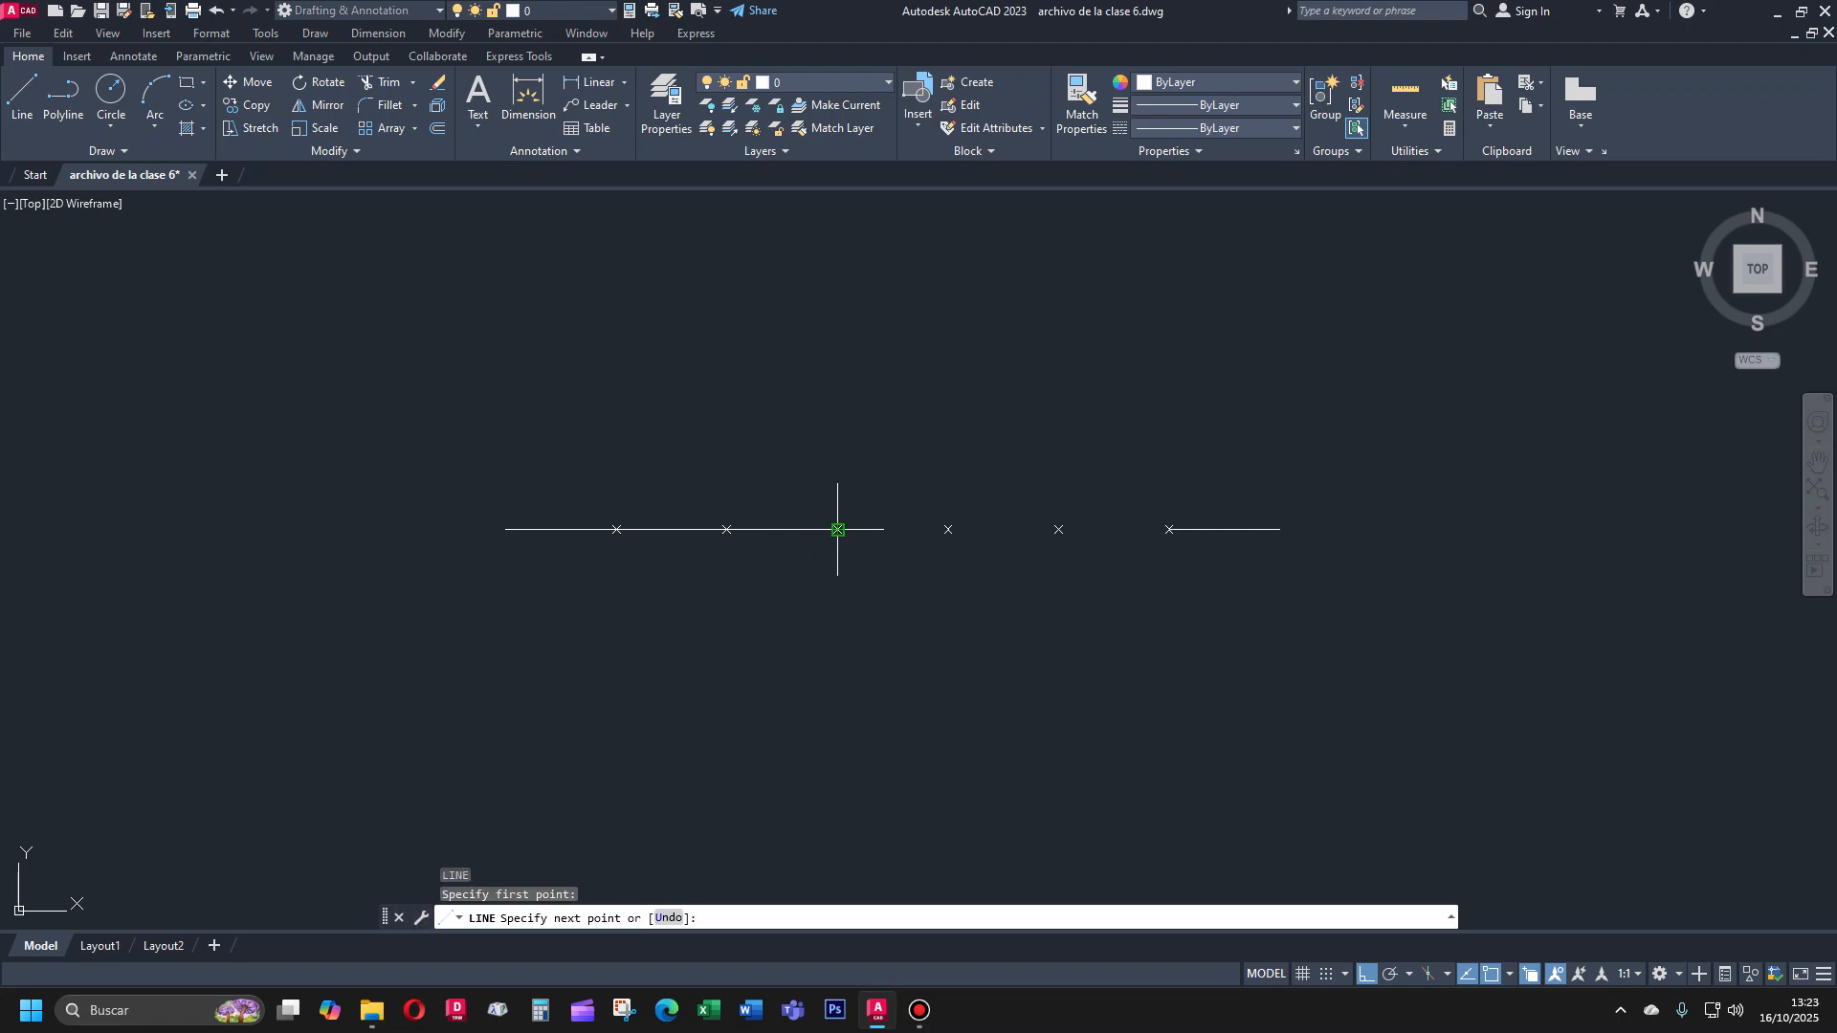
left_click(947, 529)
key("Return")
key("Return")
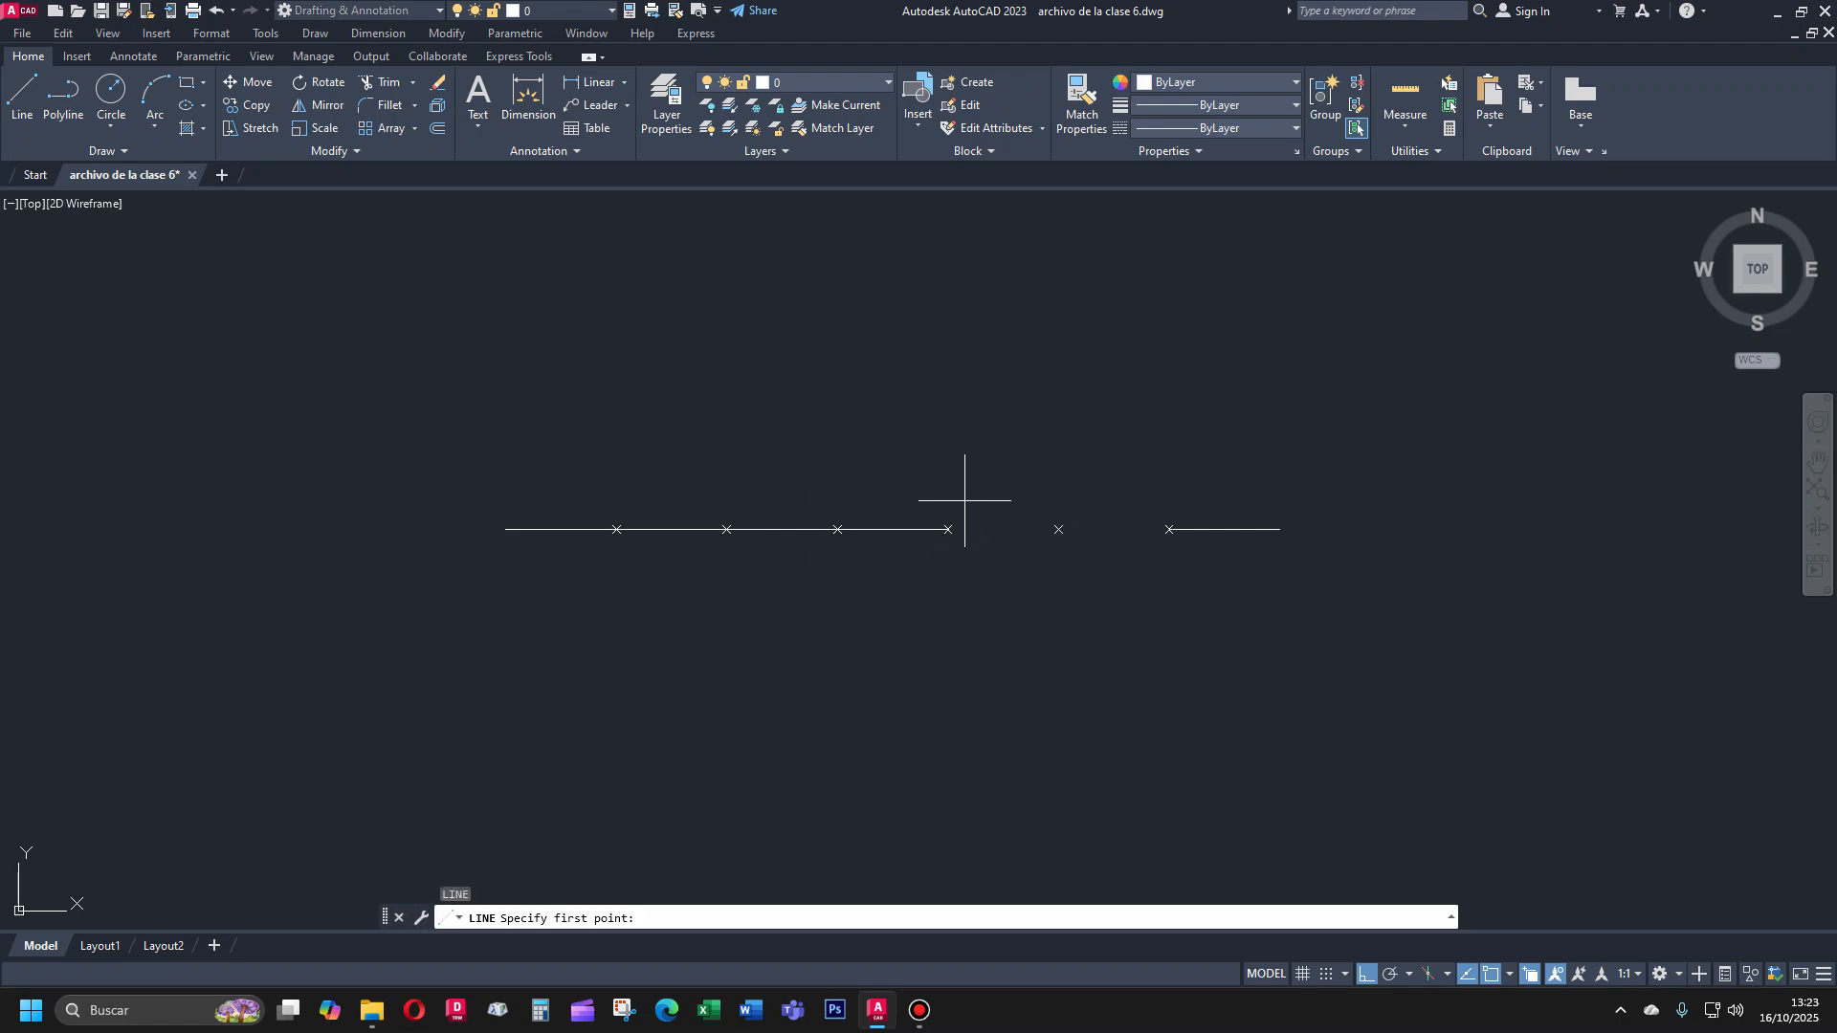
left_click(947, 529)
left_click(1059, 529)
key("Return")
key("Return")
left_click(1058, 529)
left_click(1169, 529)
key("Return")
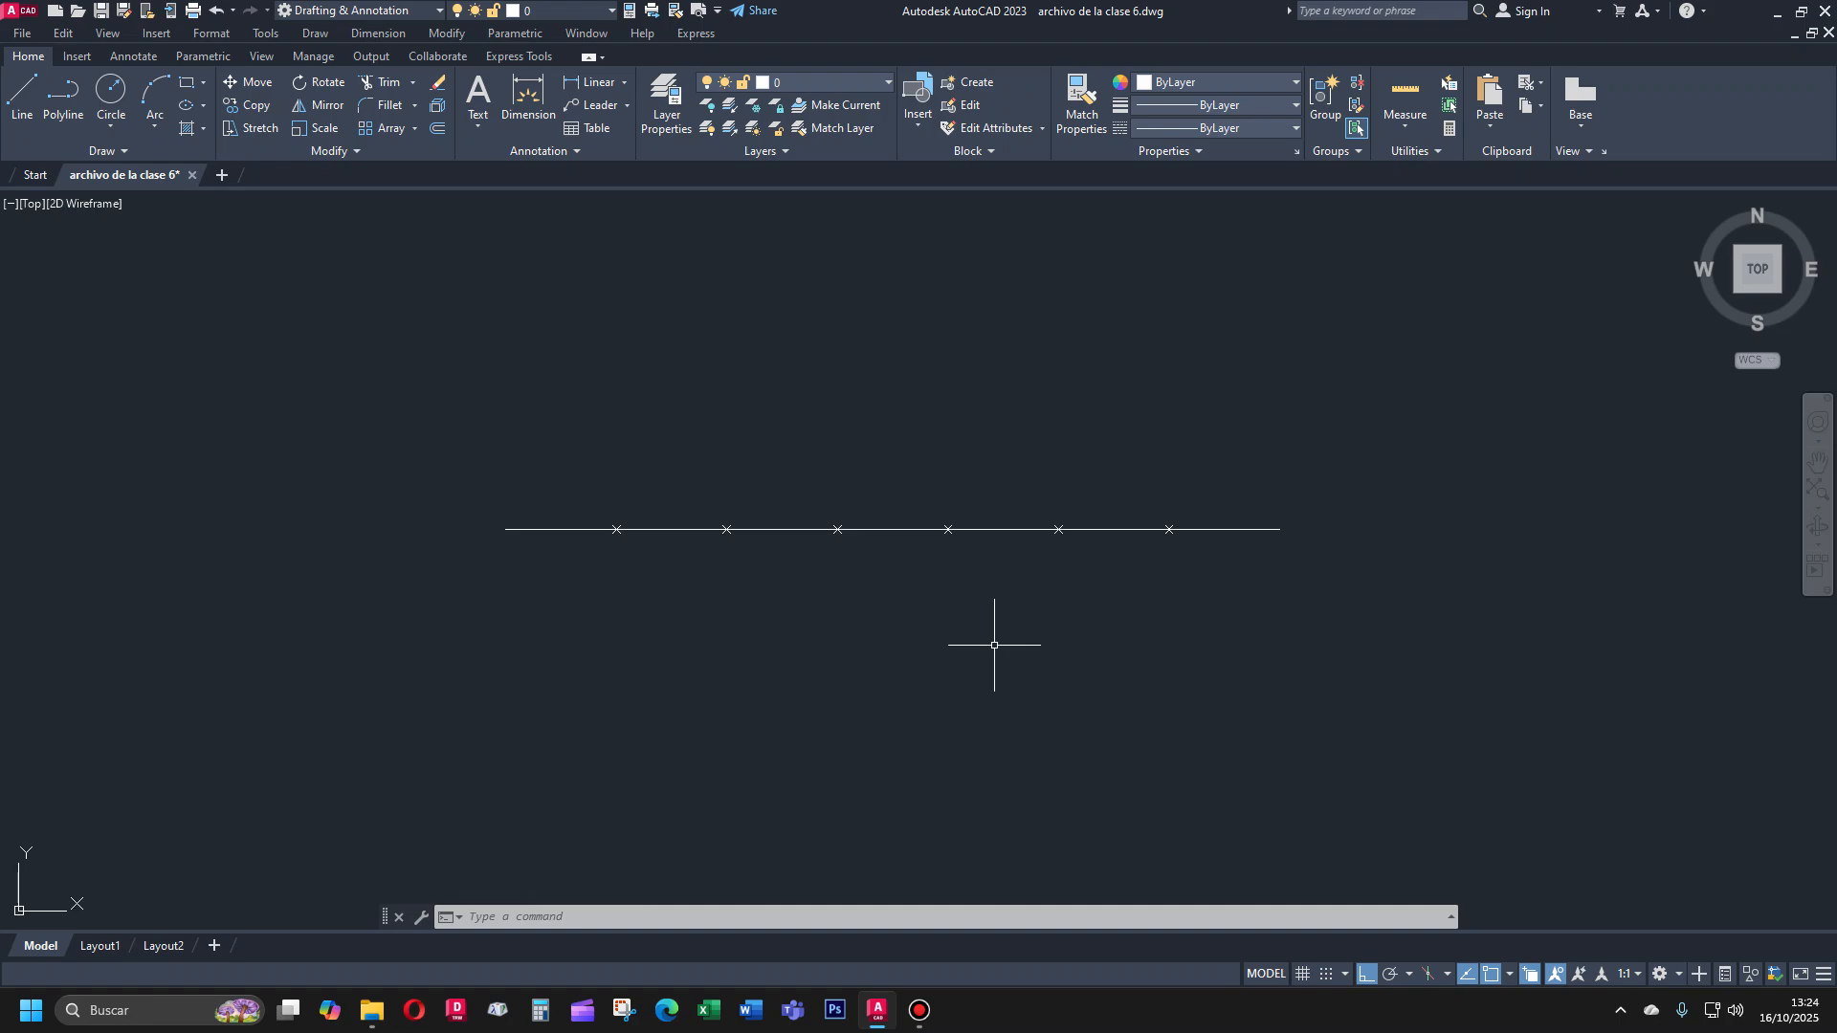
Draw a vertical line downward from the leftmost division point
type("l")
key("Return")
left_click(618, 529)
left_click(615, 684)
key("Return")
key("Return")
left_click(727, 529)
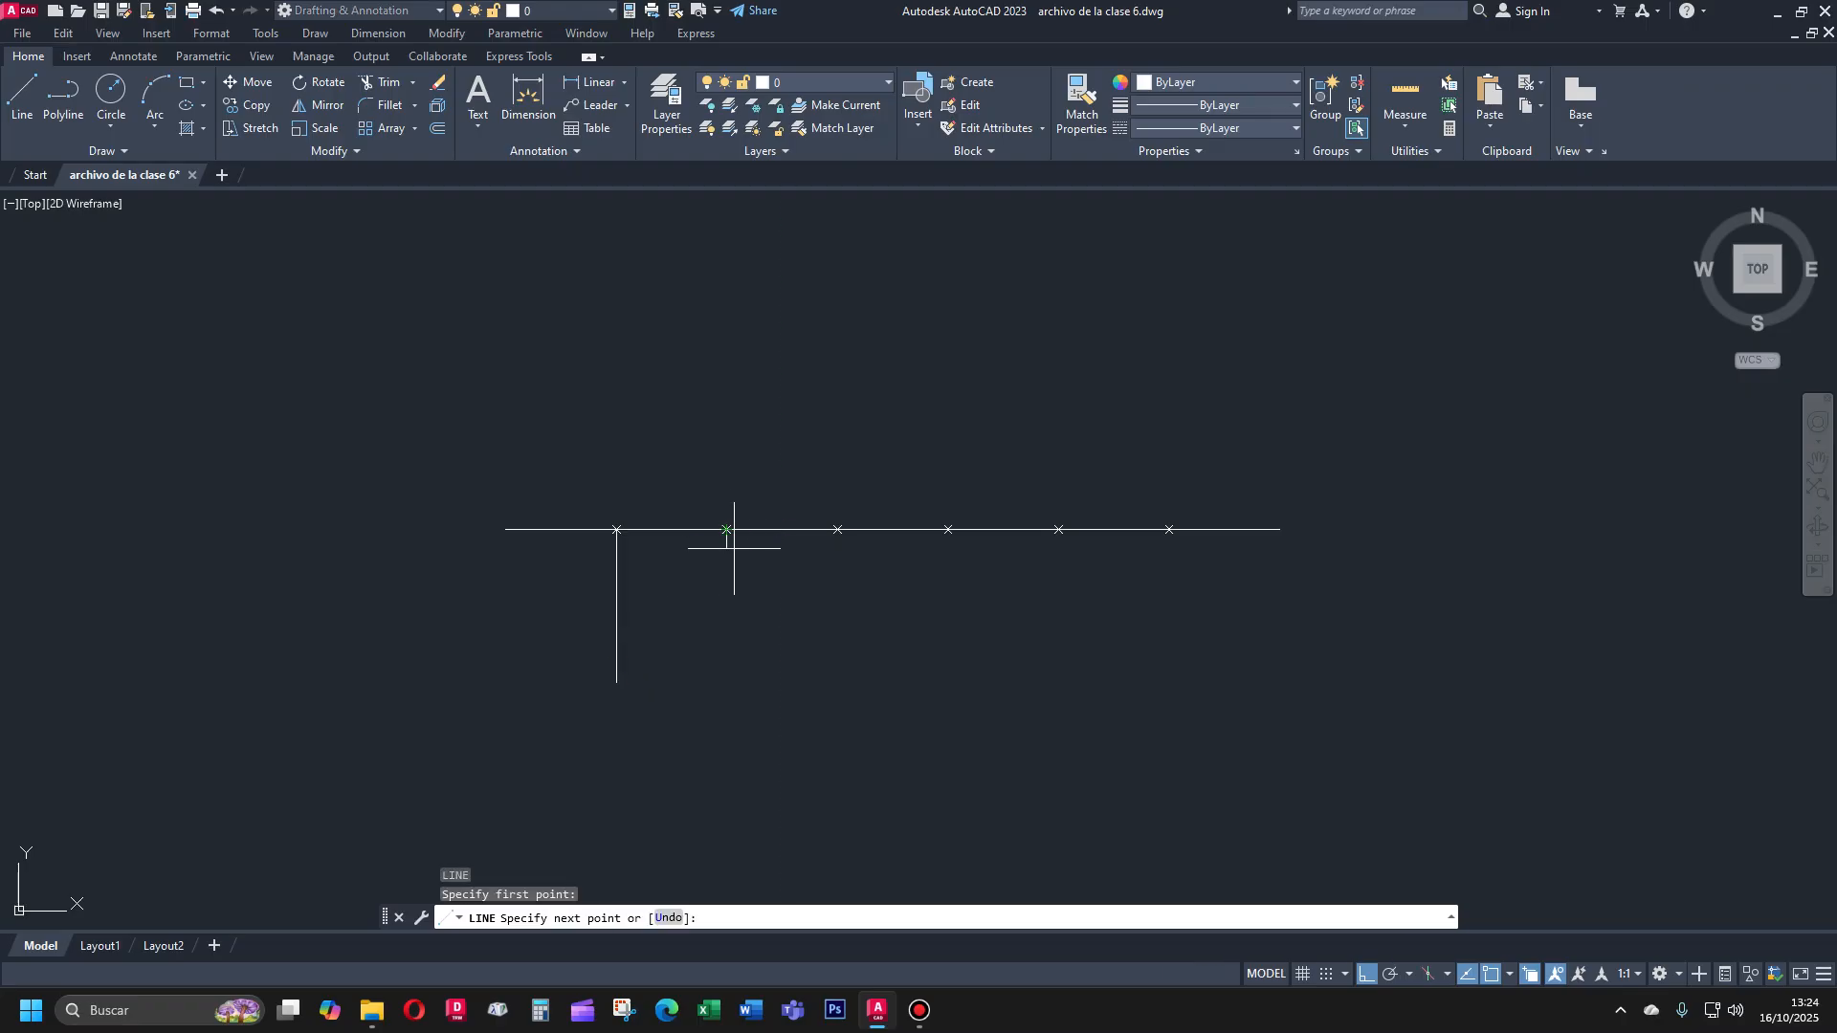
key("Escape")
Copy the vertical line from its upper end to the other five division points and to both outer ends of the horizontal row
type("co")
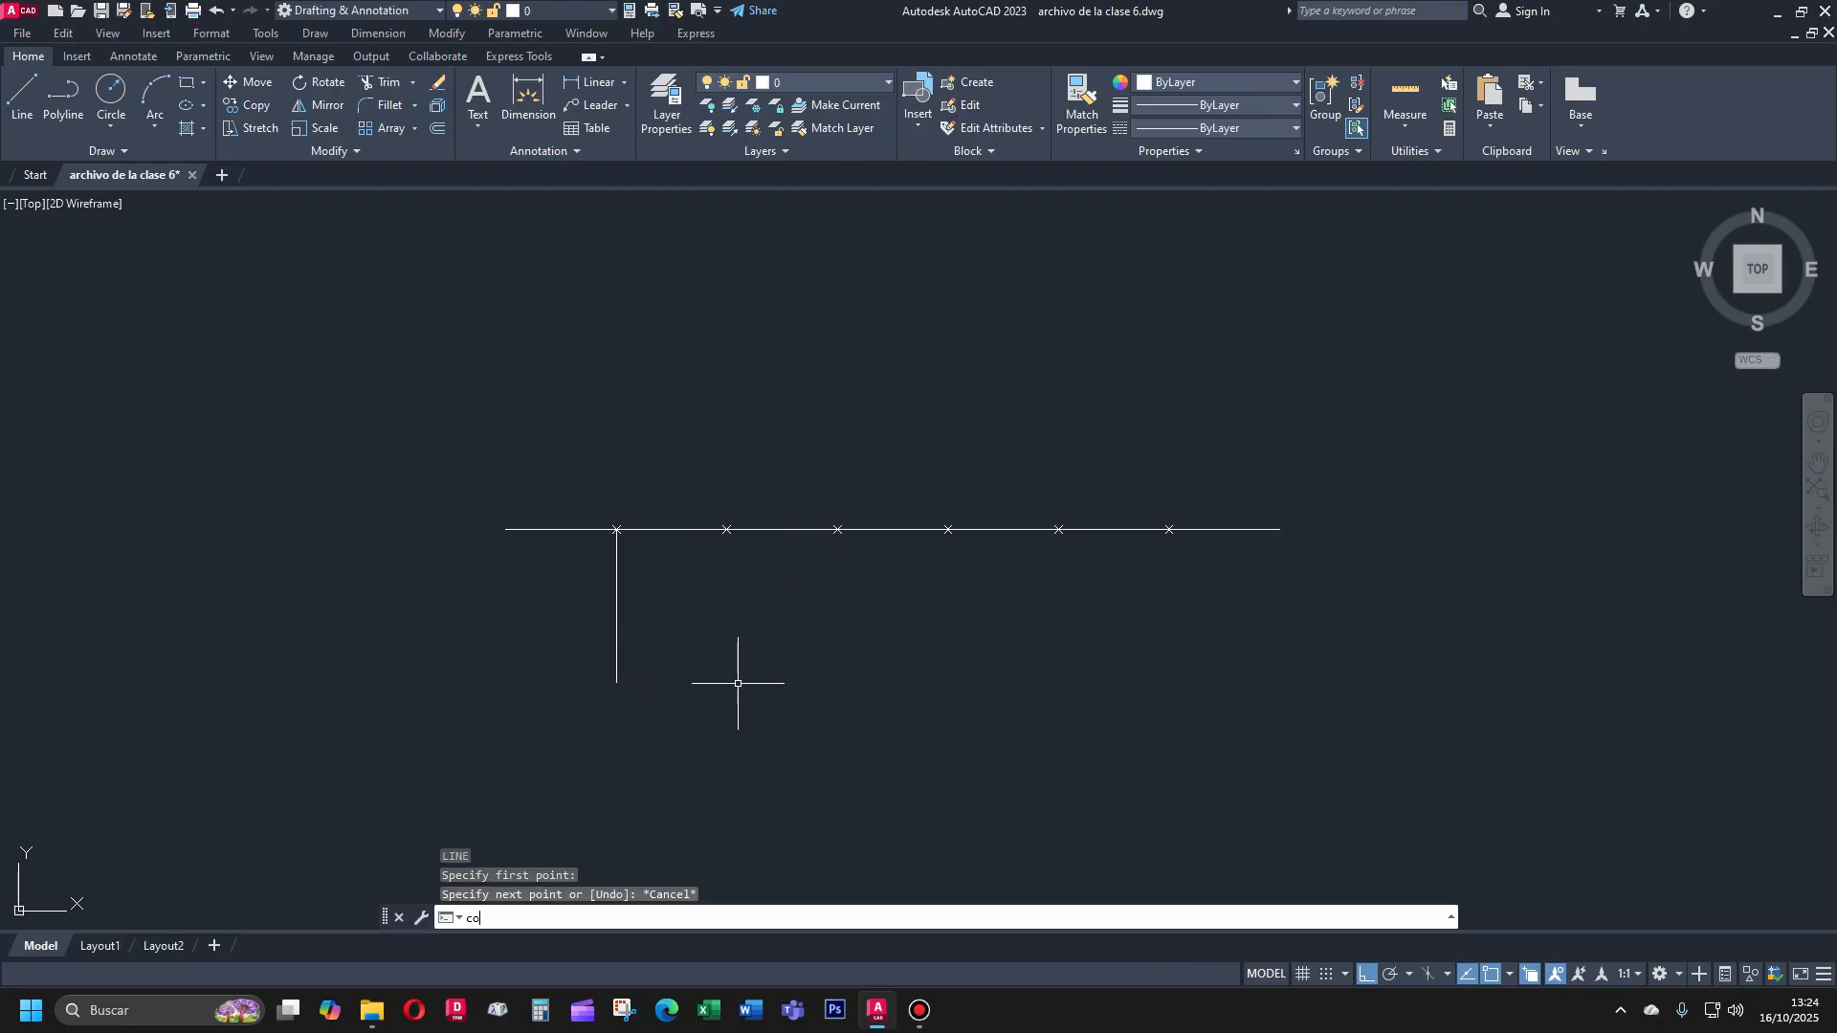
key("Return")
left_click(626, 627)
left_click(500, 562)
key("Return")
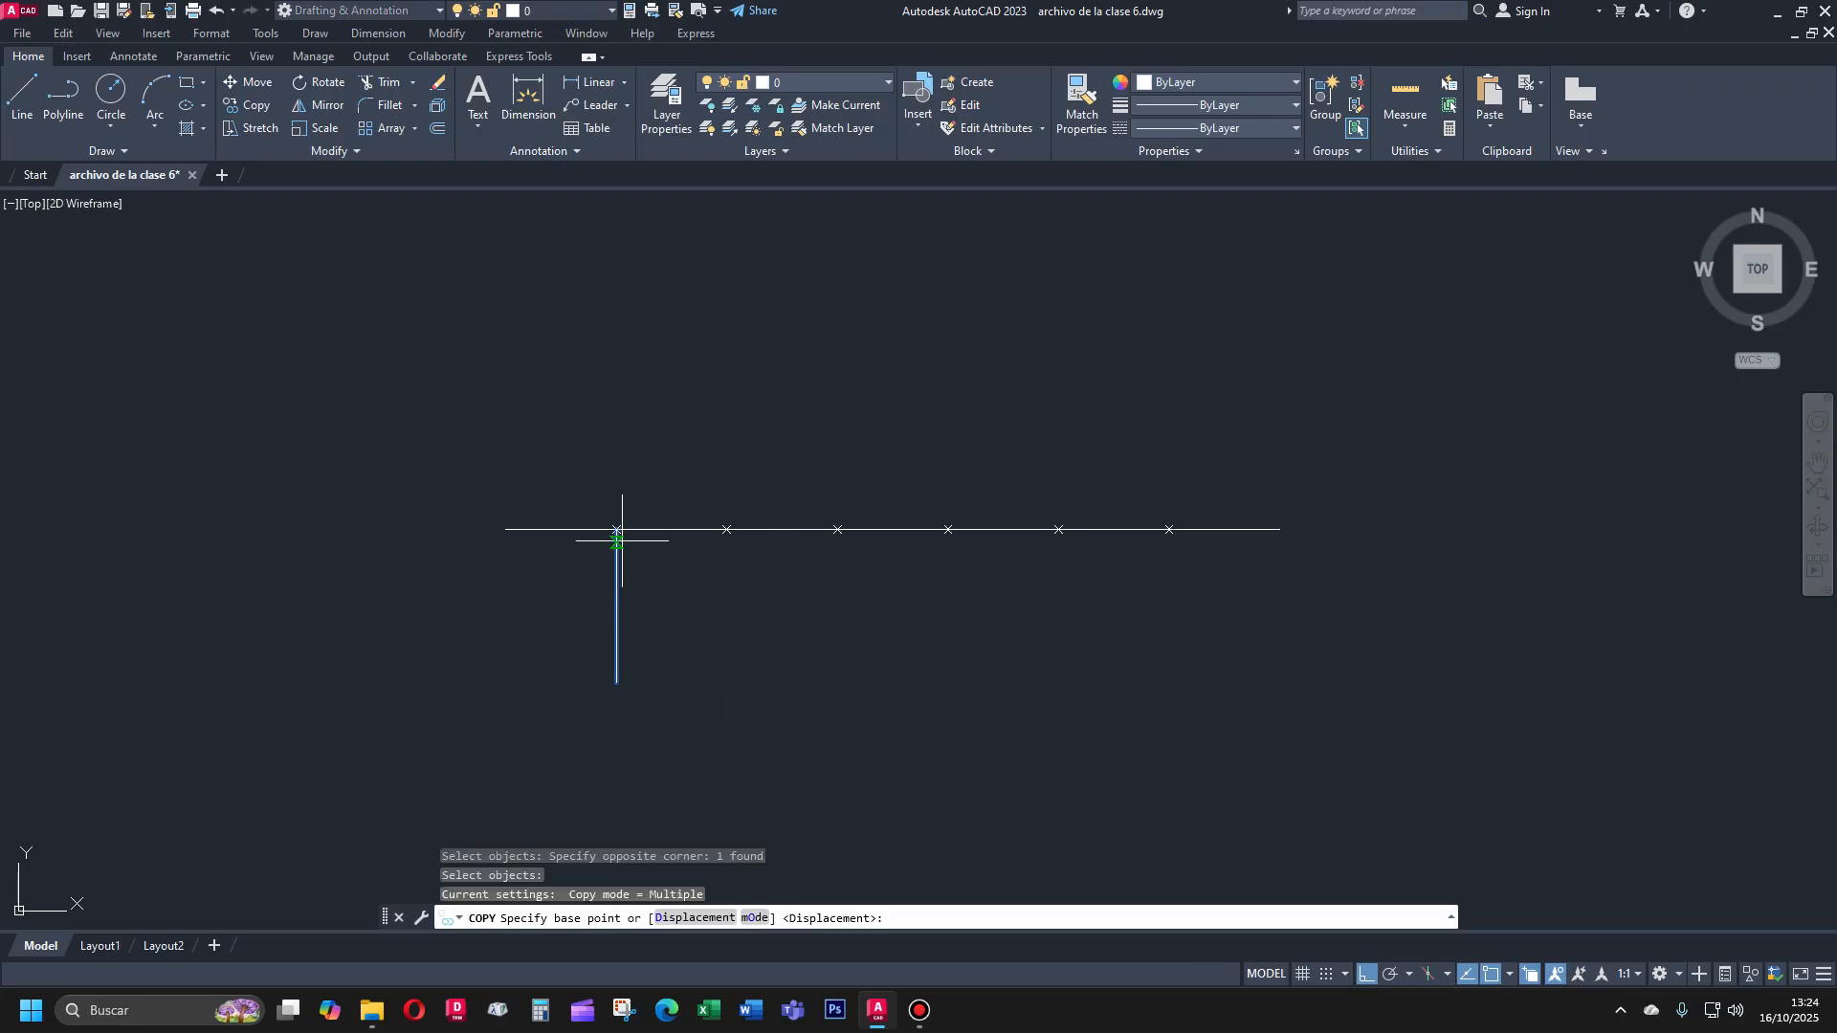
left_click(618, 529)
left_click(727, 529)
left_click(837, 529)
left_click(948, 529)
left_click(1059, 529)
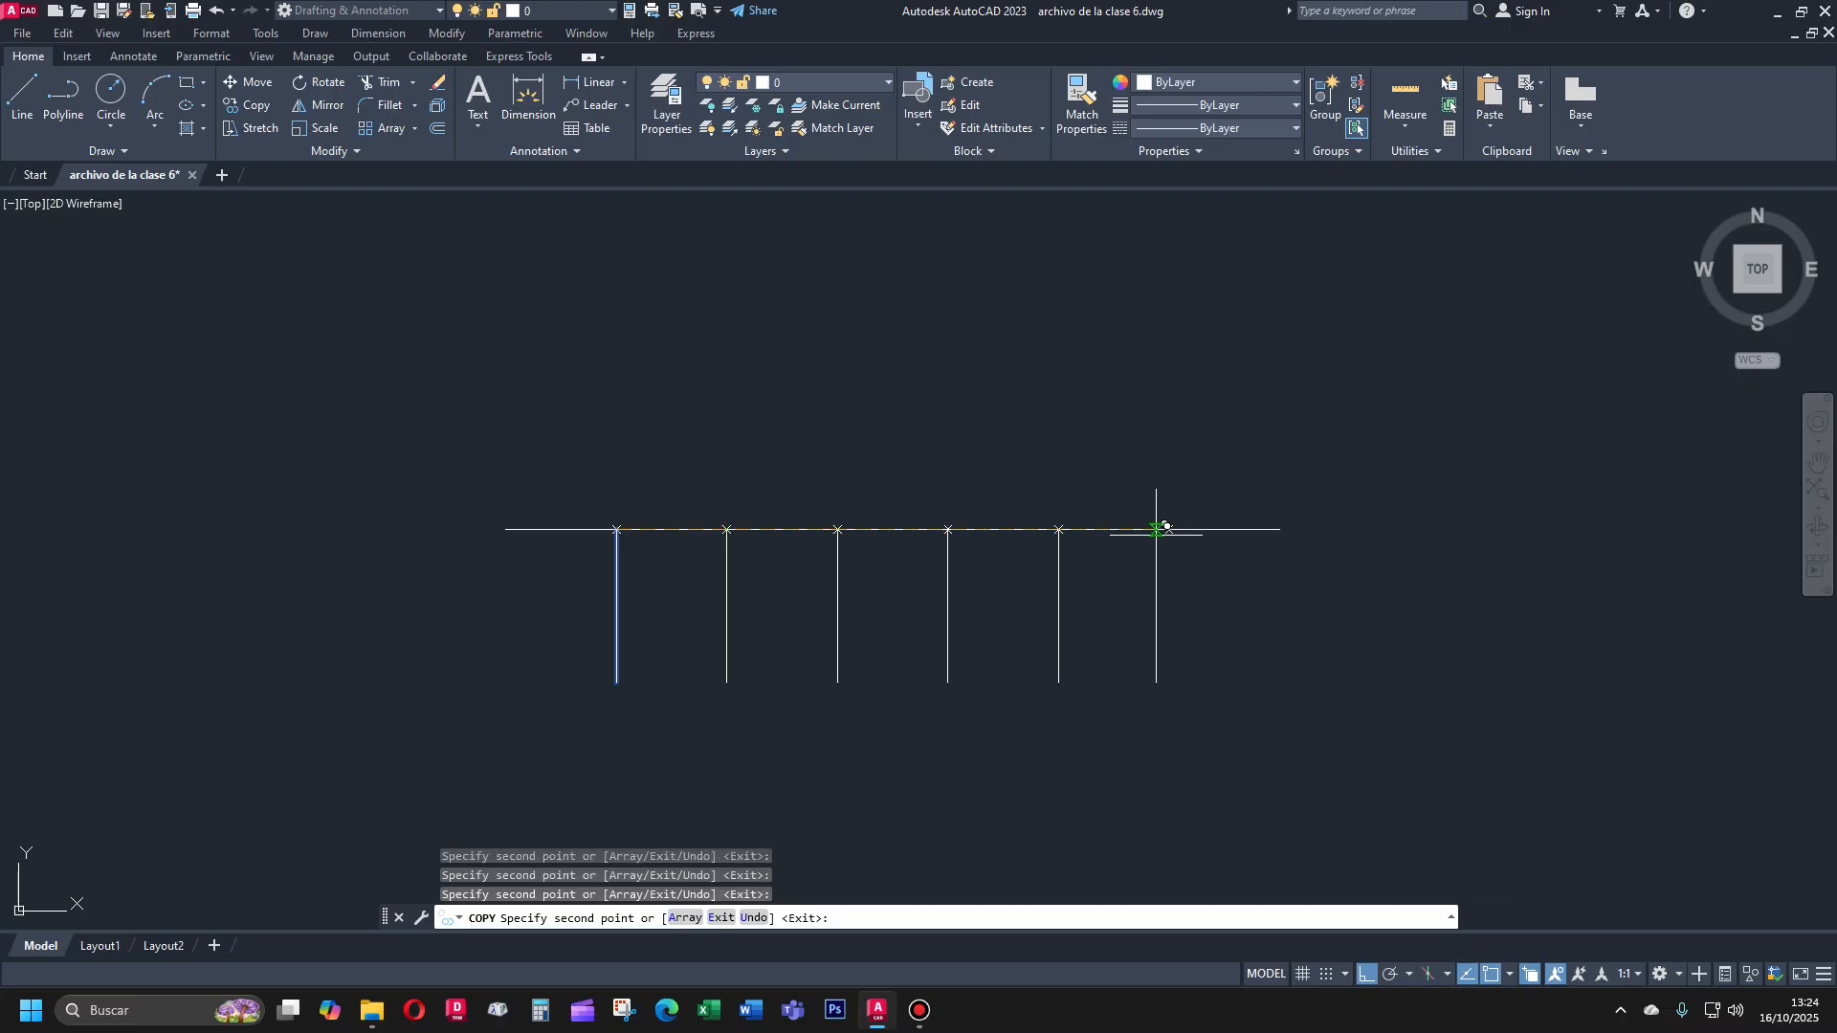
left_click(1169, 530)
left_click(1279, 529)
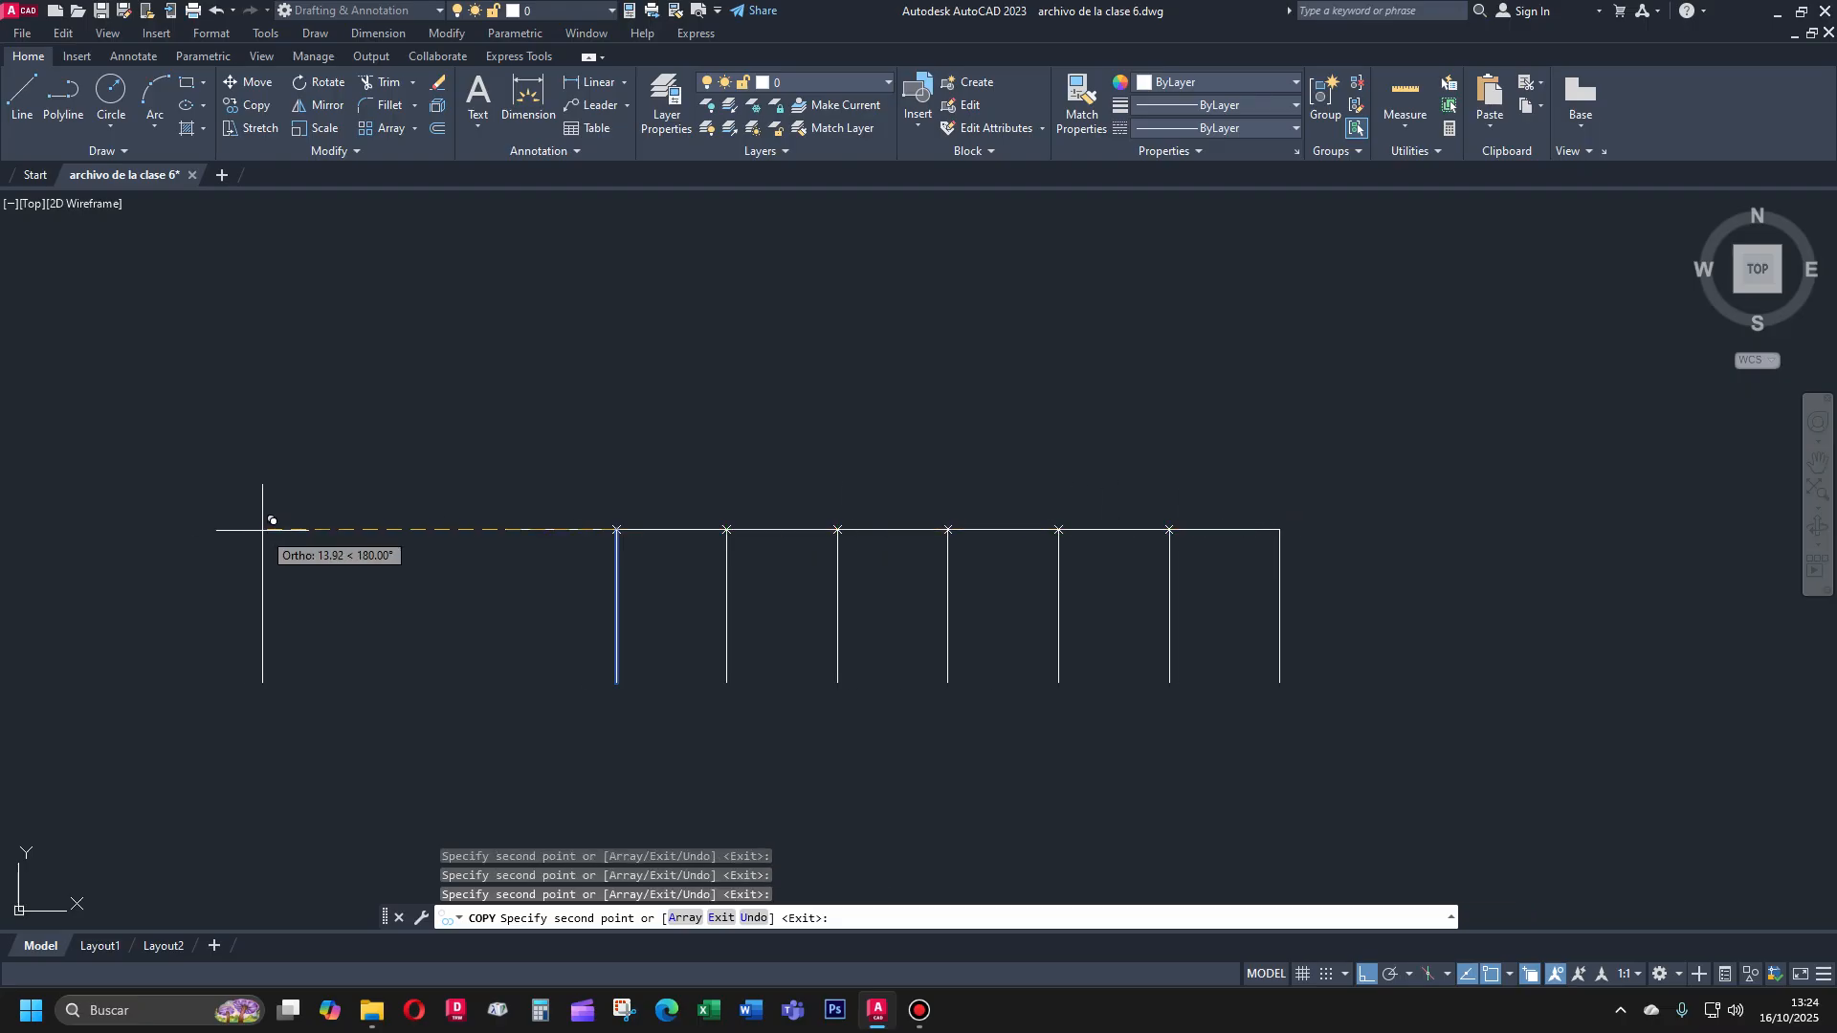
left_click(505, 529)
key("Escape")
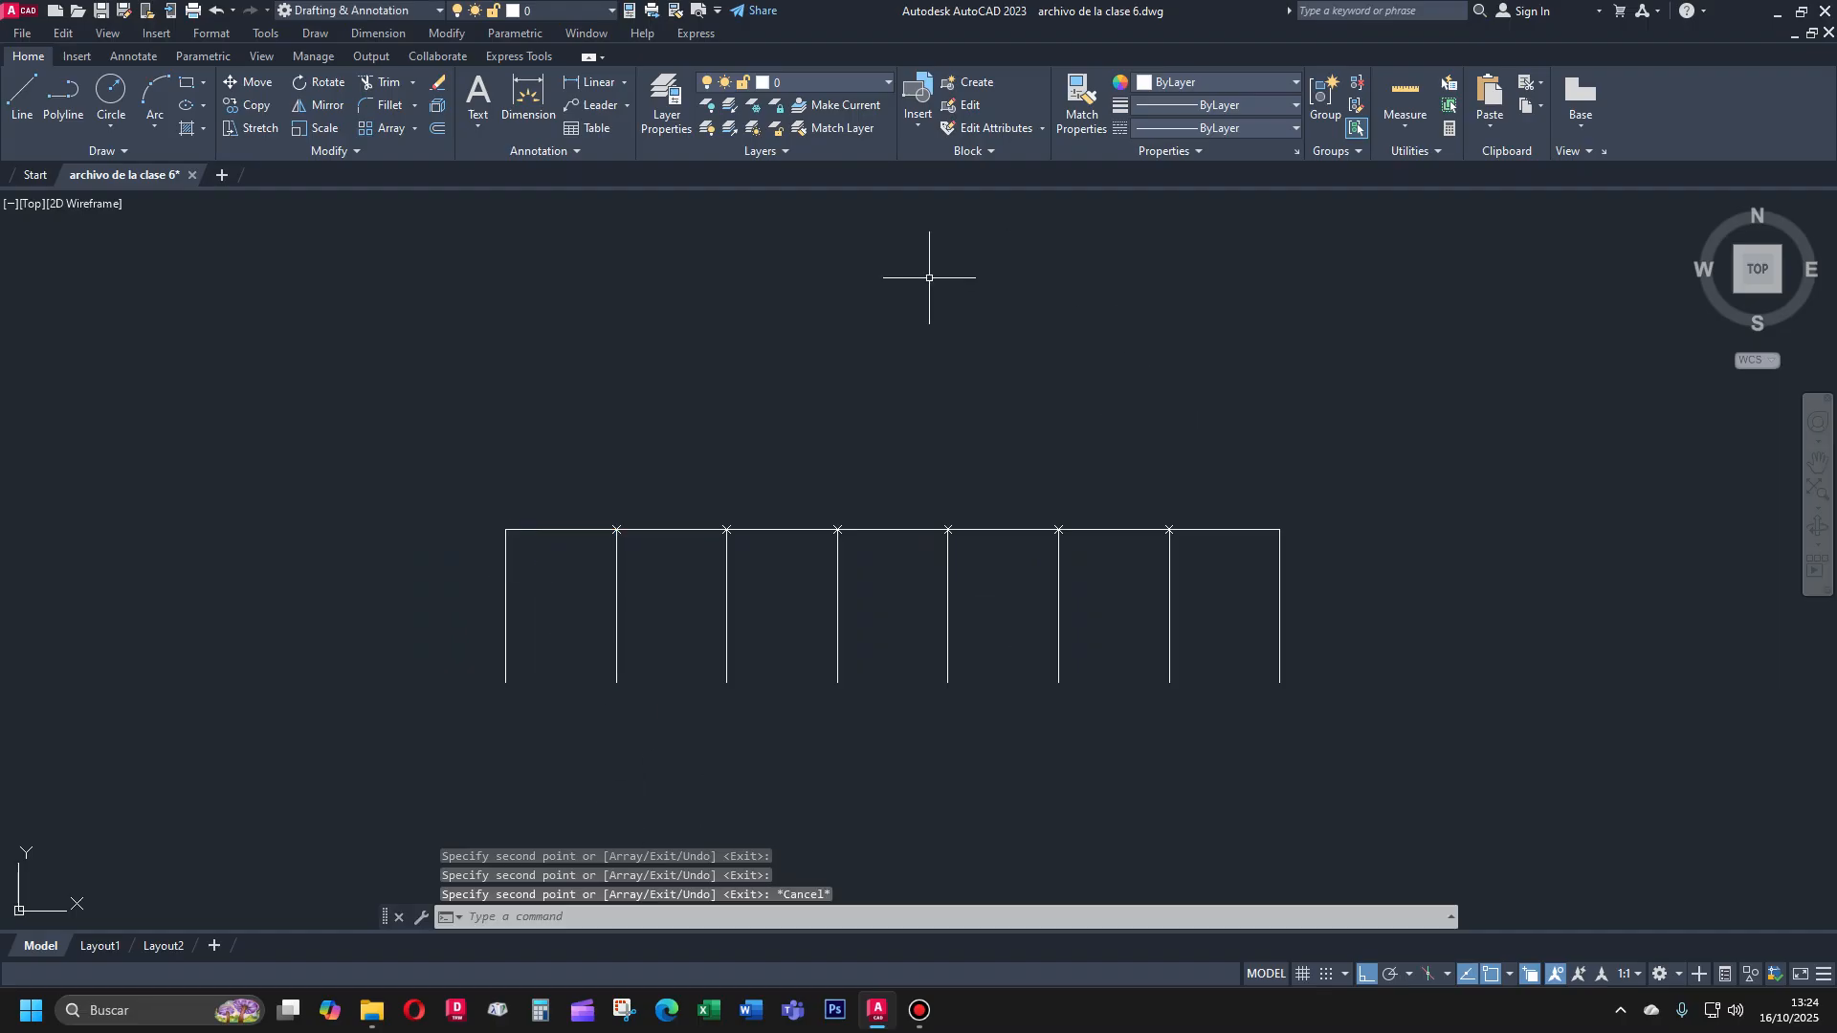
Measure the distance between the lower ends of the two outermost vertical lines
type("di")
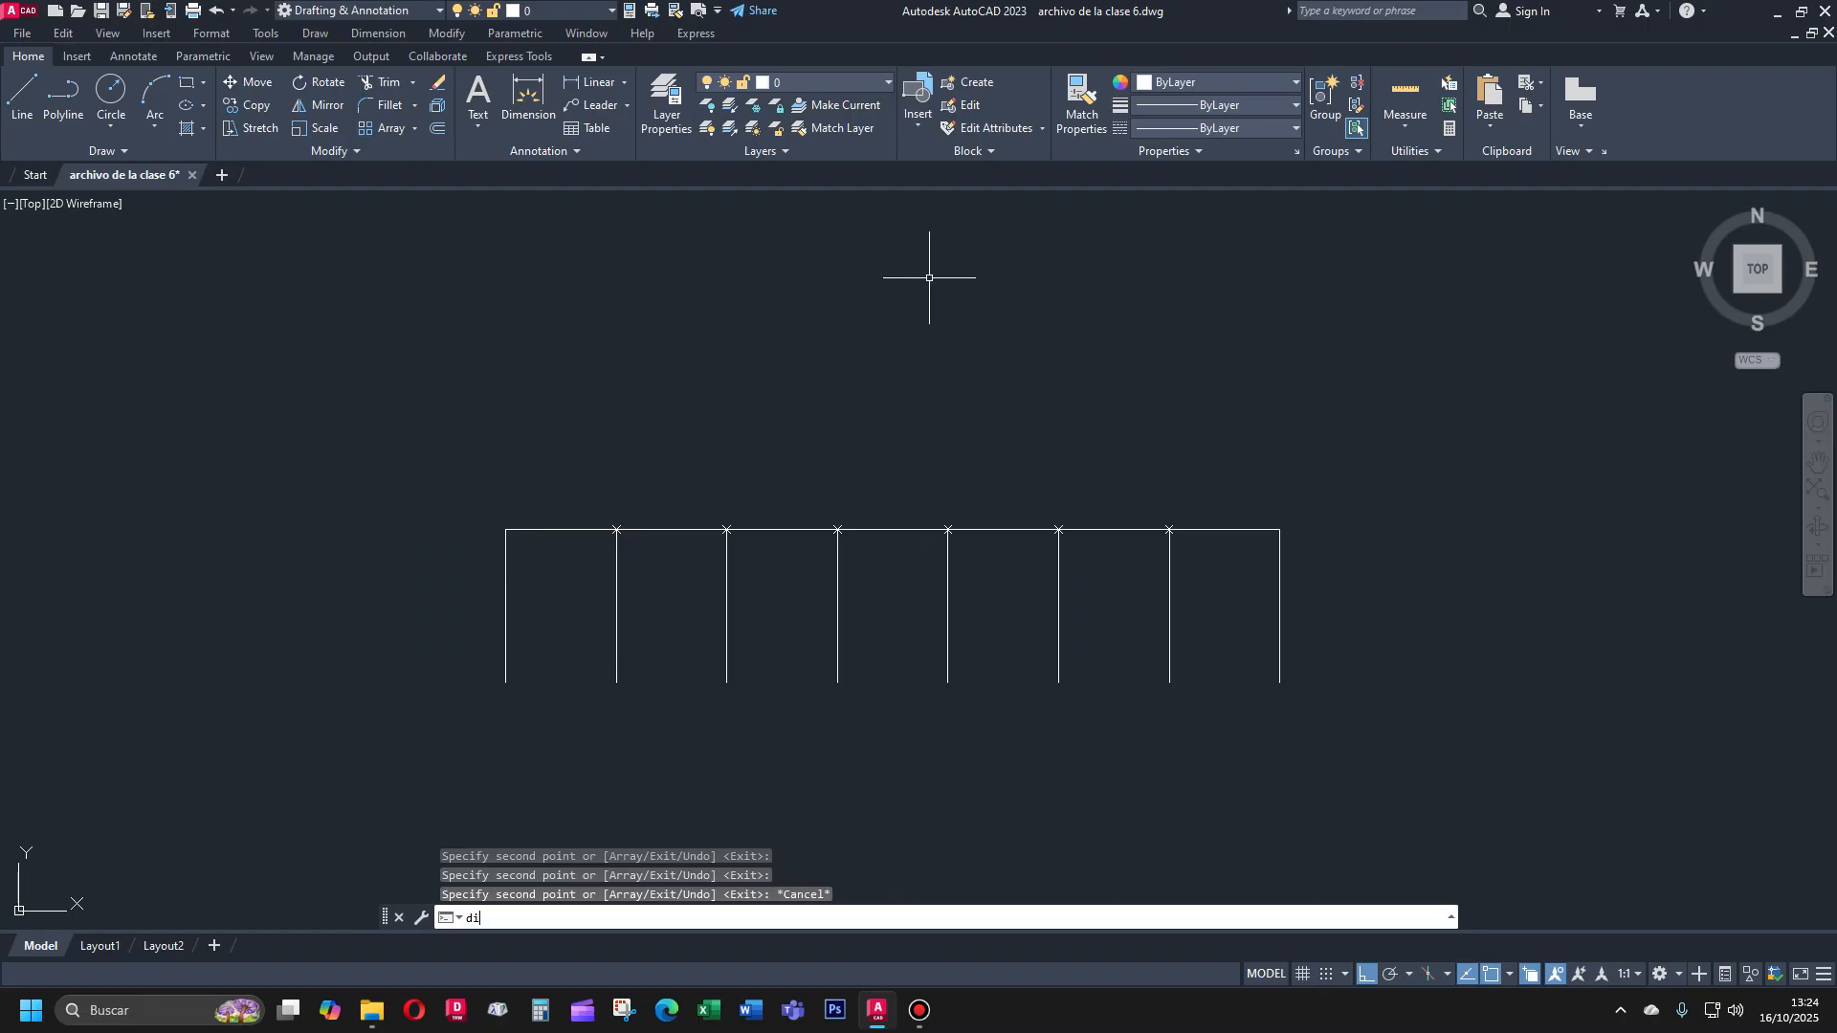
key("Return")
left_click(505, 682)
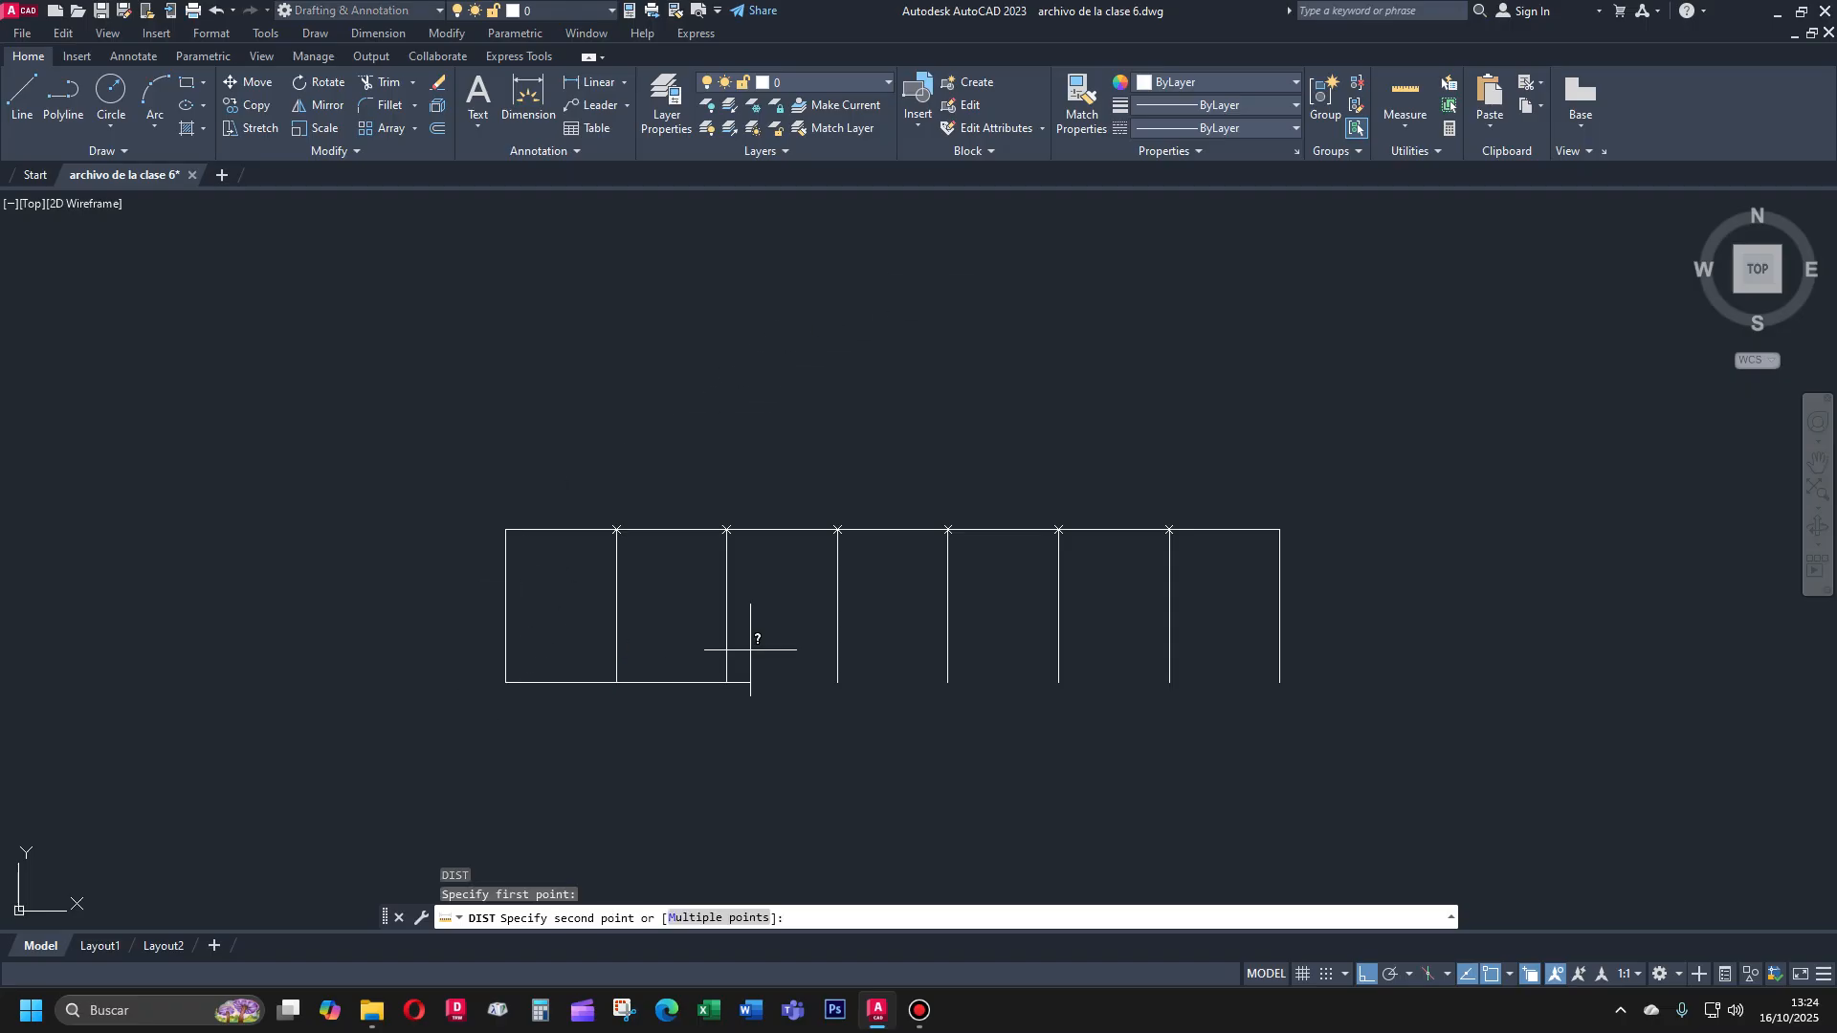
left_click(1279, 682)
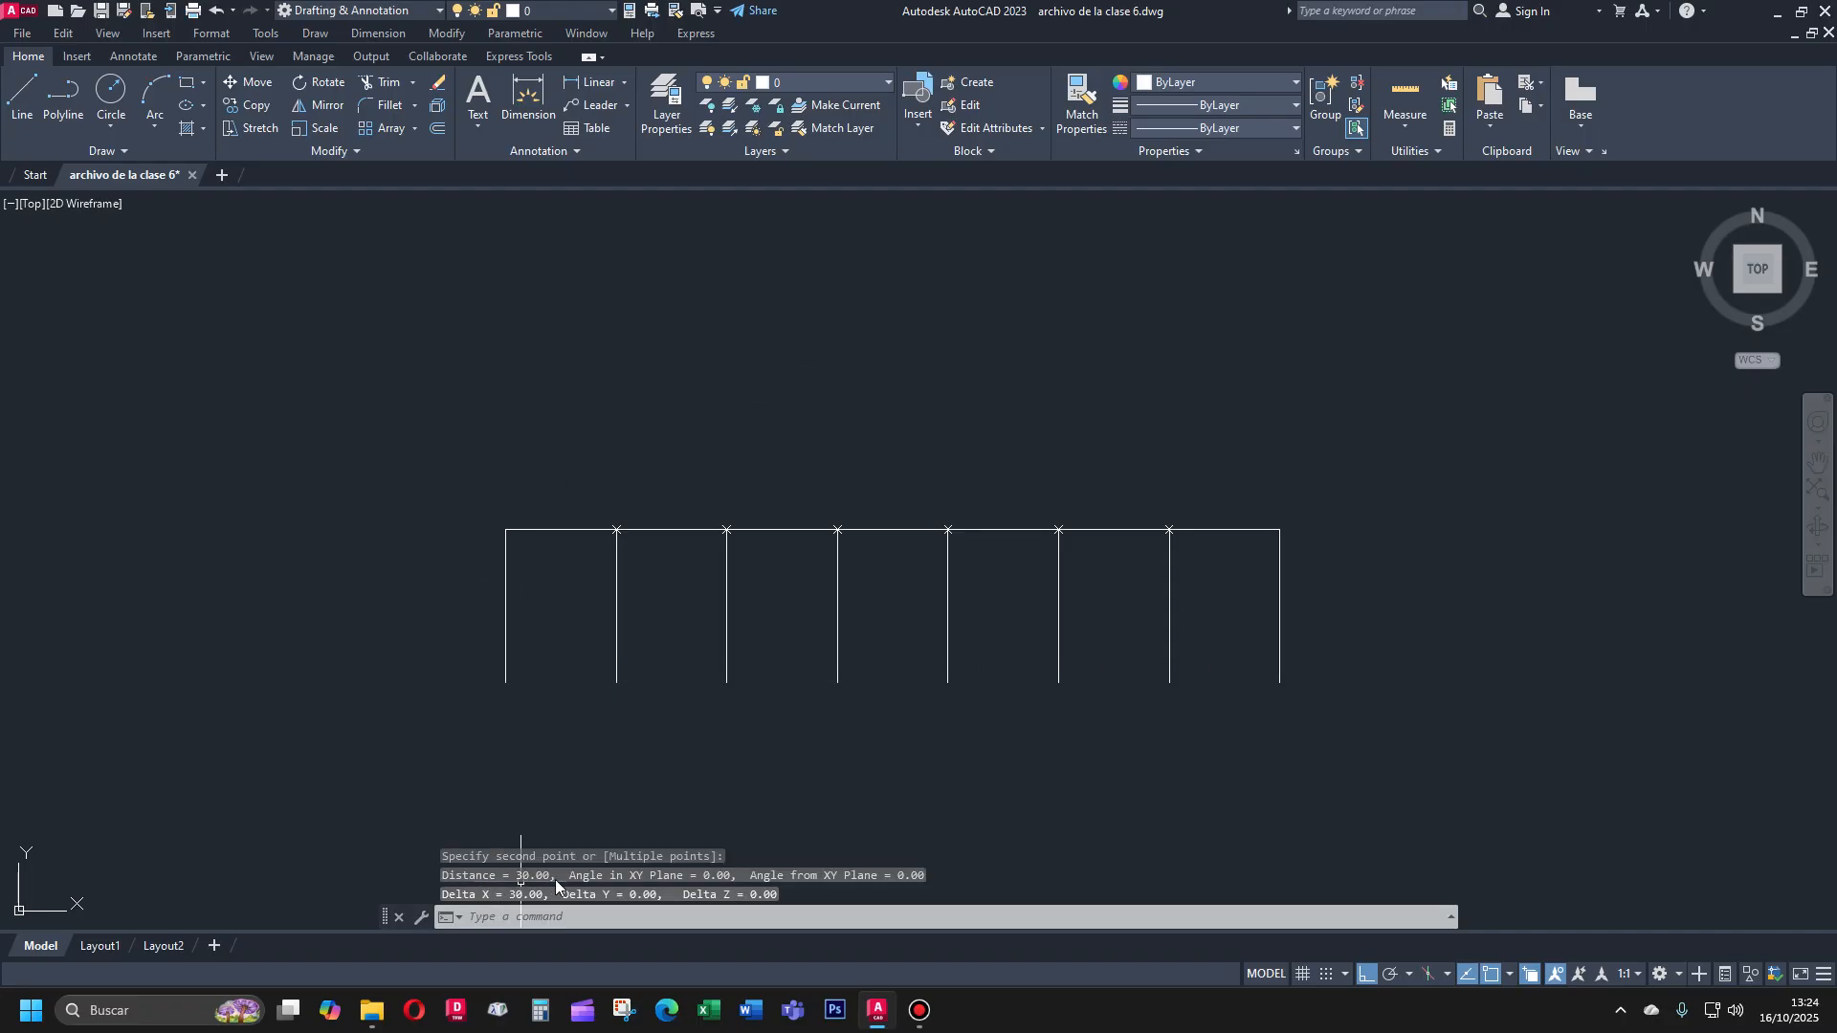
Measure the distance between the lower ends of the first two vertical lines at the row's left end
key("Return")
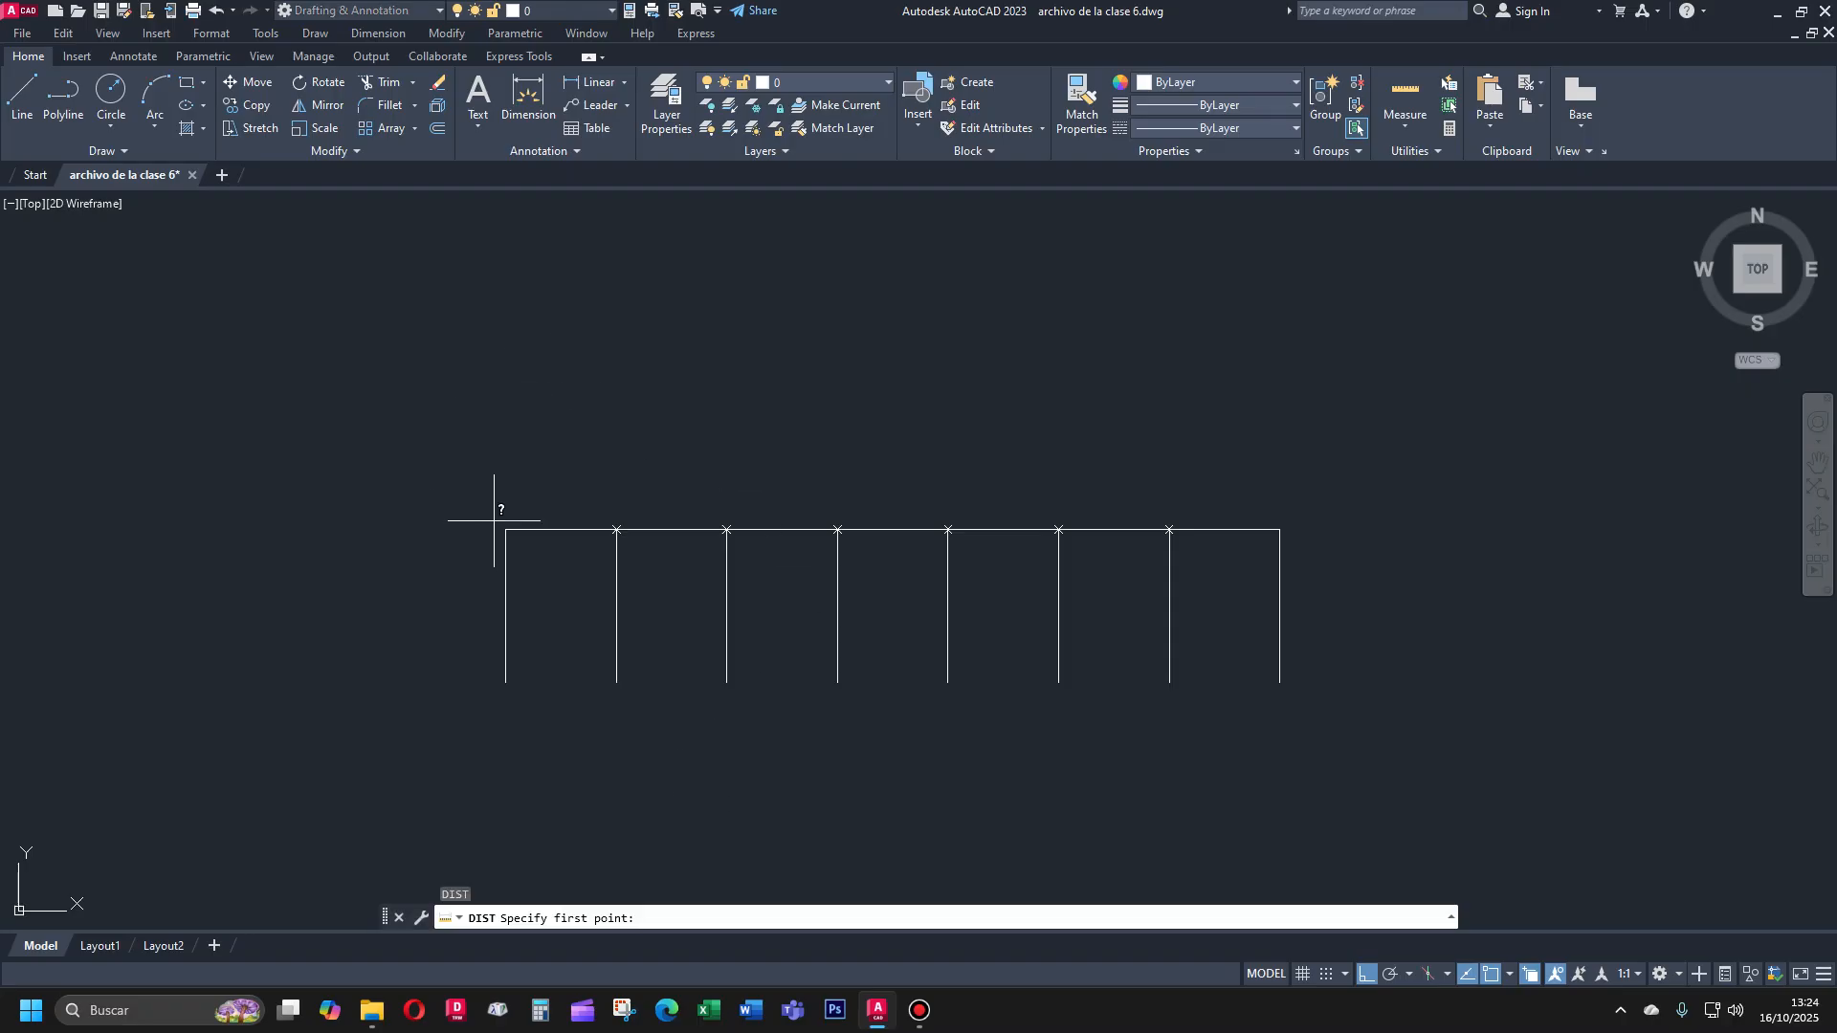
left_click(505, 682)
left_click(615, 680)
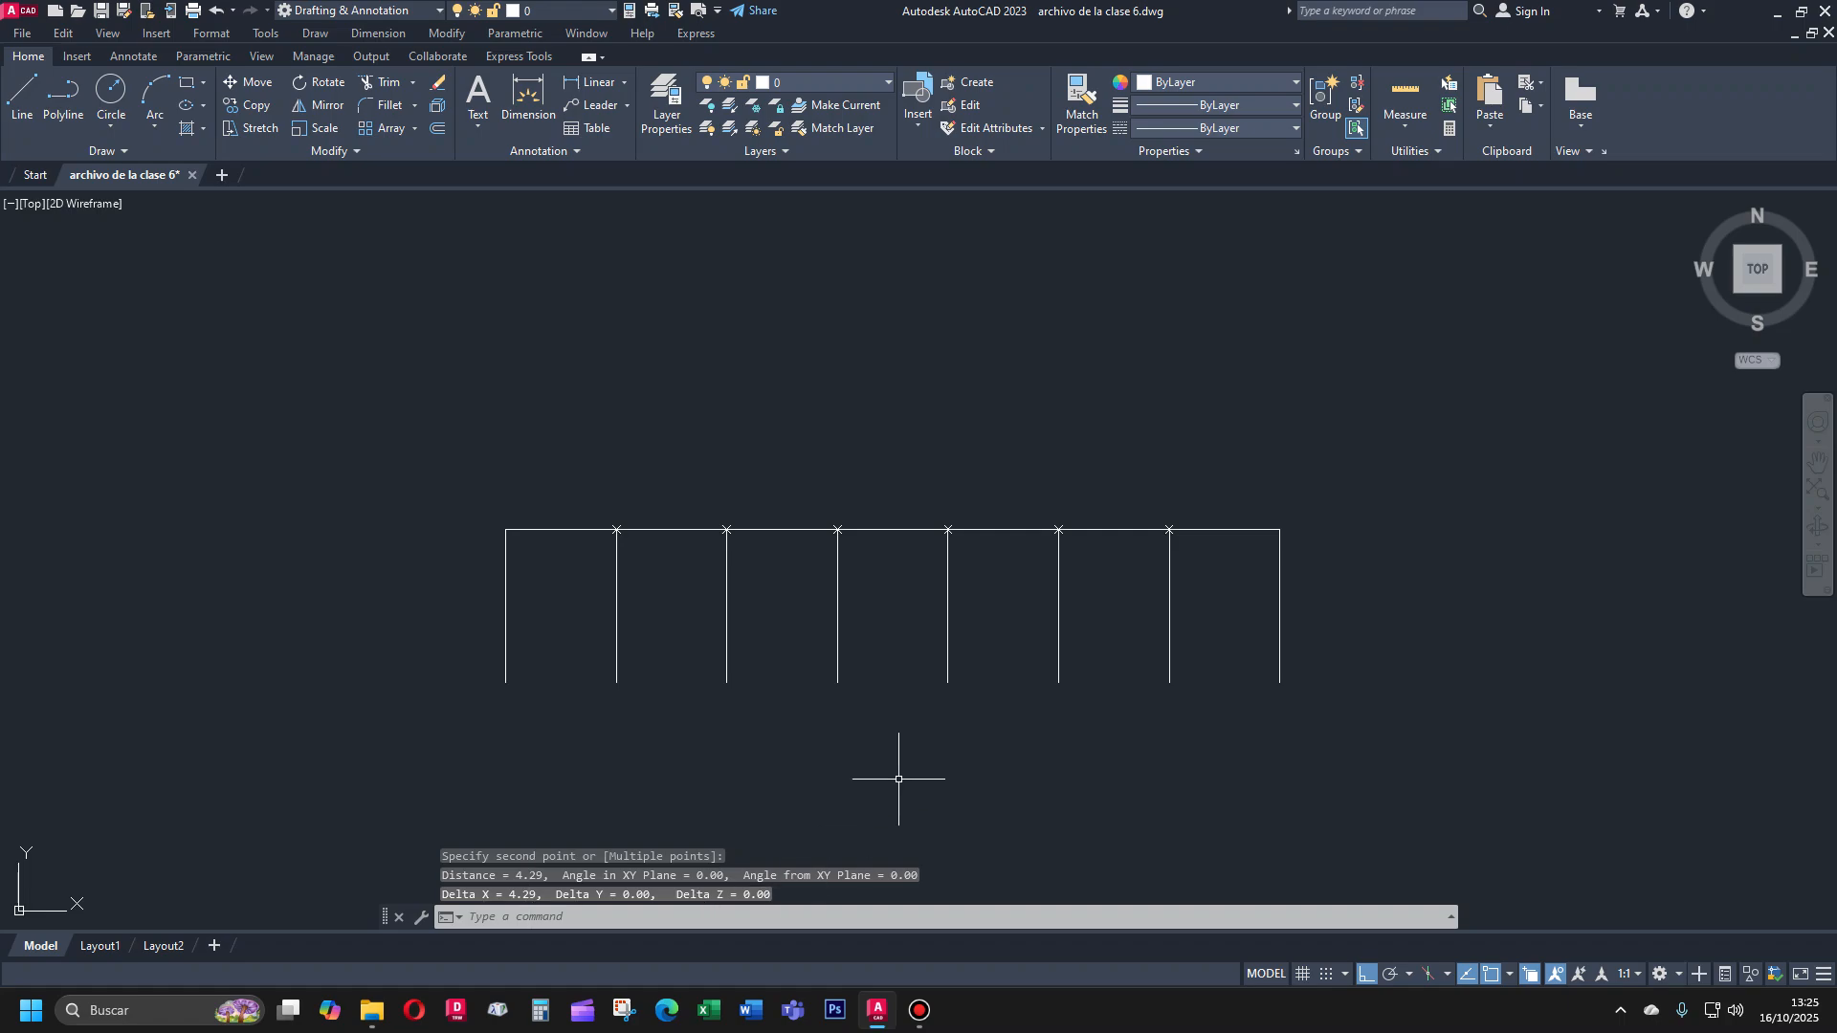
key("Escape")
key("Escape")
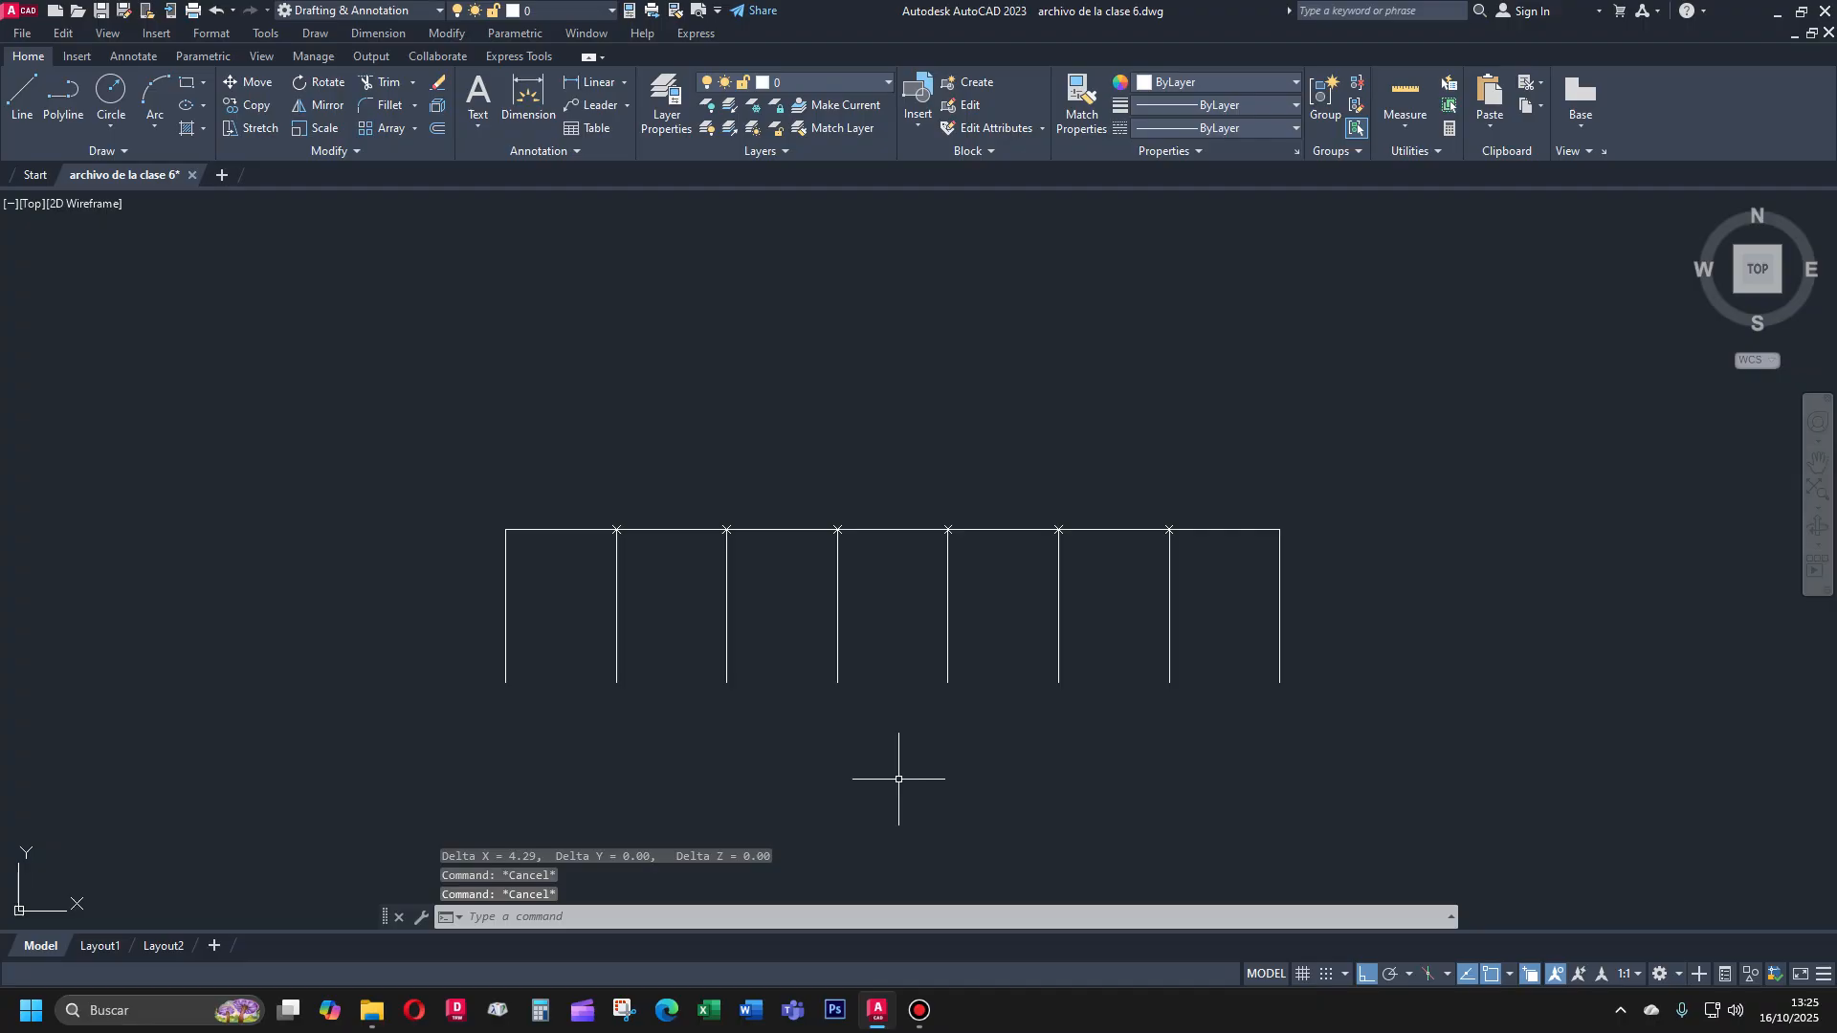
Set the drawing's length precision to eight decimal places (0.00000000)
type("UN")
key("Return")
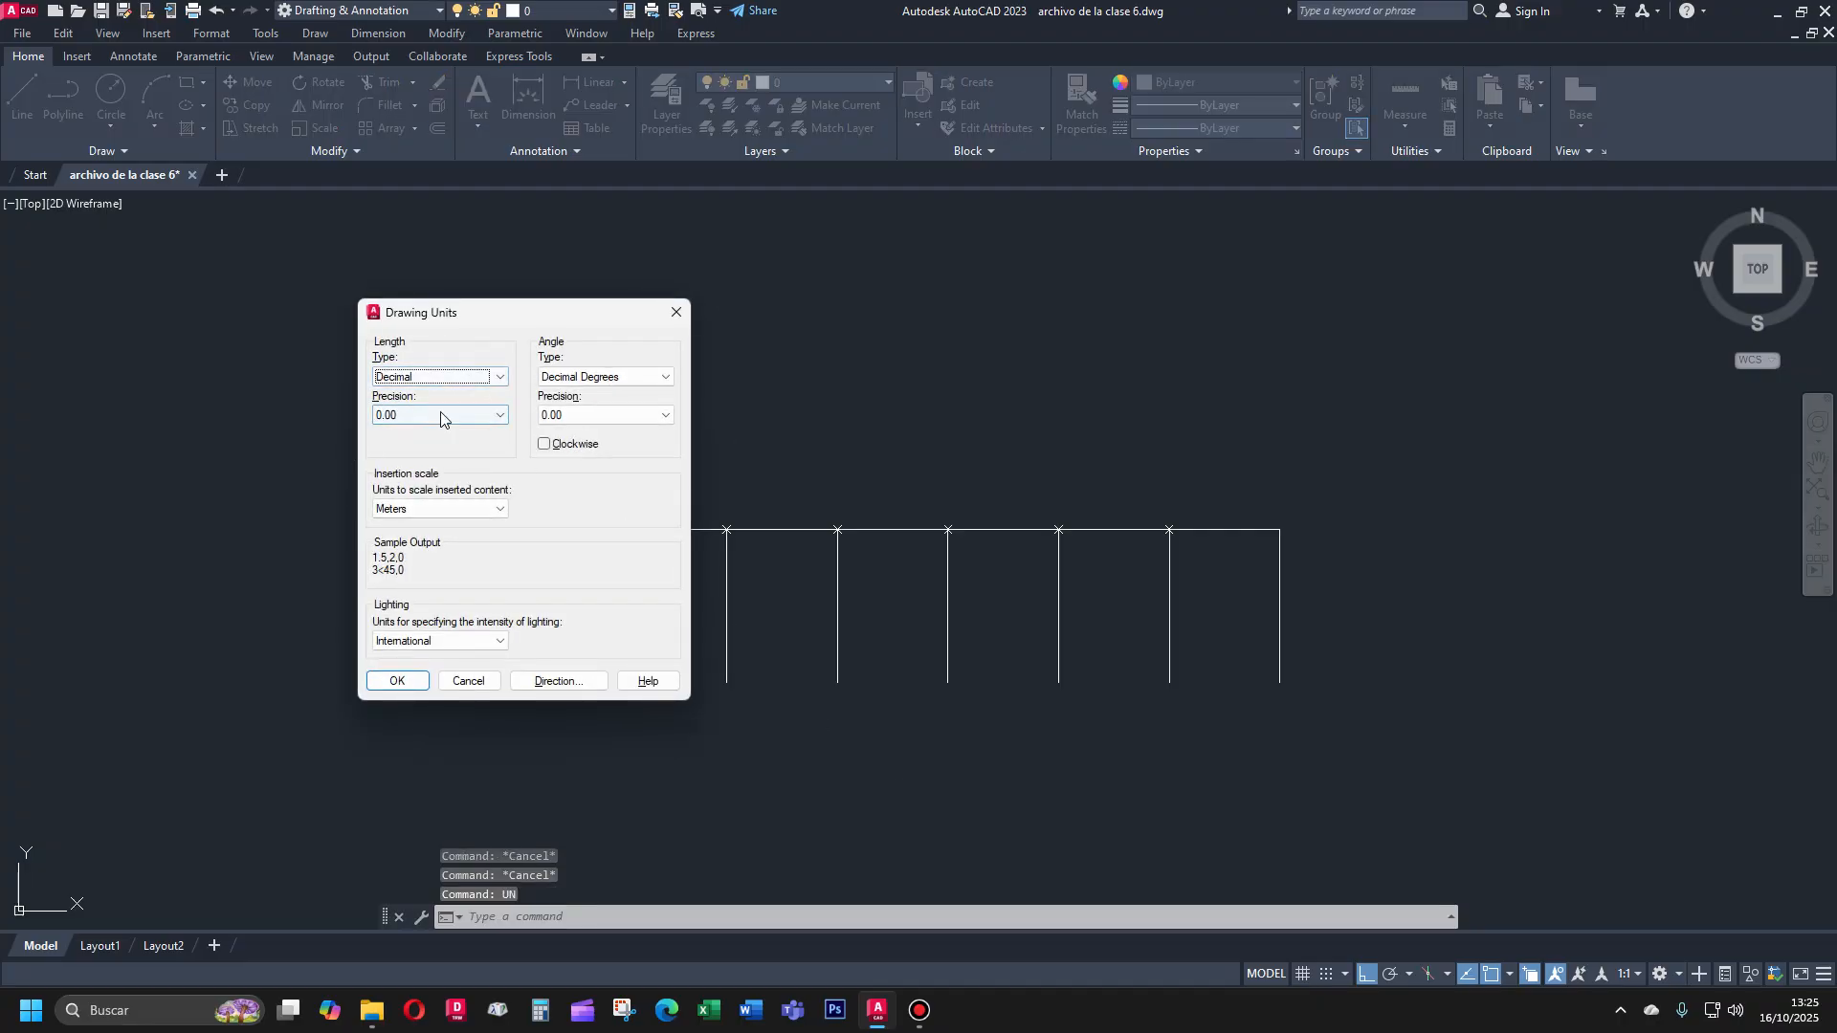
left_click(497, 415)
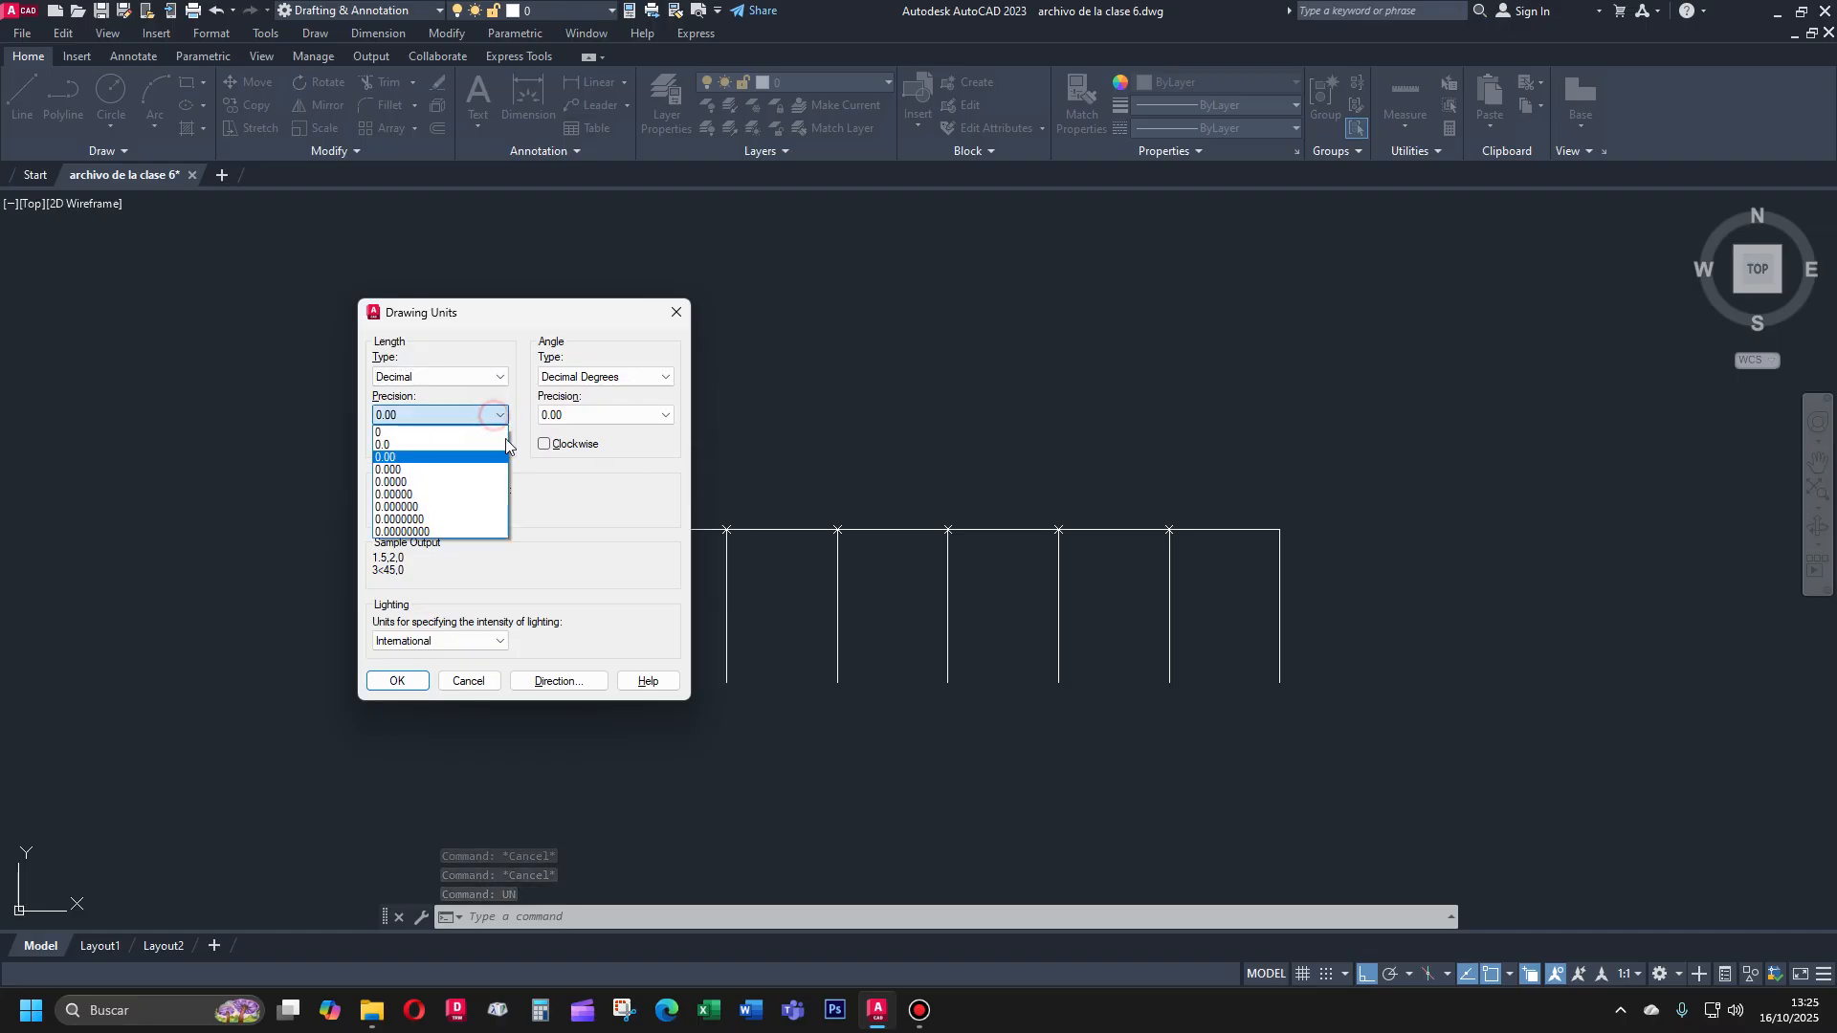
left_click(418, 533)
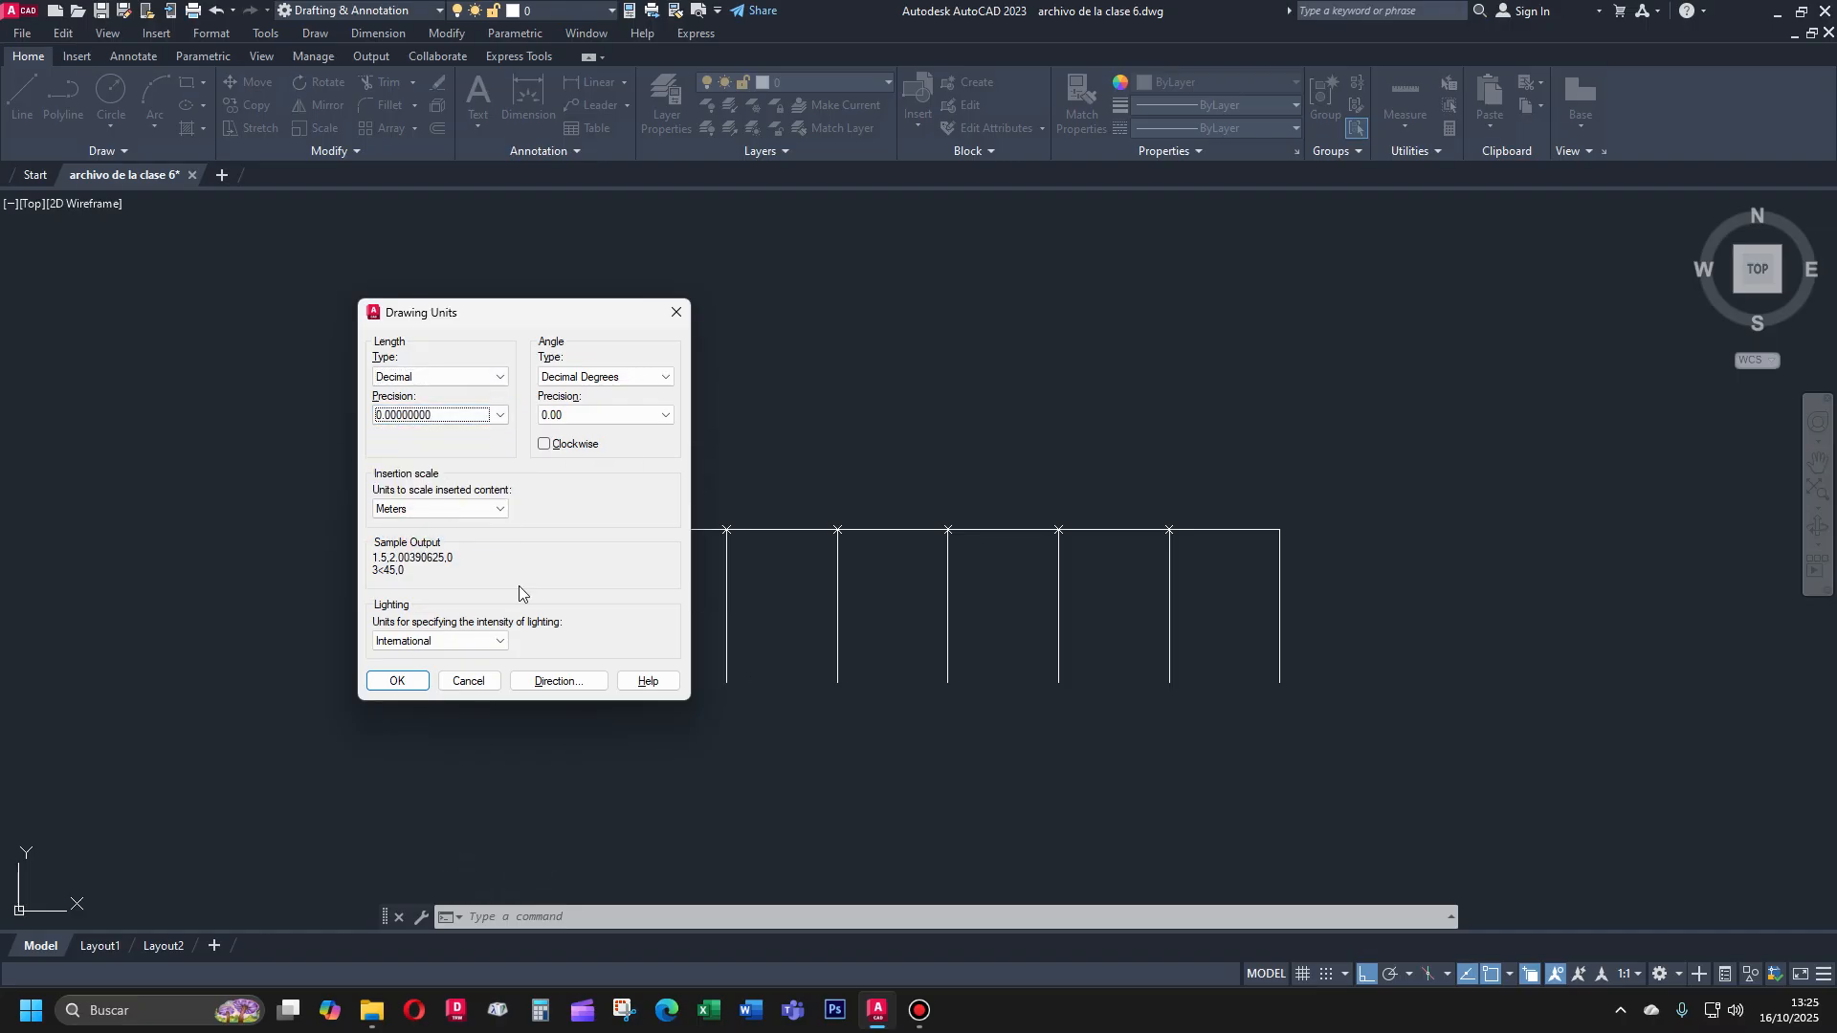
left_click(395, 681)
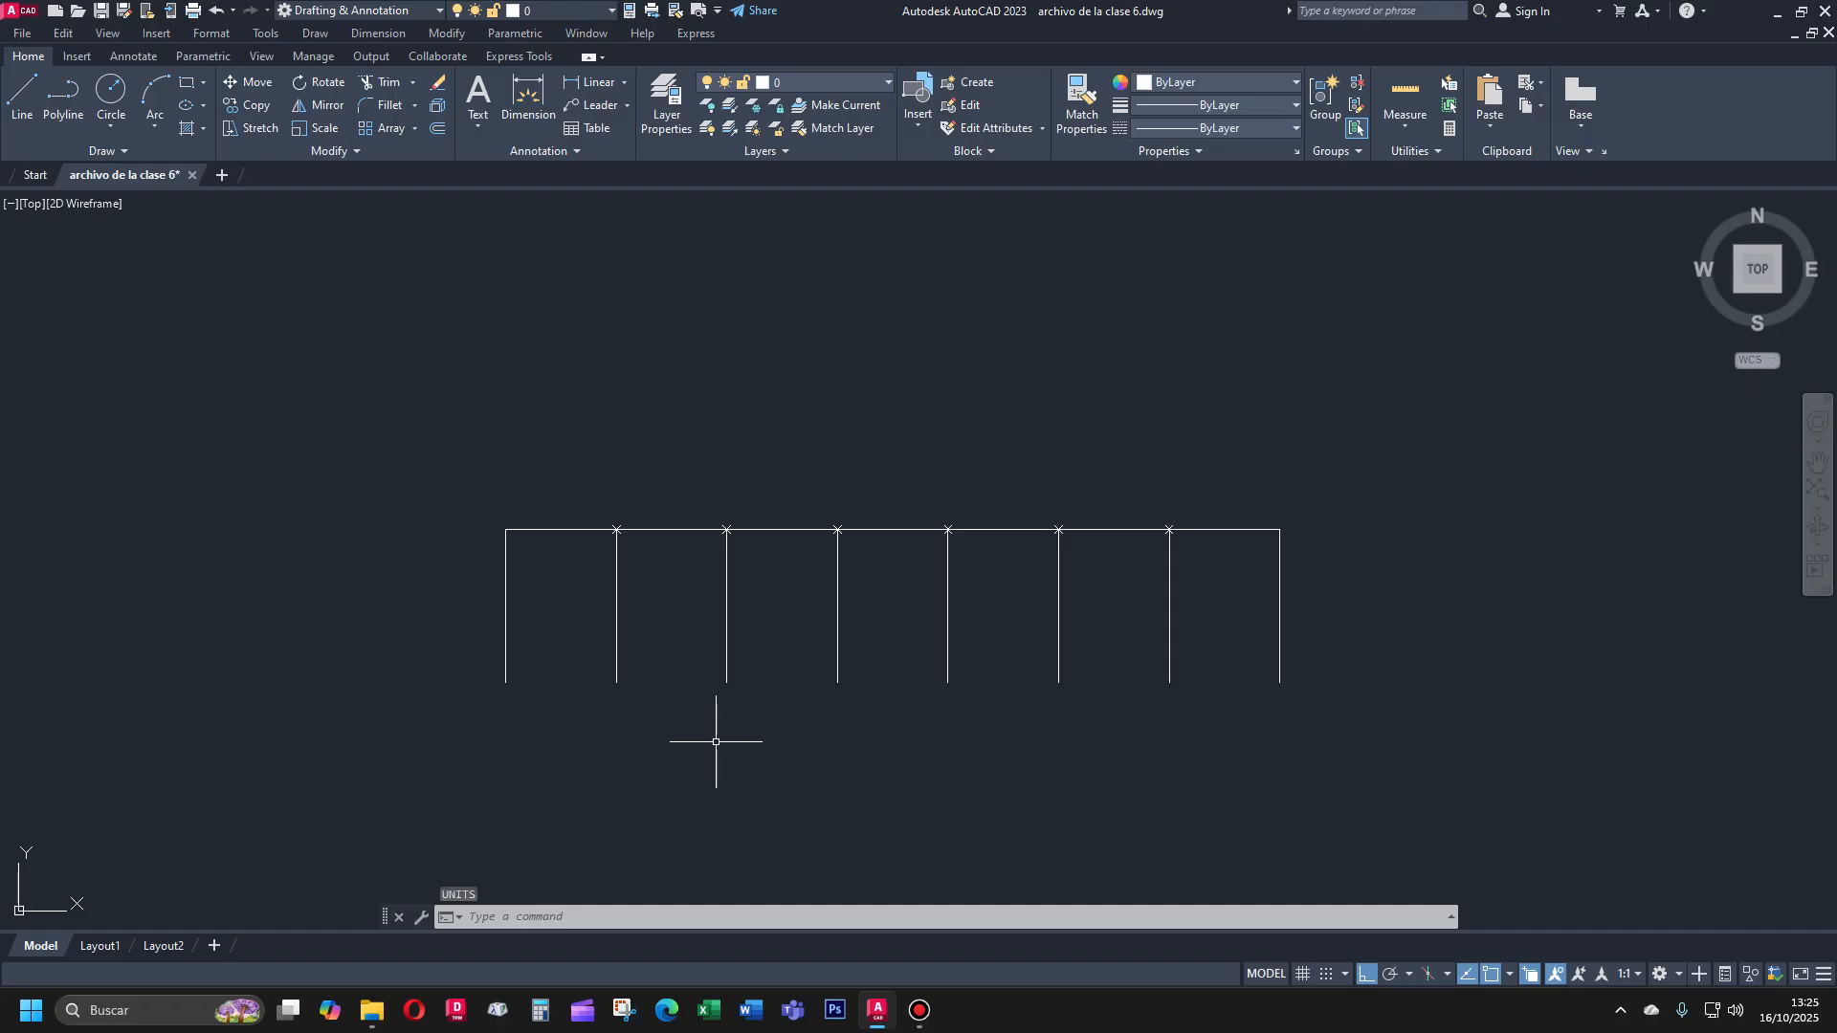
Measure the spacing between the two leftmost vertical lines again at their lower ends, using the eight-decimal precision
type("di")
key("Return")
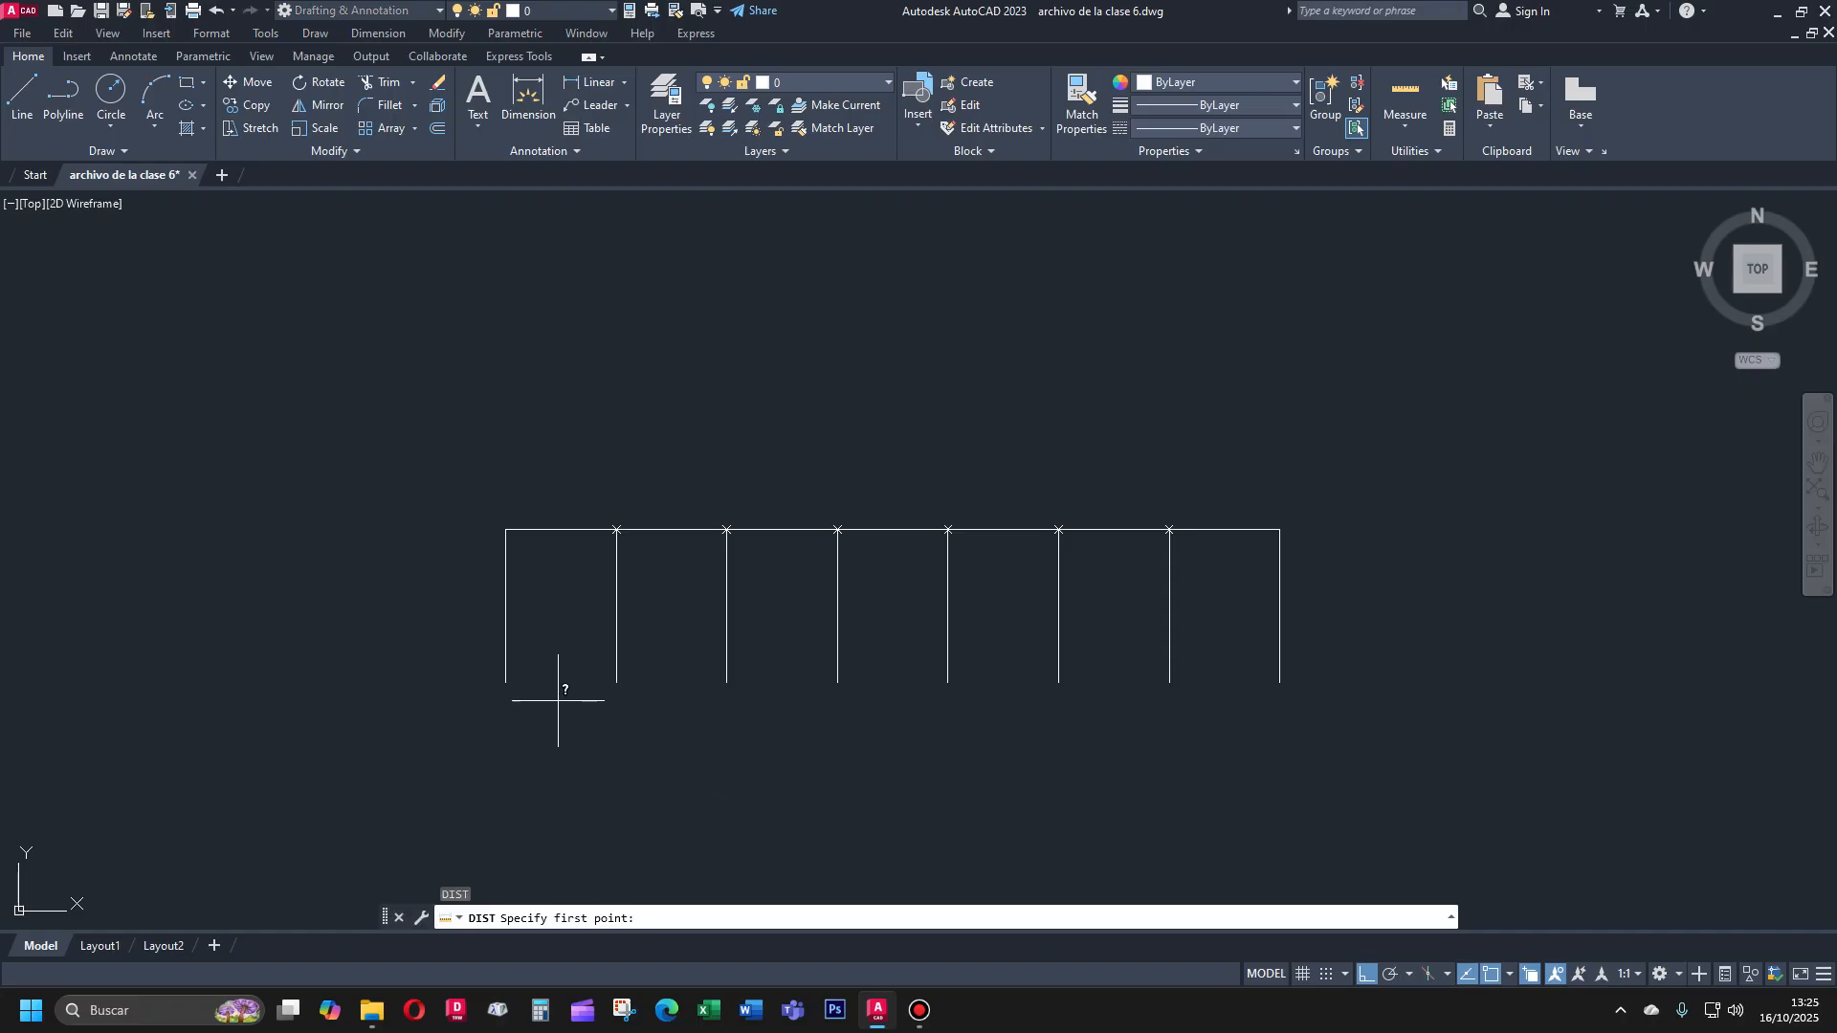
left_click(506, 682)
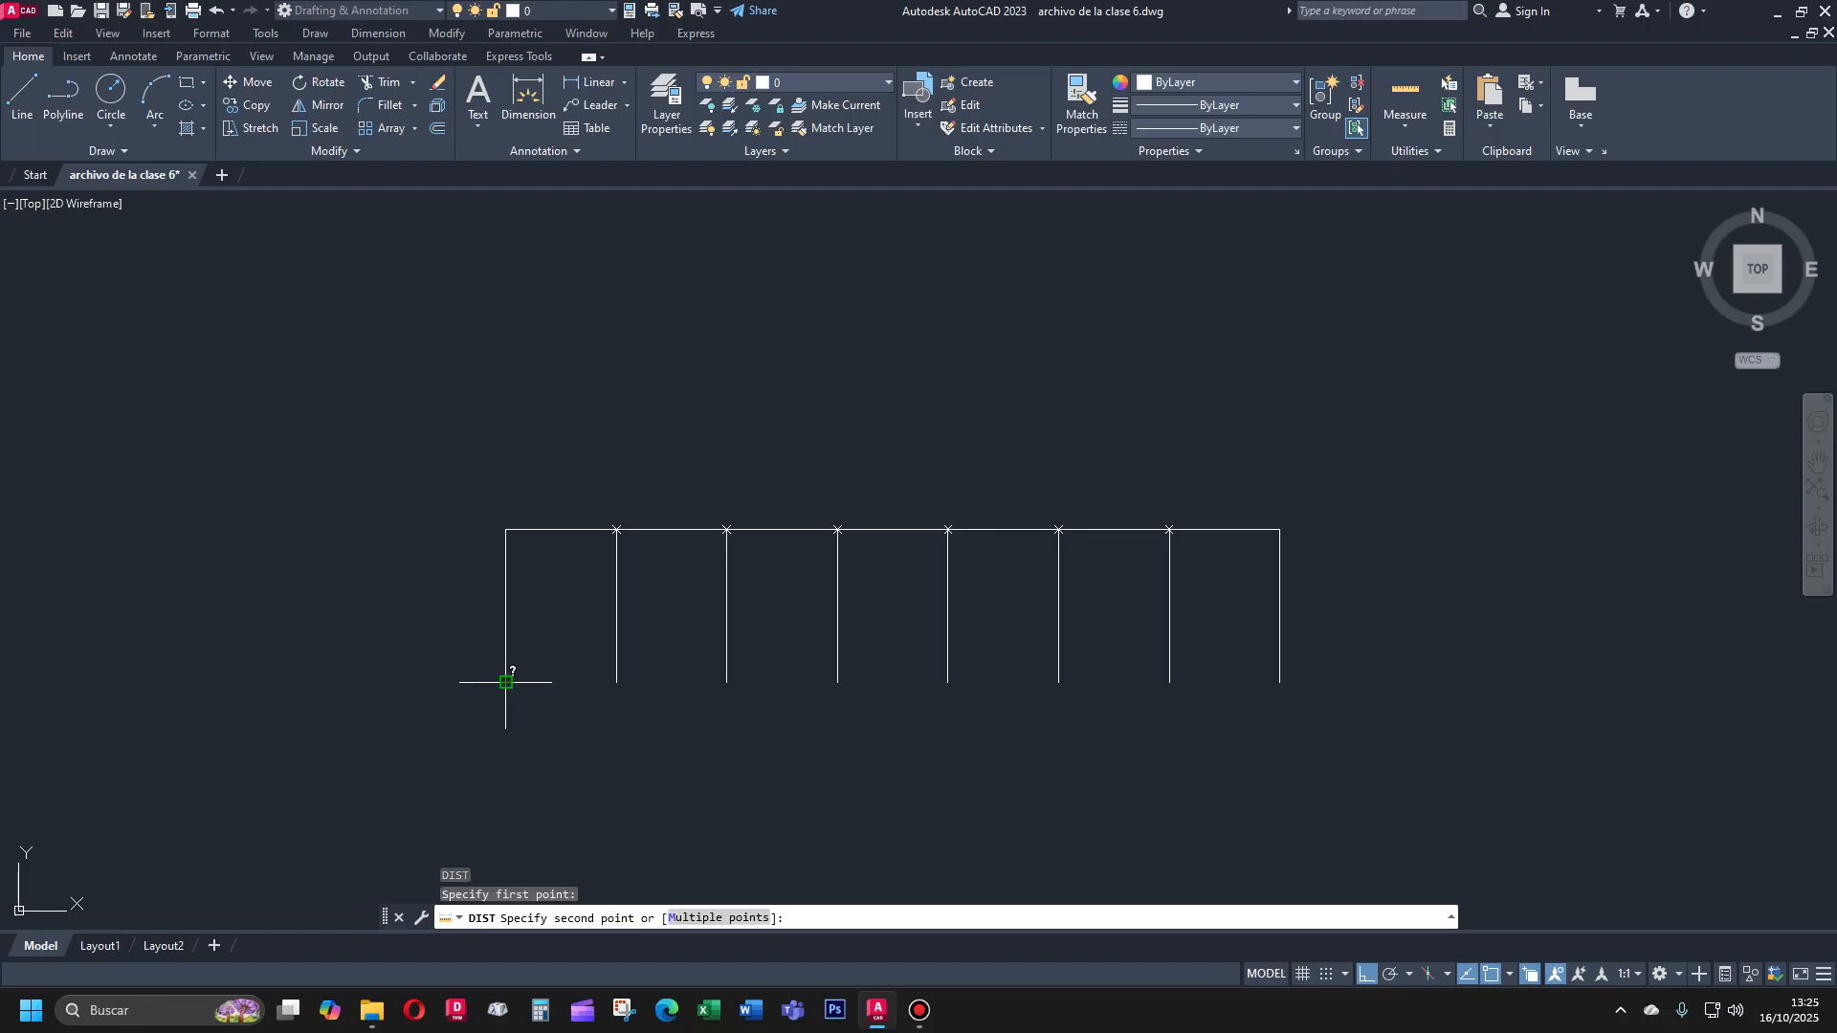
left_click(617, 682)
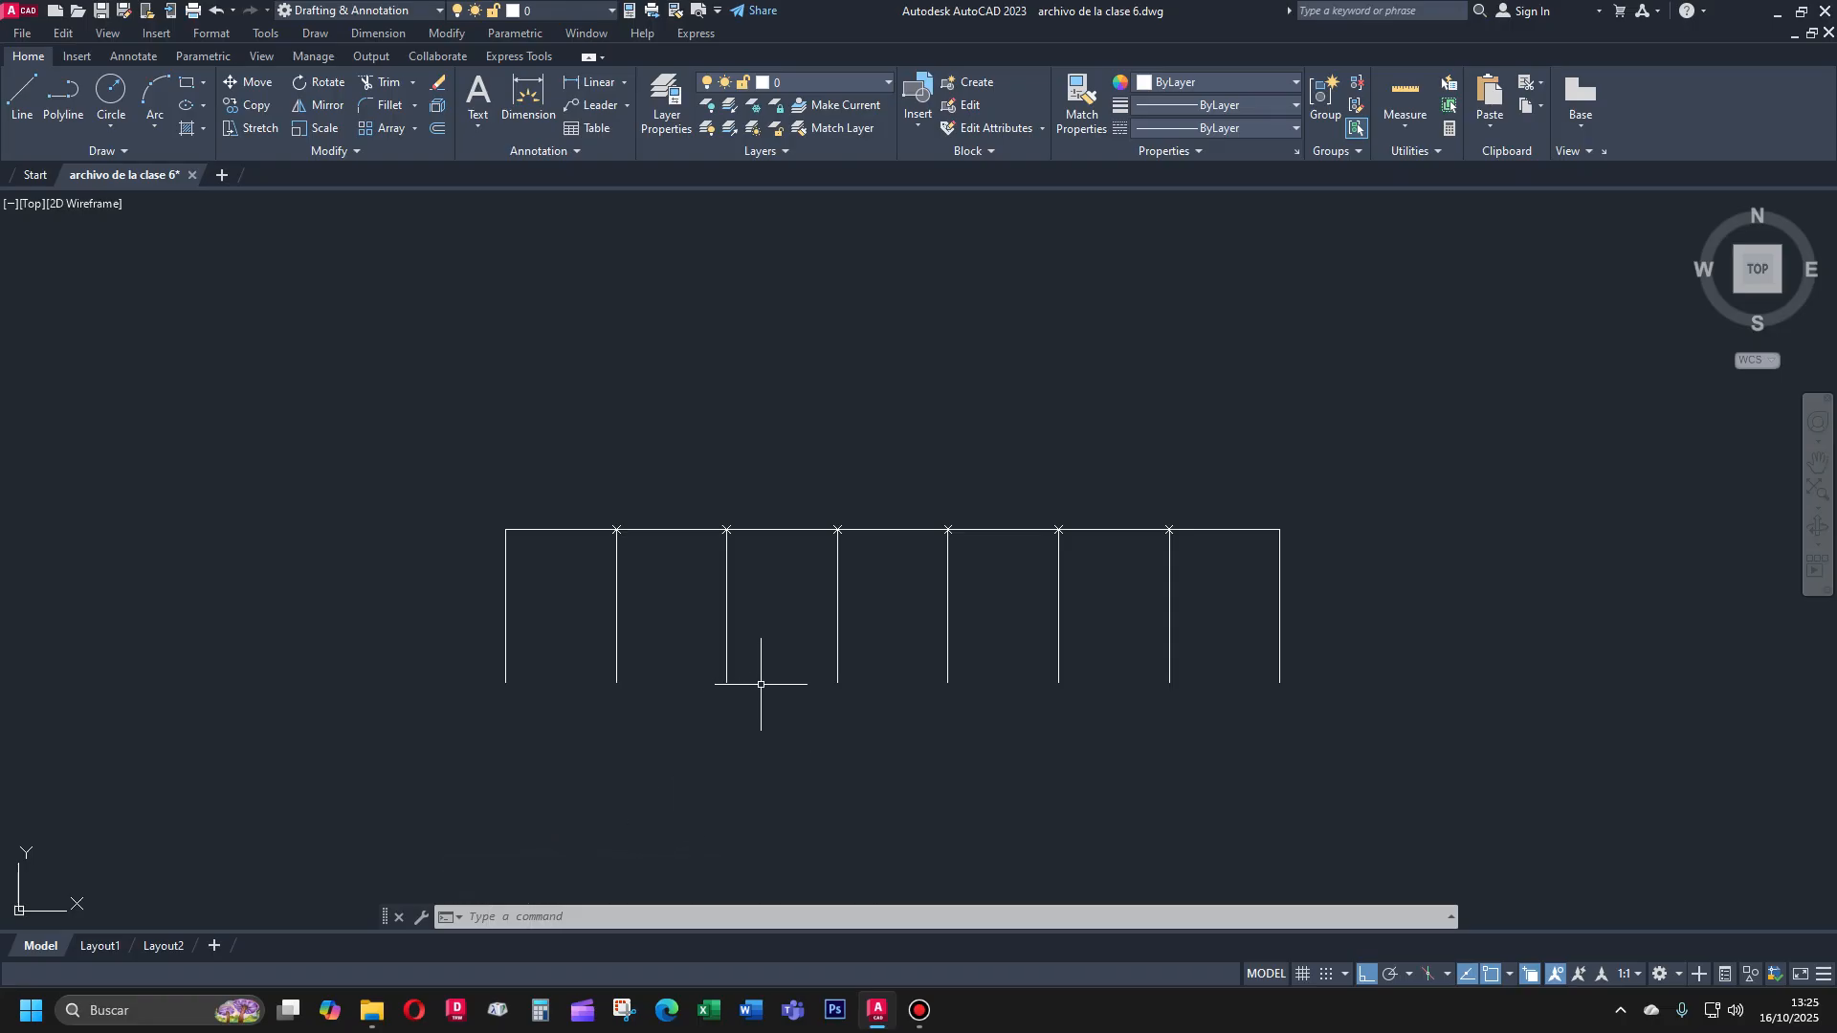
Set the drawing's length precision to two decimal places (0.00) and save the drawing
type("UN")
key("Return")
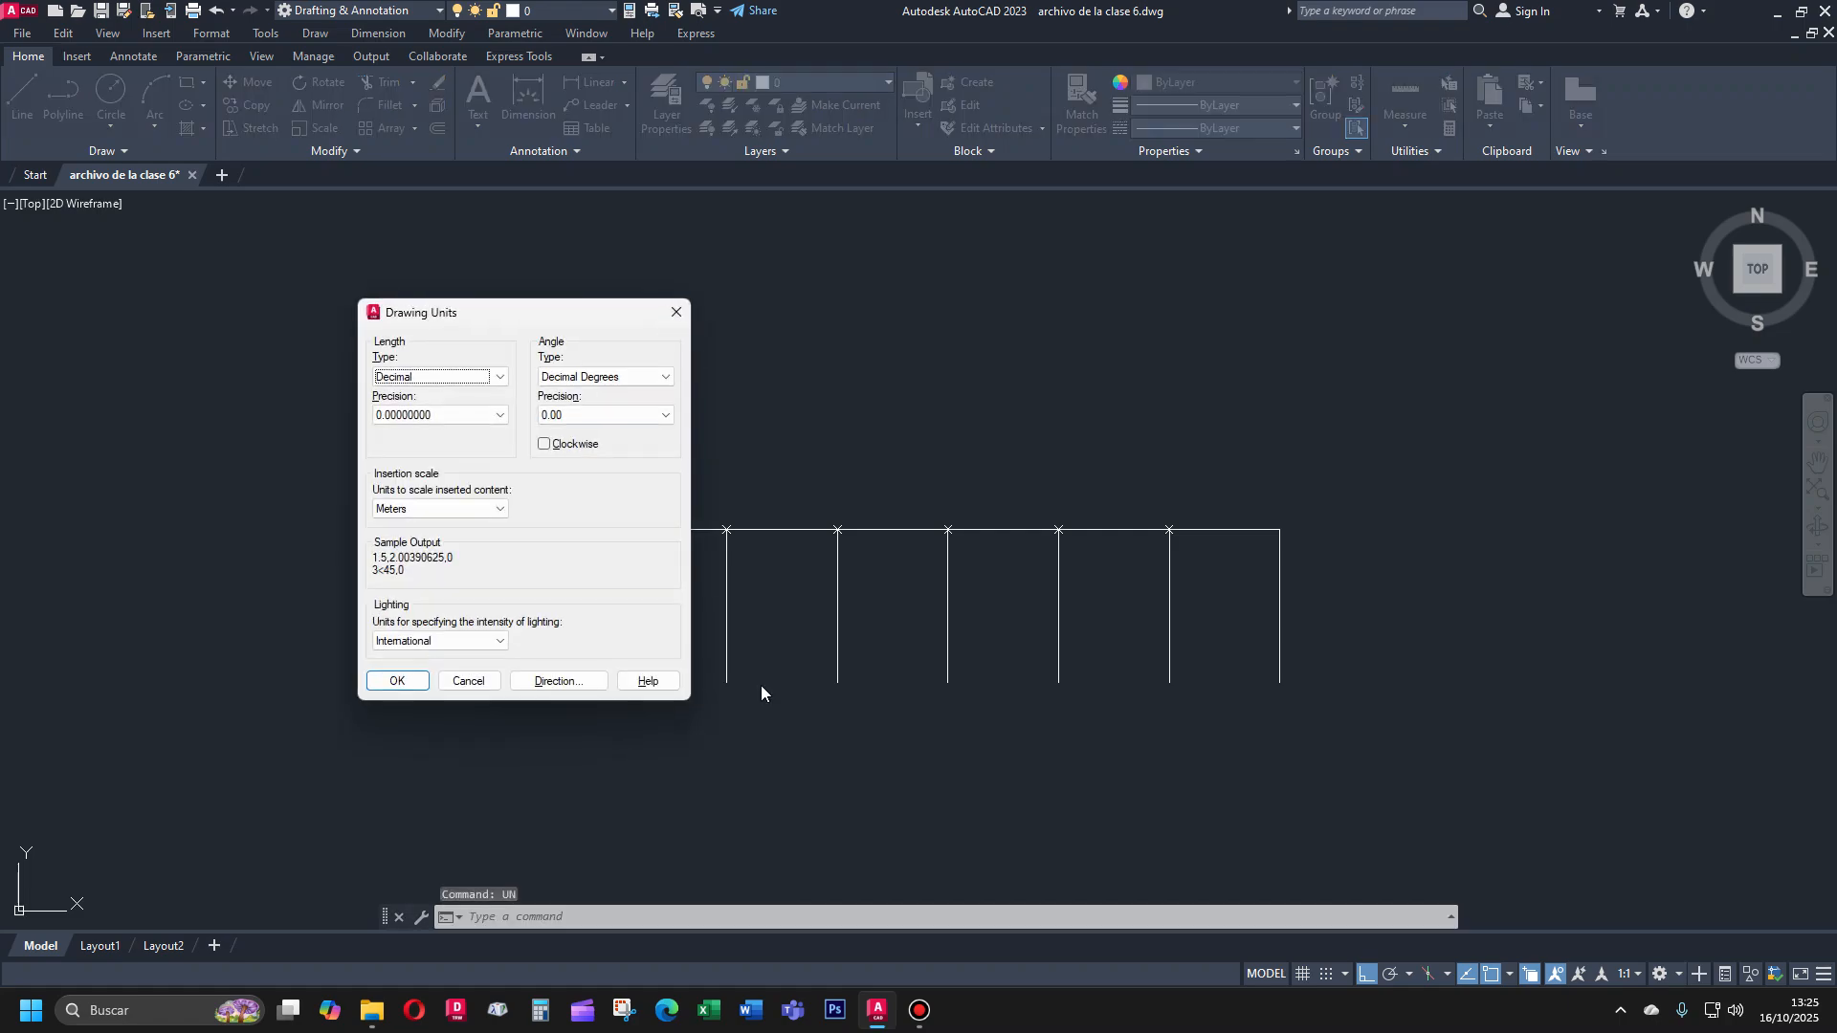
left_click(499, 414)
left_click(483, 445)
left_click(500, 415)
left_click(421, 458)
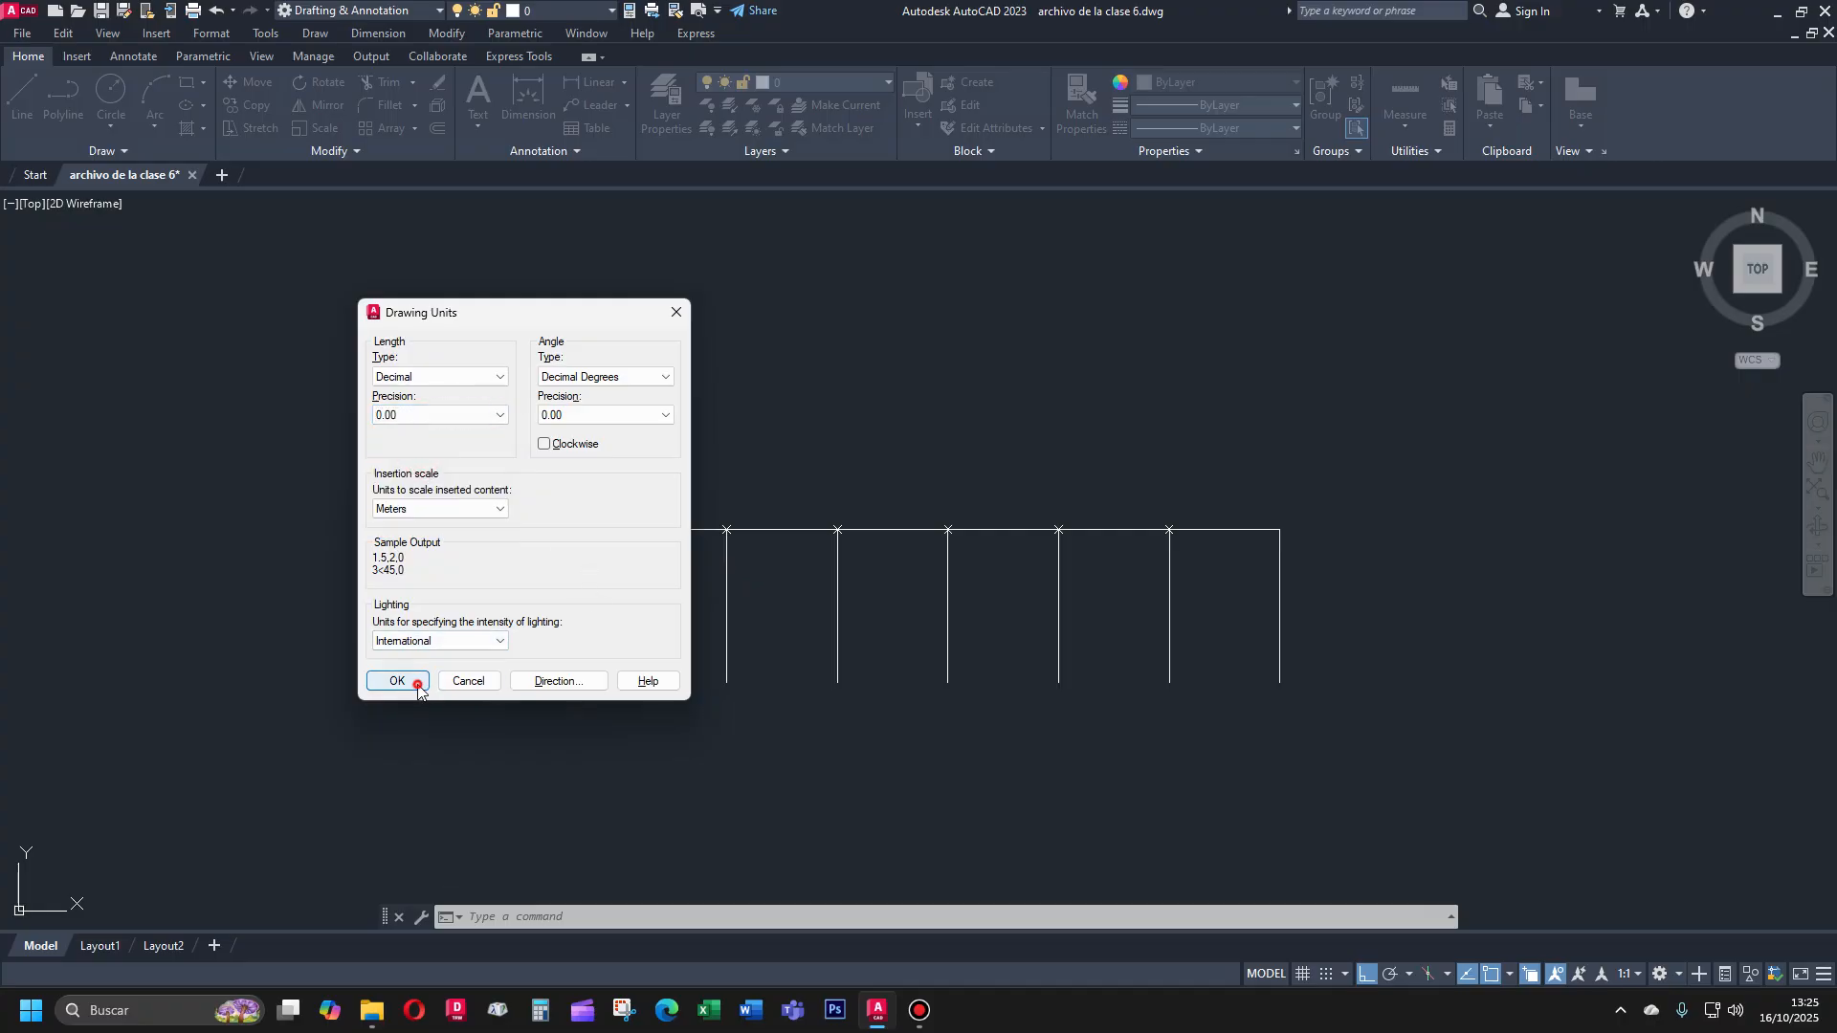
left_click(397, 680)
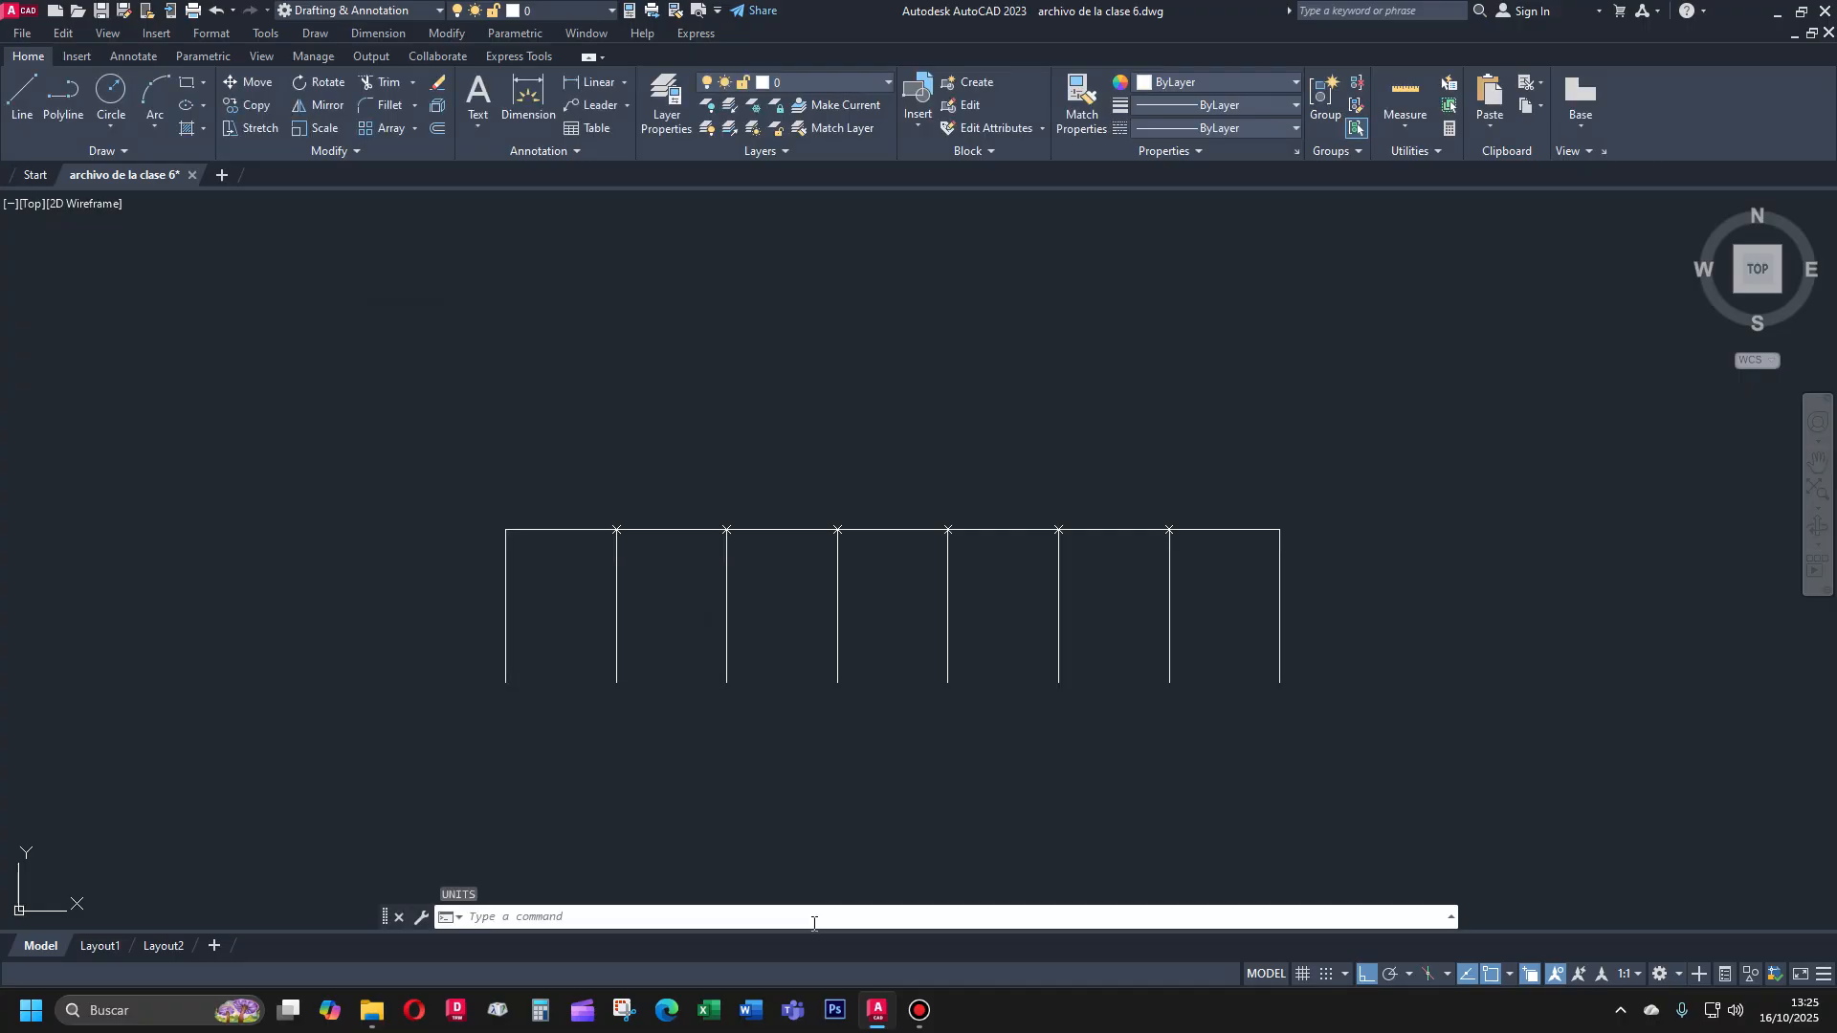
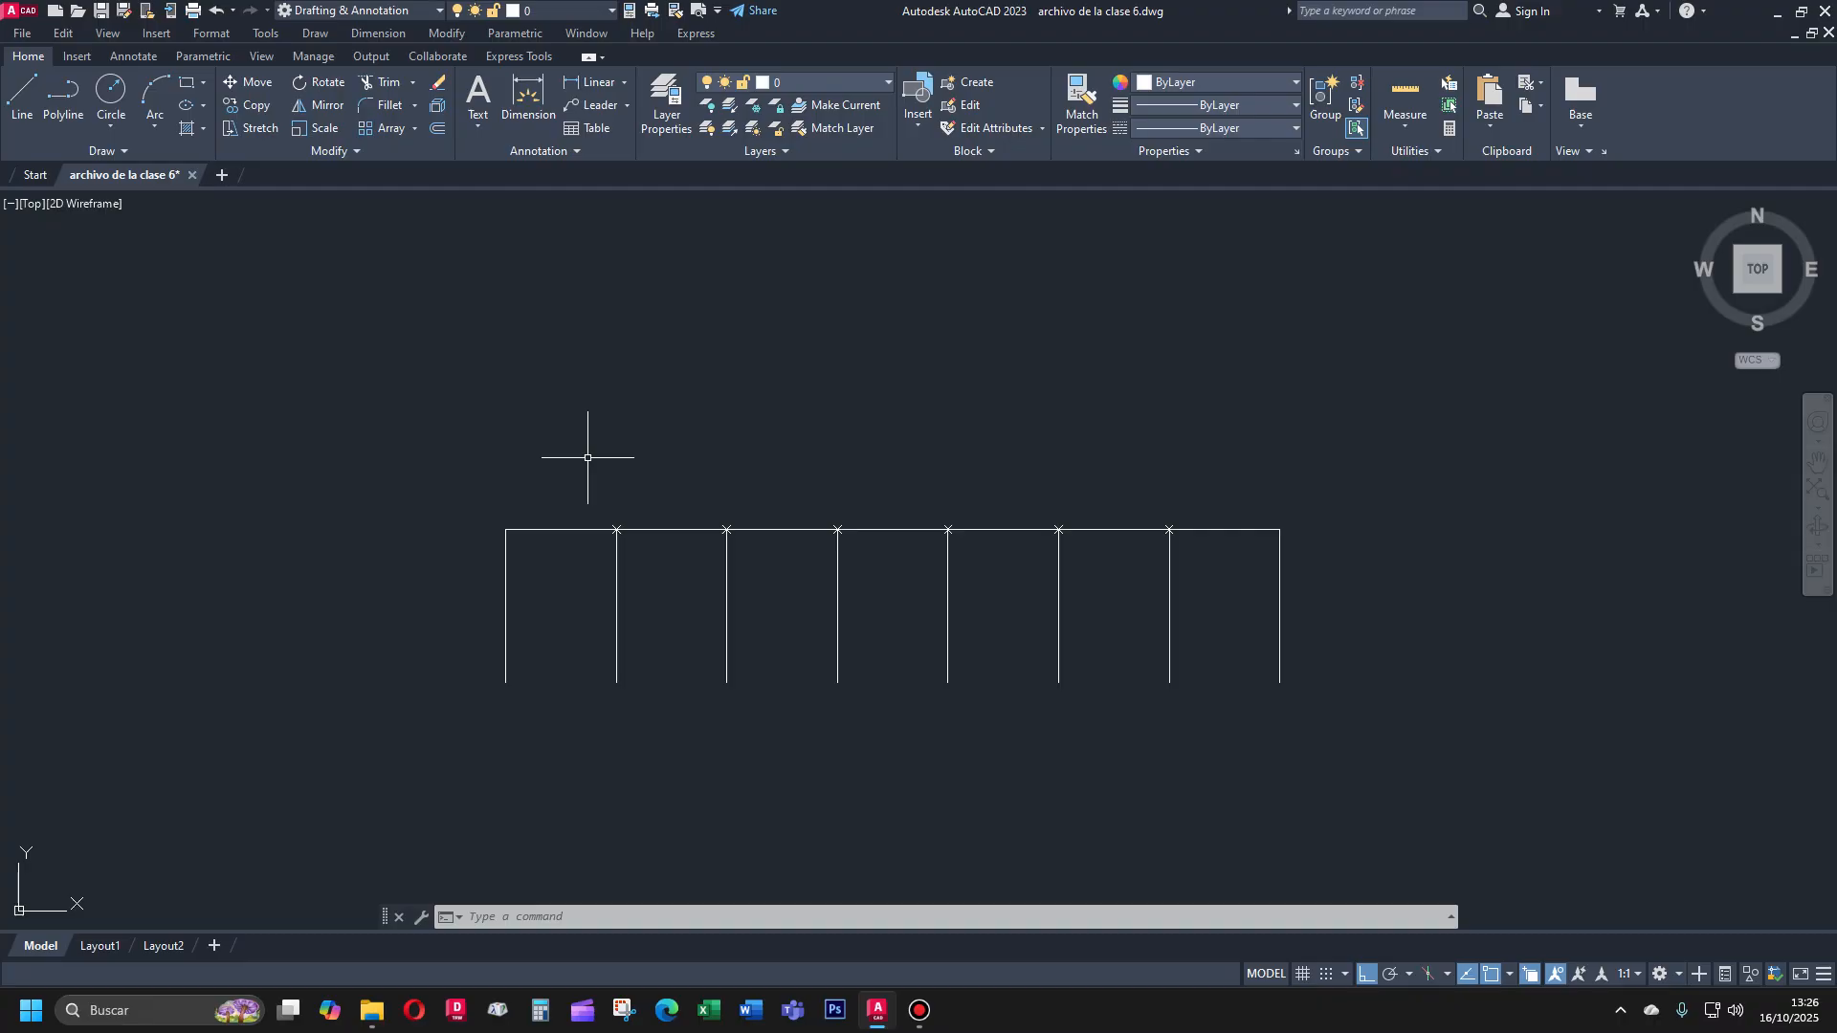
key("ctrl+s")
left_click(1414, 116)
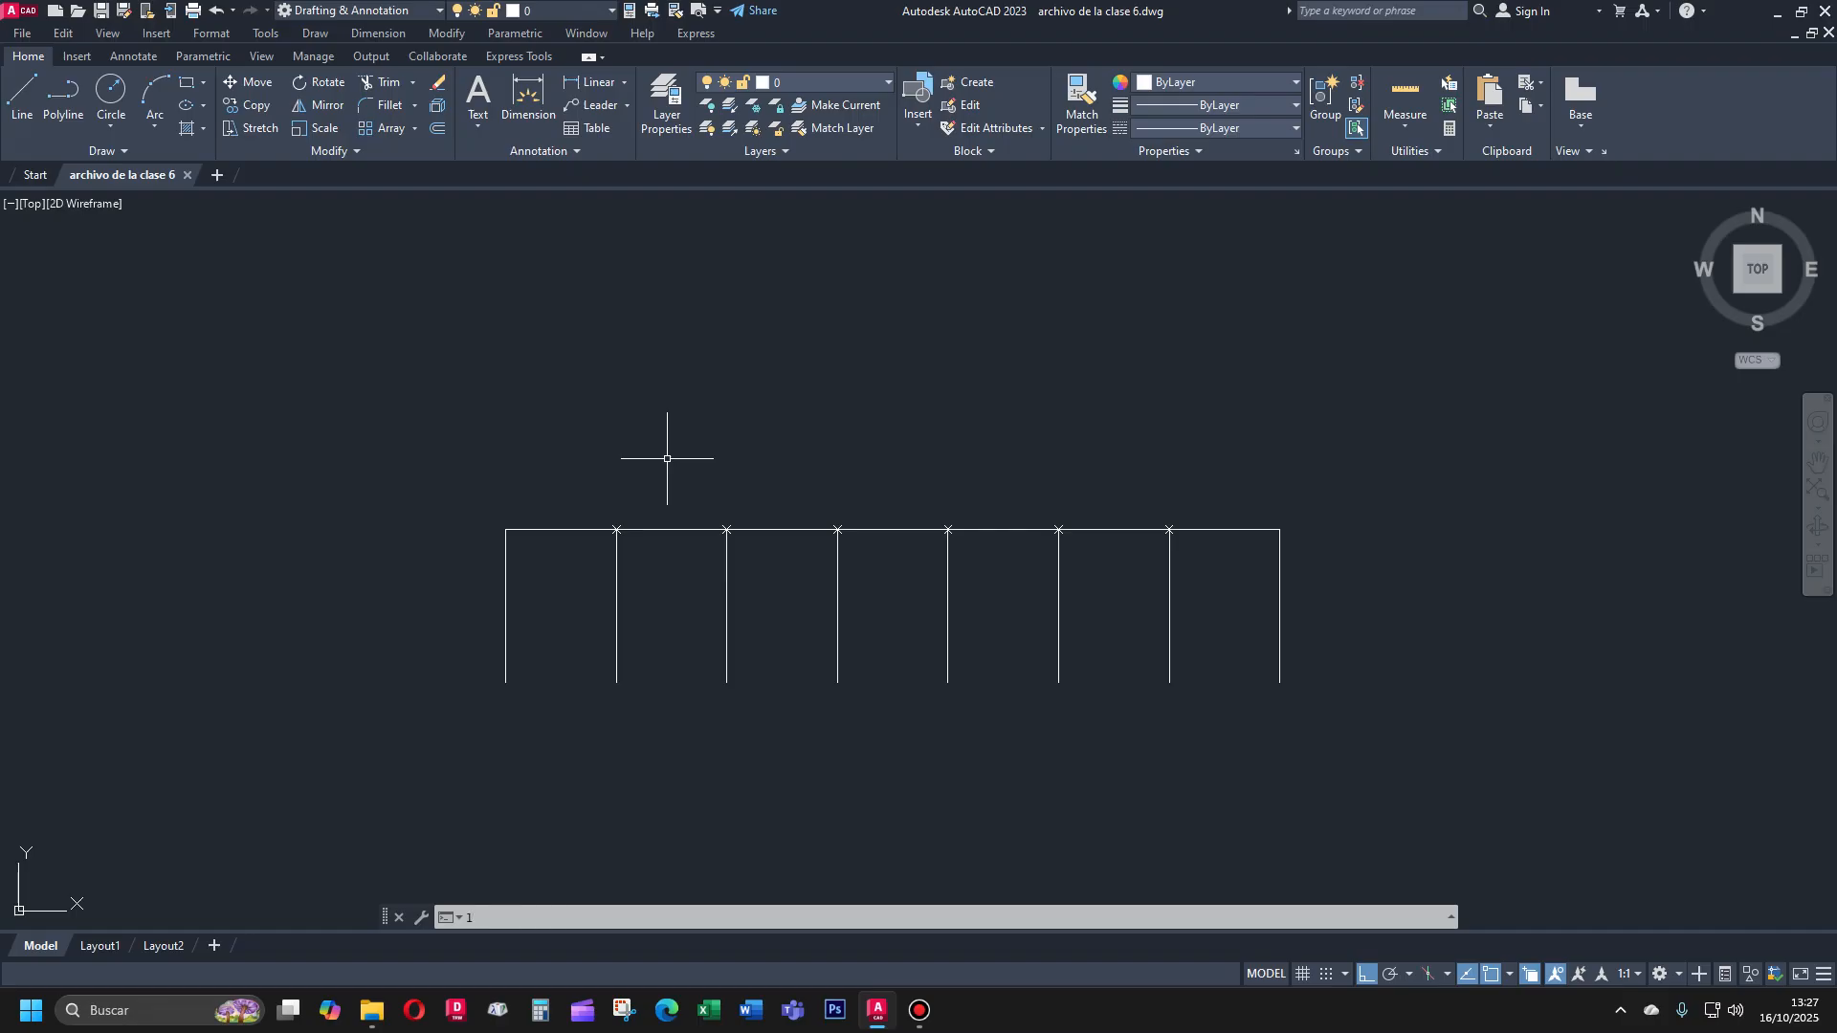
List the properties of the leftmost horizontal segment and examine its space, handle, length, angle and delta values
type("LI")
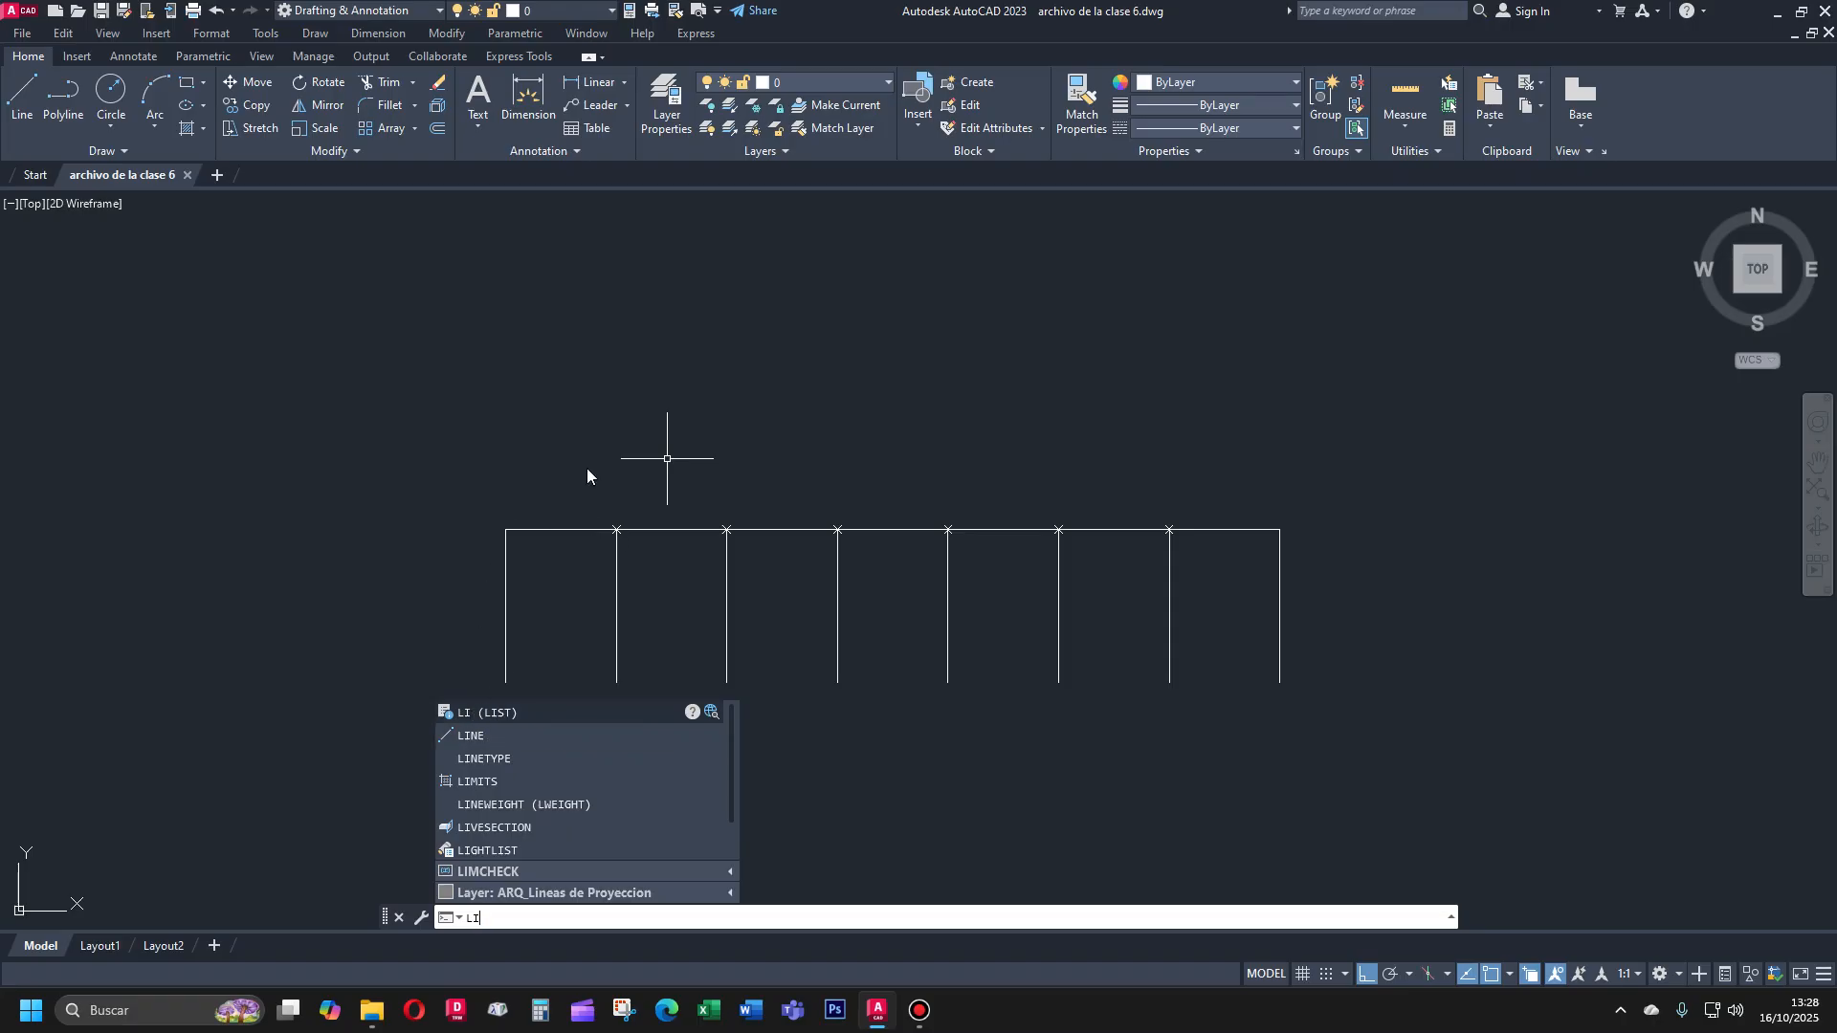
key("Return")
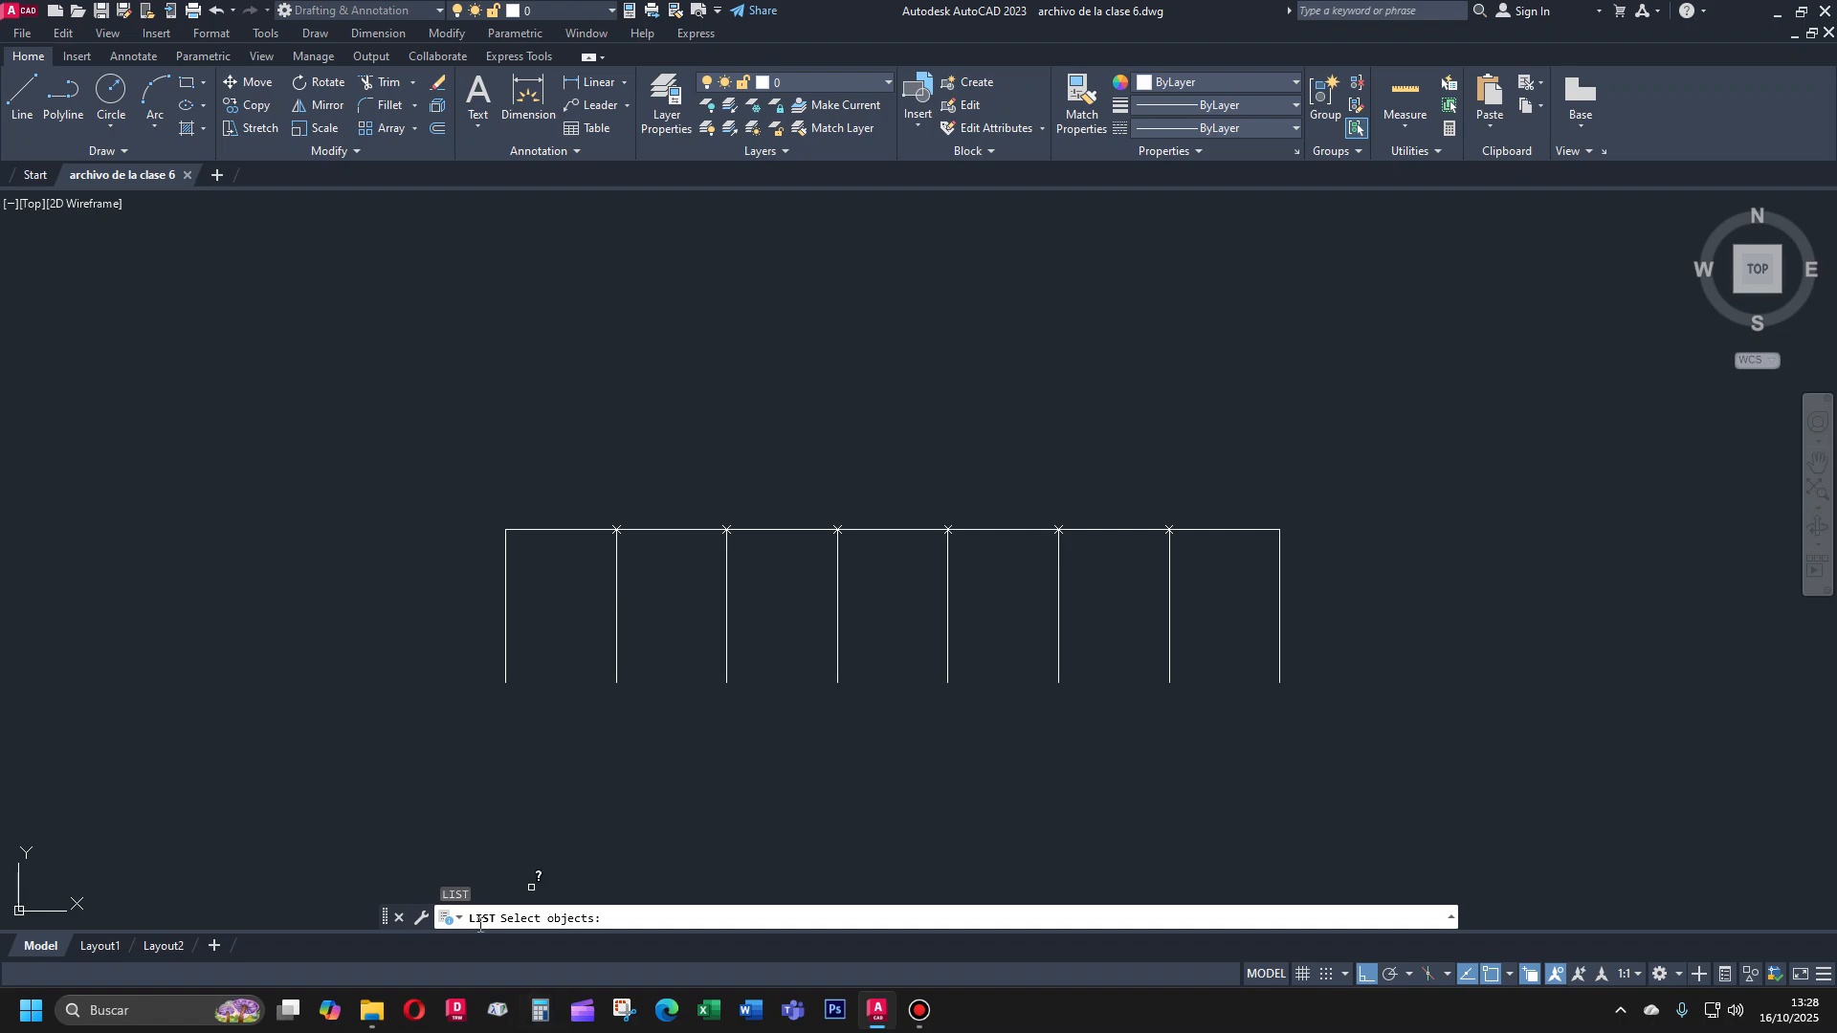
left_click(552, 530)
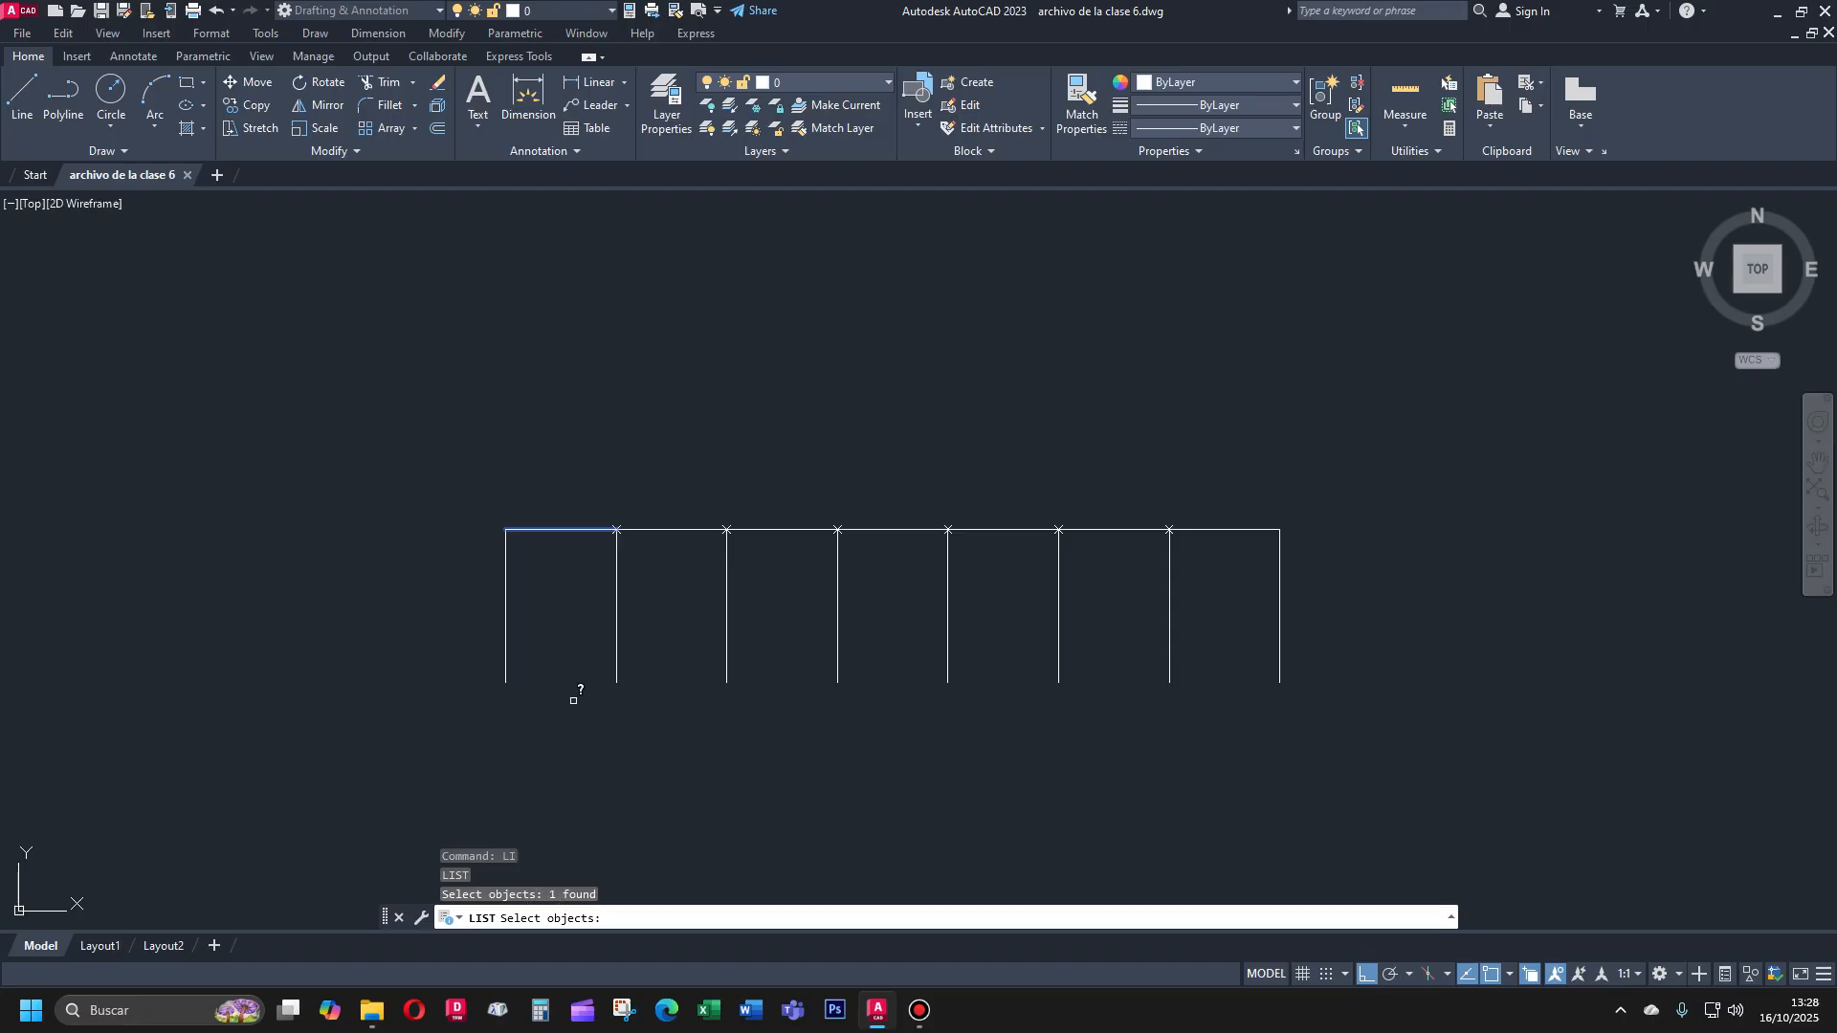
key("Return")
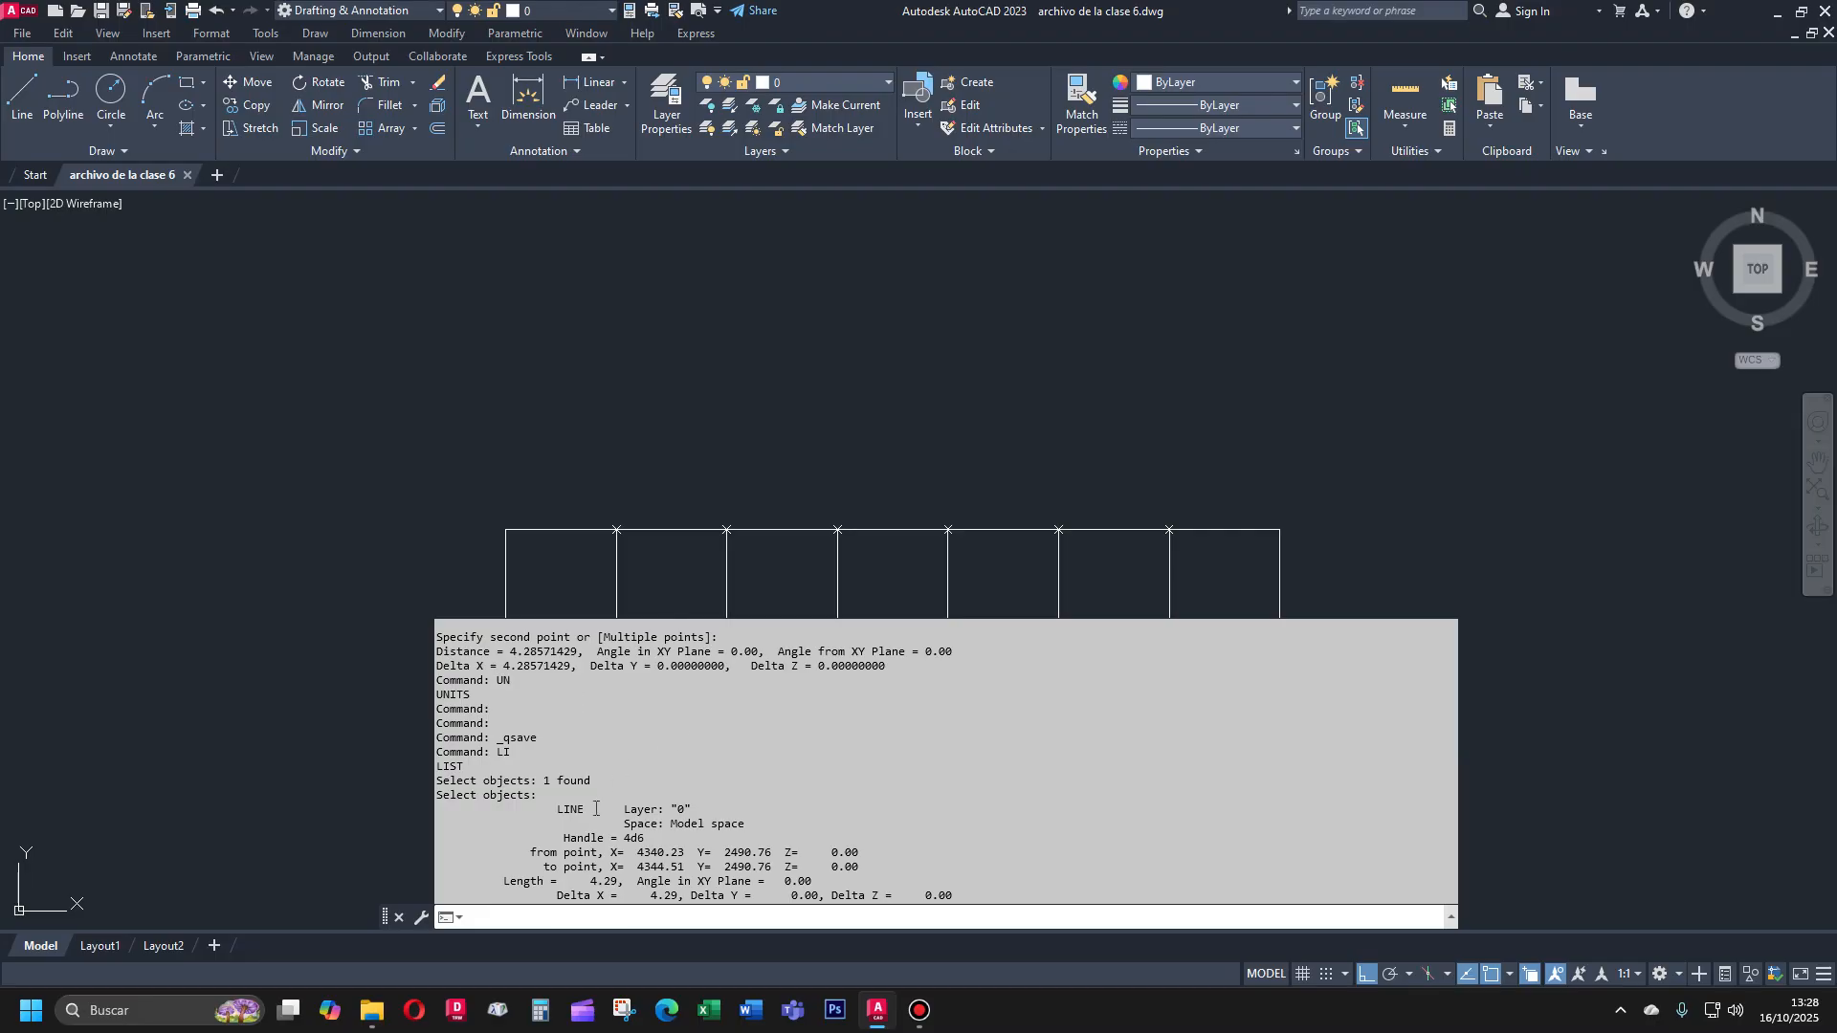
left_click_drag(594, 809, 636, 825)
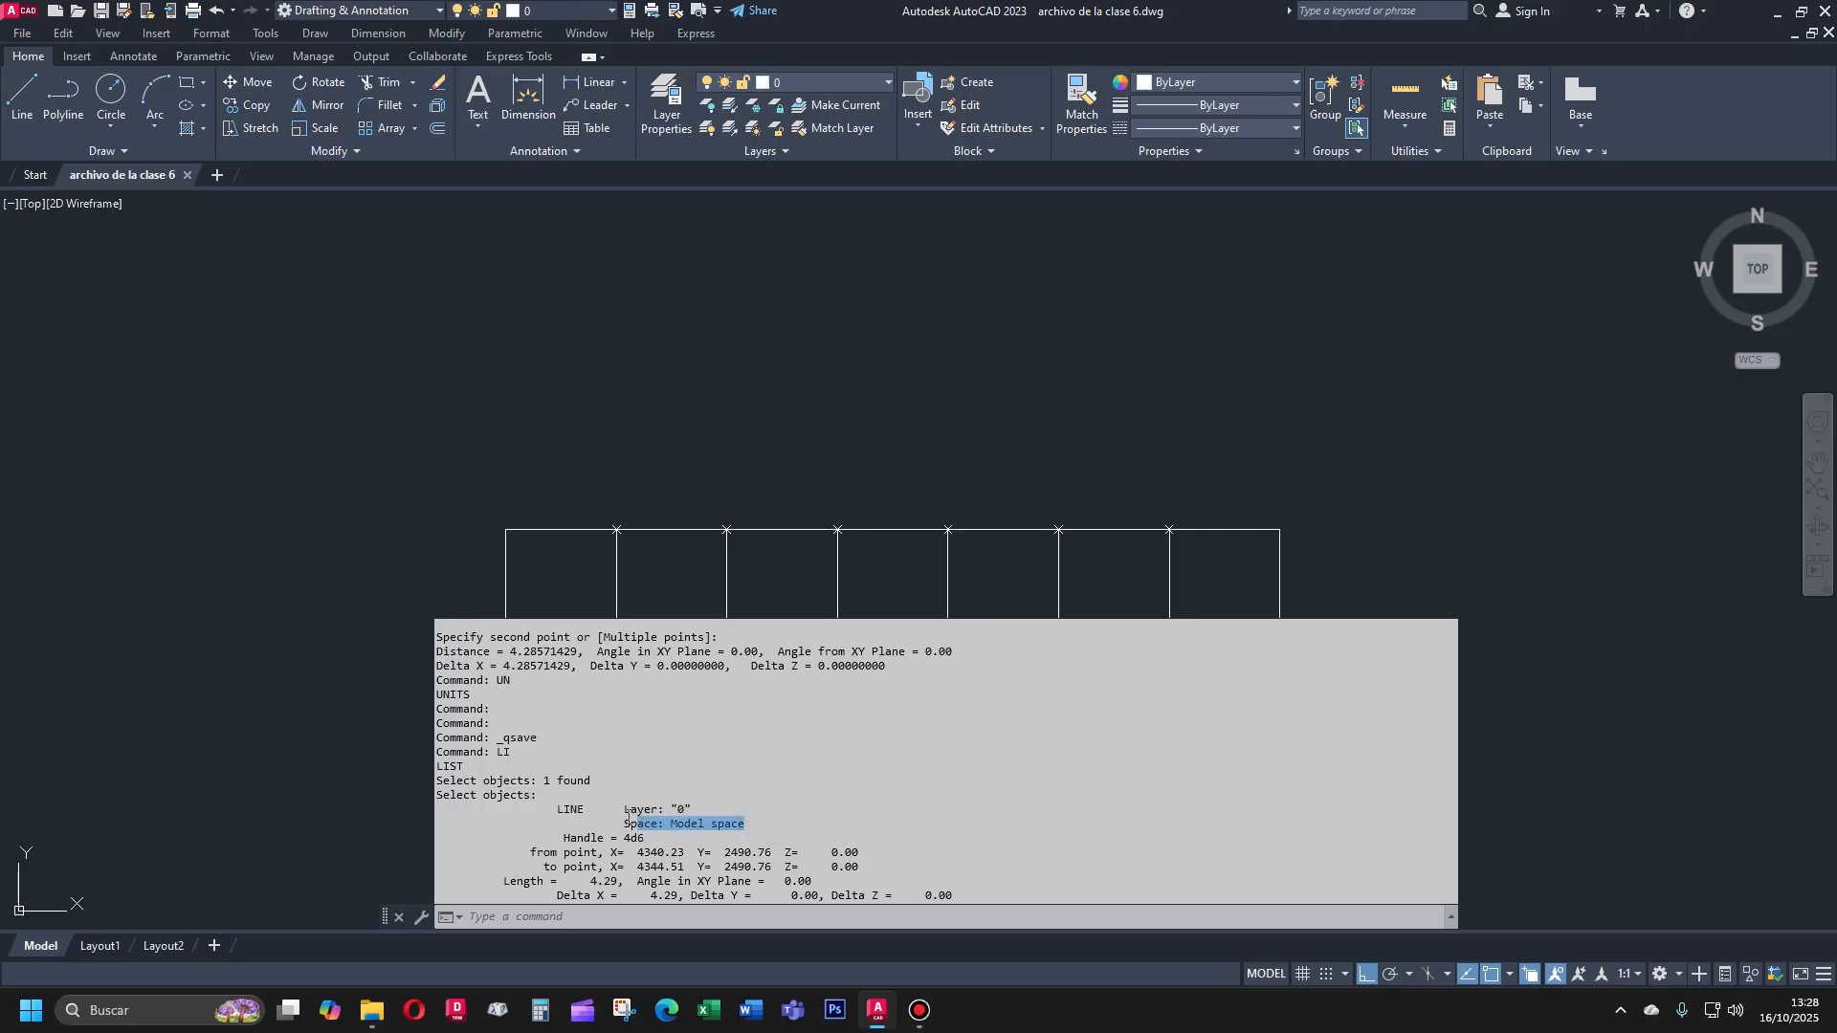
left_click_drag(648, 838, 563, 837)
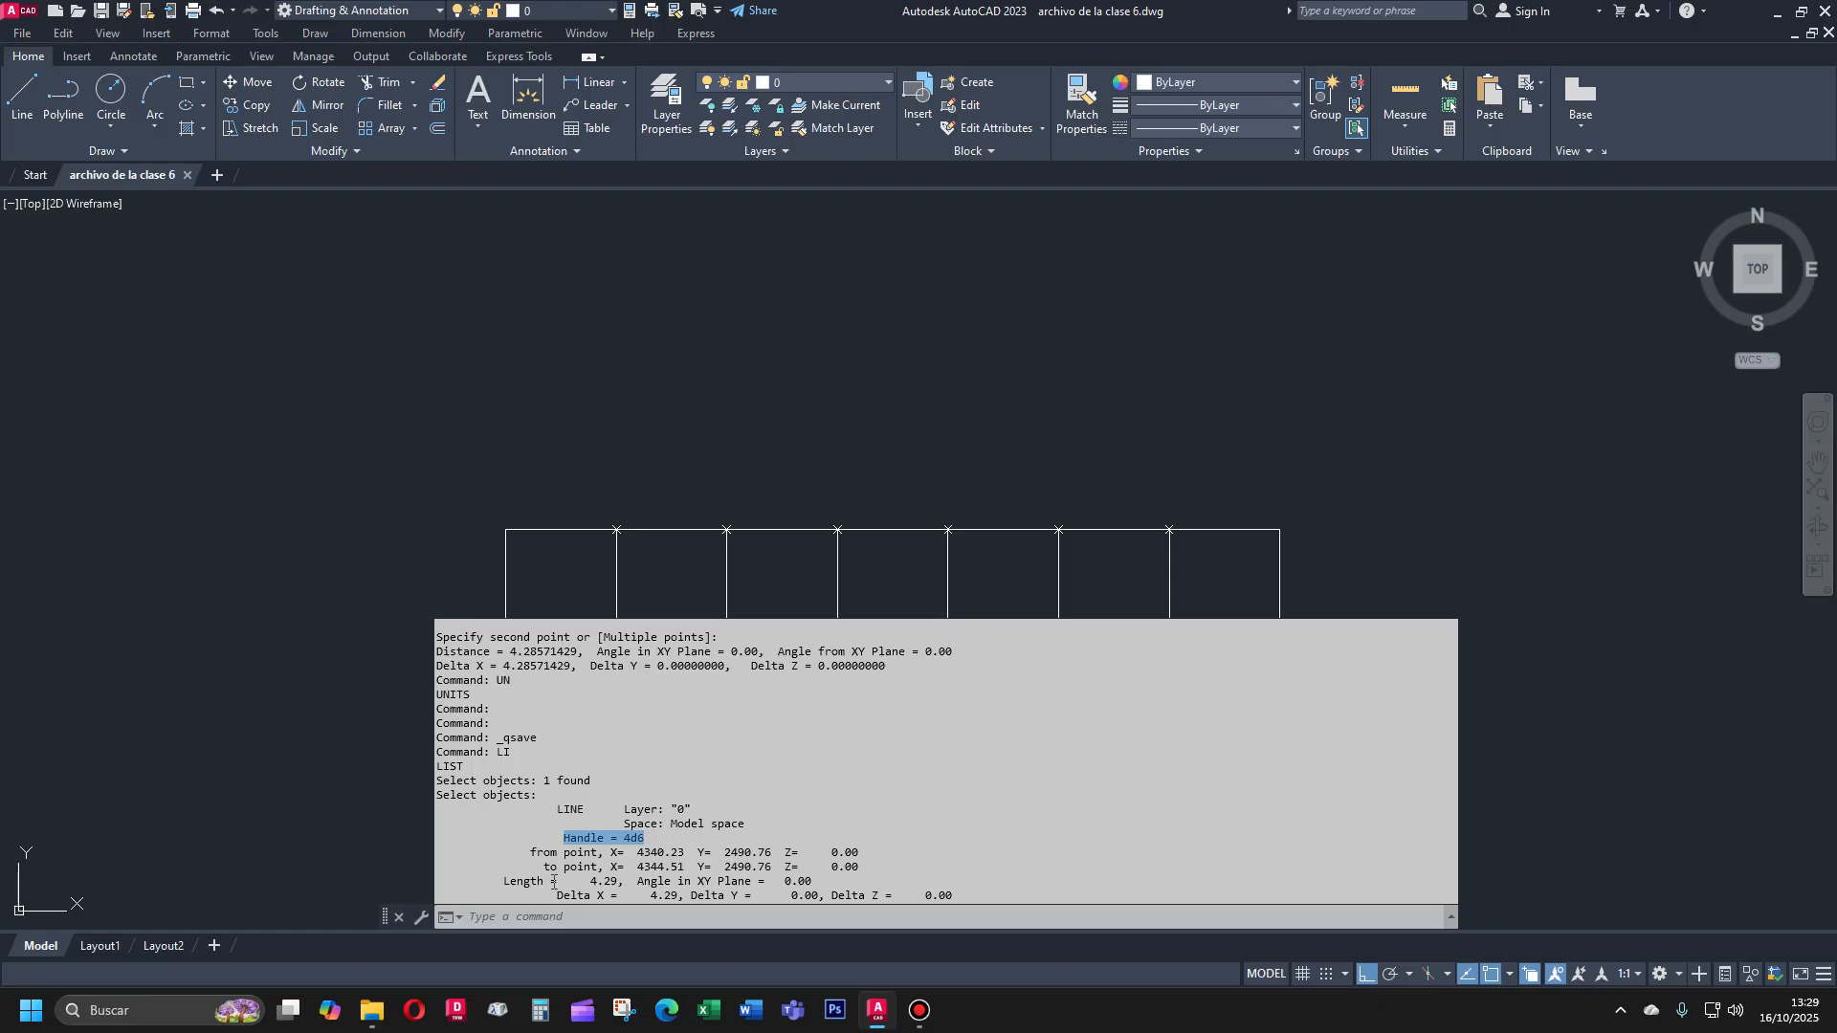
left_click_drag(506, 880, 618, 880)
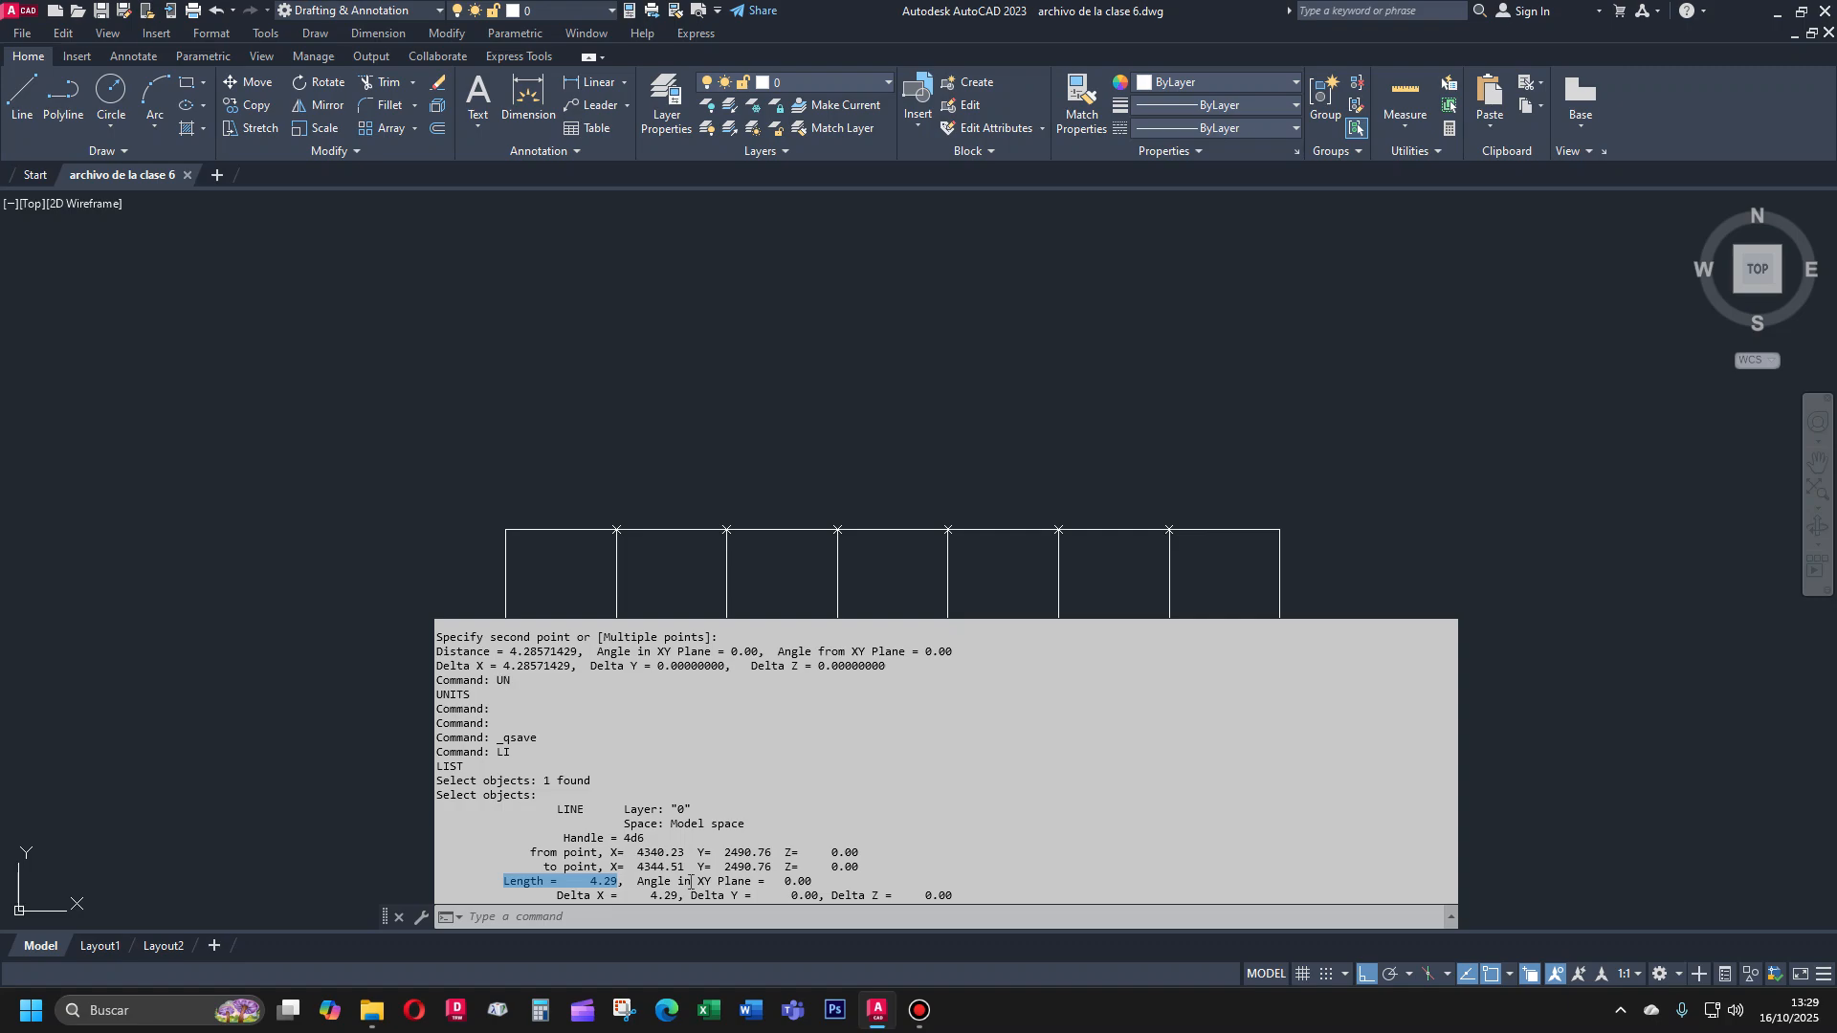
left_click(802, 882)
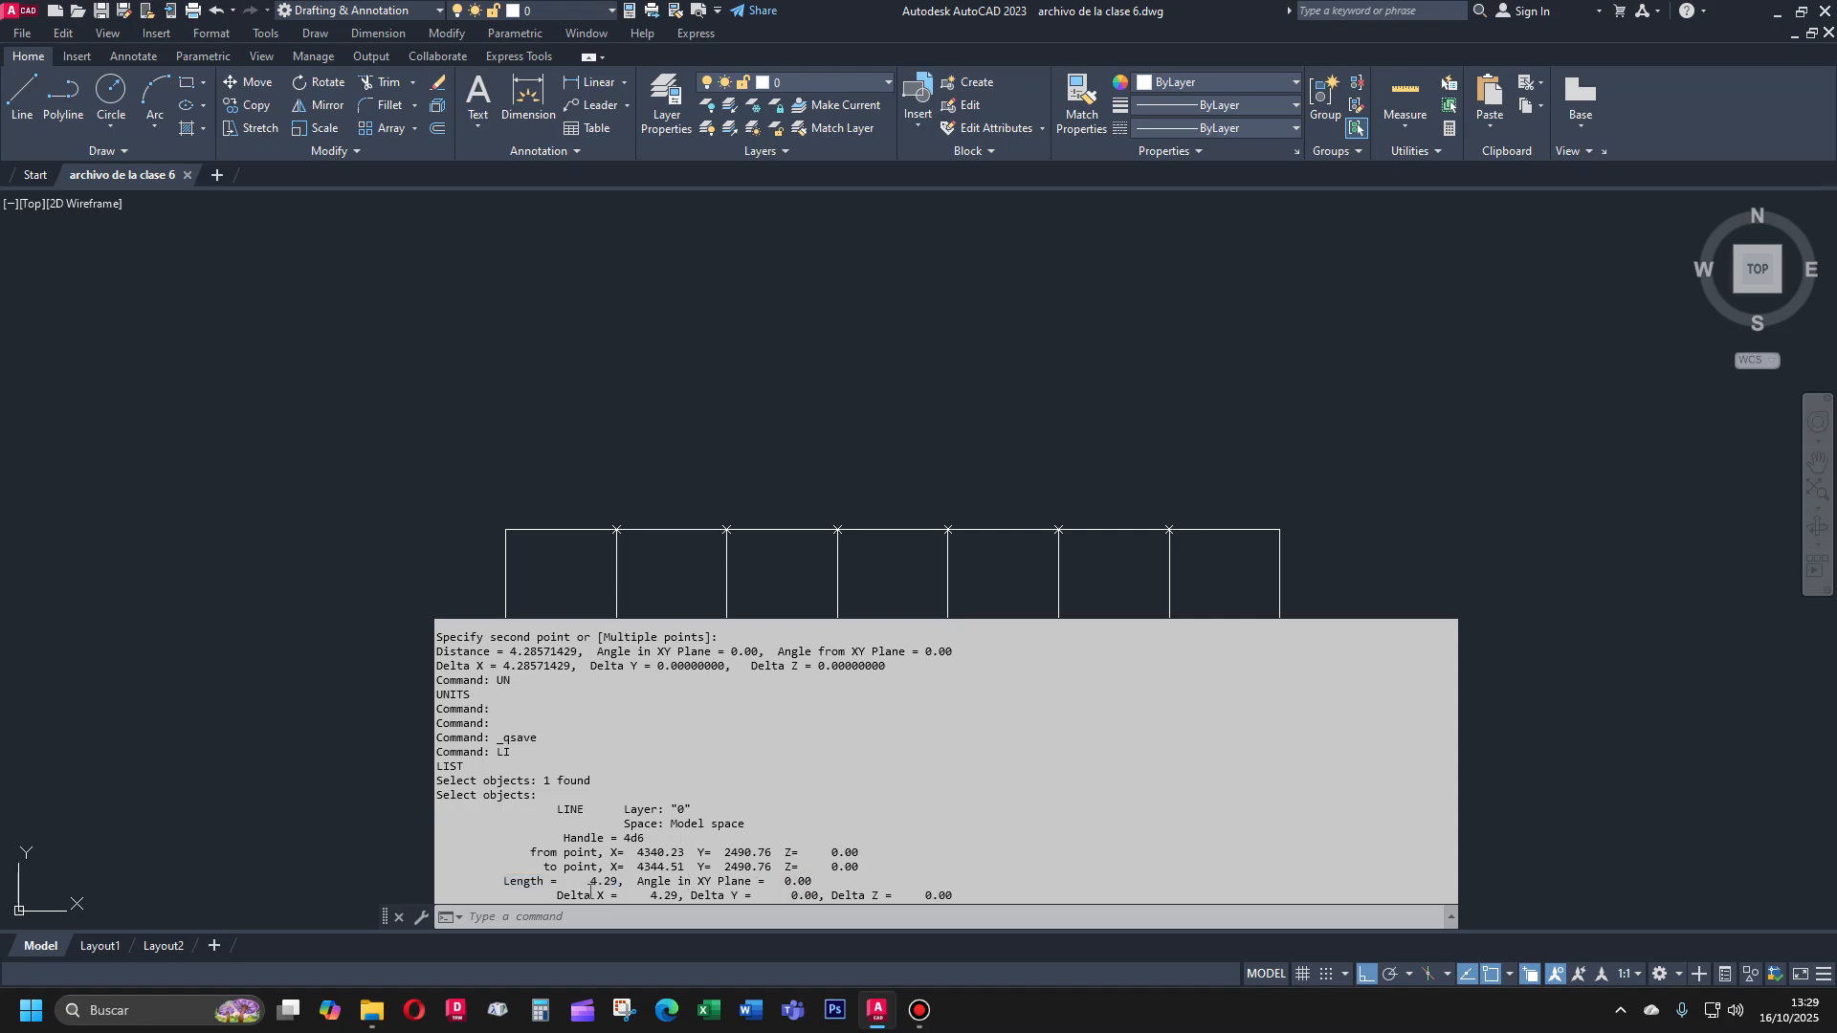
left_click_drag(551, 895, 686, 898)
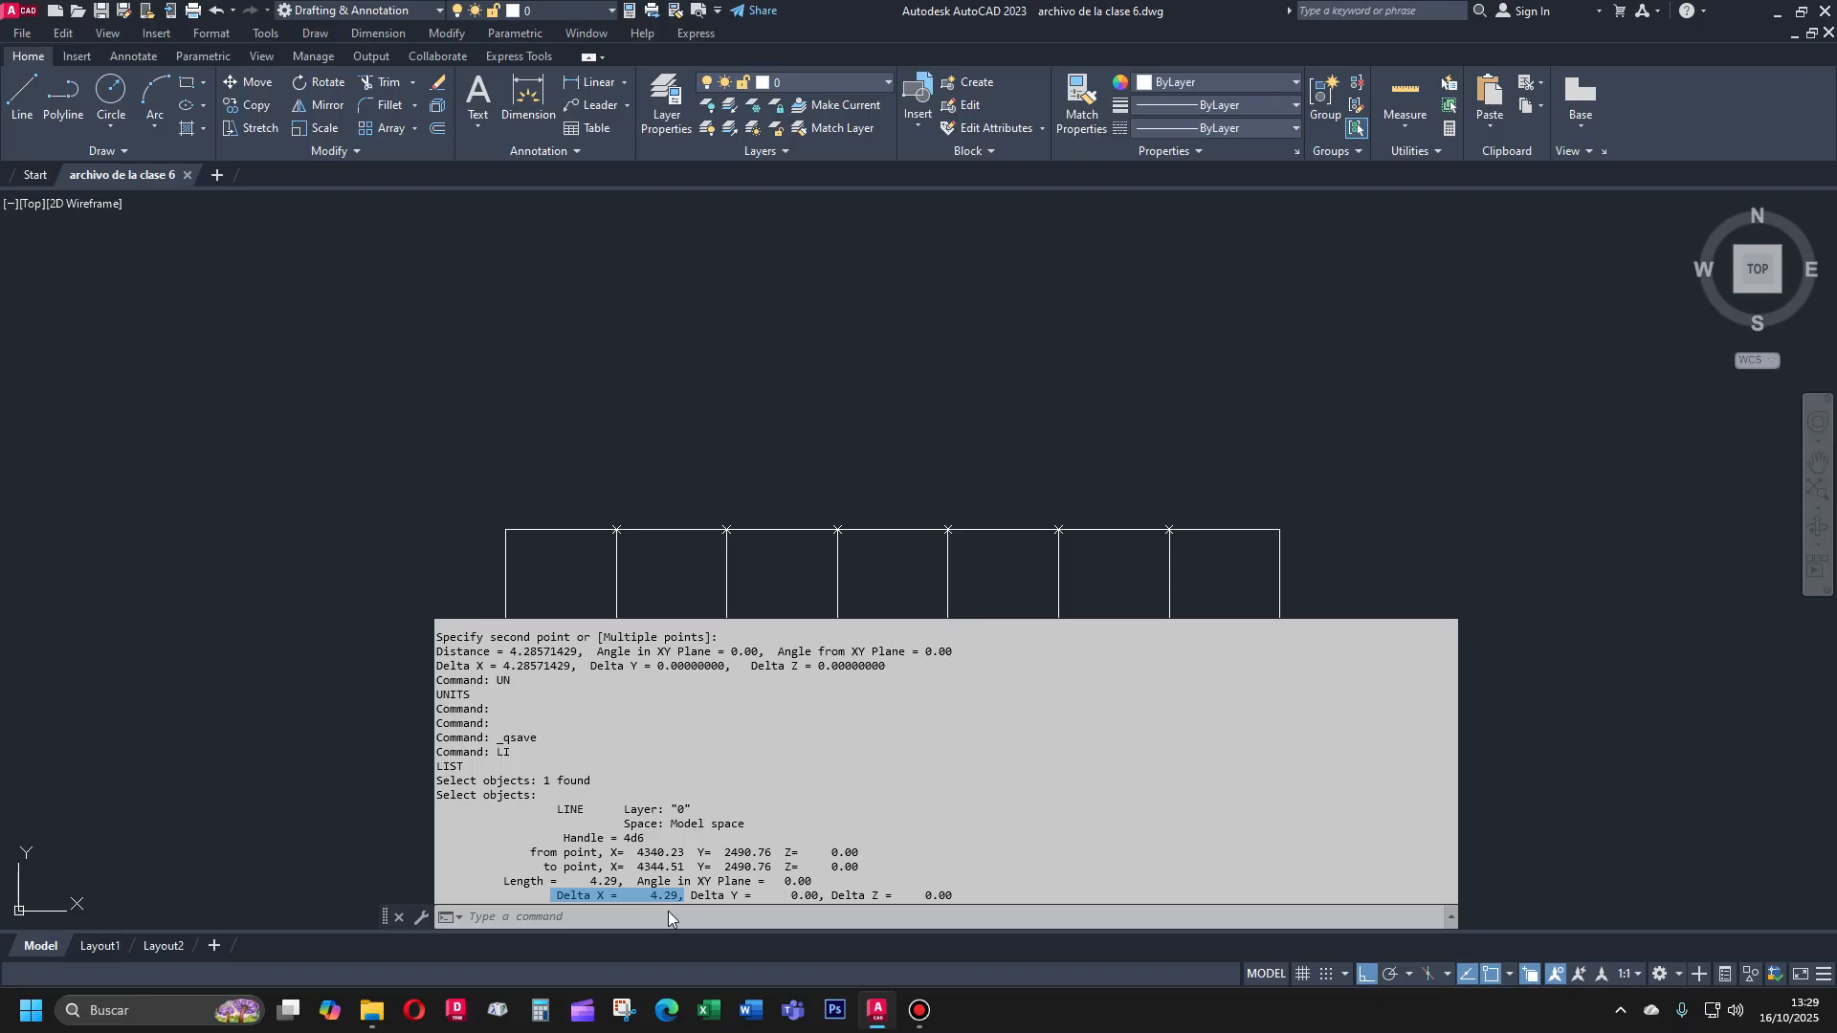
left_click_drag(691, 896, 965, 893)
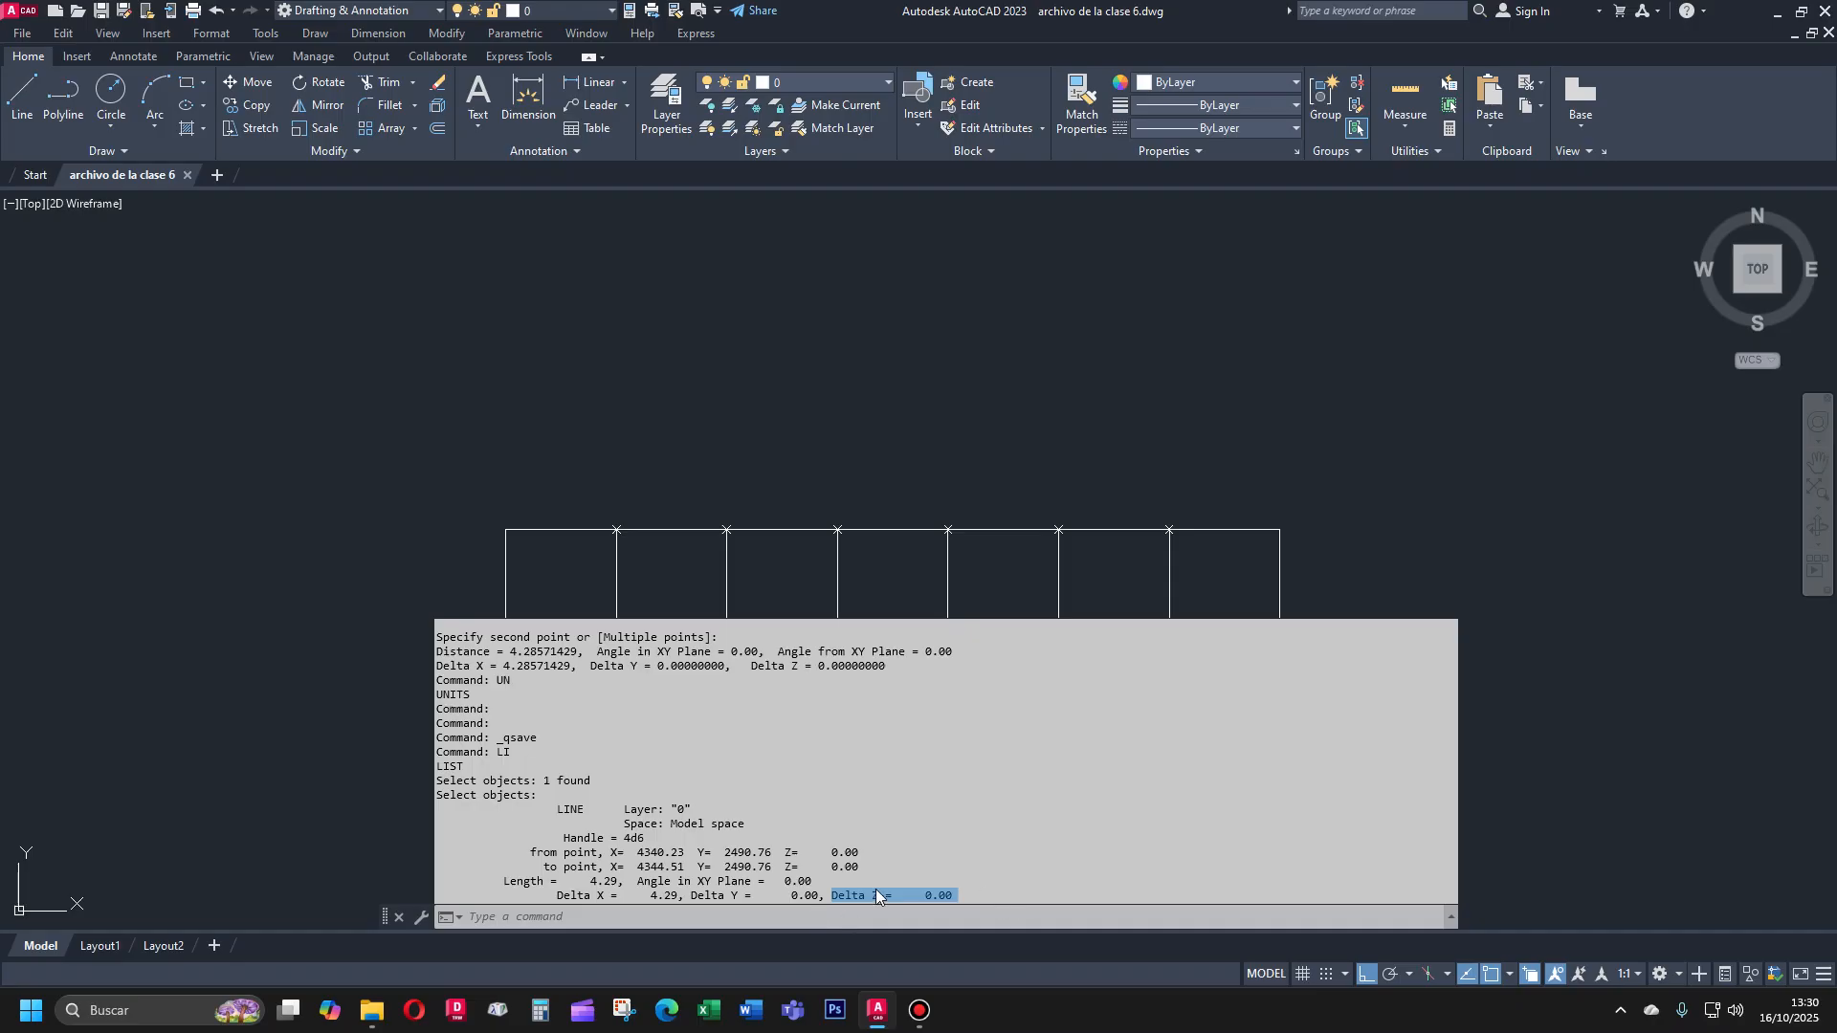
key("Escape")
Run List on the uppermost red L-shaped polyline of the stepped figure
type("p")
key("Return")
mouse_move(430, 669)
left_mouse_down()
mouse_move(1054, 603)
mouse_move(936, 459)
left_mouse_up()
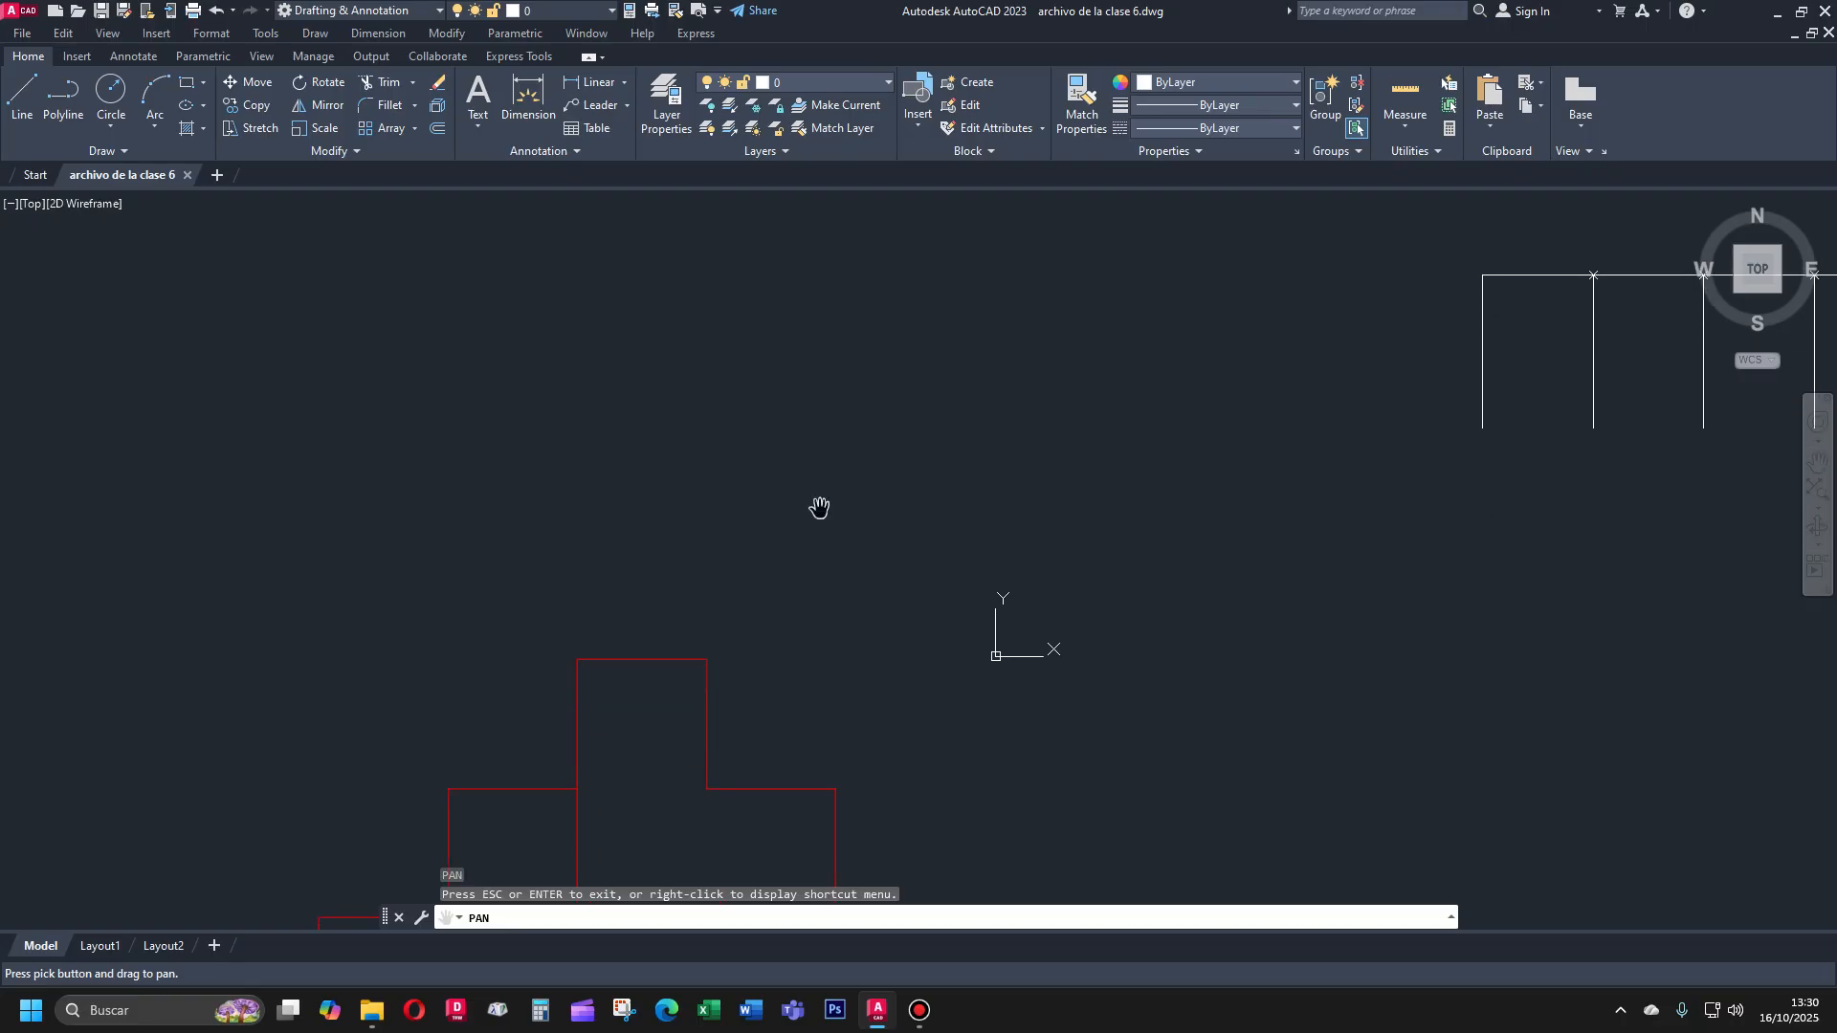
scroll(737, 574, "down", 5)
scroll(727, 627, "up", 4)
key("Escape")
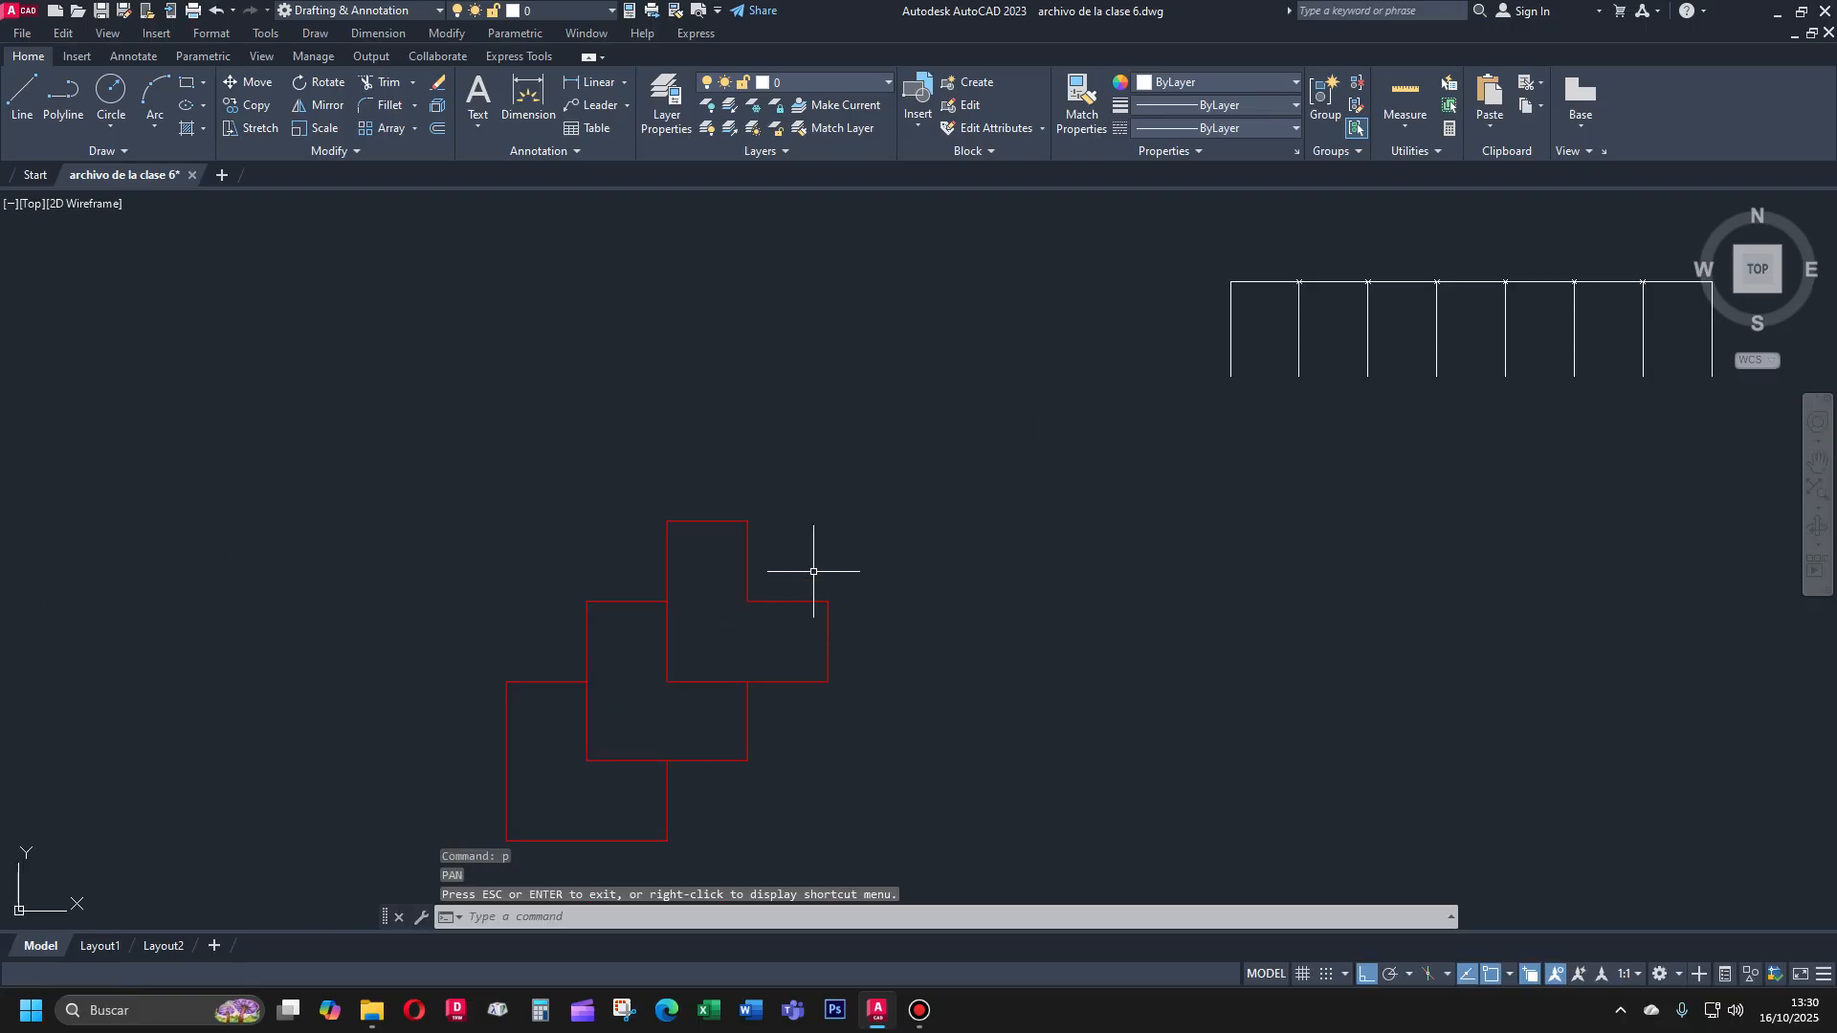
type("li")
key("Return")
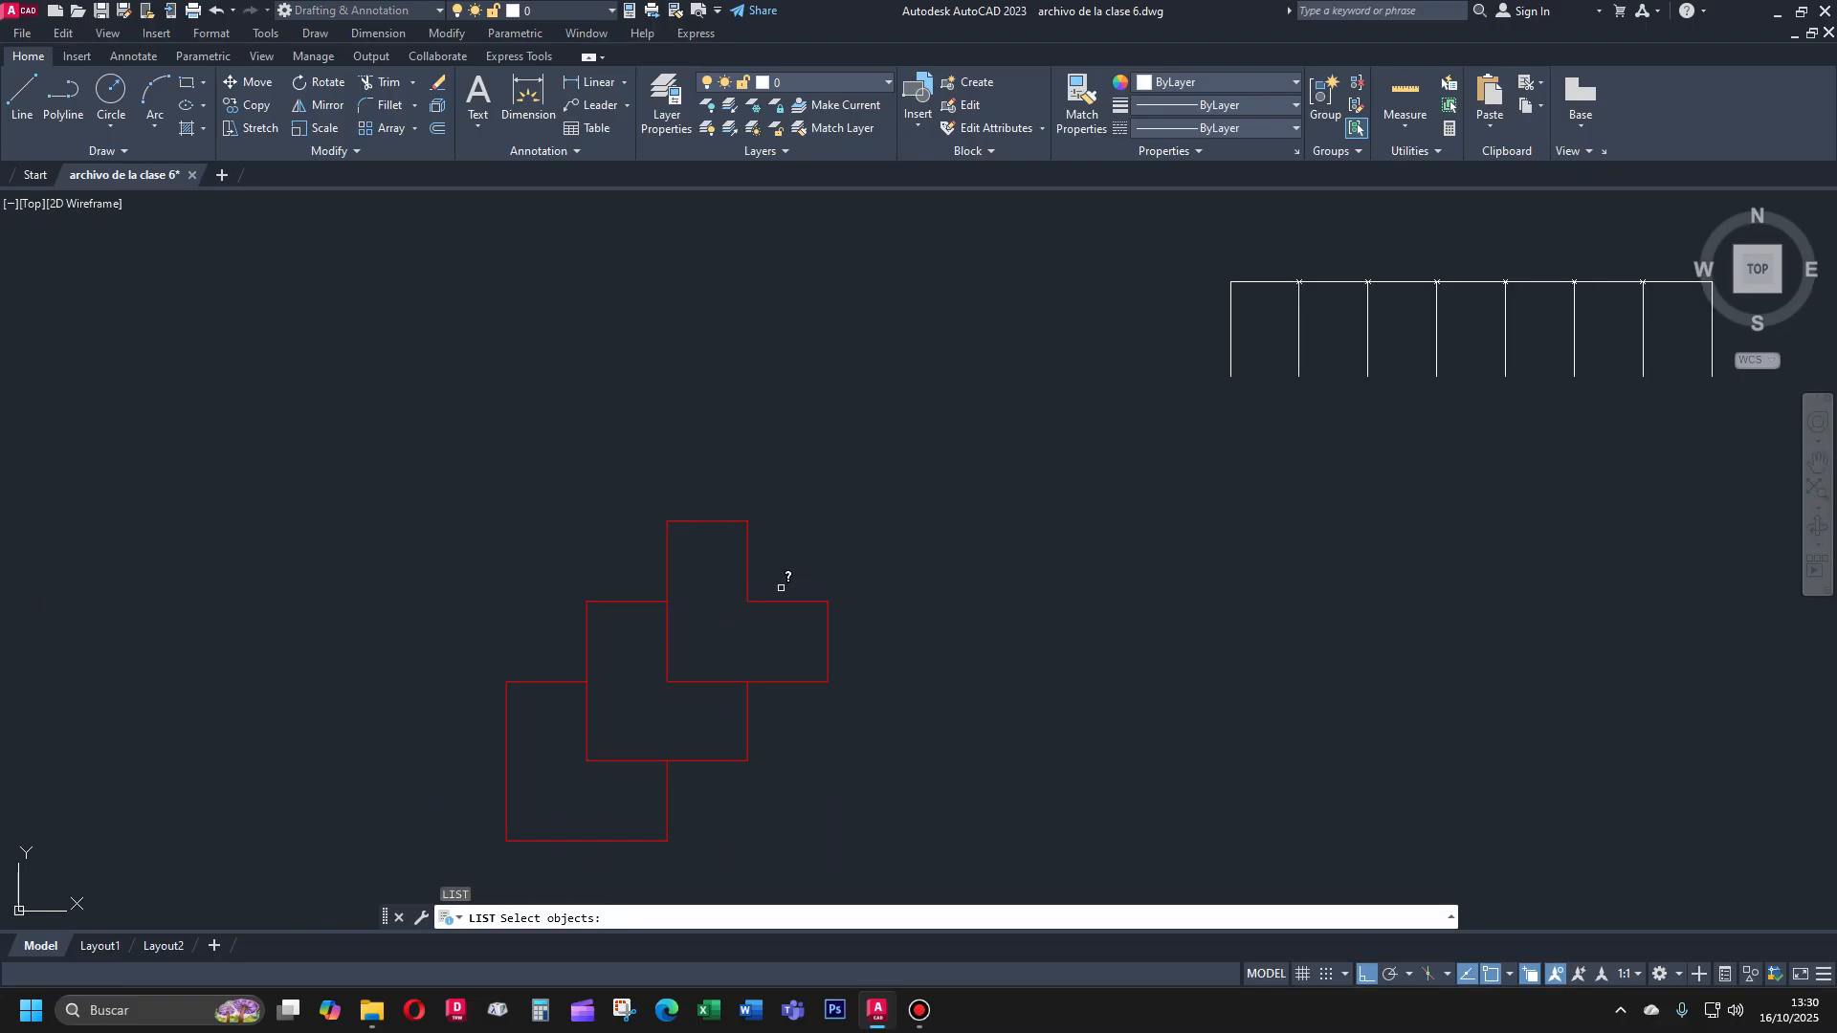
left_click(776, 599)
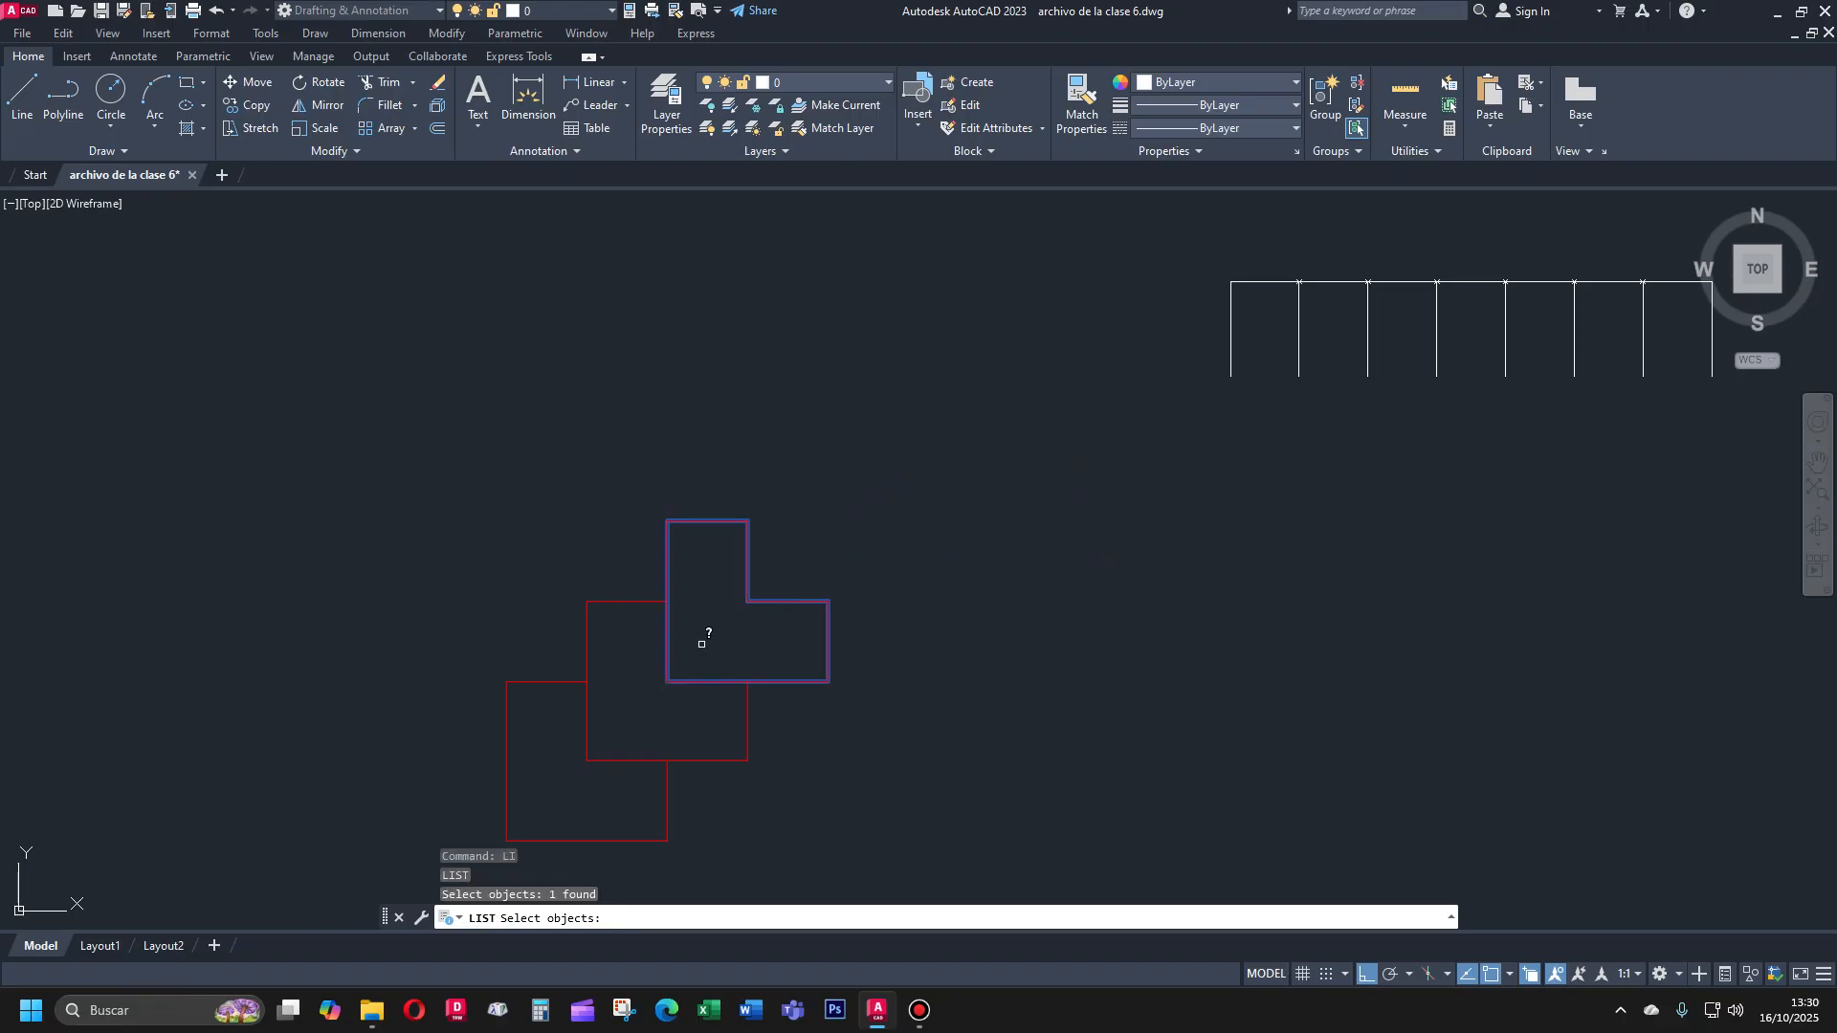
key("Return")
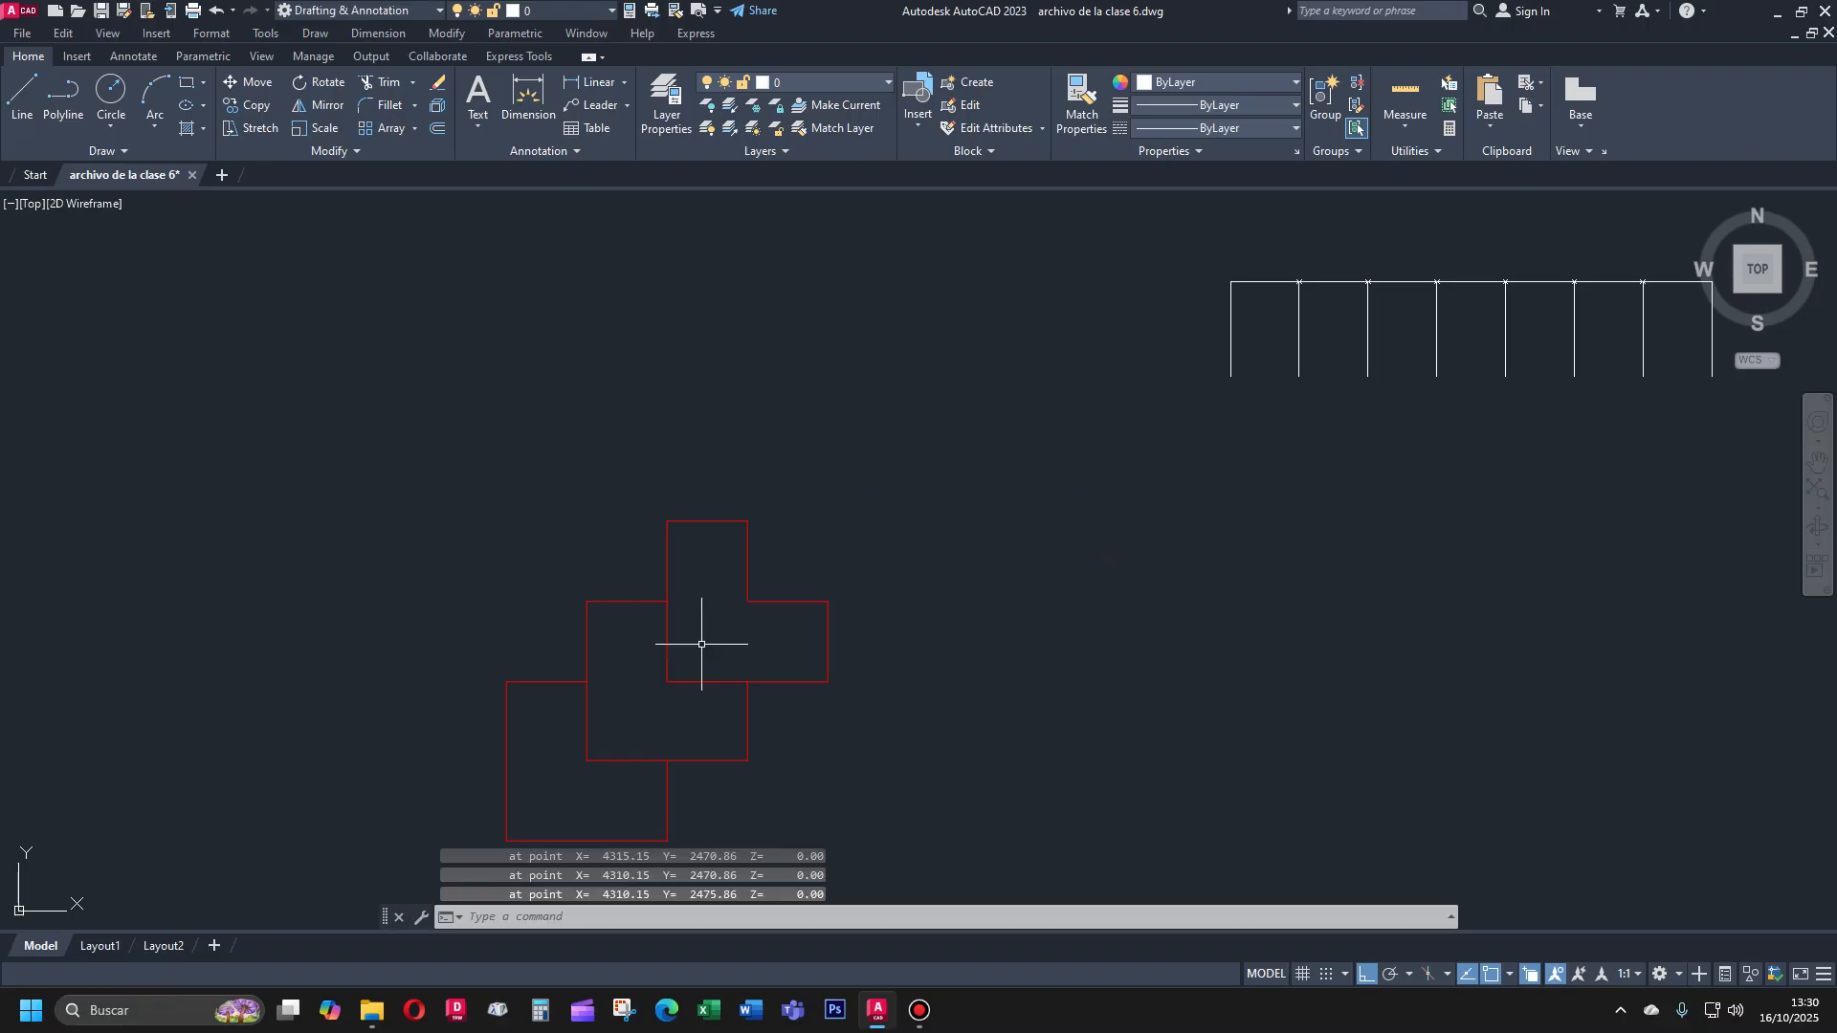
Examine the L-shaped polyline's full listing for its object type, layer, handle, closed status, constant width and area
key("F2")
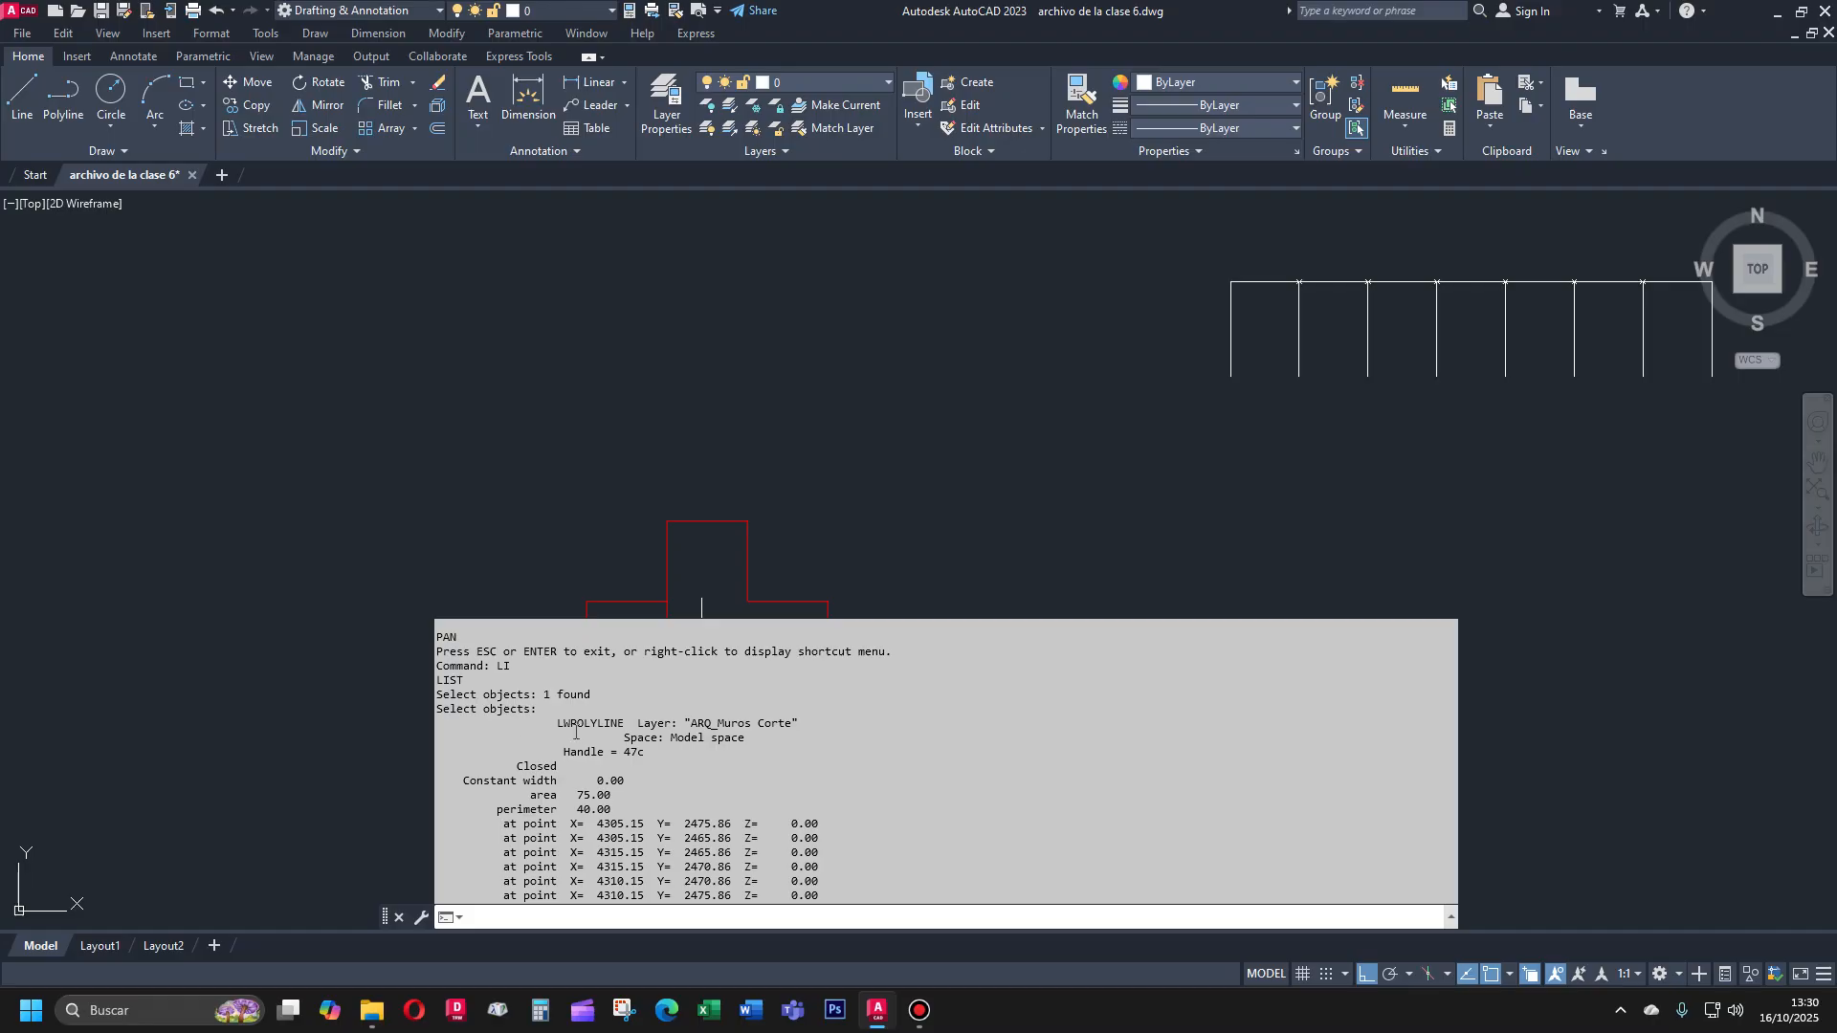
left_click_drag(630, 724, 822, 715)
left_click(619, 724)
double_click(619, 724)
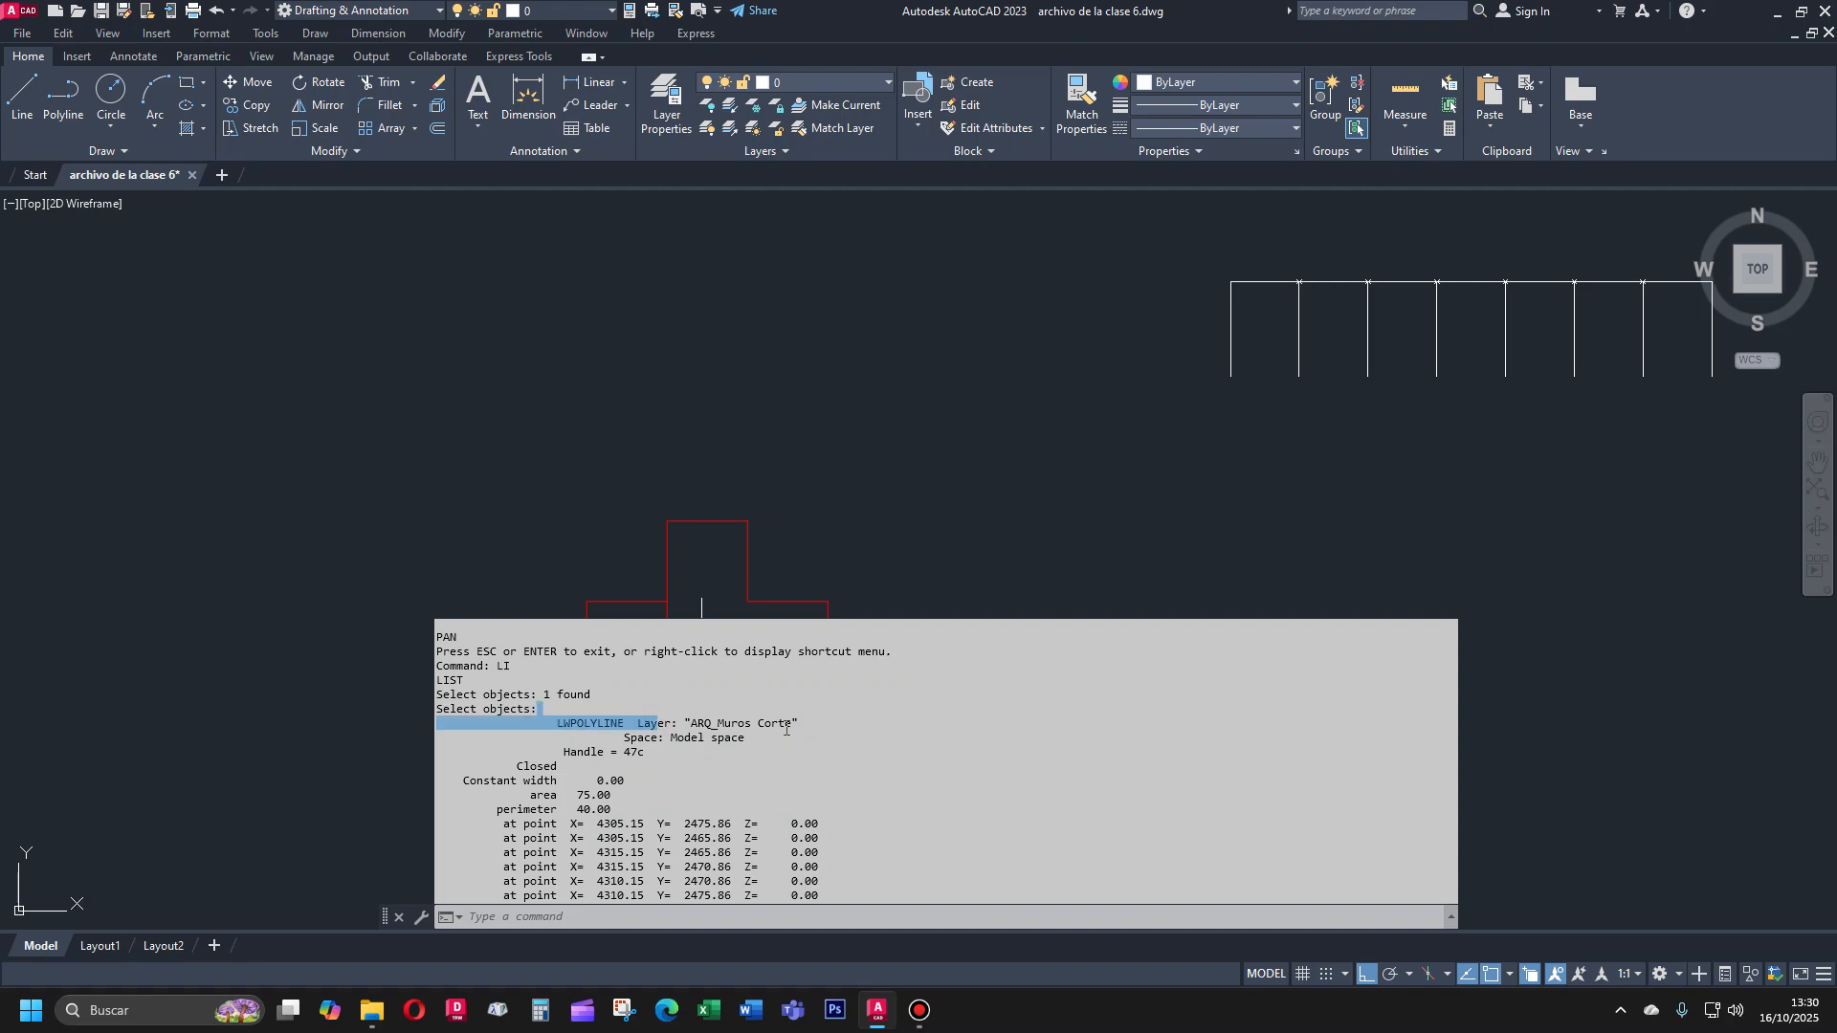
left_click_drag(640, 755, 627, 751)
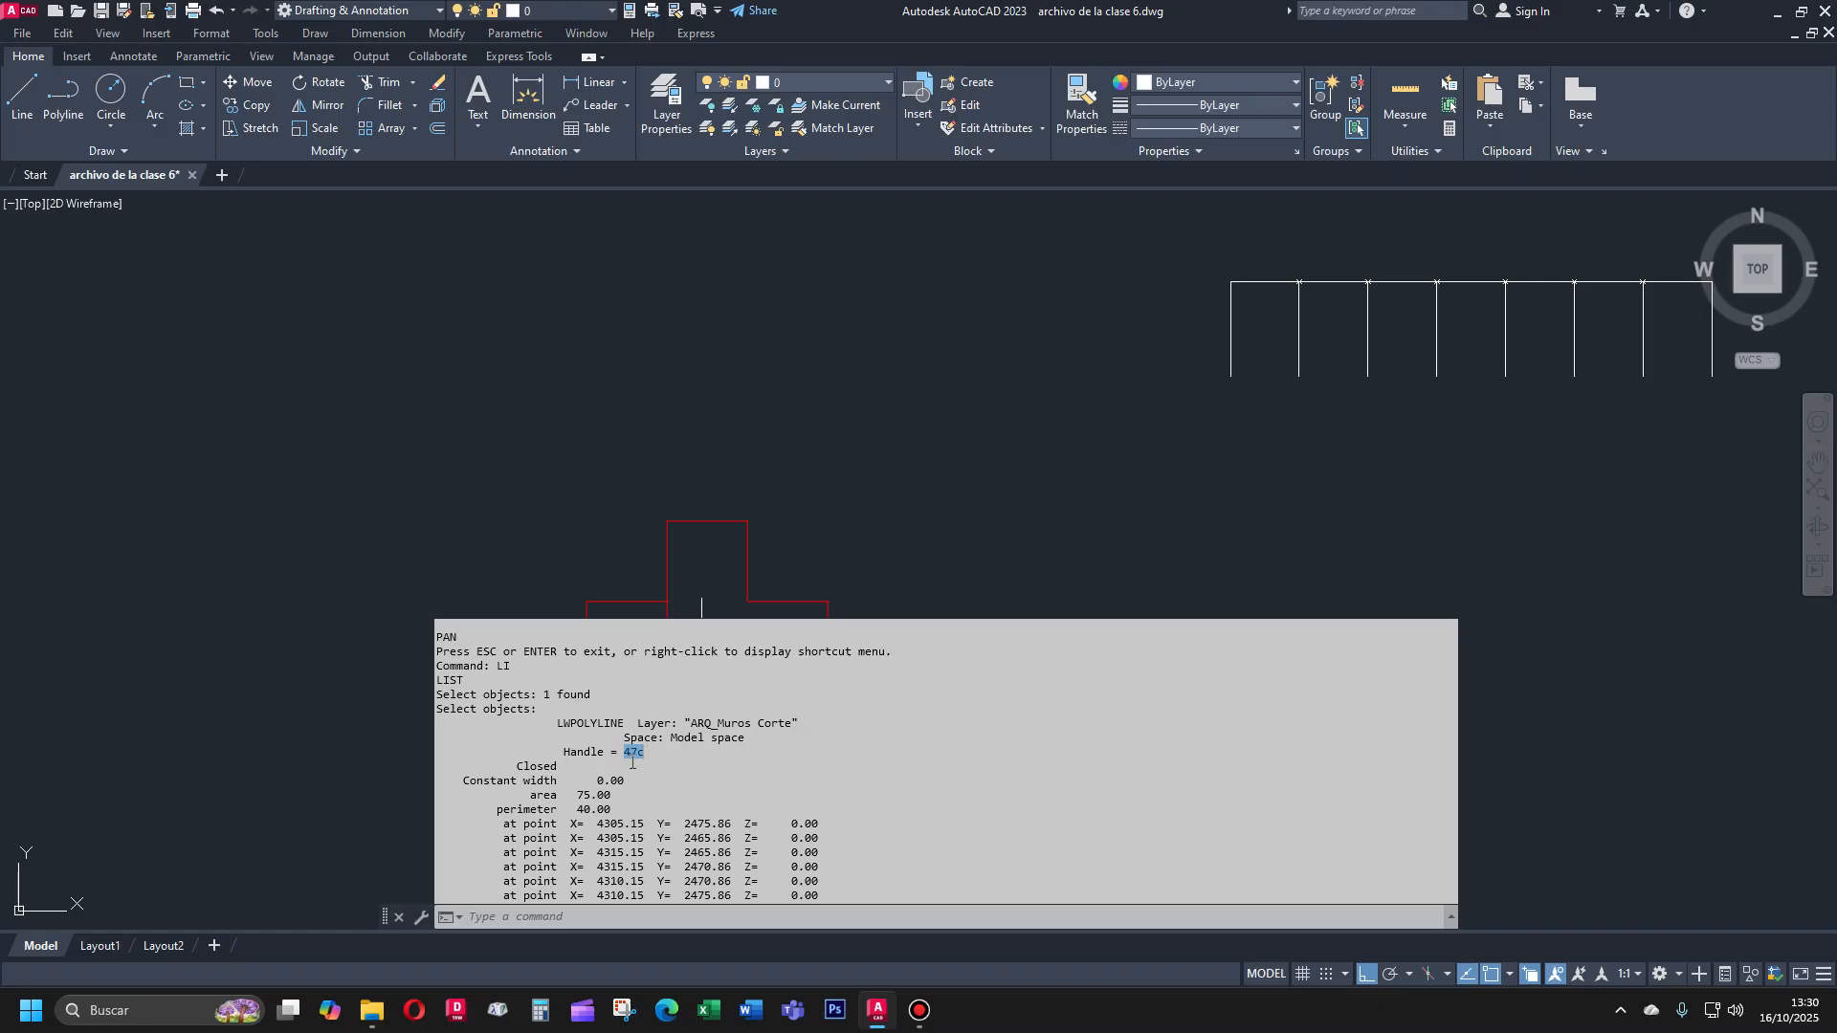
left_click_drag(553, 768, 516, 768)
left_click_drag(554, 783, 446, 777)
left_click_drag(626, 782, 577, 782)
left_click_drag(567, 799, 629, 791)
left_click(981, 471)
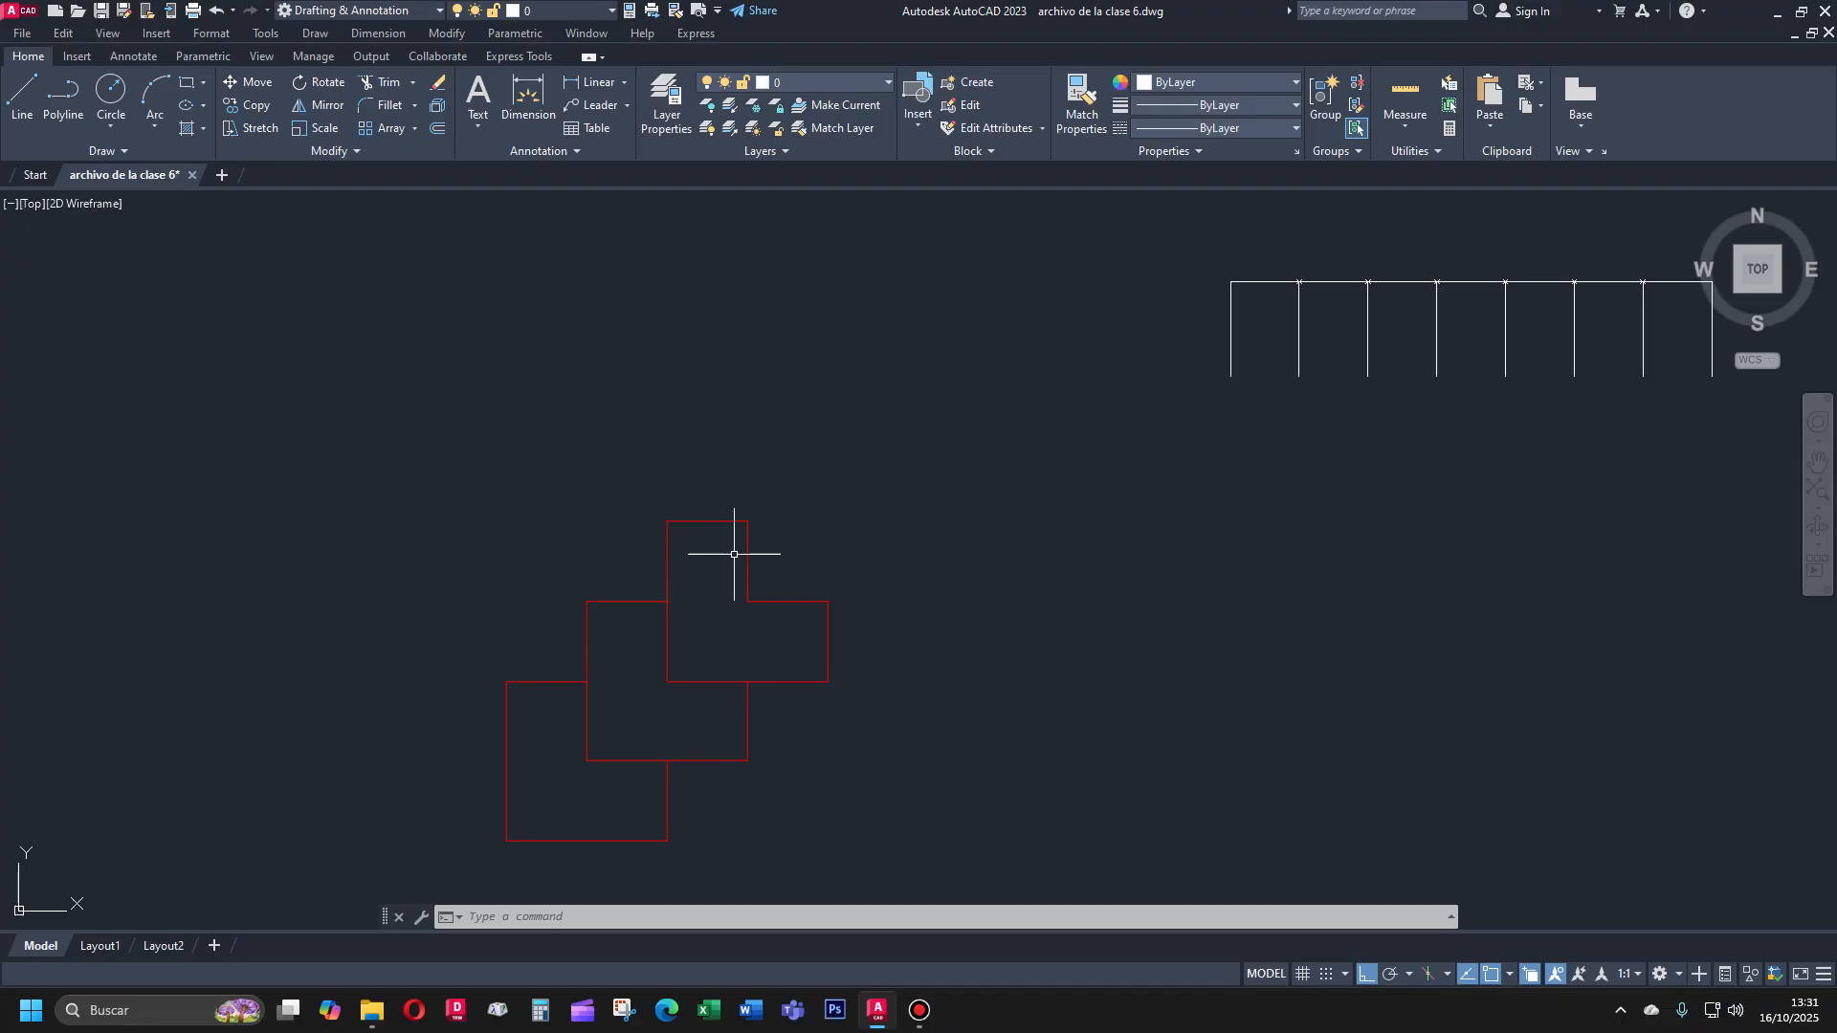
Draw two helper lines from the L-shaped polyline's inner corner, one horizontal and one vertical, dividing it into three squares
type("l")
key("Return")
left_click(671, 600)
left_click(748, 601)
key("Return")
key("Return")
left_click(748, 601)
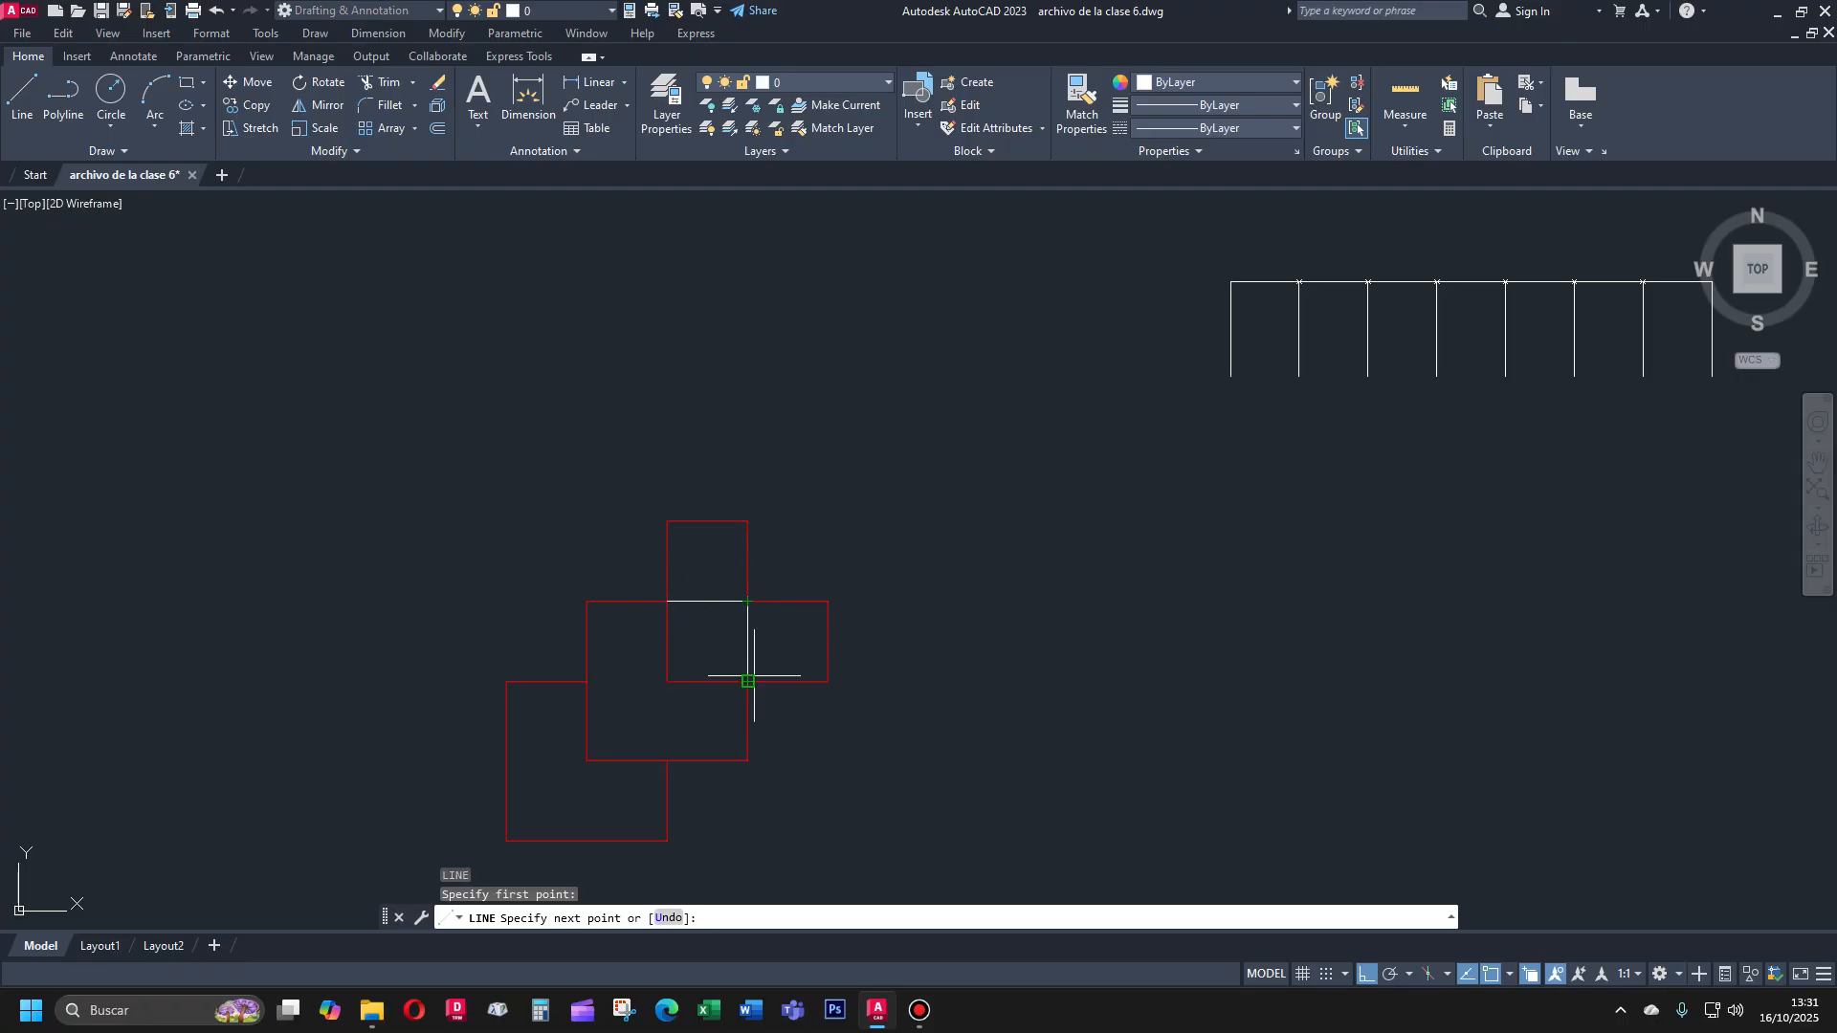
key("Escape")
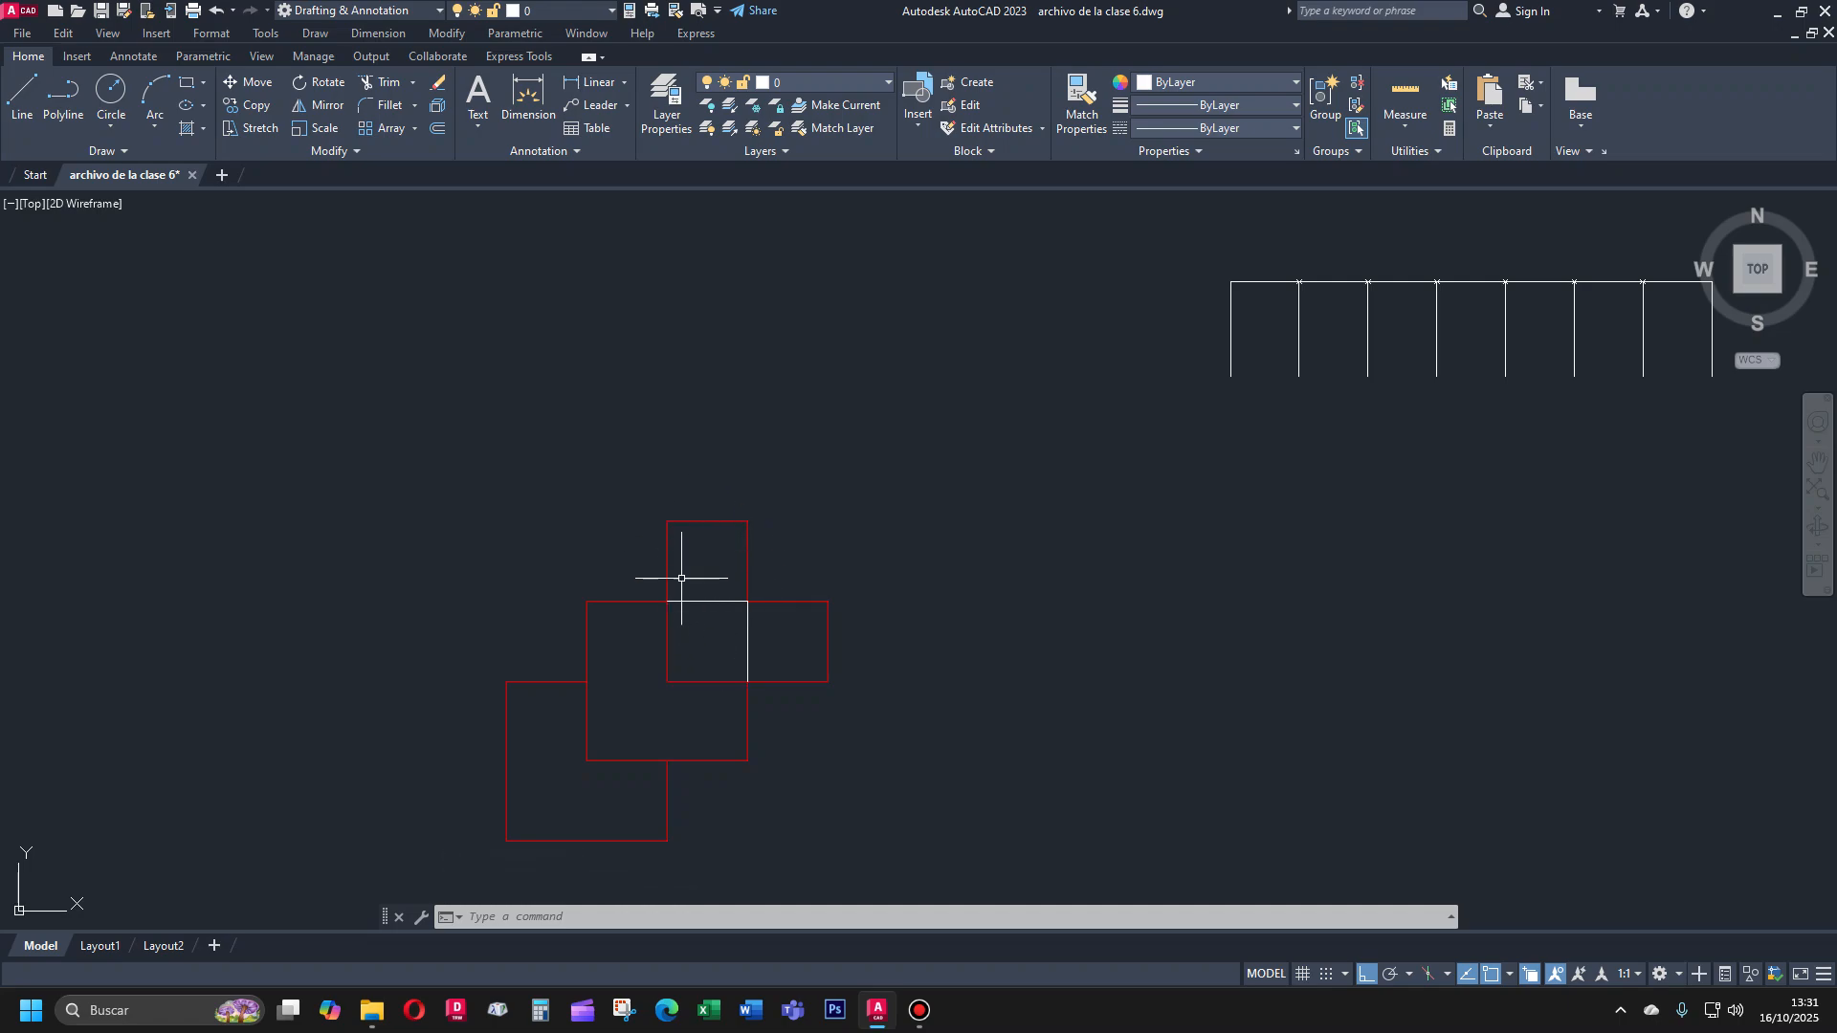
Delete the two helper lines inside the L-shaped polyline
left_click(763, 644)
left_click(721, 615)
left_click(737, 603)
left_click(695, 574)
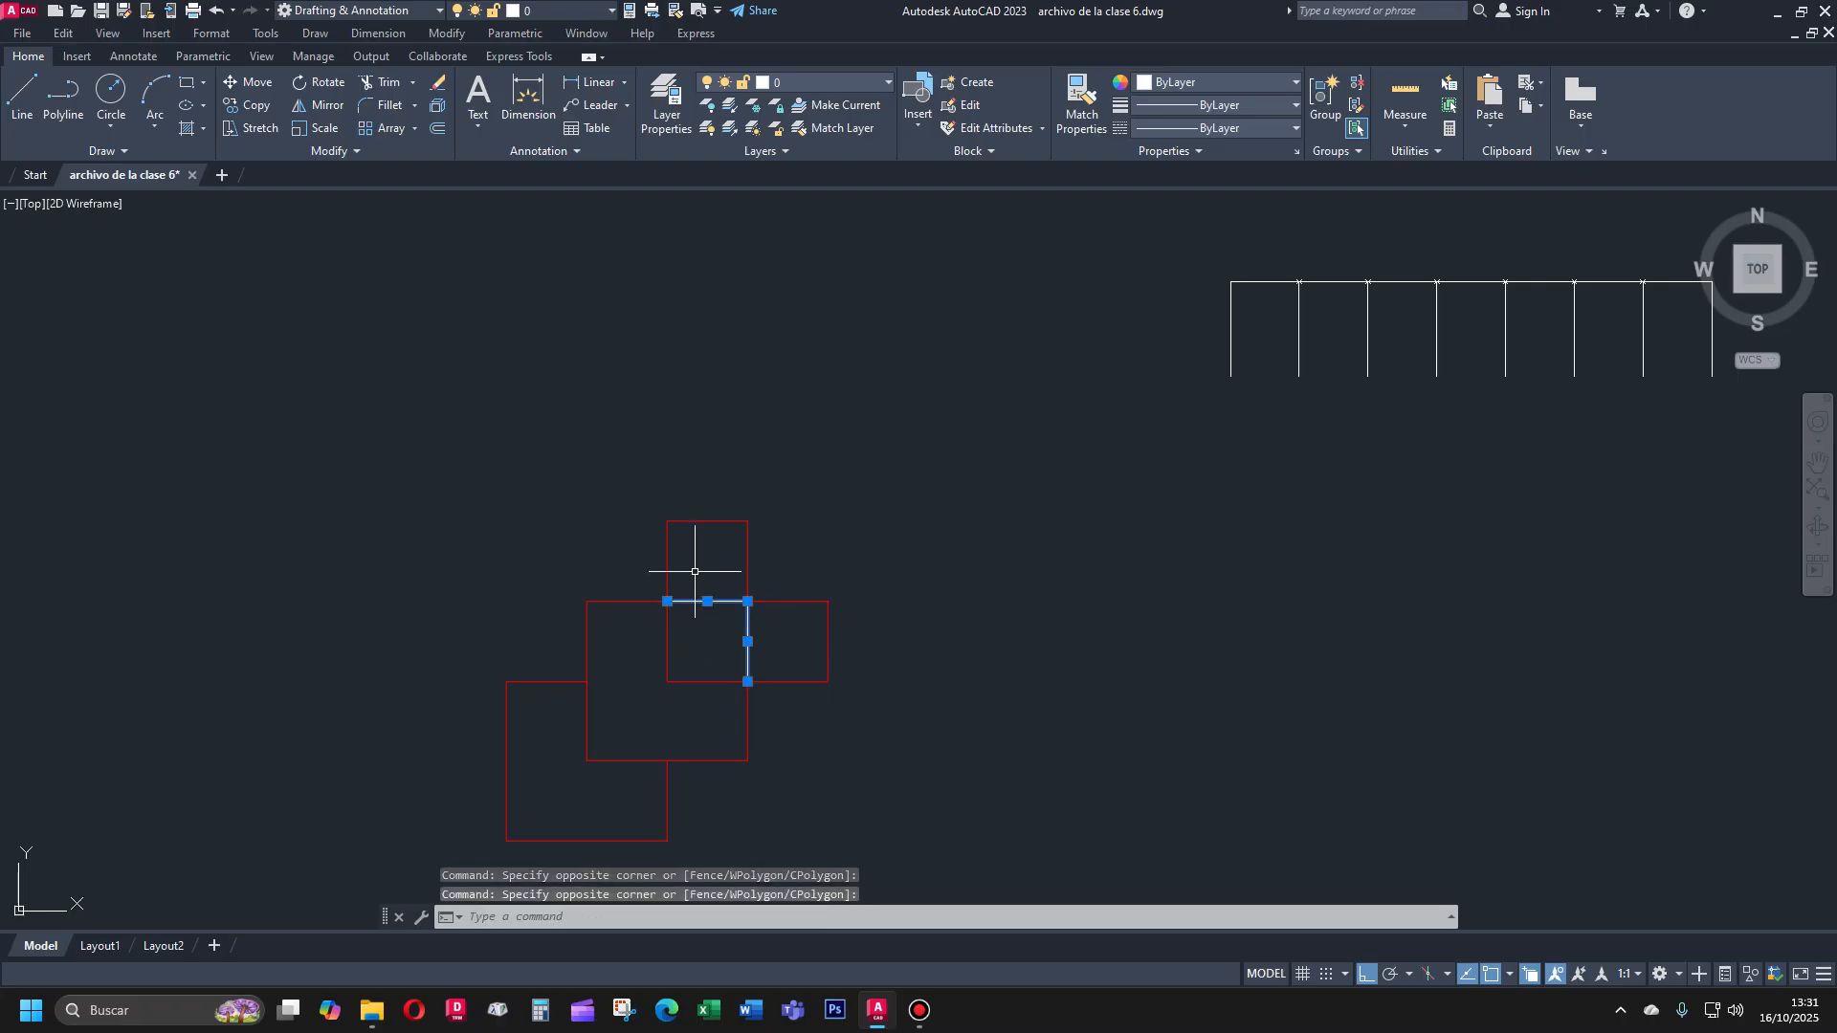
key("Delete")
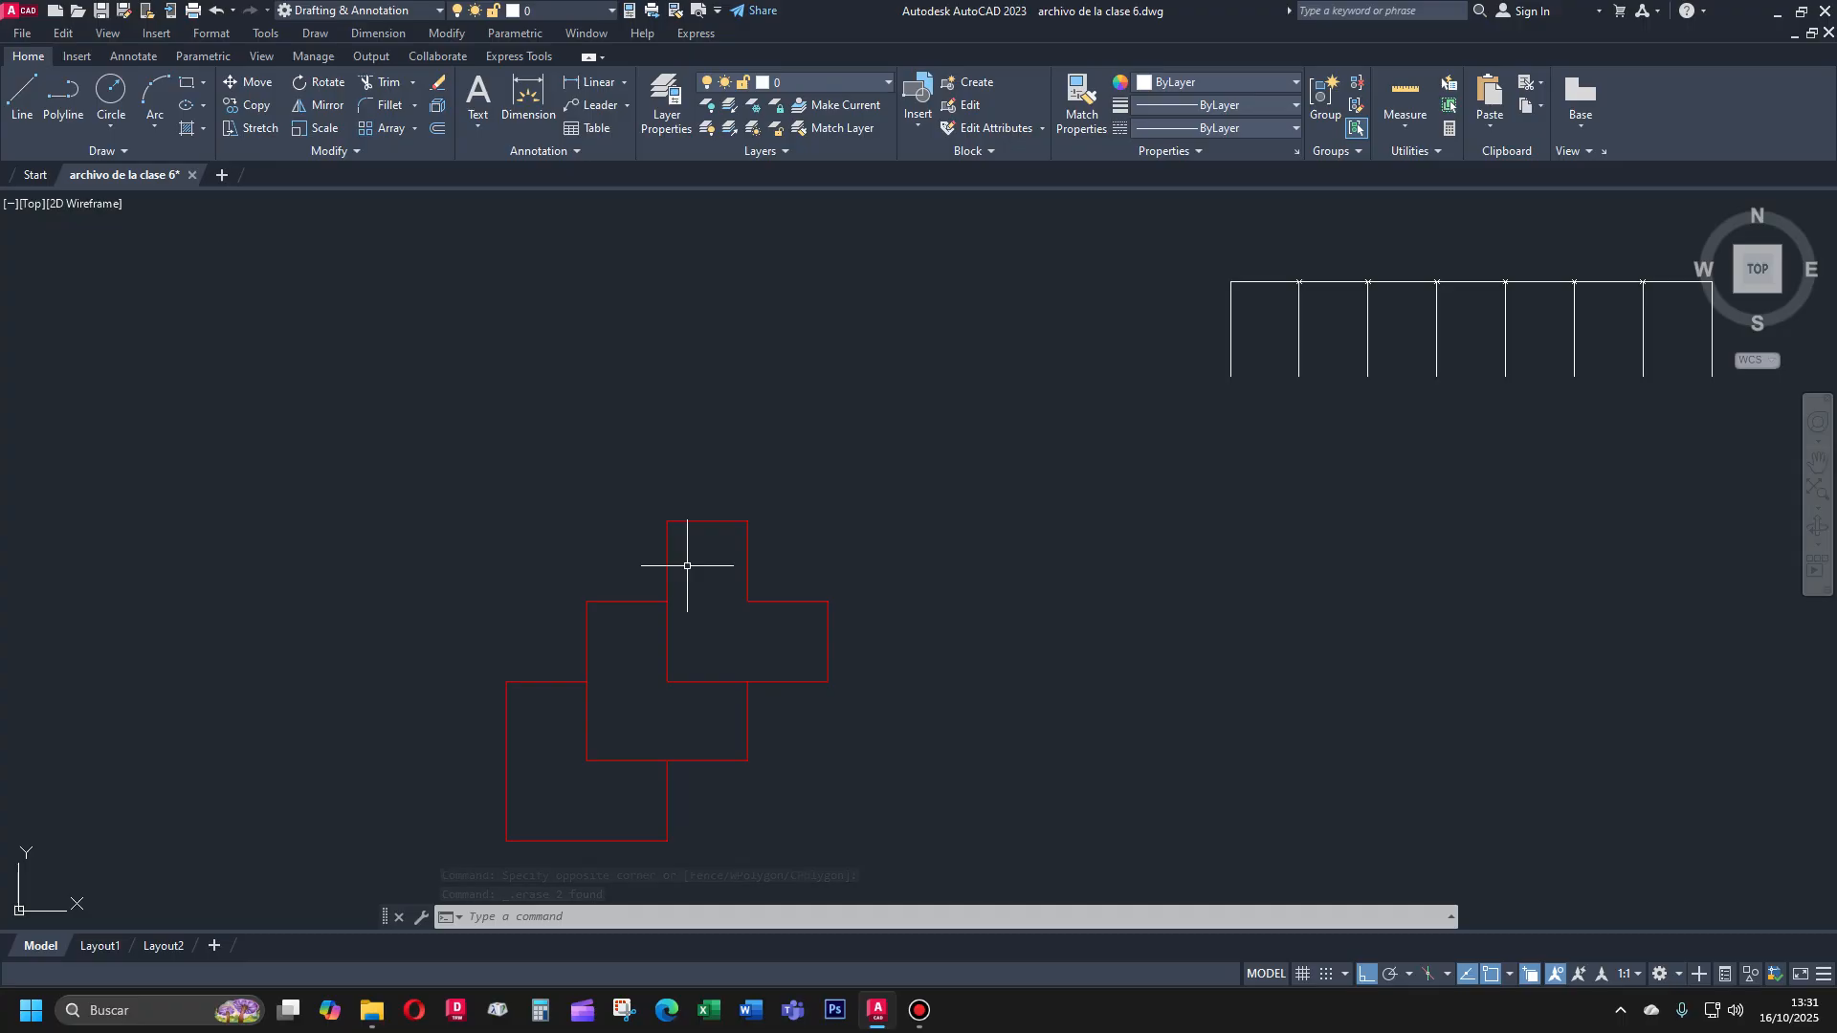
type("p")
key("Return")
mouse_move(689, 564)
left_mouse_down()
mouse_move(344, 489)
mouse_move(332, 523)
left_mouse_up()
key("Escape")
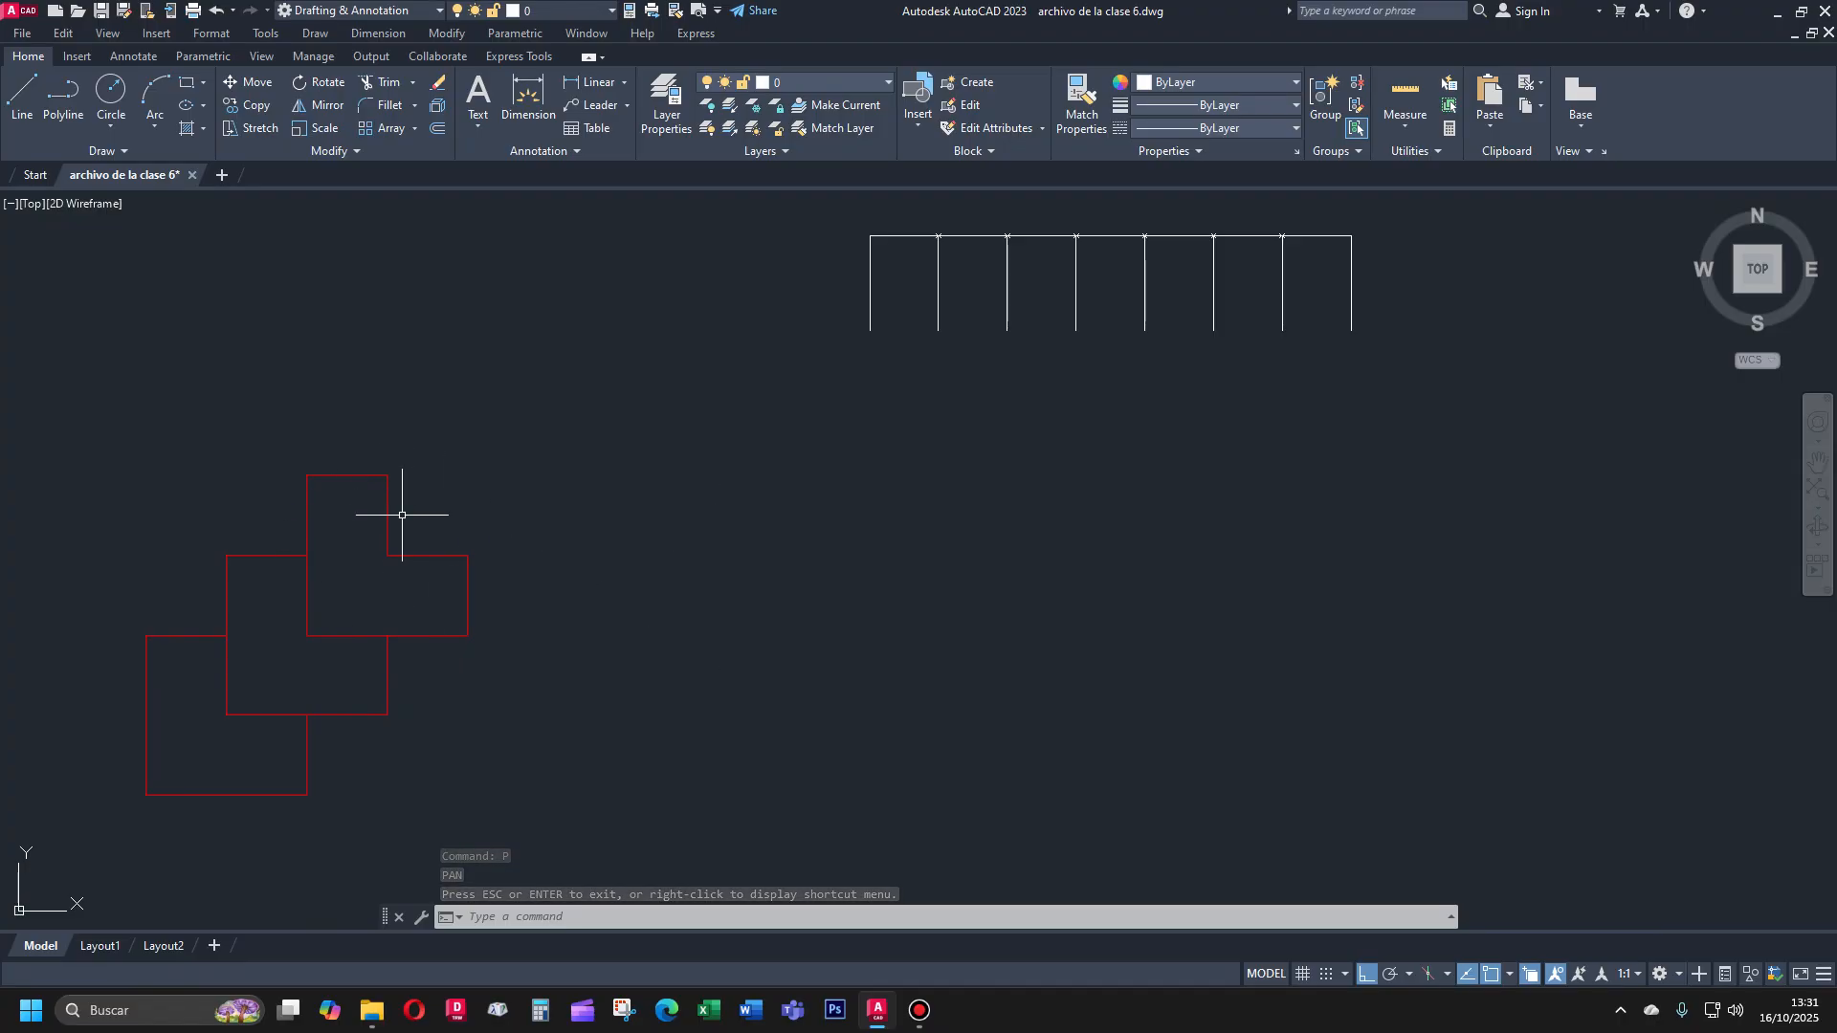
left_click(914, 235)
left_click(976, 221)
key("Escape")
key("Escape")
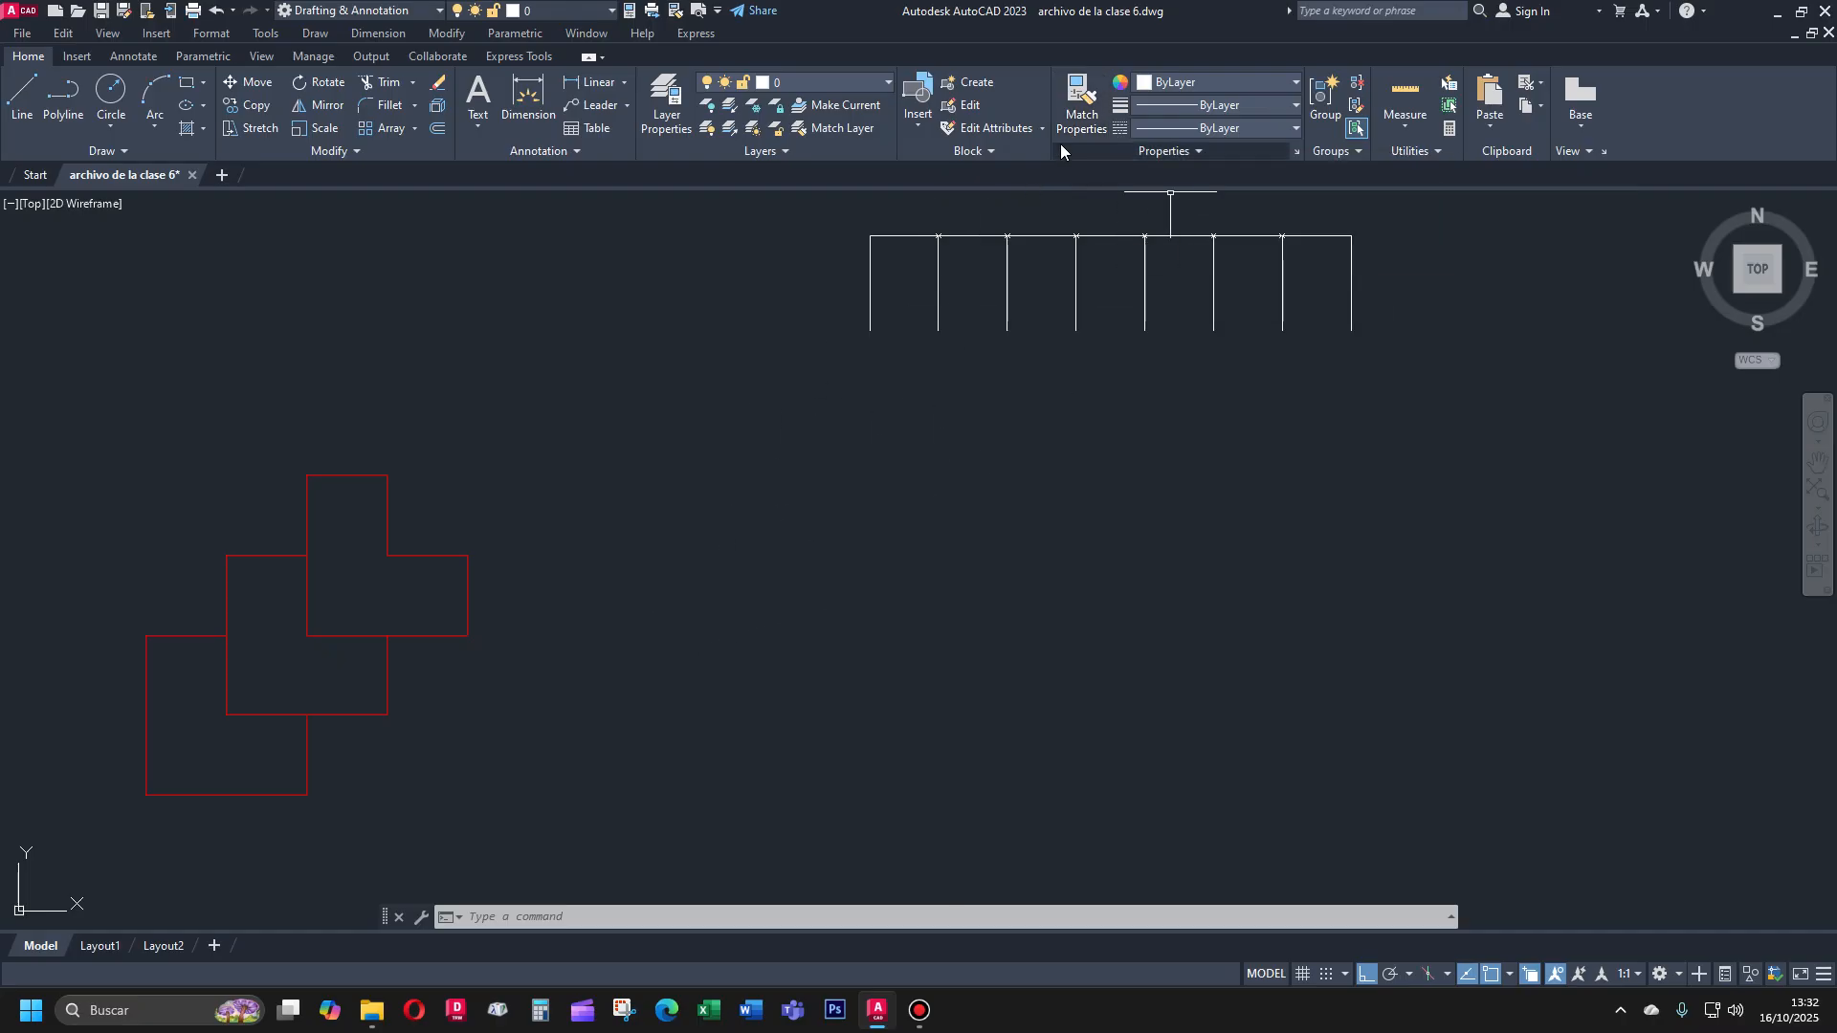
Match the properties of the uppermost red L-shaped polyline to the divided line's first two segments, first three vertical lines and the division points between them
left_click(1082, 103)
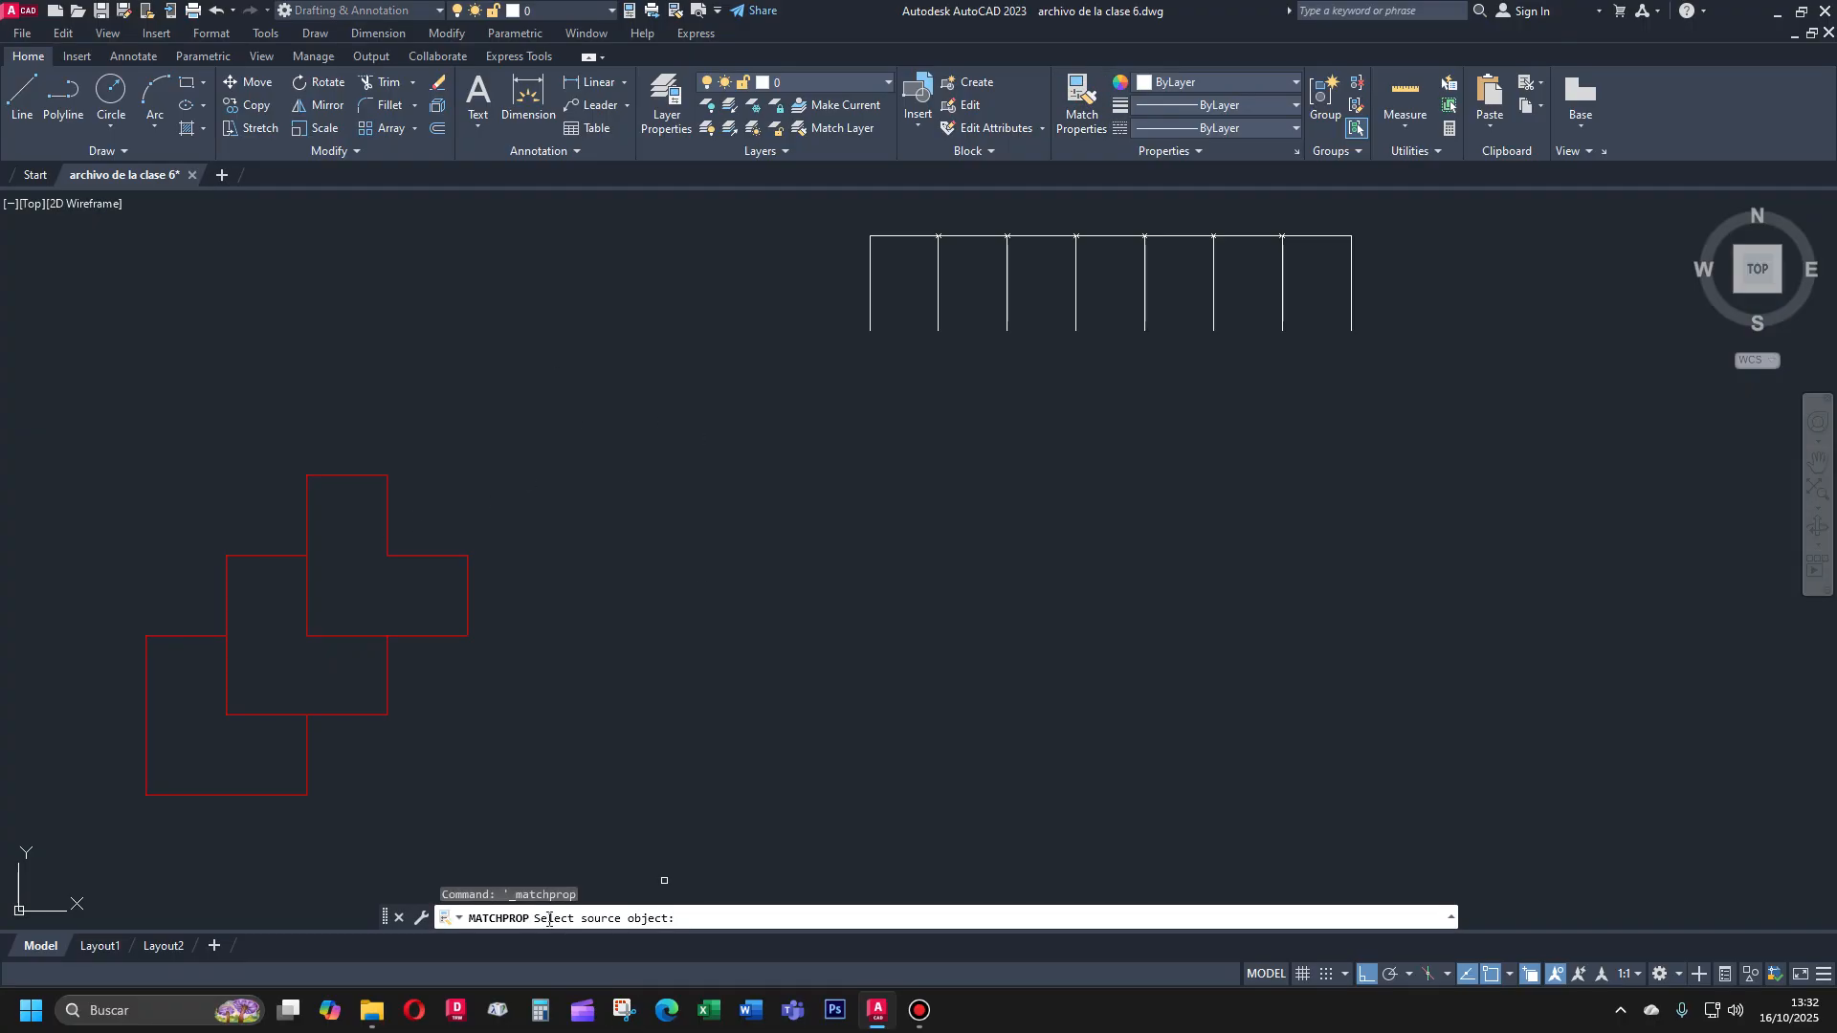
left_click(387, 499)
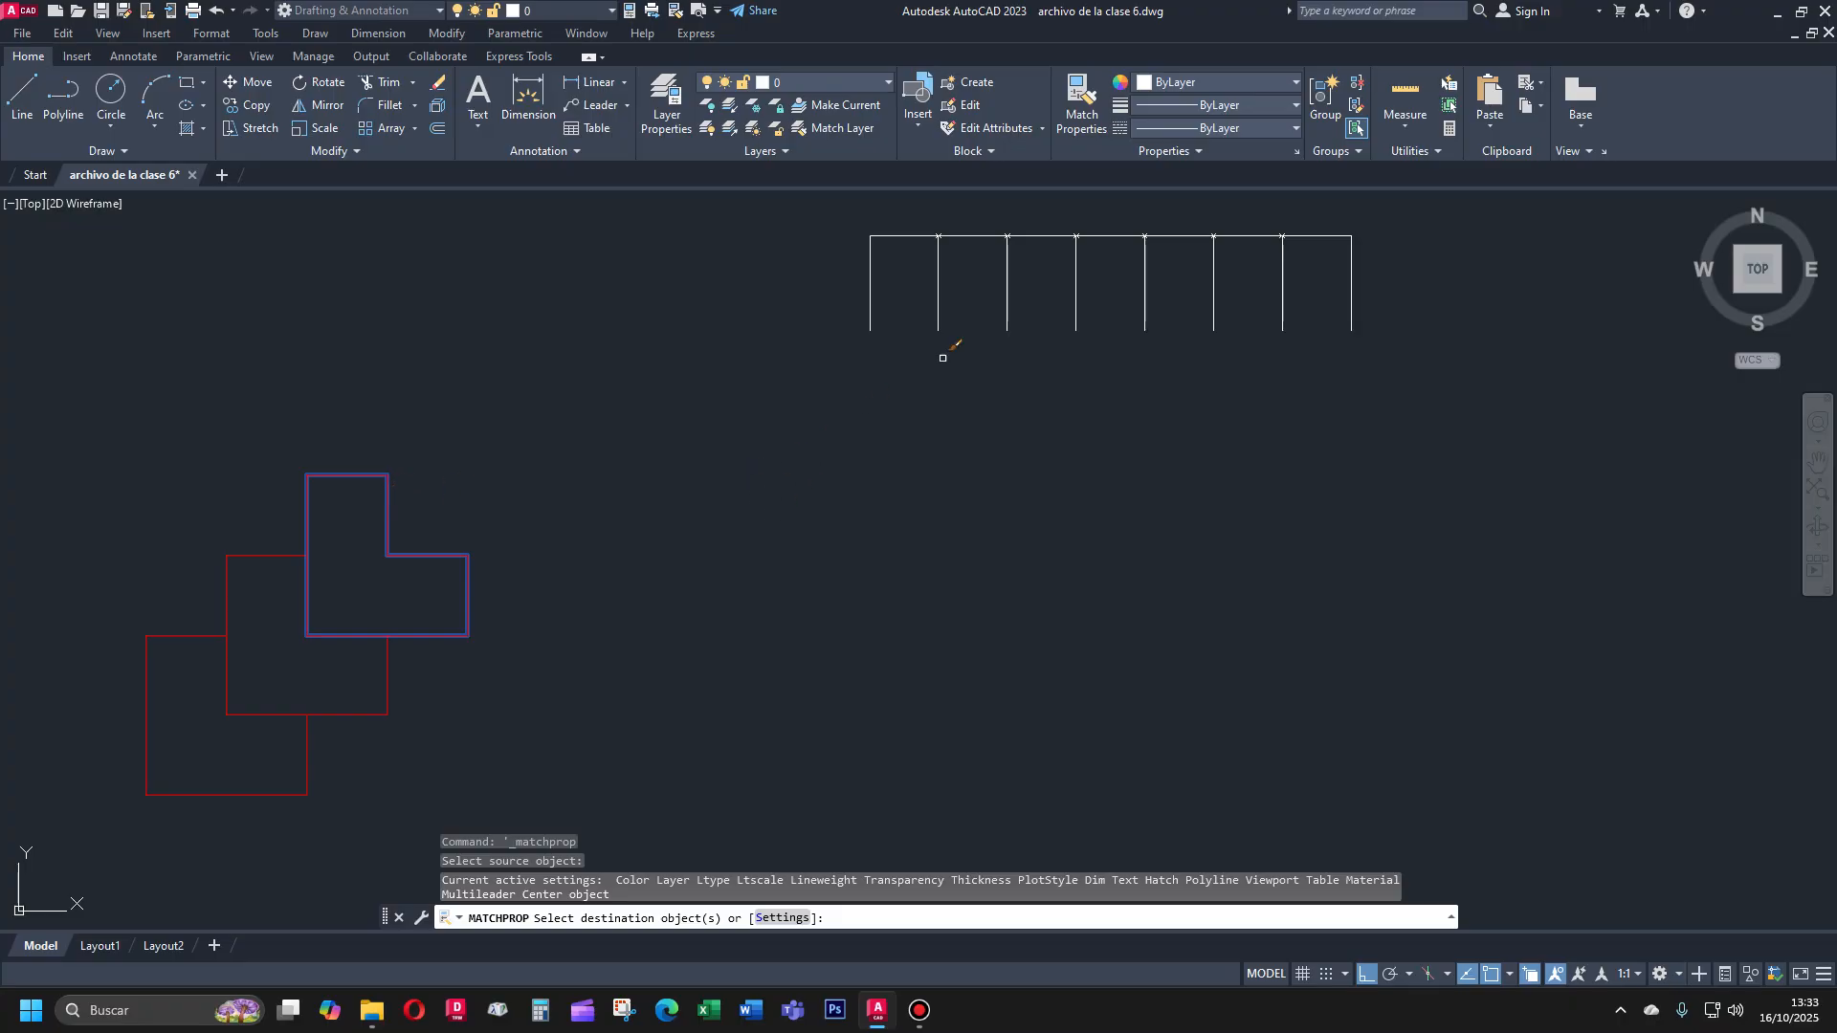
left_click(907, 236)
left_click(990, 232)
left_click(957, 287)
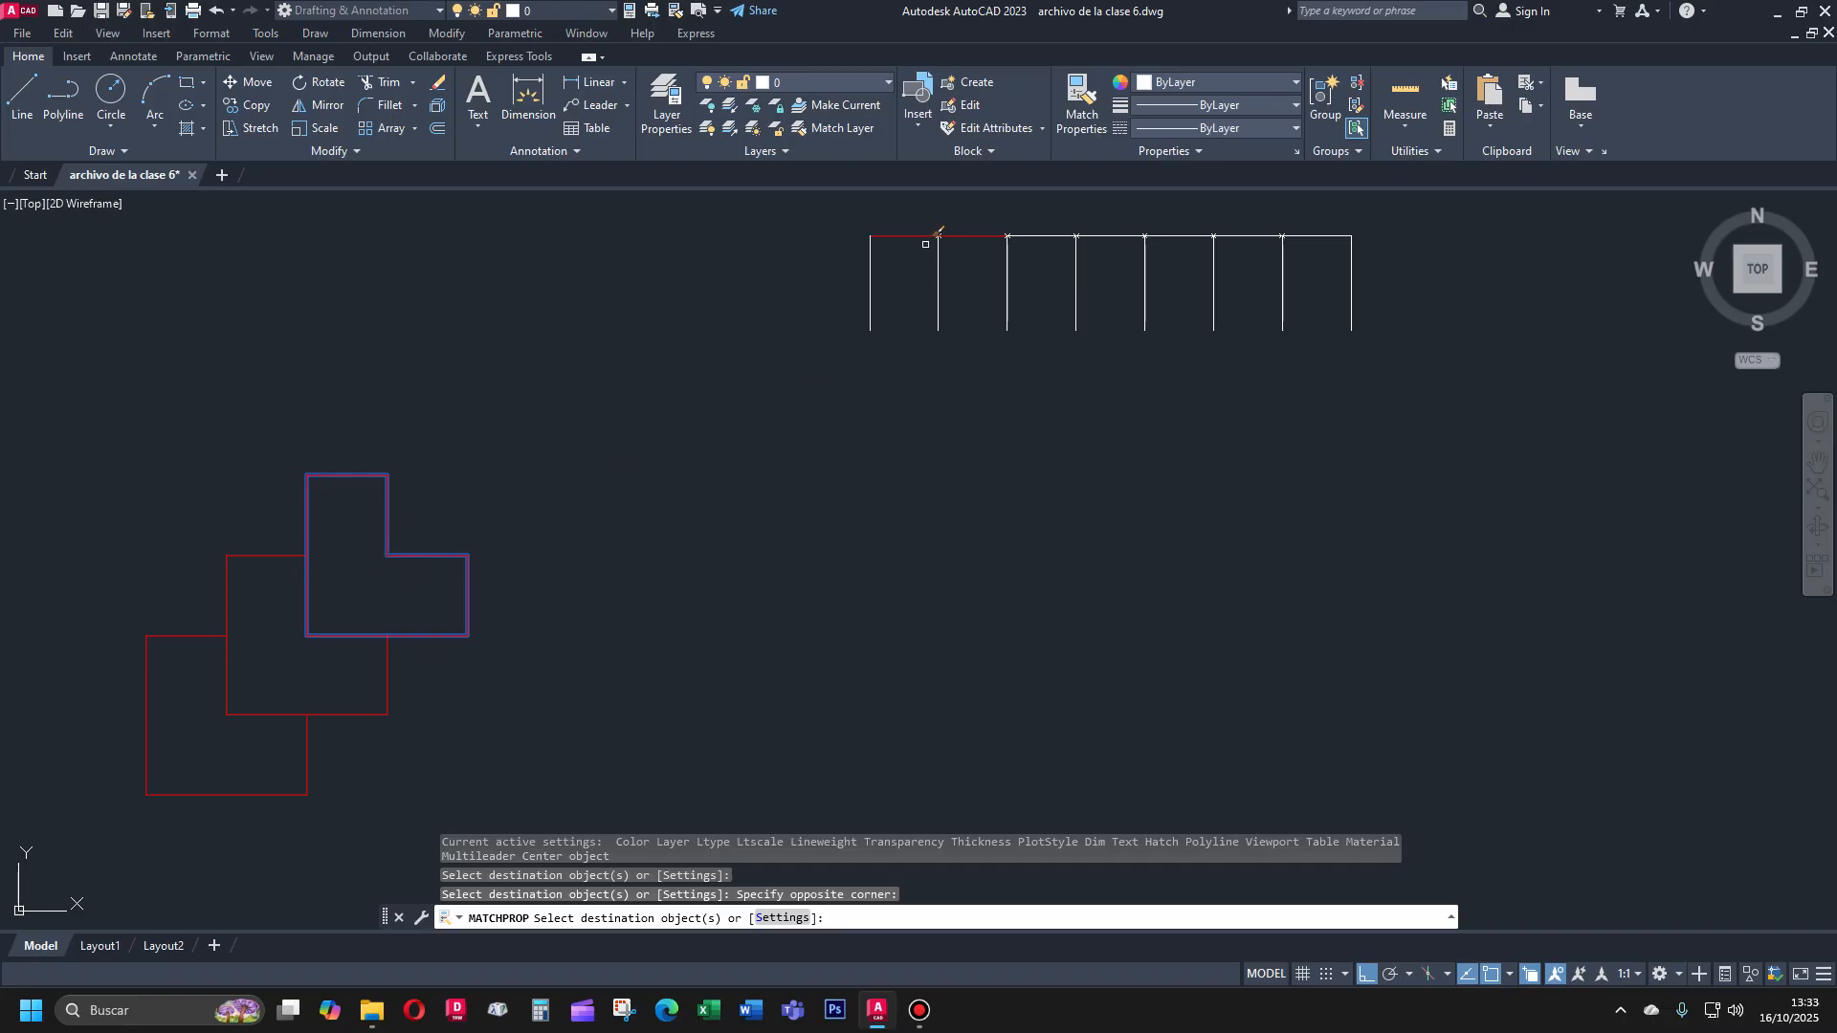
left_click(972, 264)
left_click(1022, 281)
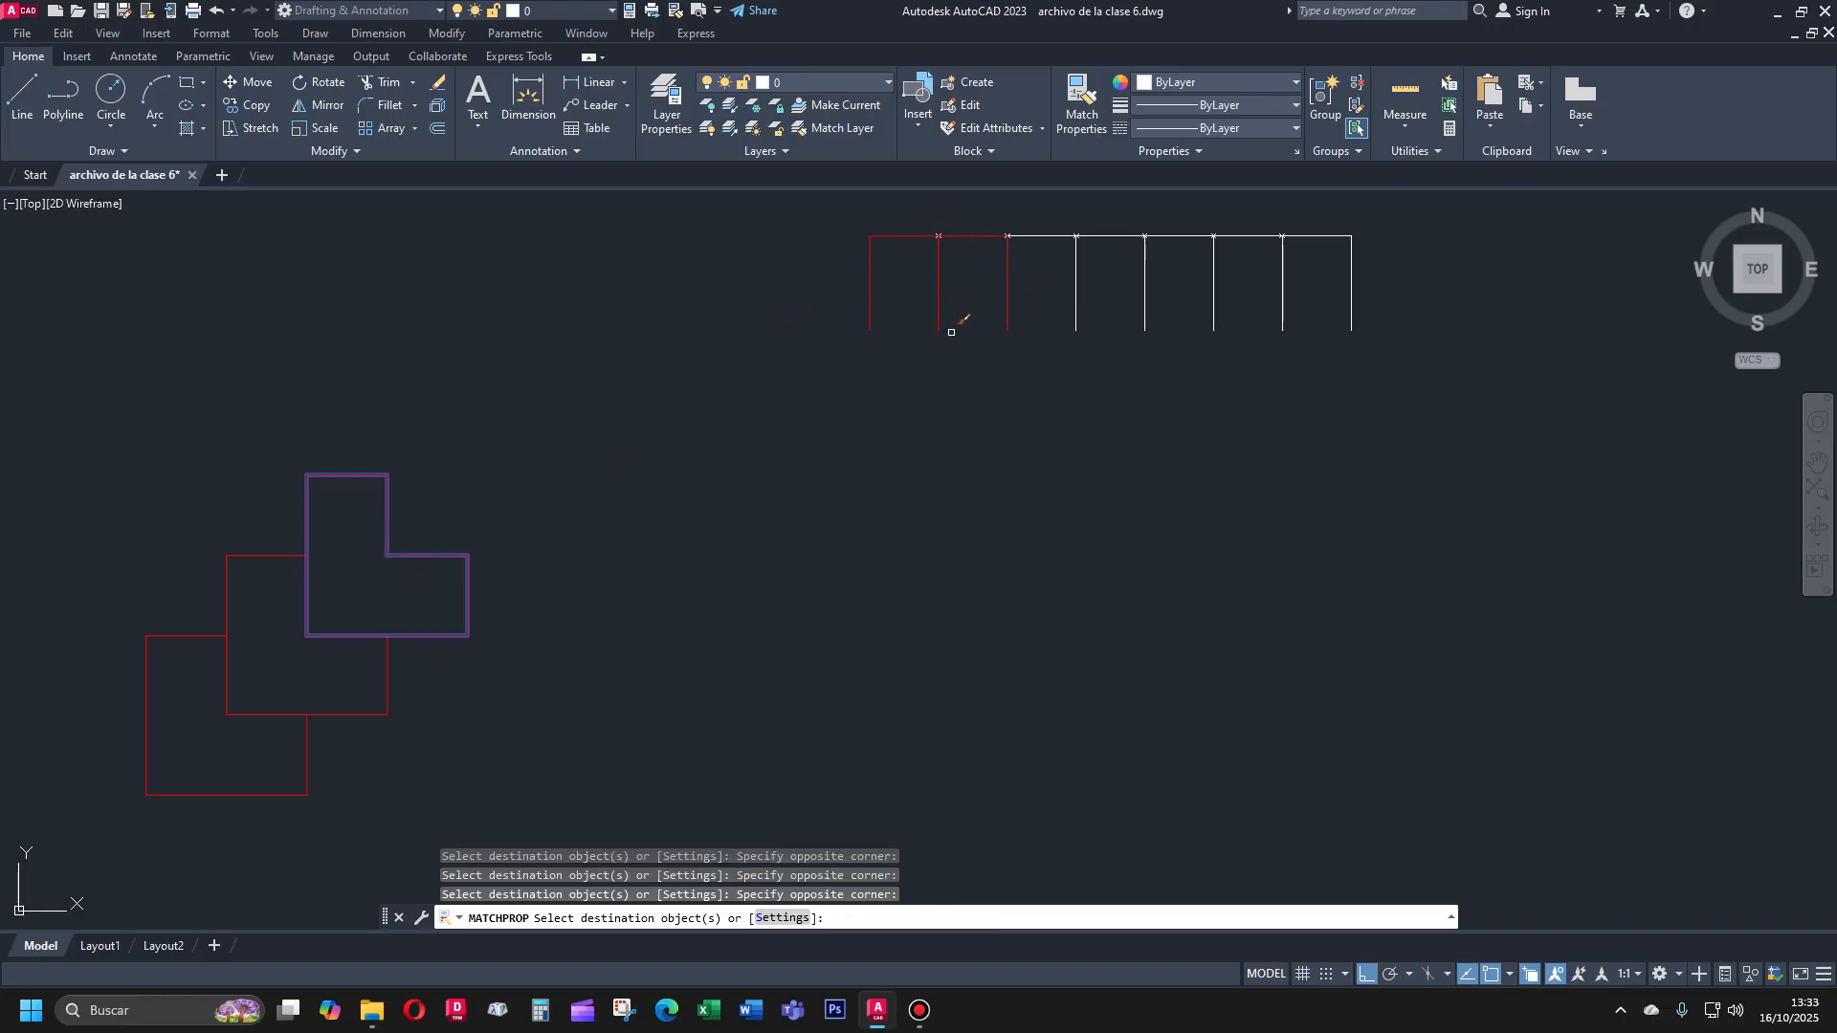
left_click(921, 213)
left_click(1024, 275)
key("Return")
Match the properties of the third vertical line to the divided line's third horizontal segment and the fourth vertical line with MATCHPROP
scroll(1107, 214, "up", 4)
scroll(738, 398, "down", 4)
scroll(865, 320, "up", 2)
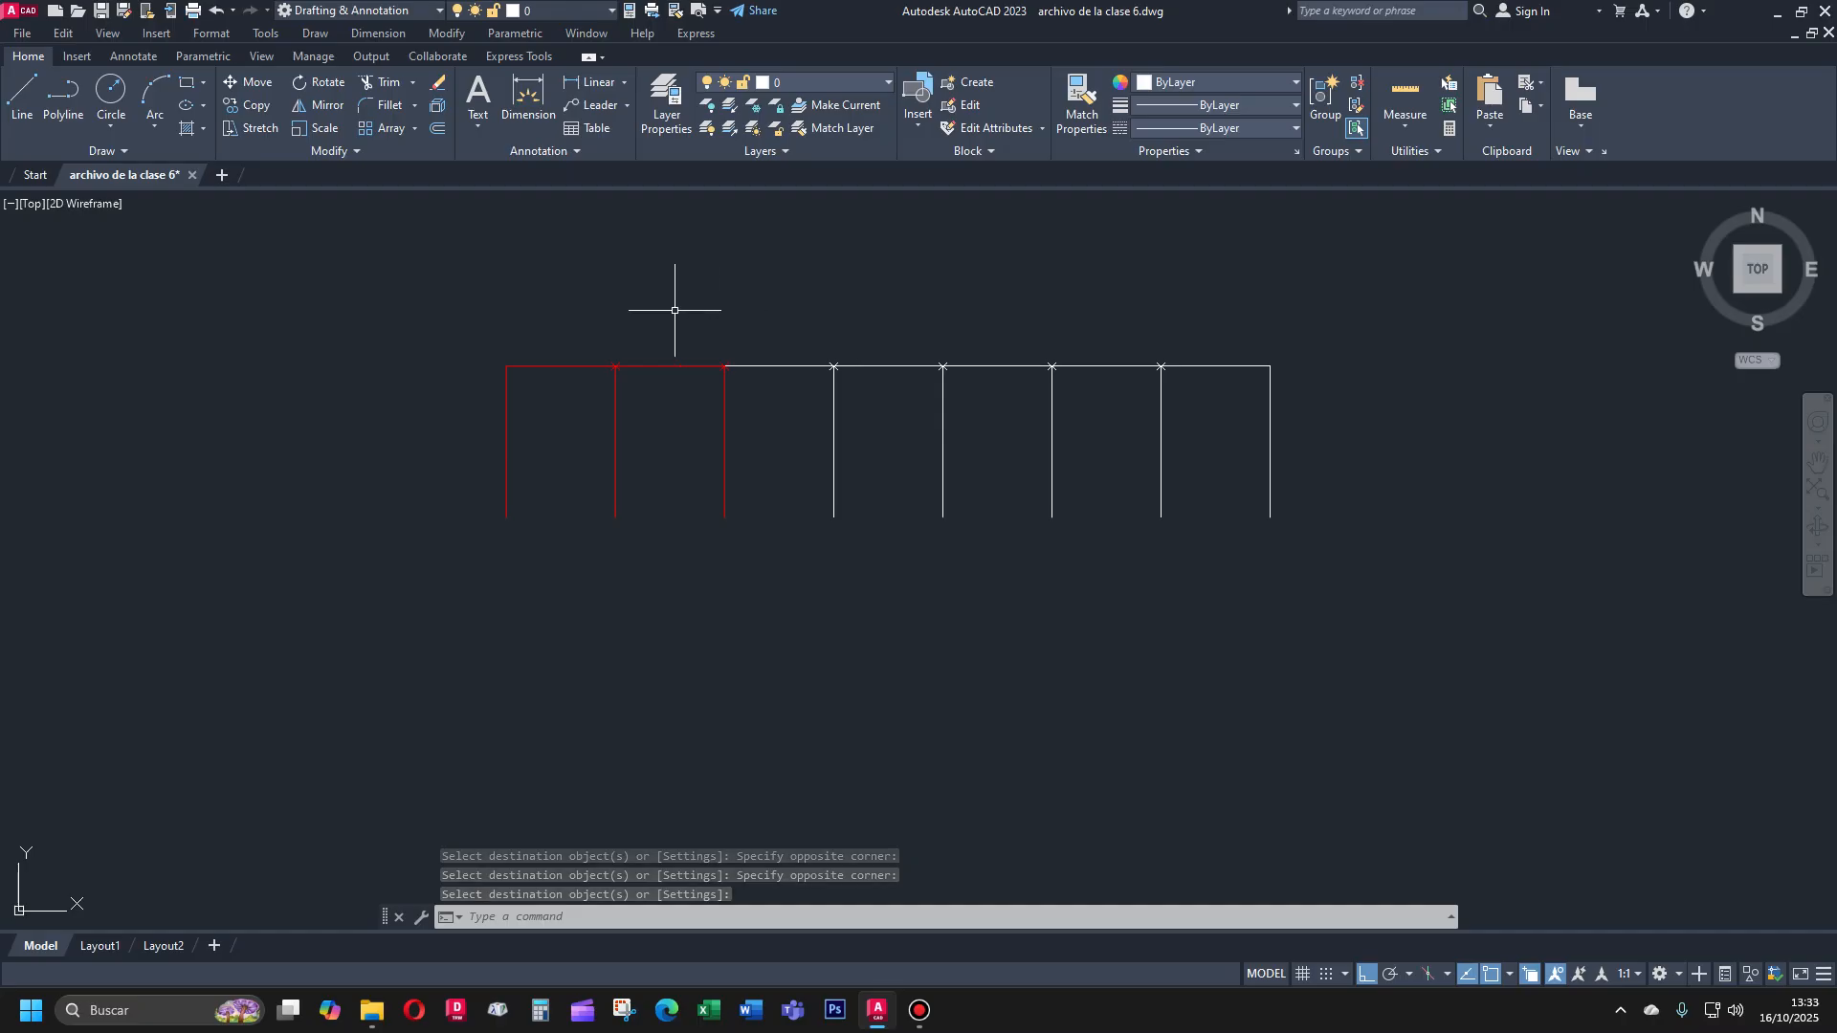
type("m")
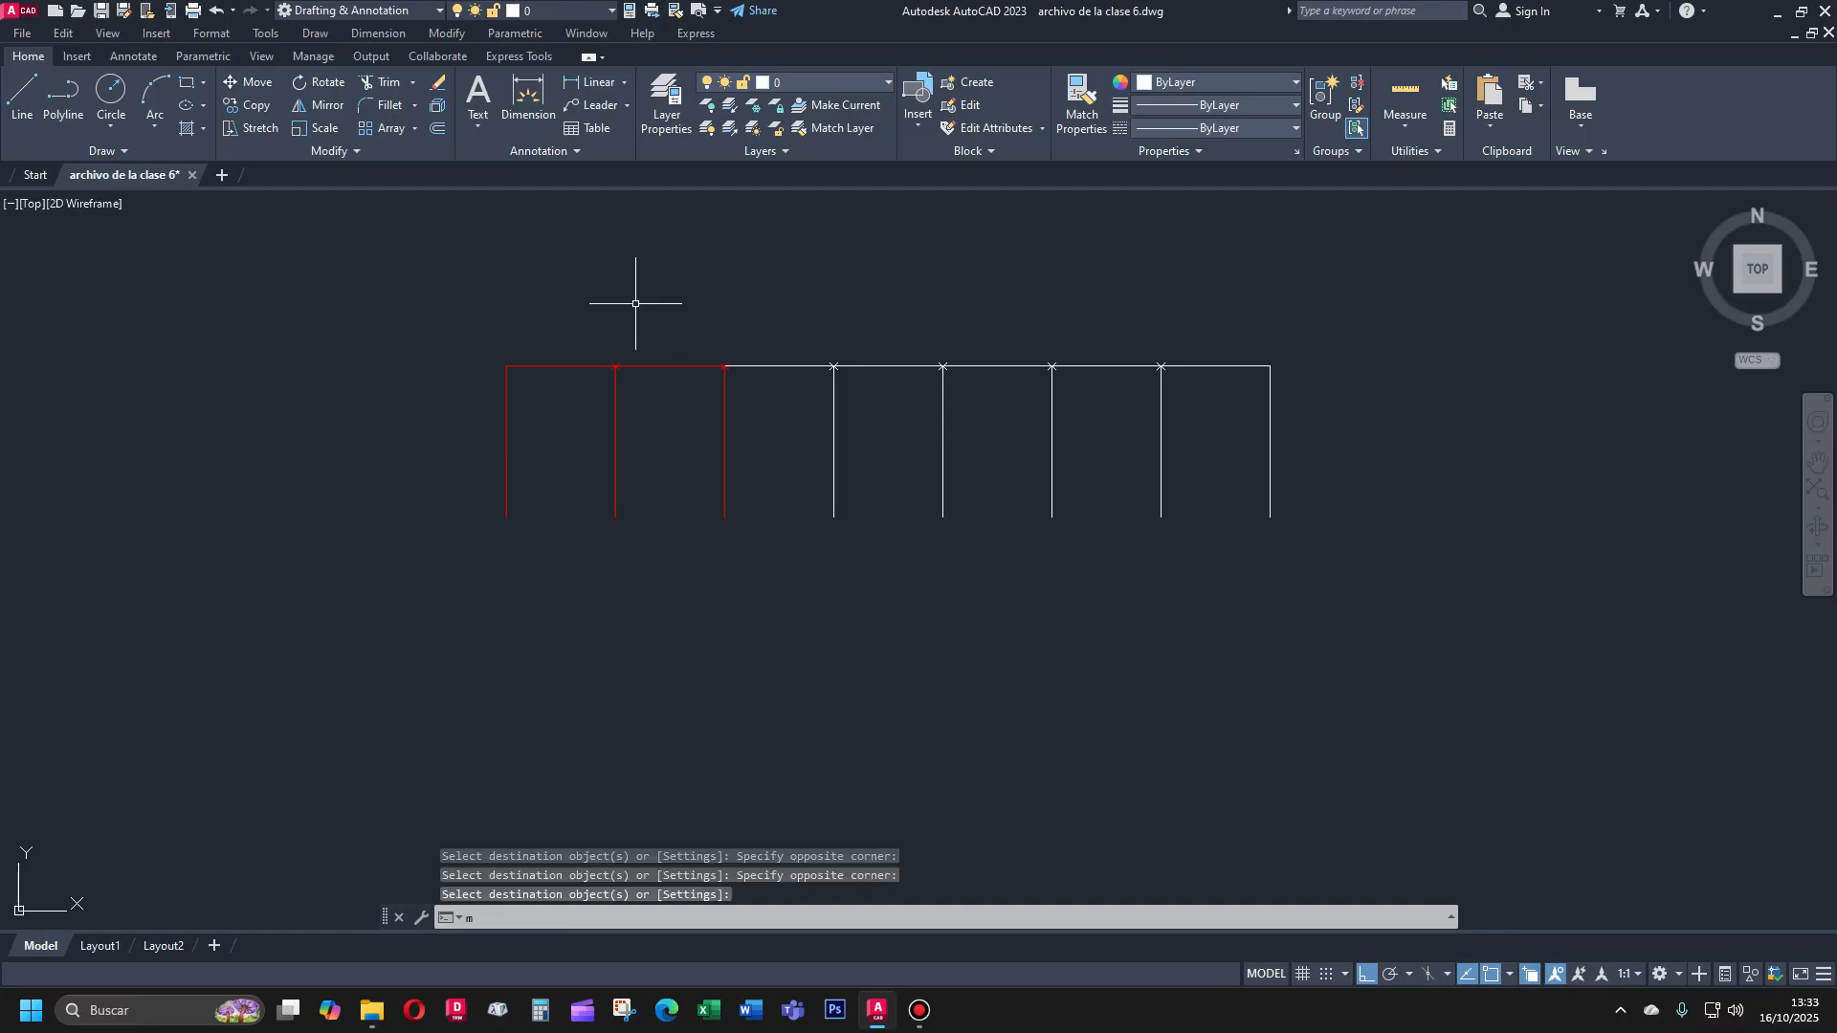
type("a")
key("Return")
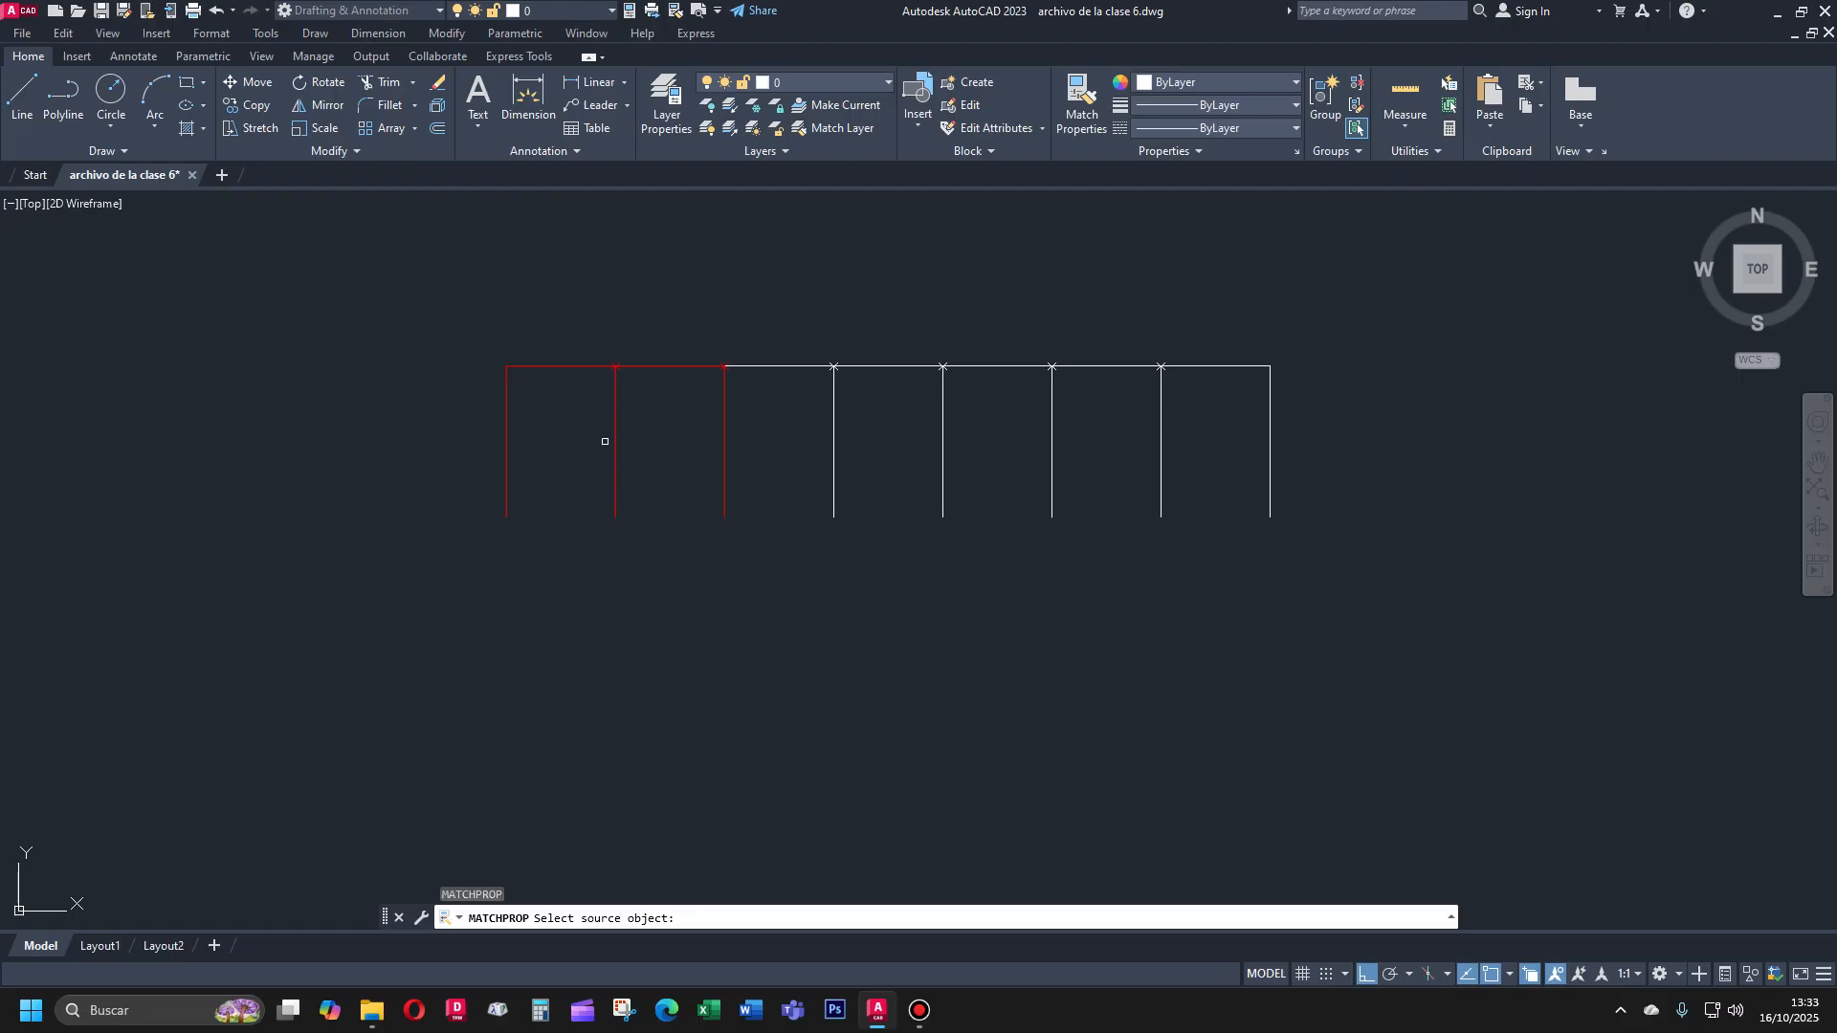
left_click(726, 421)
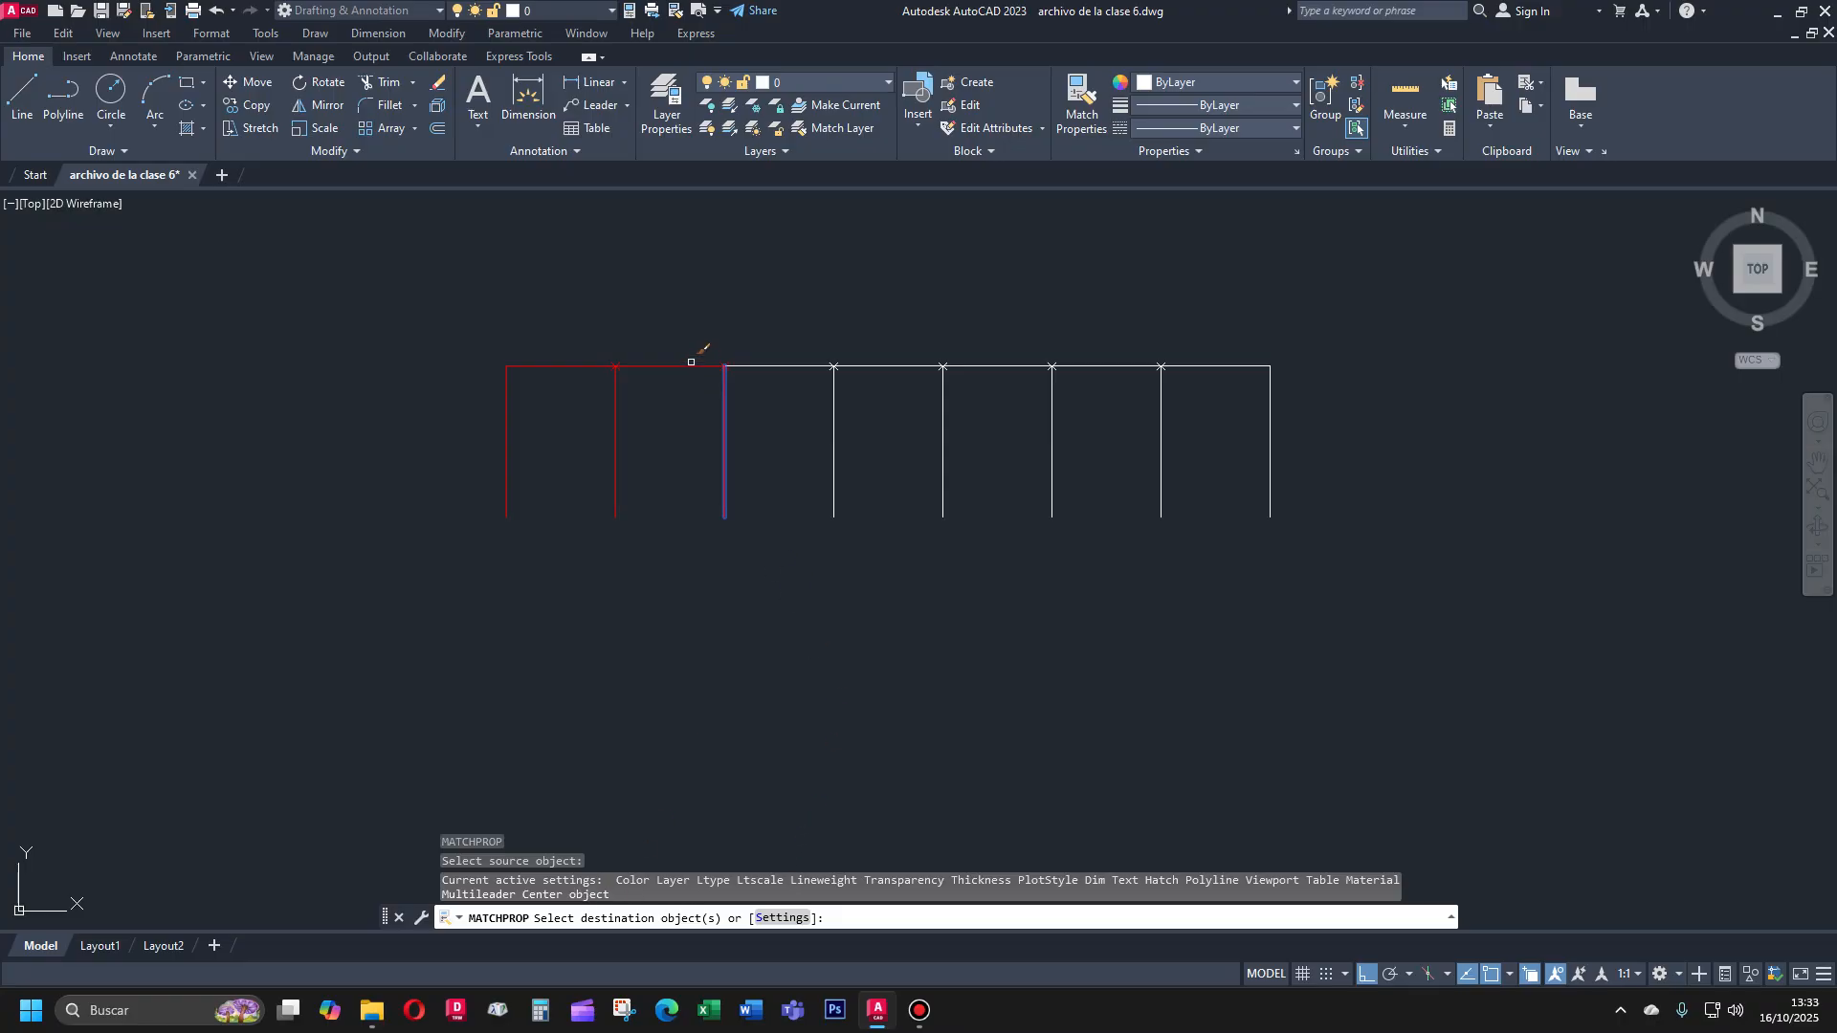
left_click(888, 82)
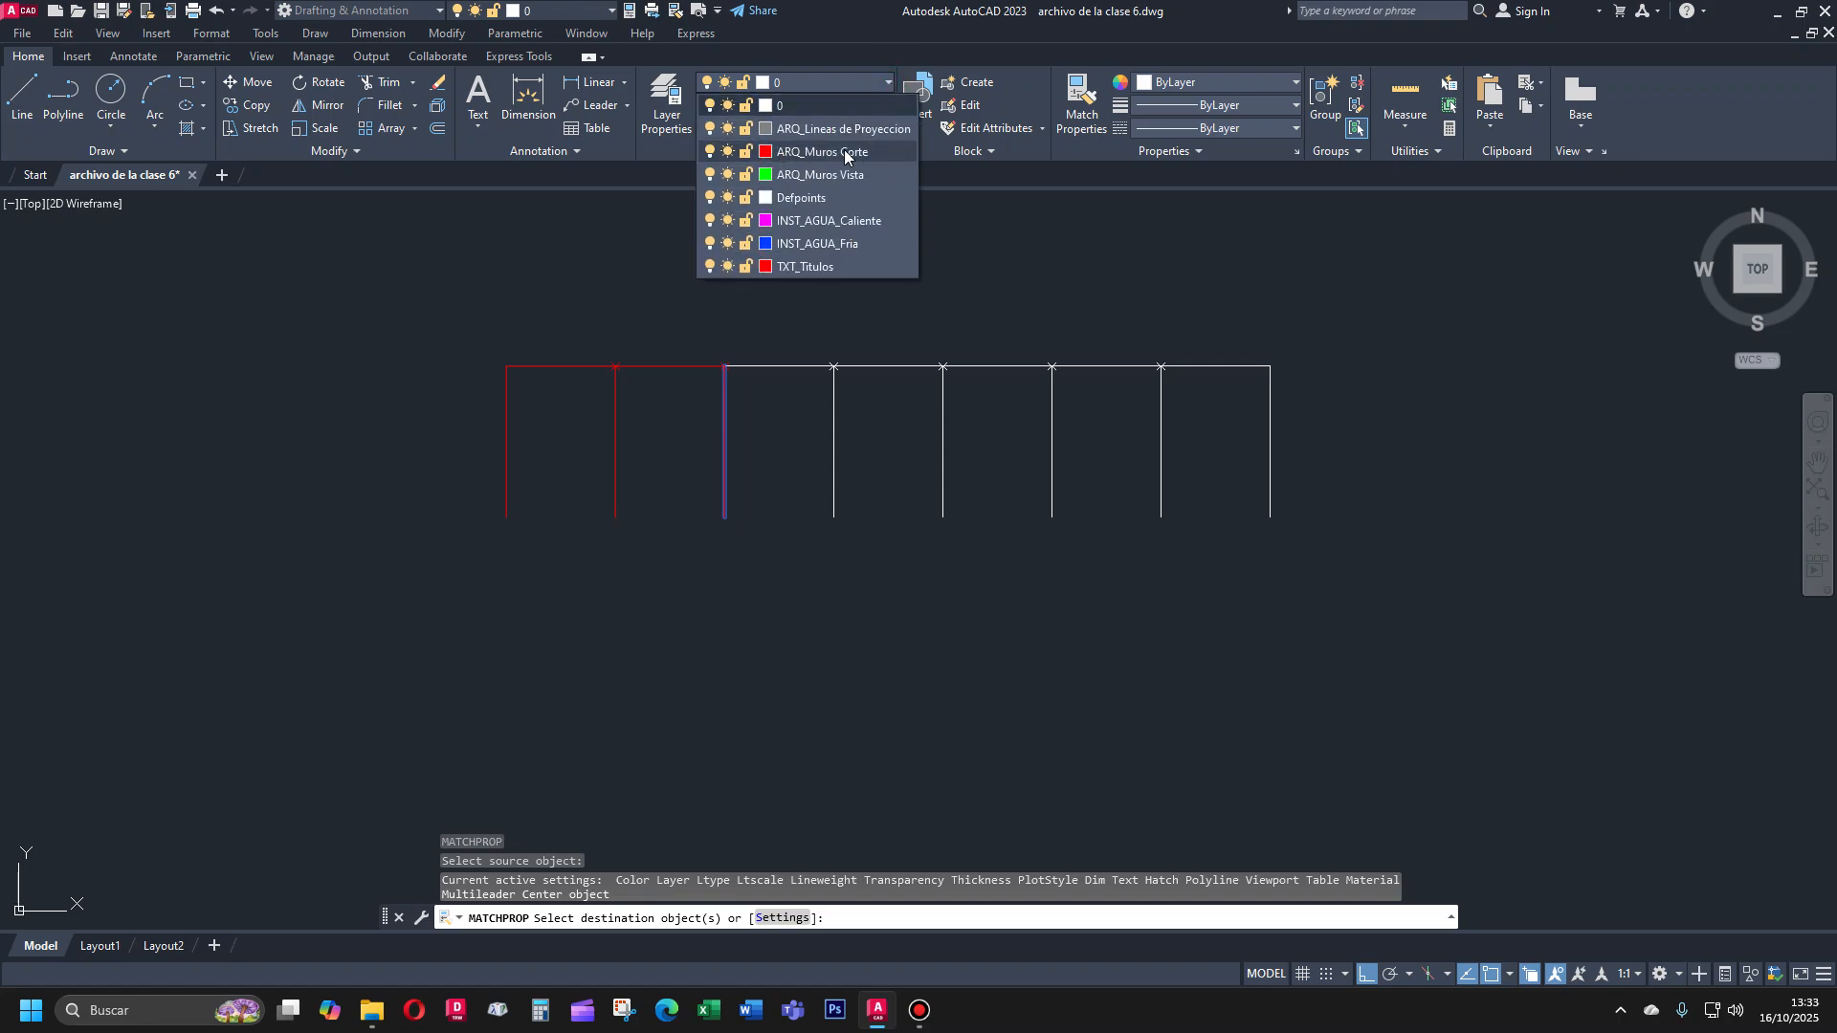
left_click(778, 459)
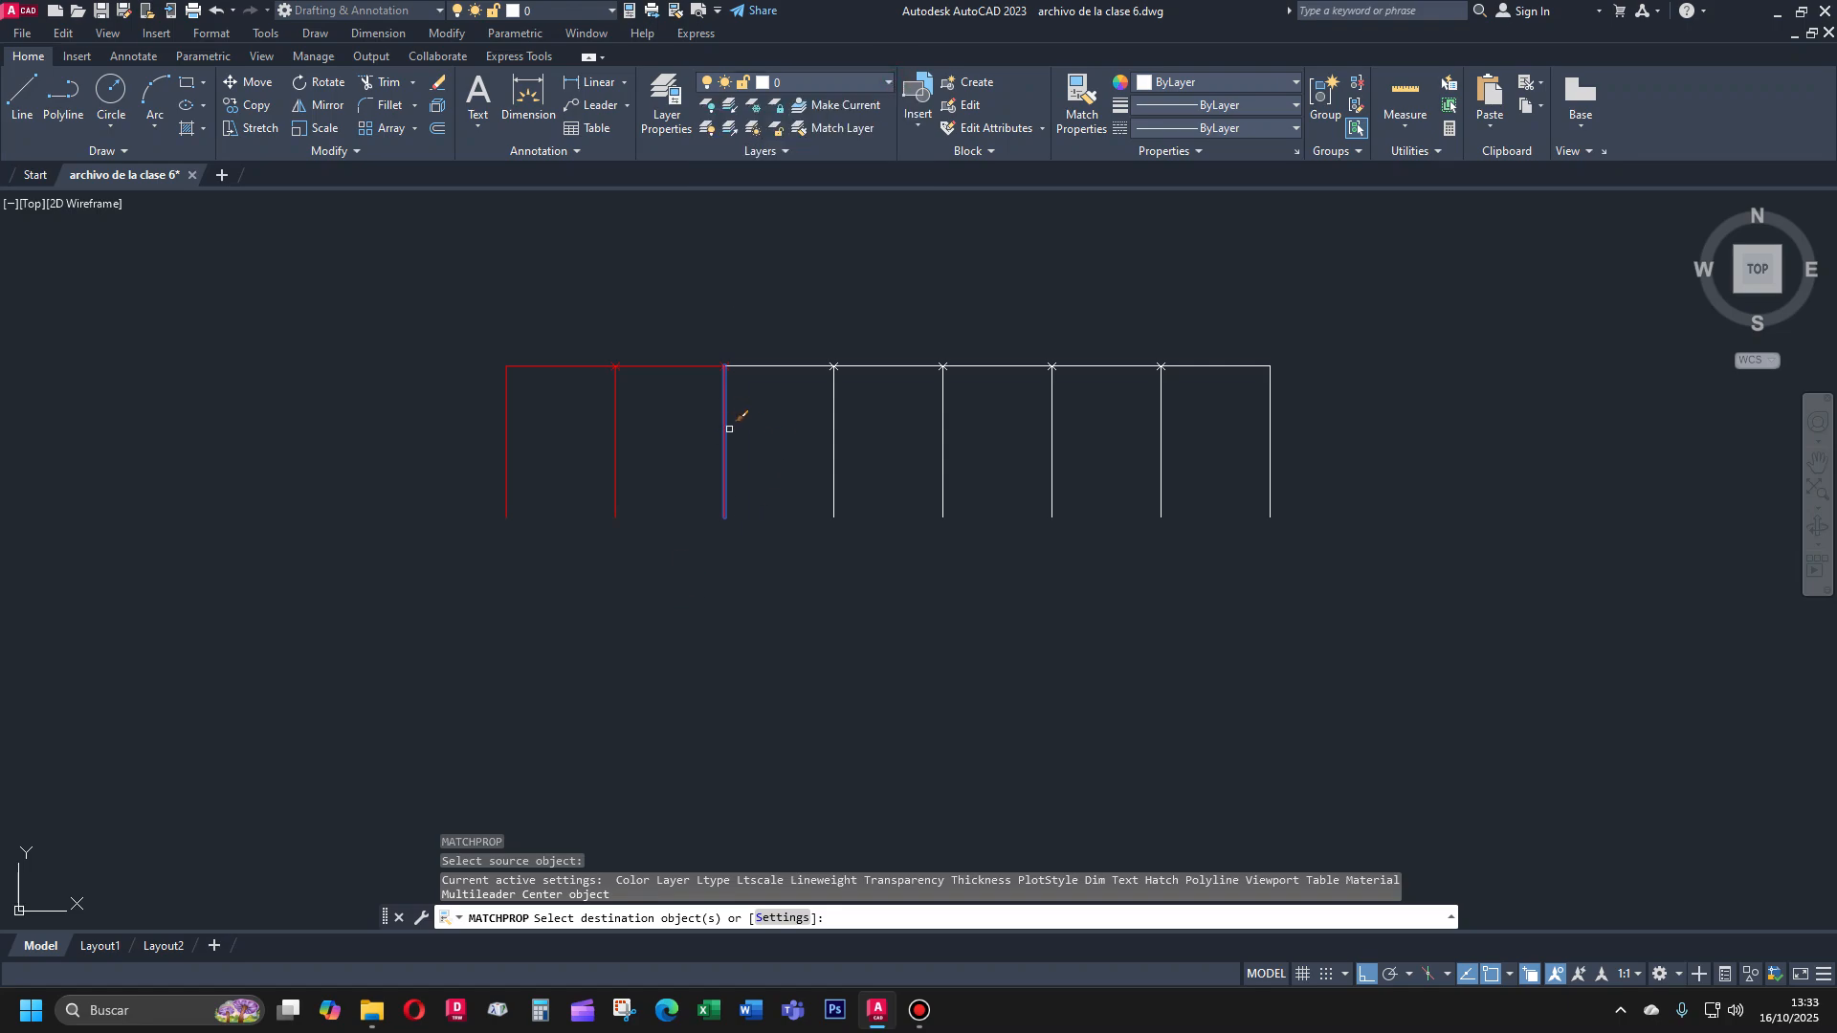
left_click(768, 368)
left_click(804, 343)
left_click(904, 581)
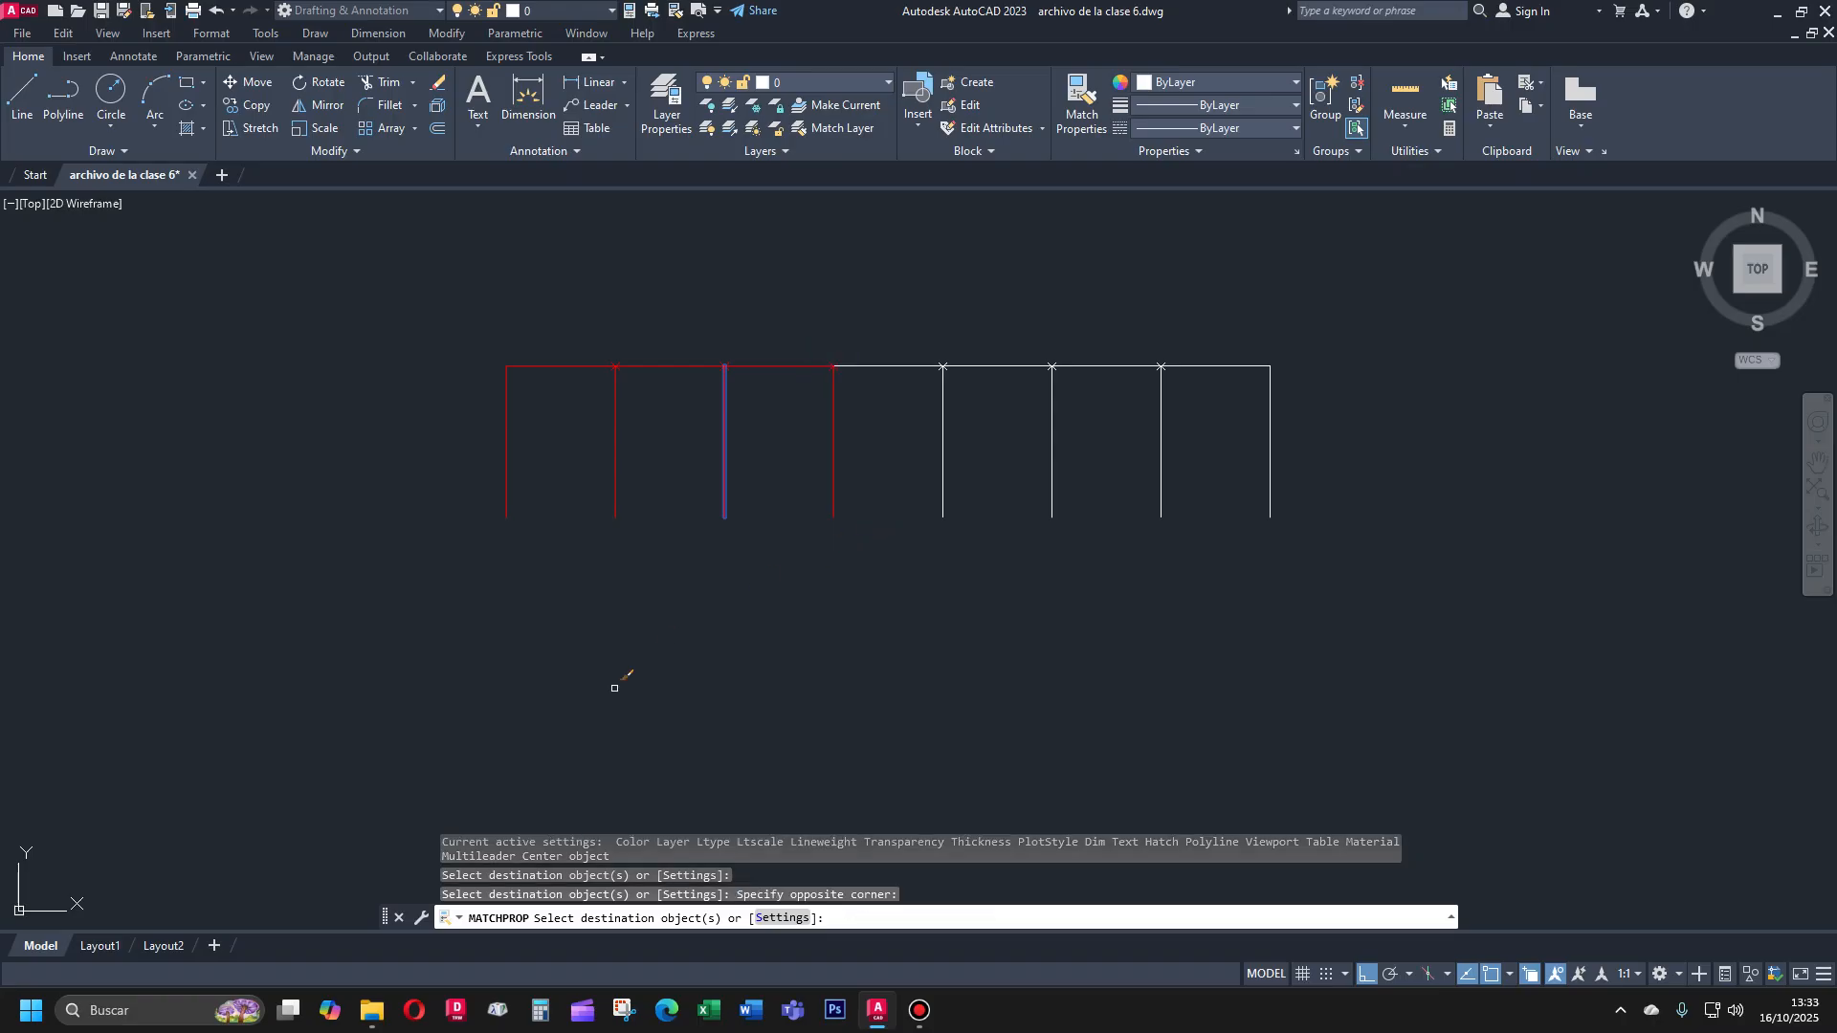
key("Return")
Check the layer of two unmatched white horizontal segments and of the matched fourth vertical line, clearing each selection
left_click(862, 364)
left_click(1016, 359)
left_click(984, 402)
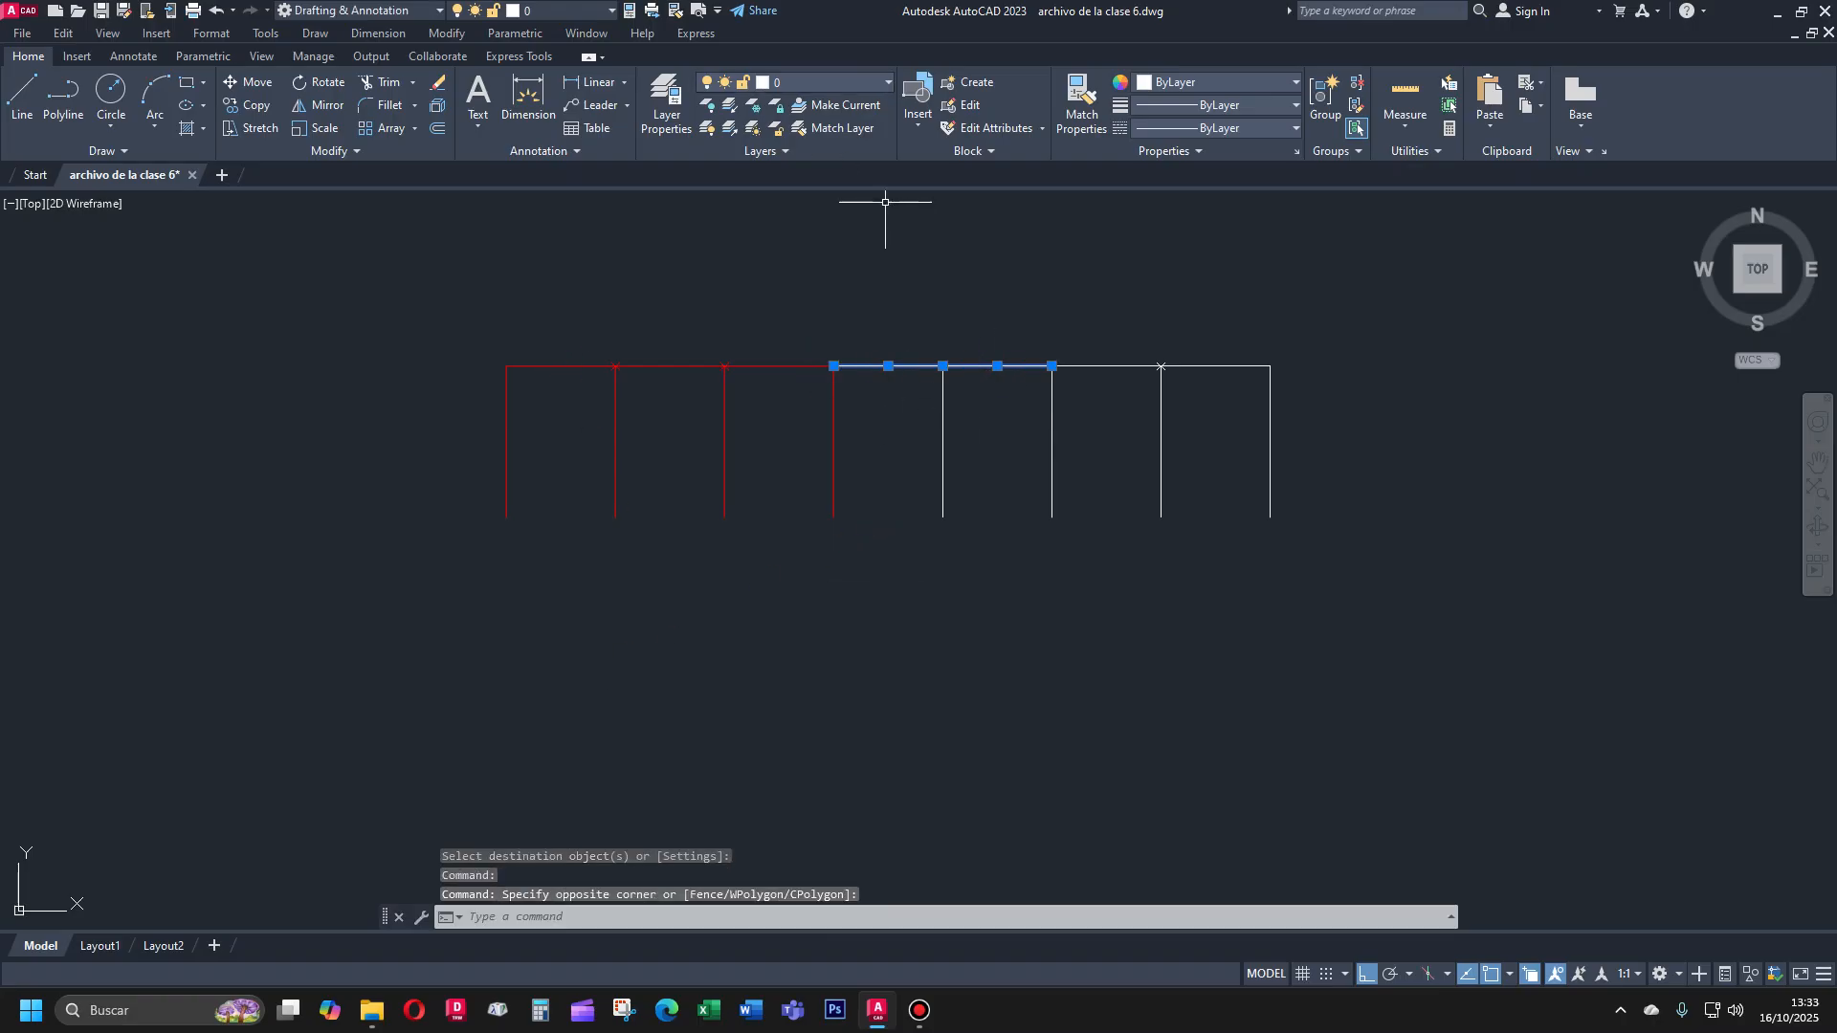
key("Escape")
left_click(833, 446)
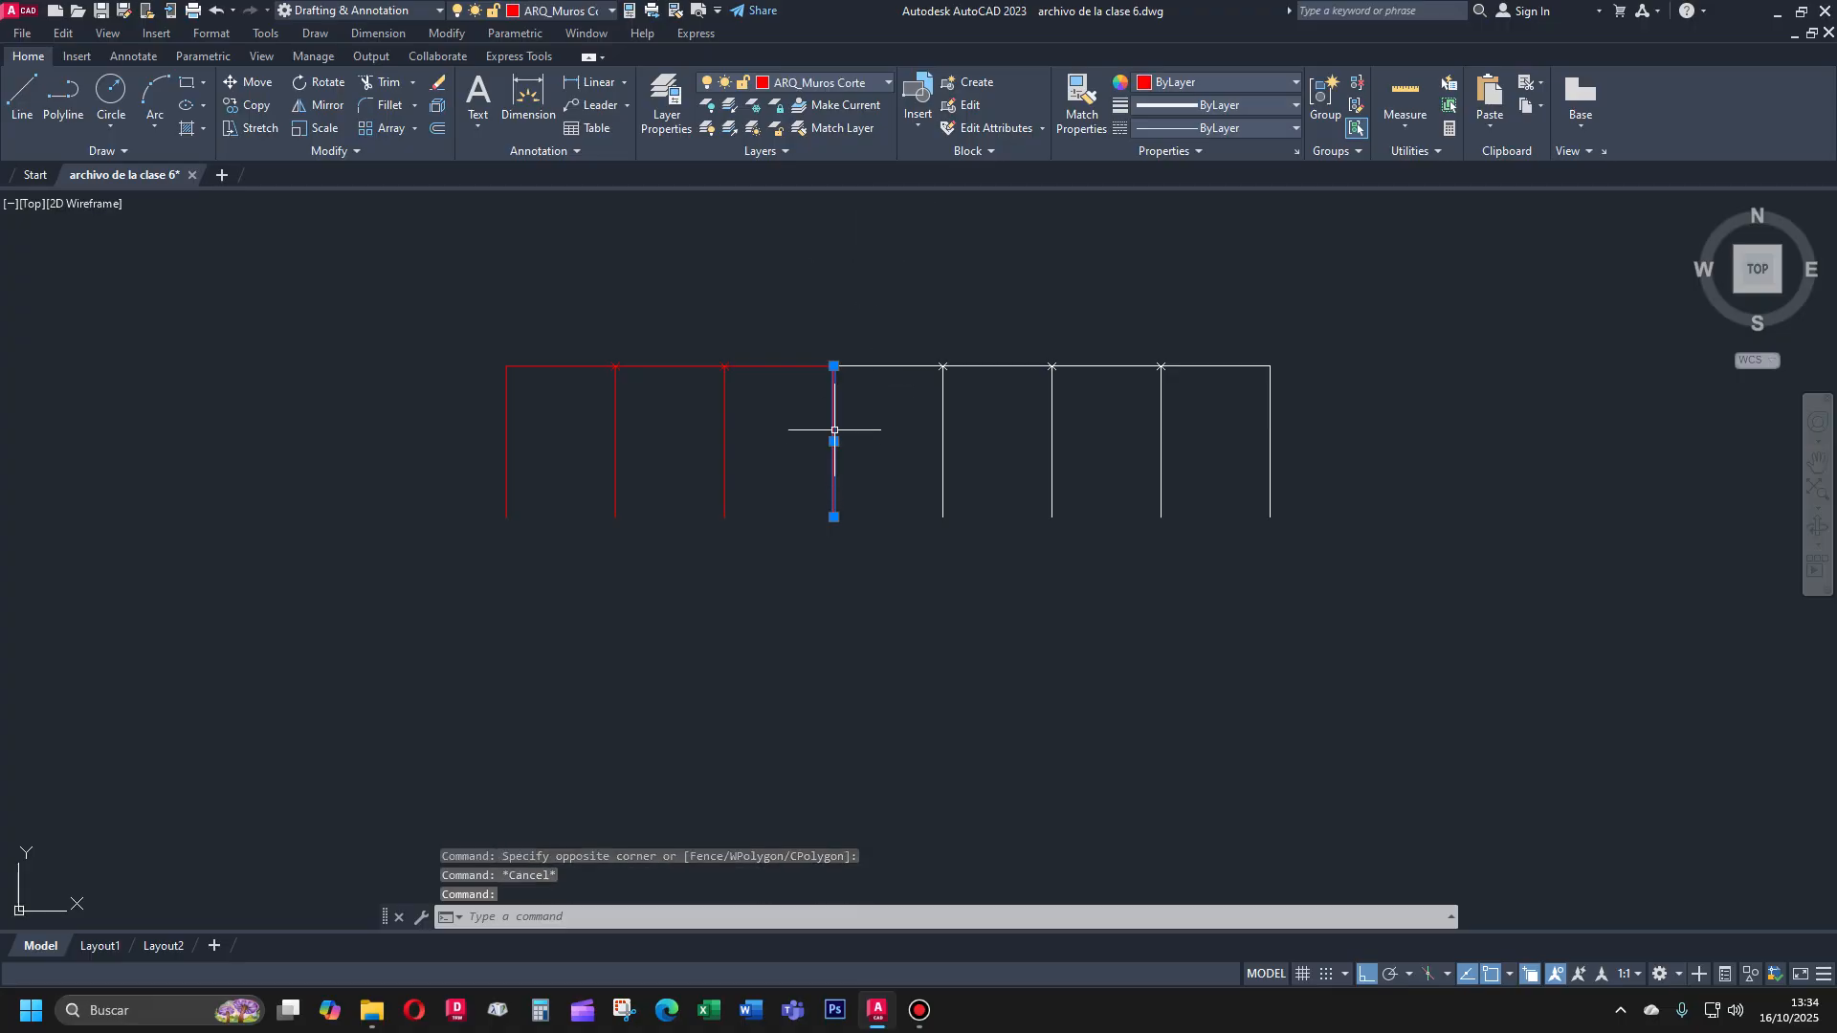
key("Escape")
key("Escape")
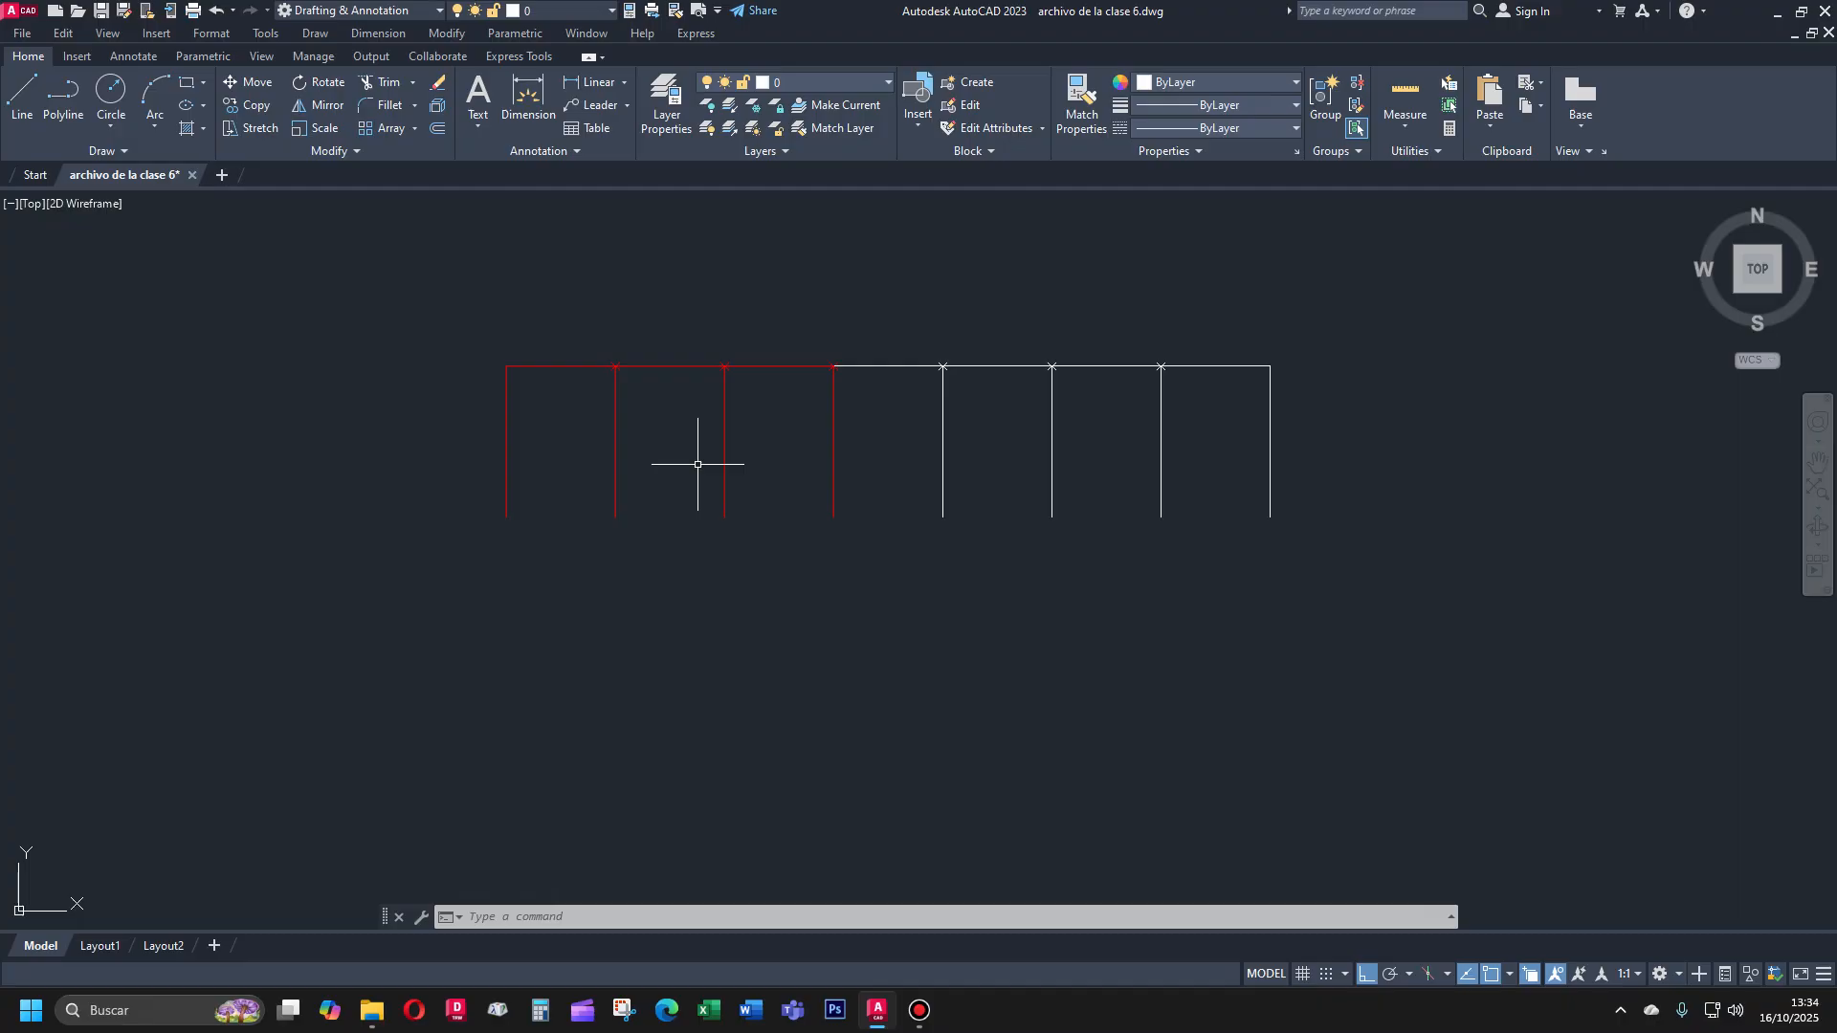
Draw a circle of radius 1 in the empty area beyond the divided line
type("p")
key("Return")
left_click_drag(880, 592, 48, 570)
left_click_drag(733, 575, 447, 571)
key("Escape")
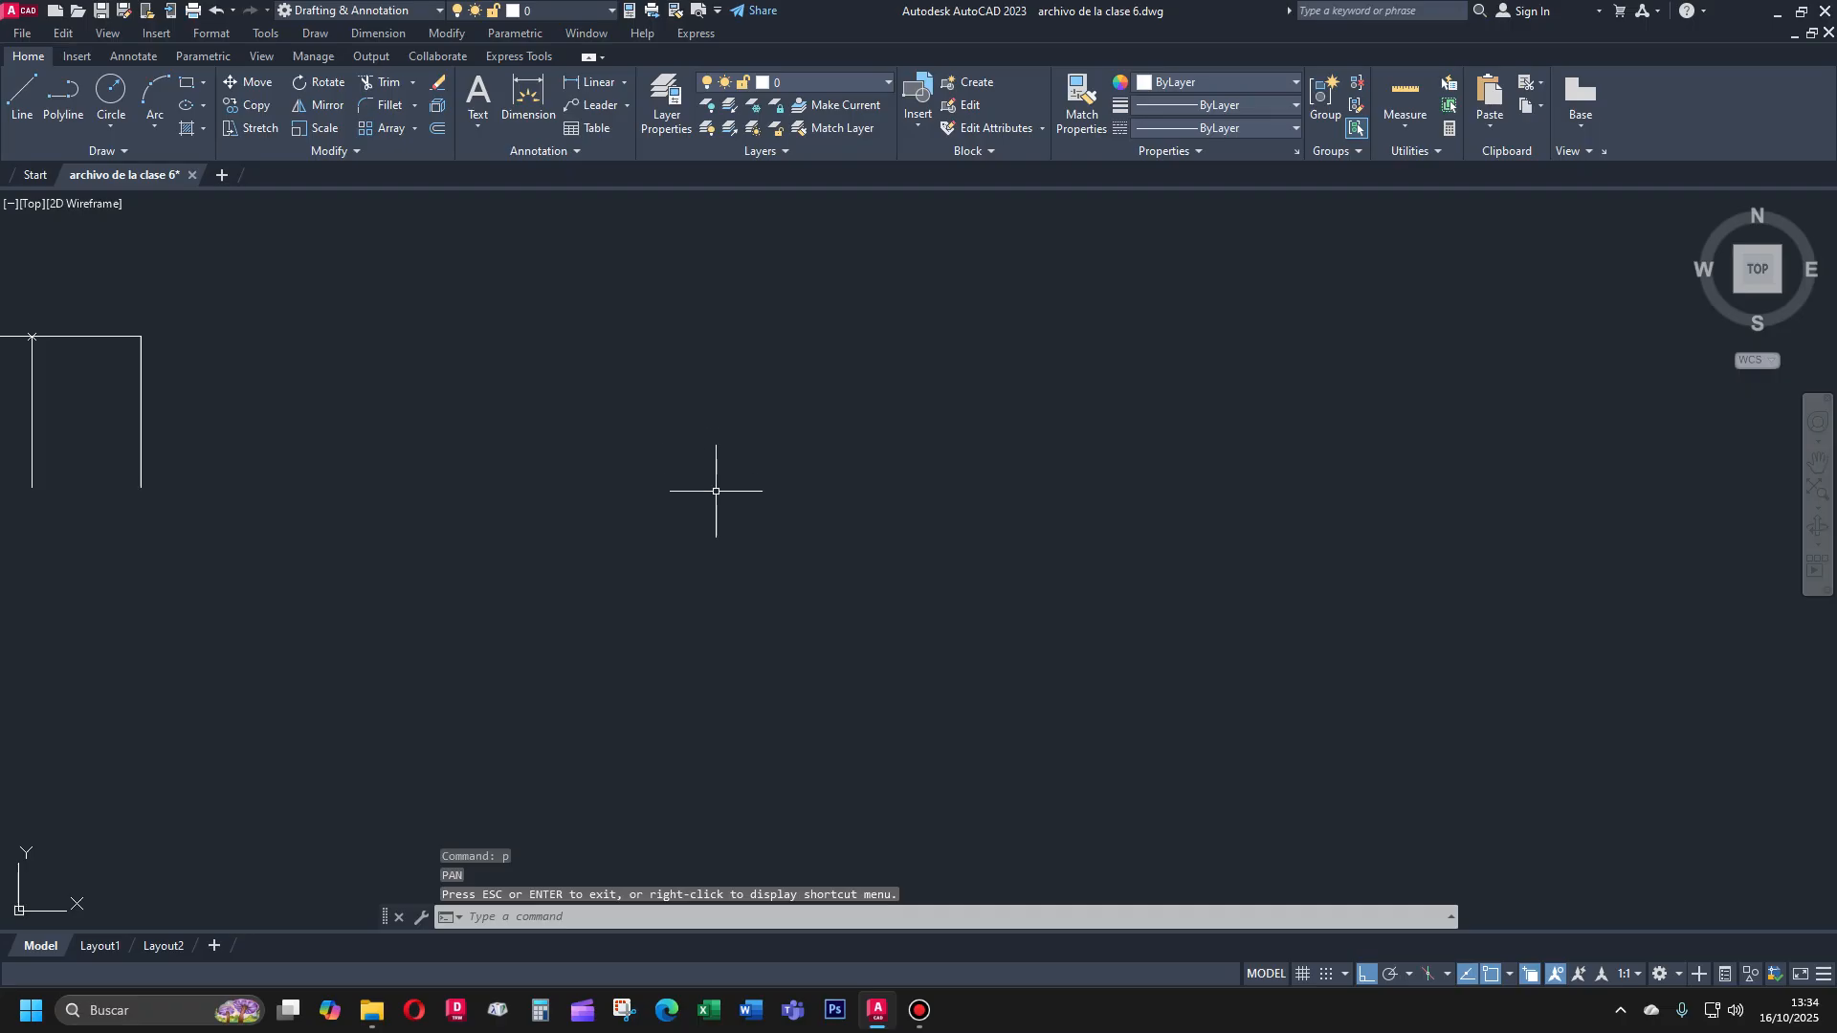
type("c")
key("Return")
left_click(713, 573)
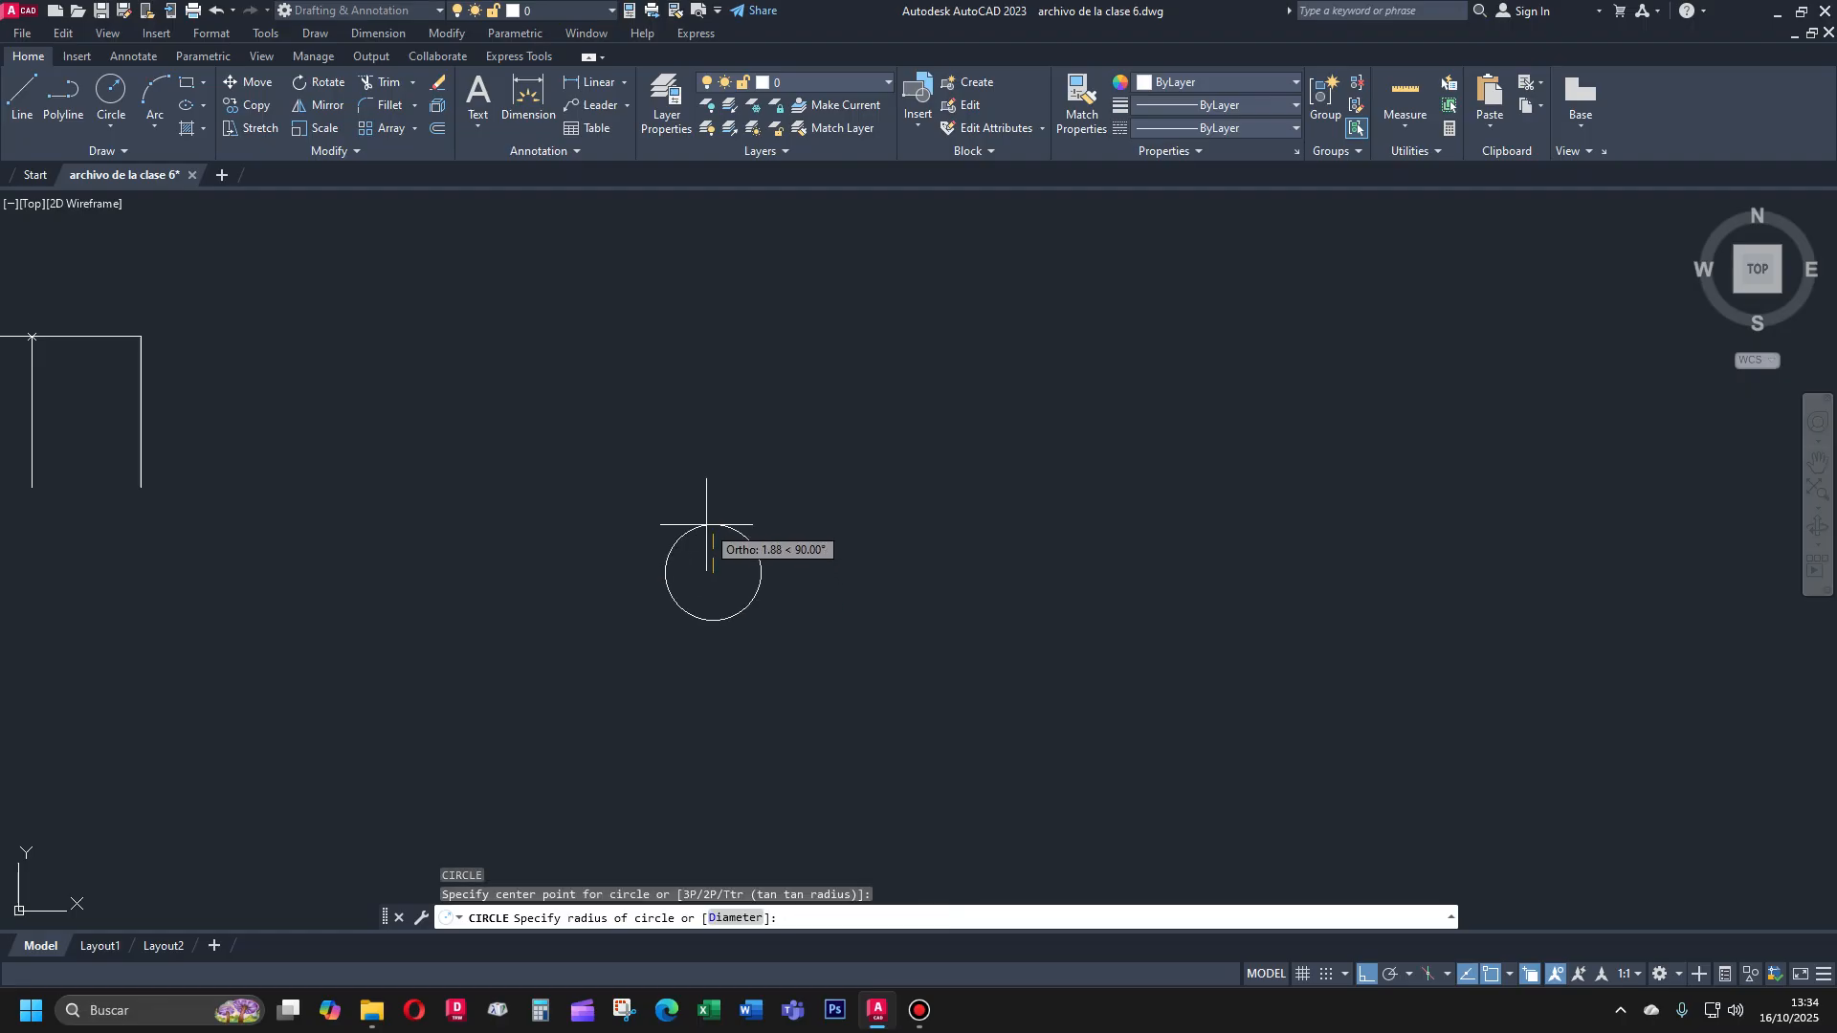
type("1")
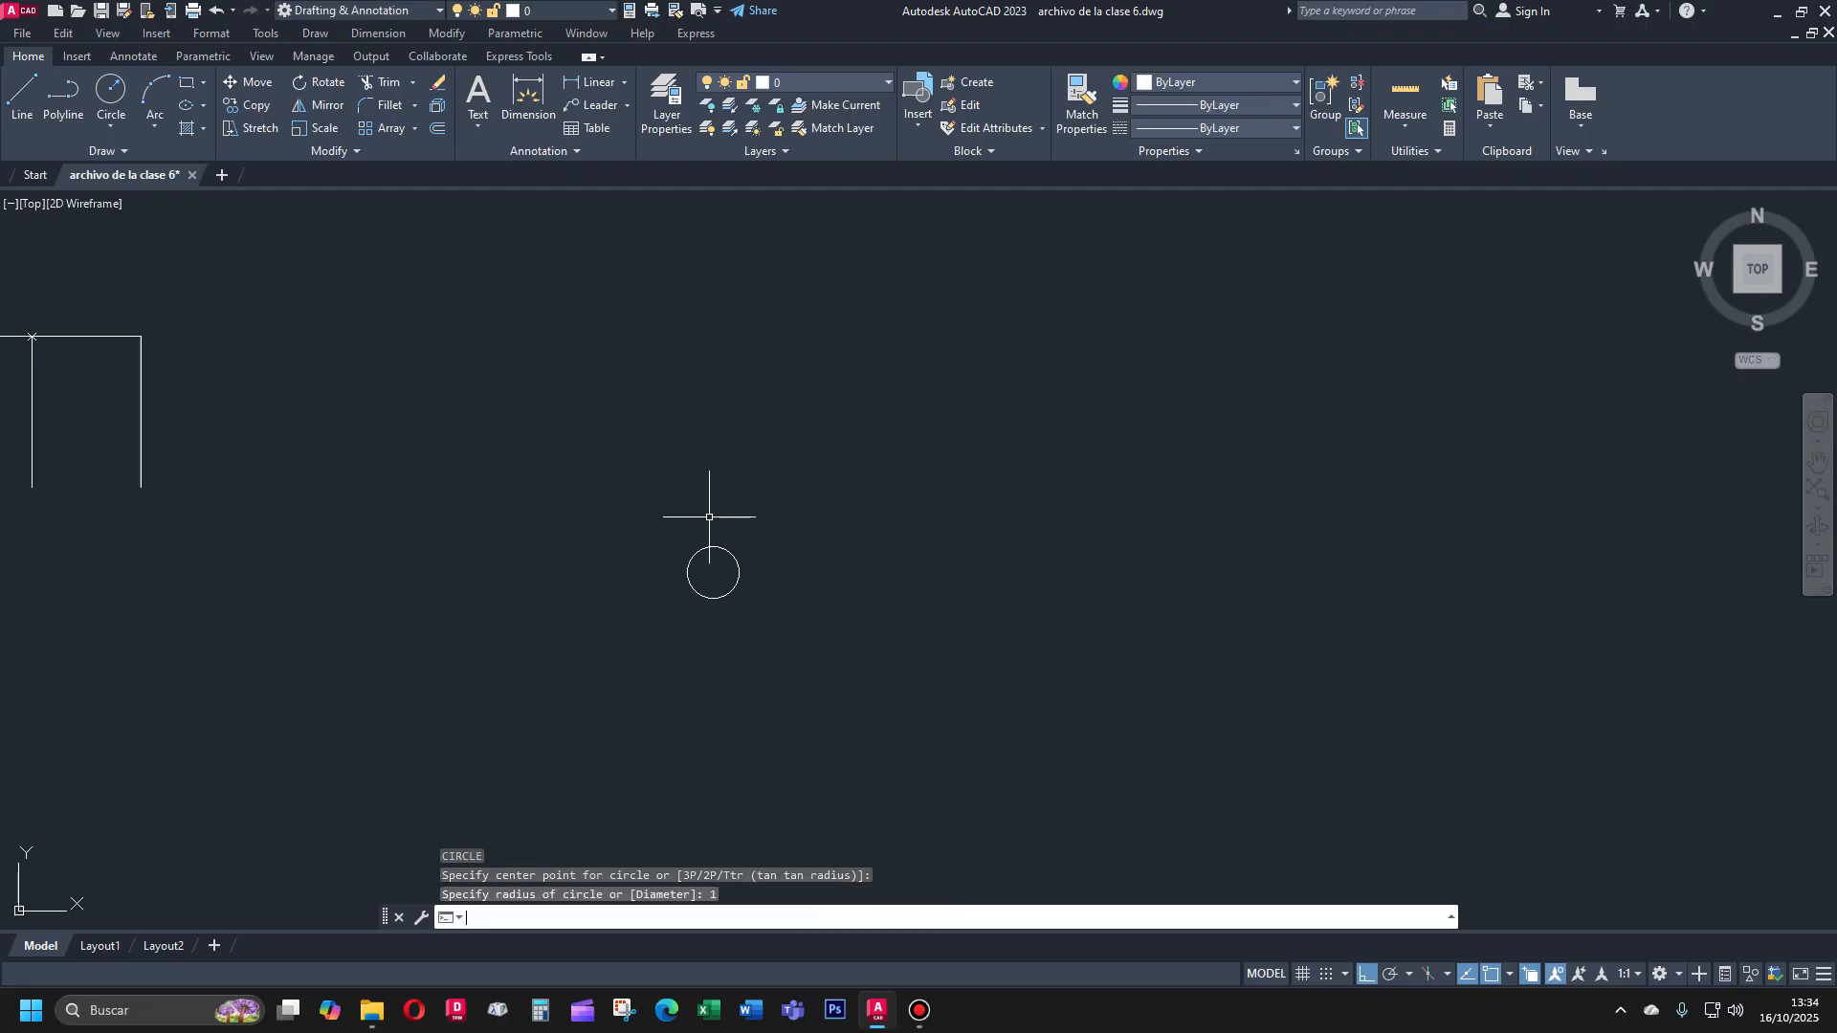
key("Return")
Draw a vertical line from the circle's center up to slightly beyond its top
scroll(670, 554, "up", 3)
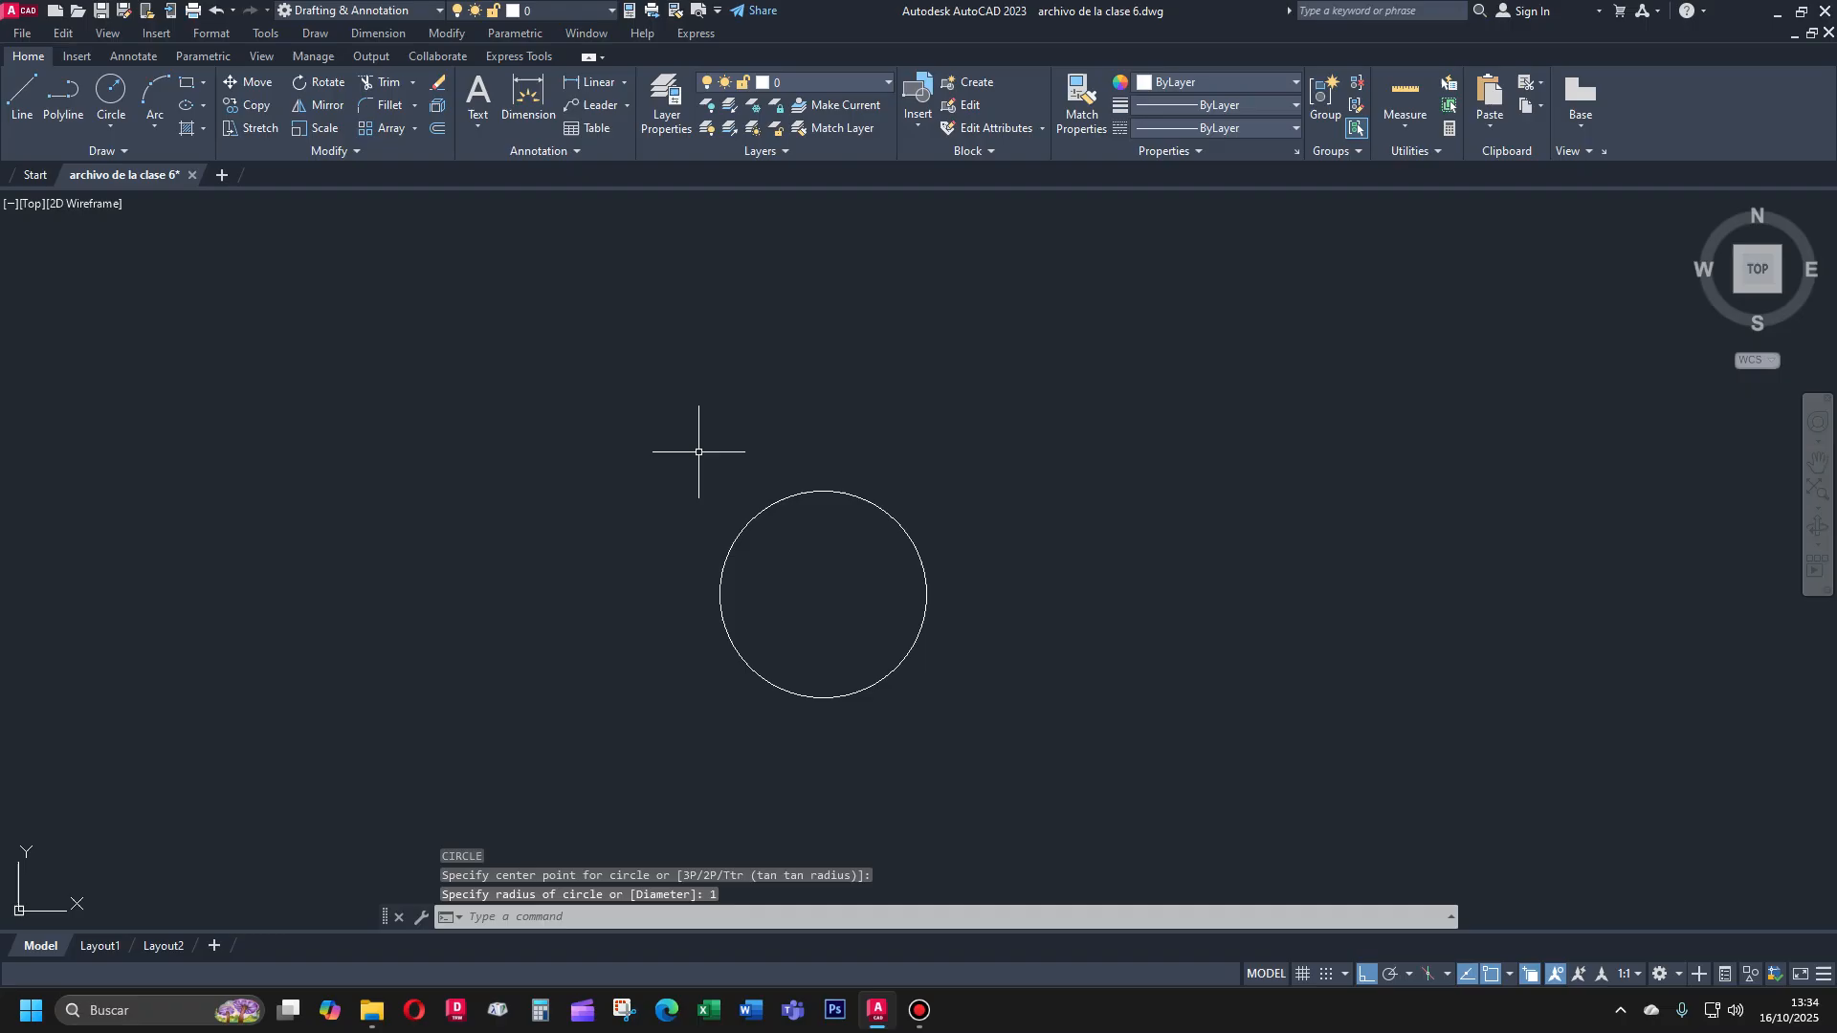
type("l")
key("Return")
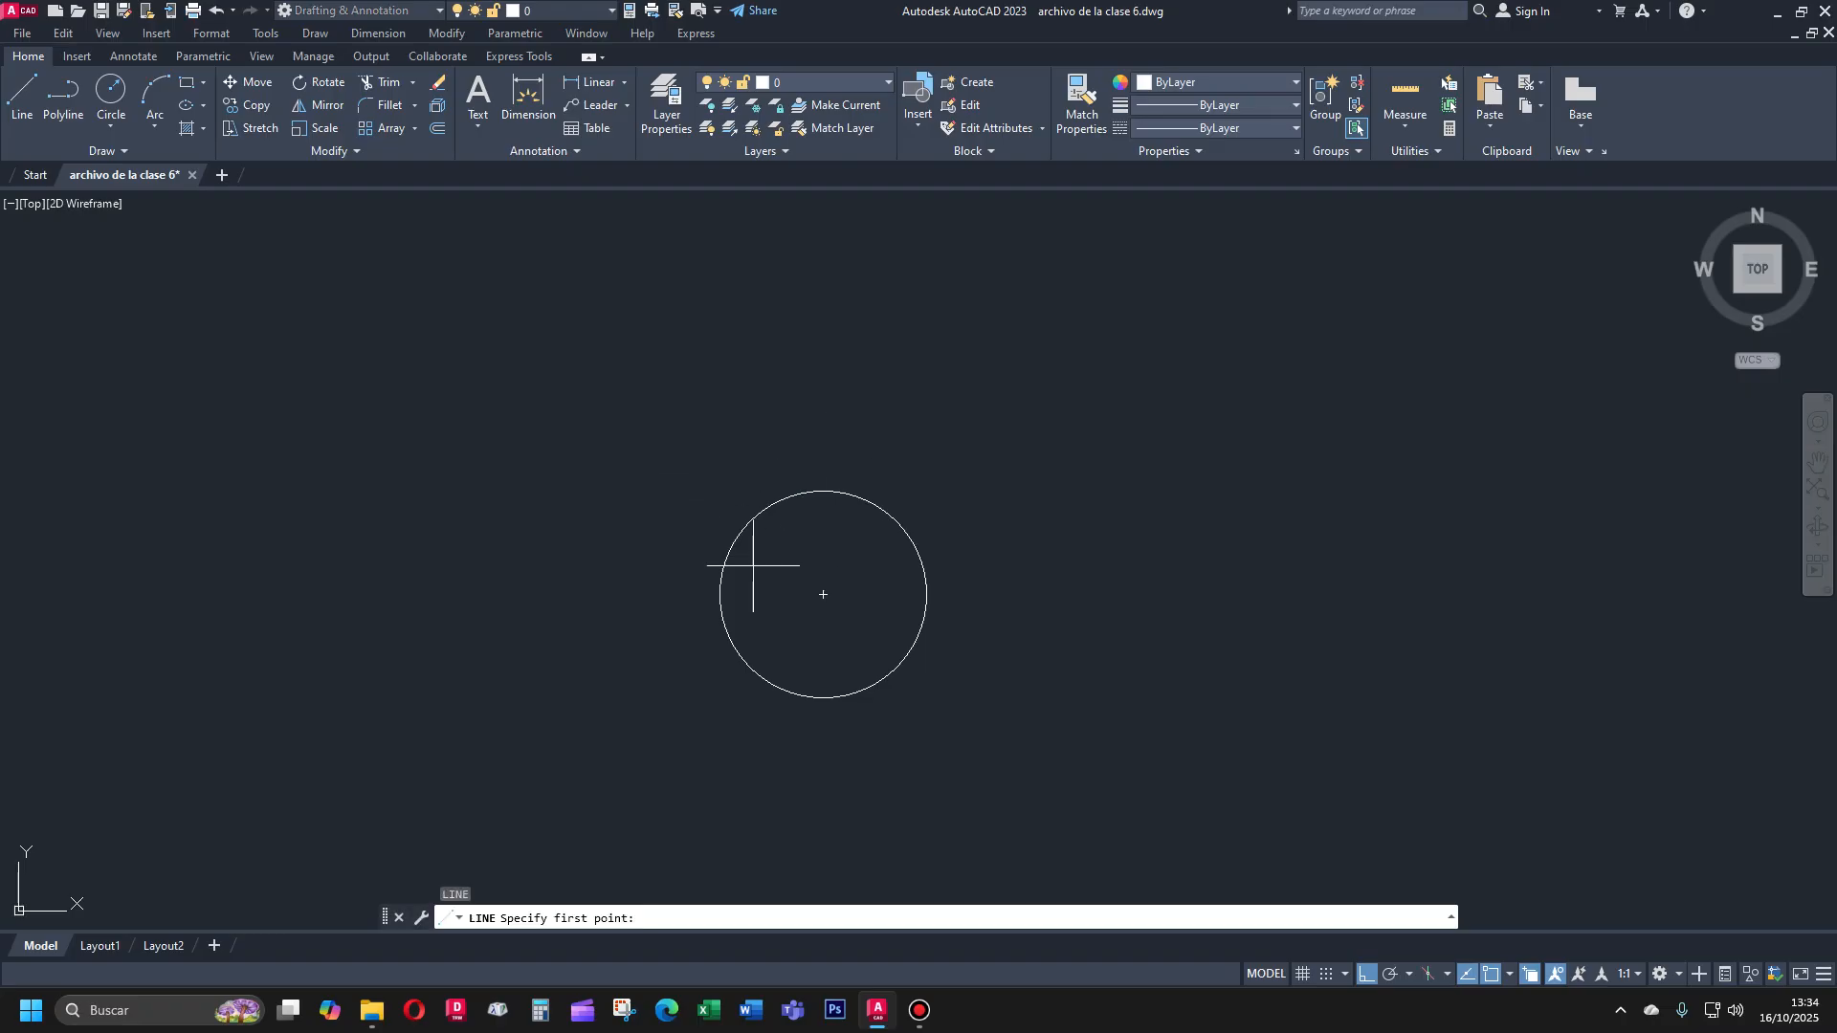
left_click(823, 594)
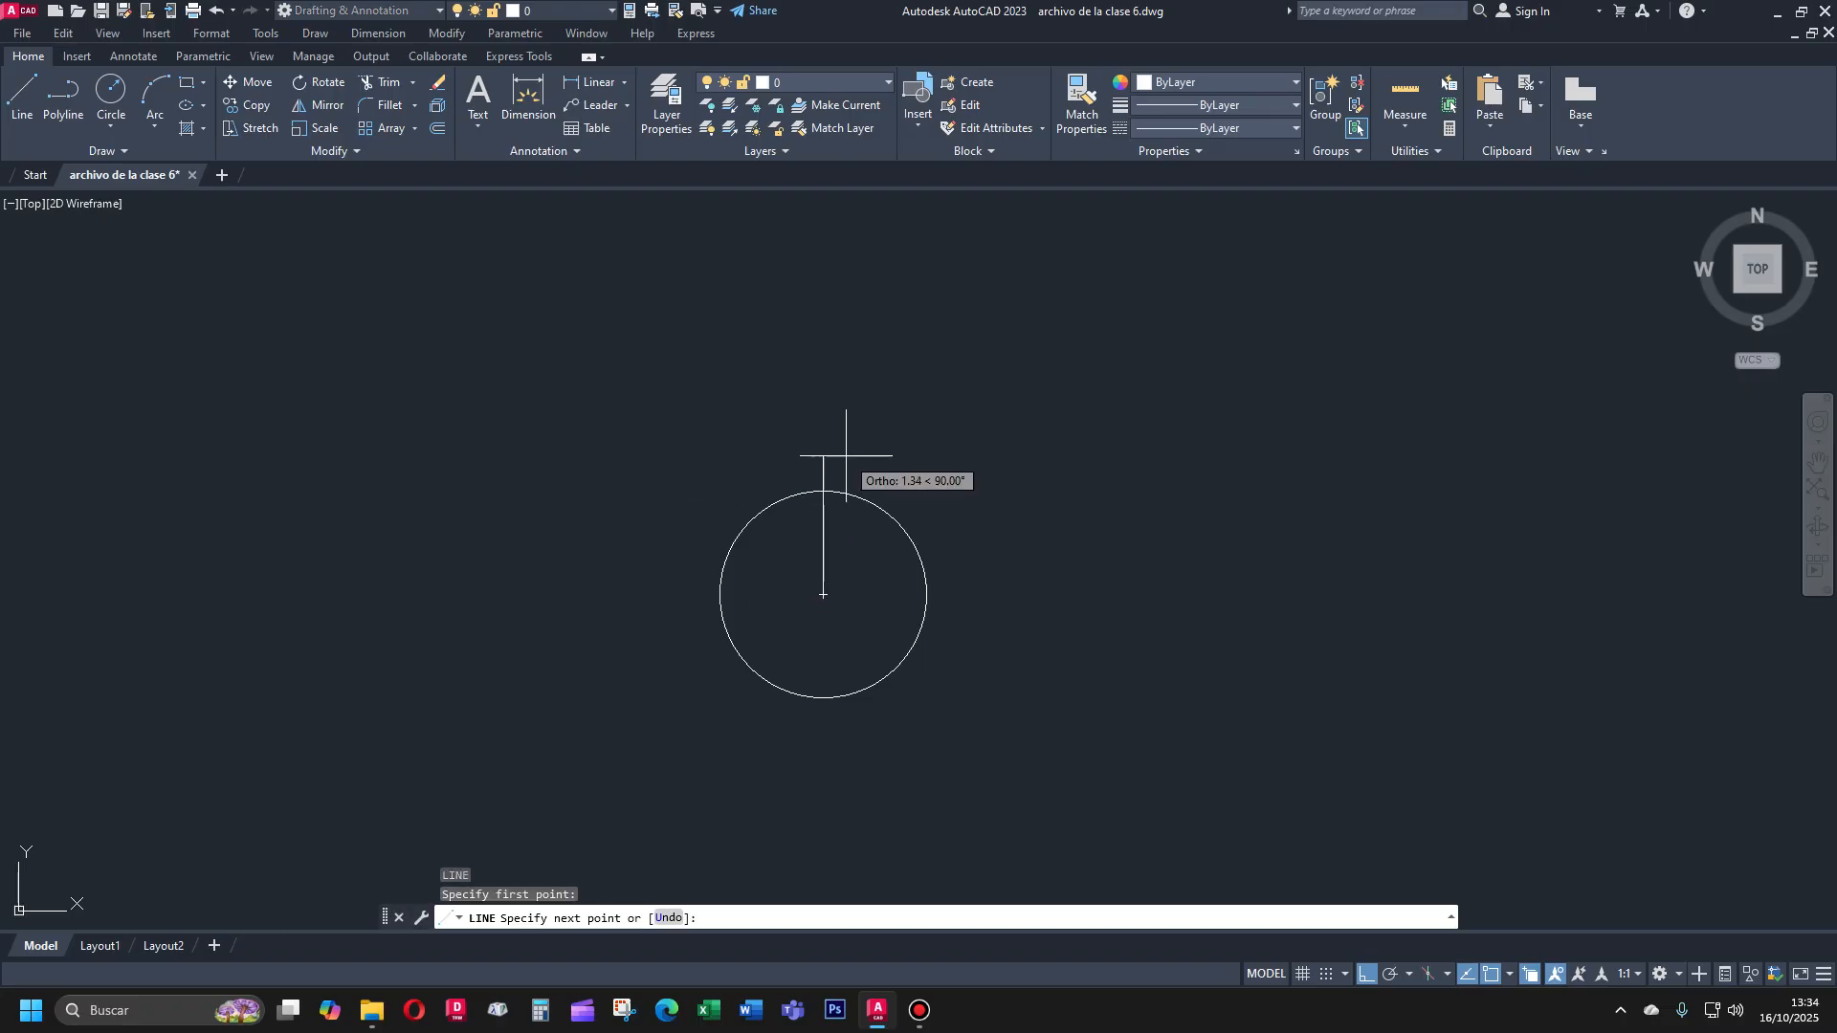
left_click(811, 472)
key("Return")
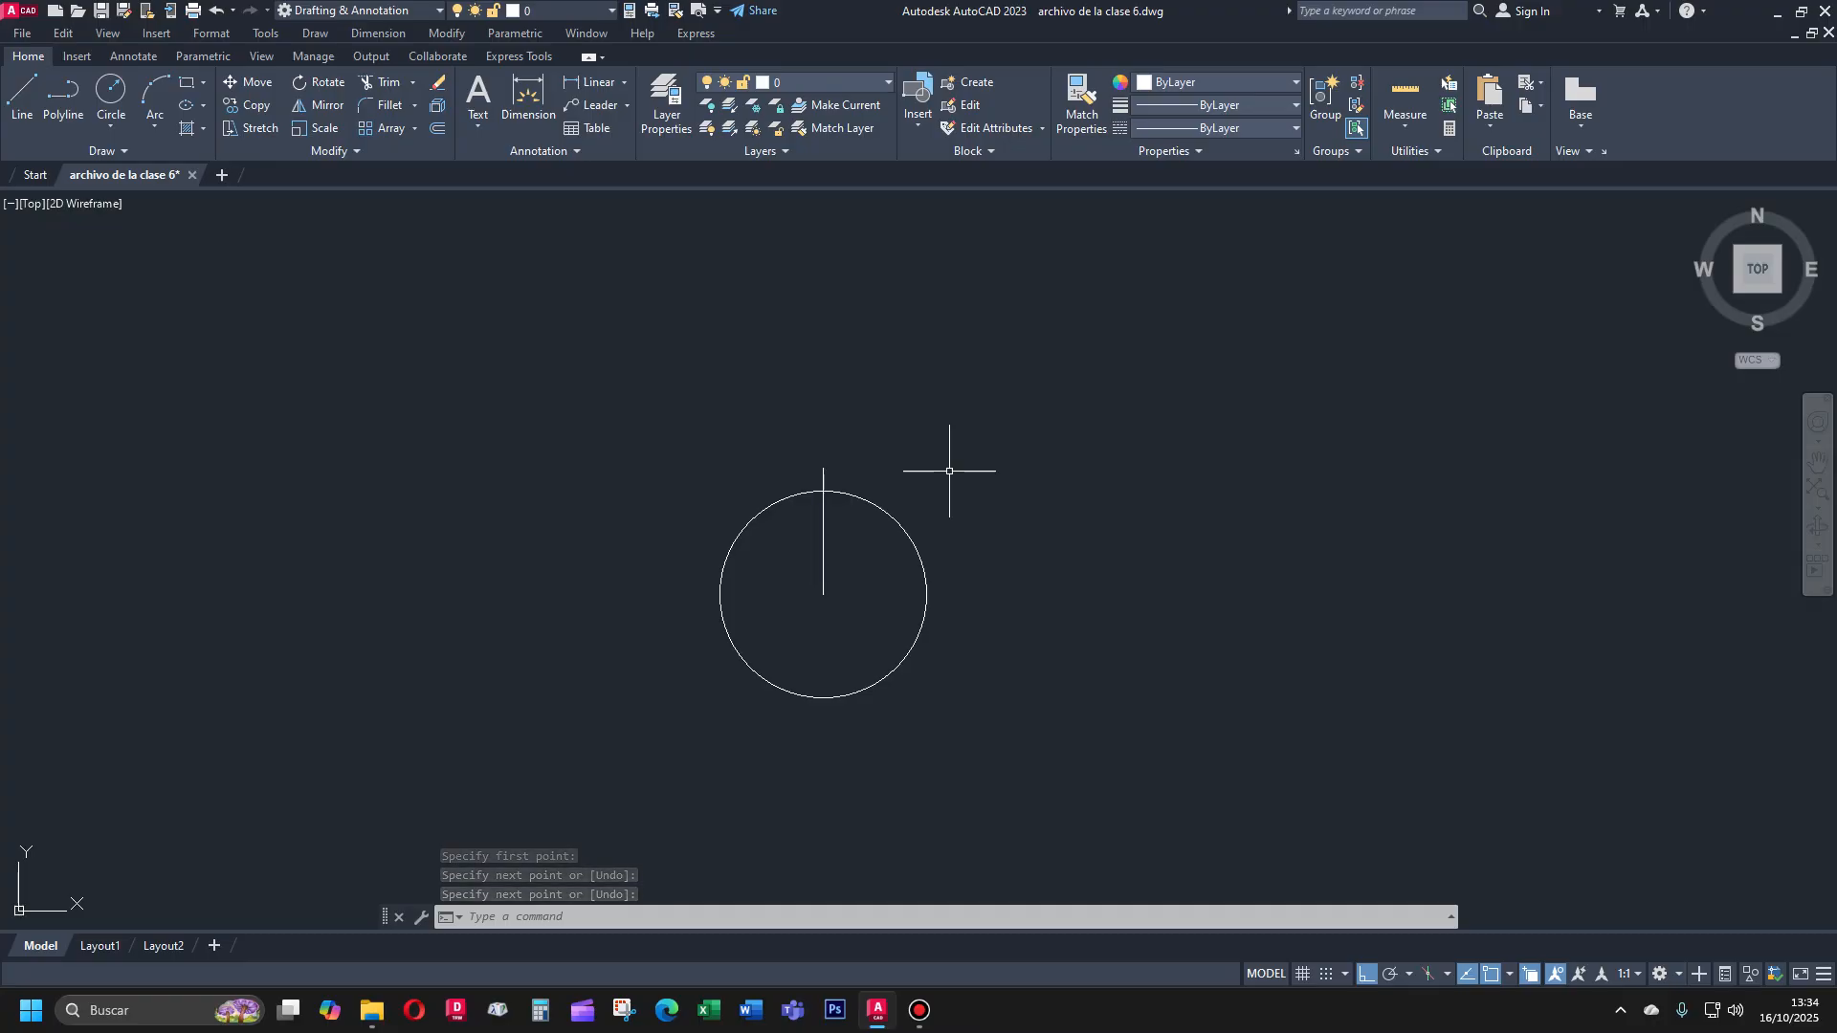
Draw a closed square polyline with 0.4 sides above and beside the circle
type("pl")
key("Return")
left_click(949, 371)
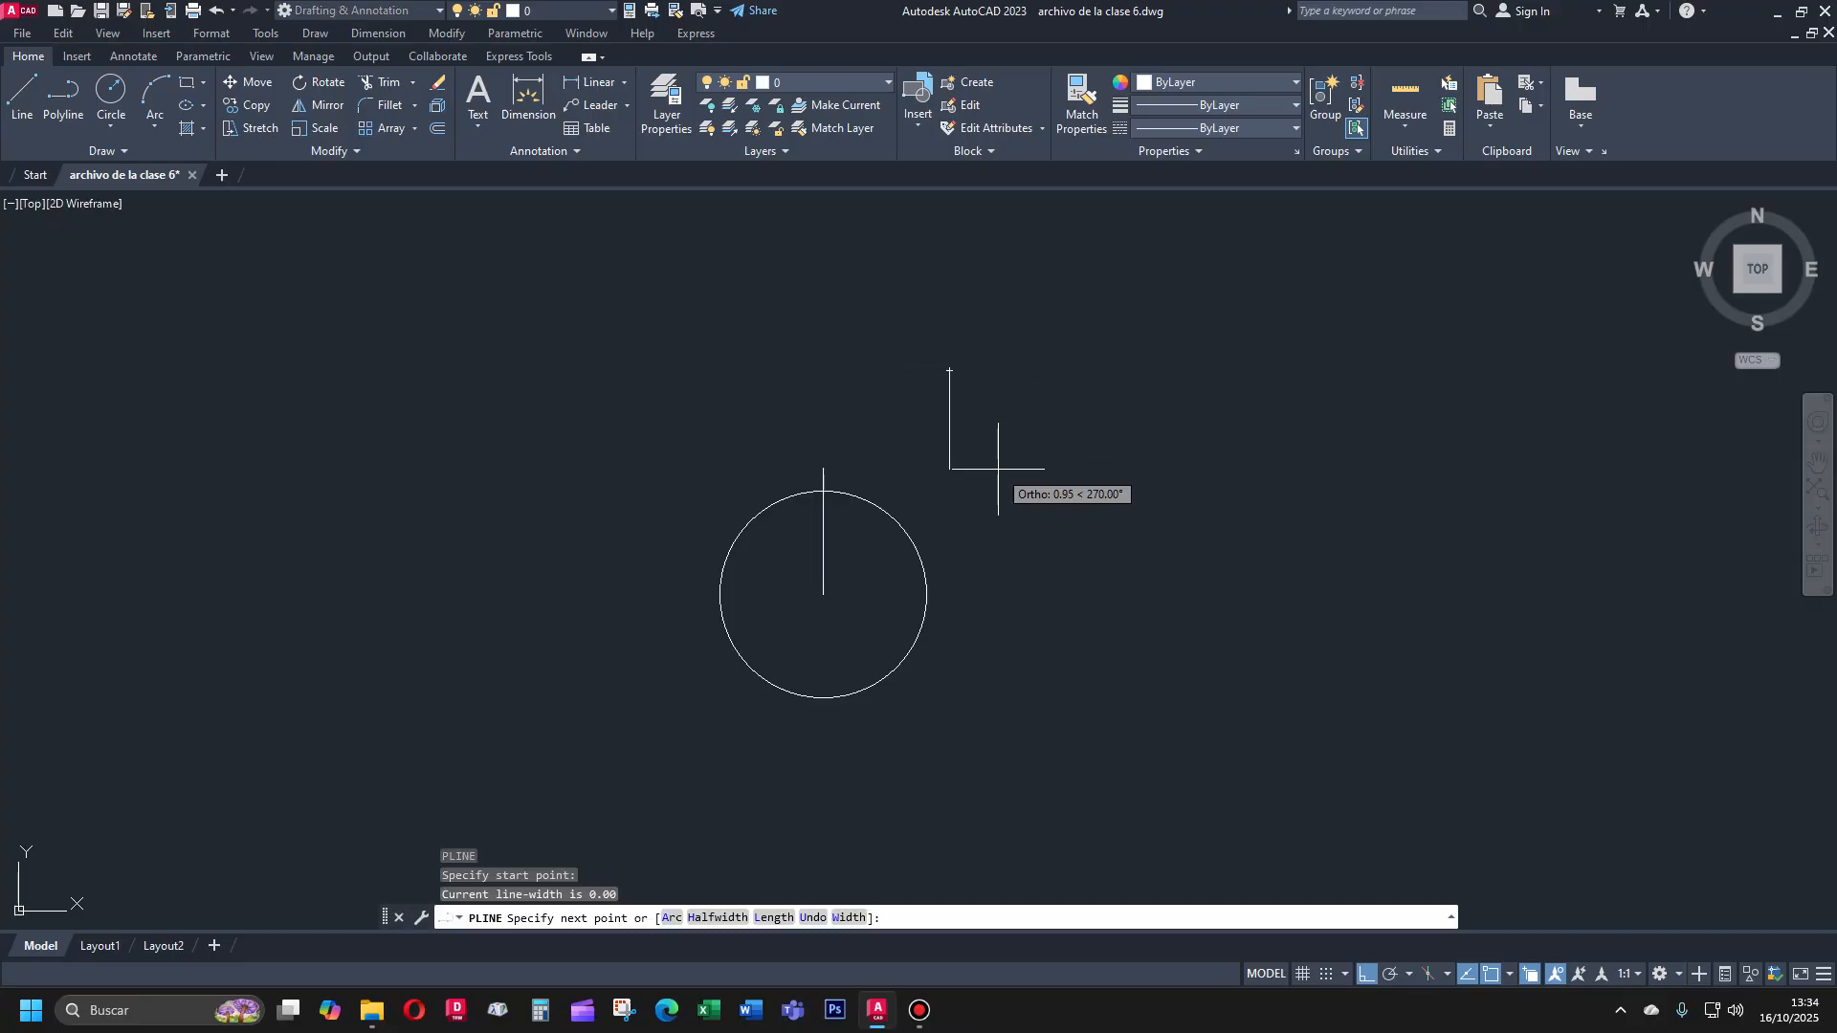
type(".4")
key("Return")
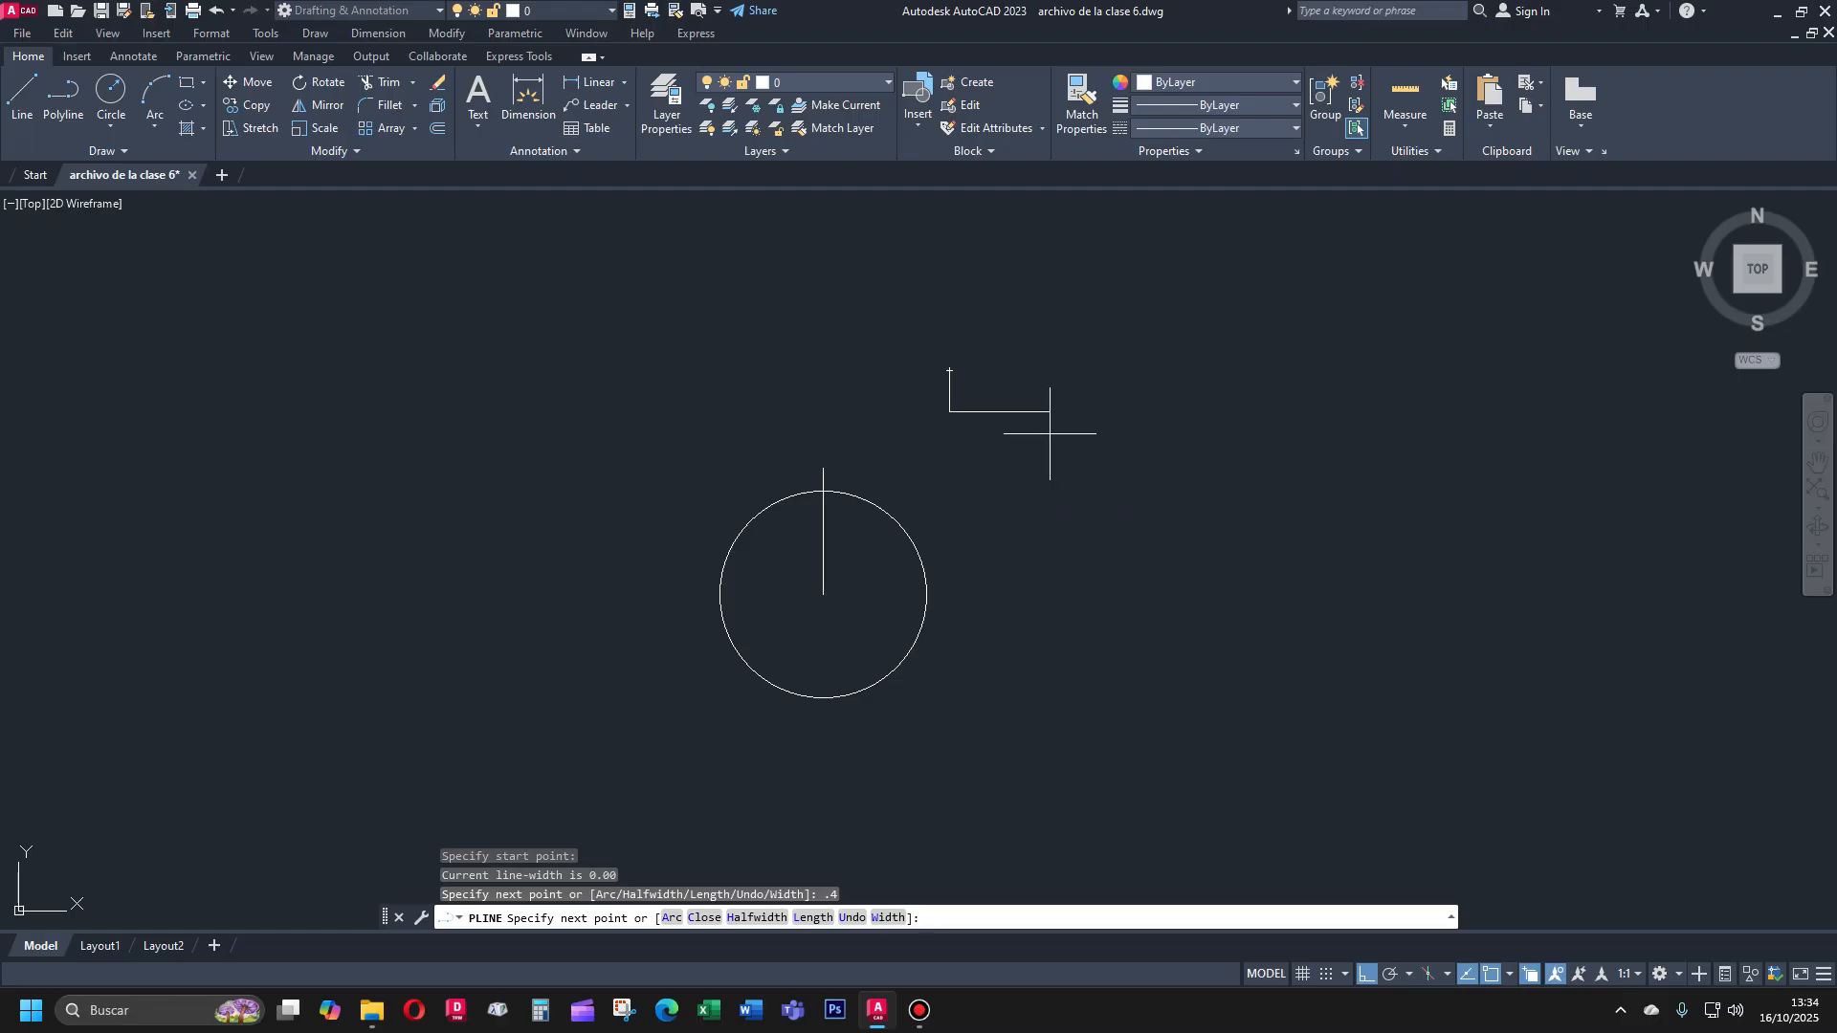
type(".4")
key("Return")
type(".4")
key("Return")
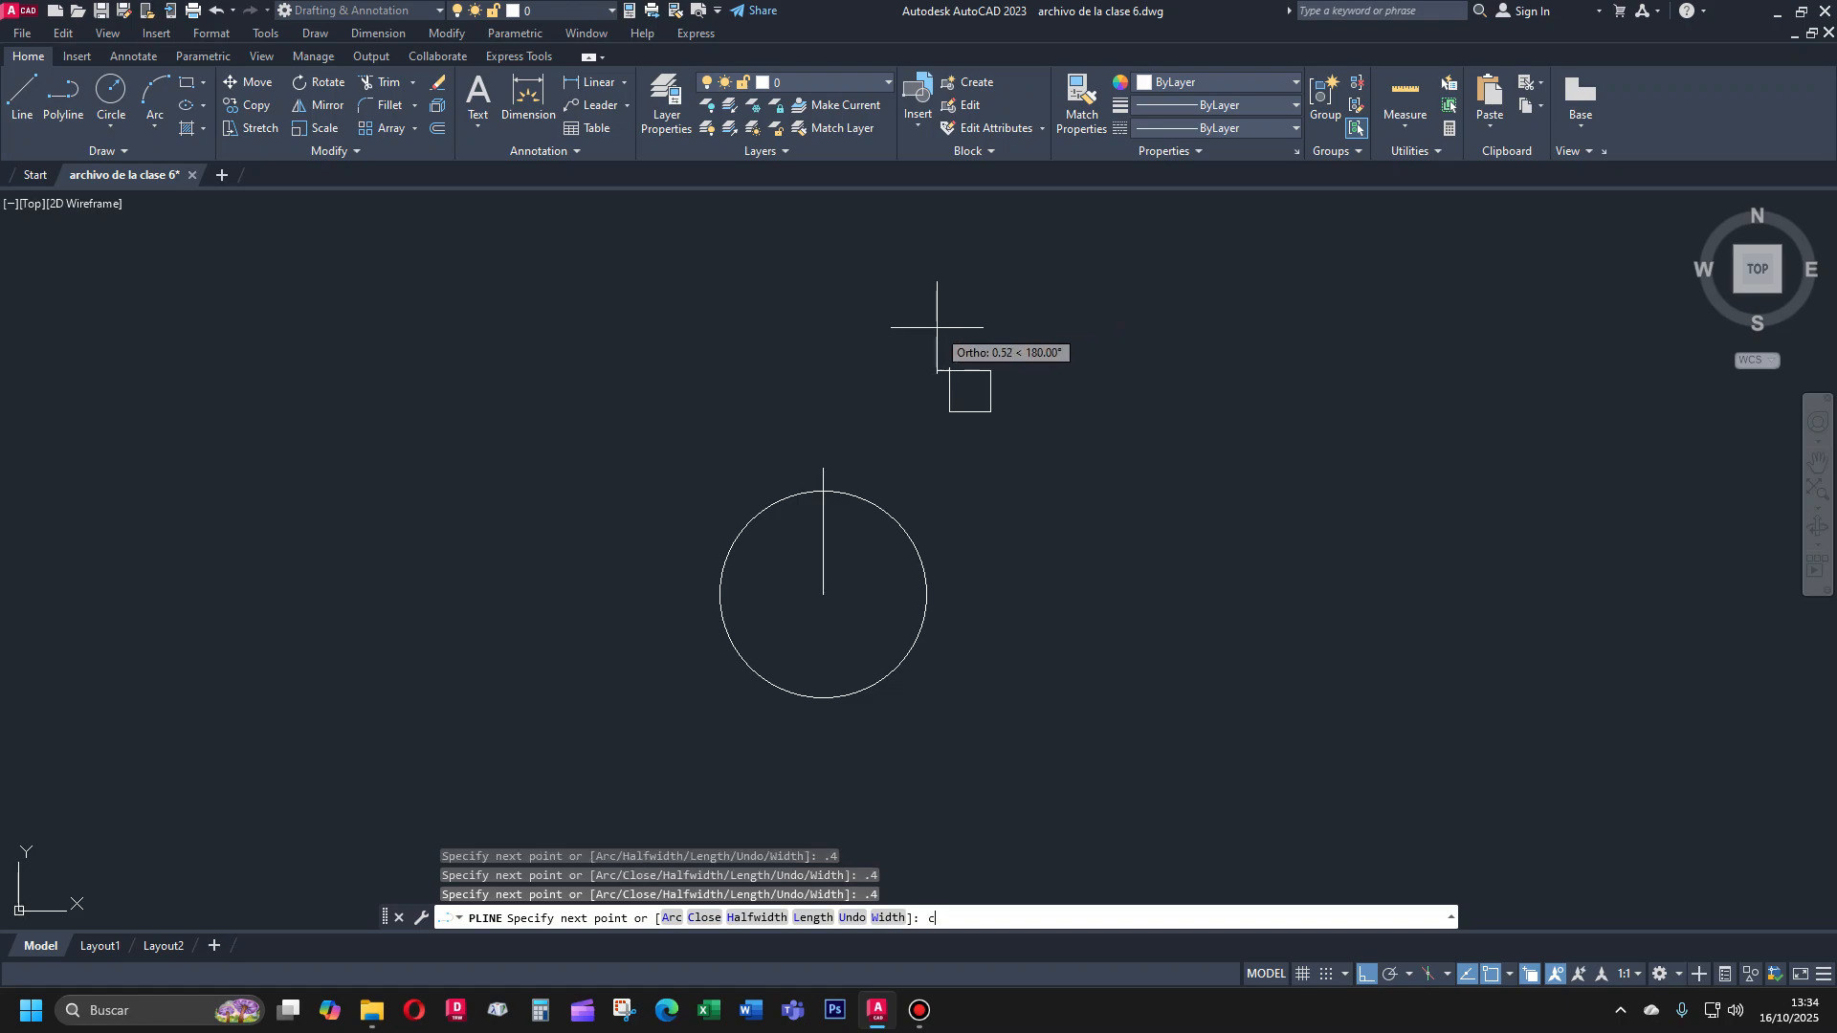
type("c")
key("Return")
Move the square by its lower edge midpoint onto the upper end of the vertical line
type("m")
key("Return")
left_click(1045, 321)
left_click(919, 414)
key("Return")
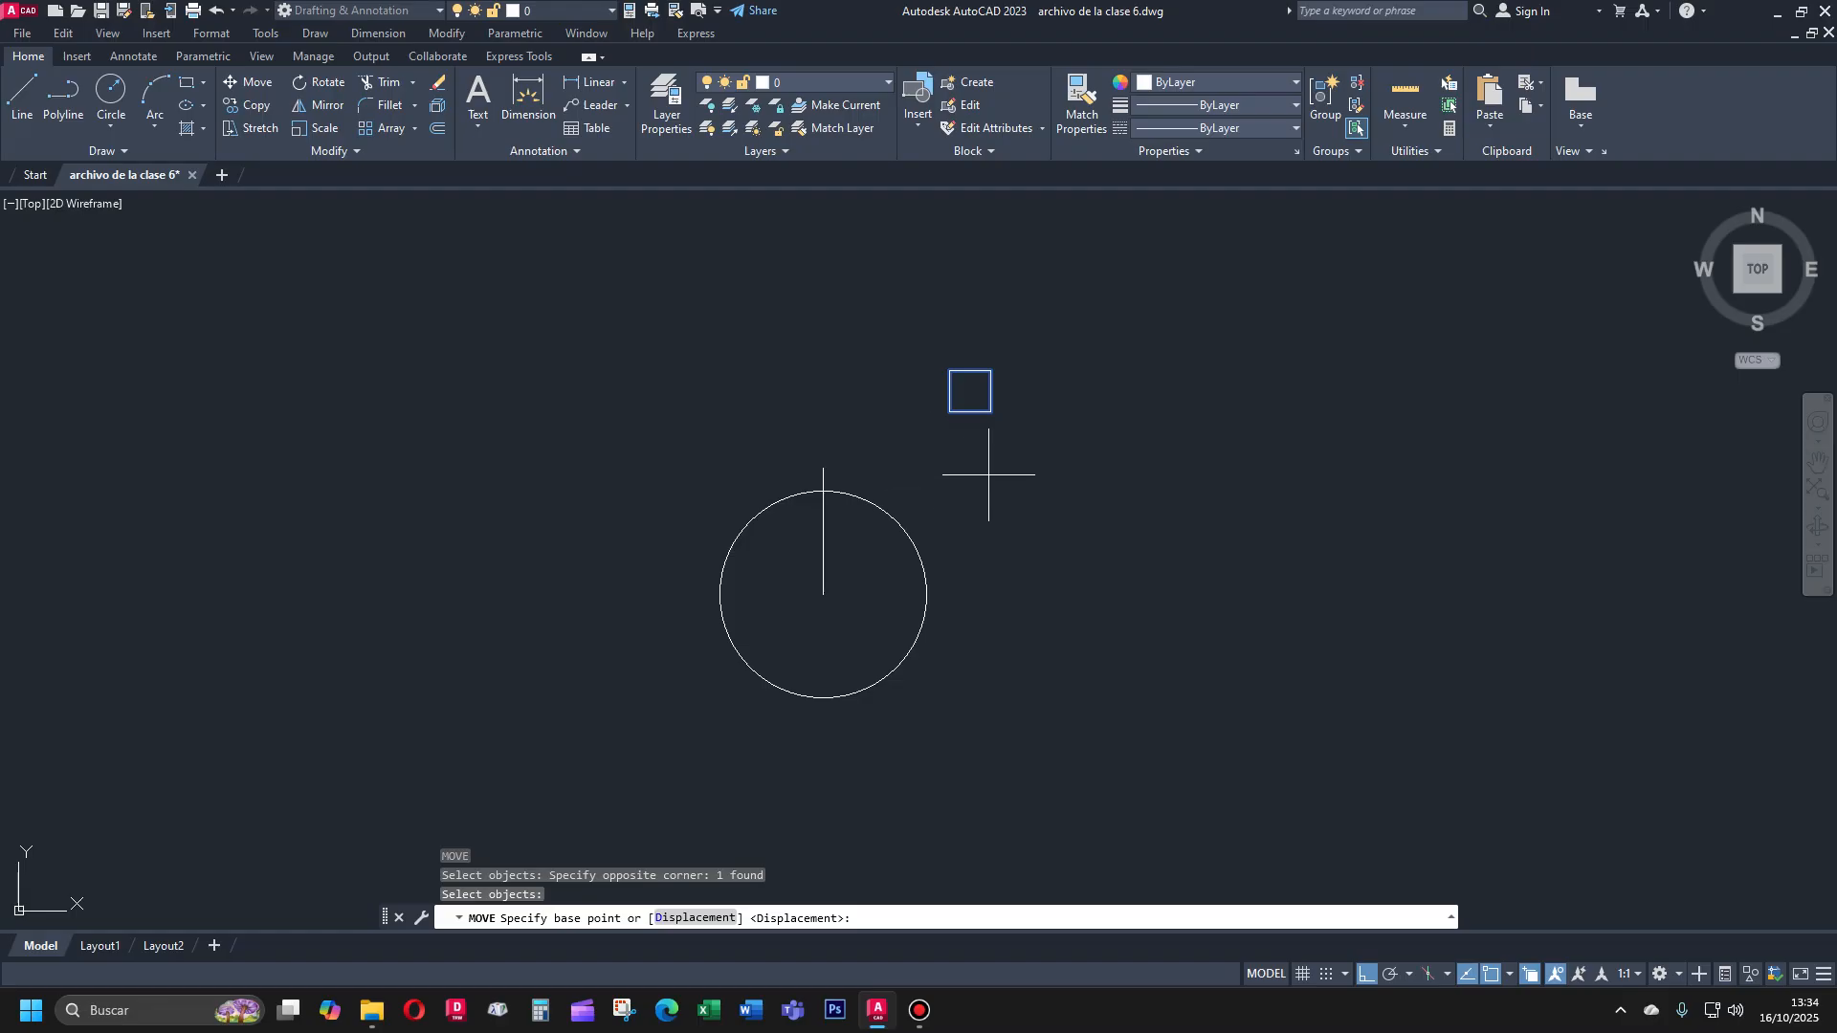
left_click(970, 412)
left_click(826, 457)
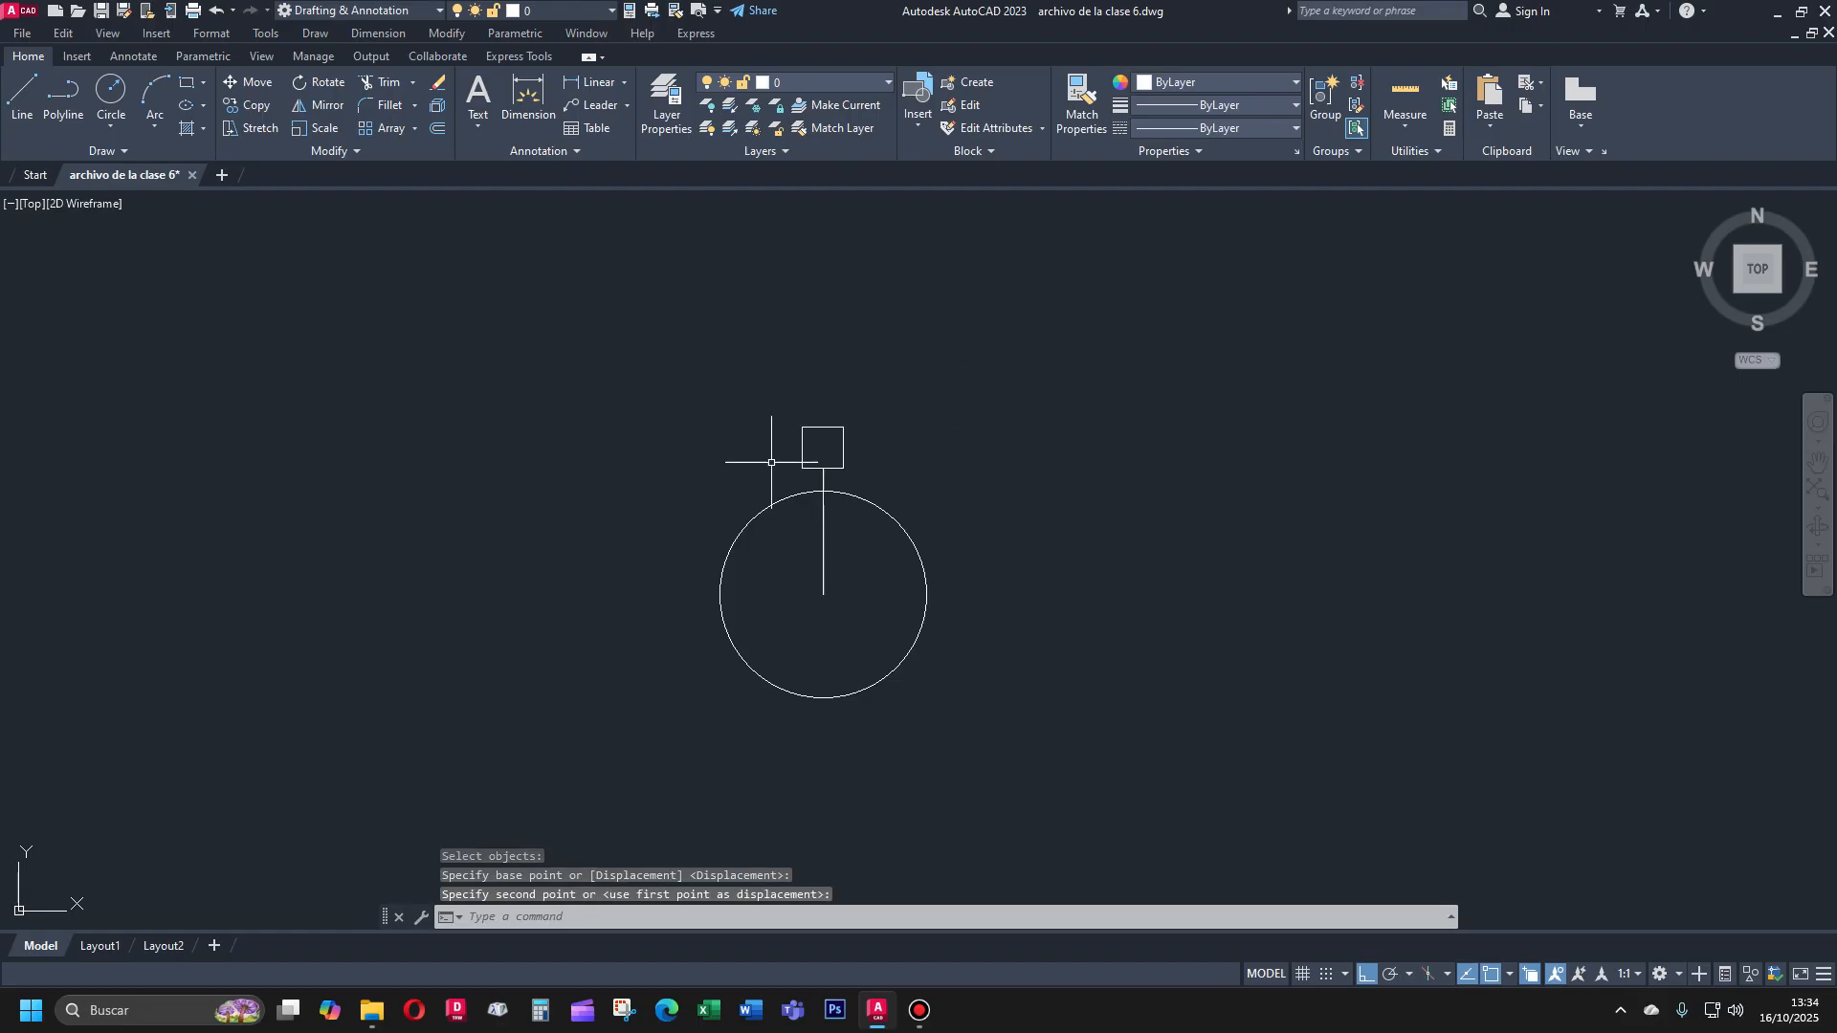
Offset the square outward by 0.05
scroll(836, 434, "up", 4)
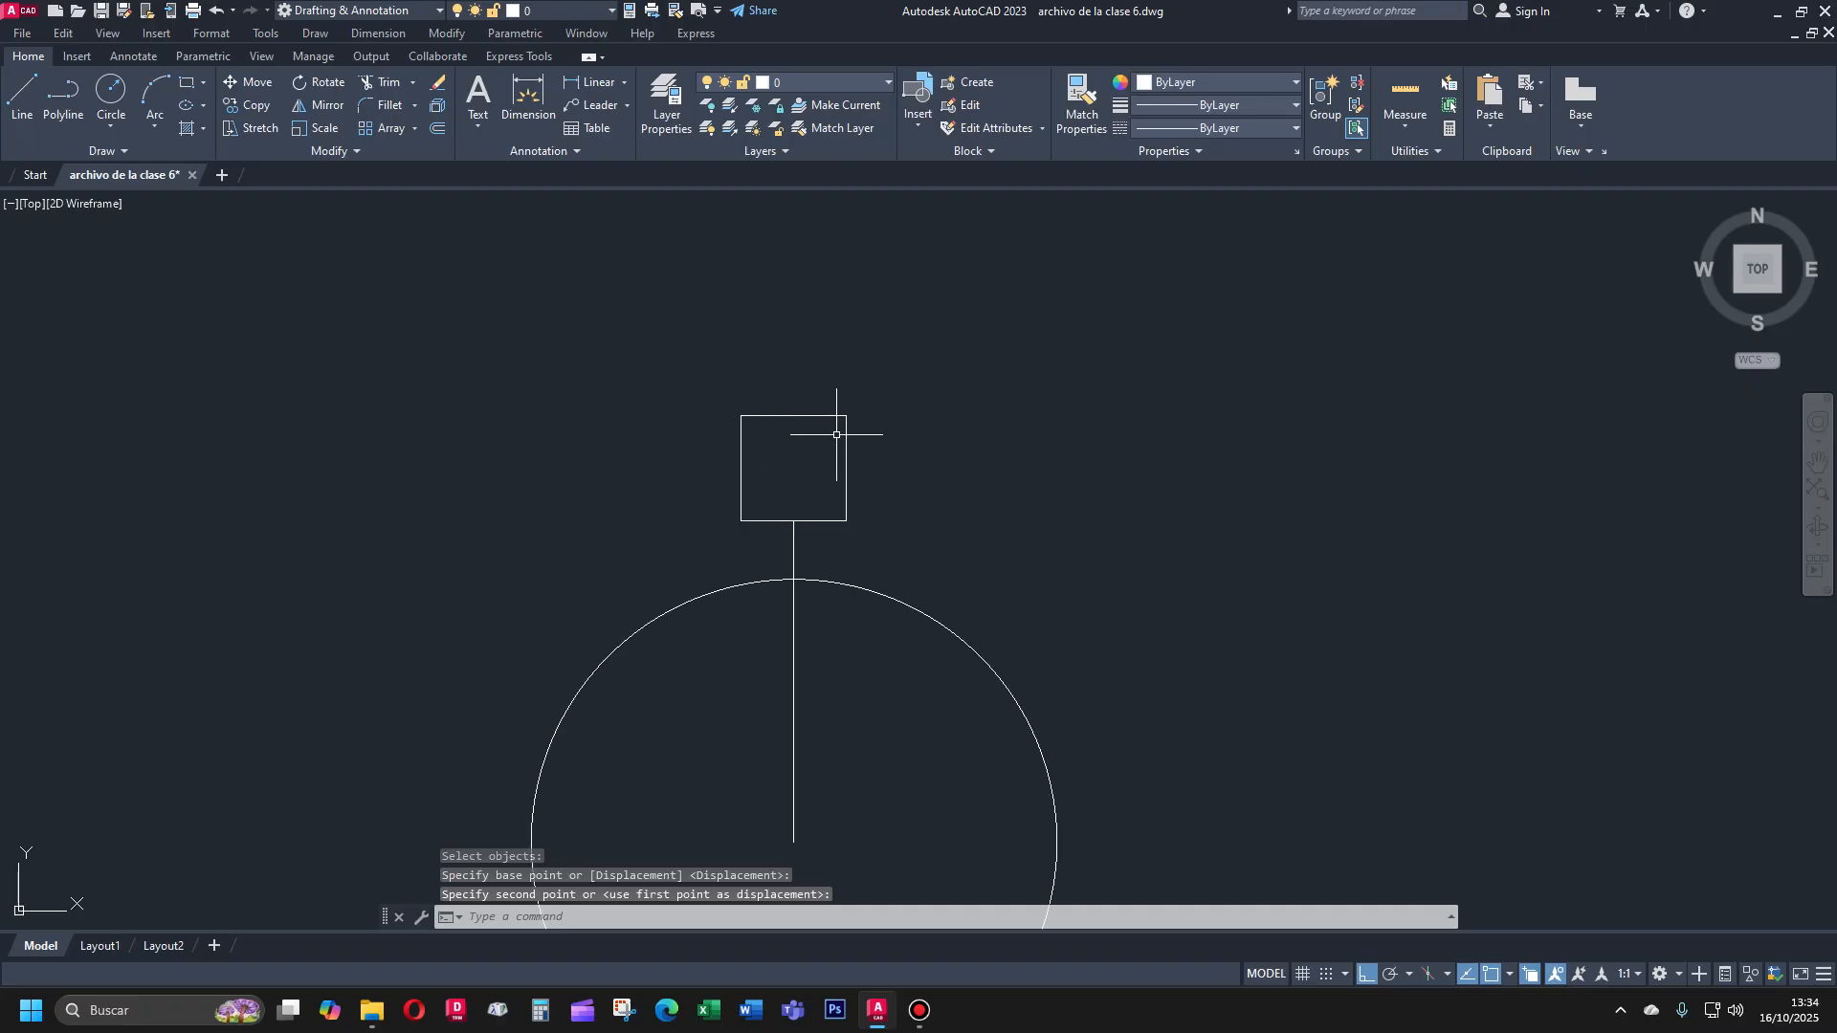
type("o")
key("Return")
type(".05")
key("Return")
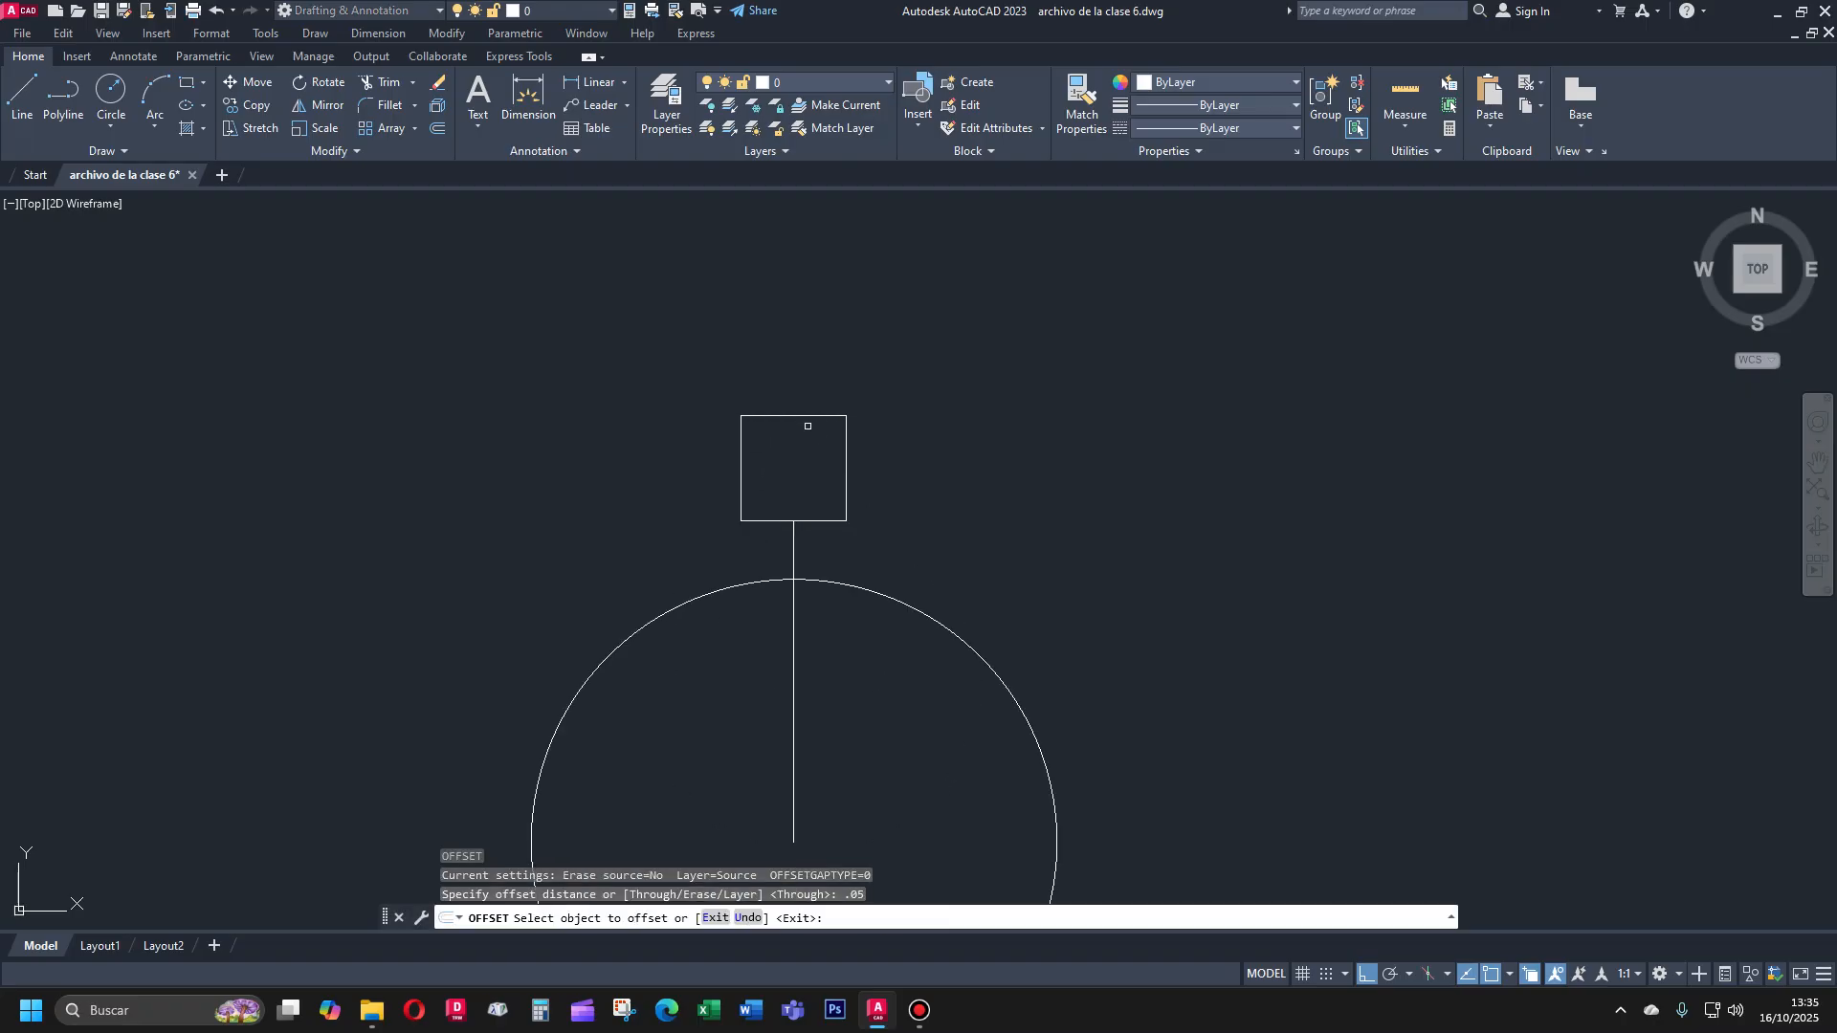
left_click(806, 411)
left_click(834, 352)
key("Return")
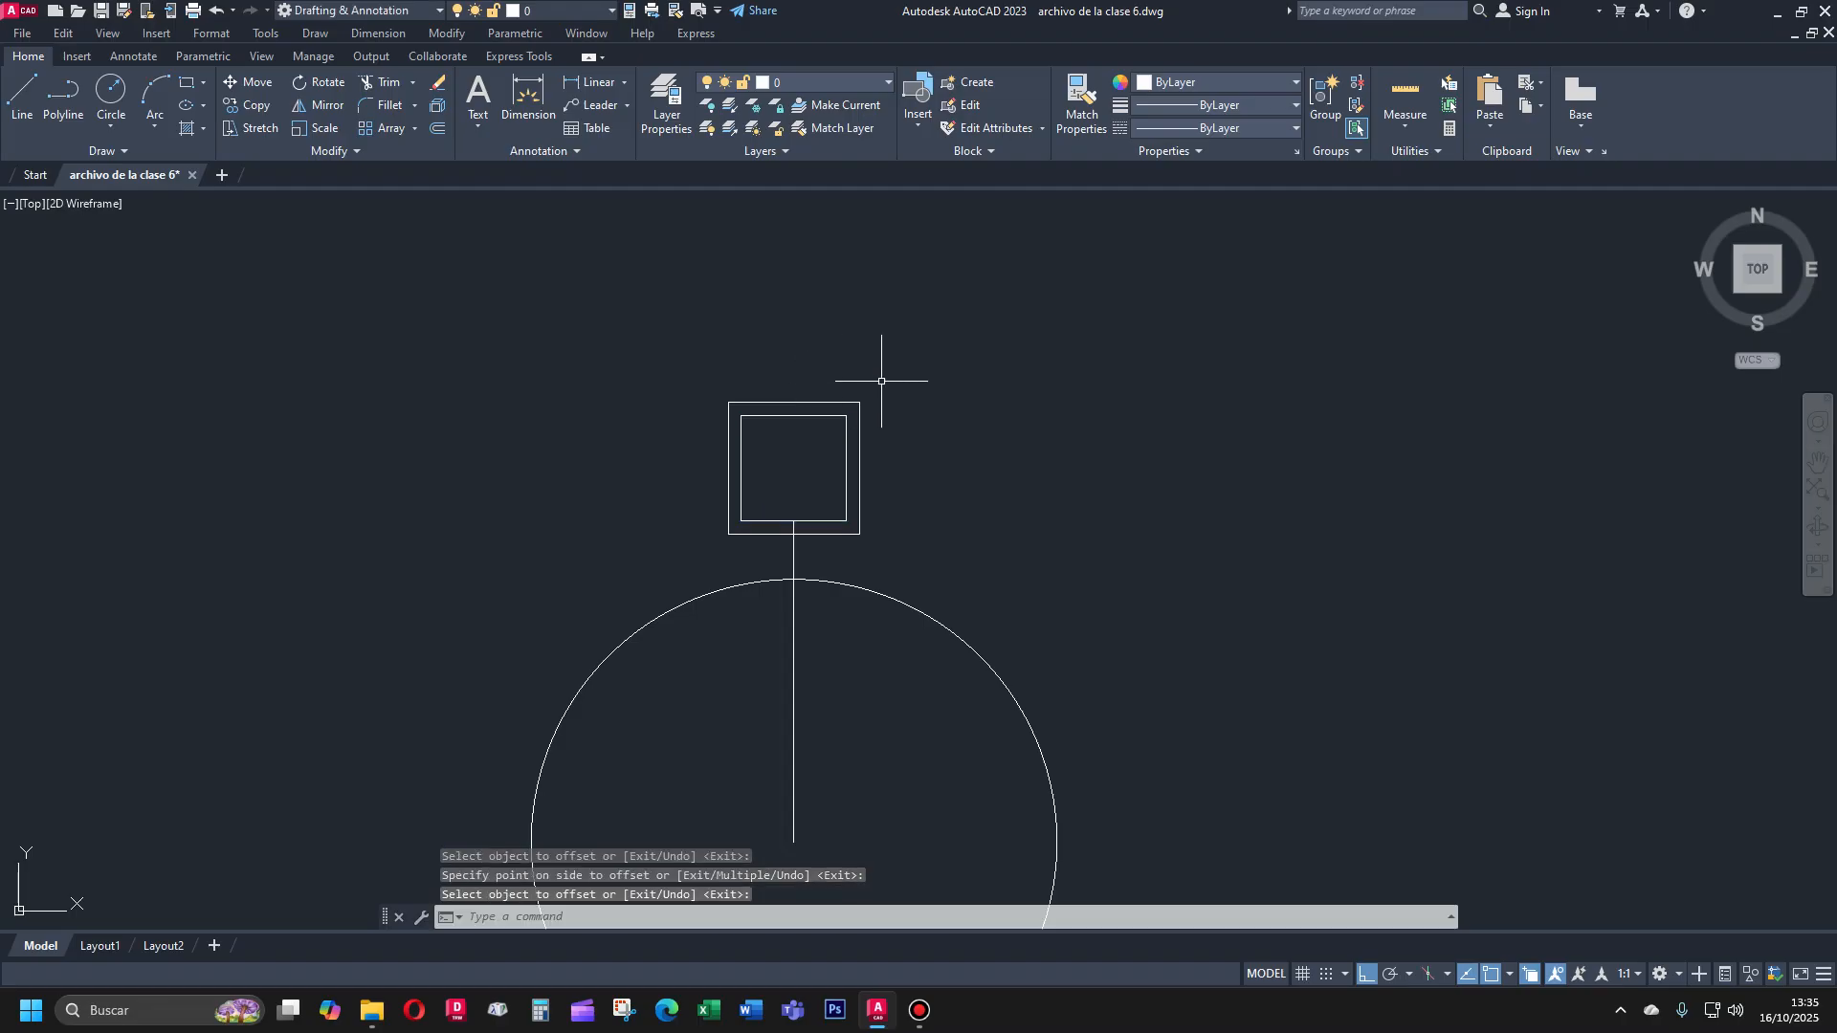
Stretch the outer square's lower edge straight up to about the middle of the inner square
type("s")
key("Return")
left_click(870, 529)
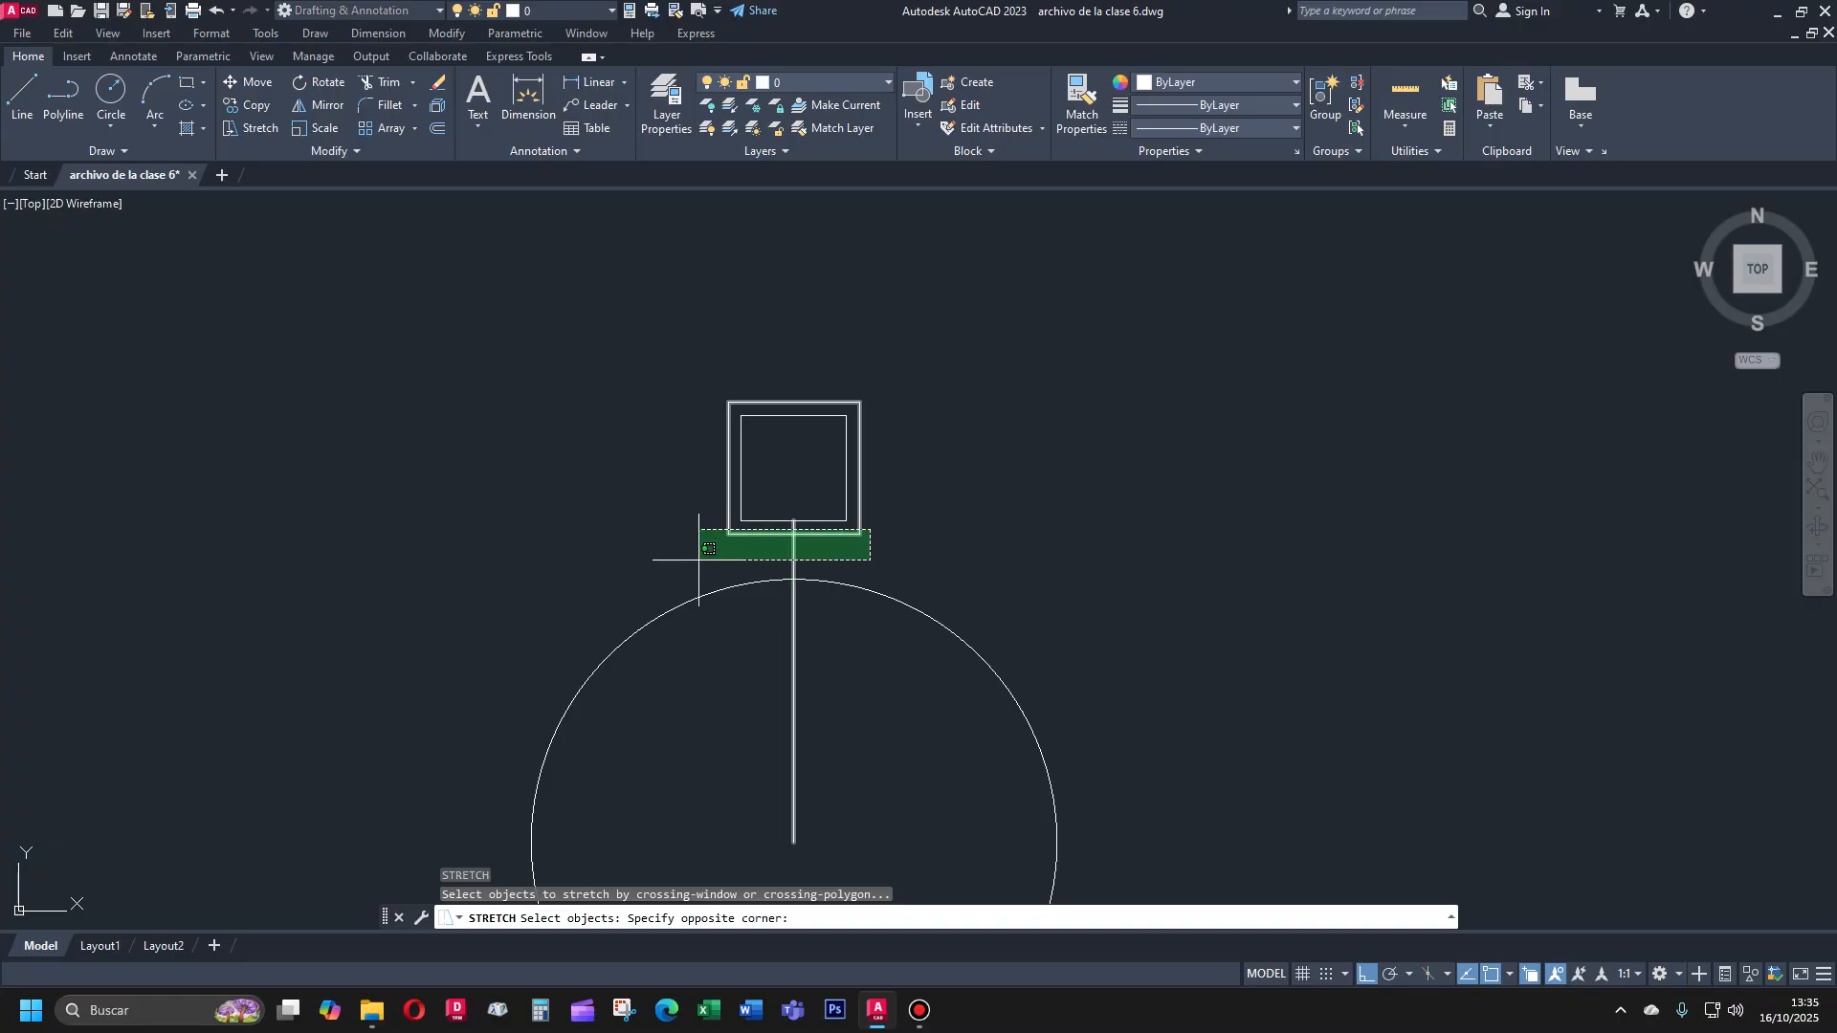
left_click(700, 560)
key("Return")
left_click(572, 579)
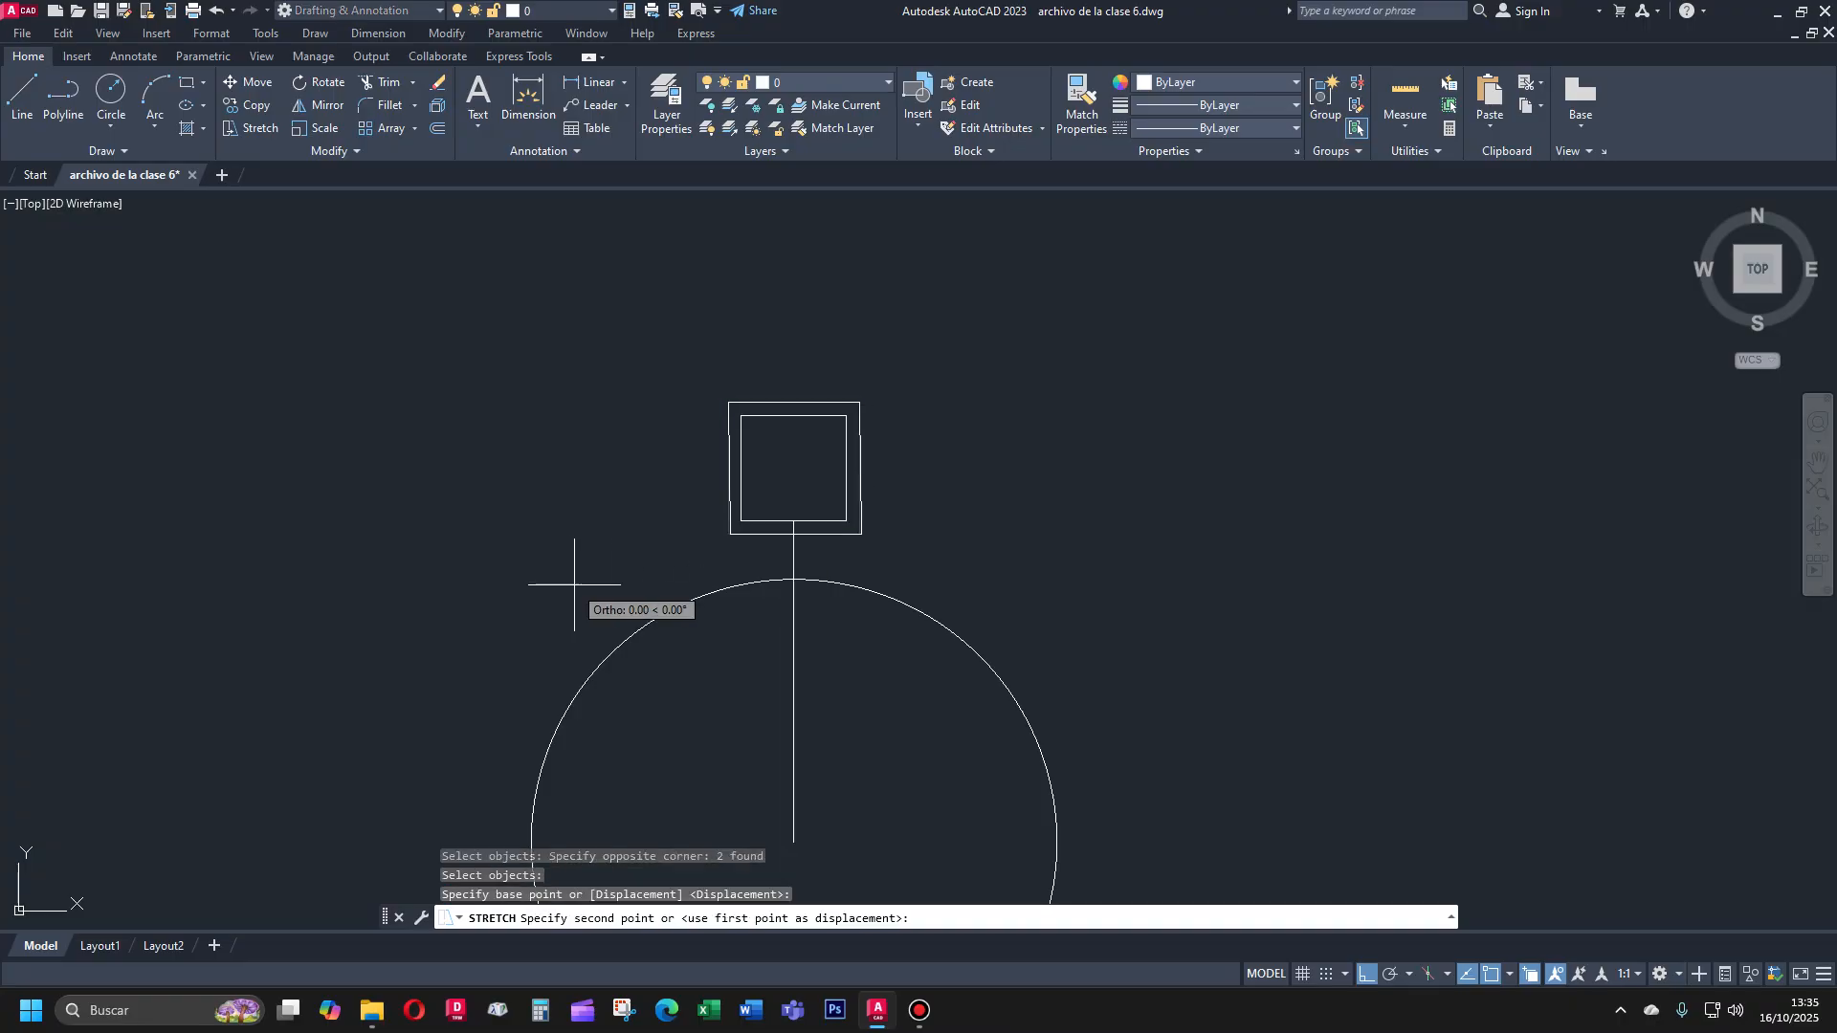
left_click(577, 510)
Trim the part of the outer outline's lower edge that crosses the inner square
type("tr")
key("Return")
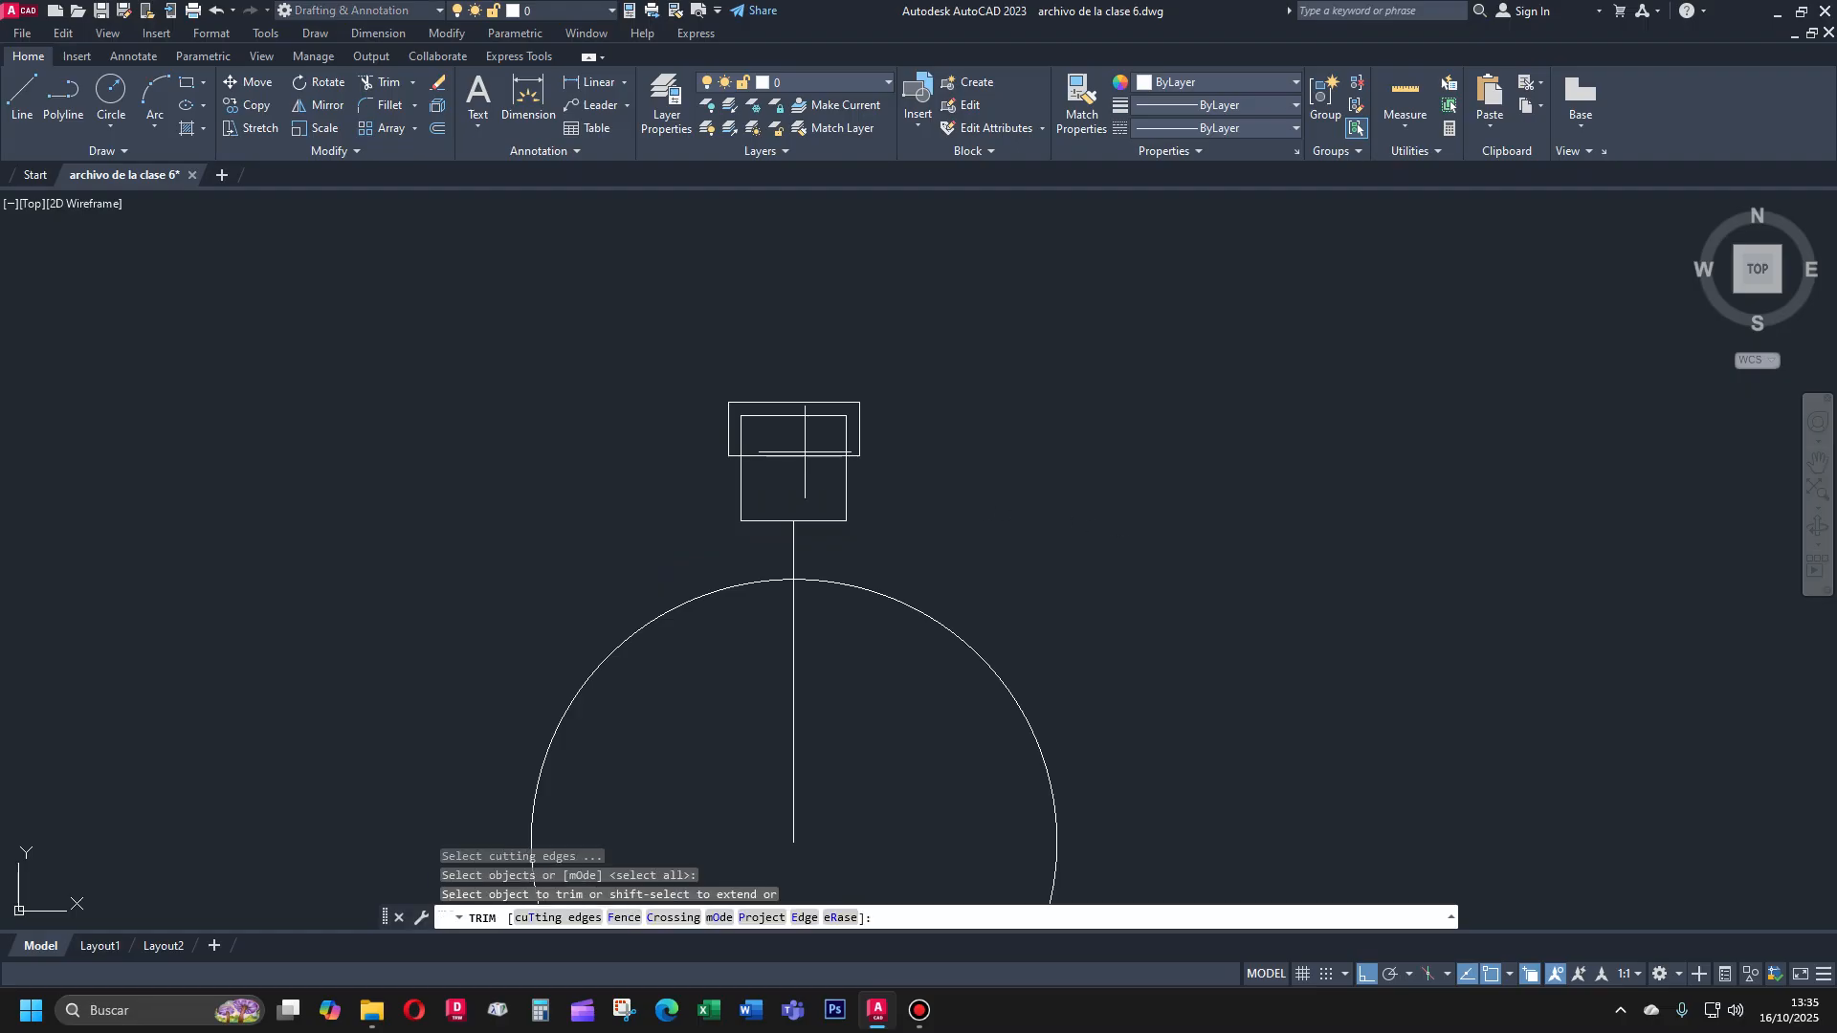
left_click(804, 455)
left_click(799, 464)
left_click(800, 466)
key("Return")
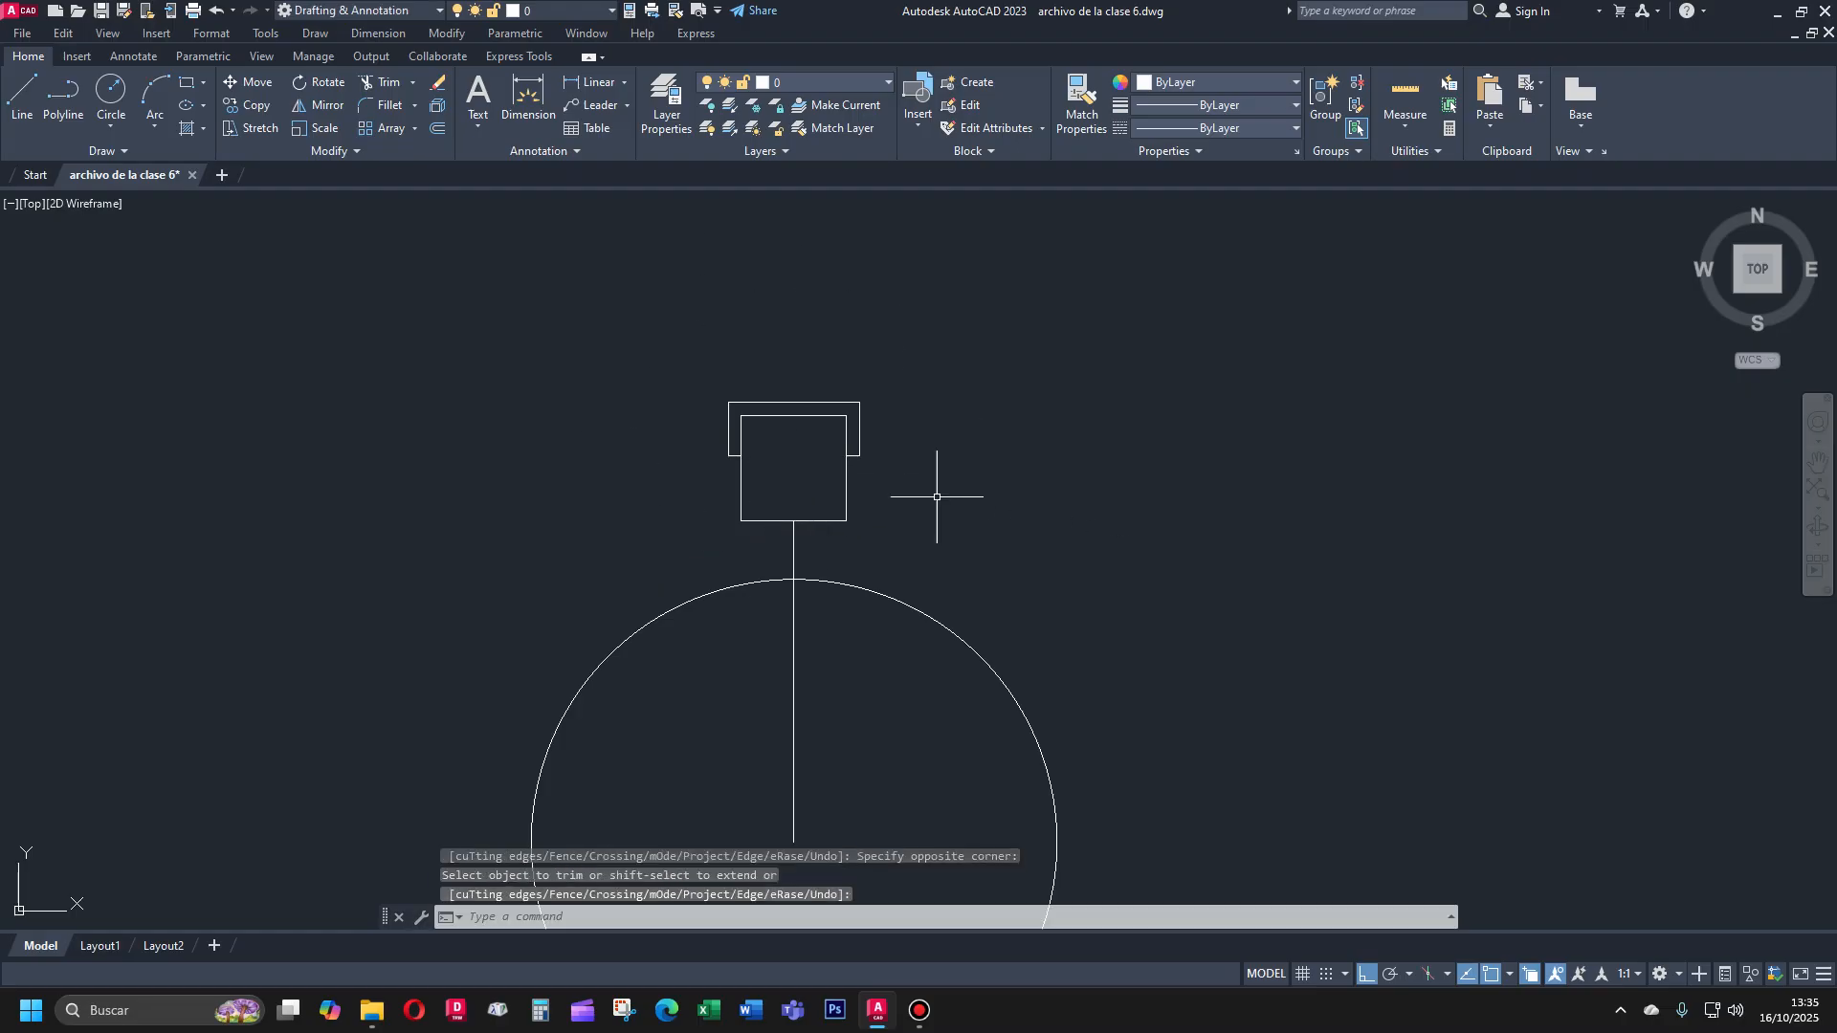
Erase the vertical line between the circle's center and the inner square
left_click(809, 412)
left_click(804, 421)
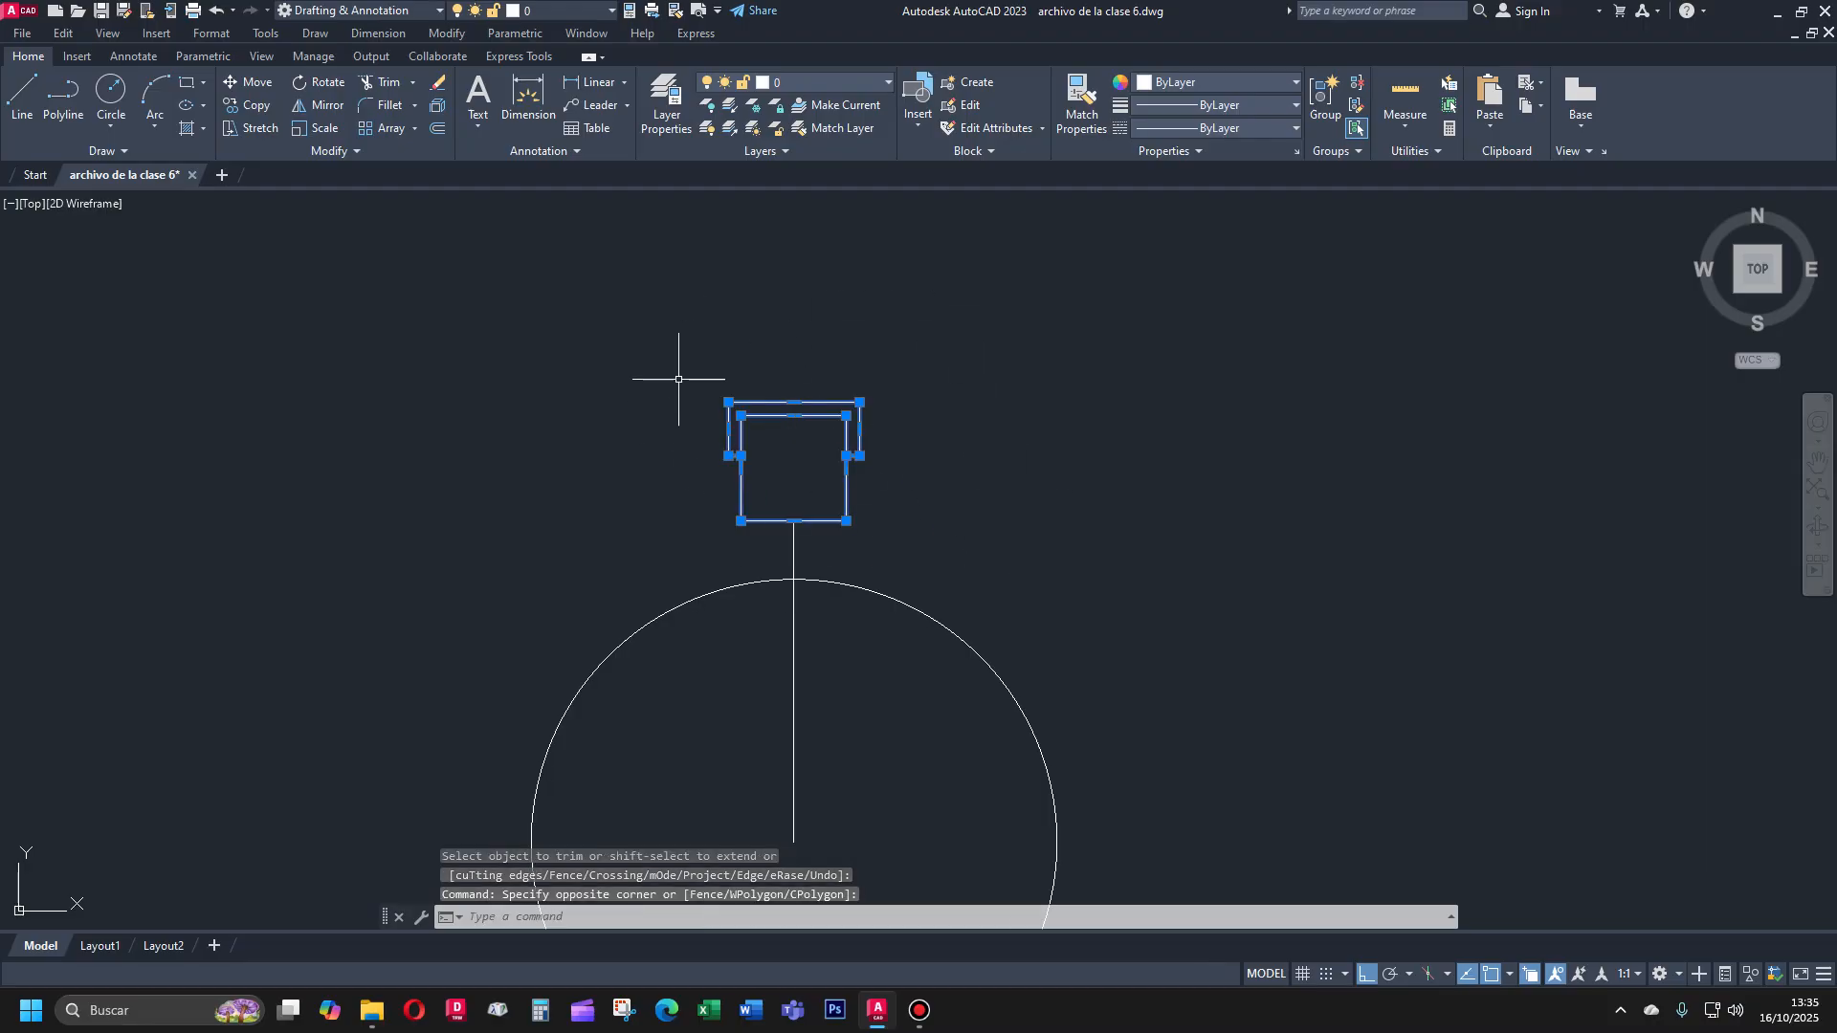
key("Escape")
scroll(896, 357, "down", 4)
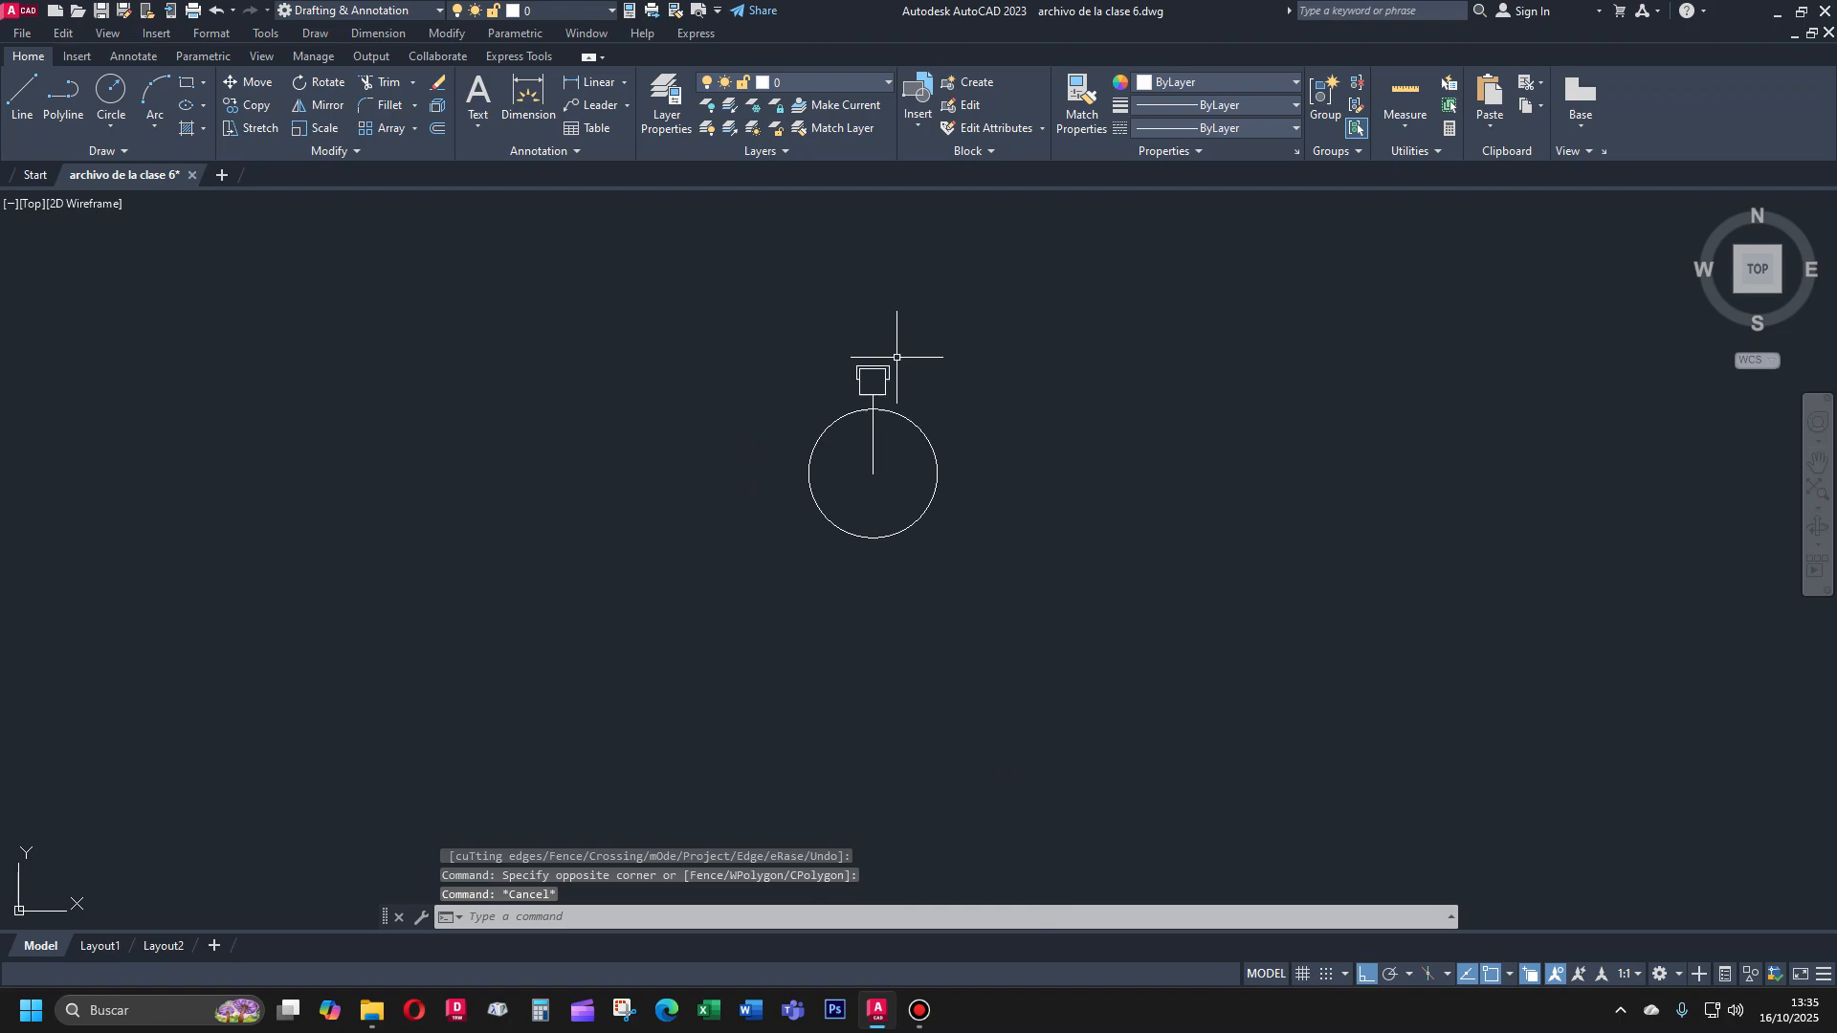
scroll(871, 399, "up", 4)
left_click(877, 489)
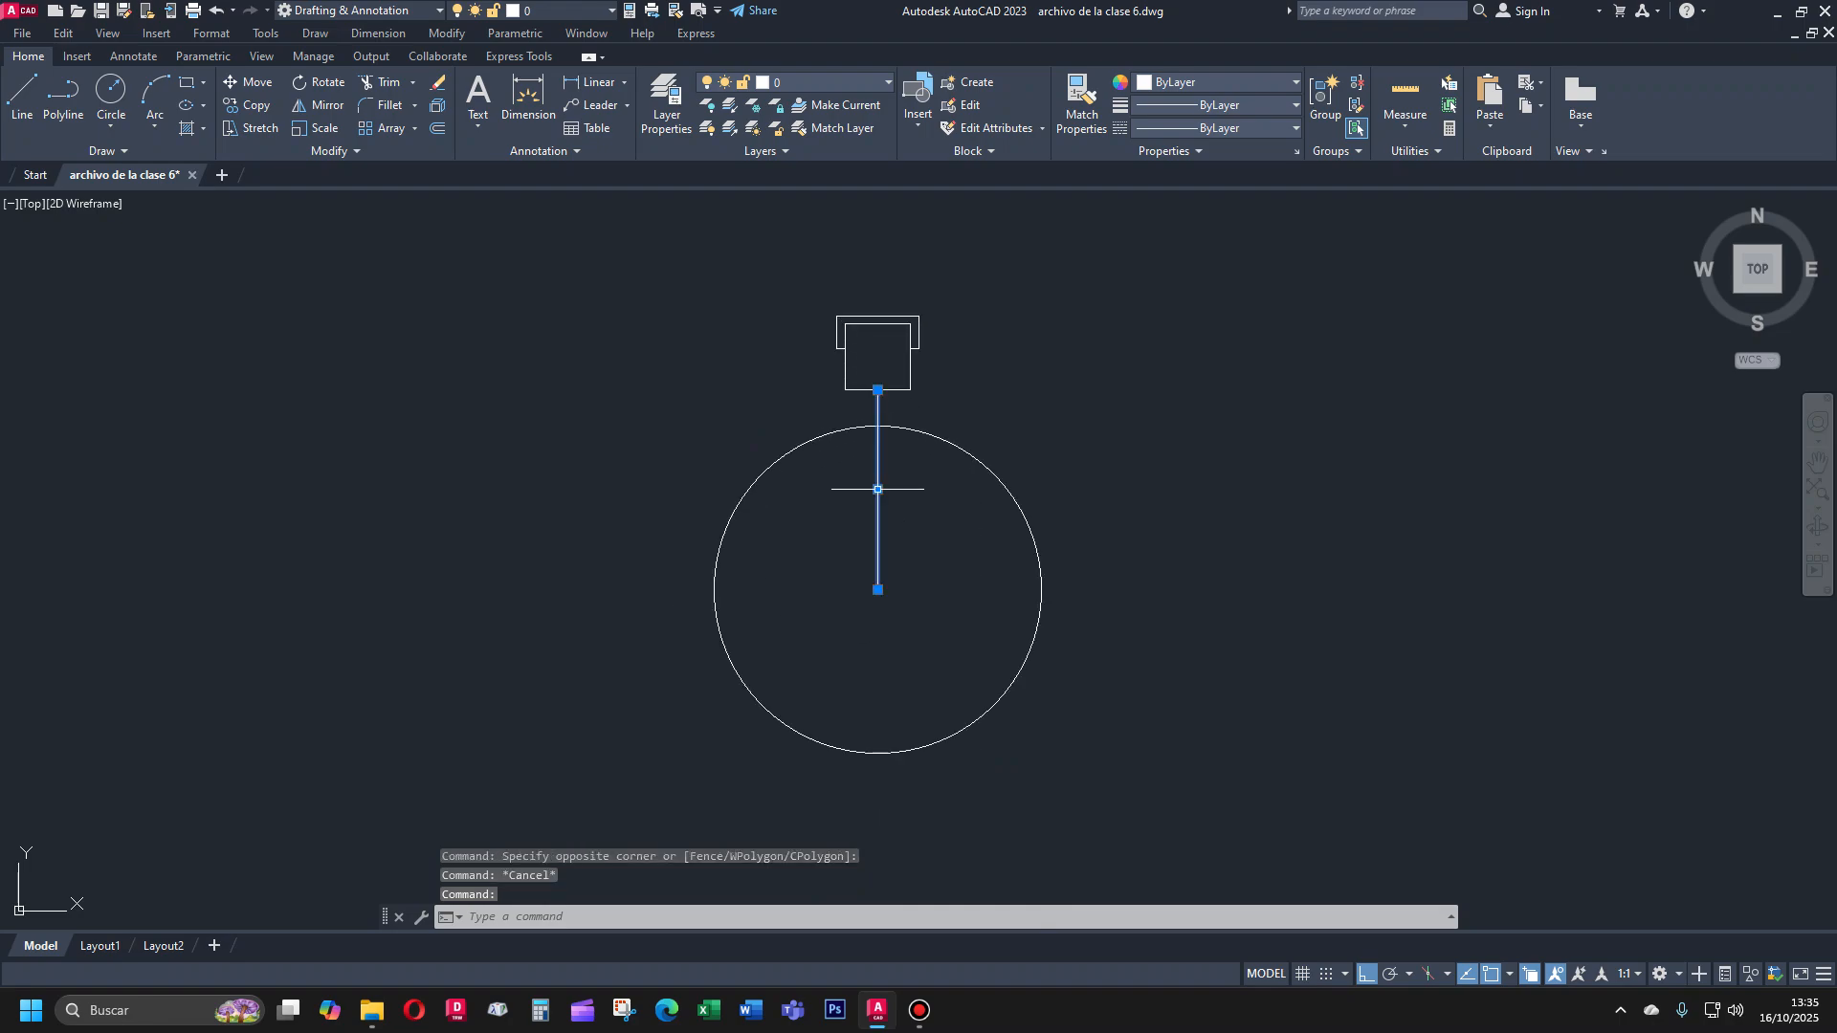
key("Delete")
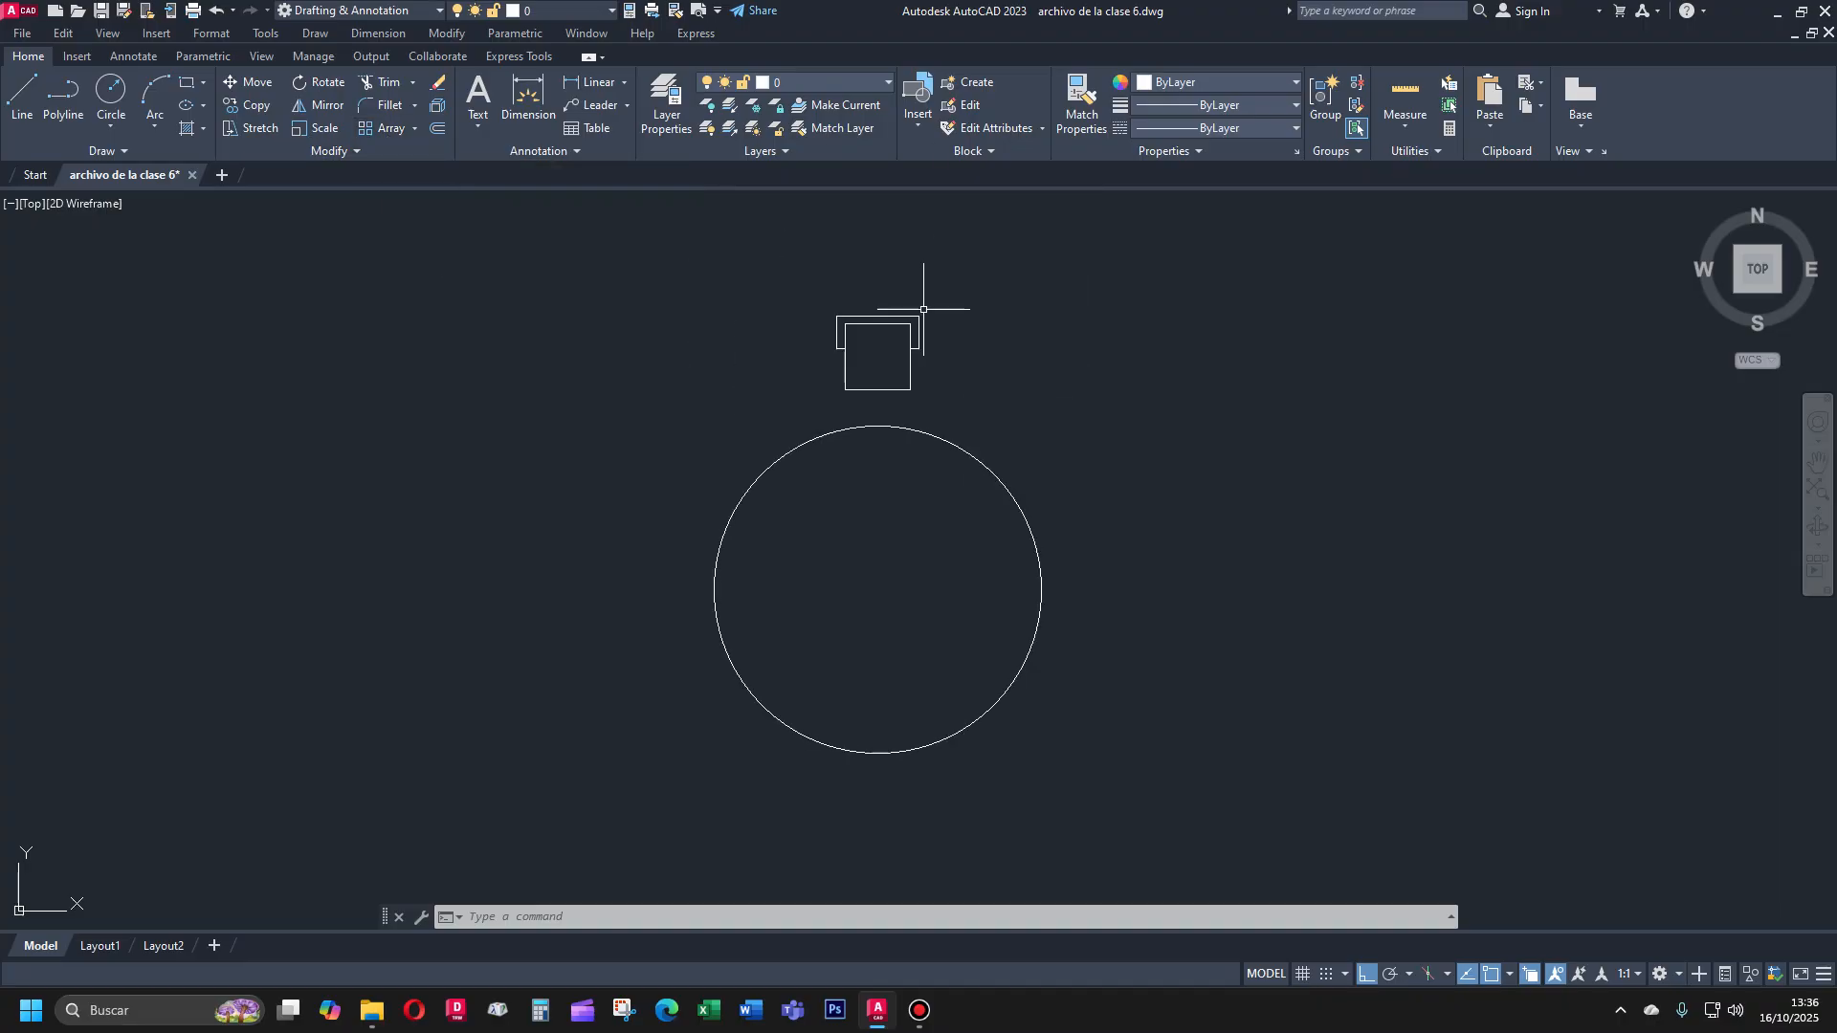
left_click(413, 131)
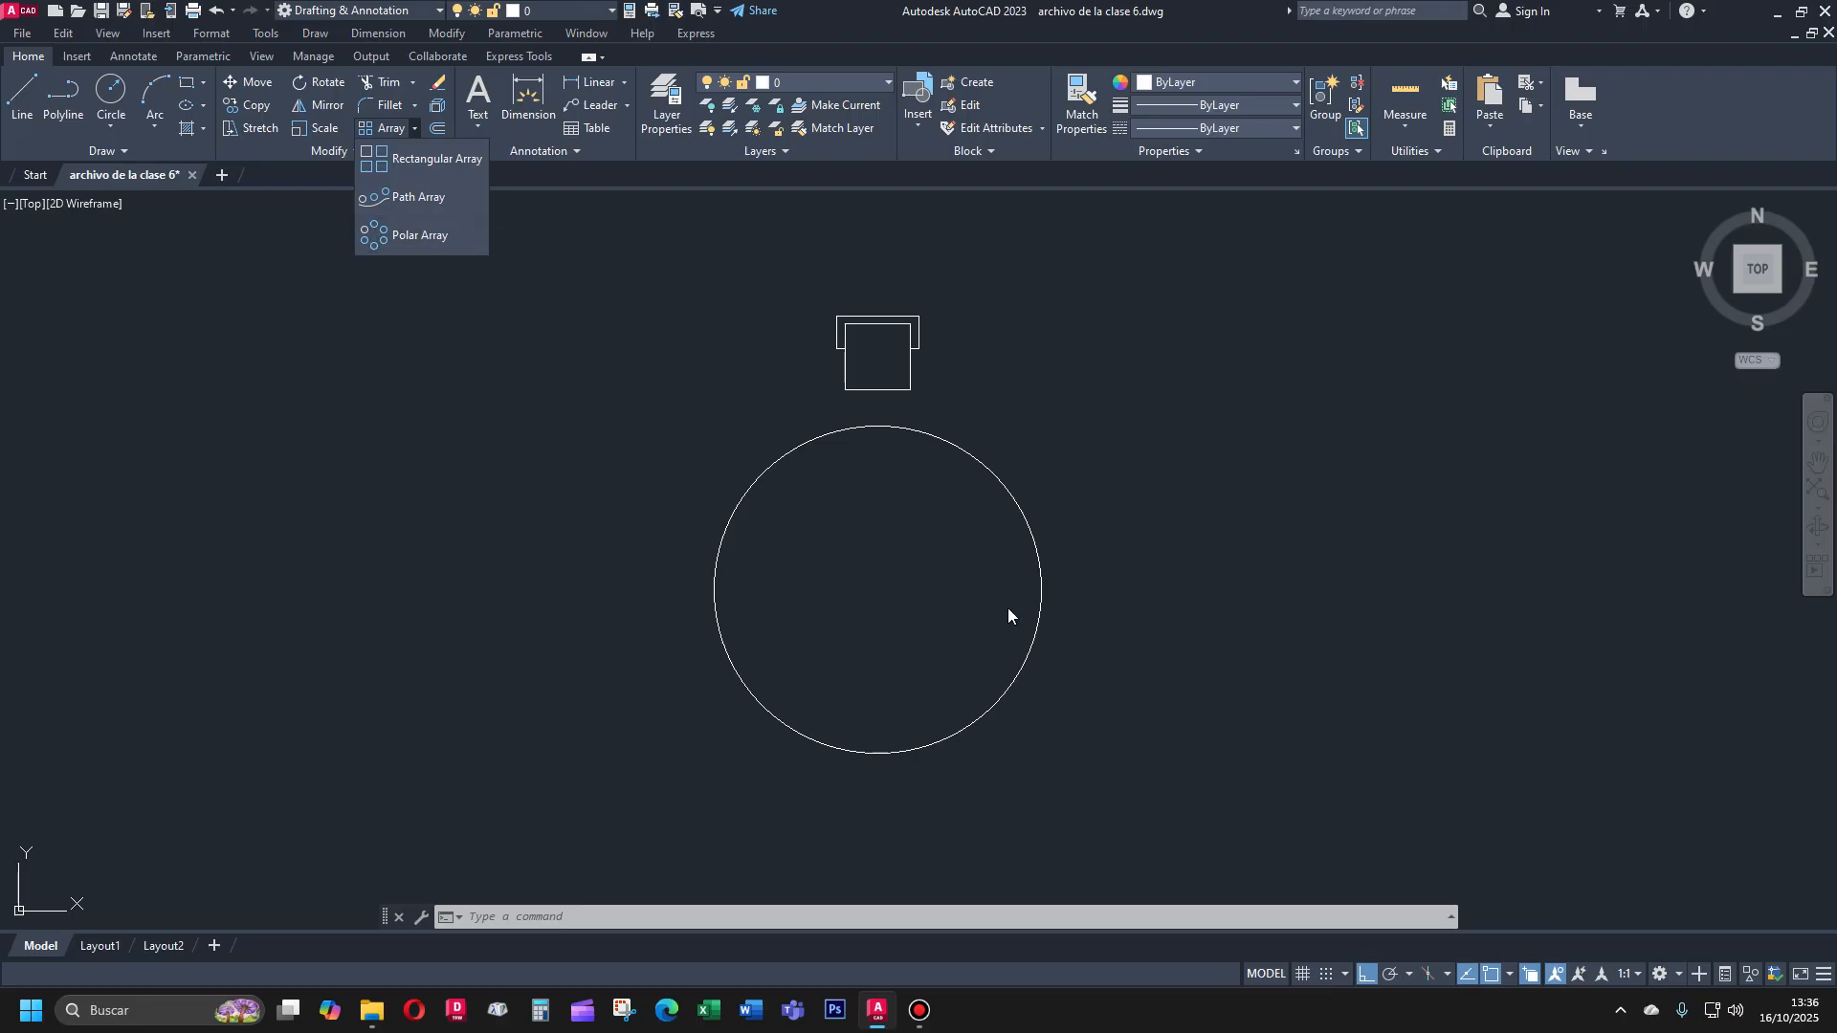
left_click(1049, 798)
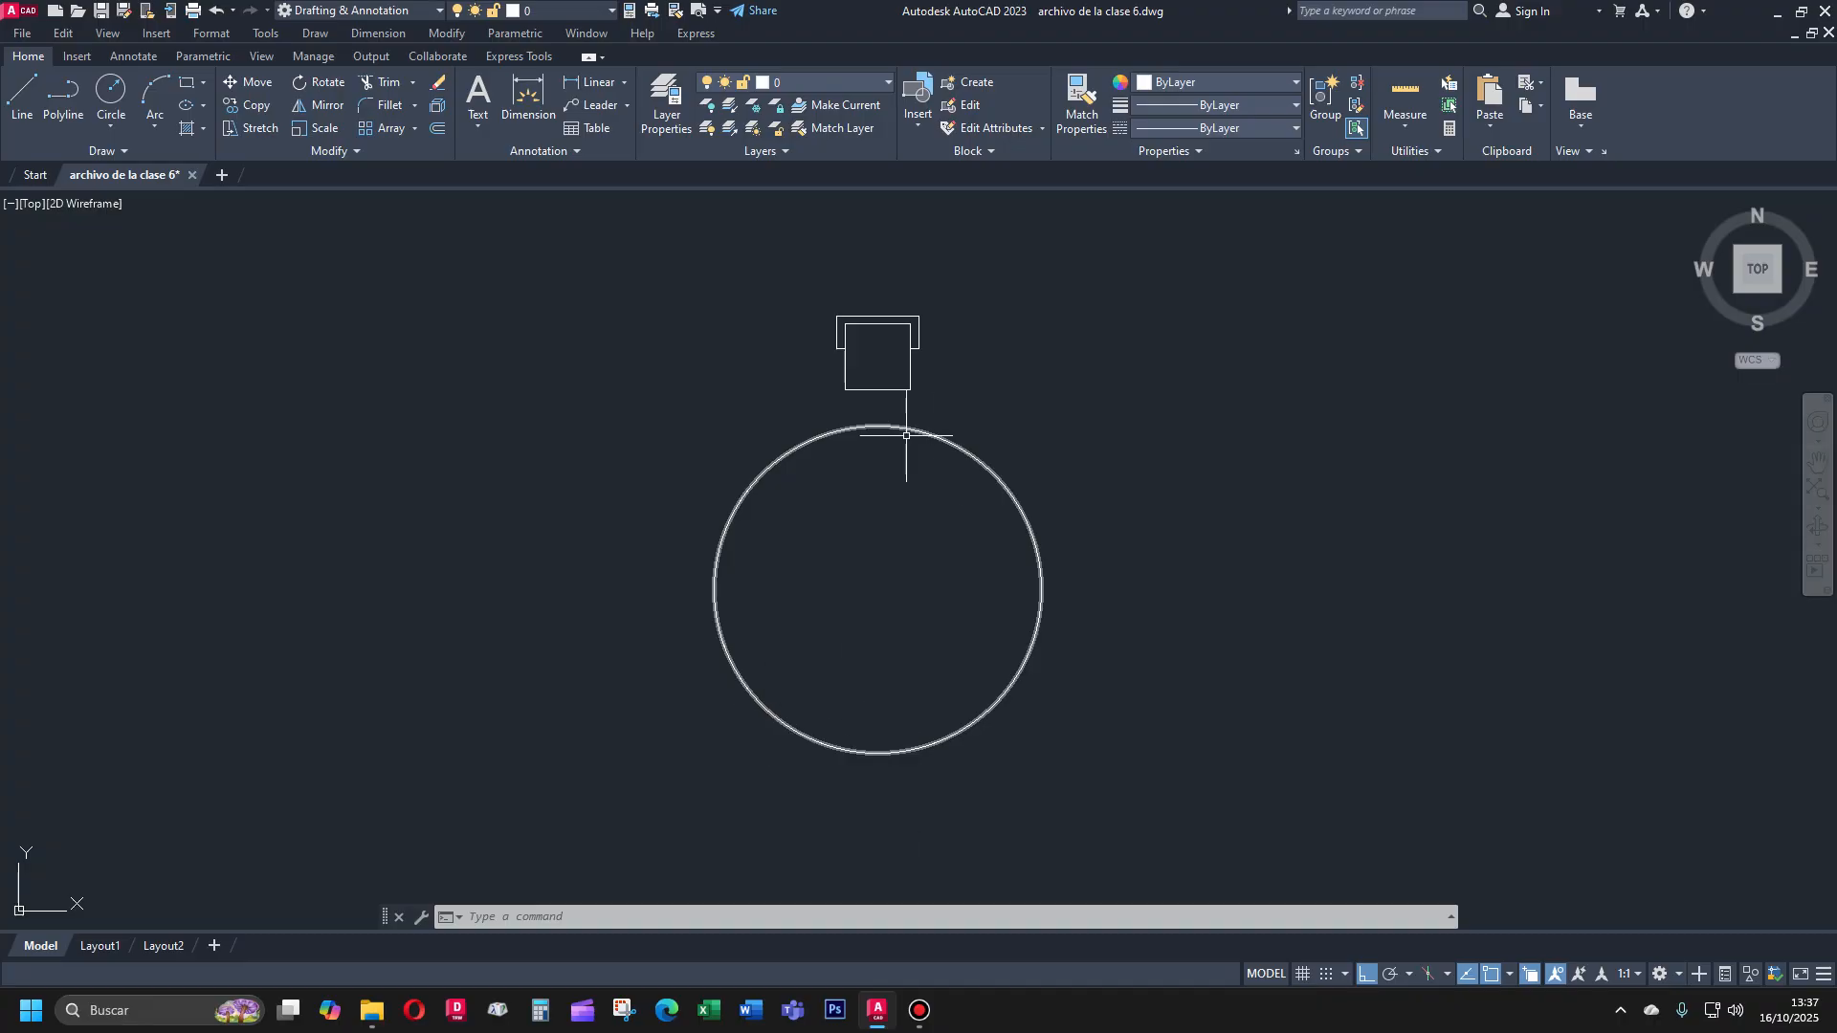
left_click(878, 427)
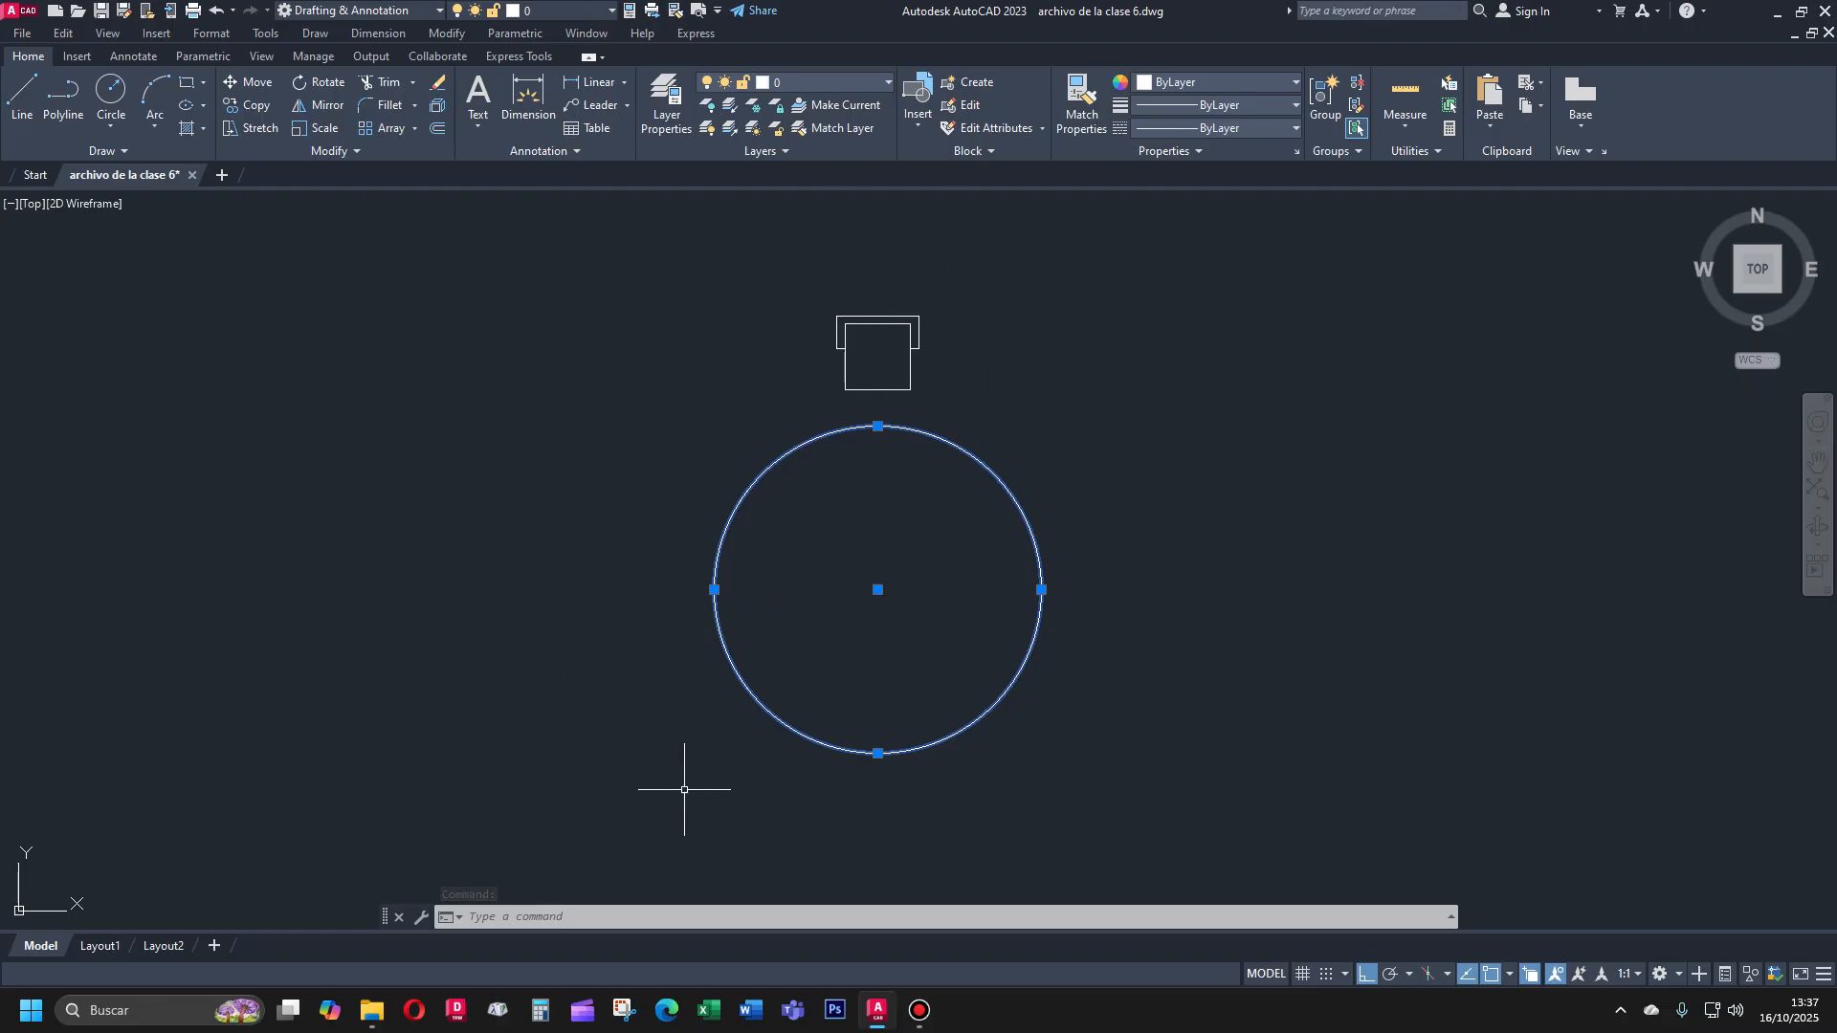
key("Escape")
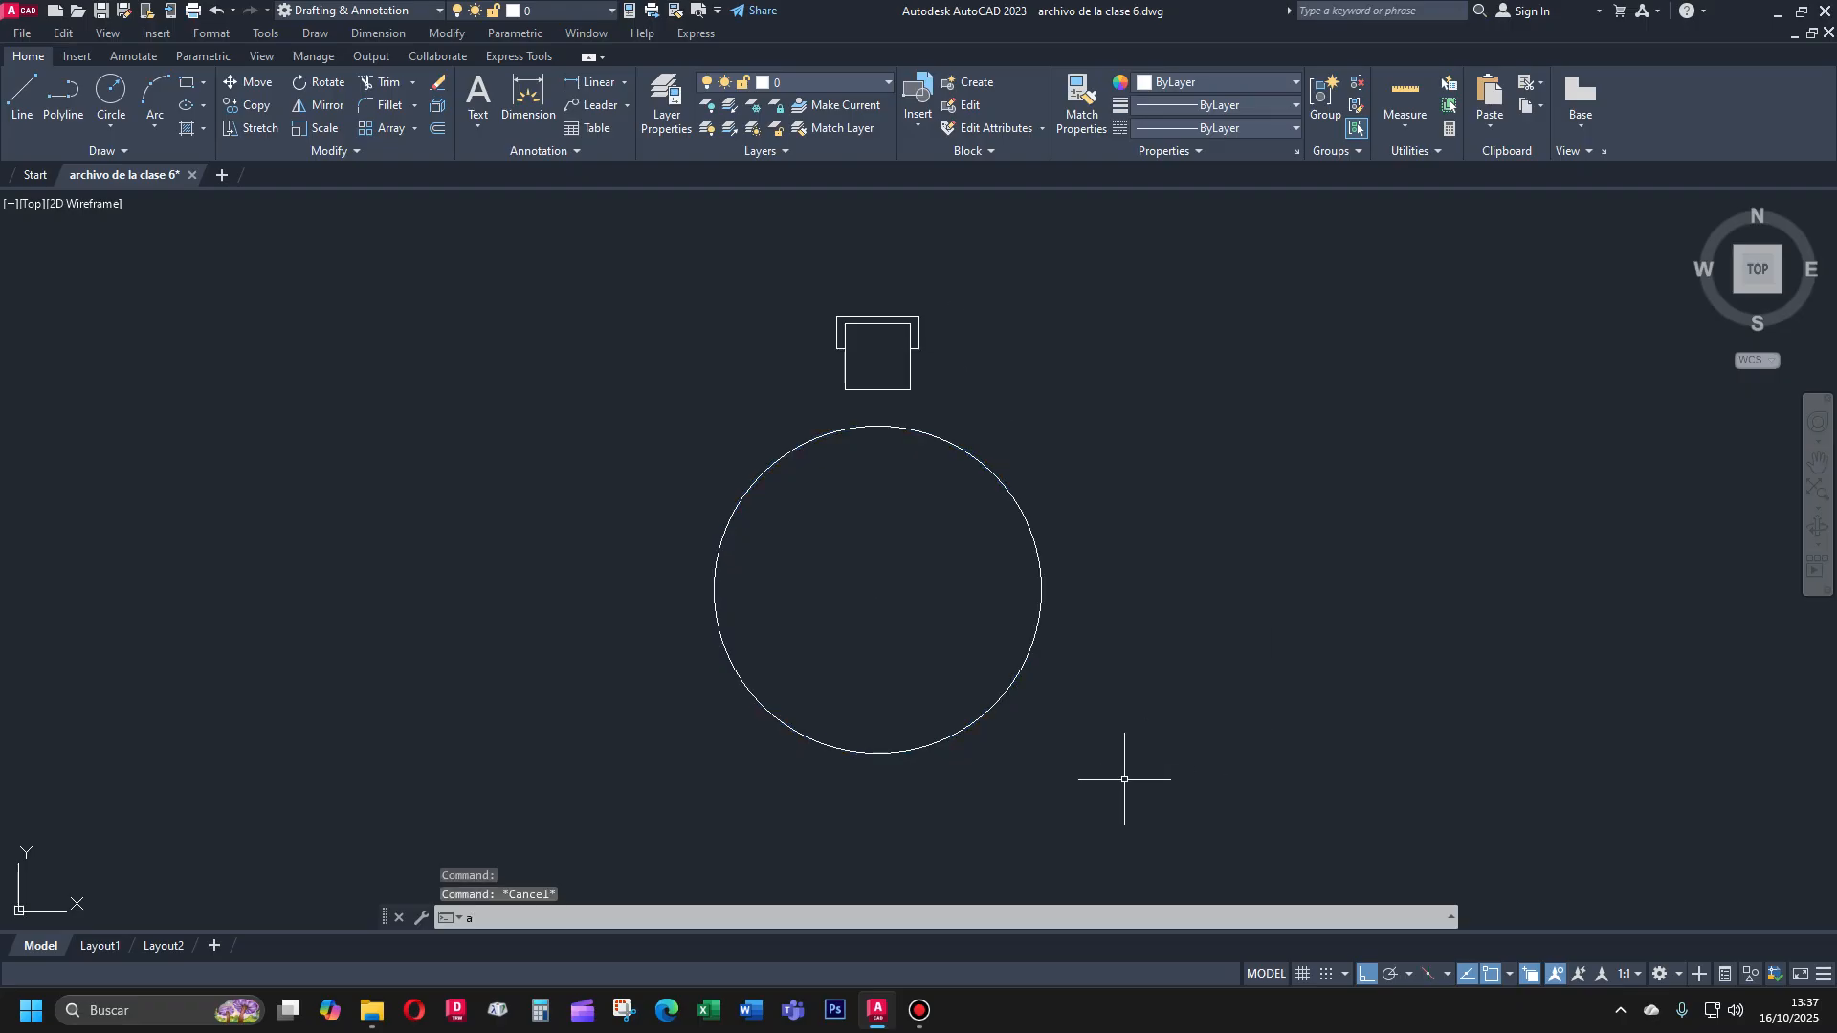
Create a polar array of the square and its trimmed outer outline around the circle's center
type("AR")
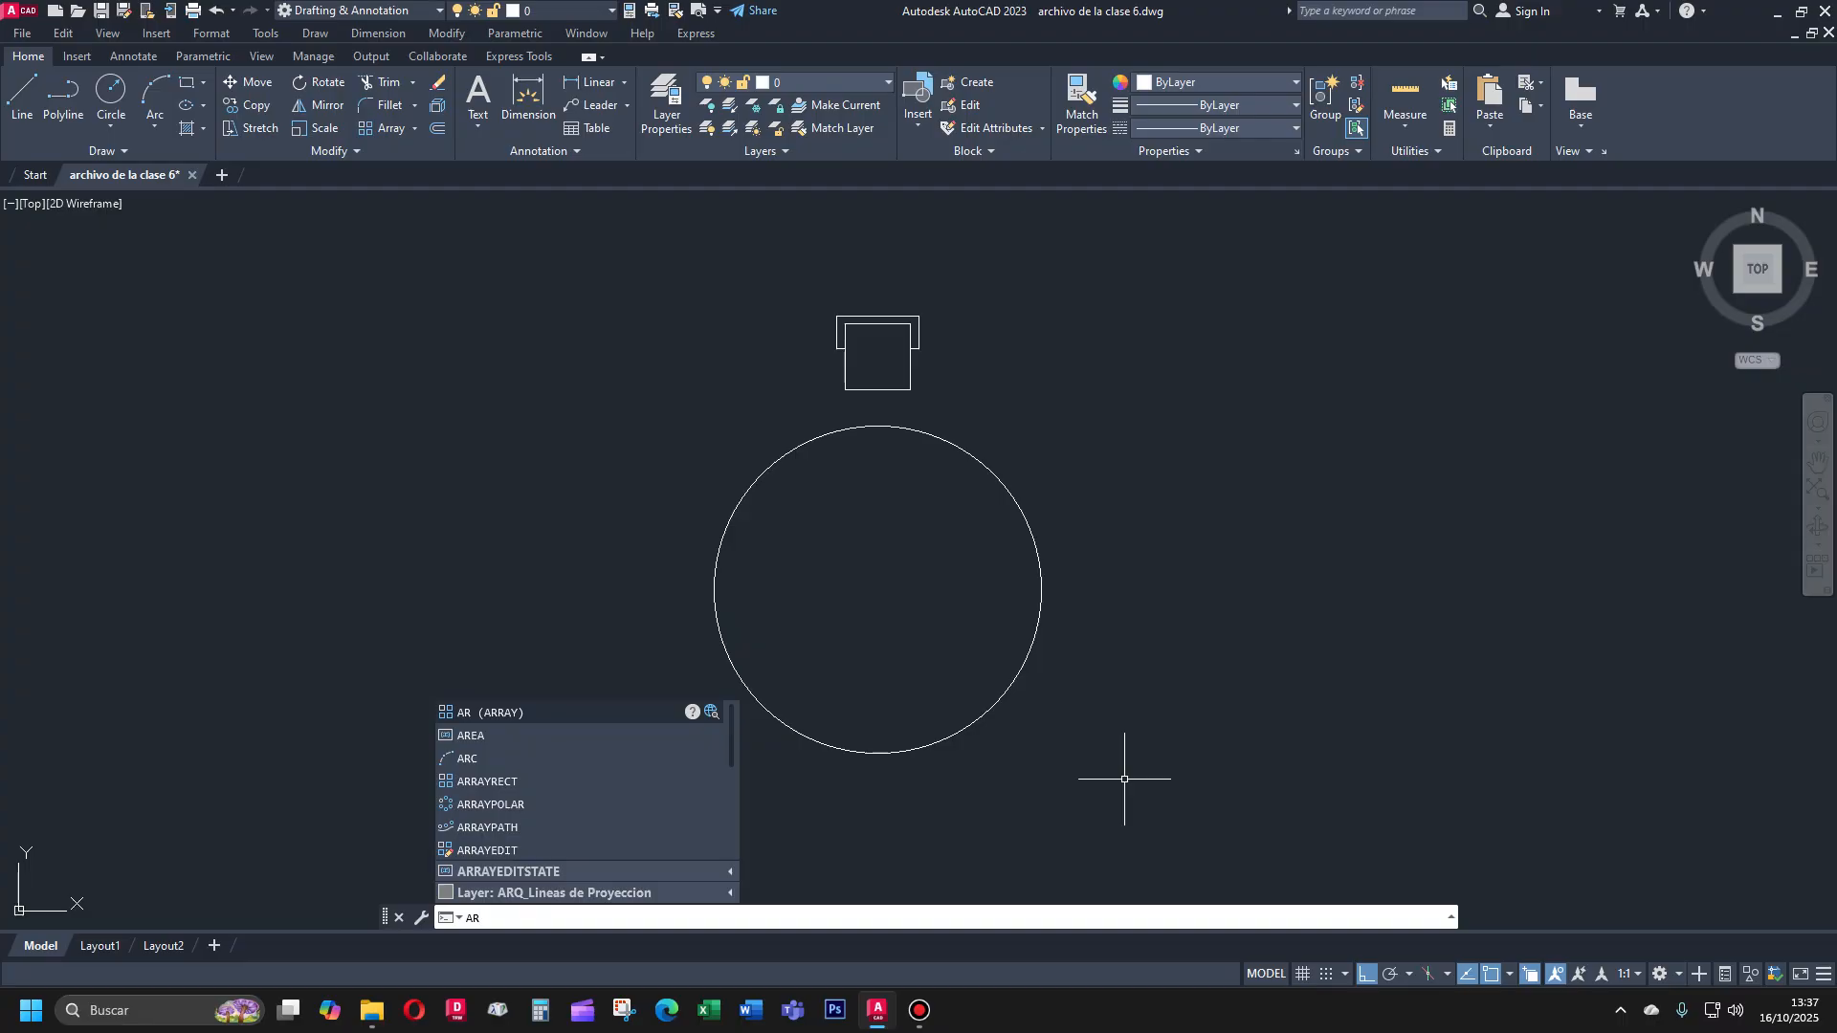
key("Return")
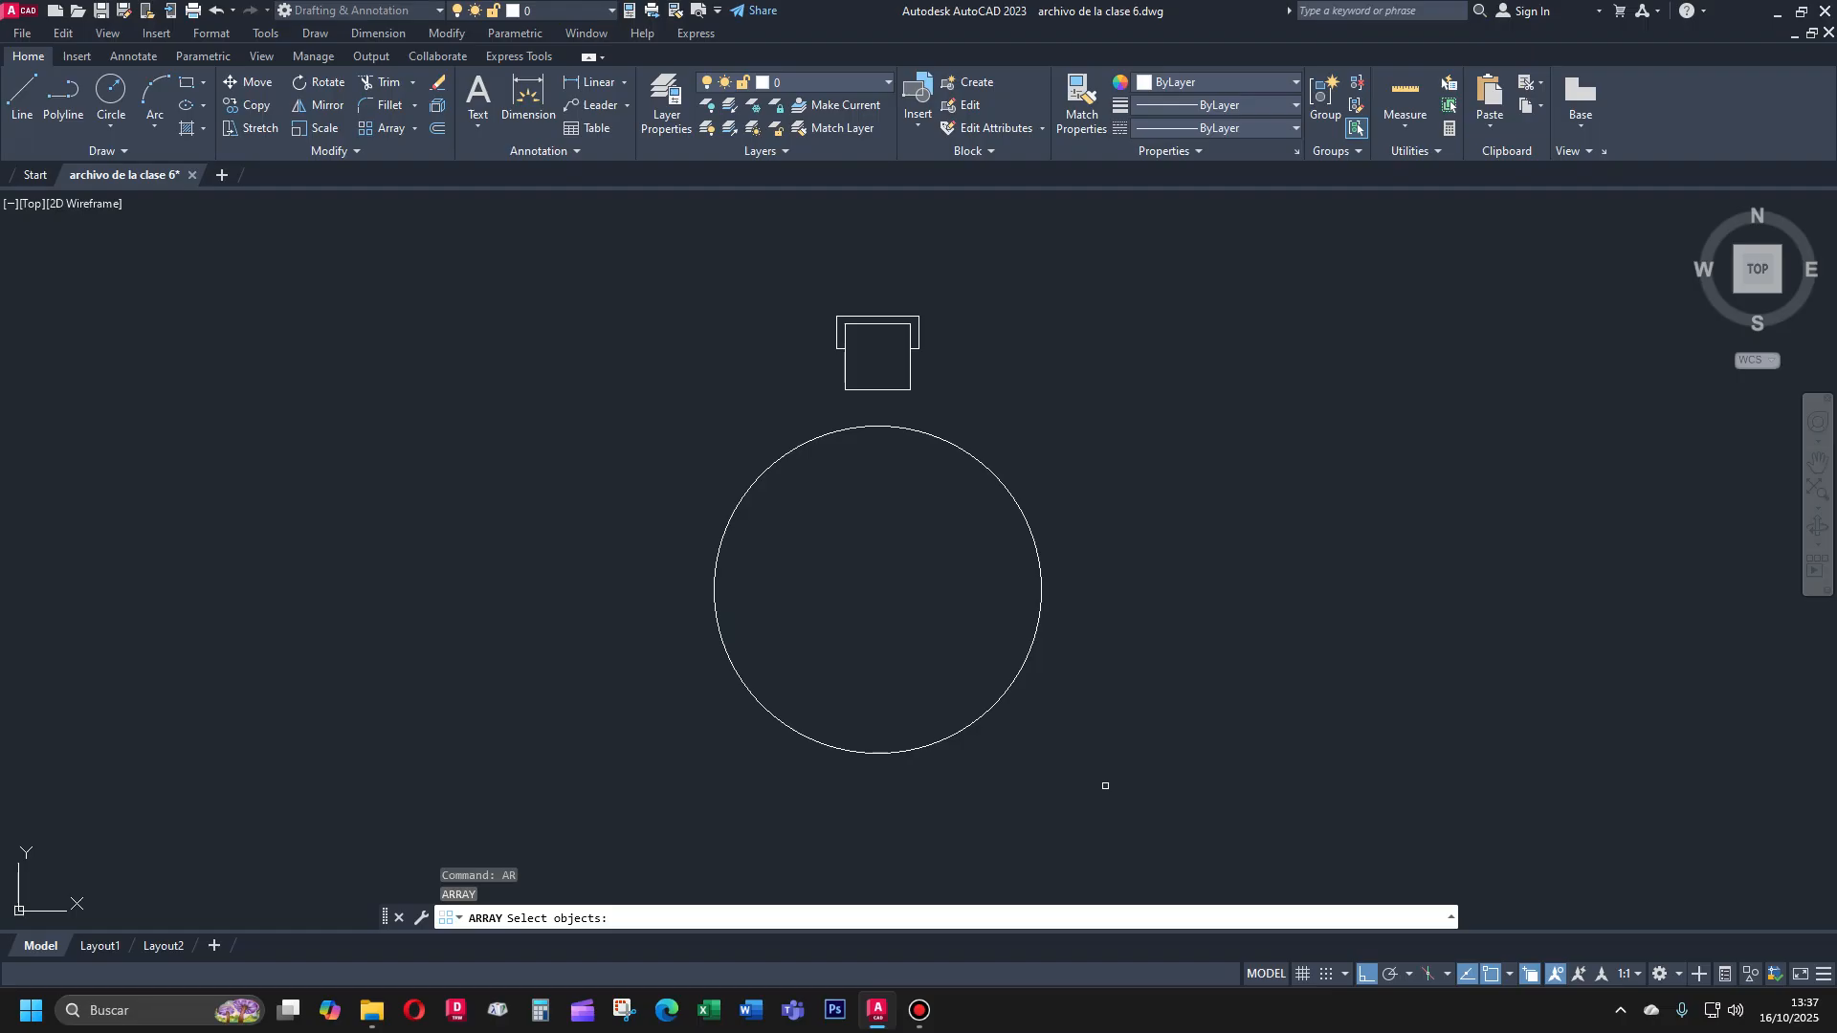
left_click(526, 923)
left_click(964, 304)
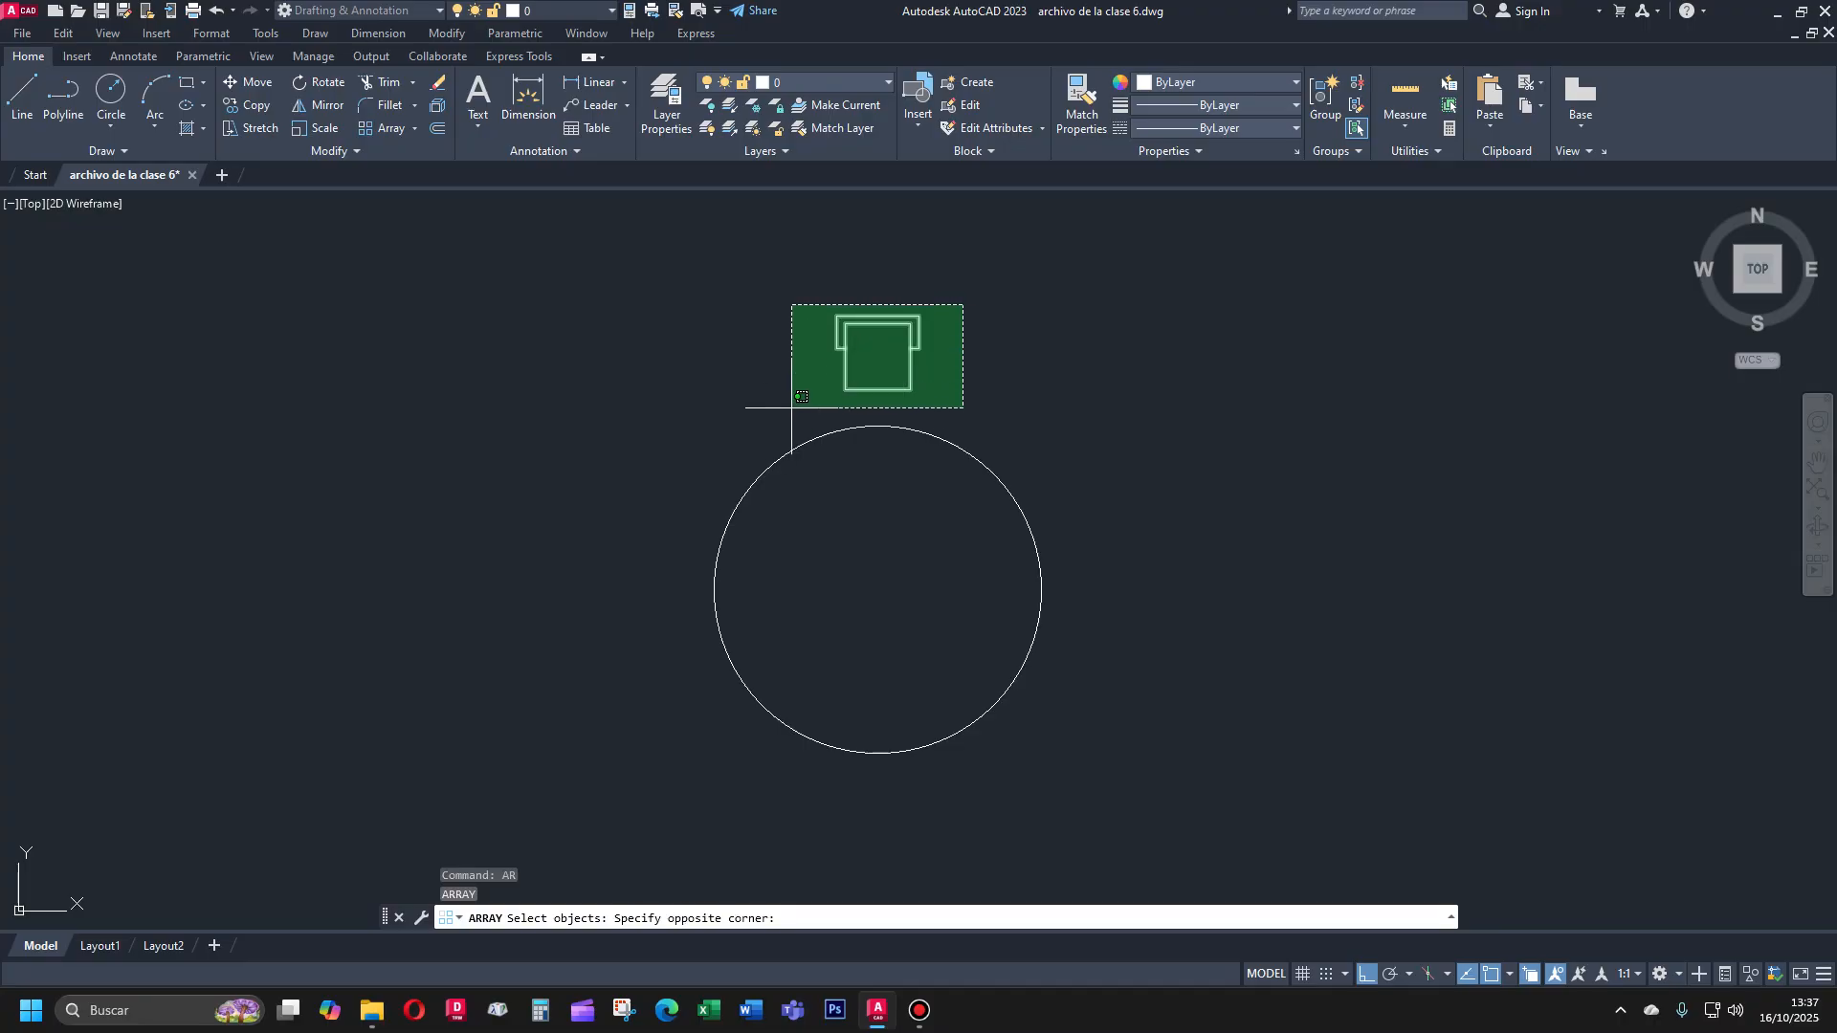
left_click(789, 410)
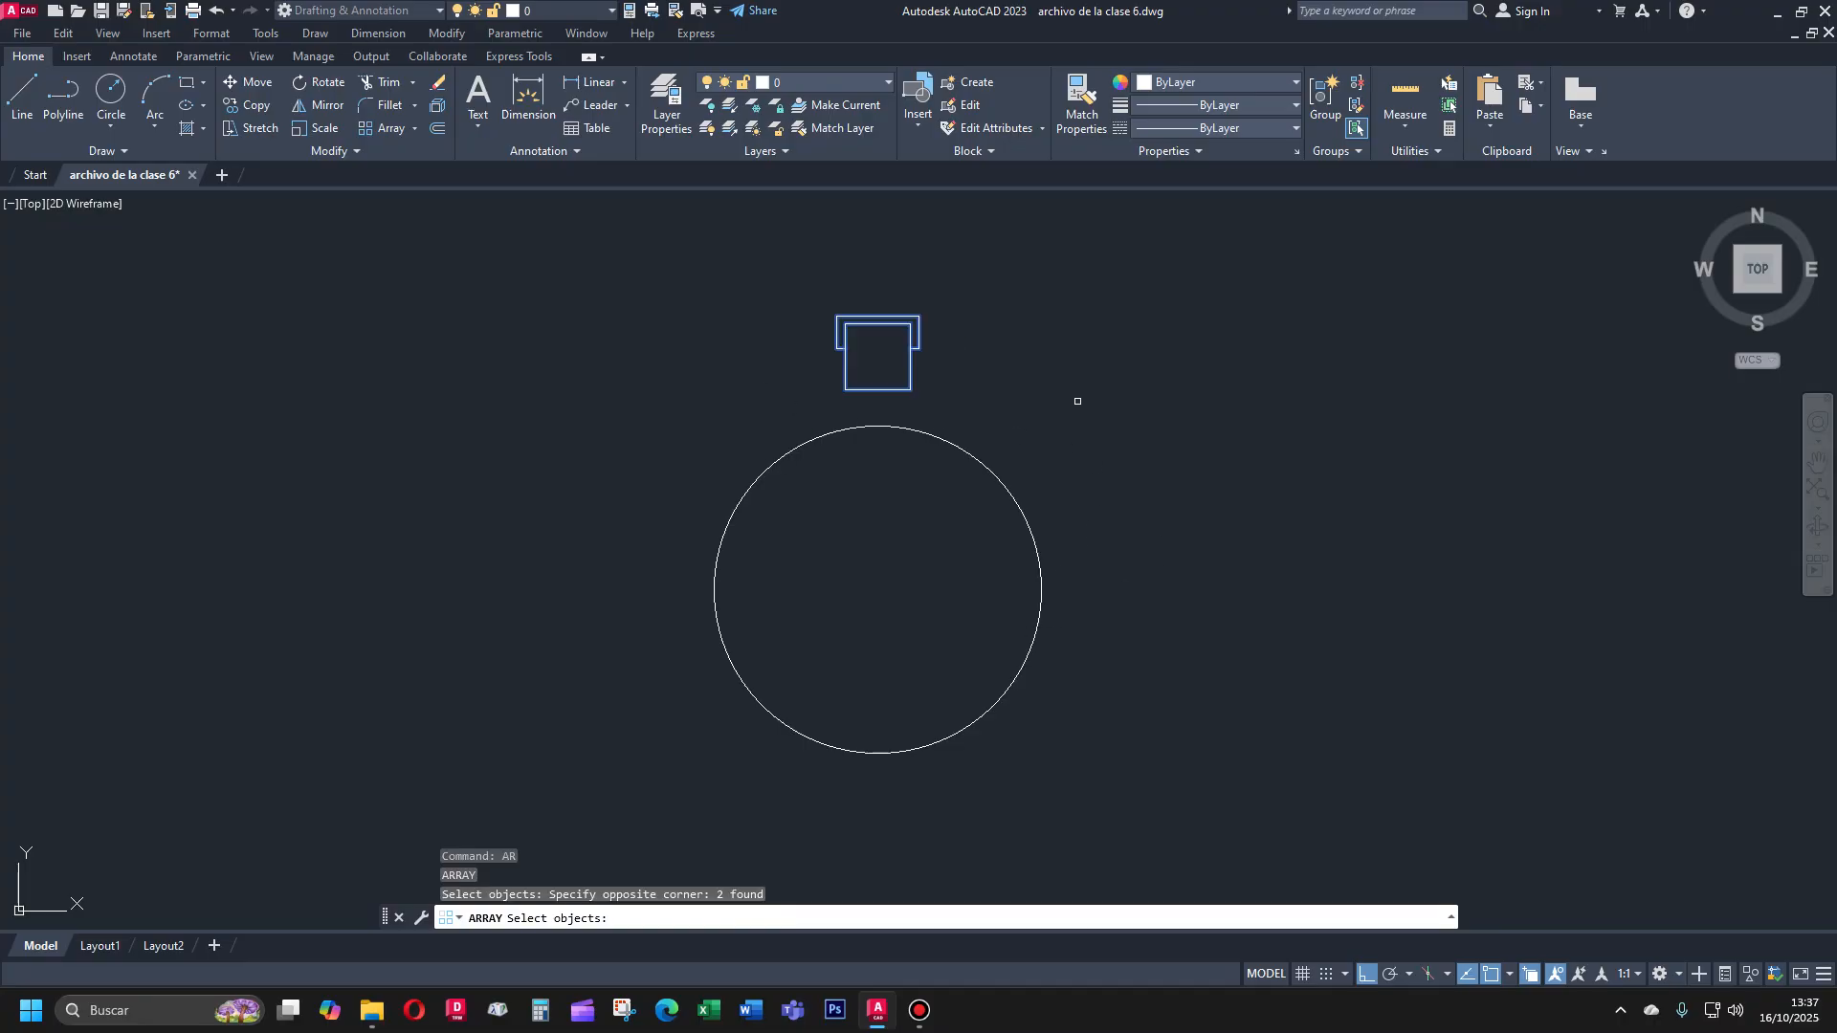
key("Return")
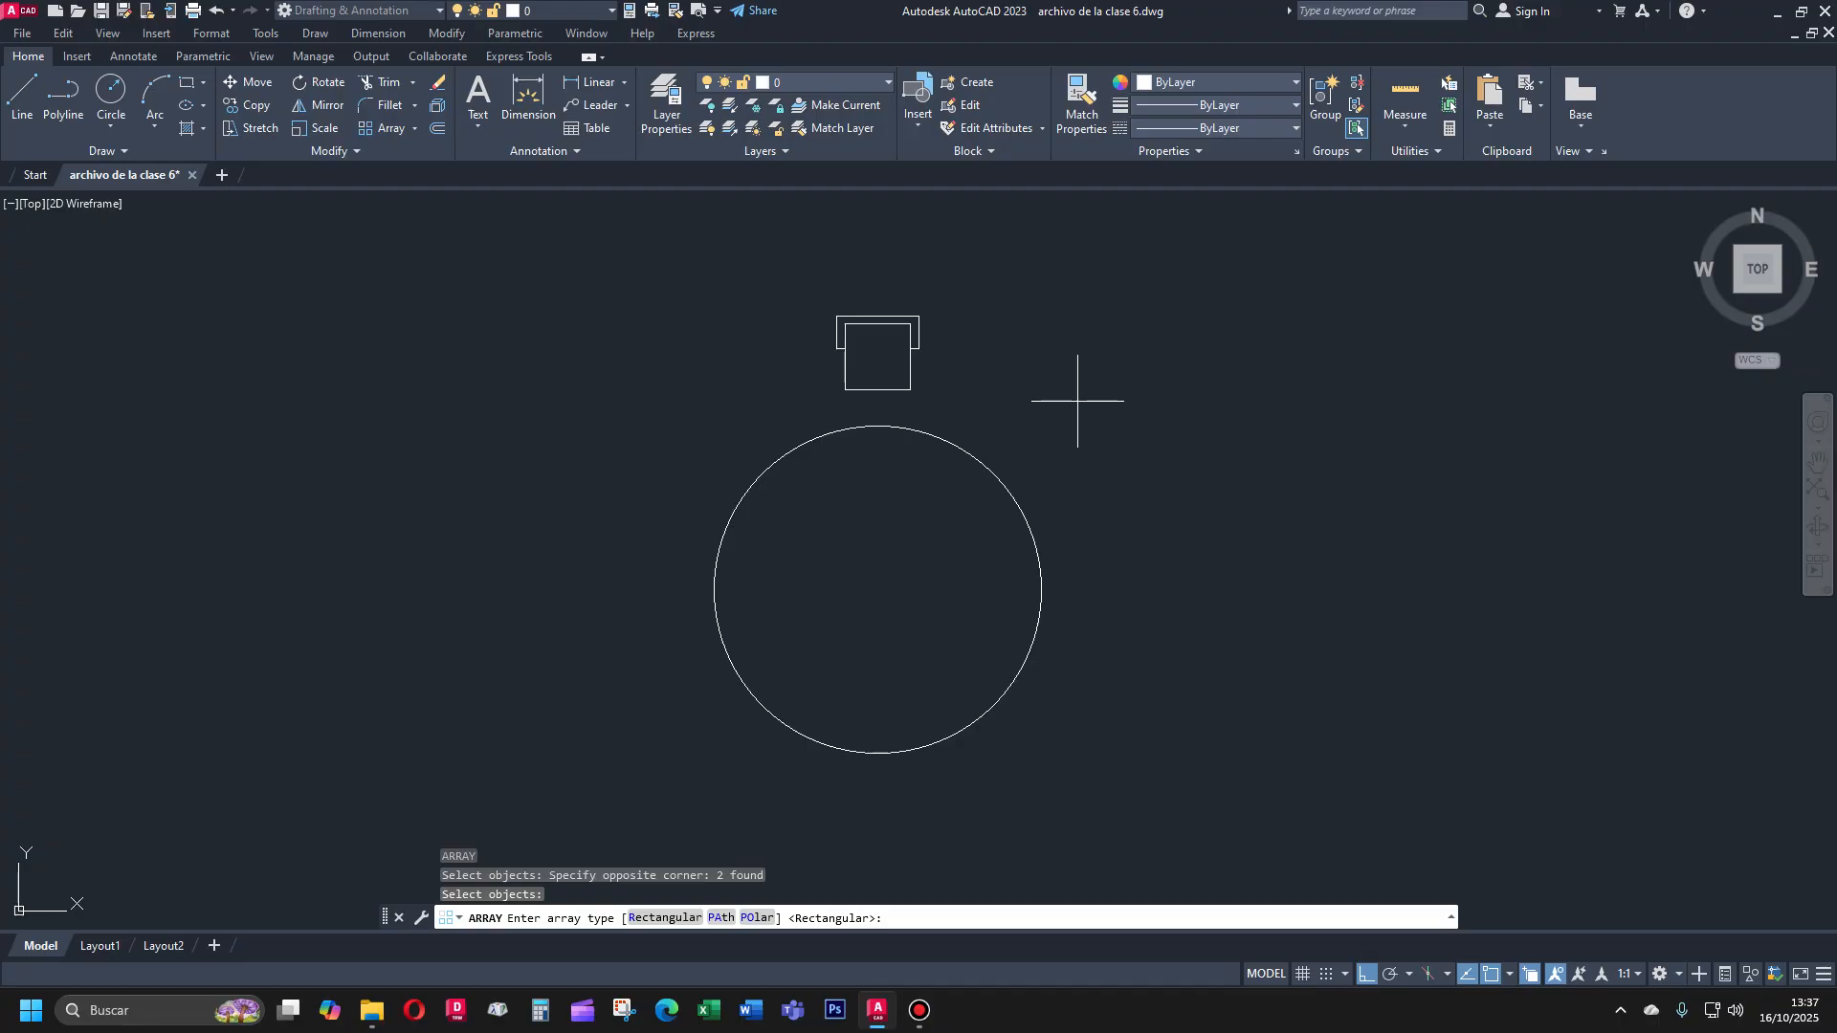
left_click(505, 918)
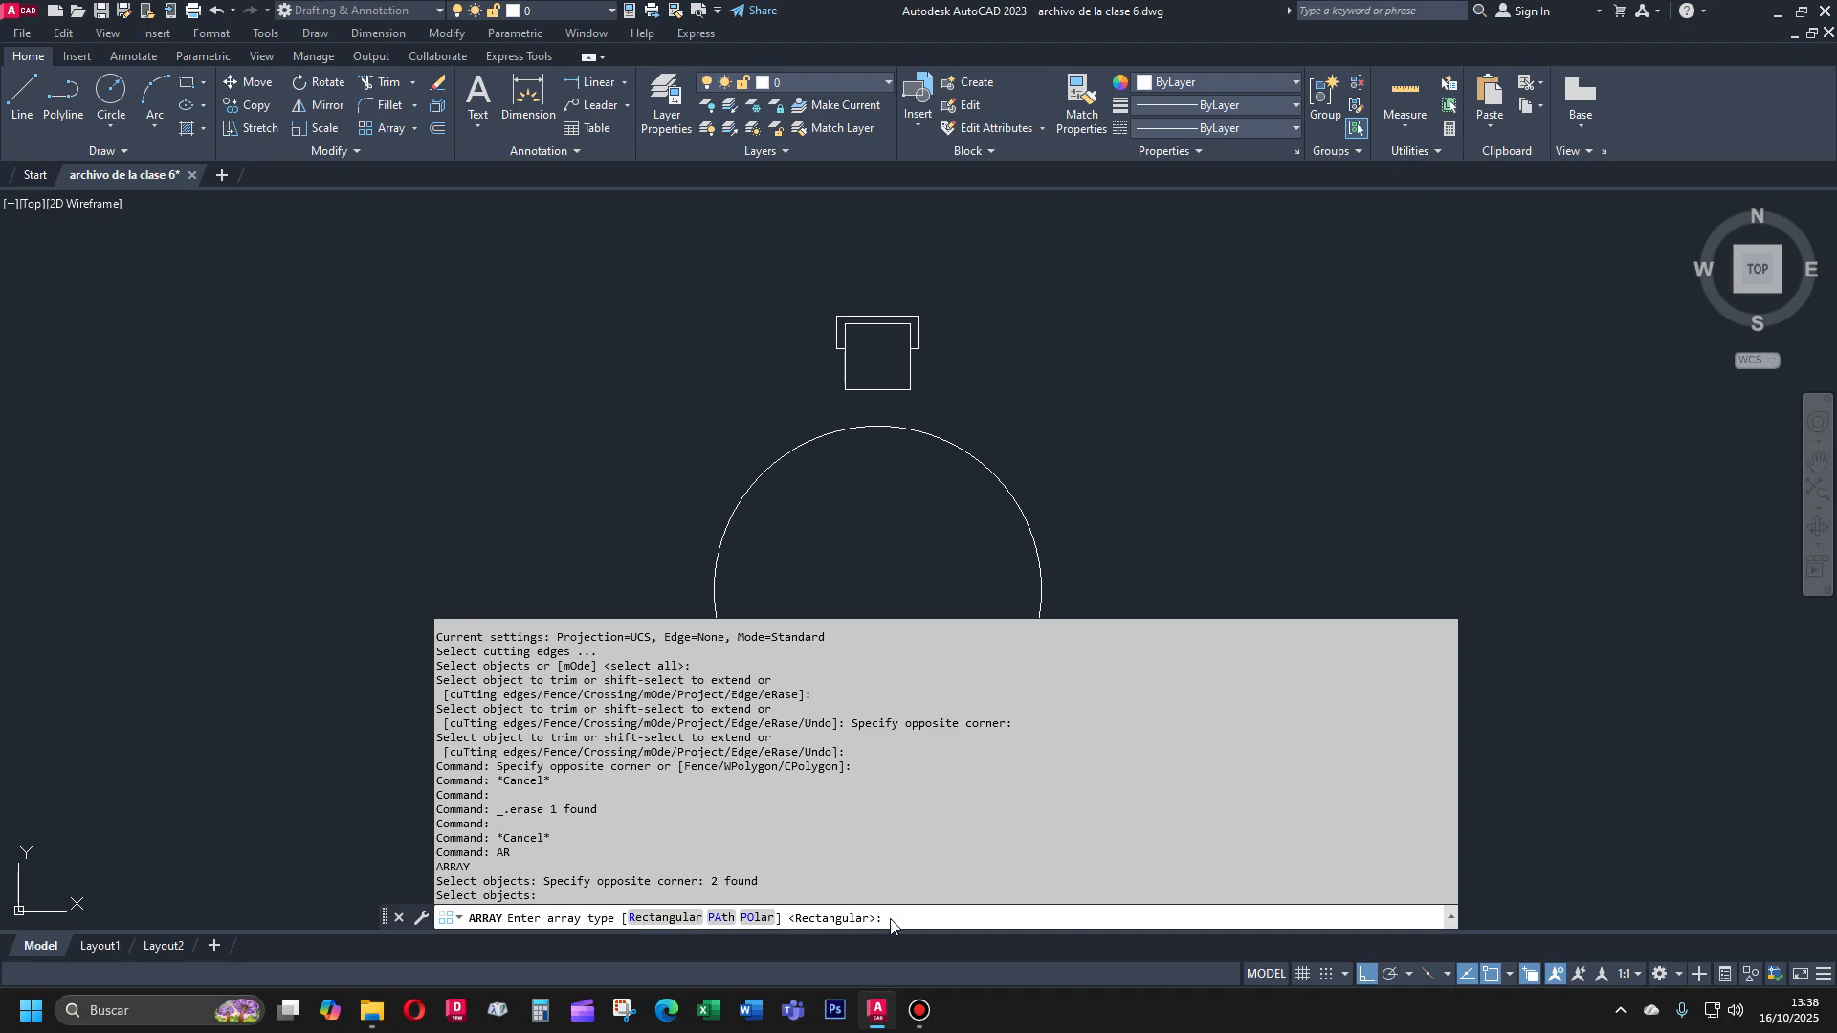
type("po")
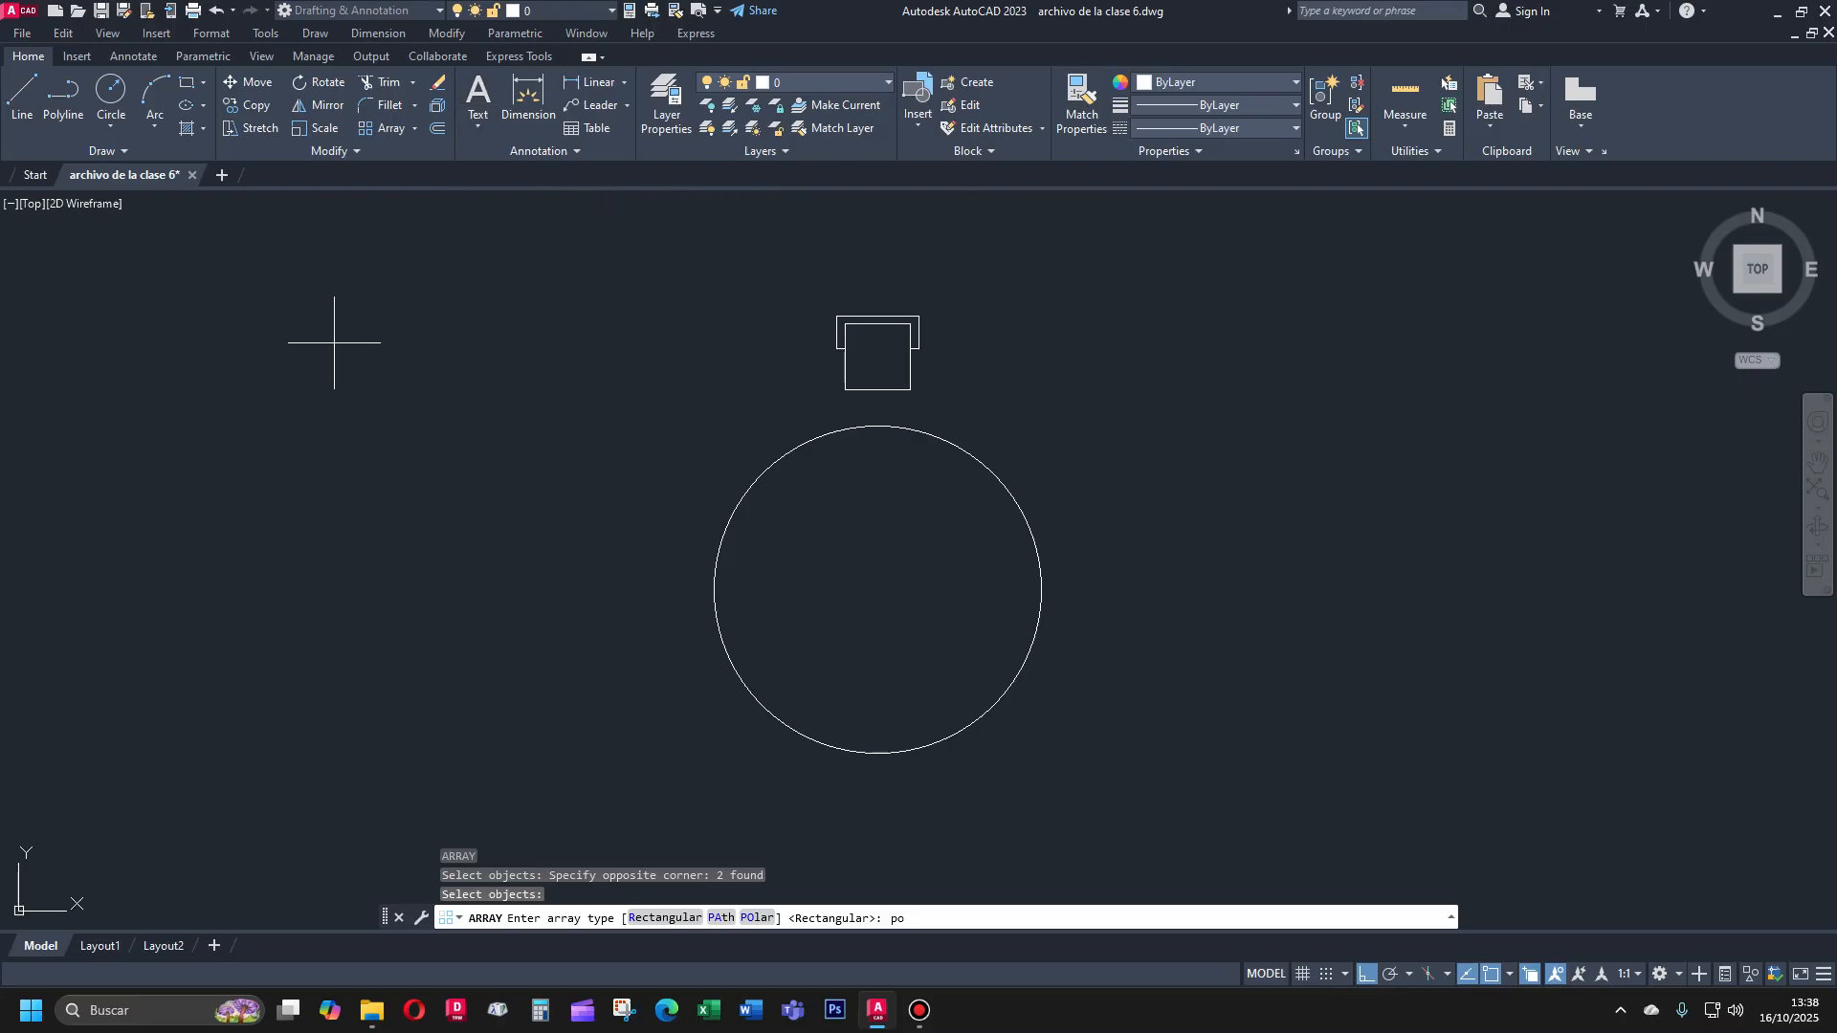
key("Return")
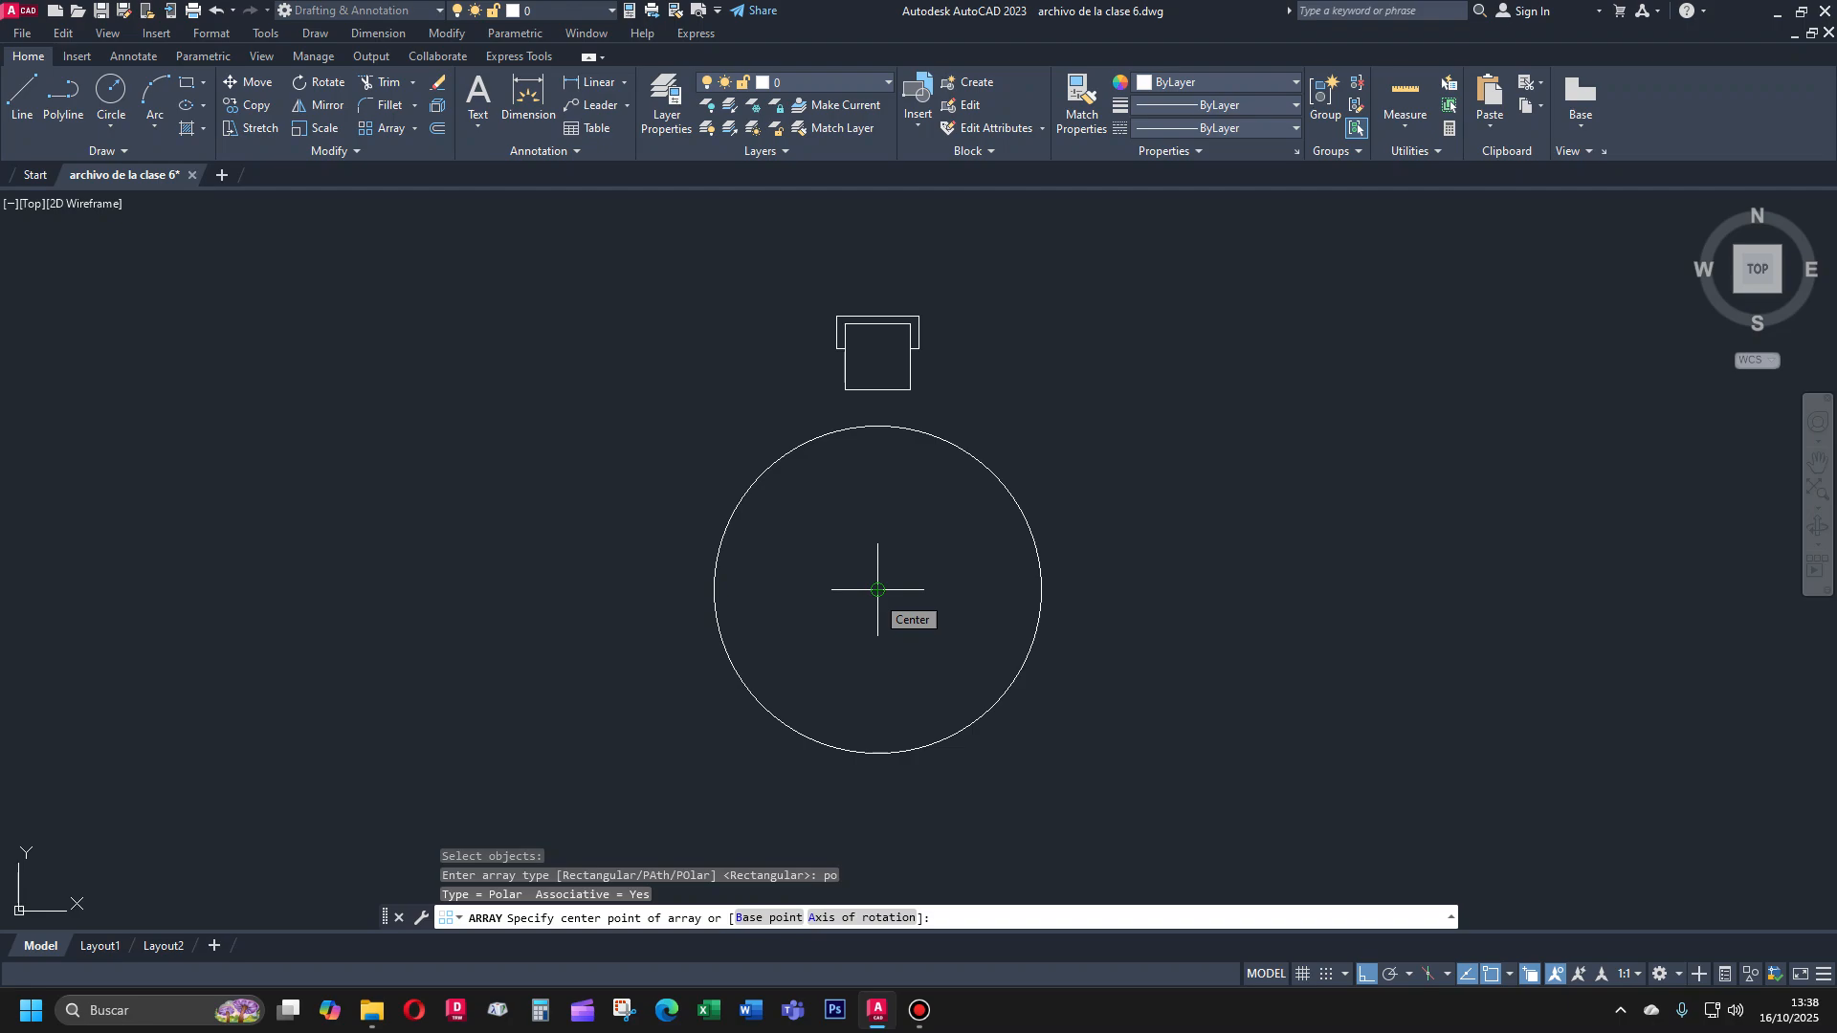
left_click(878, 590)
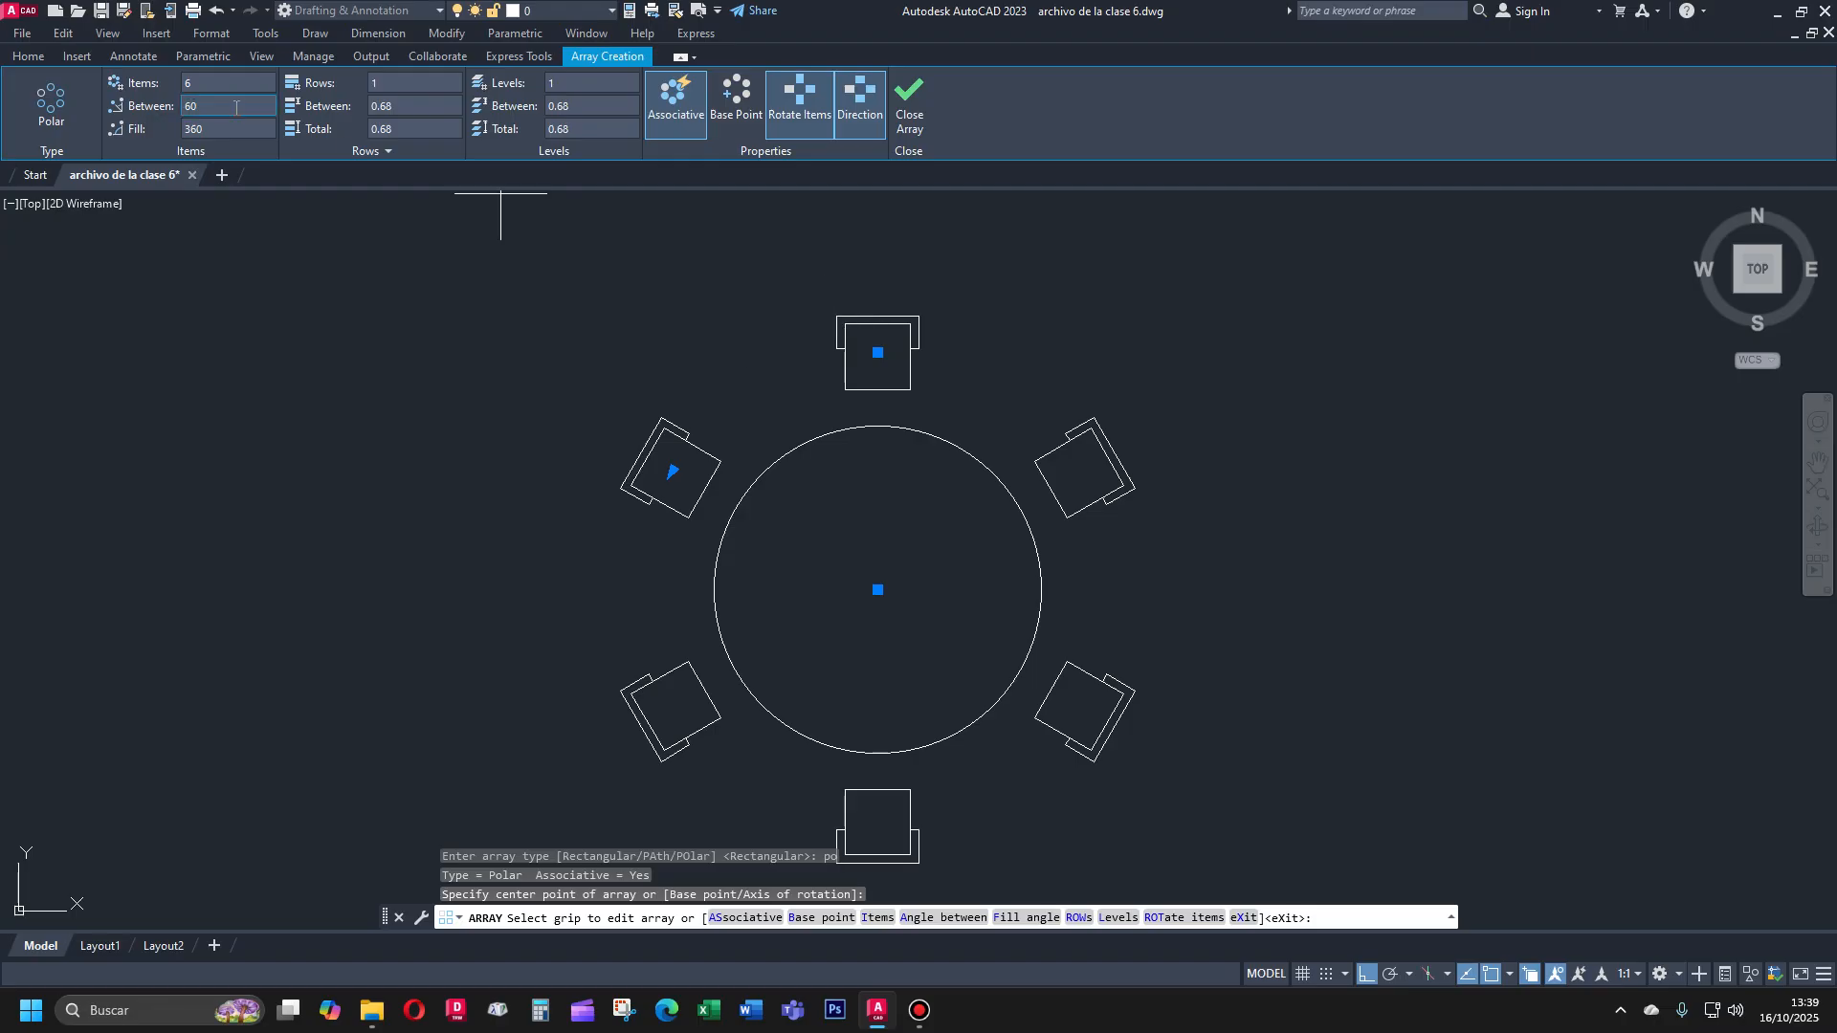
Set the polar array's item count to 7
left_click_drag(213, 83, 171, 79)
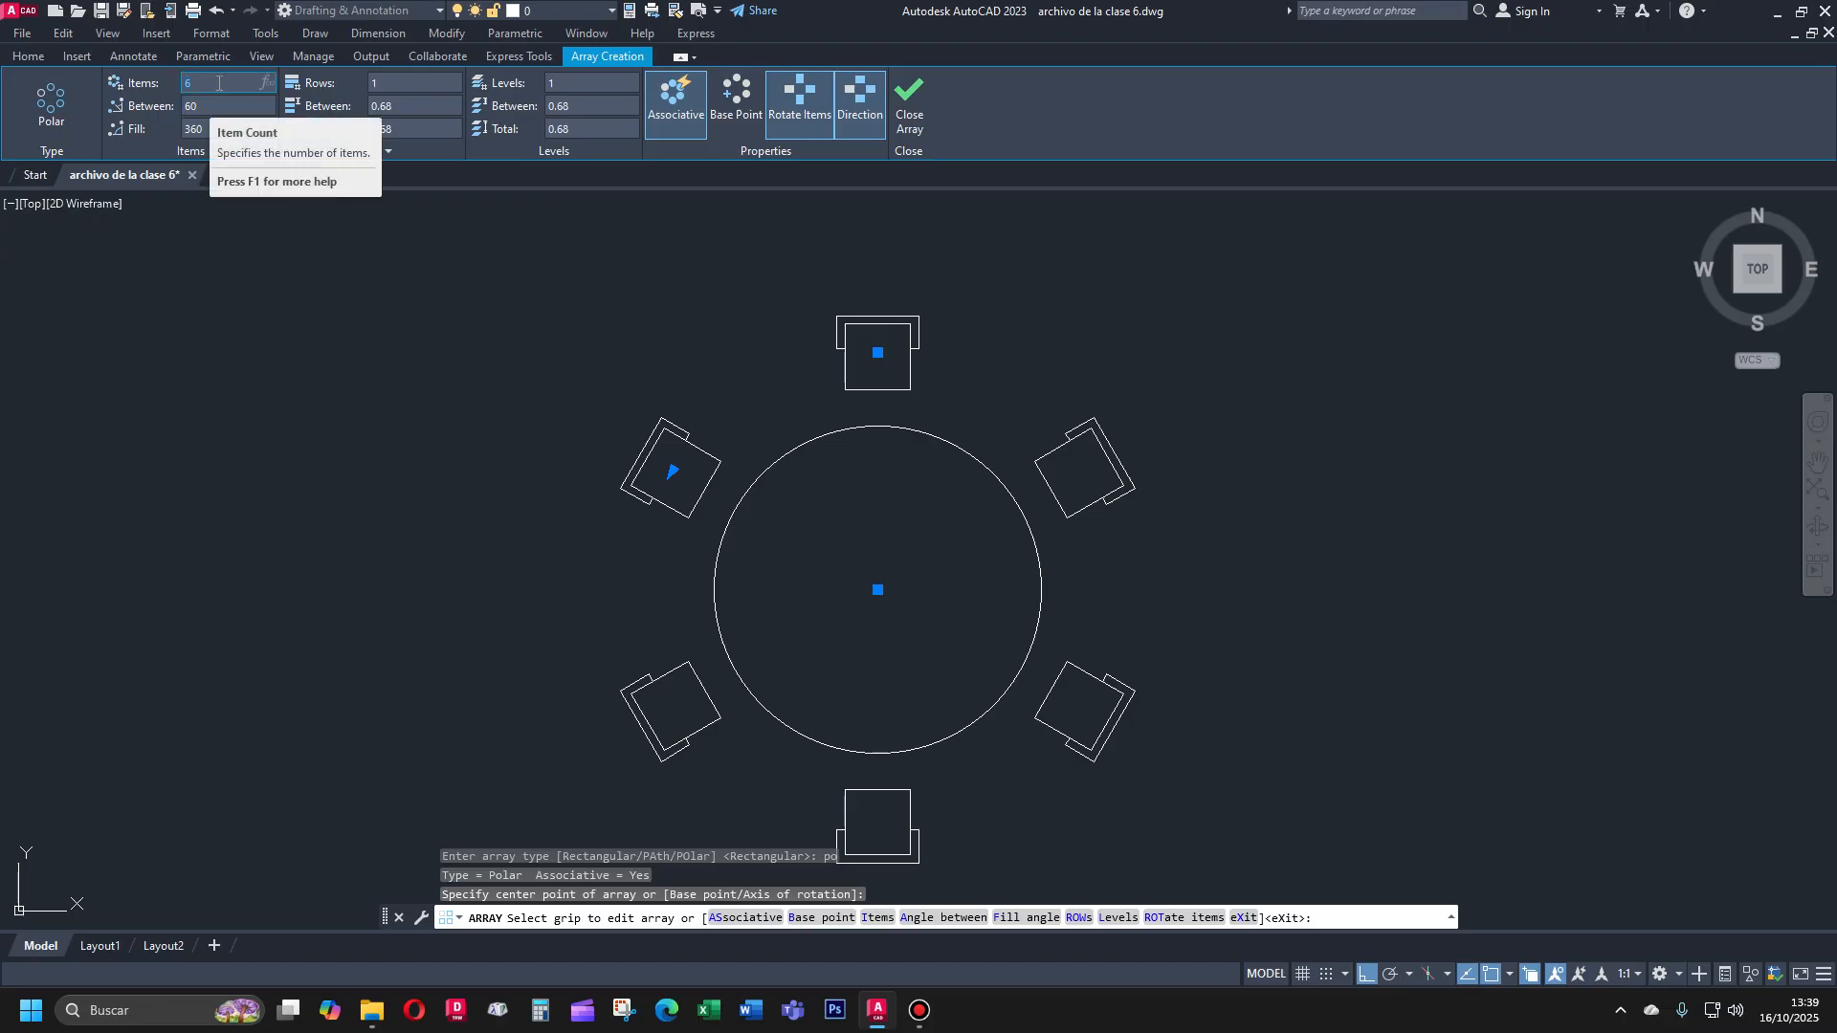
type("7")
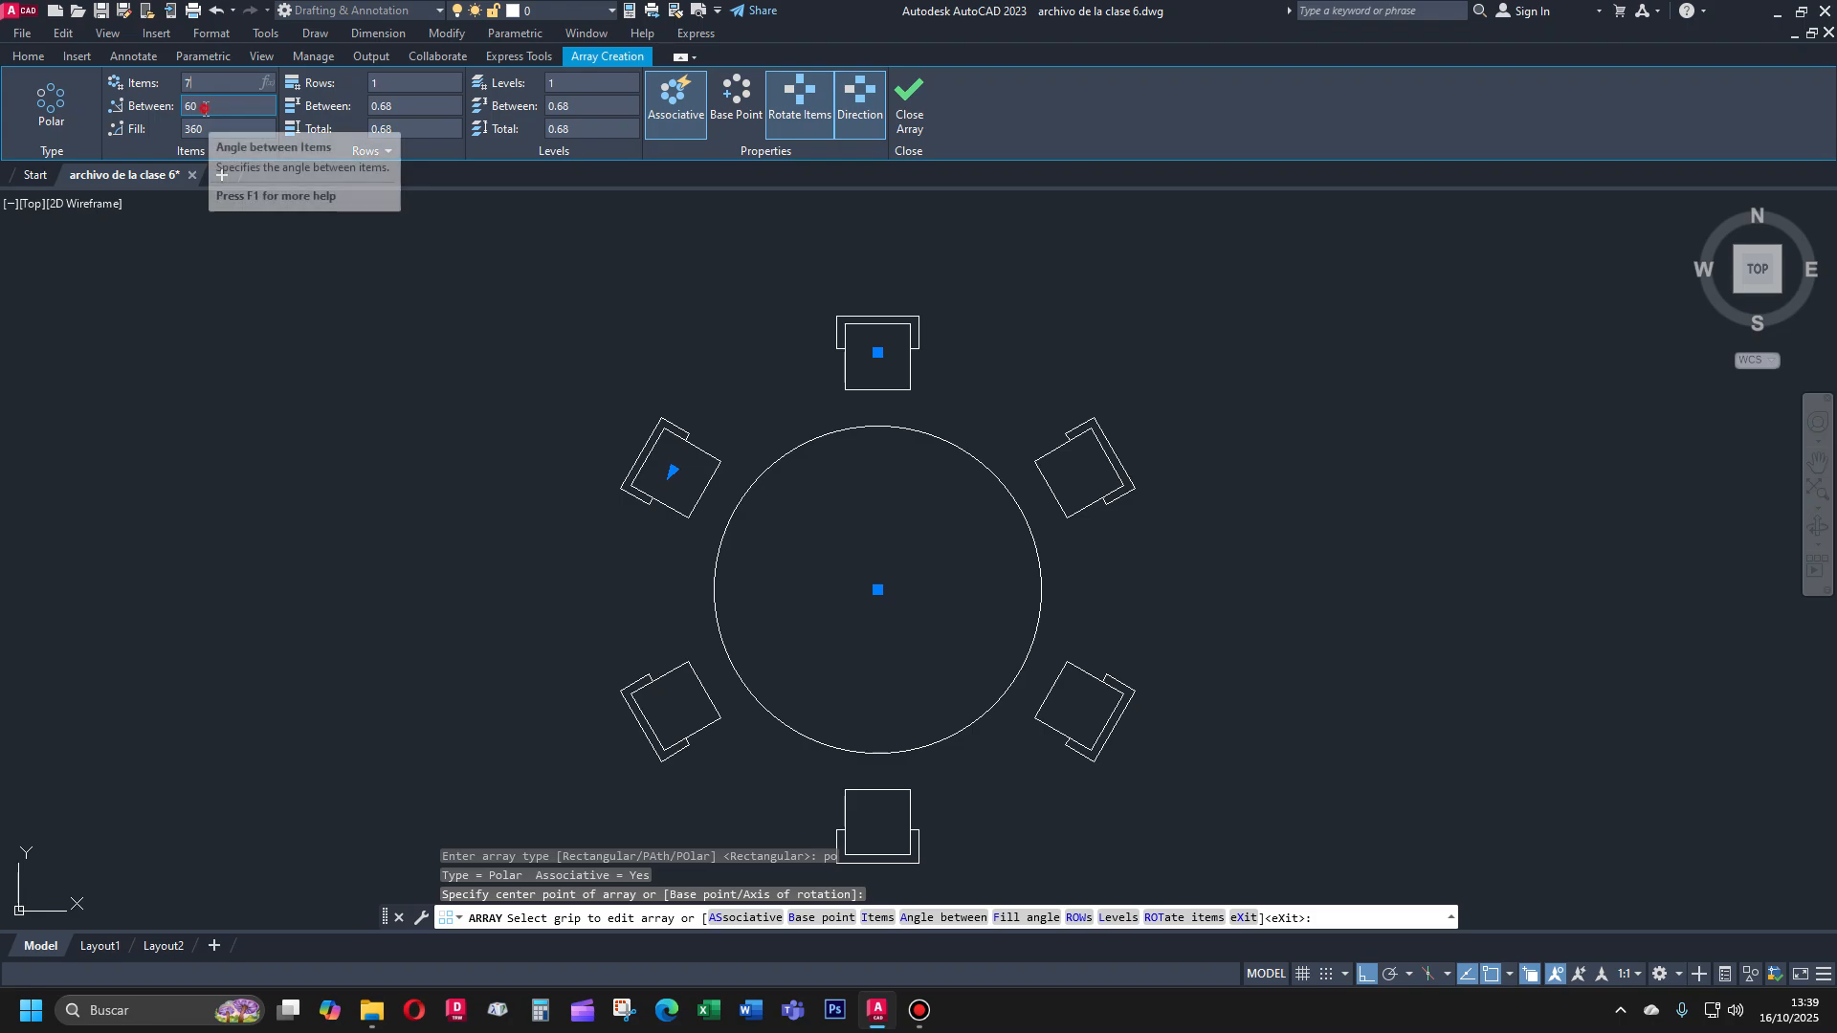
key("Return")
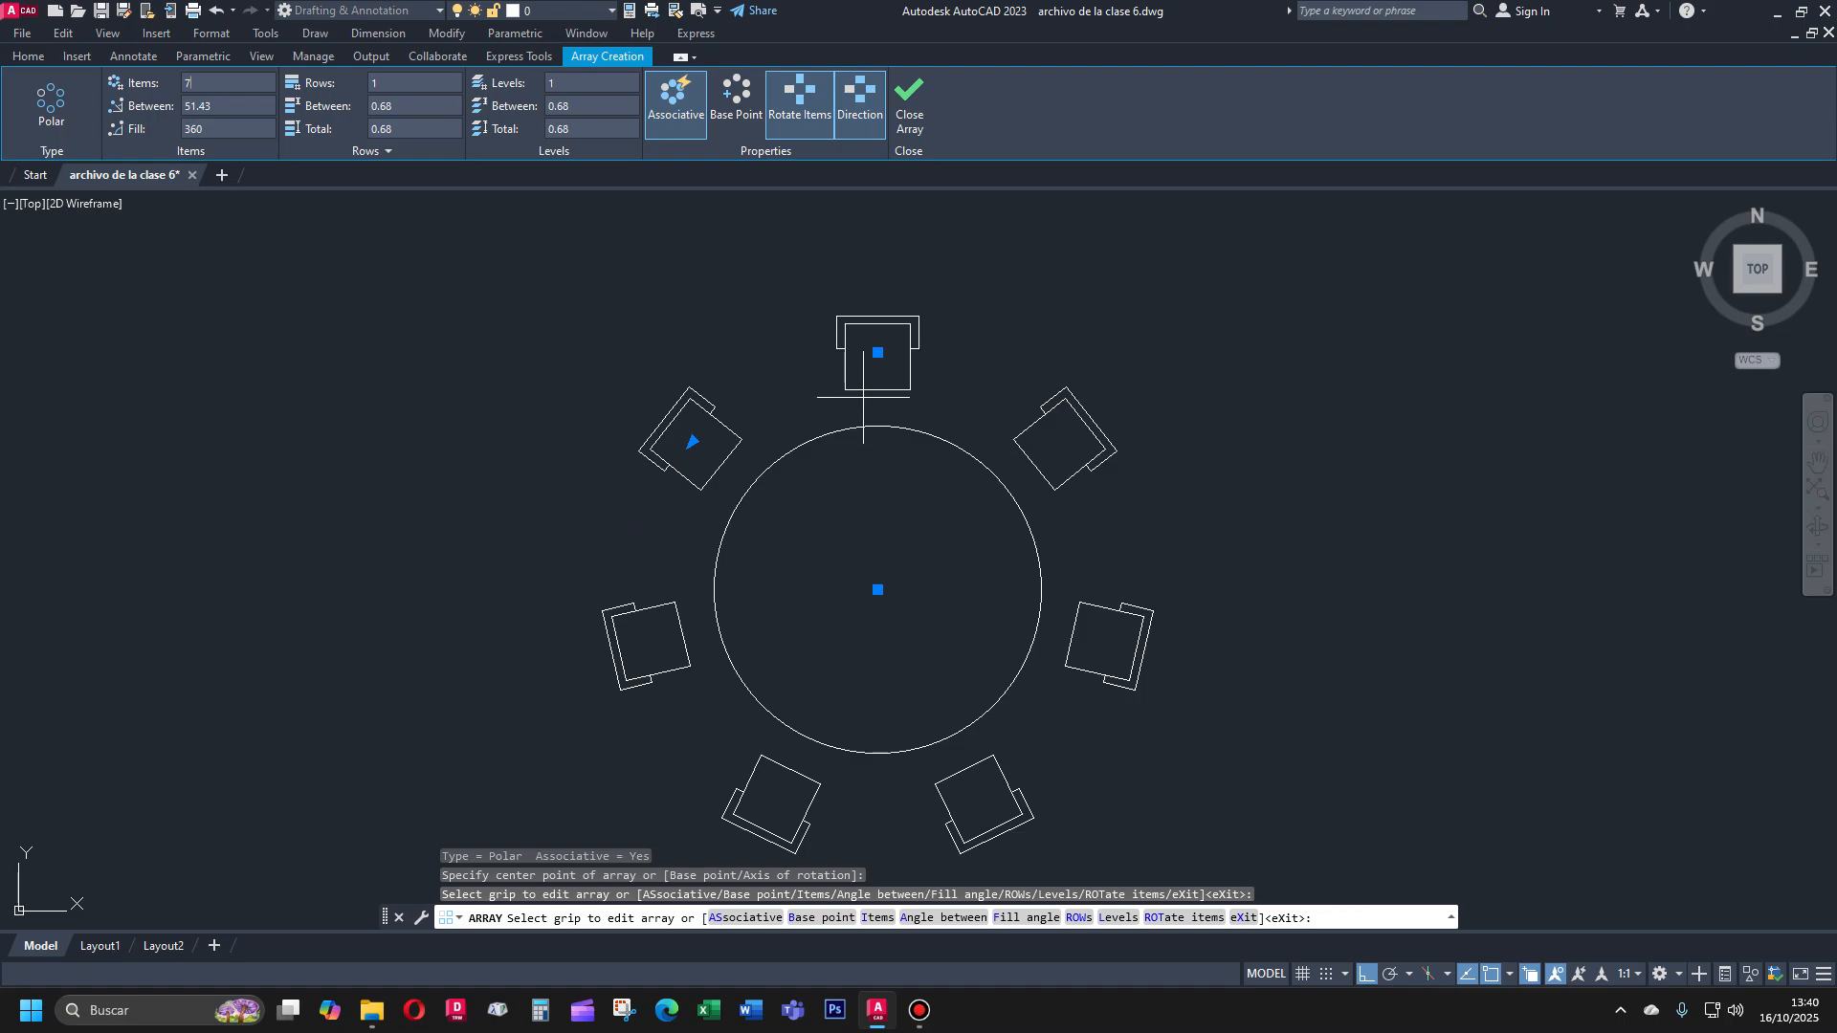
Try a fill angle of 180 degrees for the polar array, and set it back to 360 degrees
left_click(192, 85)
left_click(206, 128)
type("180")
key("Return")
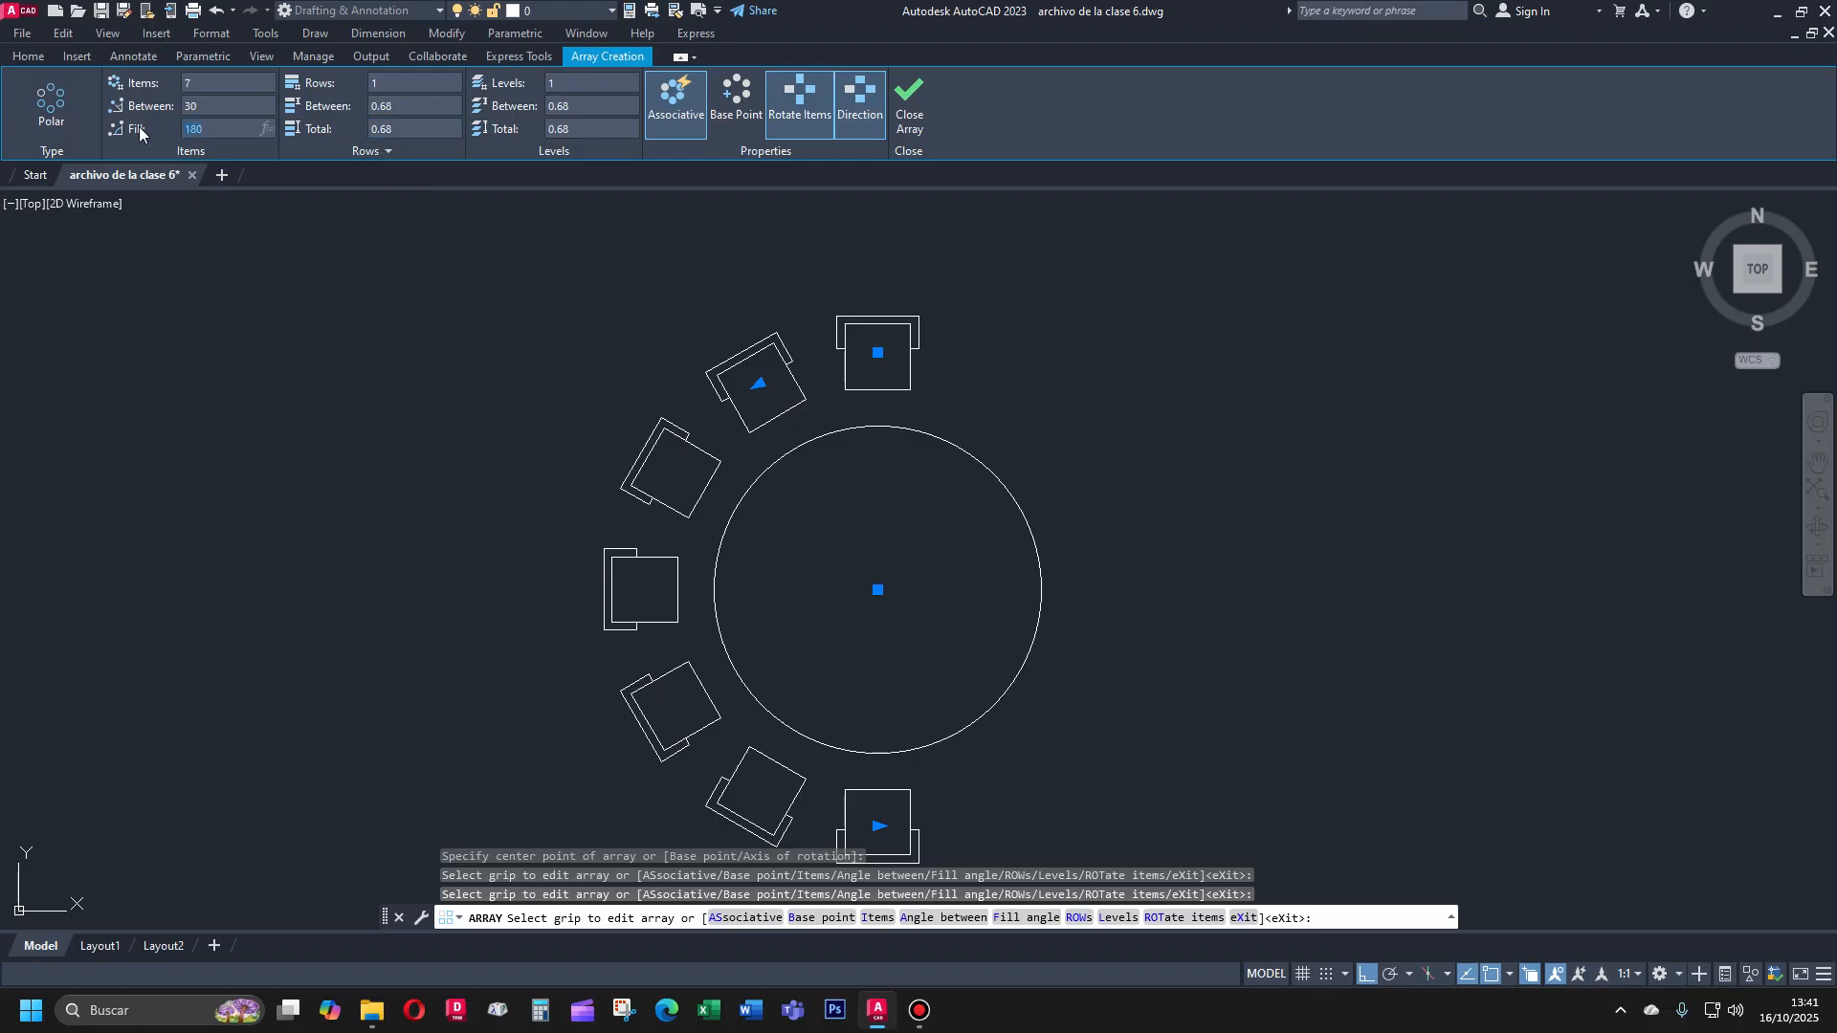
type("360")
key("Return")
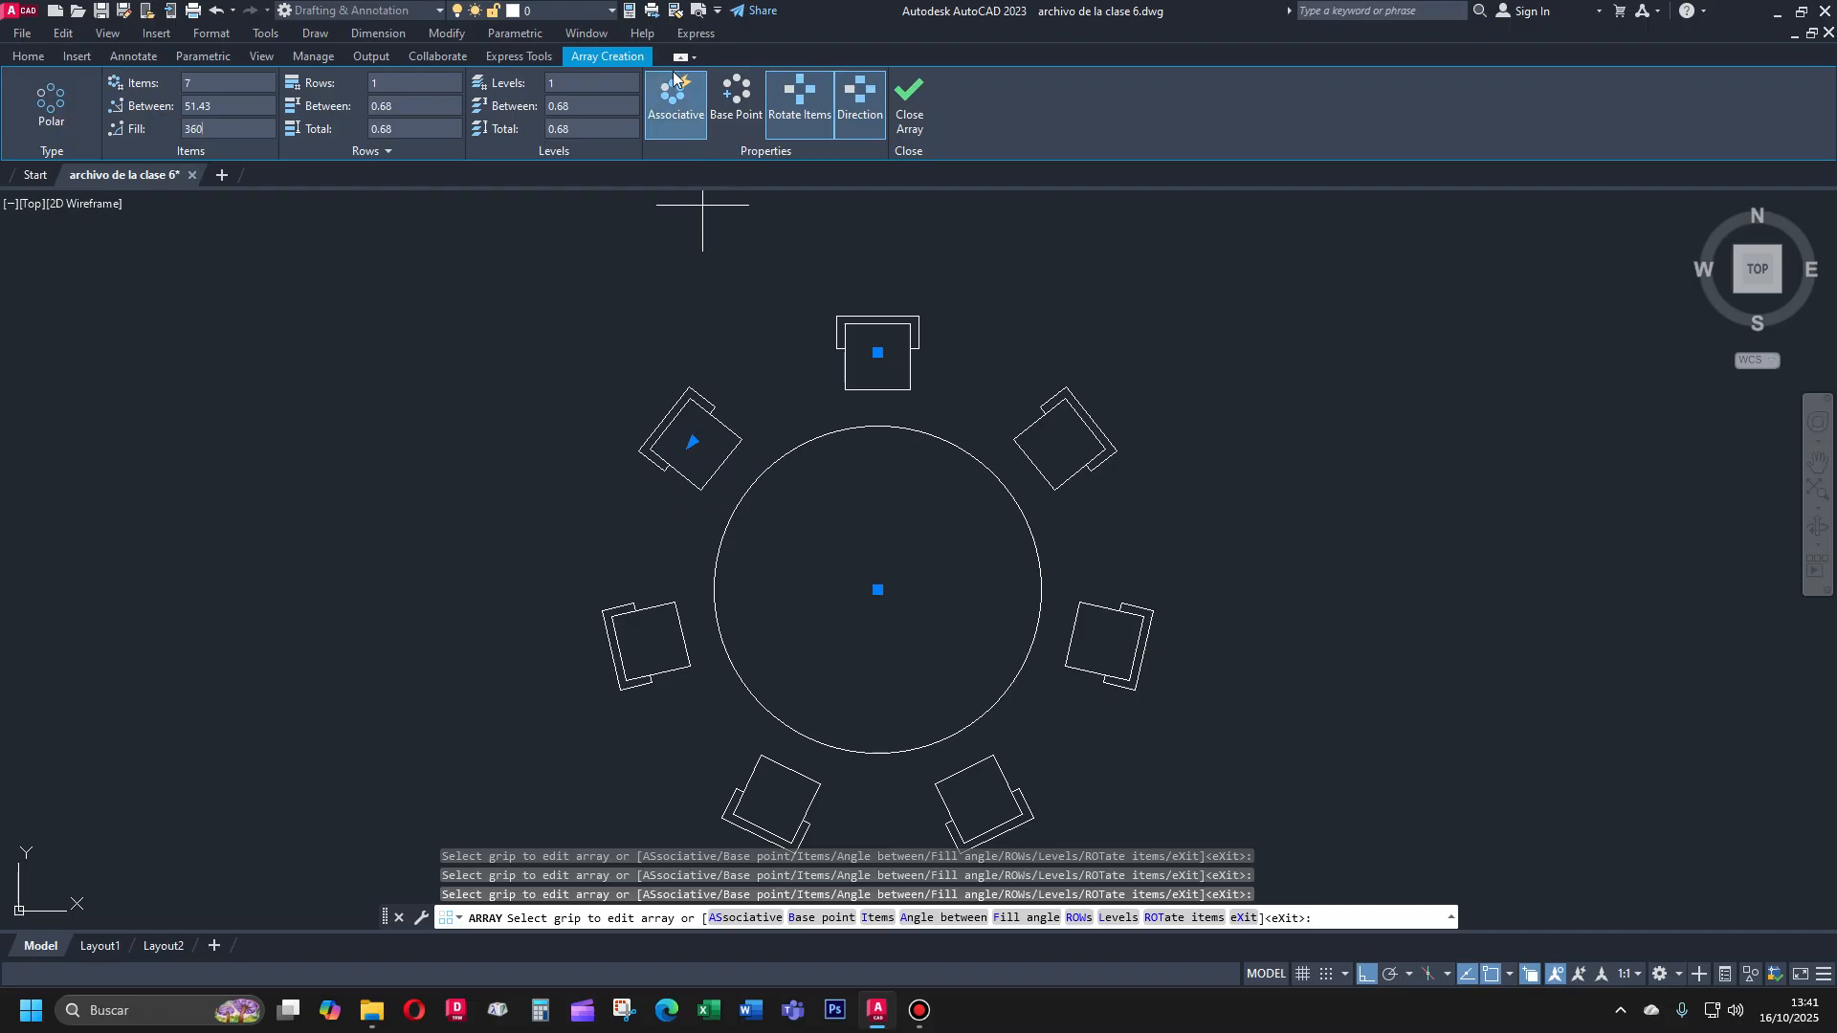
Switch the array's item rotation off and back on, and finish the polar array
left_click(796, 107)
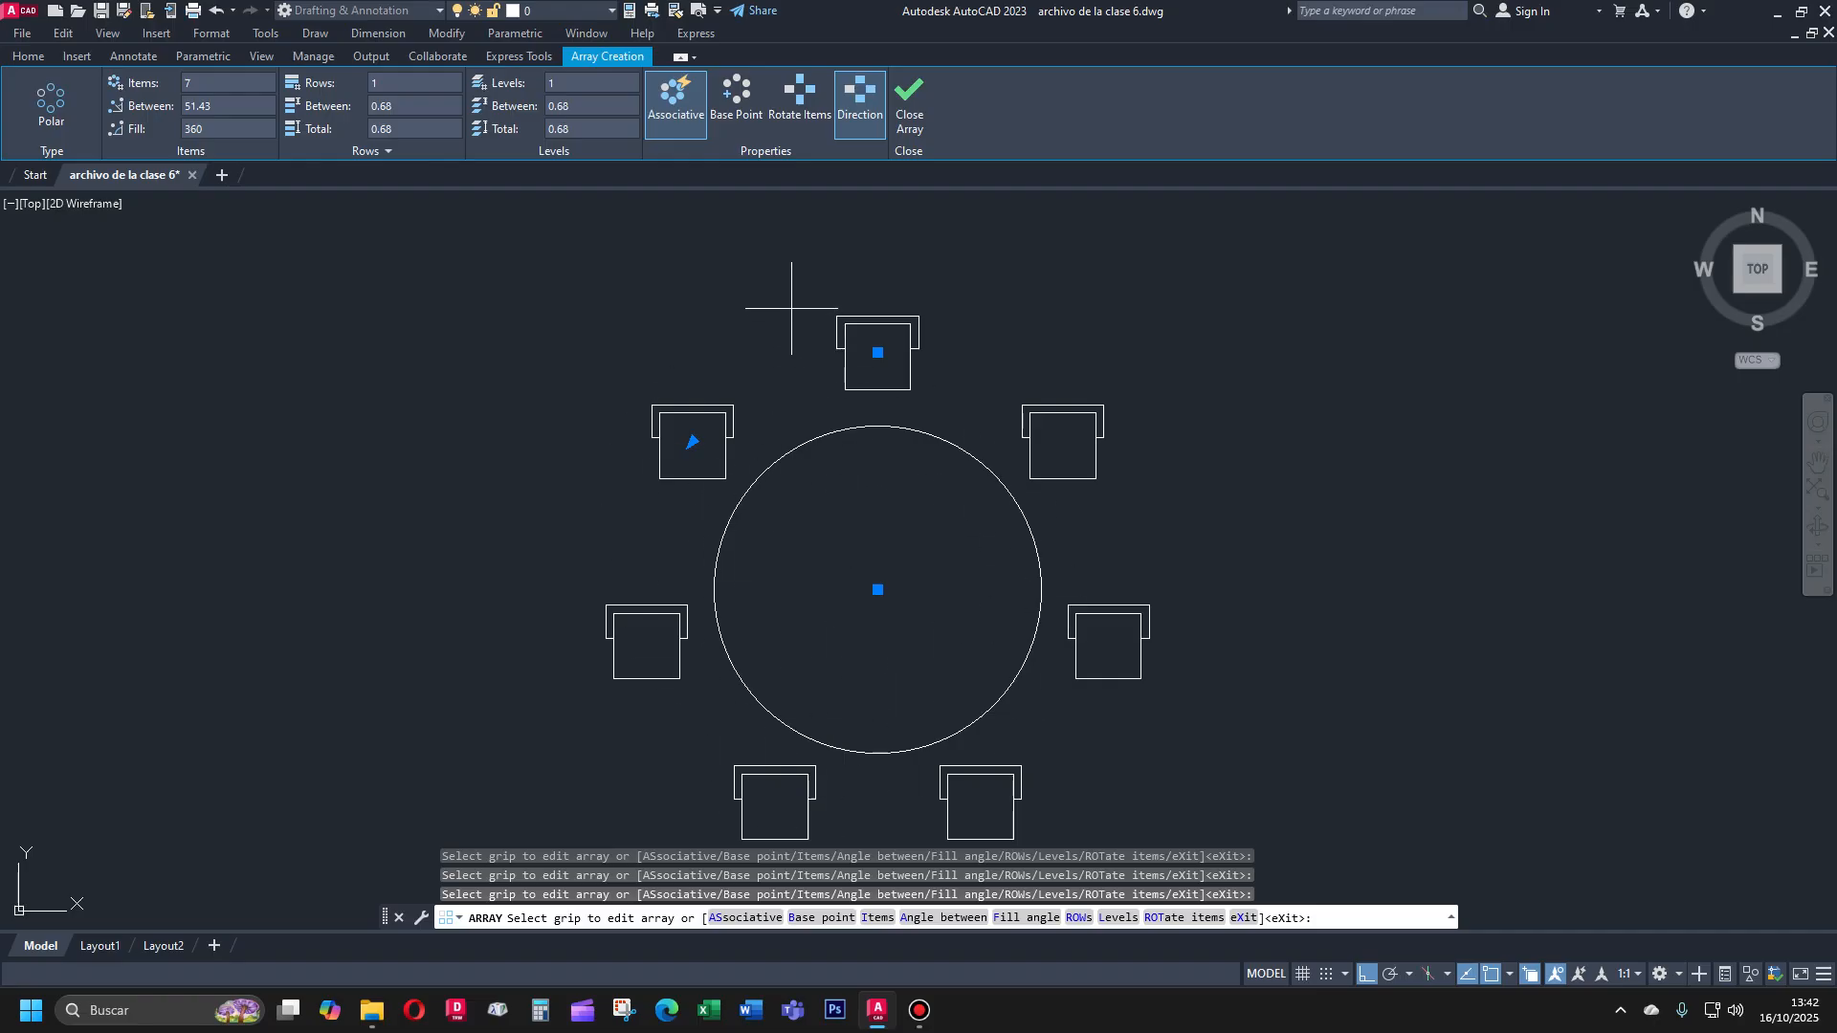
left_click(790, 103)
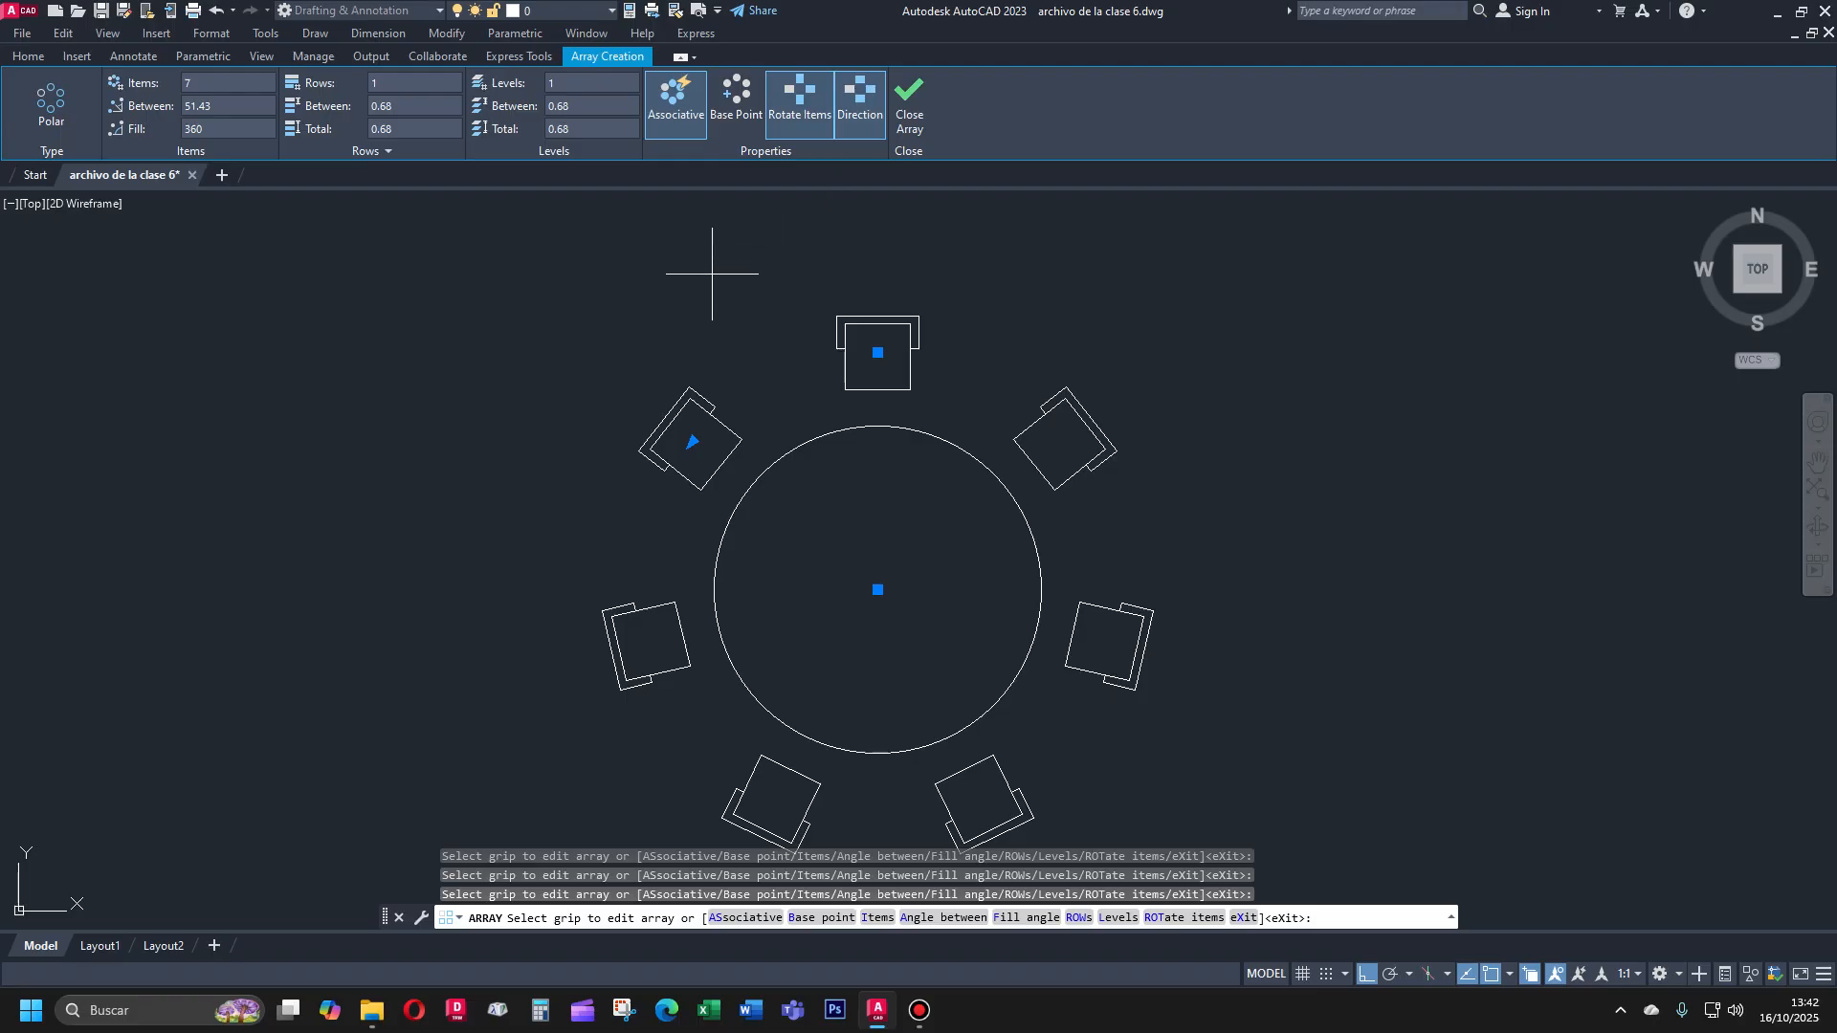
left_click(910, 108)
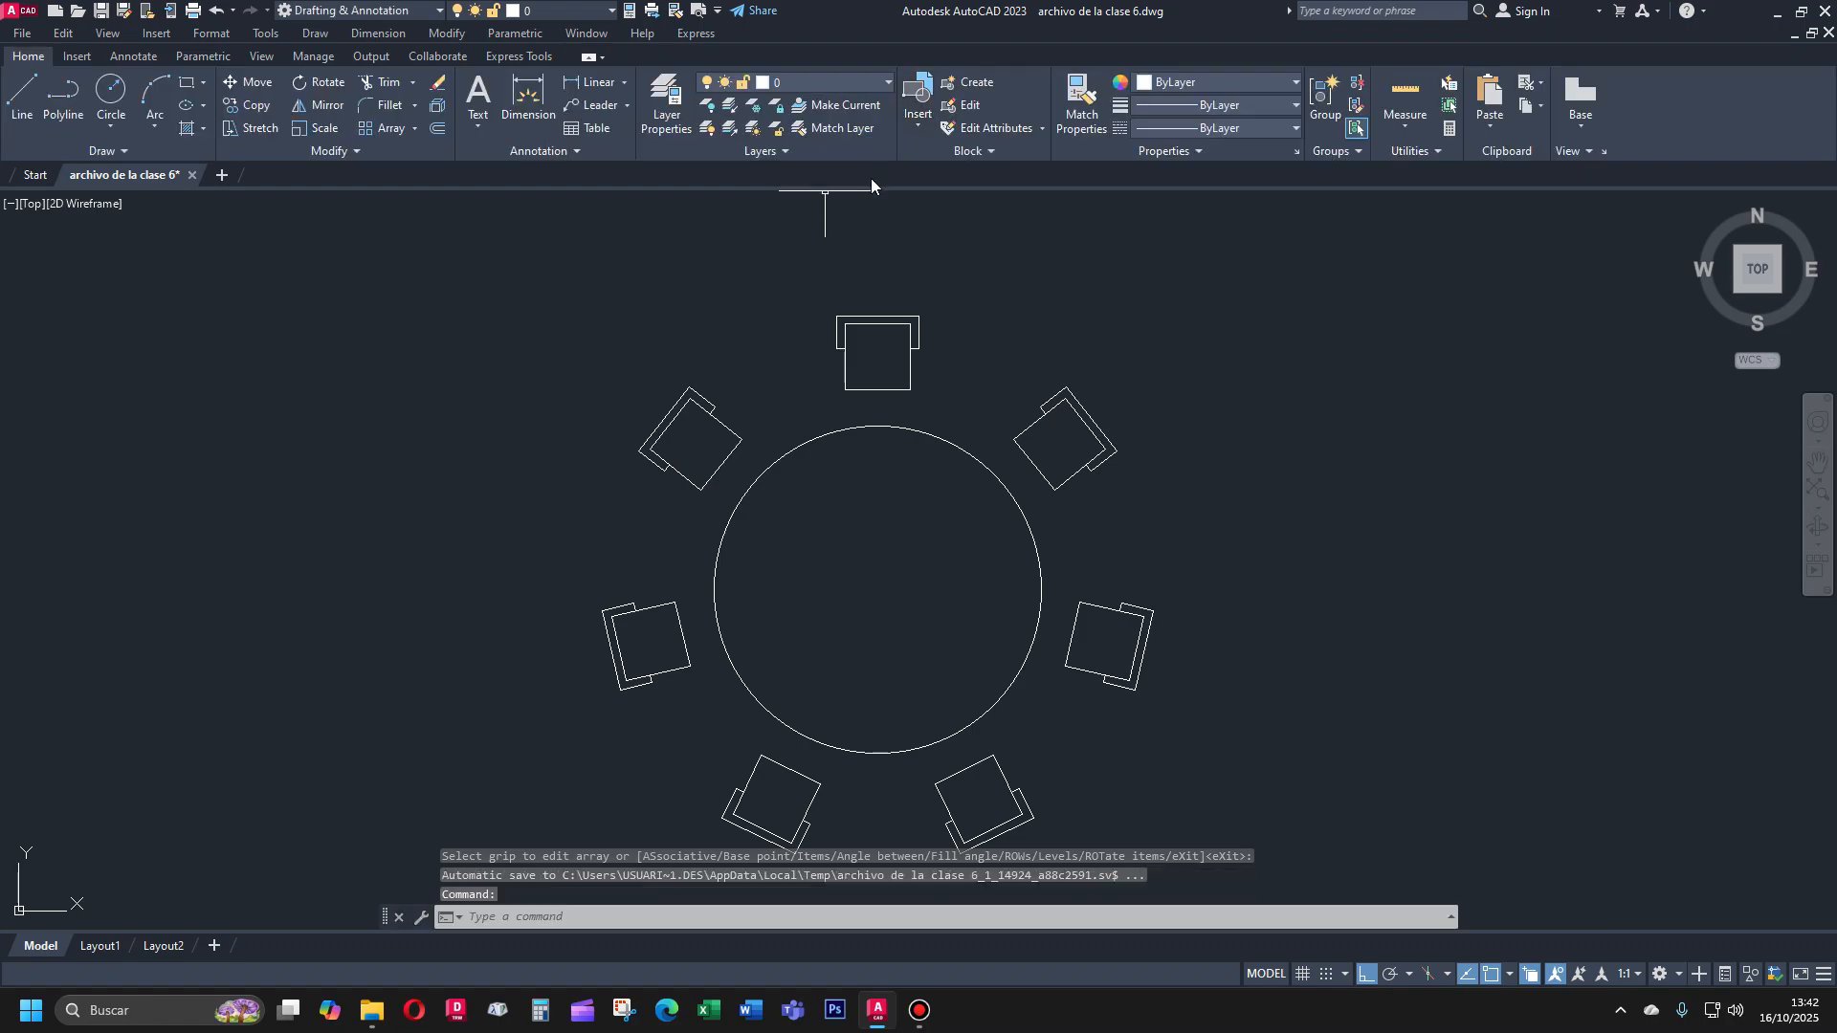
Select the finished polar array and, with Ortho off, try to change the angle between its items using its angle grip
left_click(857, 319)
left_click(727, 402)
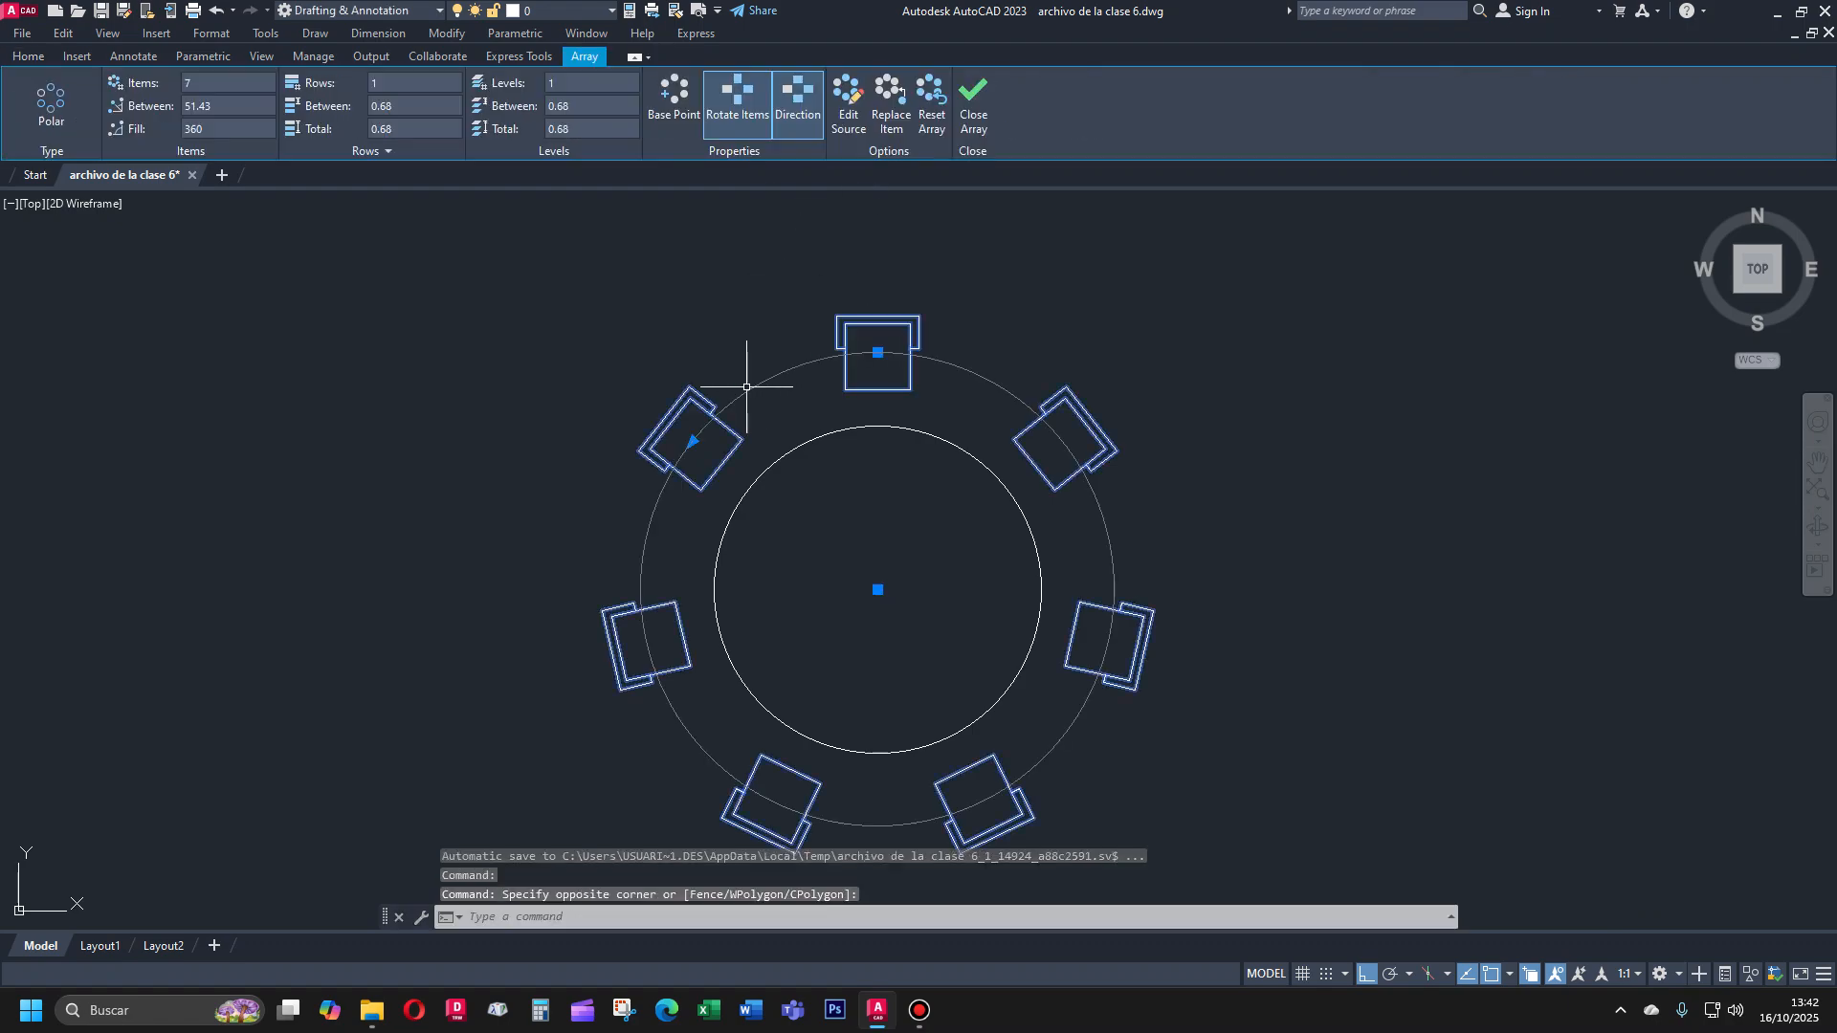
scroll(691, 258, "down", 6)
scroll(664, 234, "up", 4)
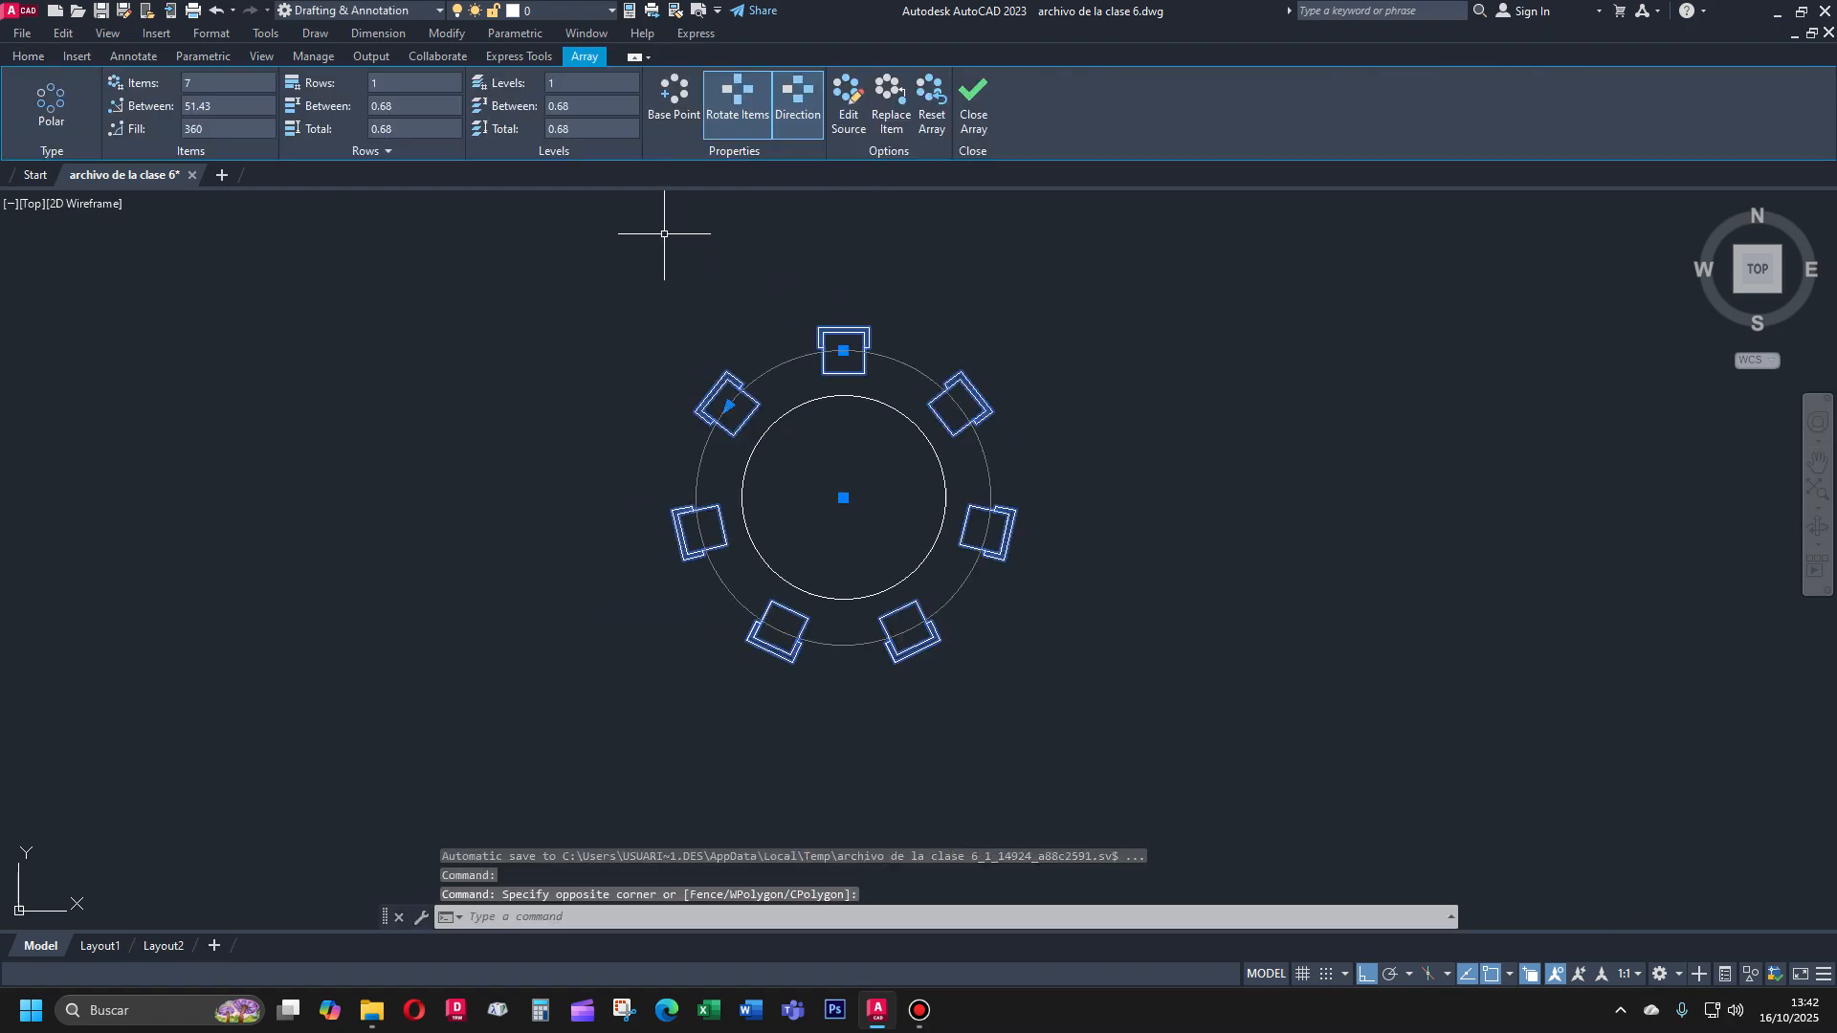
scroll(664, 233, "up", 2)
scroll(664, 233, "down", 2)
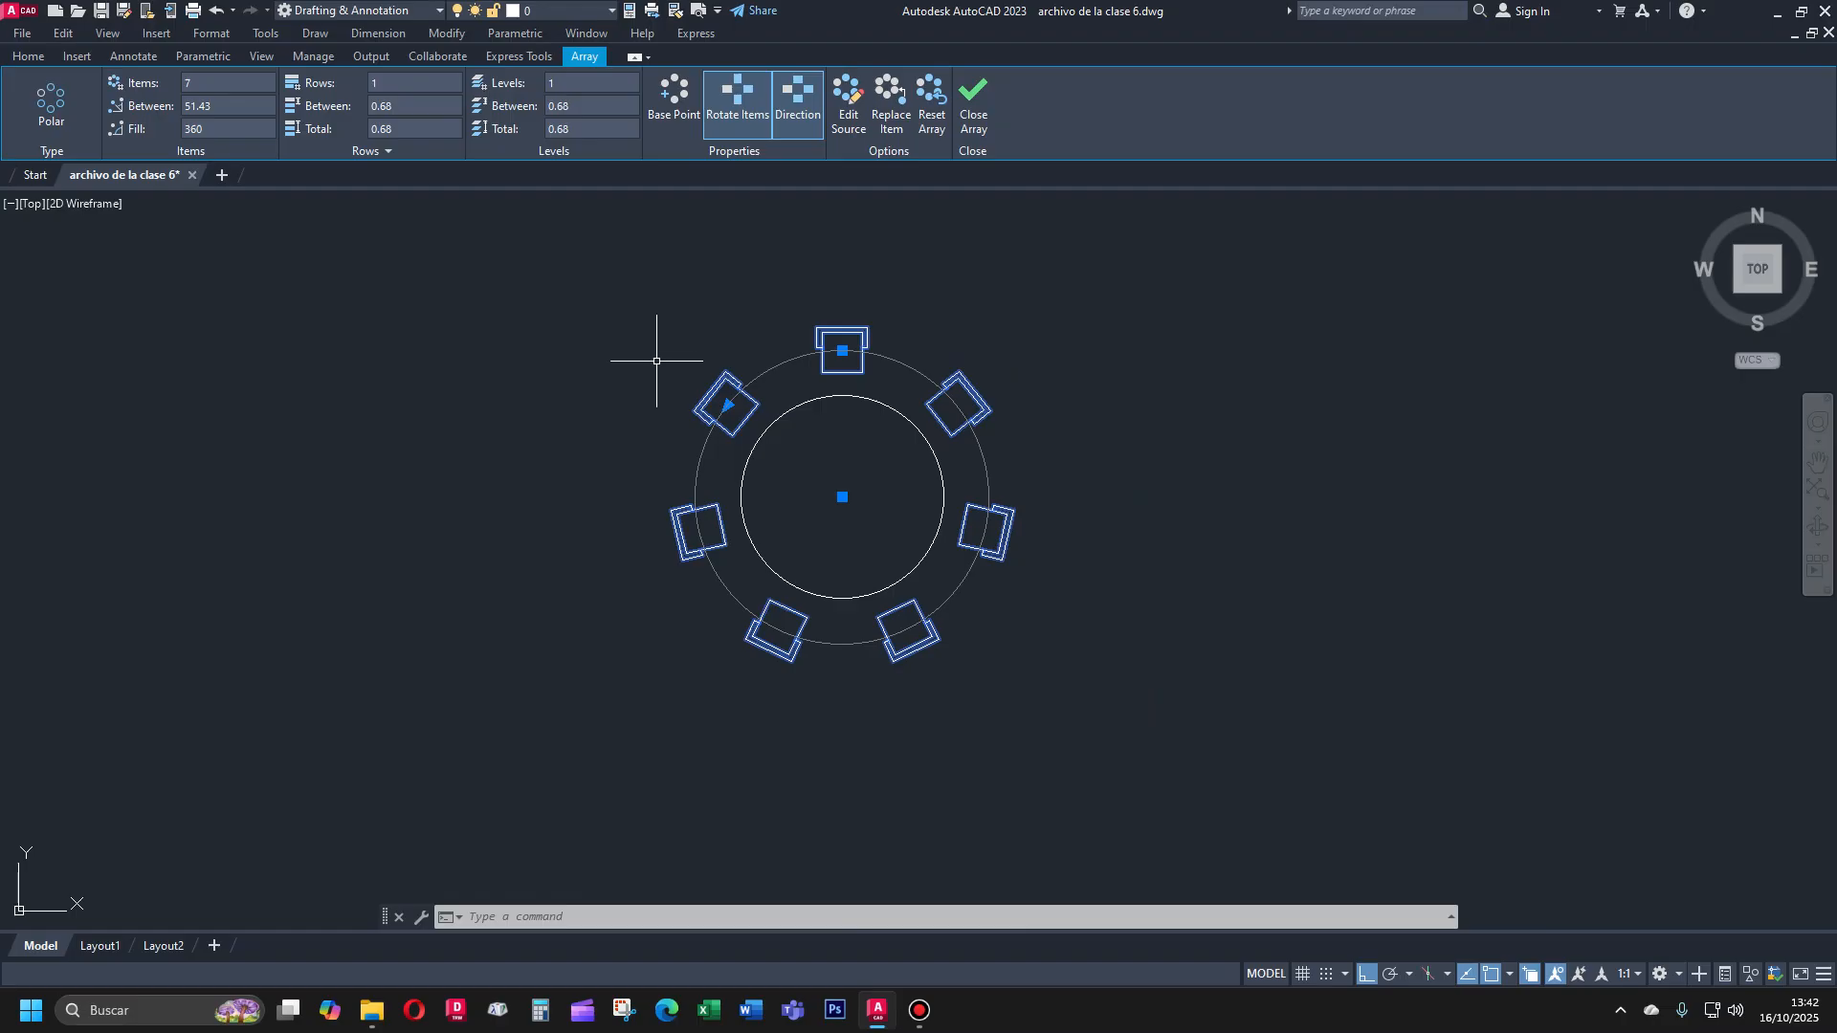
left_click(727, 405)
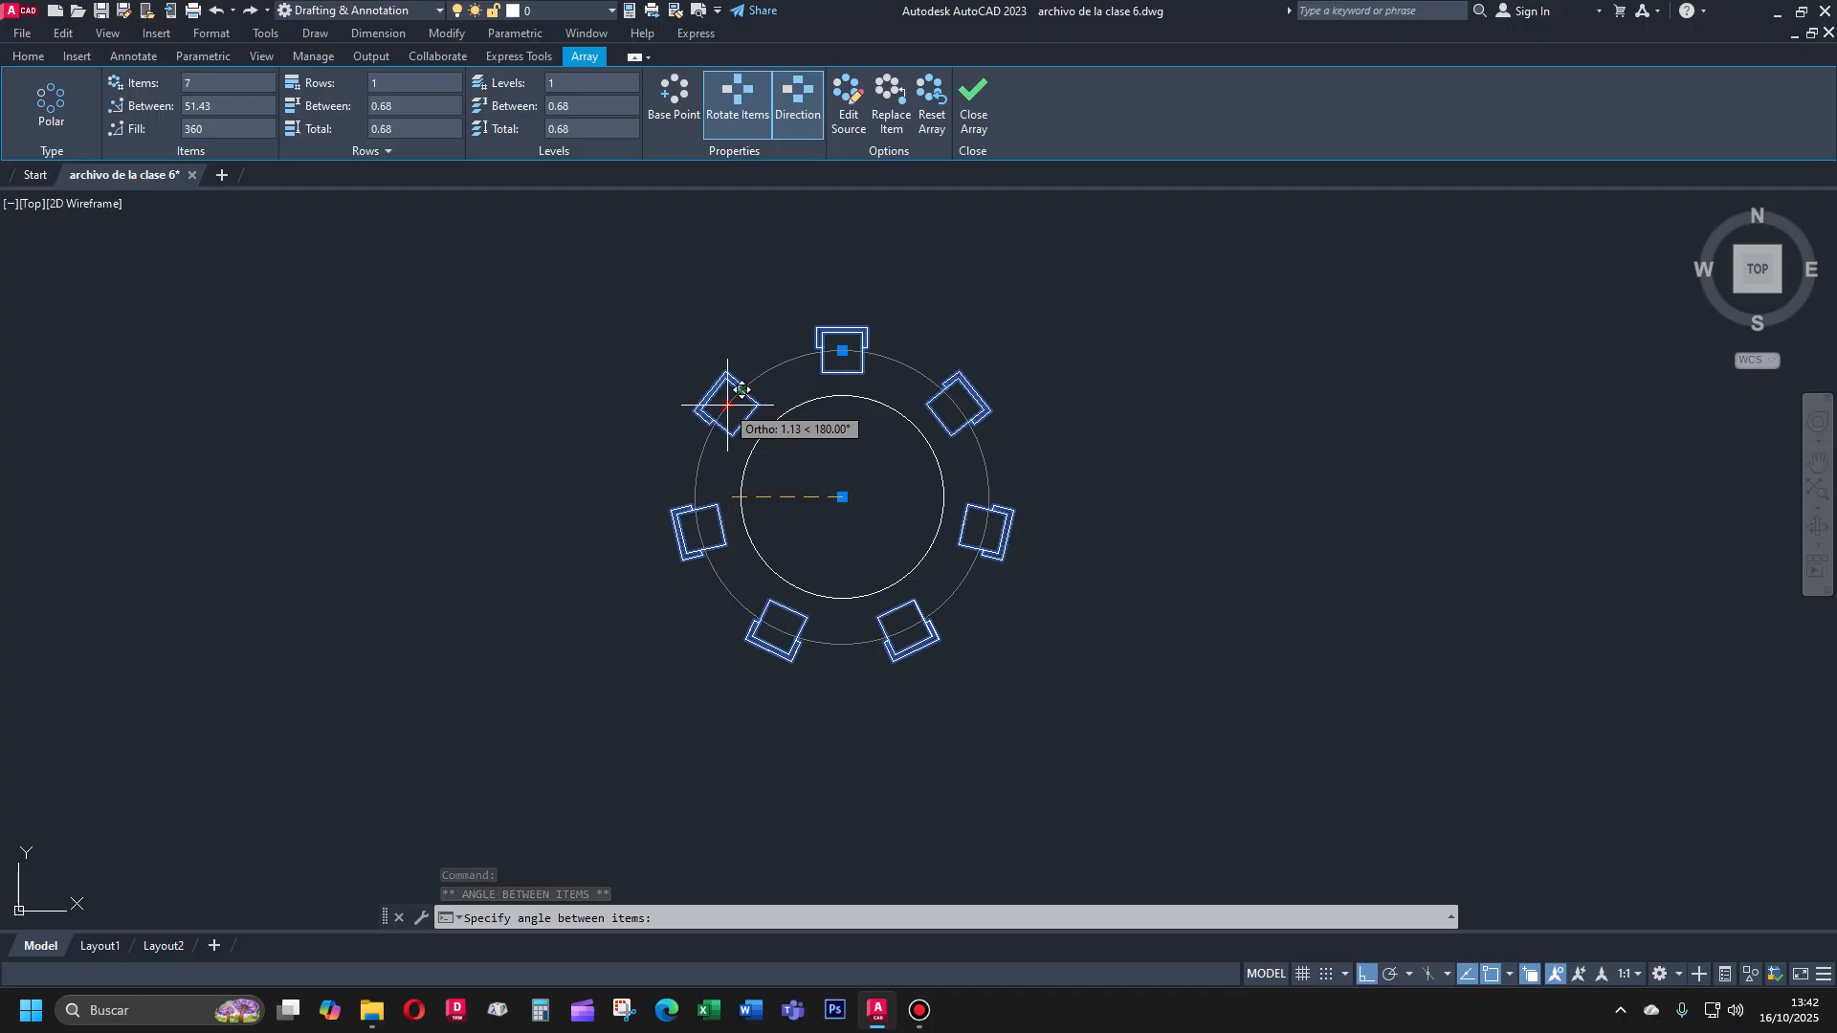
key("F8")
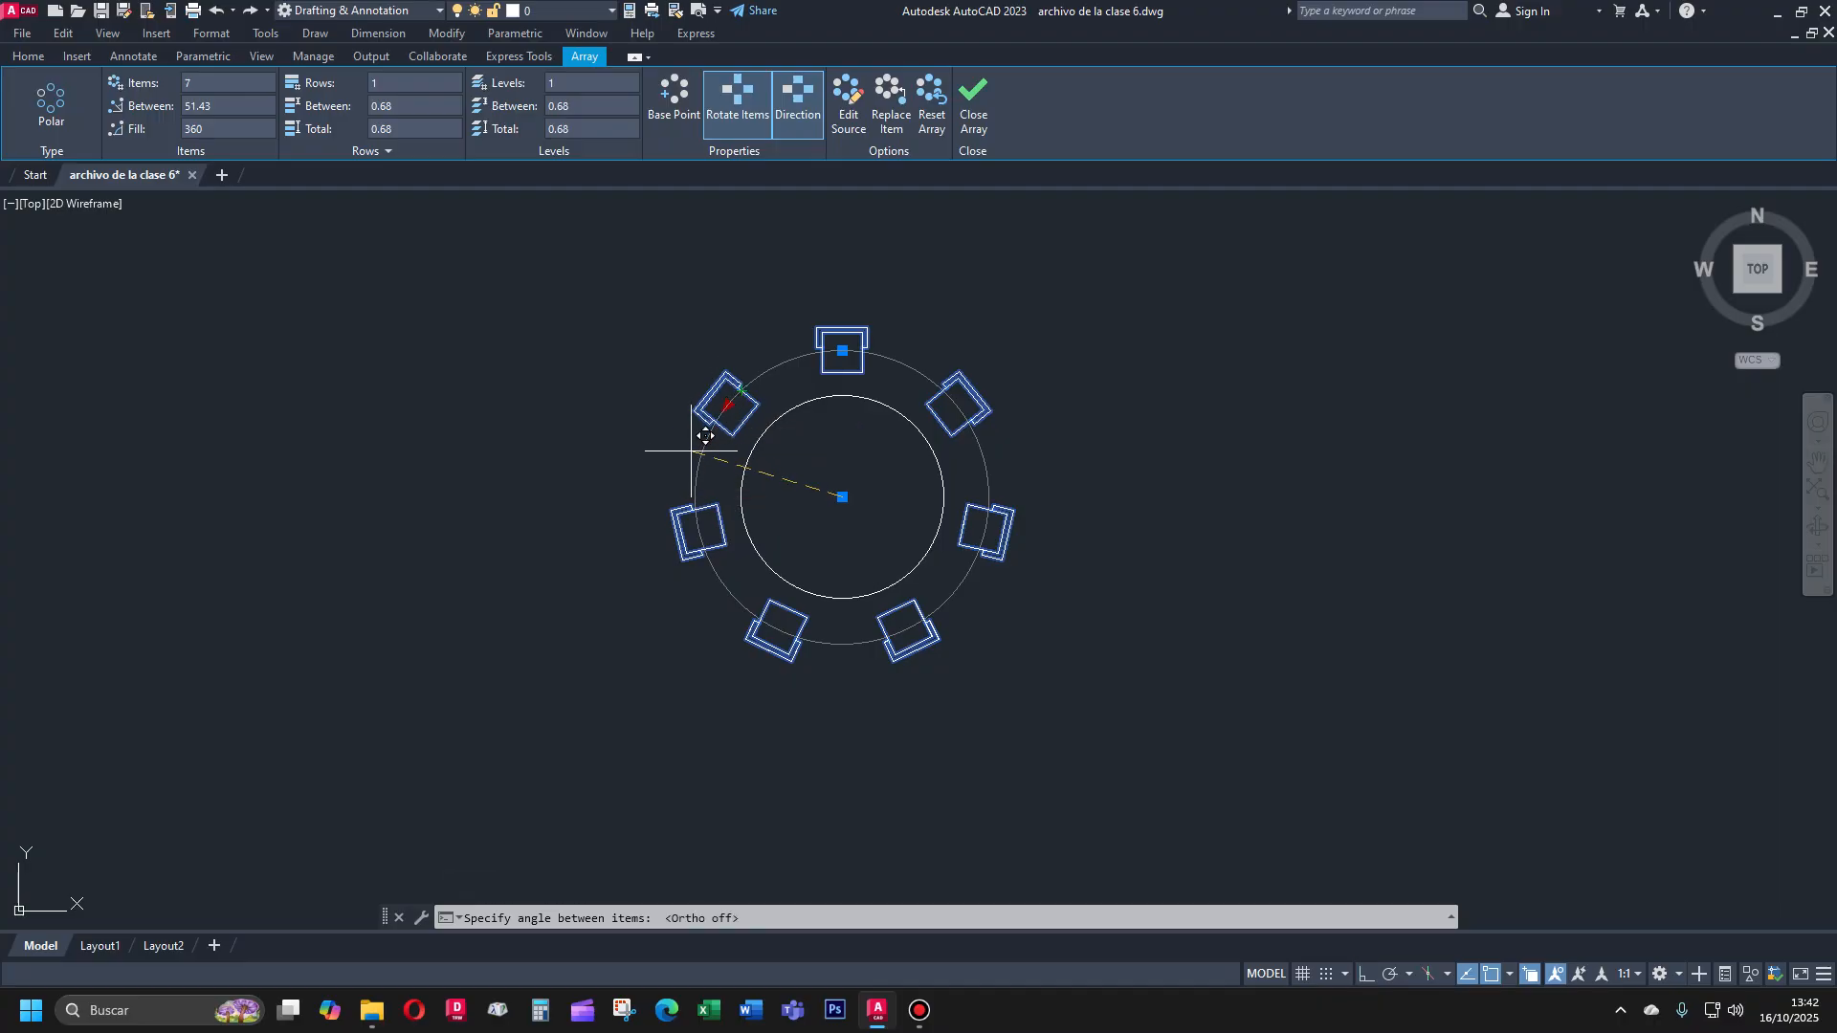
left_click(700, 462)
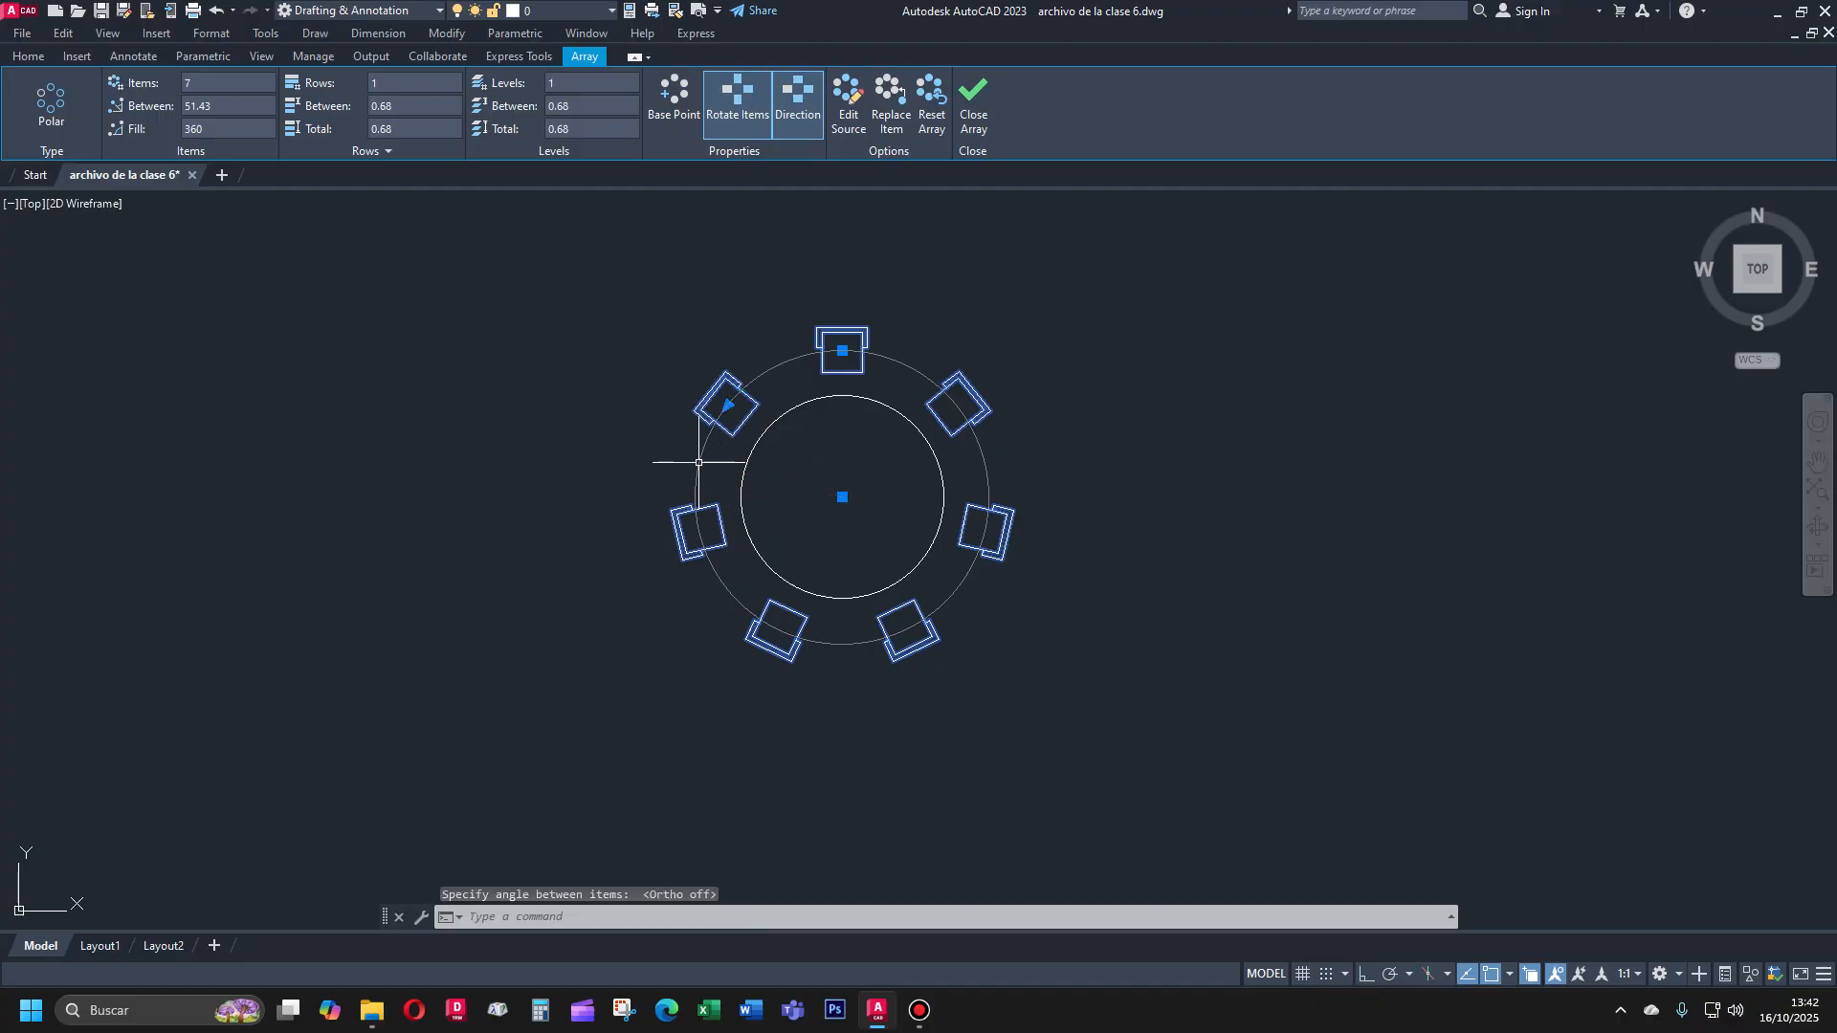
left_click(727, 405)
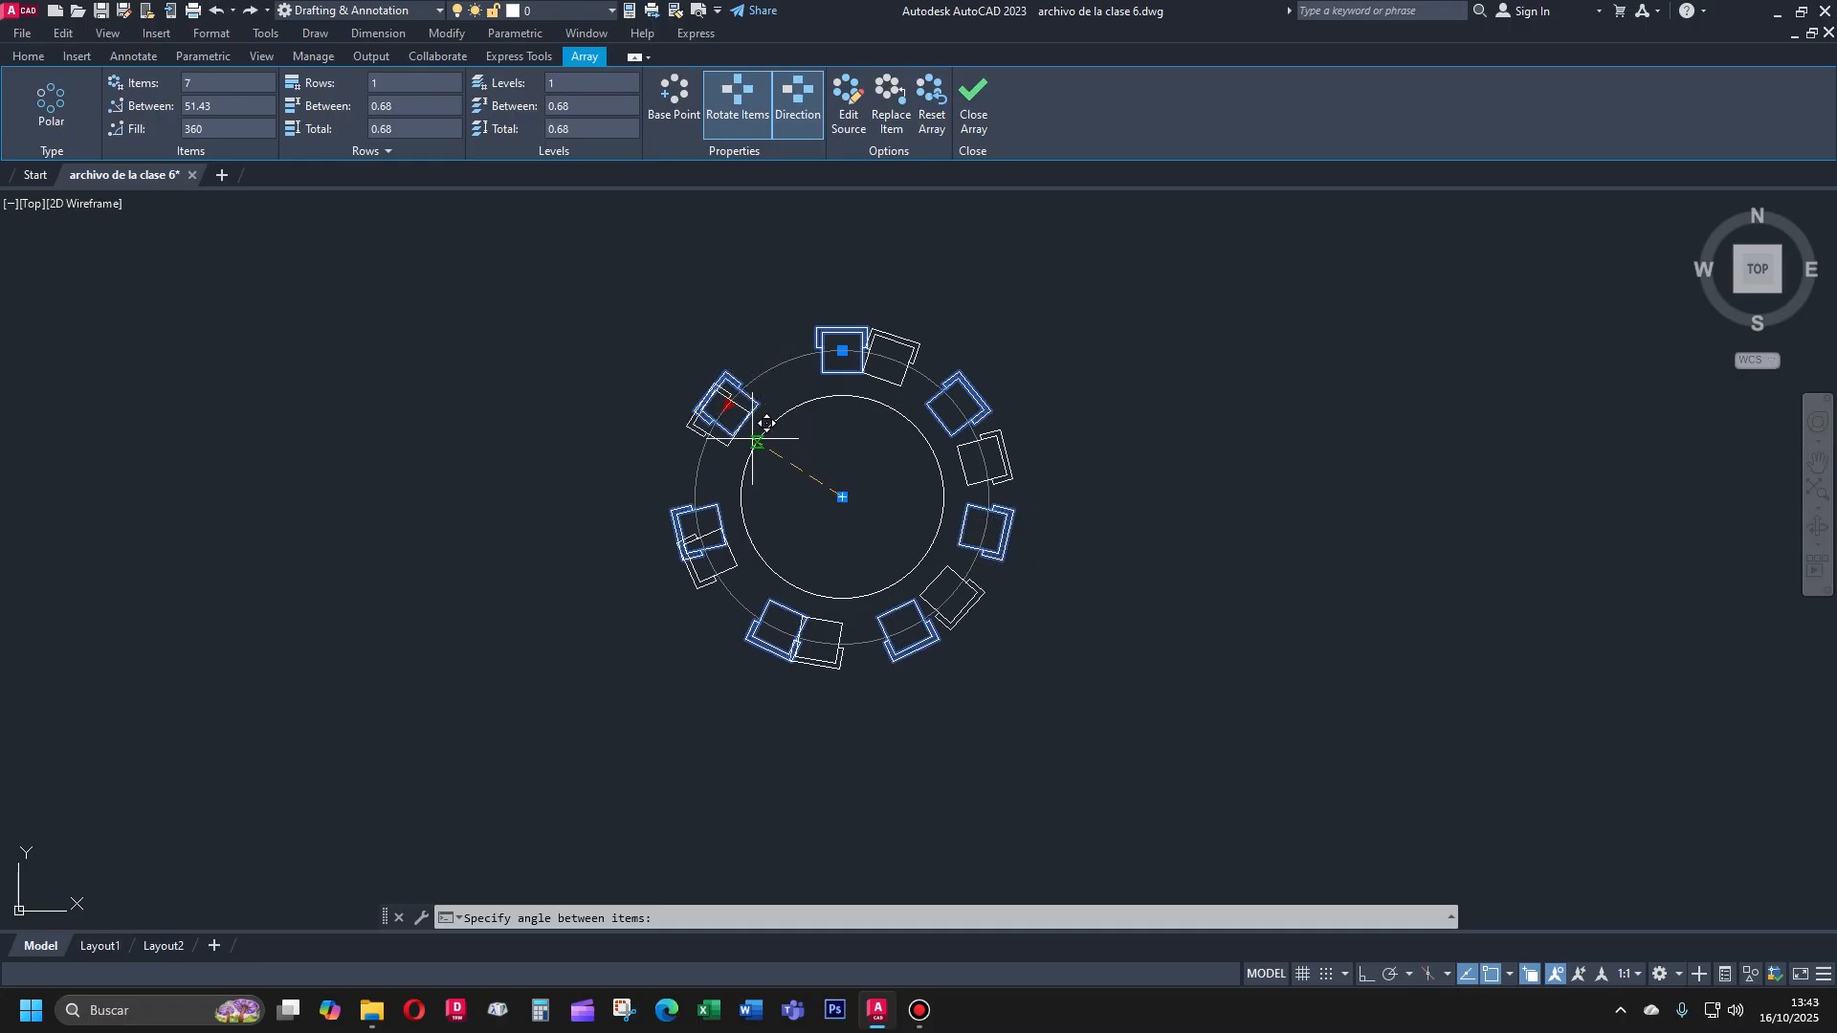
key("Escape")
key("Escape")
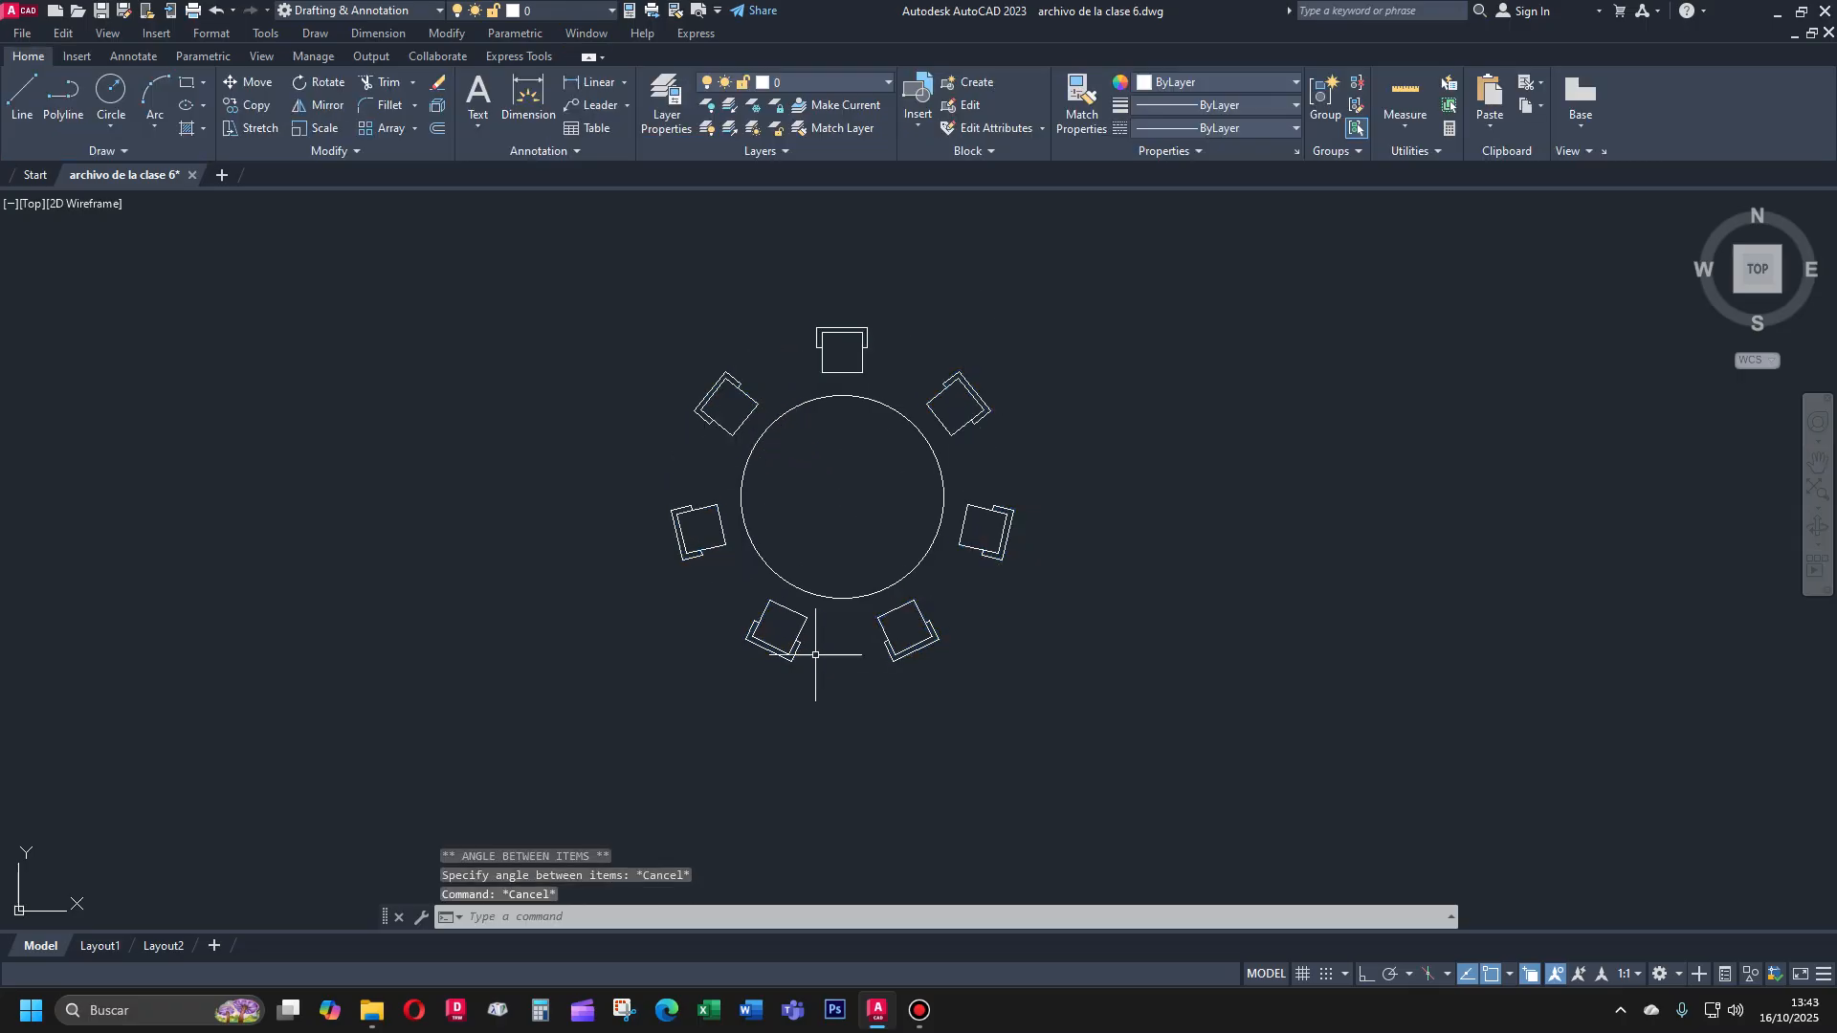
Create a rectangular array from the round table and its polar array of chairs
scroll(665, 712, "down", 4)
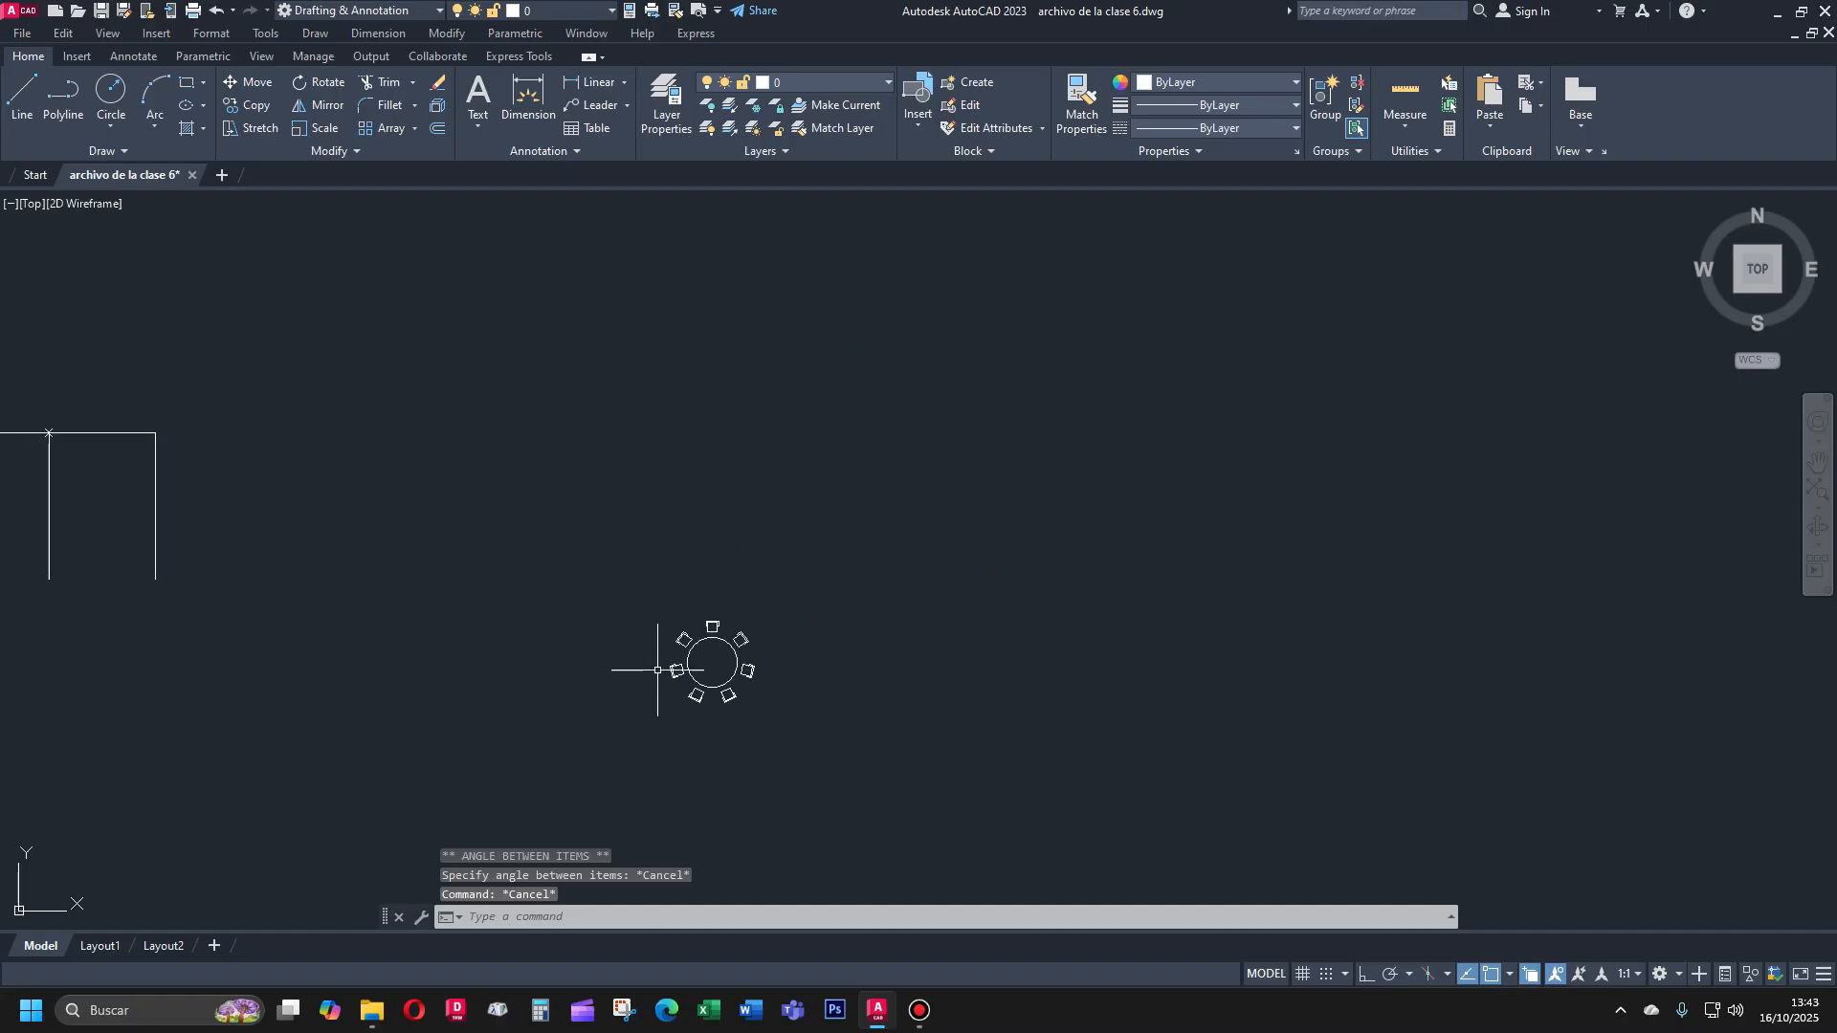
scroll(653, 674, "up", 4)
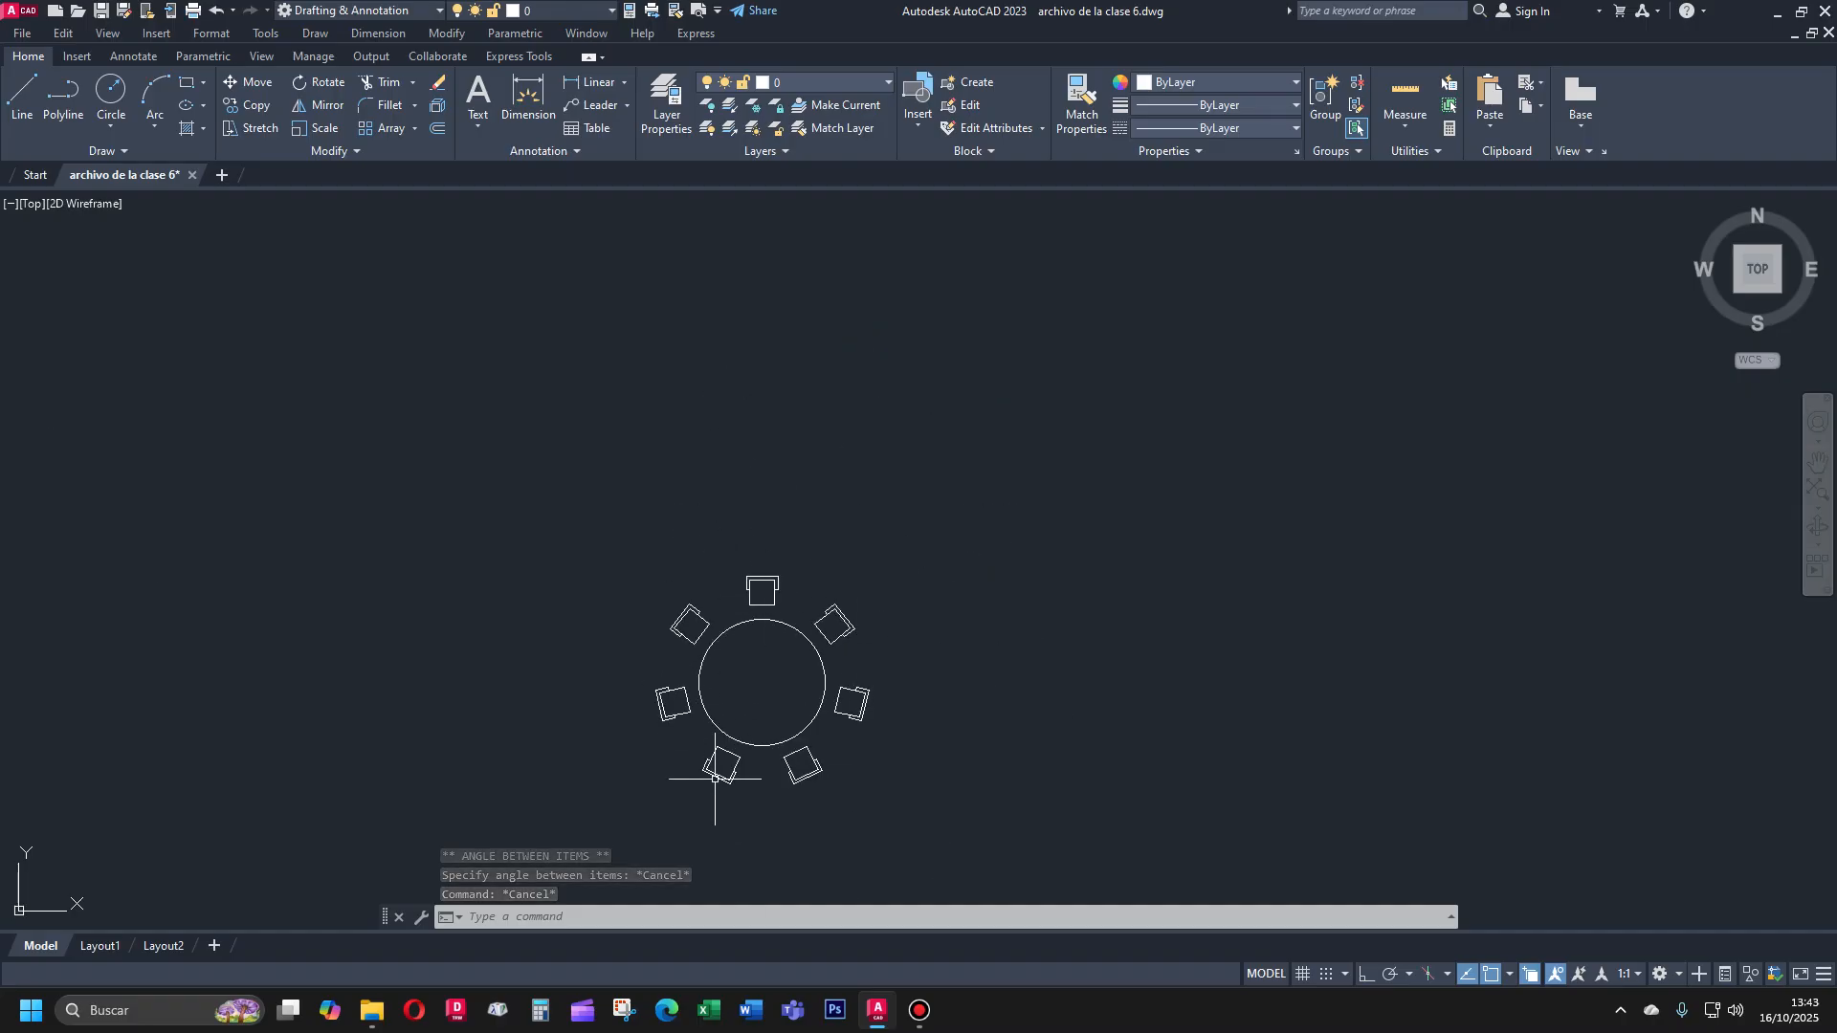
type("p")
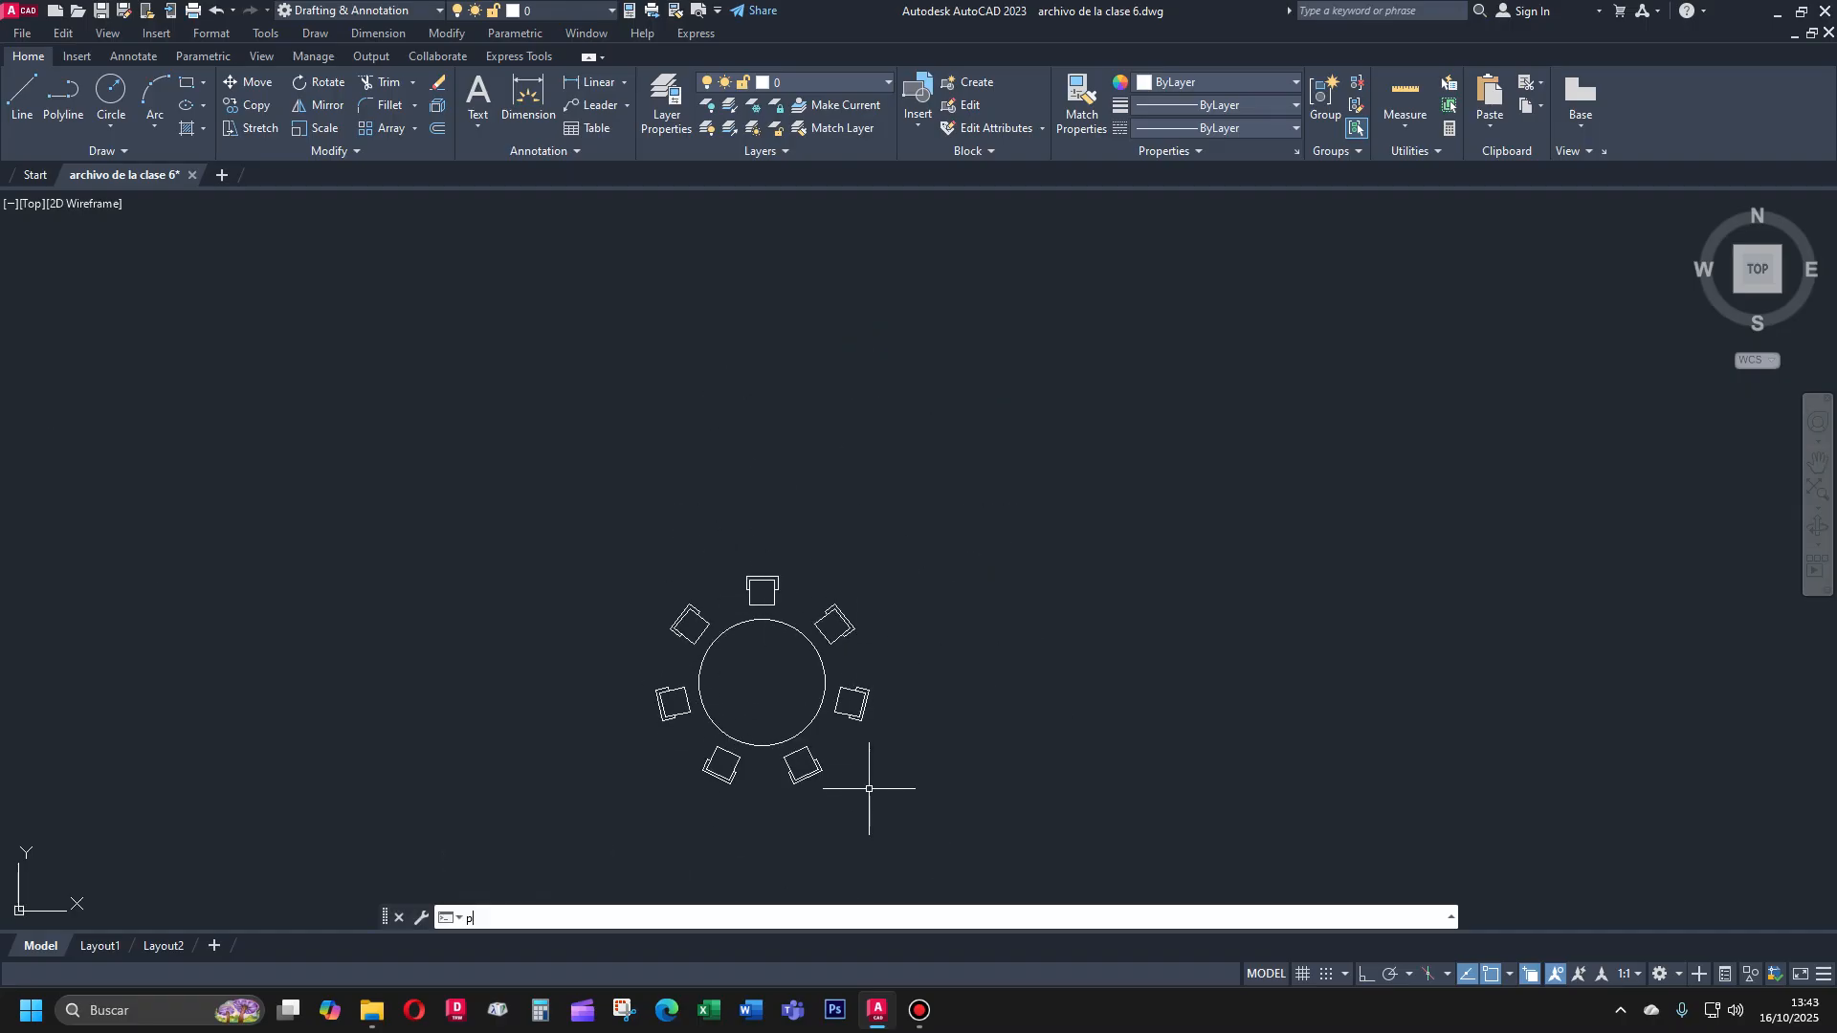
key("Return")
mouse_move(865, 779)
left_mouse_down()
mouse_move(537, 800)
mouse_move(554, 824)
left_mouse_up()
key("Escape")
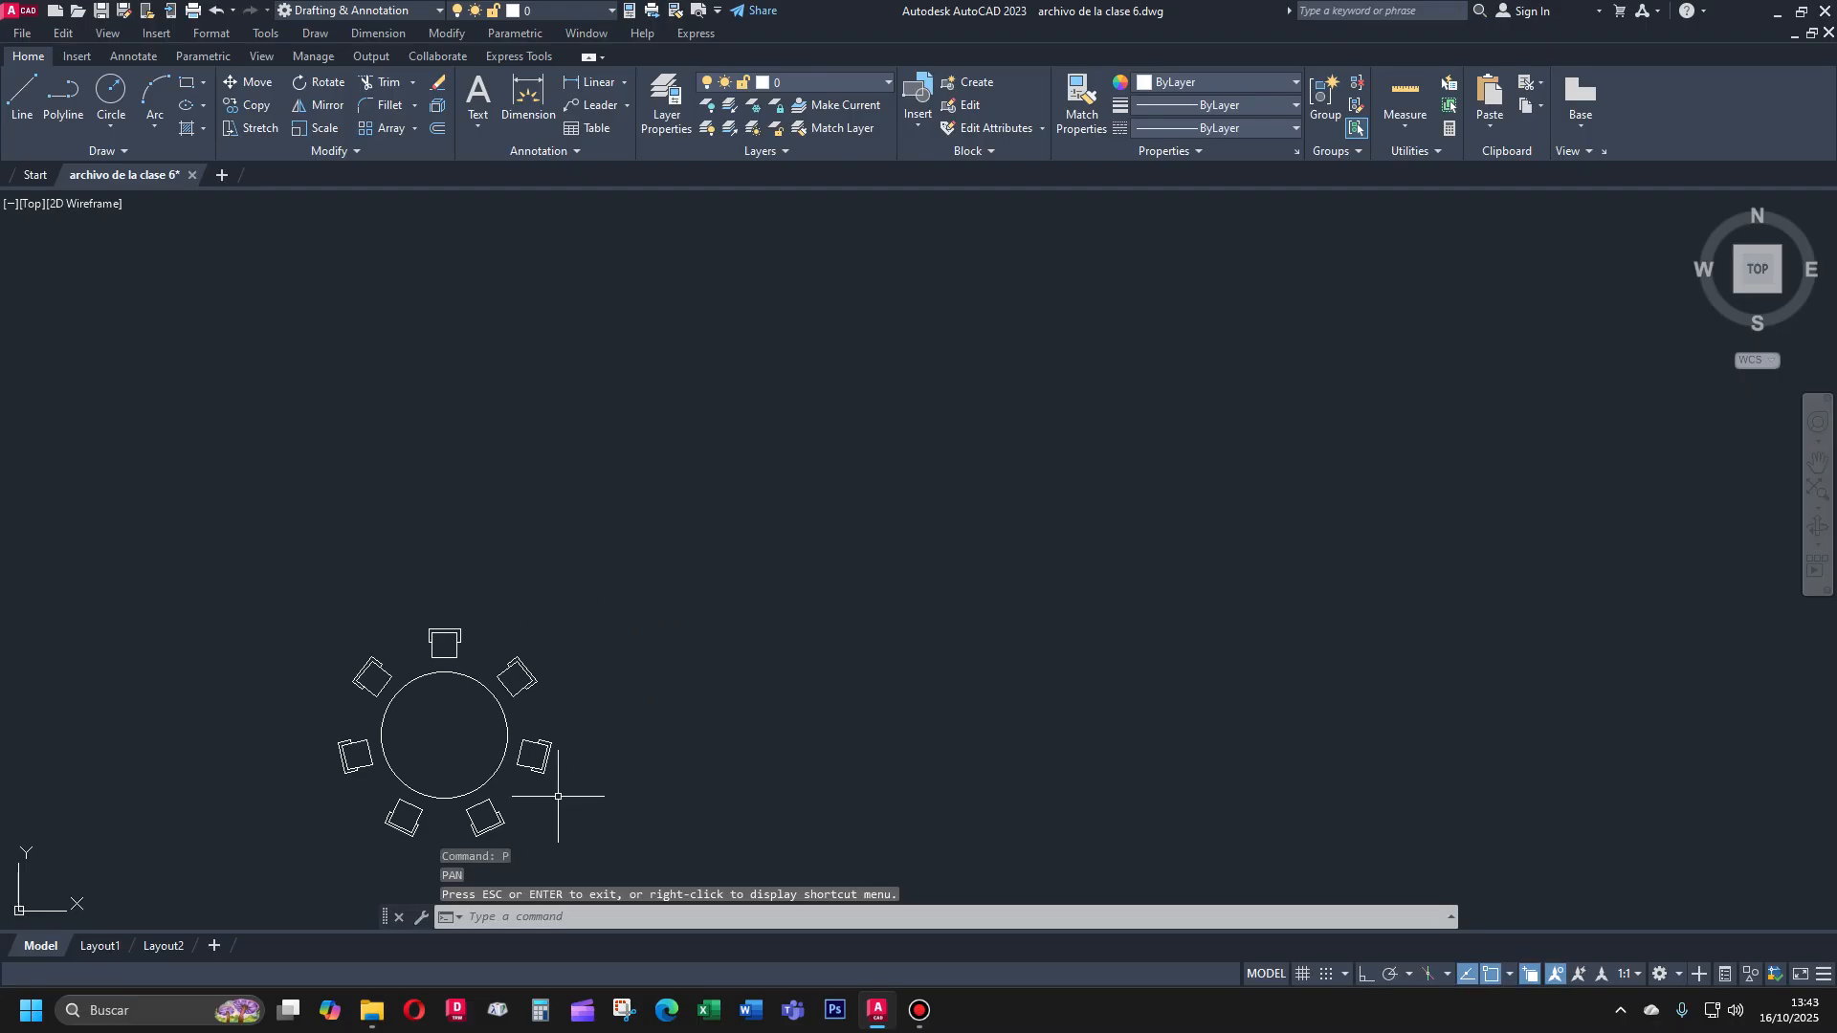
type("ar")
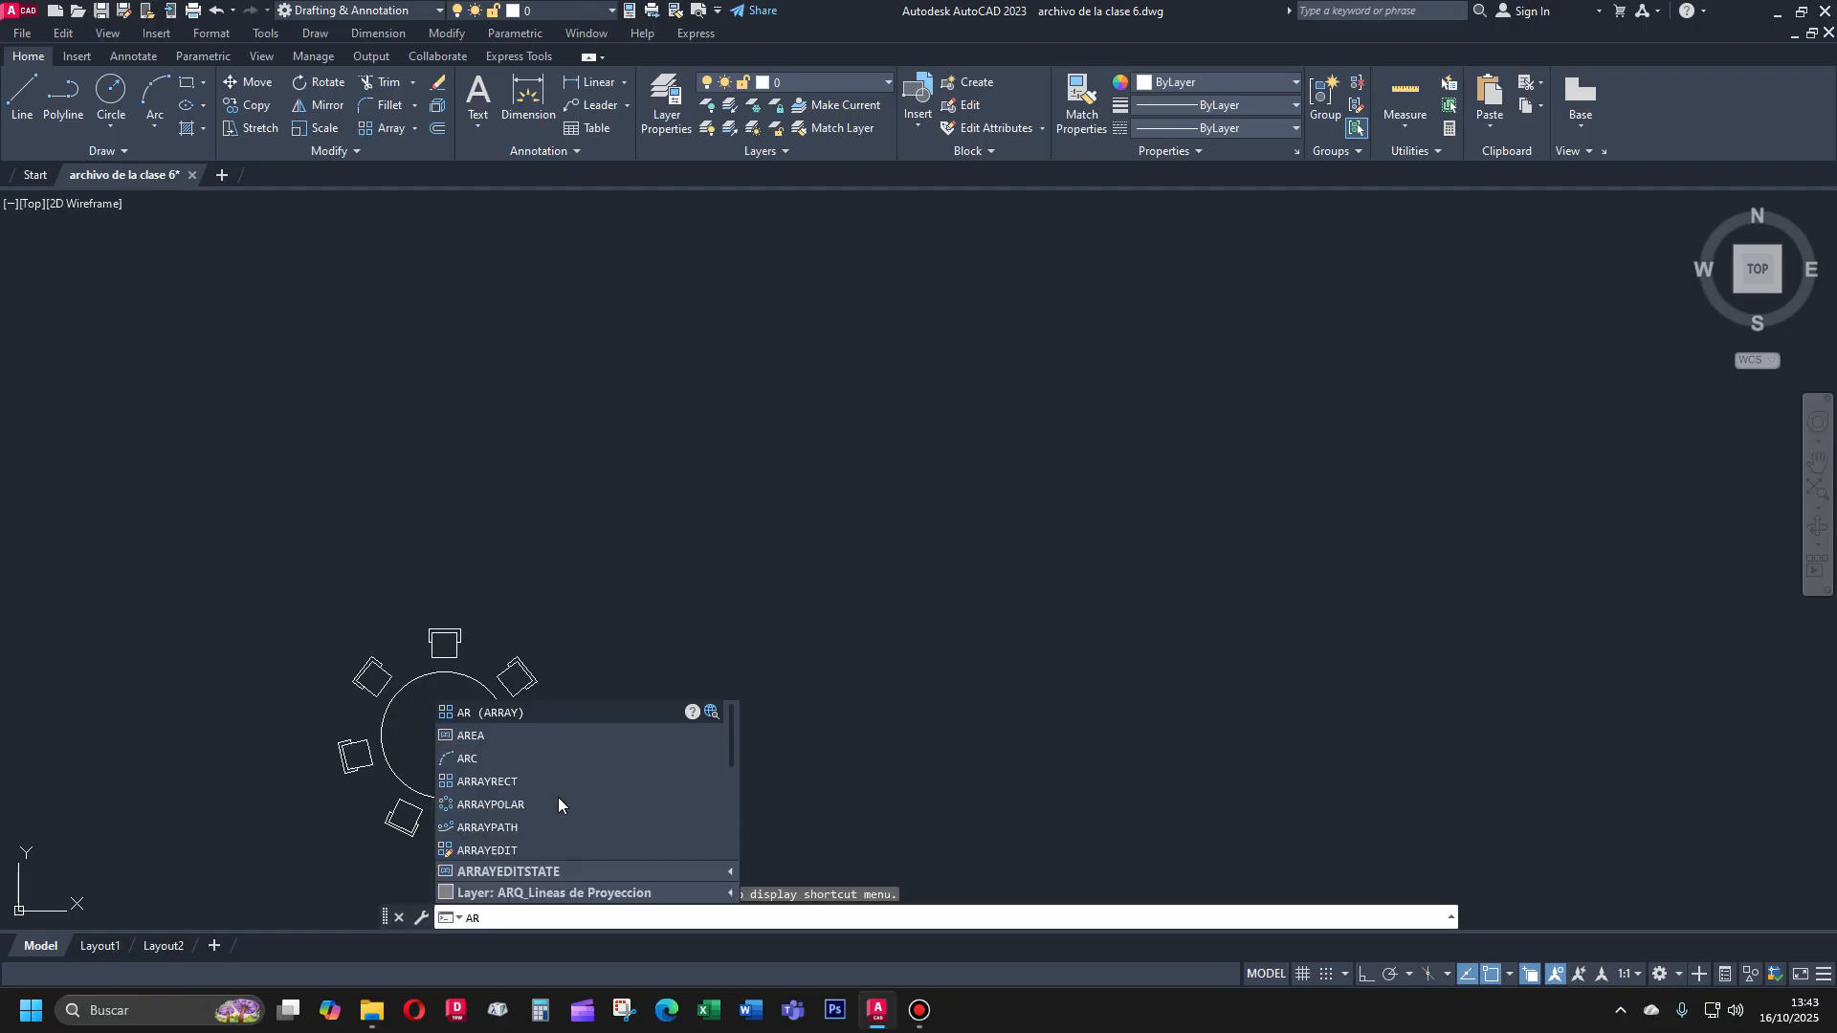
key("Return")
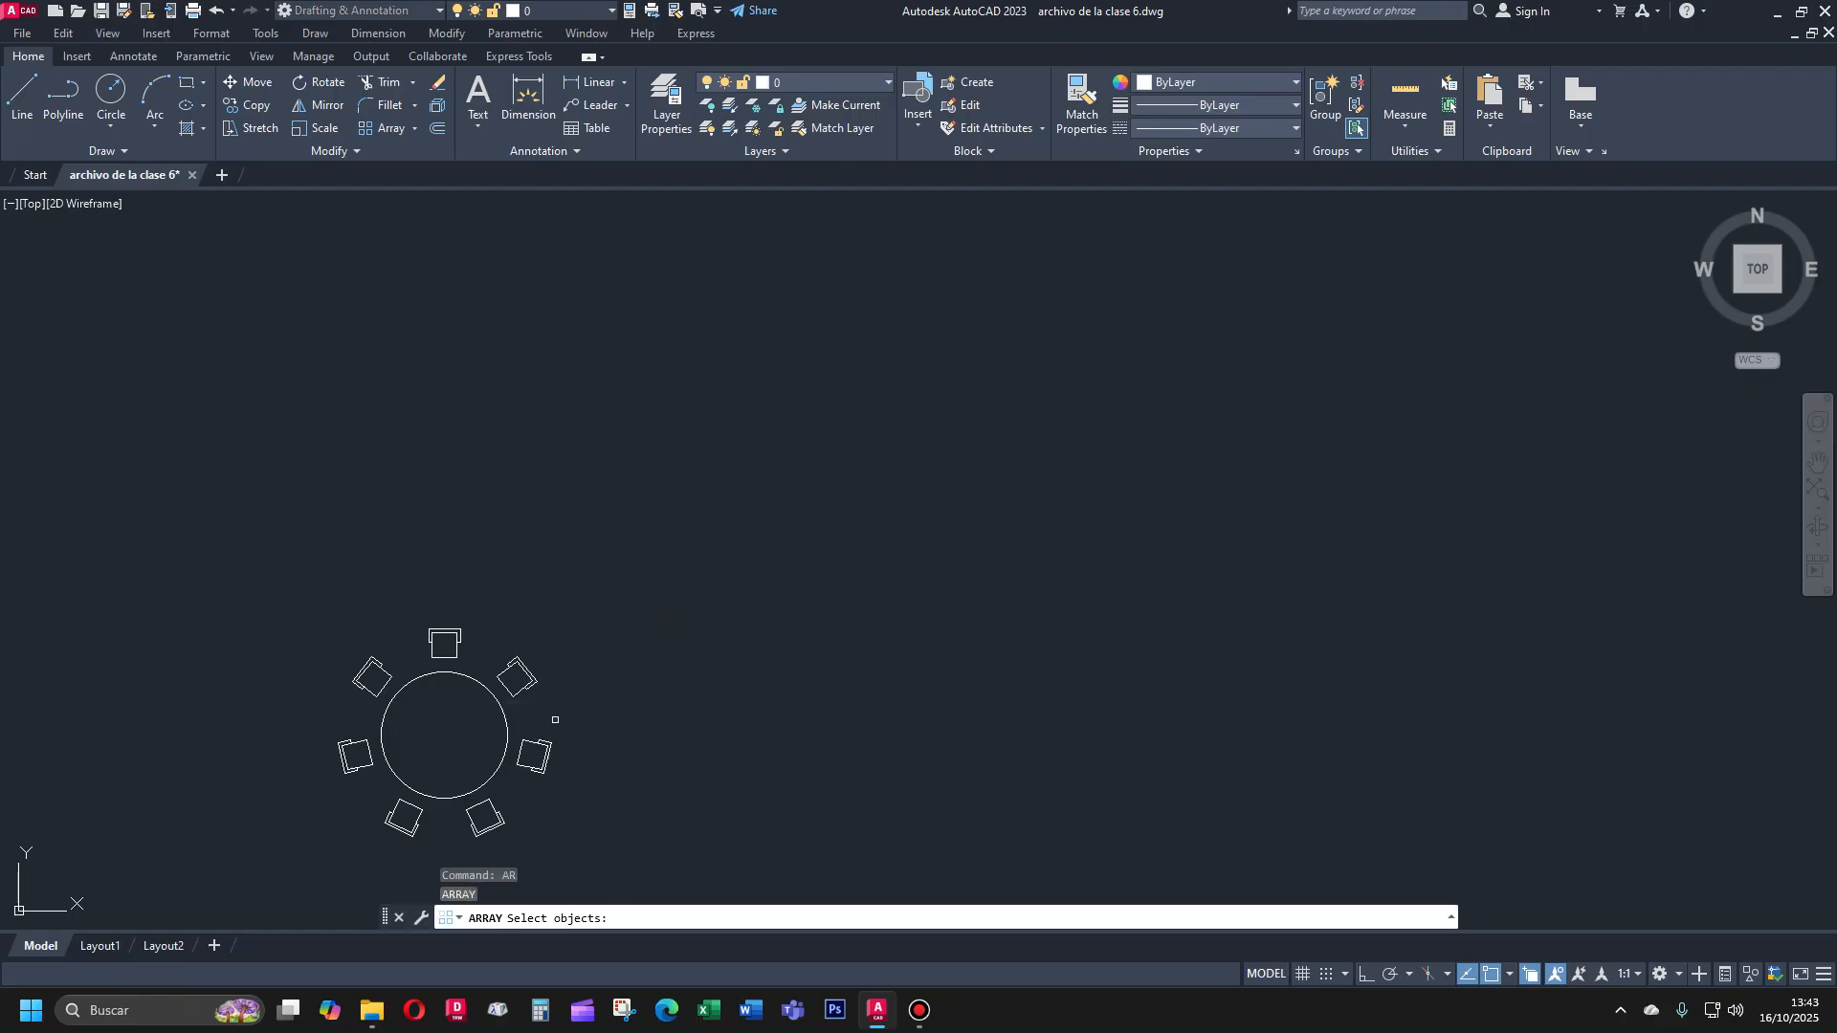
left_click(556, 633)
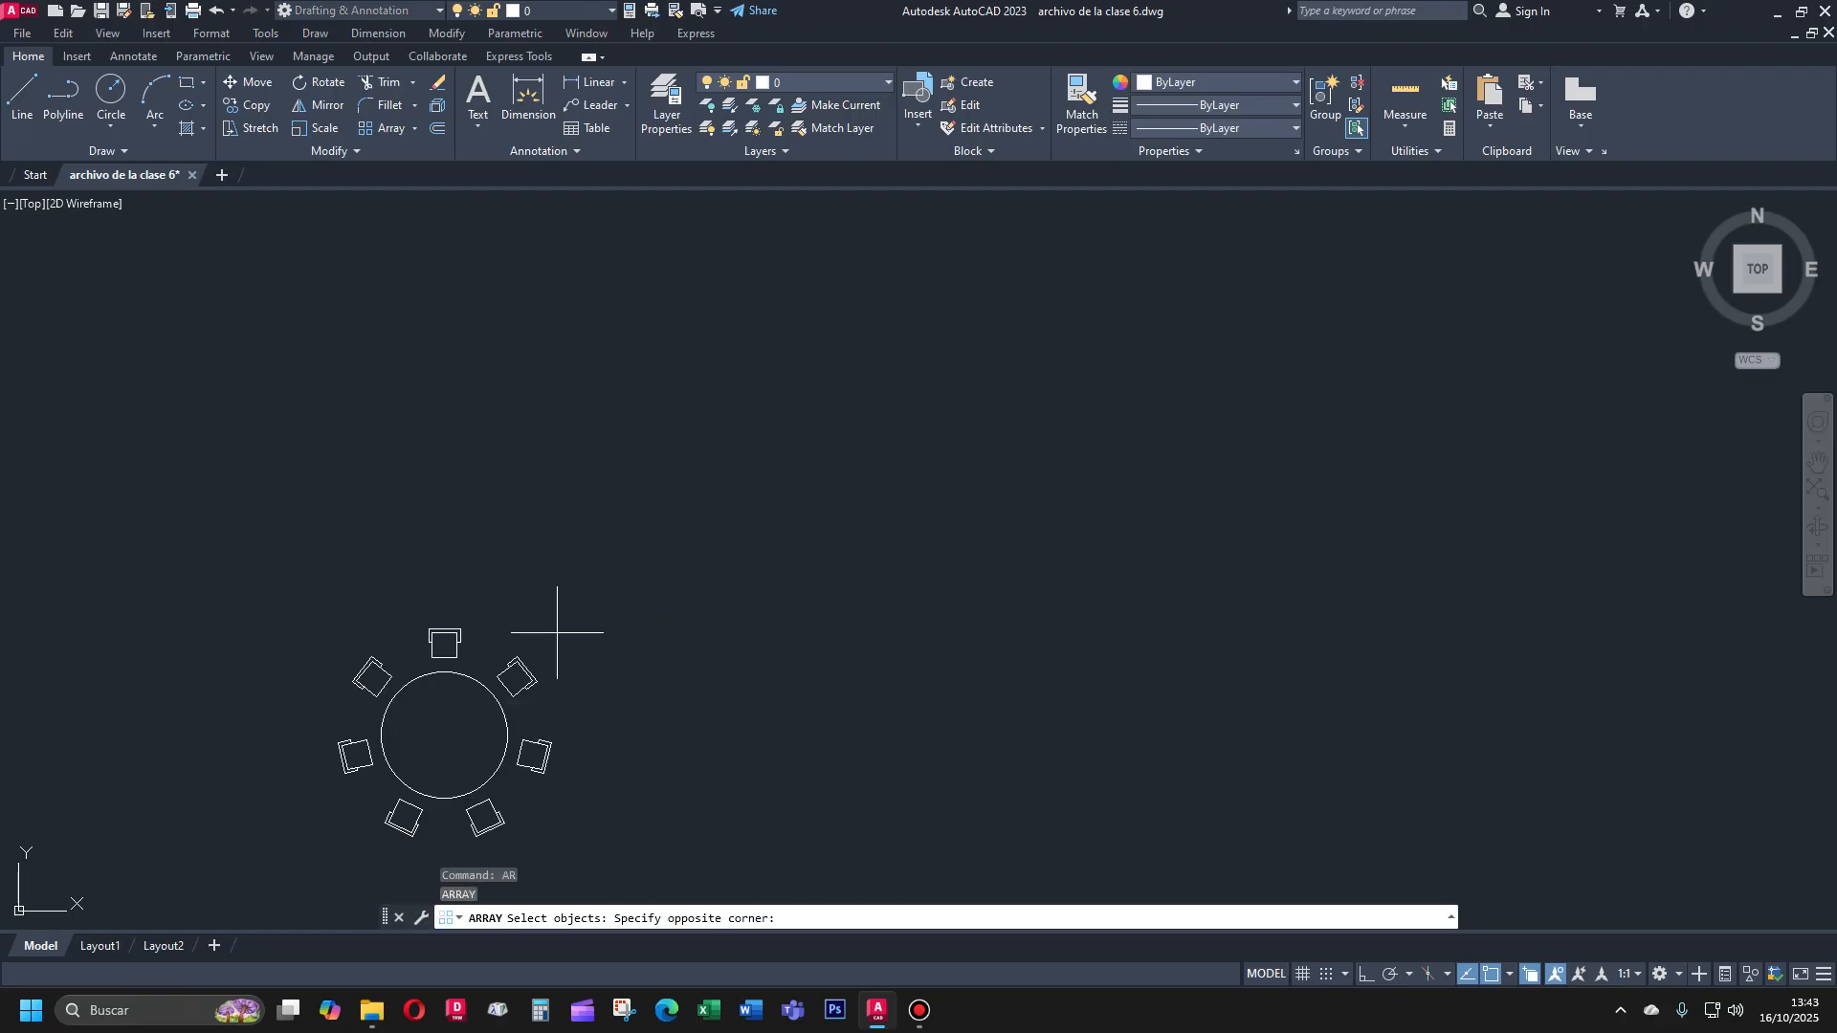
left_click(312, 863)
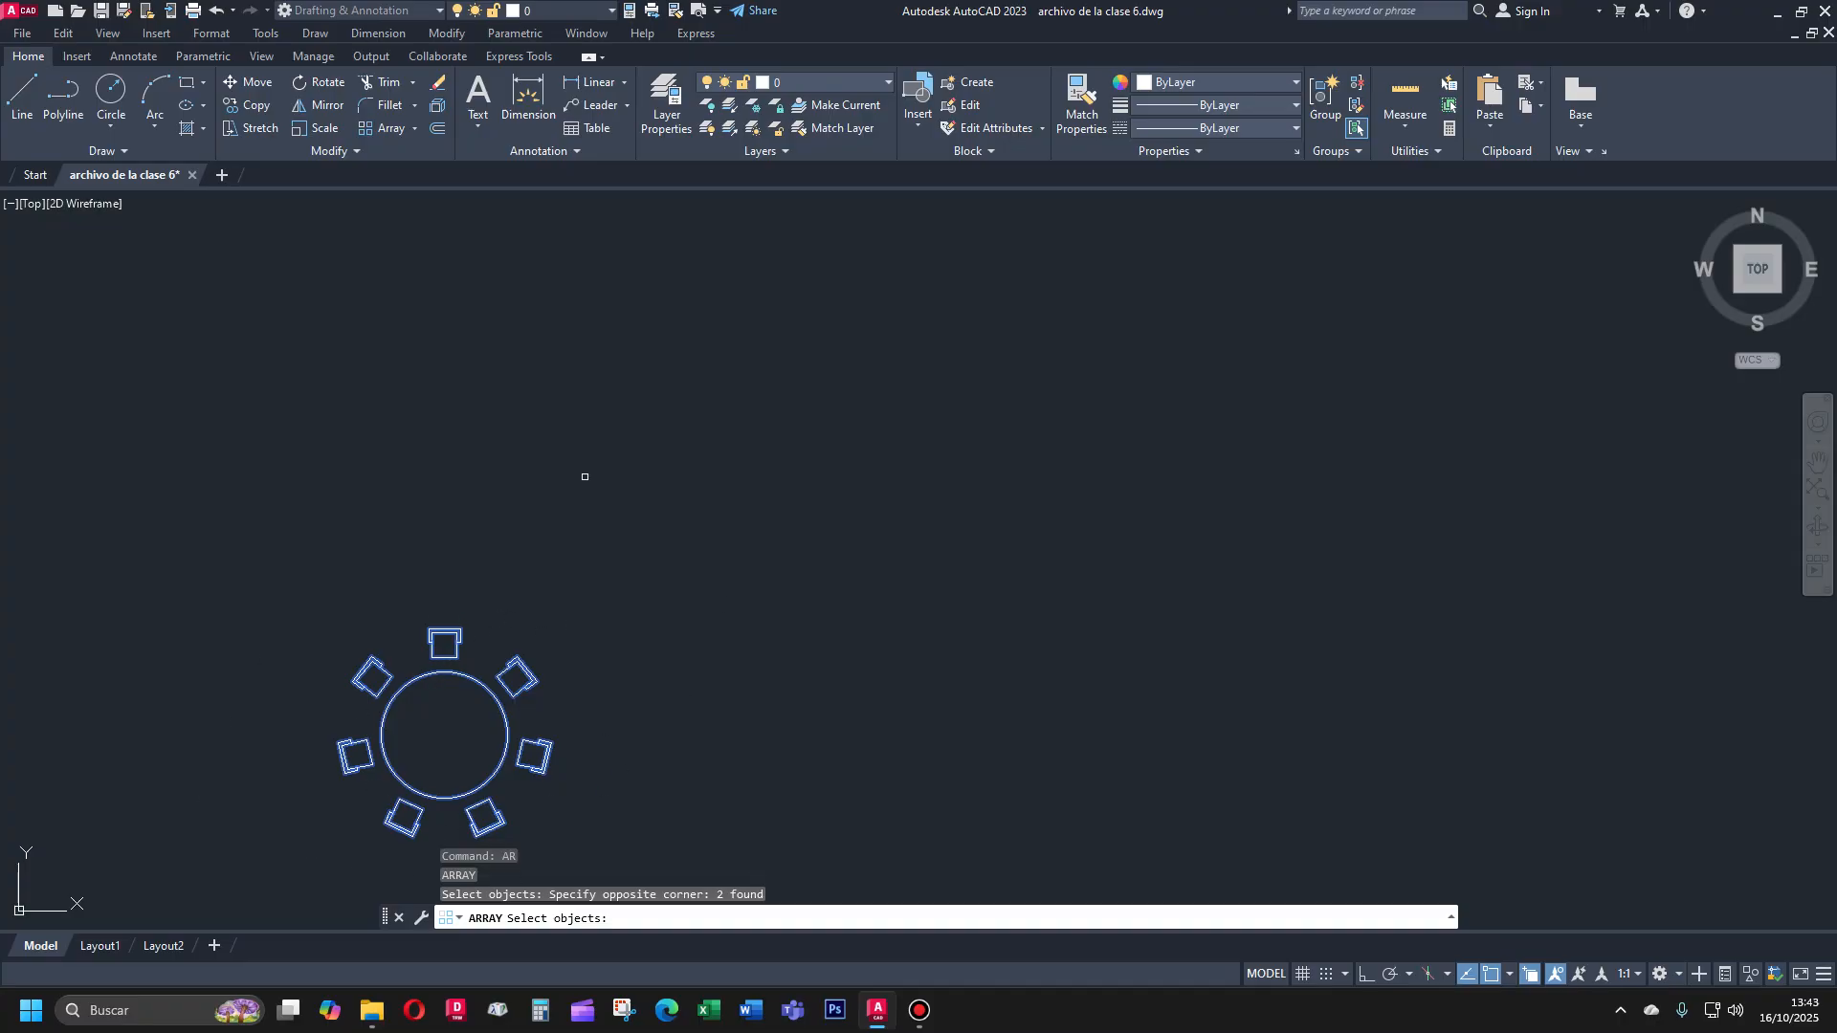
key("Return")
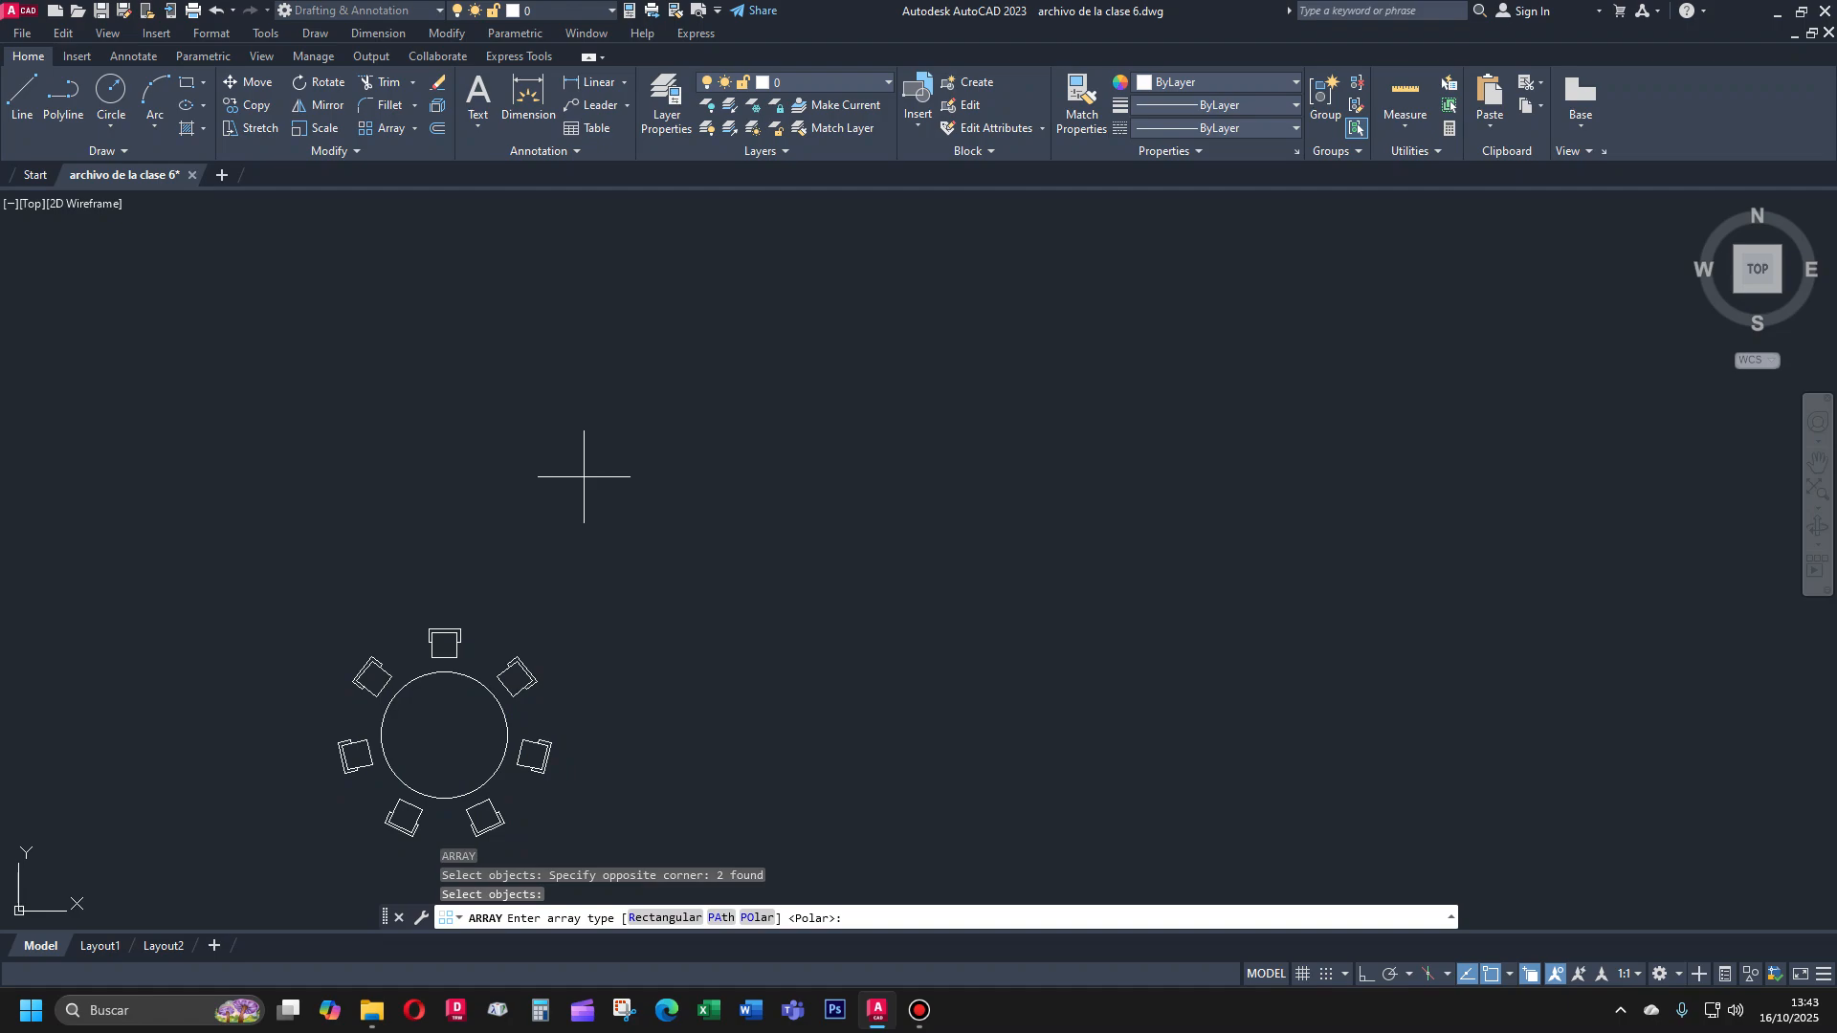
left_click(685, 918)
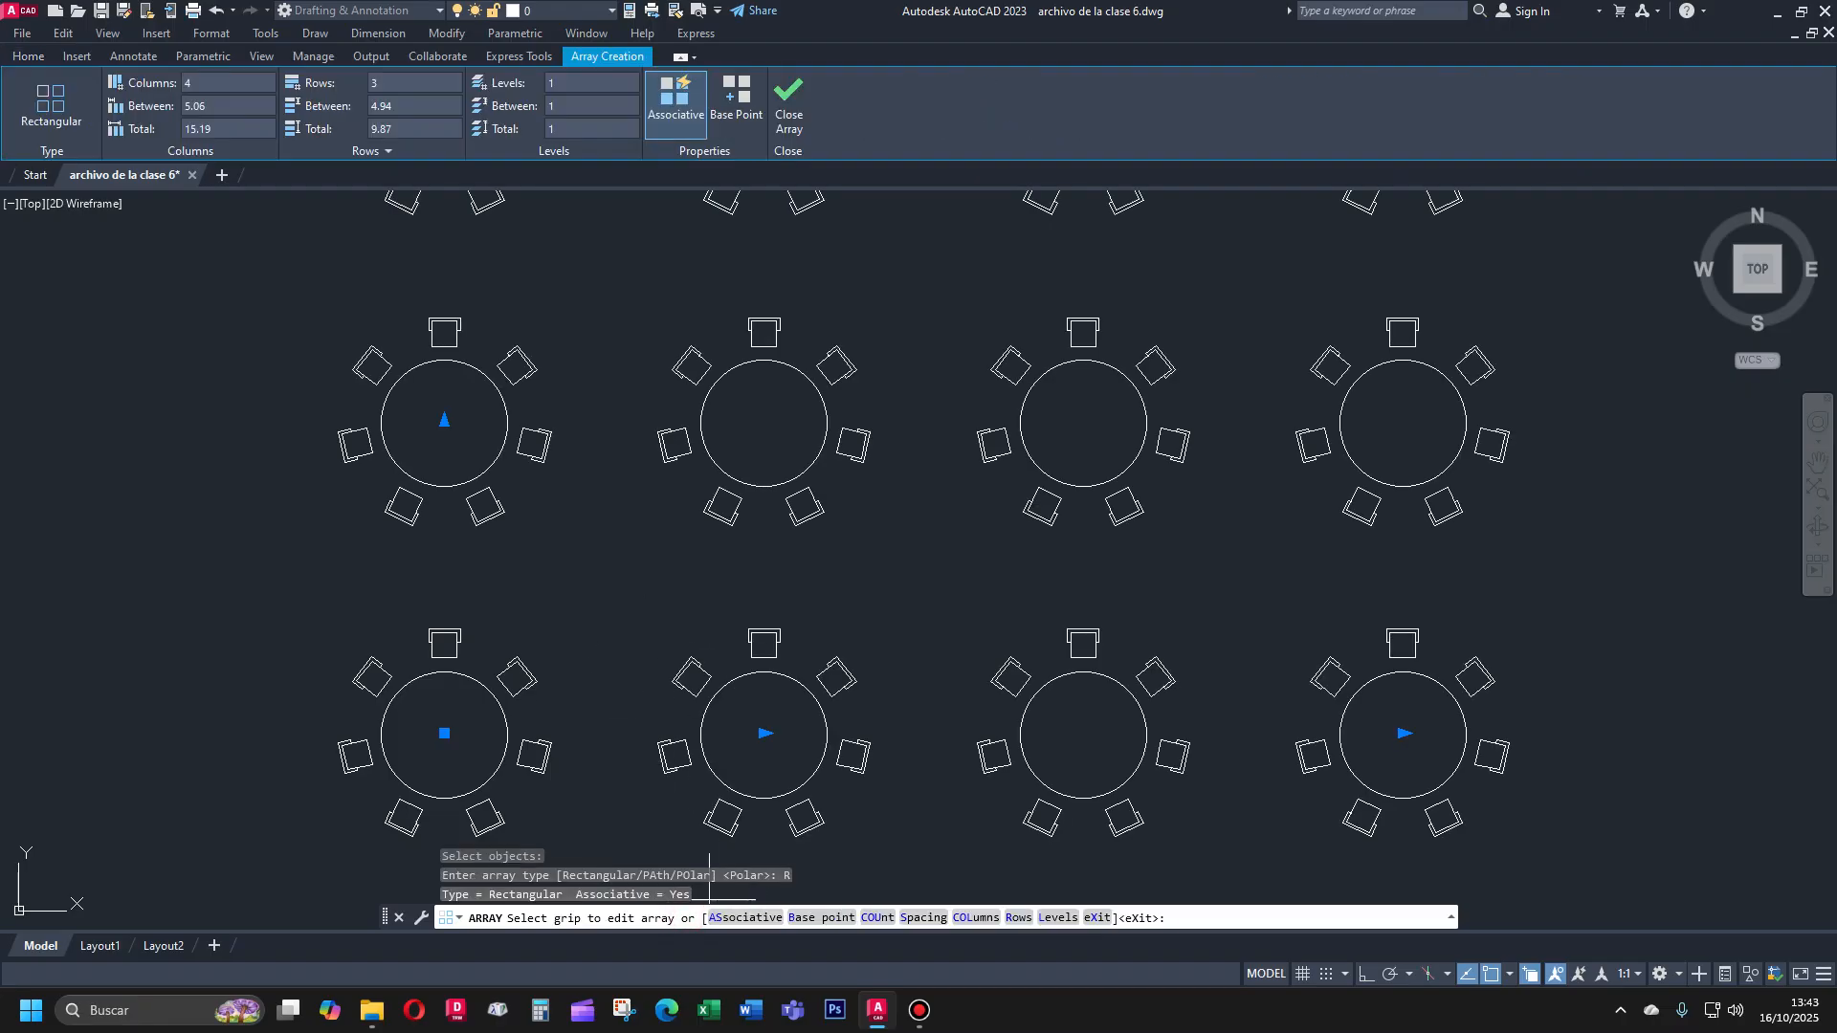
scroll(855, 615, "down", 4)
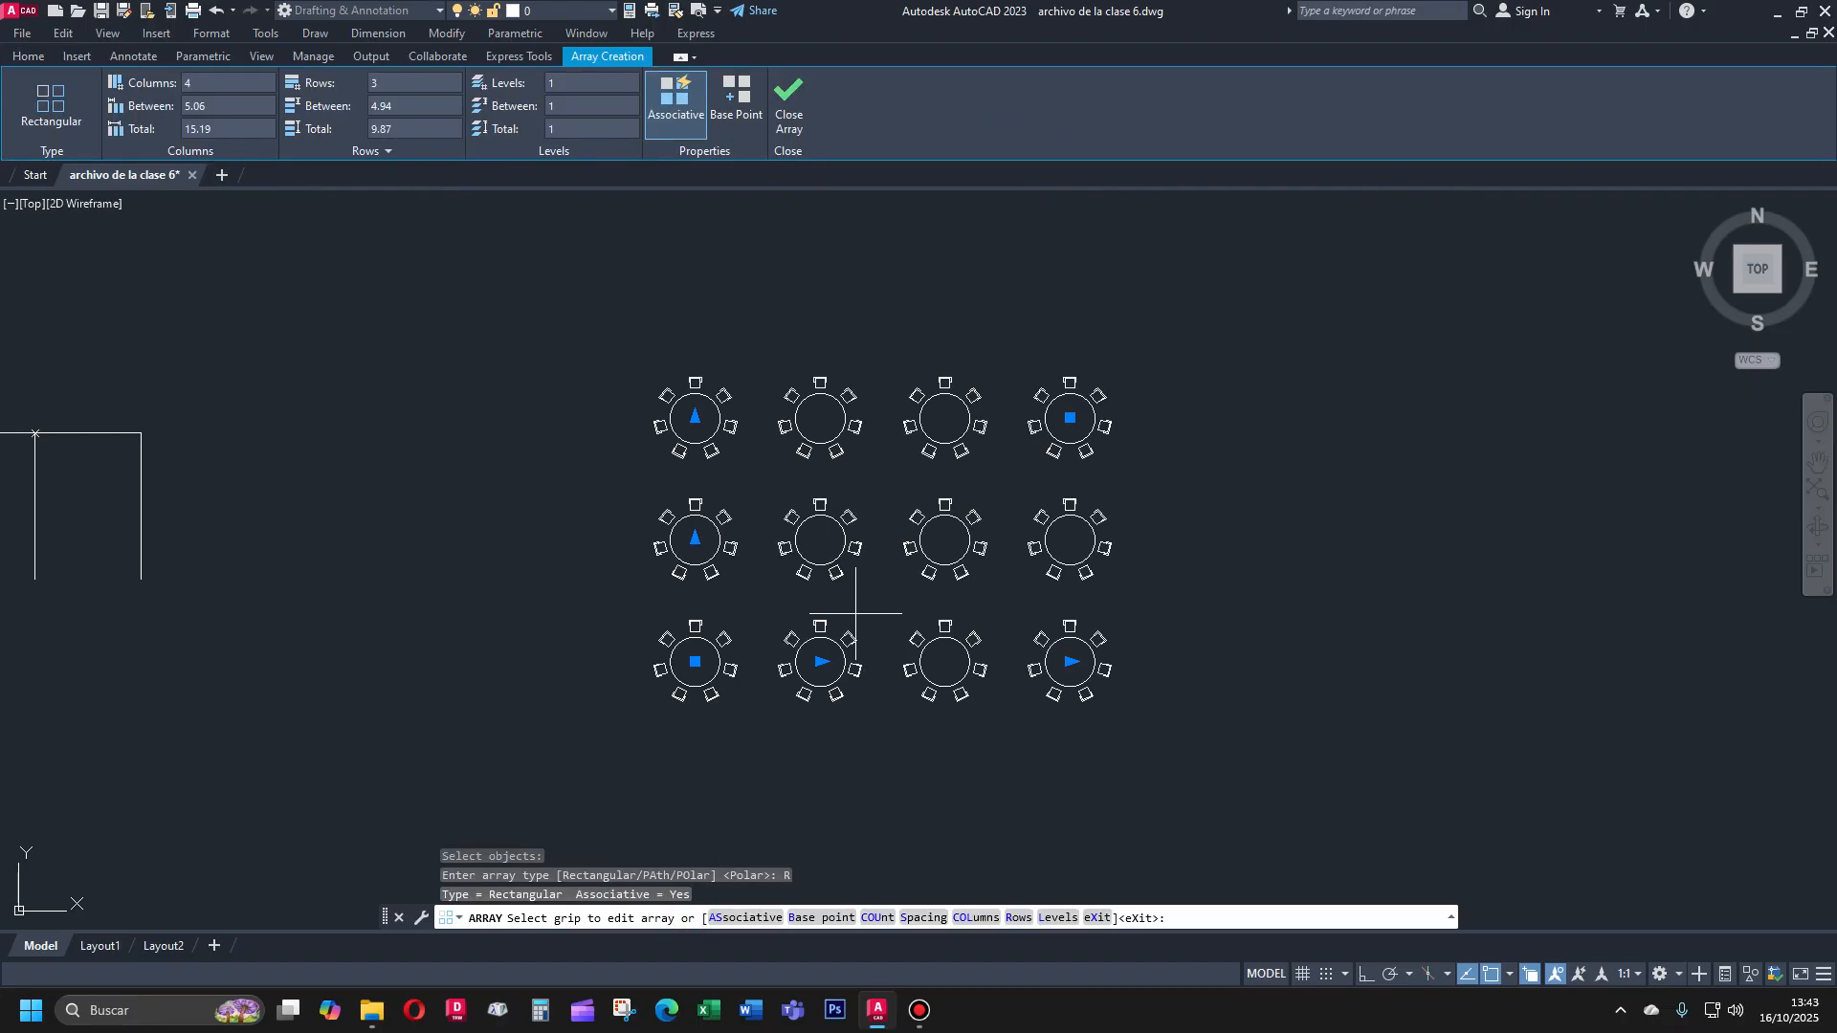
scroll(837, 486, "up", 2)
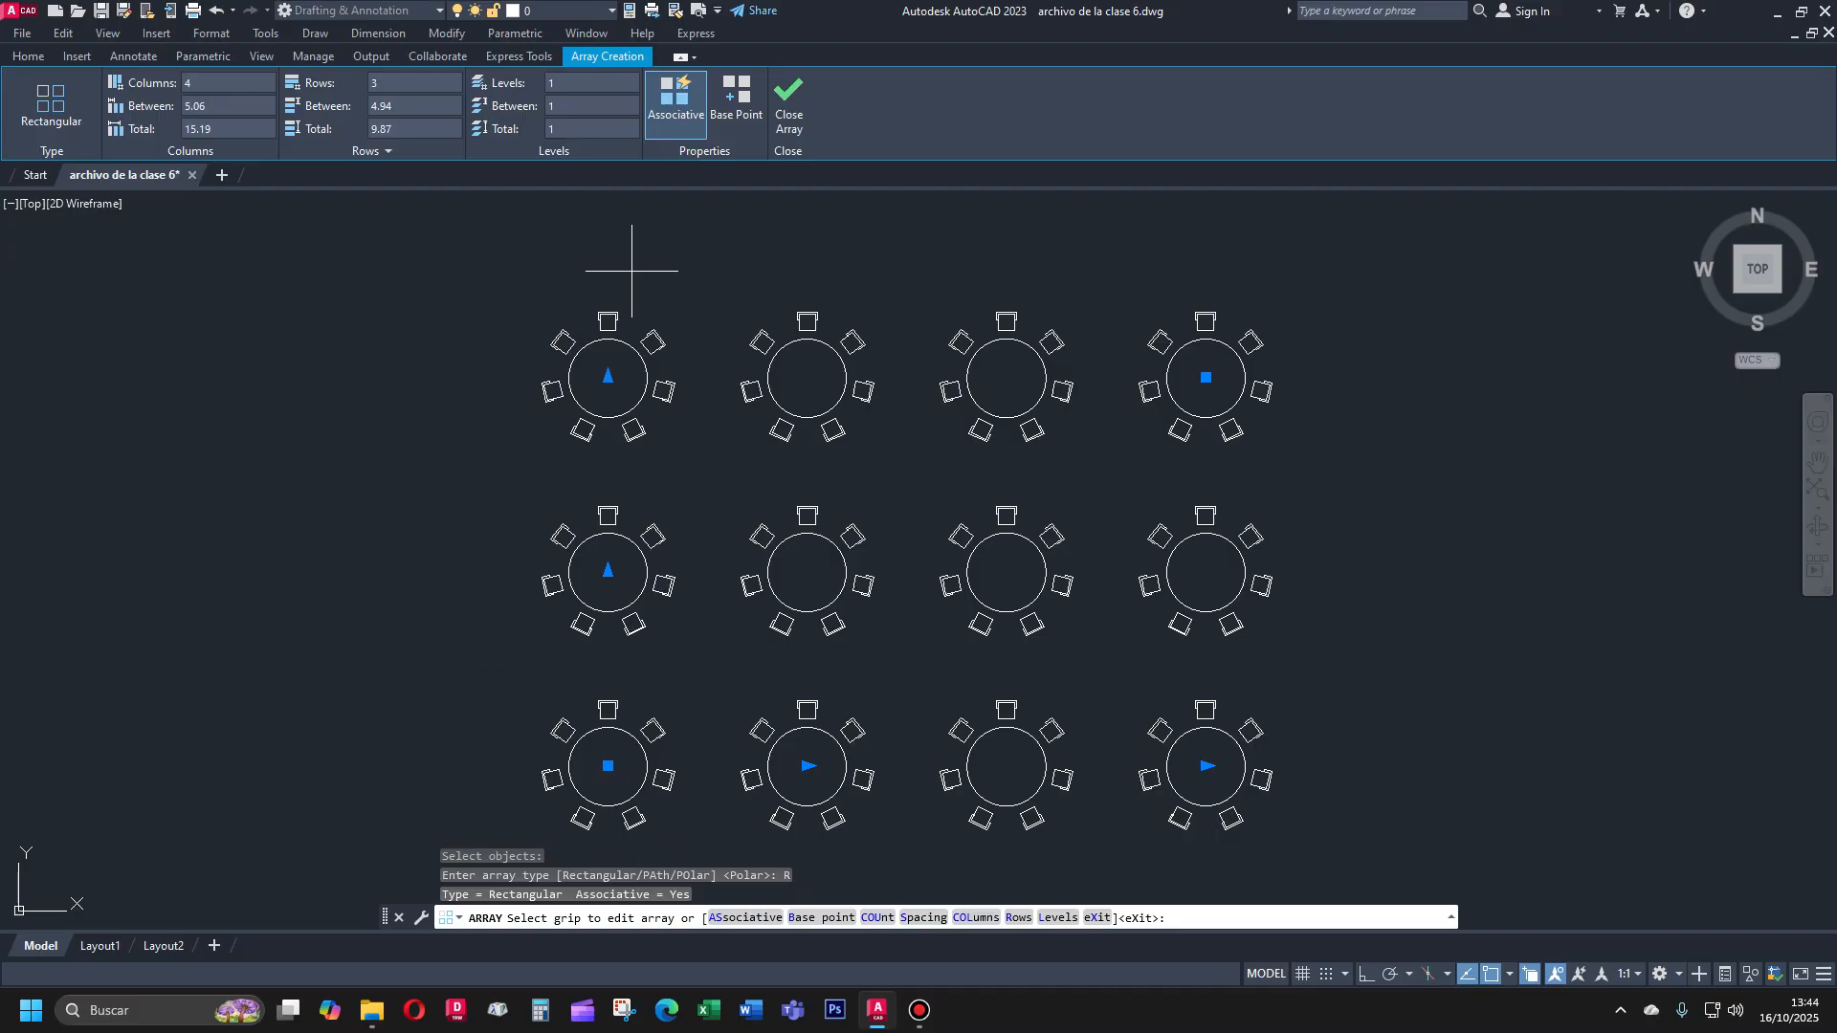
Set the rectangular array to 14 columns and 8 rows, and end the command
left_click(215, 86)
type("14")
key("Return")
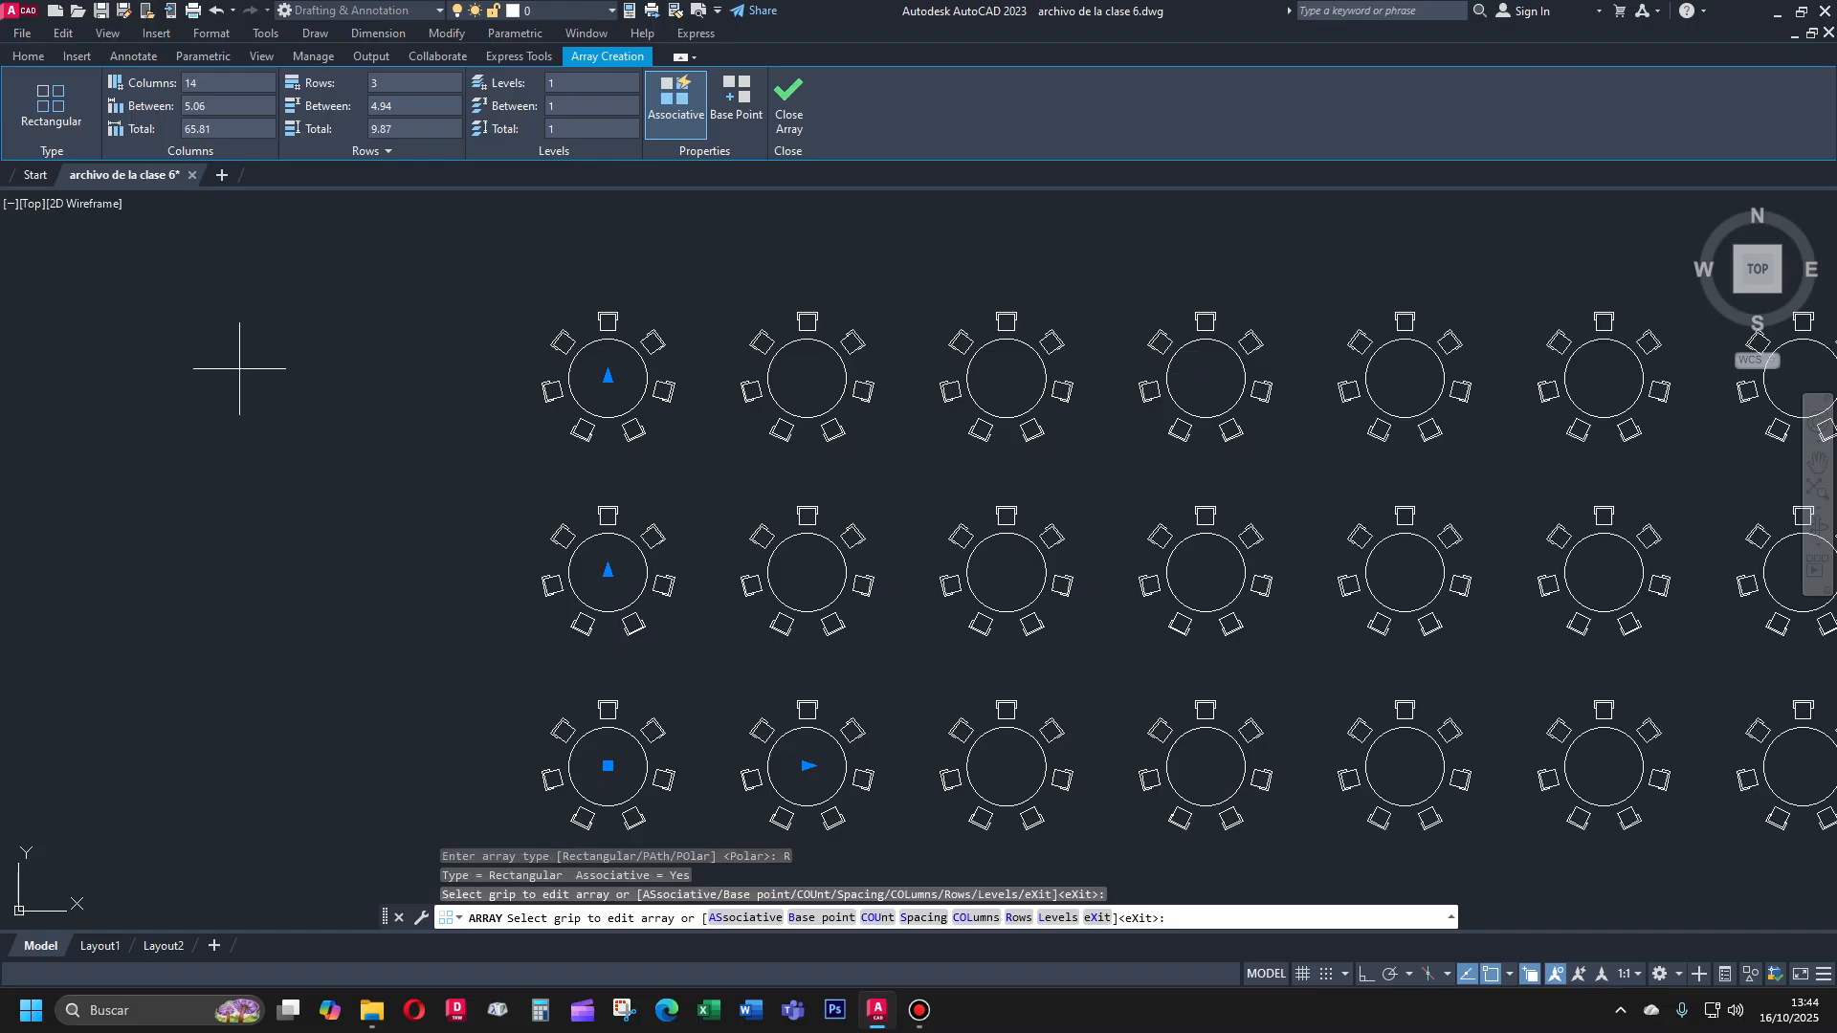
left_click(379, 82)
key("Return")
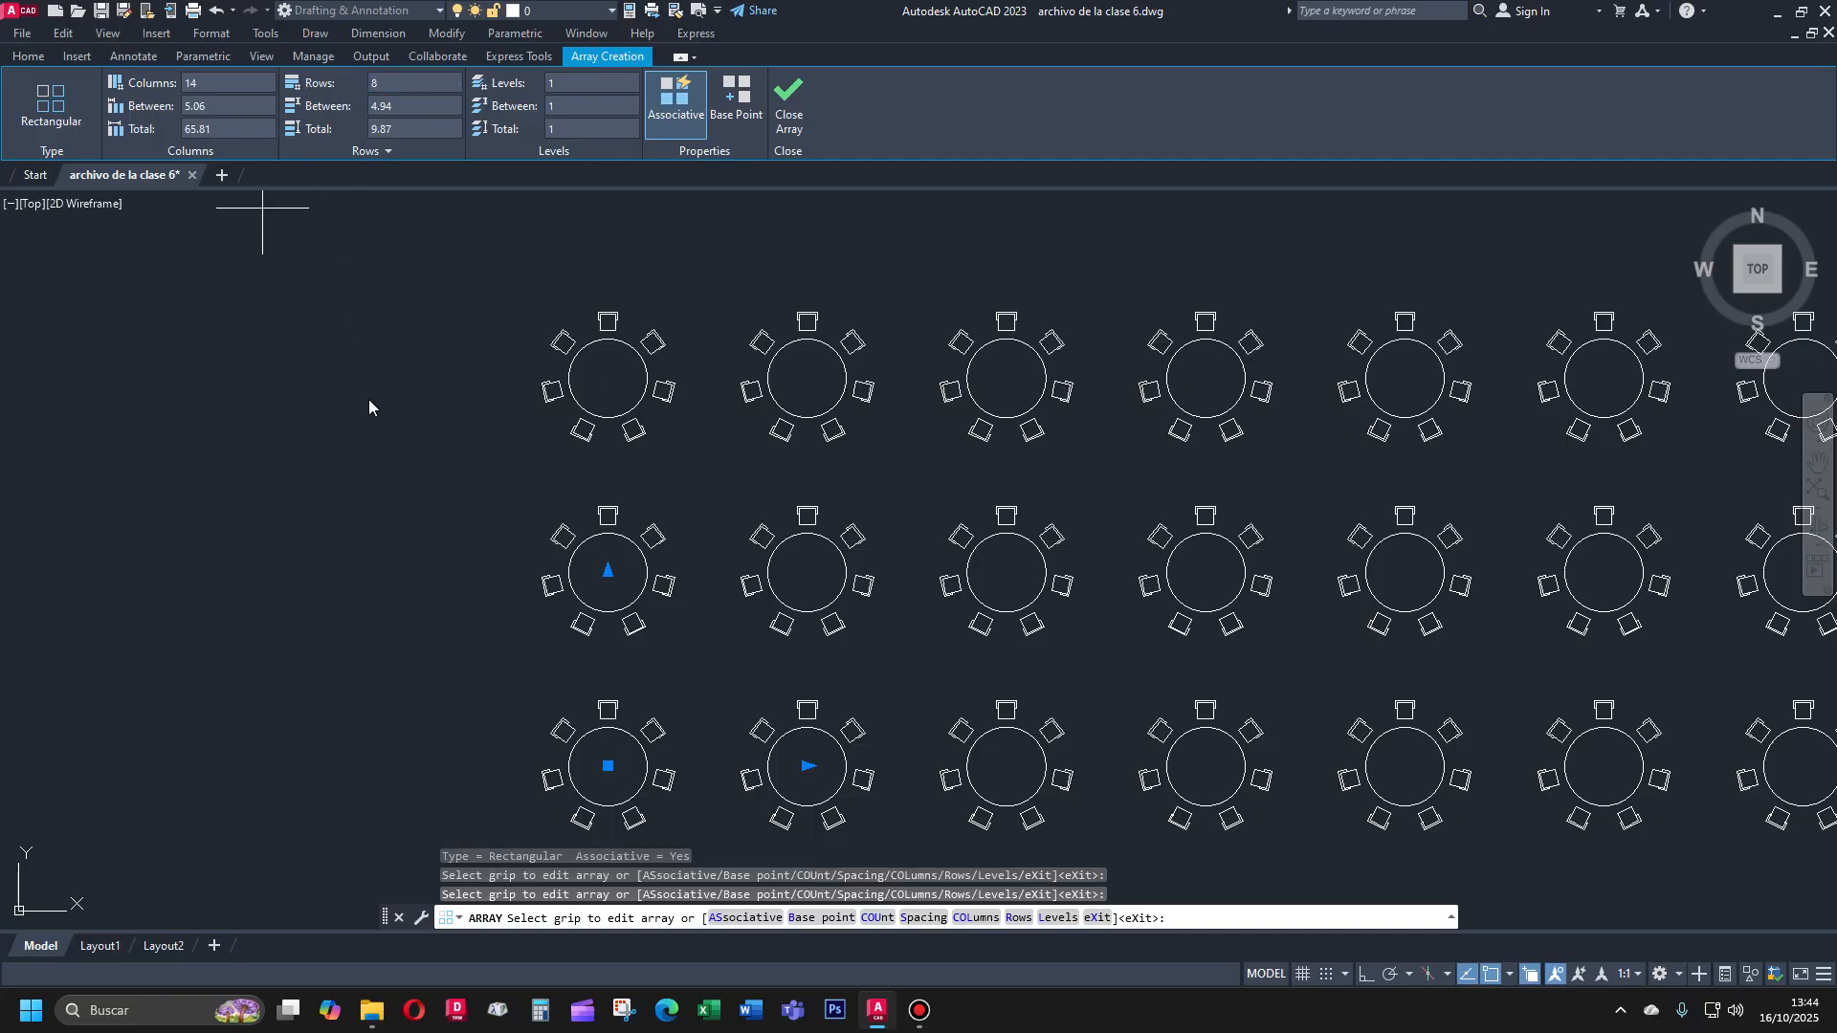
scroll(475, 499, "down", 8)
scroll(470, 378, "up", 4)
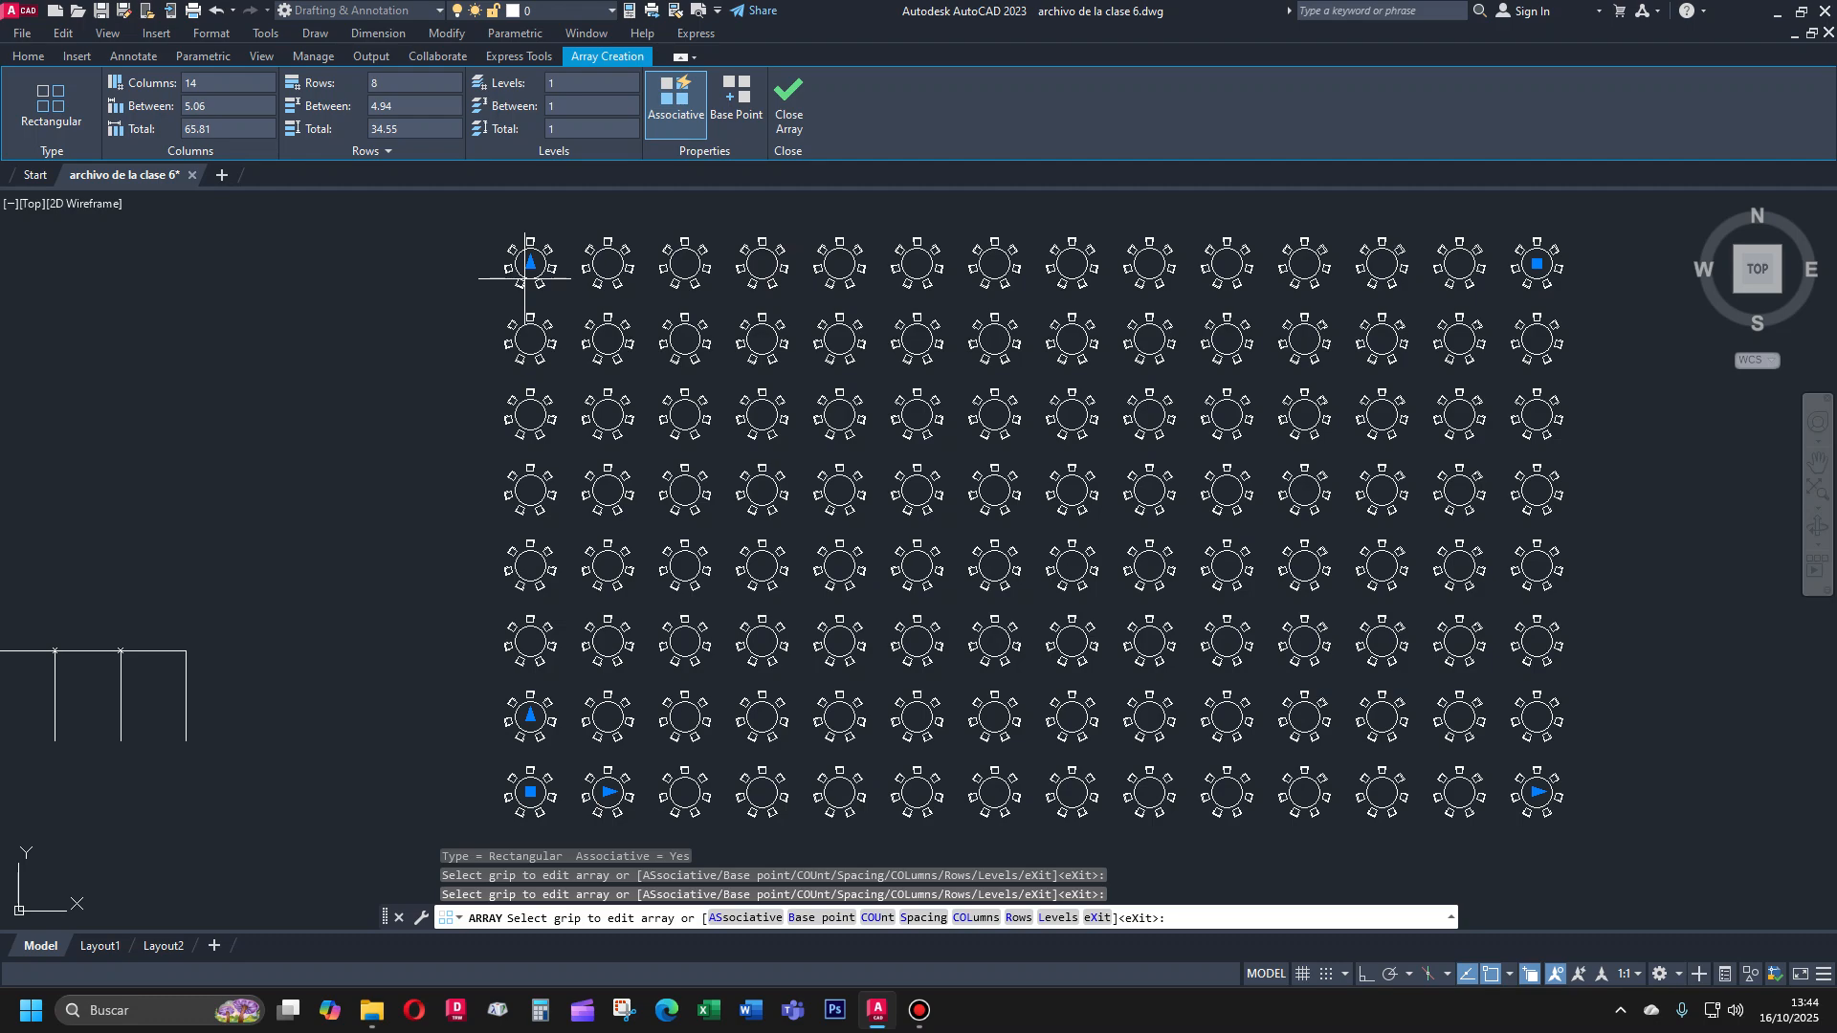
key("Escape")
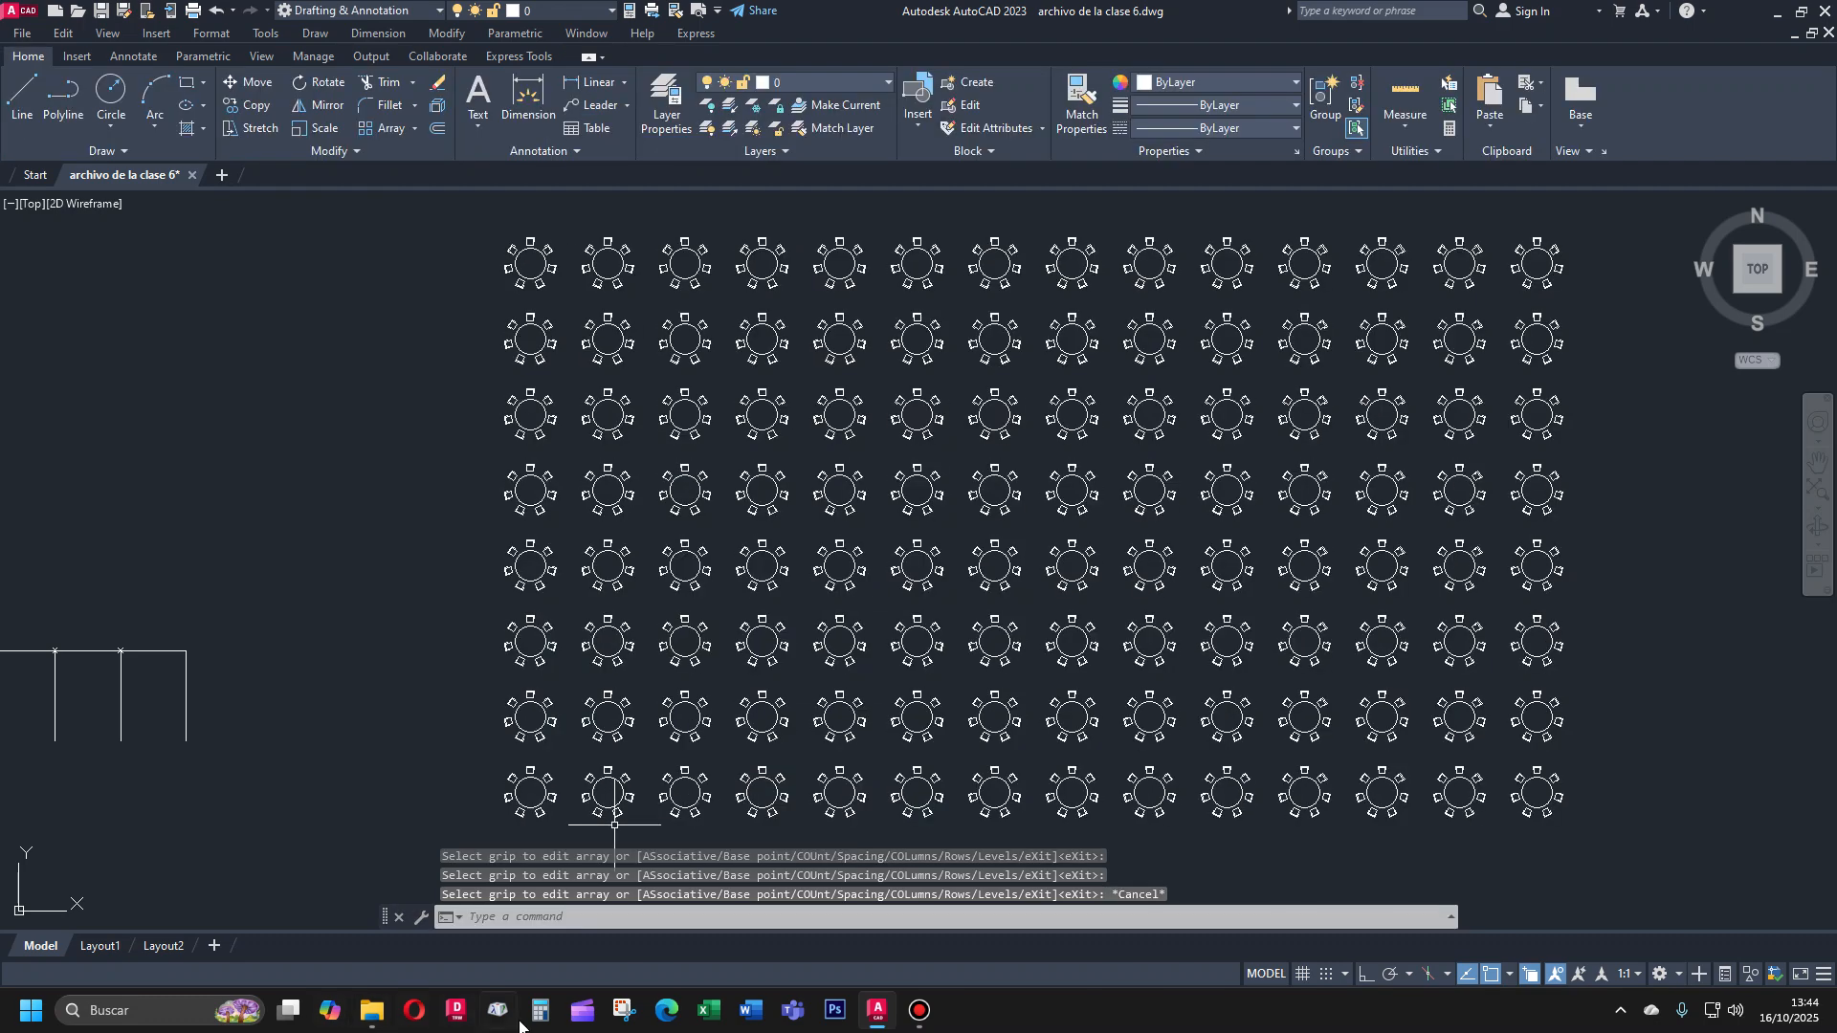
Undo the rectangular array of tables and clear the selection
type("u")
key("Return")
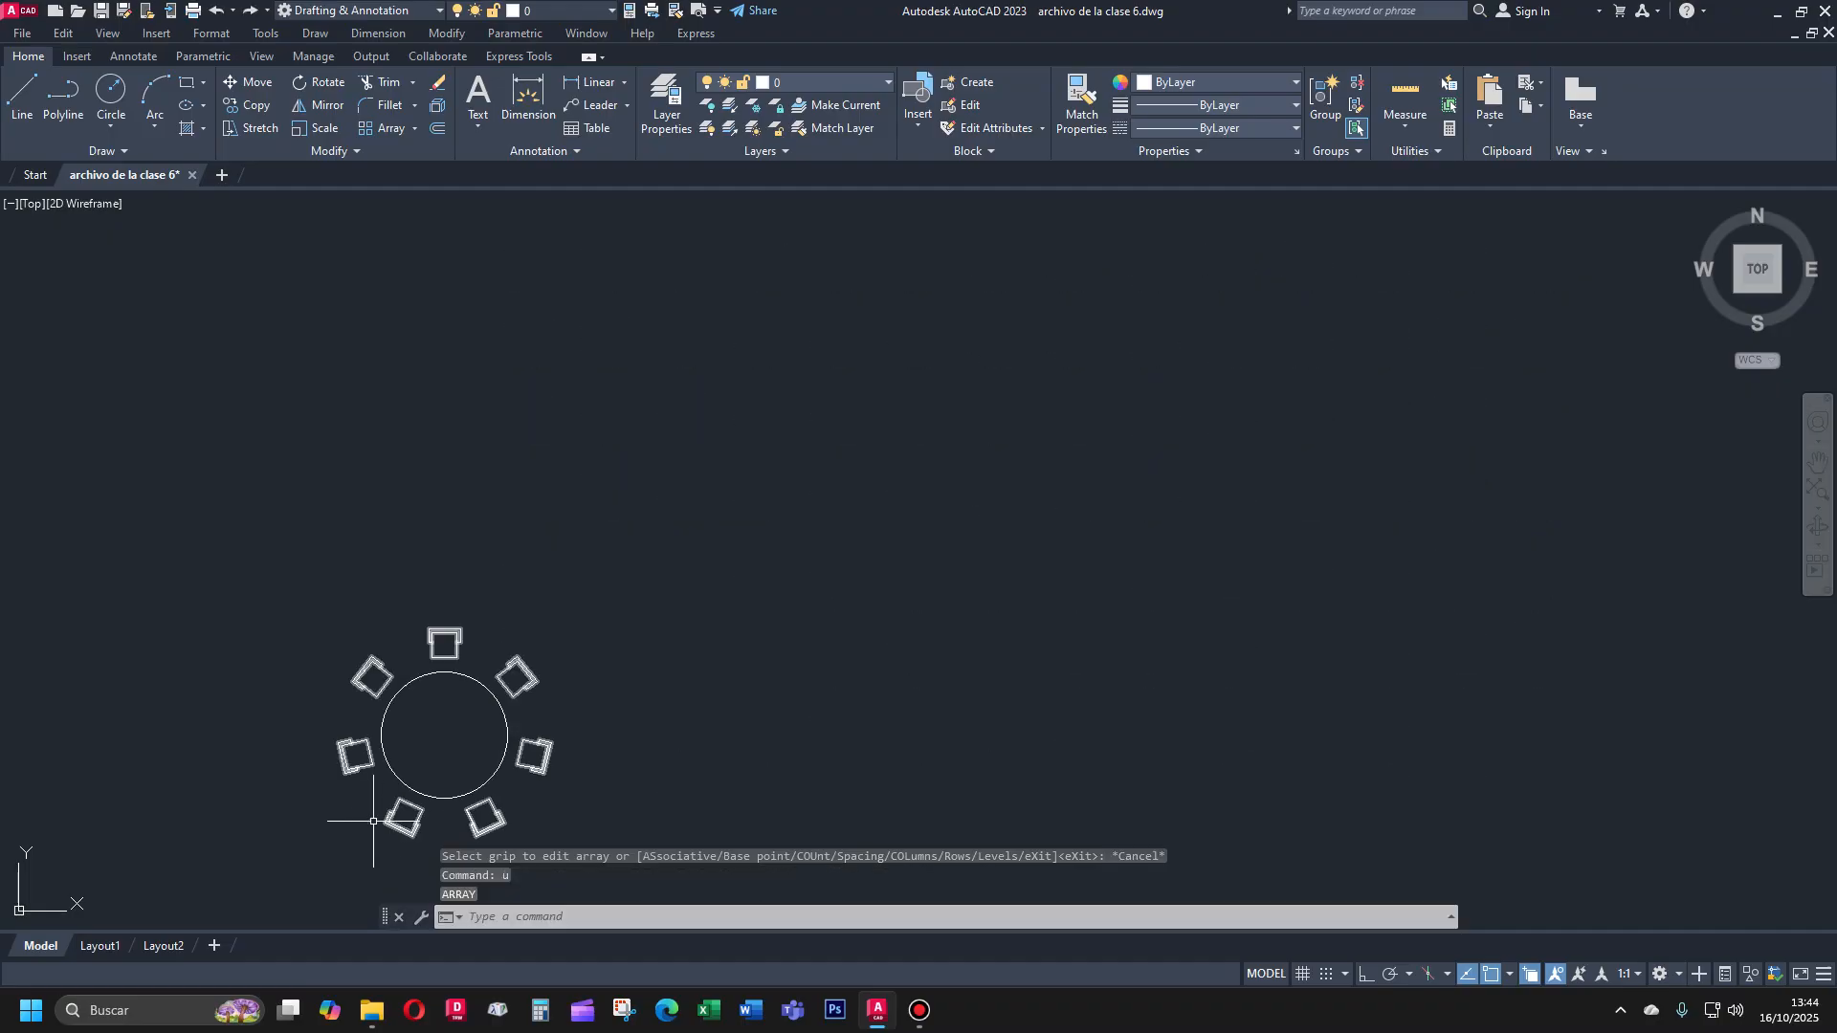
key("Escape")
Copy the round table with its chairs to an empty area far to the right of the original
type("co")
key("Return")
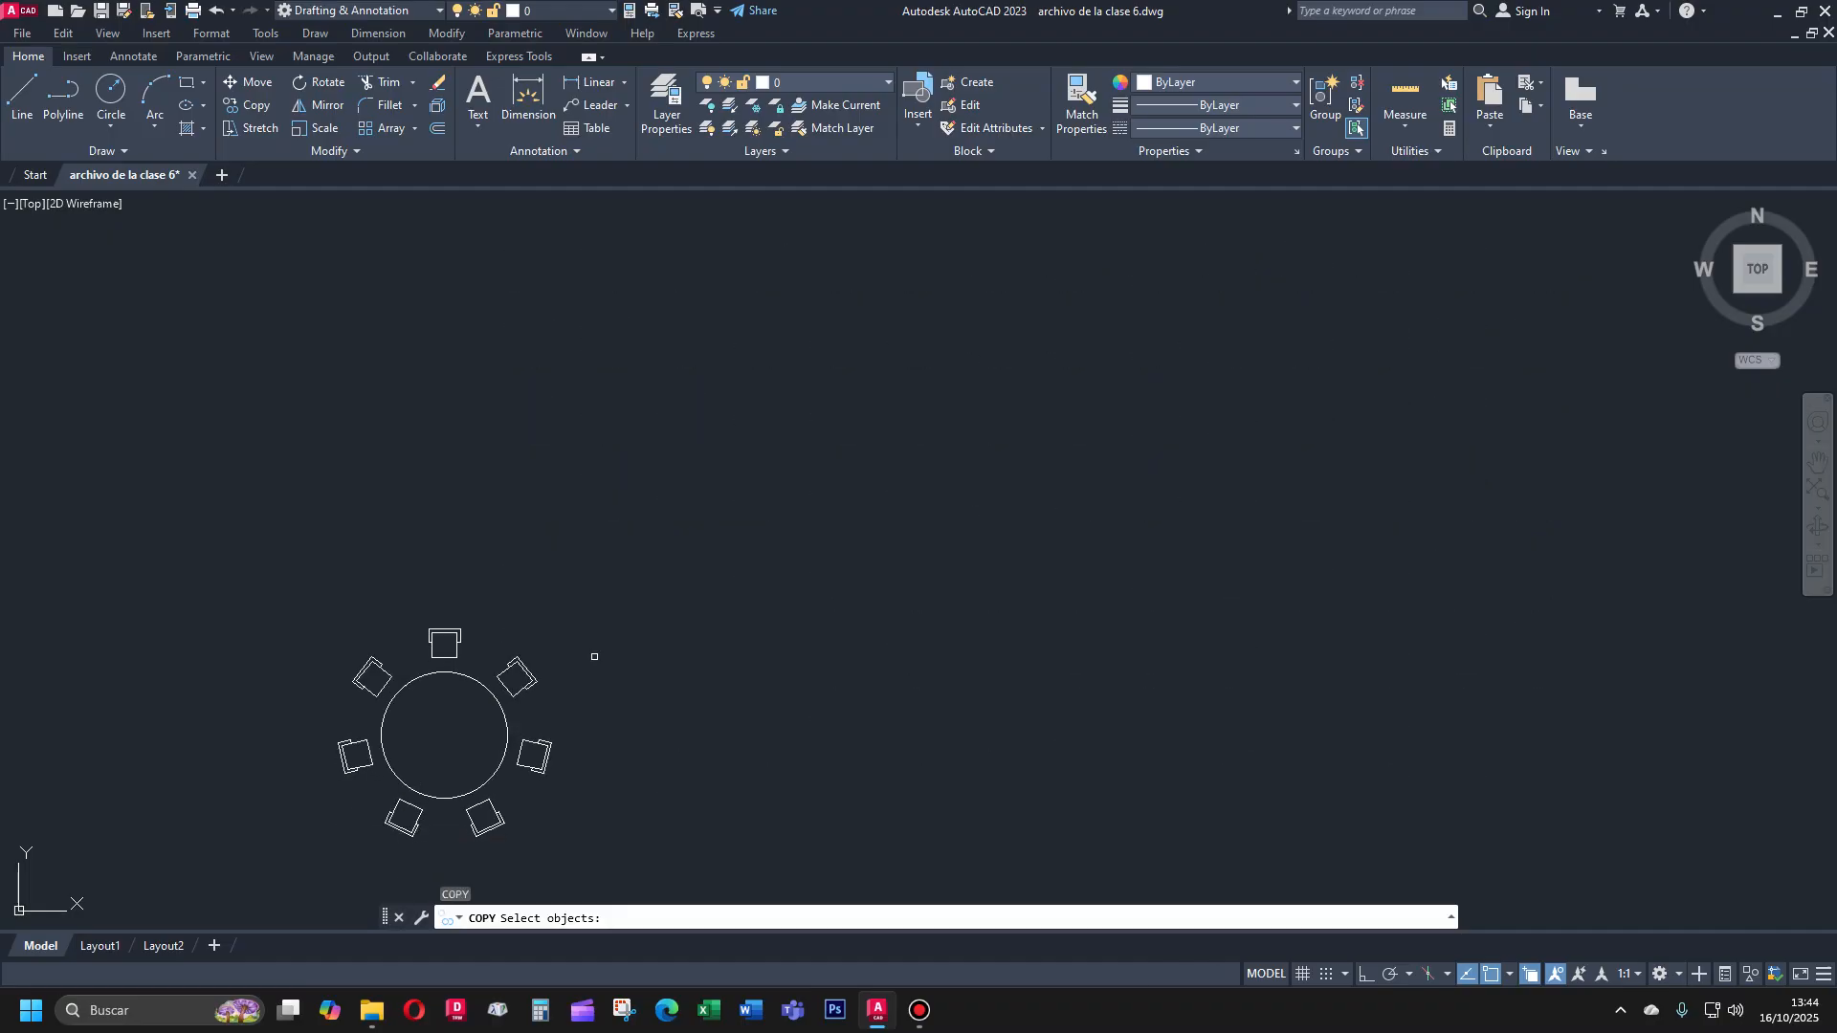
left_click(595, 586)
left_click(266, 845)
key("Return")
left_click(198, 828)
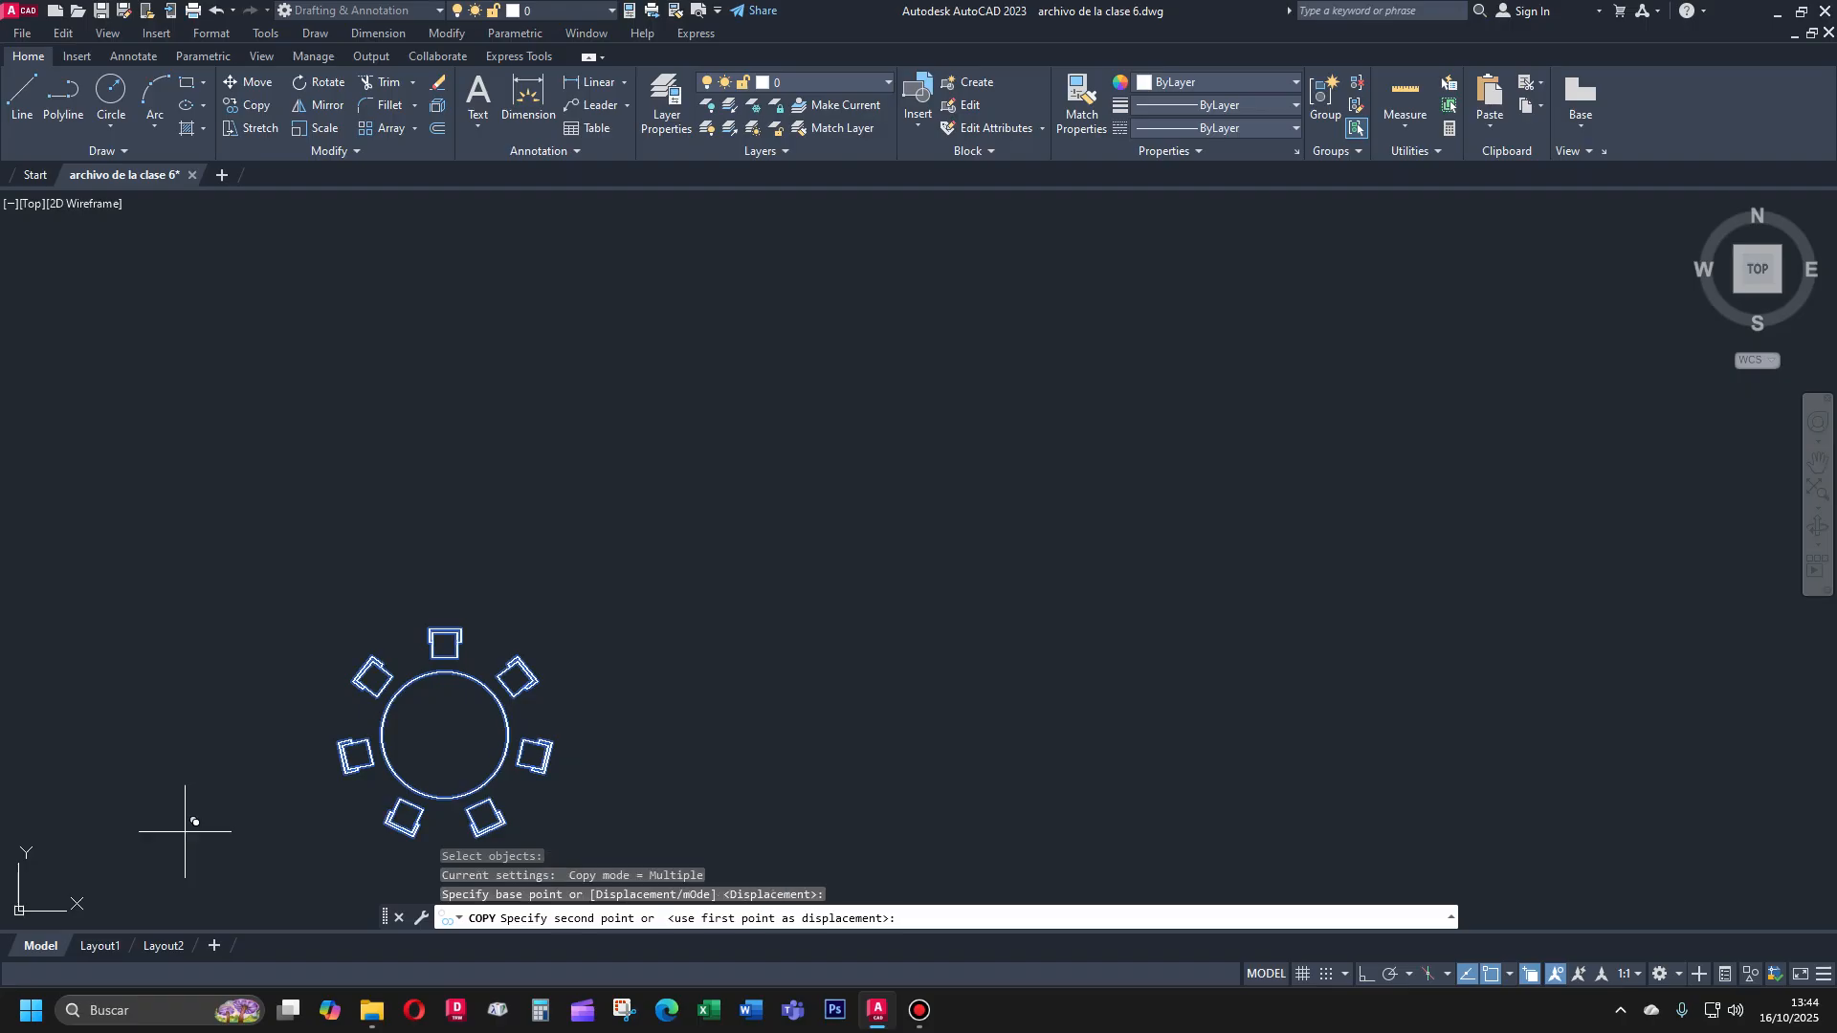
scroll(267, 729, "down", 6)
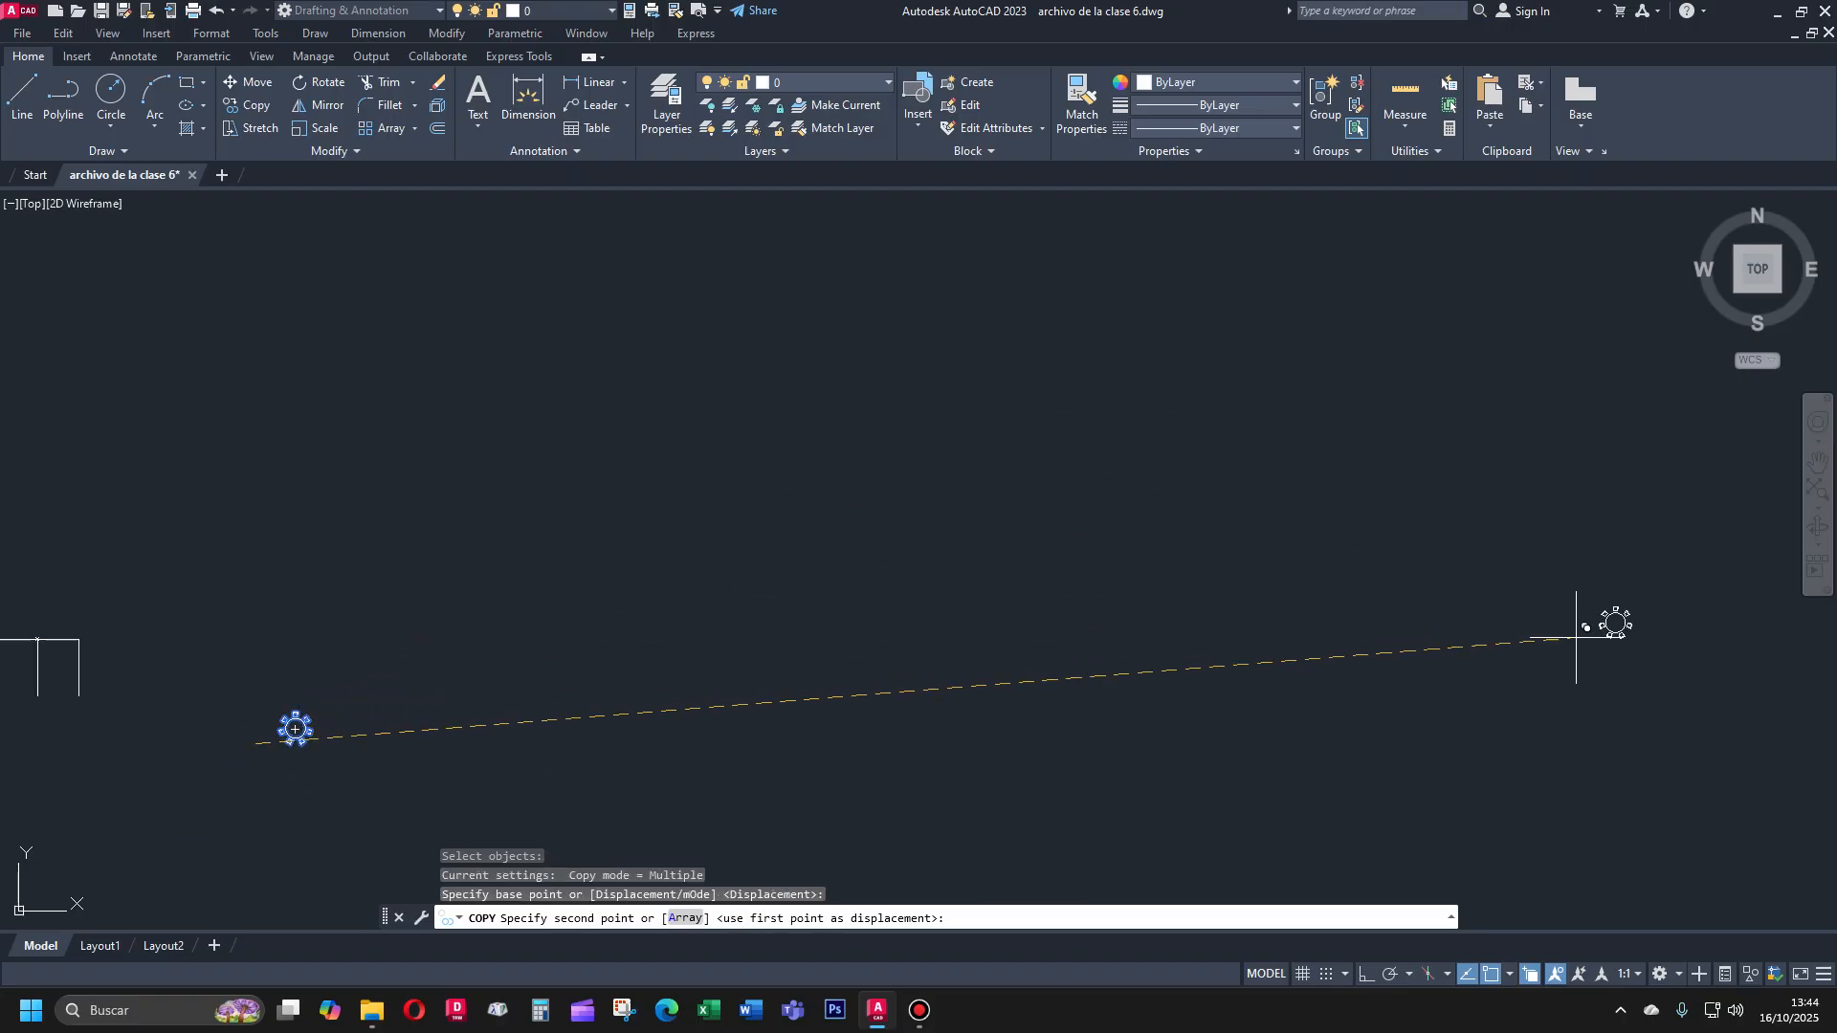
left_click(1601, 698)
key("Escape")
Start a new rectangular array from the original round table and its chairs
scroll(253, 713, "up", 1)
scroll(252, 713, "up", 4)
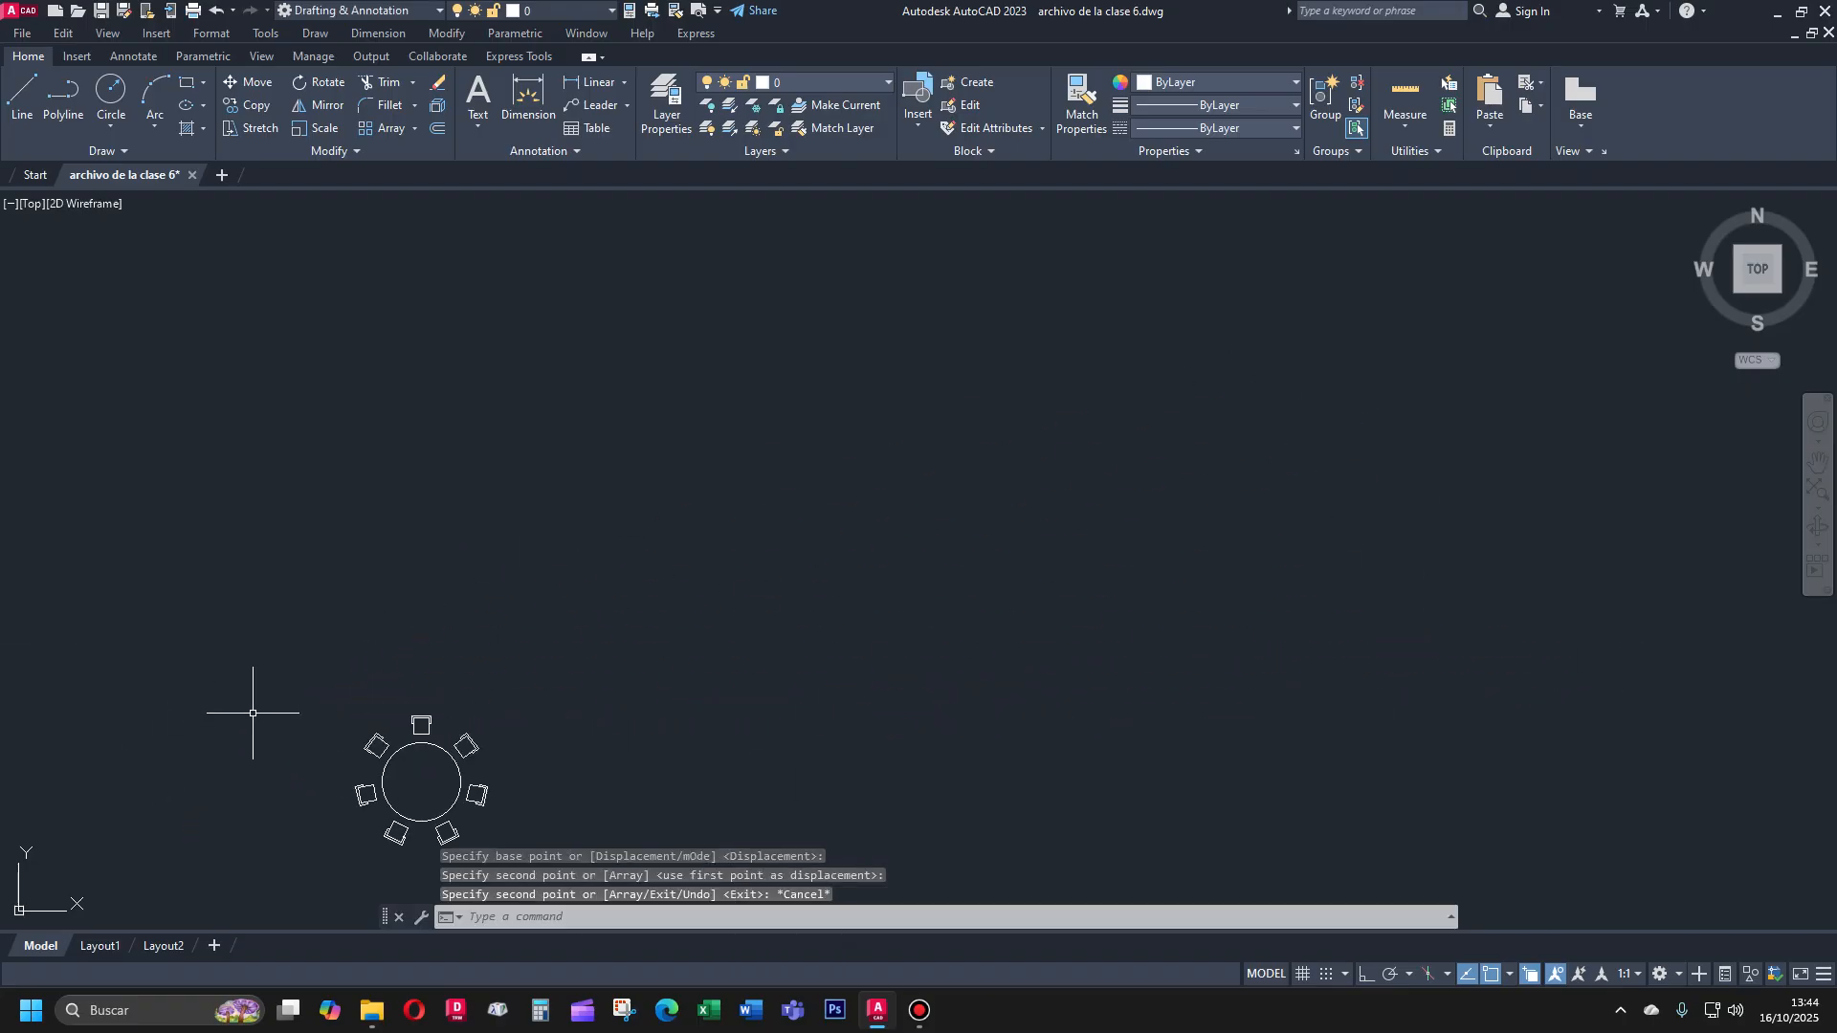
type("aa")
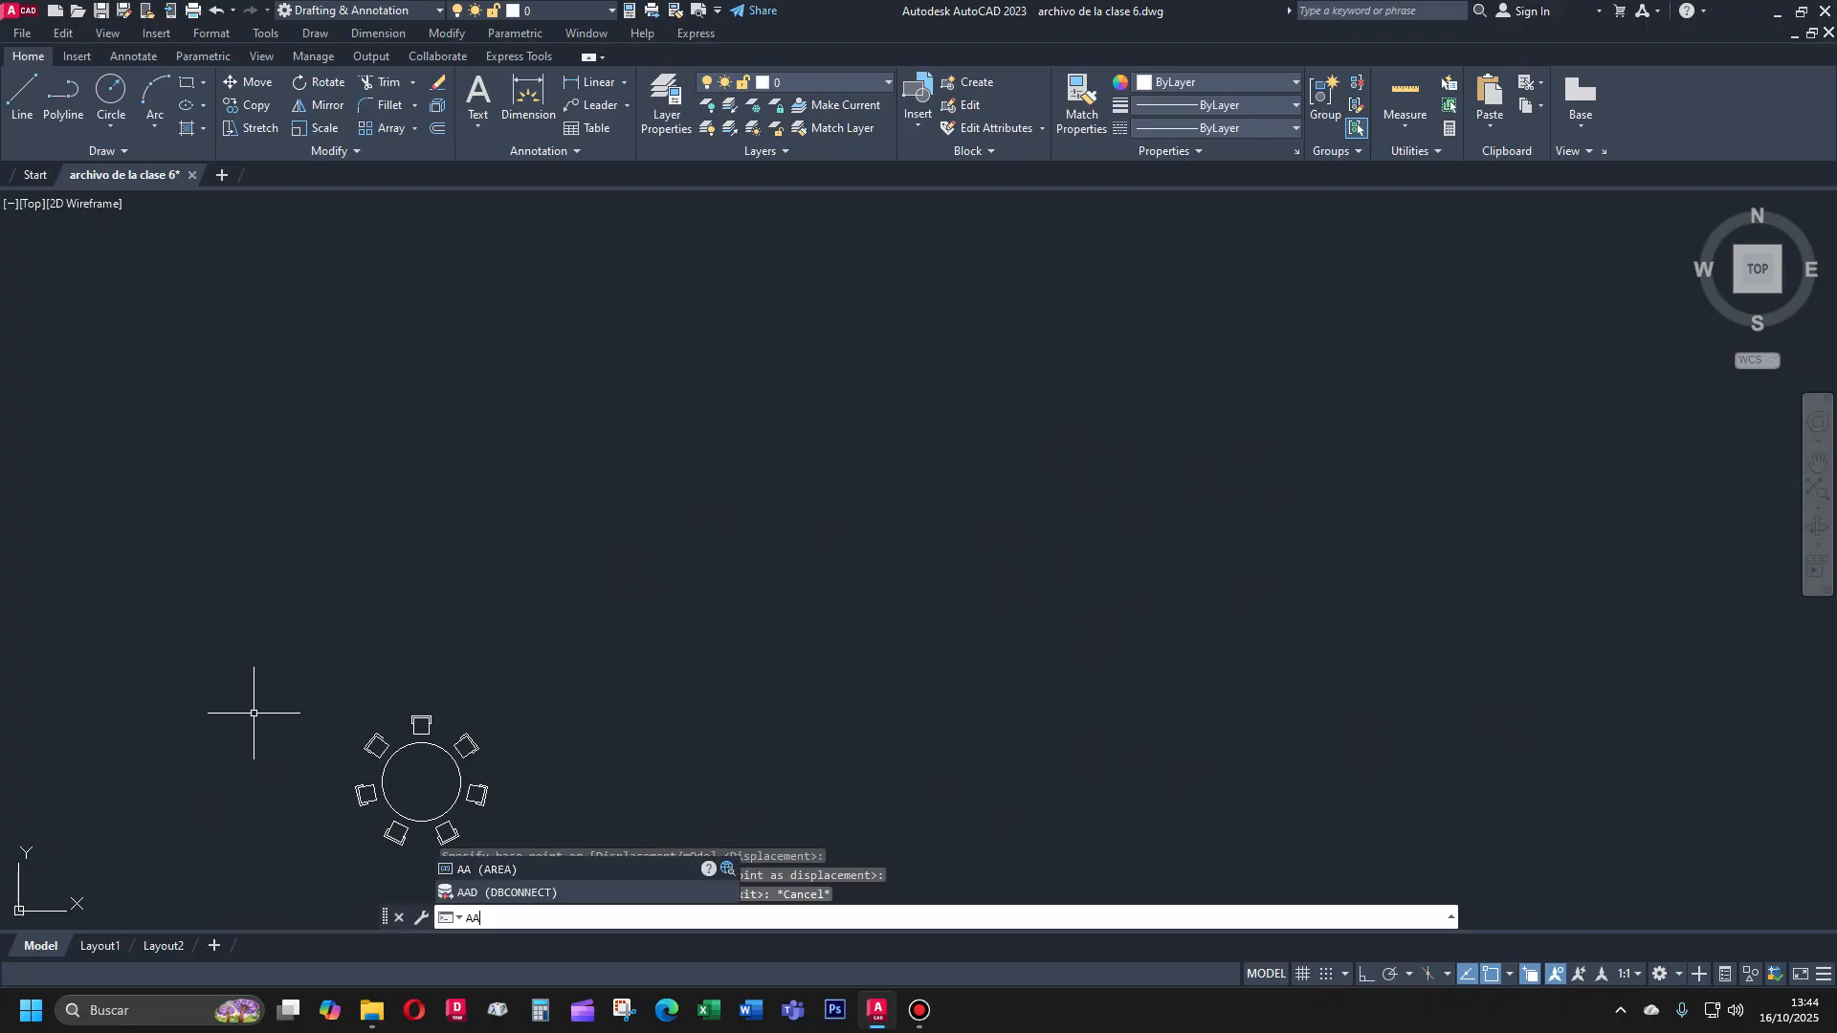
key("Escape")
type("ar")
key("Return")
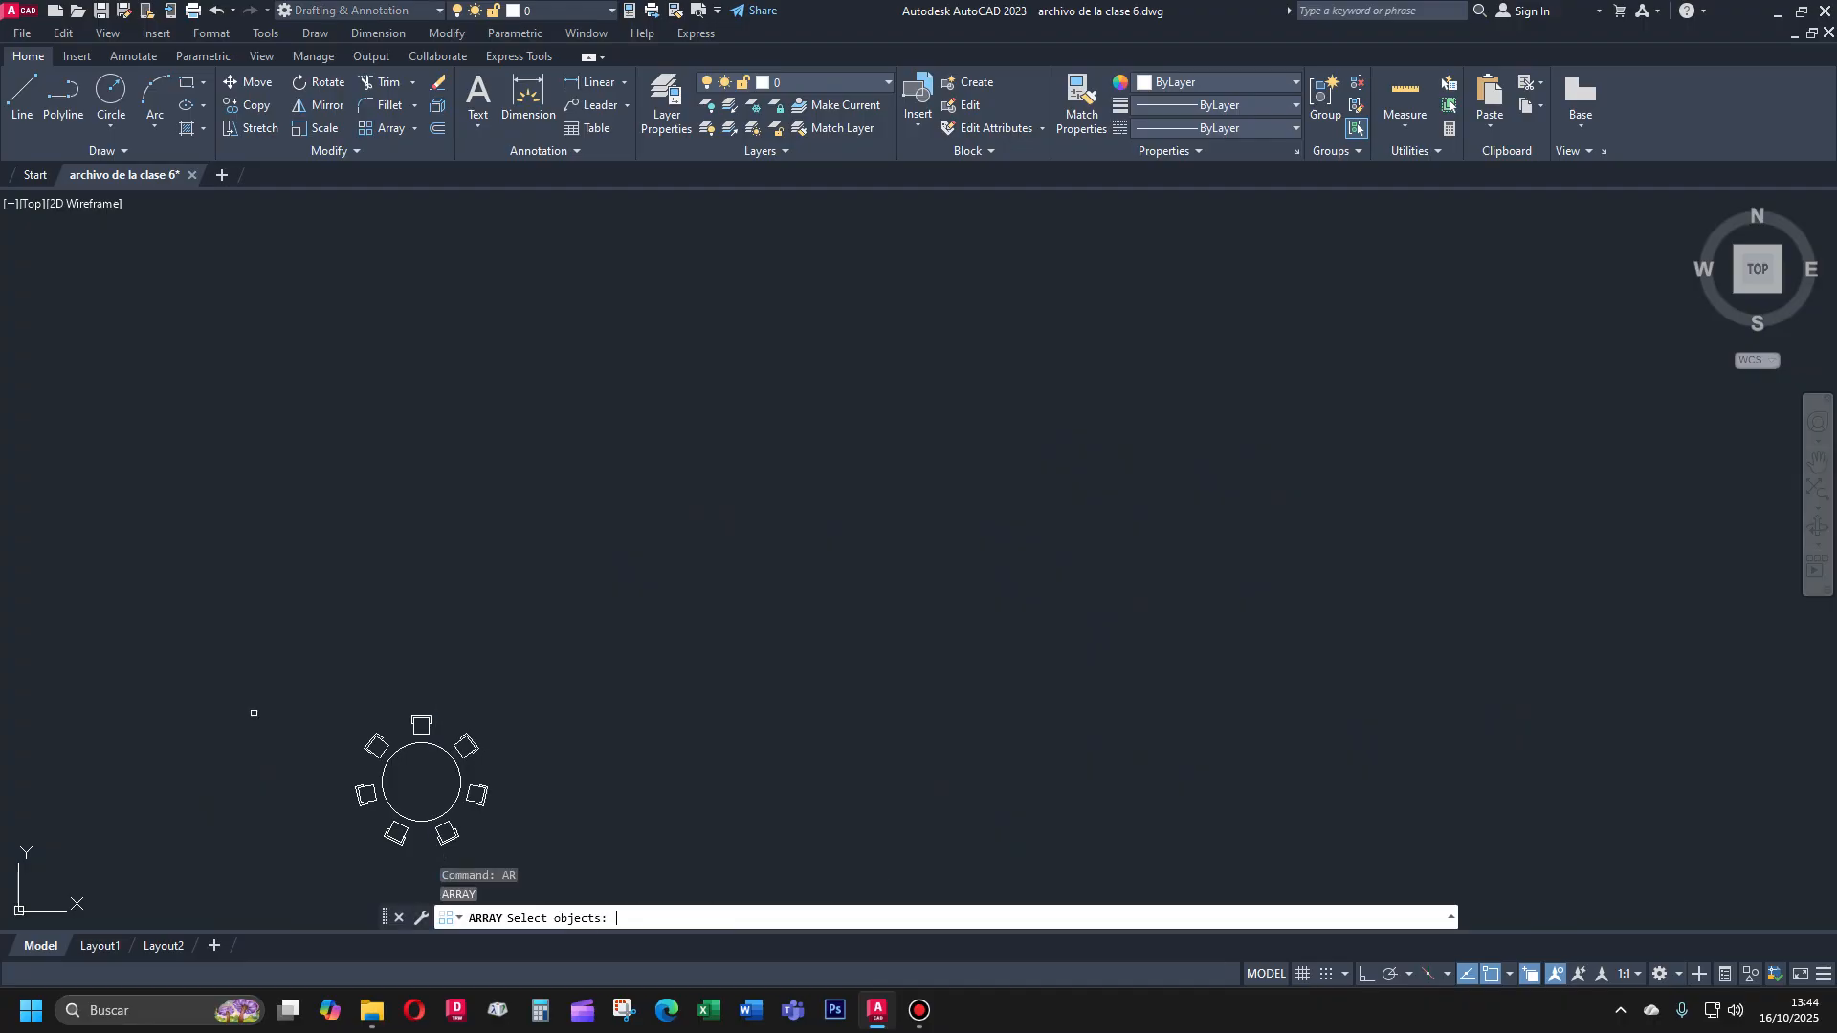
left_click(590, 633)
left_click(255, 900)
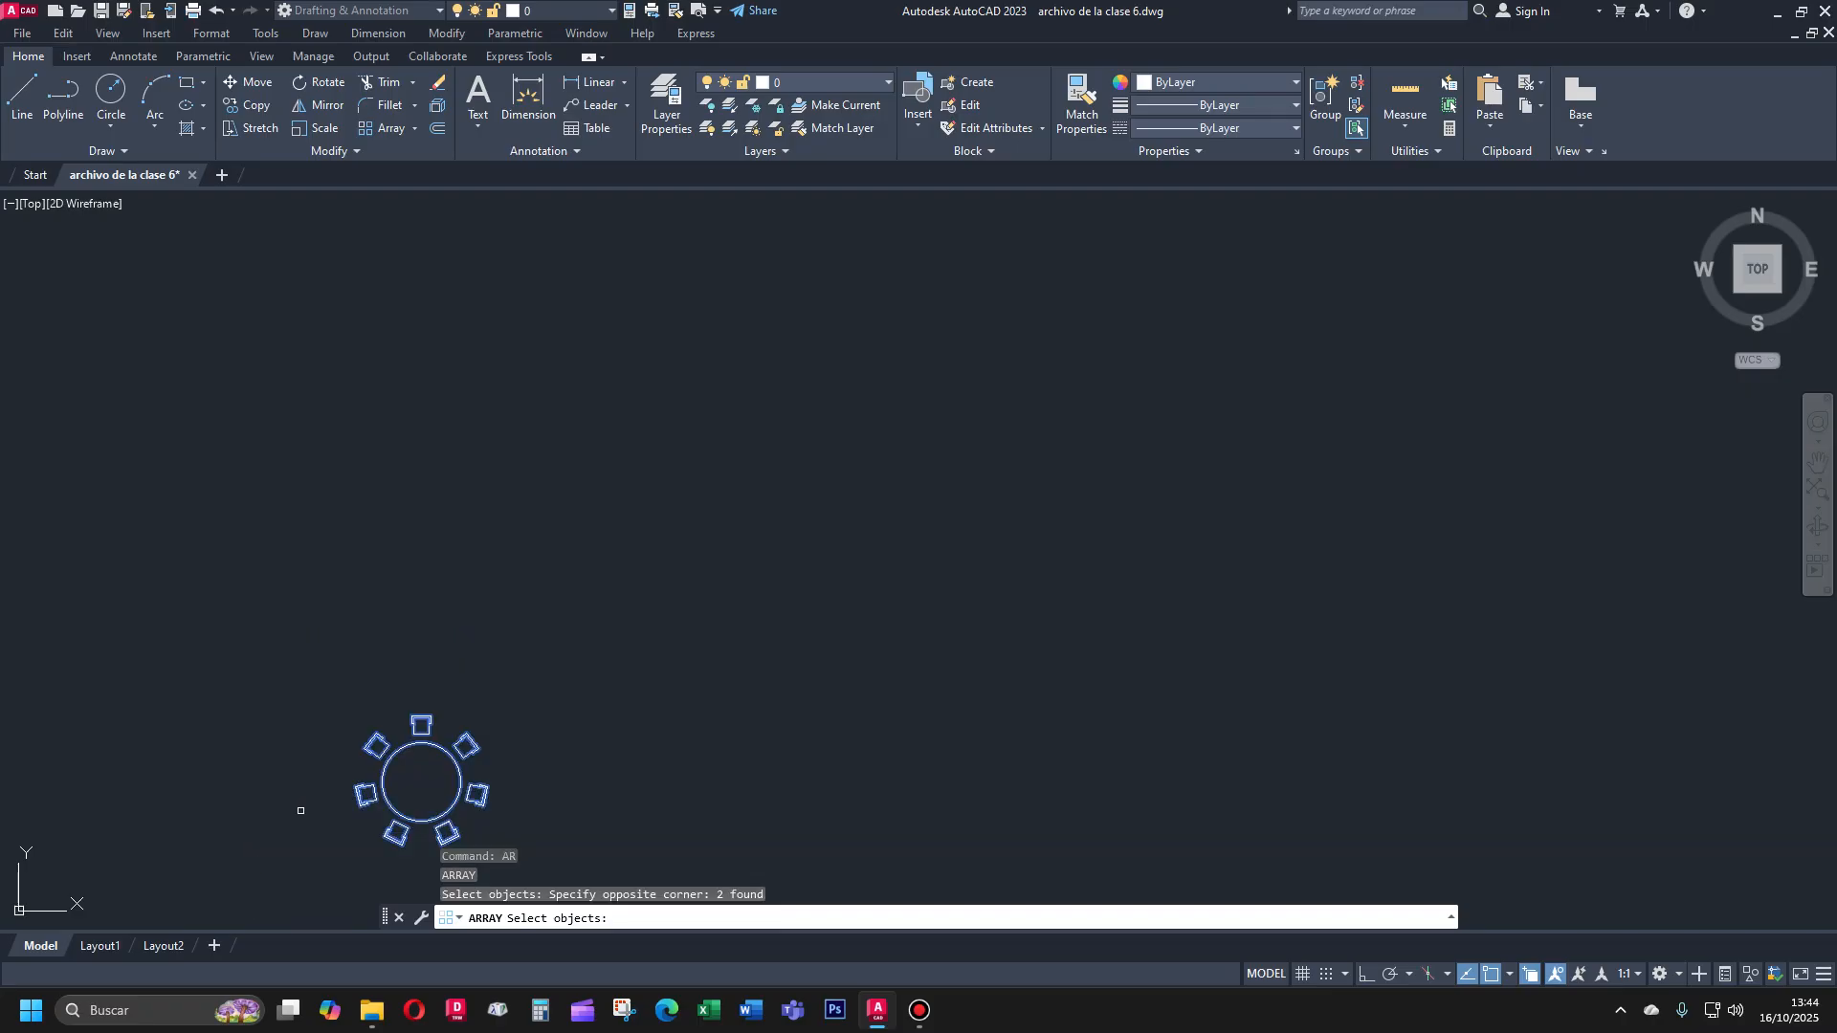
key("Return")
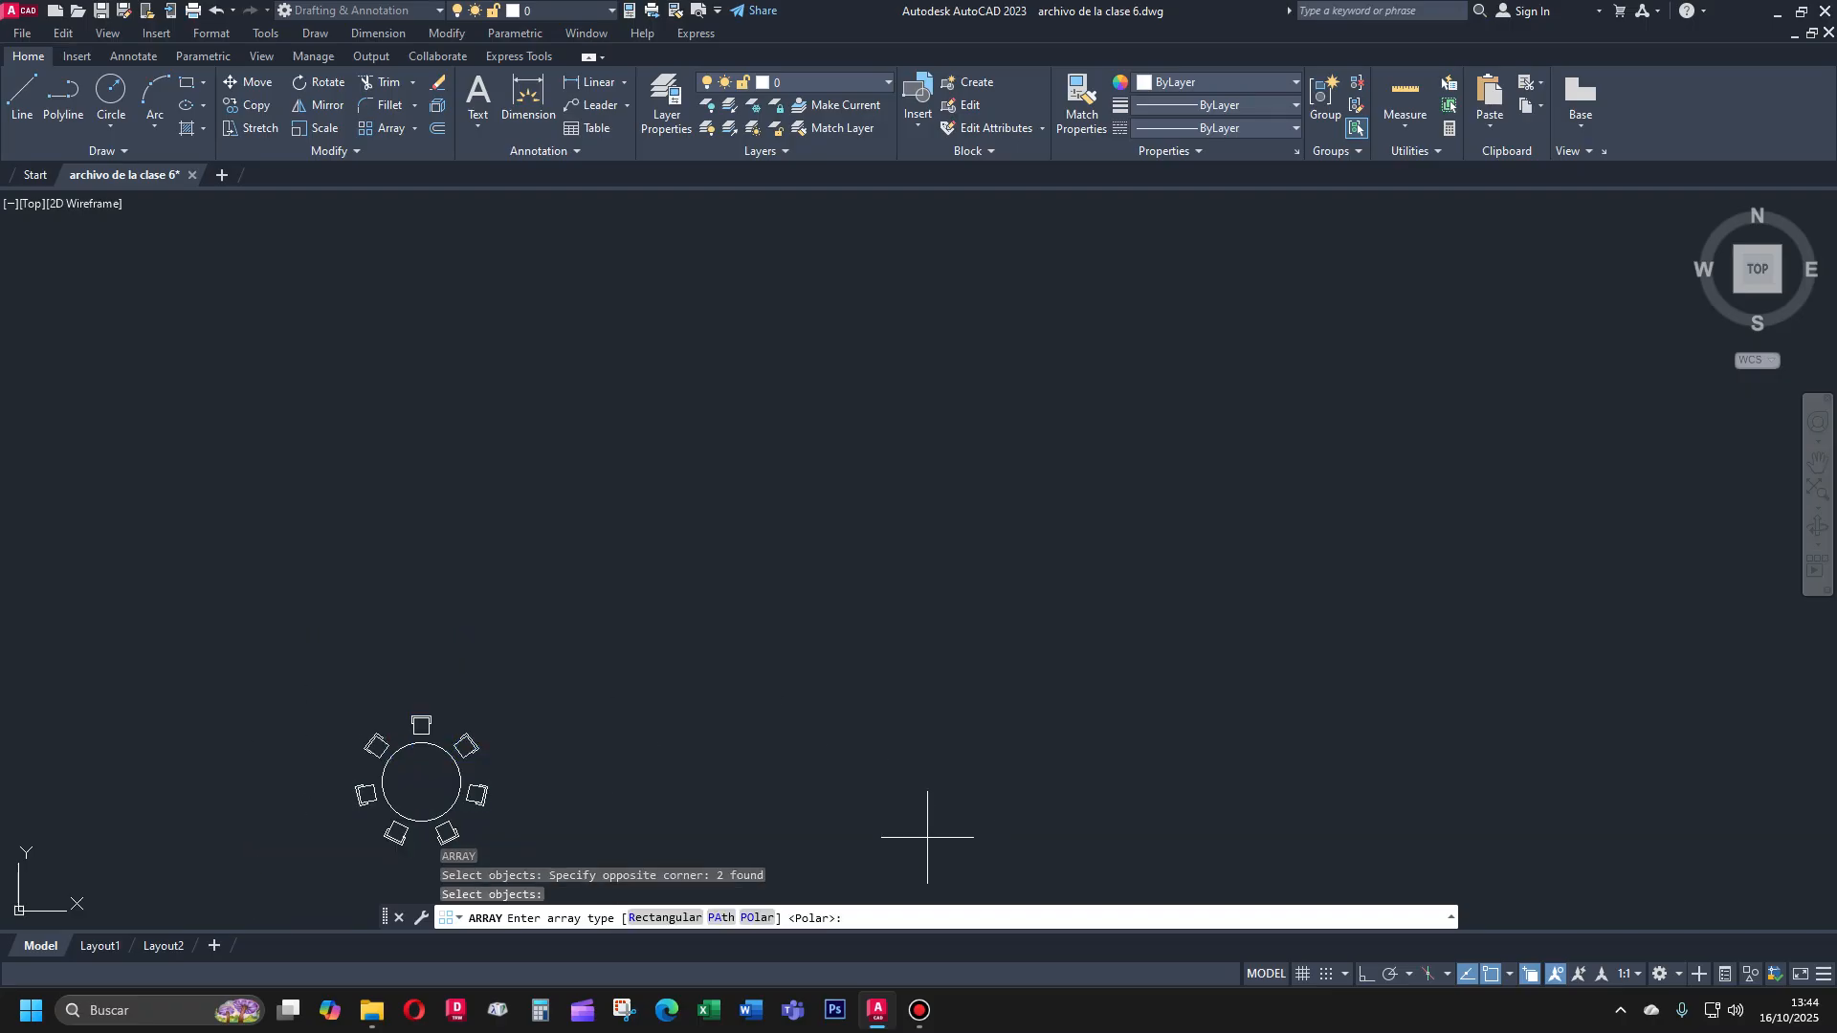
left_click(666, 919)
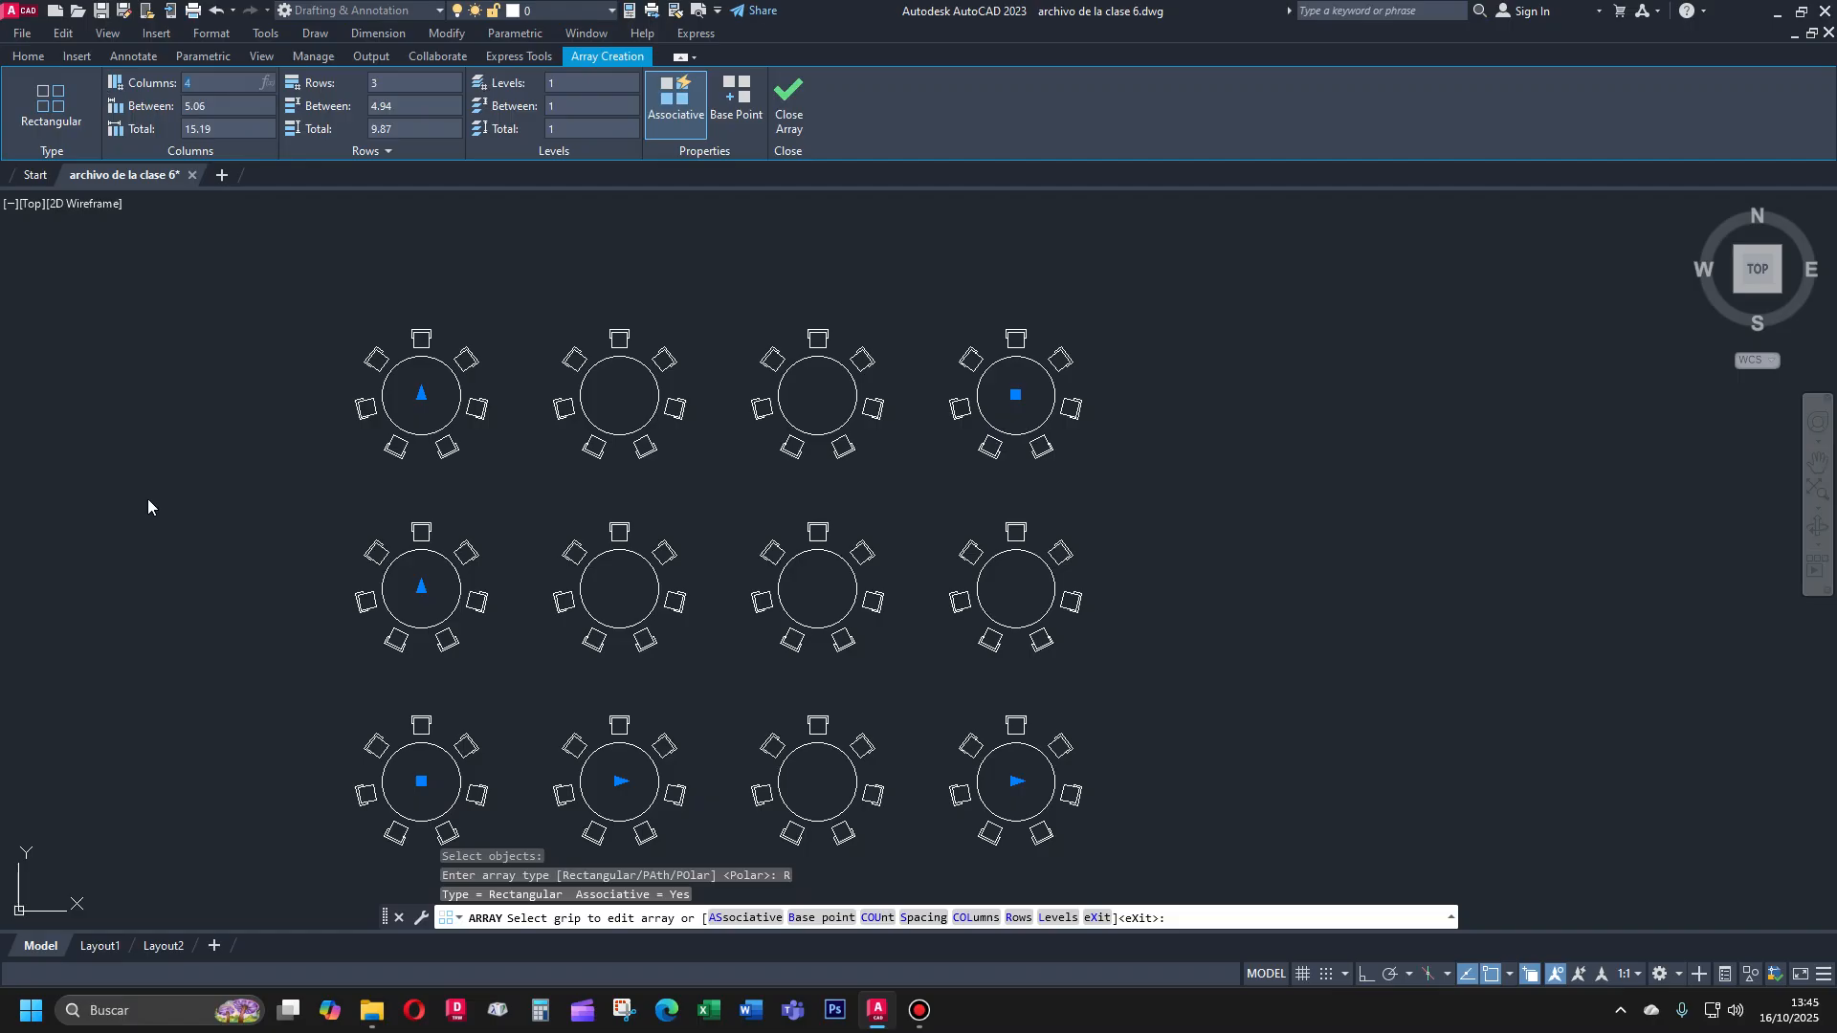
Set the rectangular array of tables to 8 columns and 8 rows
key("Tab")
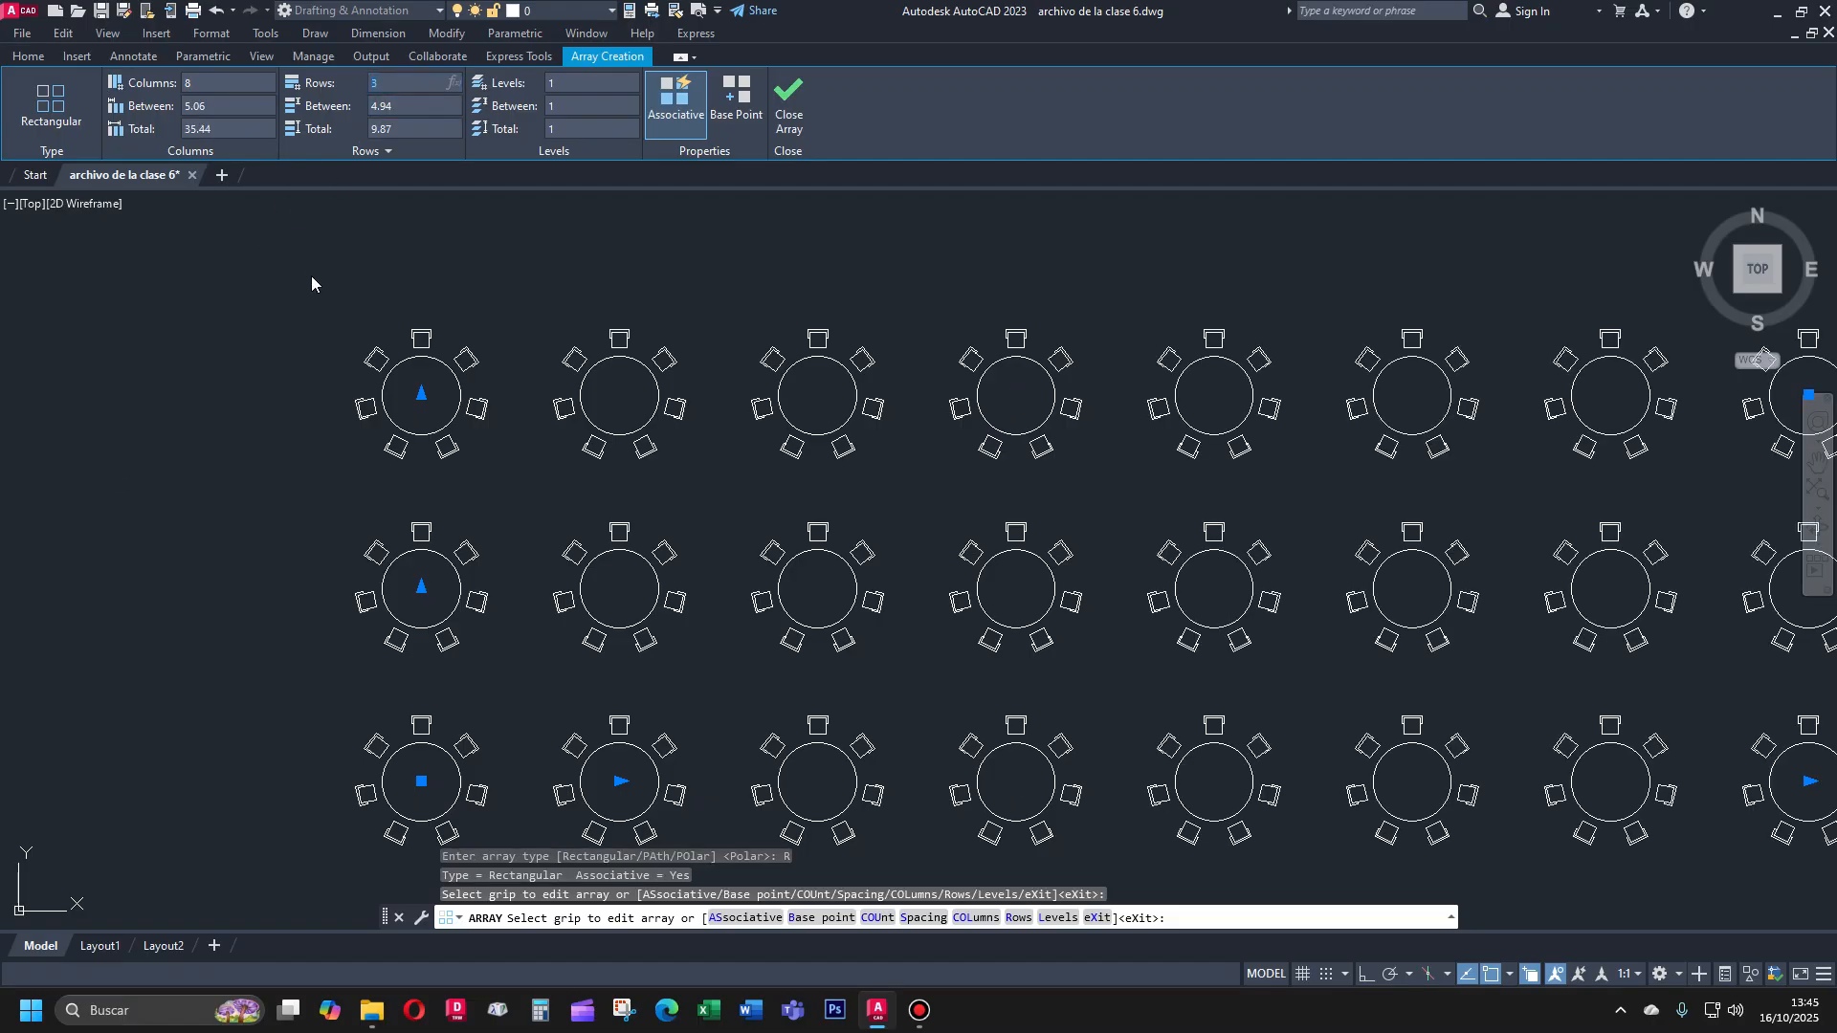
type("8")
key("Return")
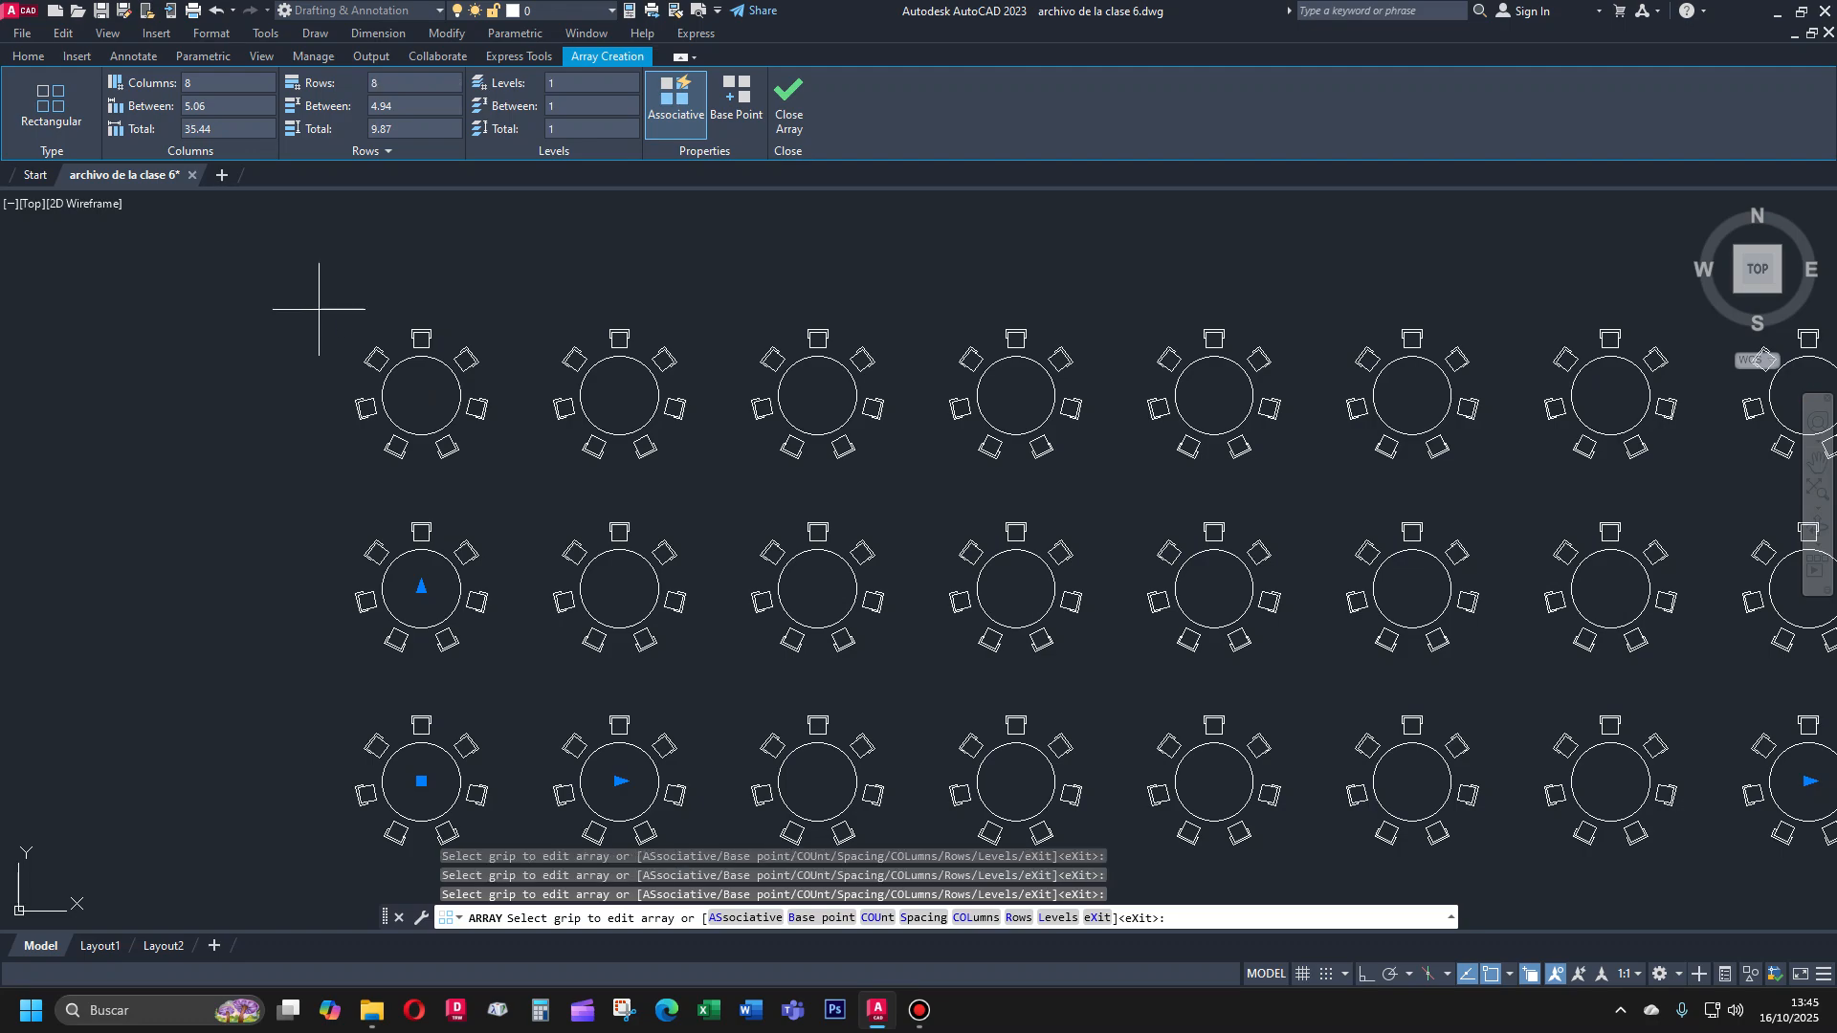
Set the spacing between the array's columns and between its rows to 7 each
scroll(351, 342, "down", 5)
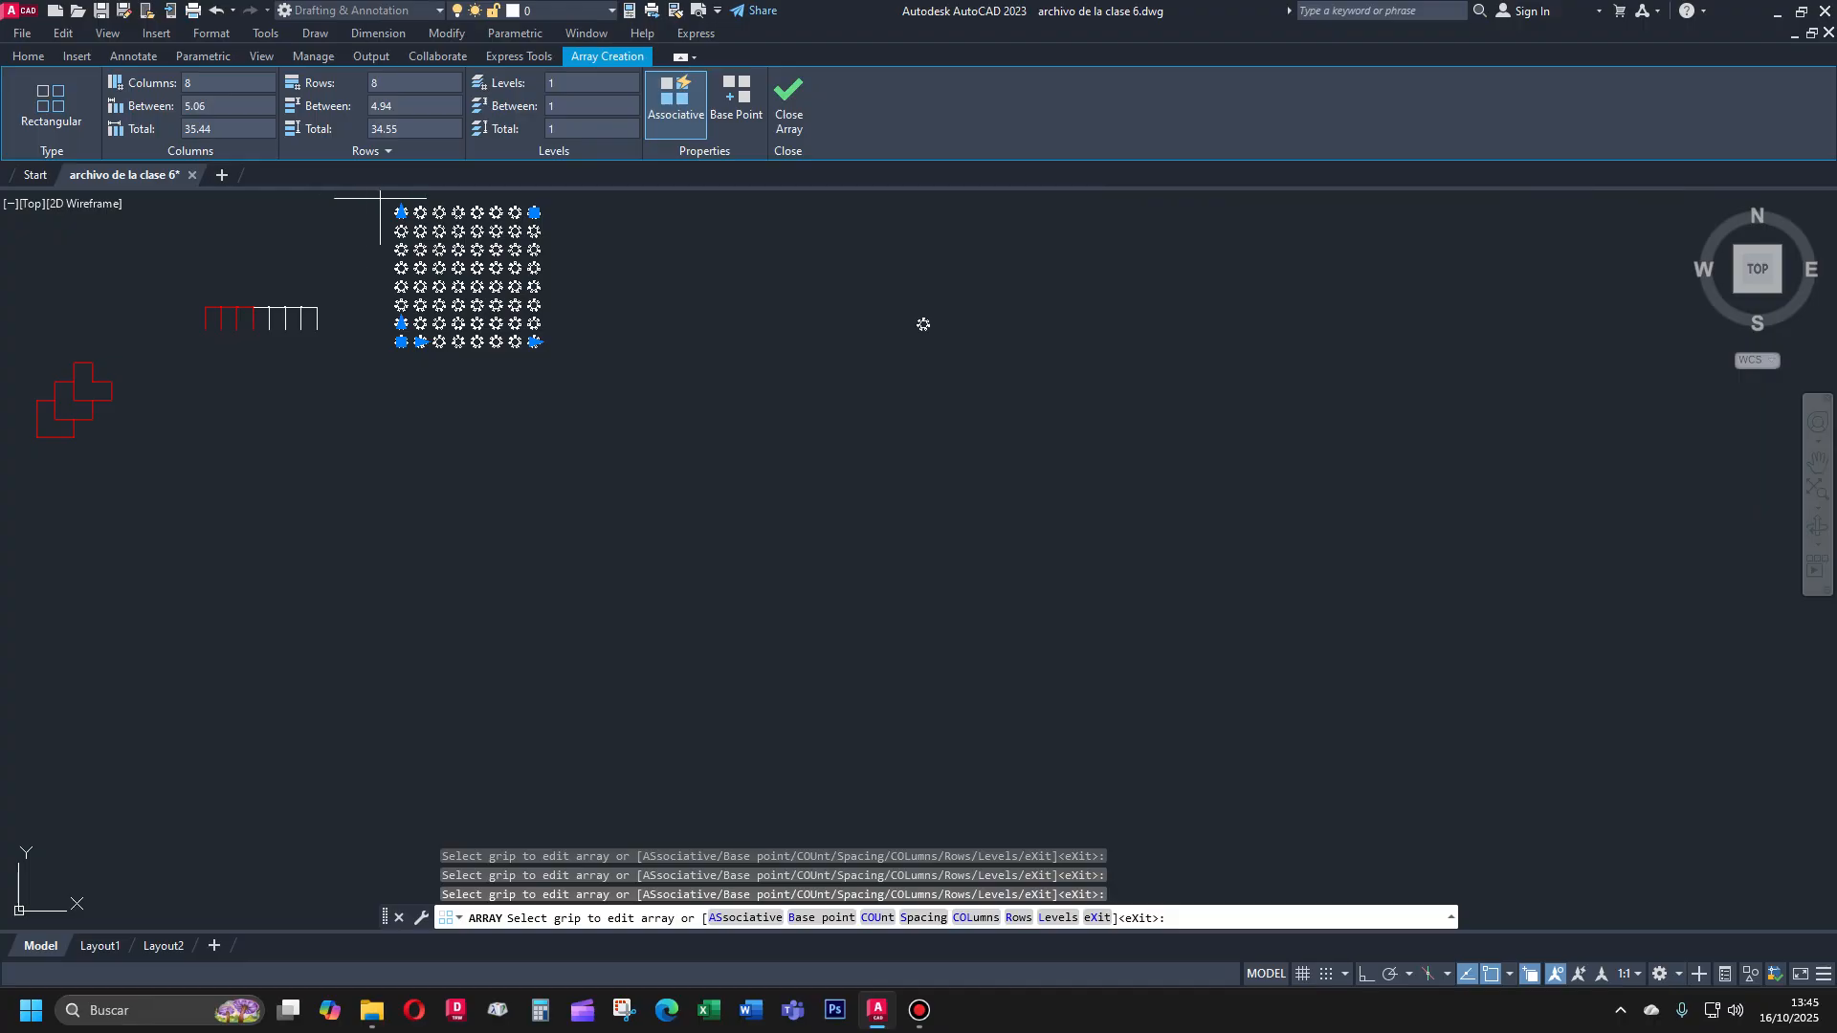
scroll(380, 198, "up", 6)
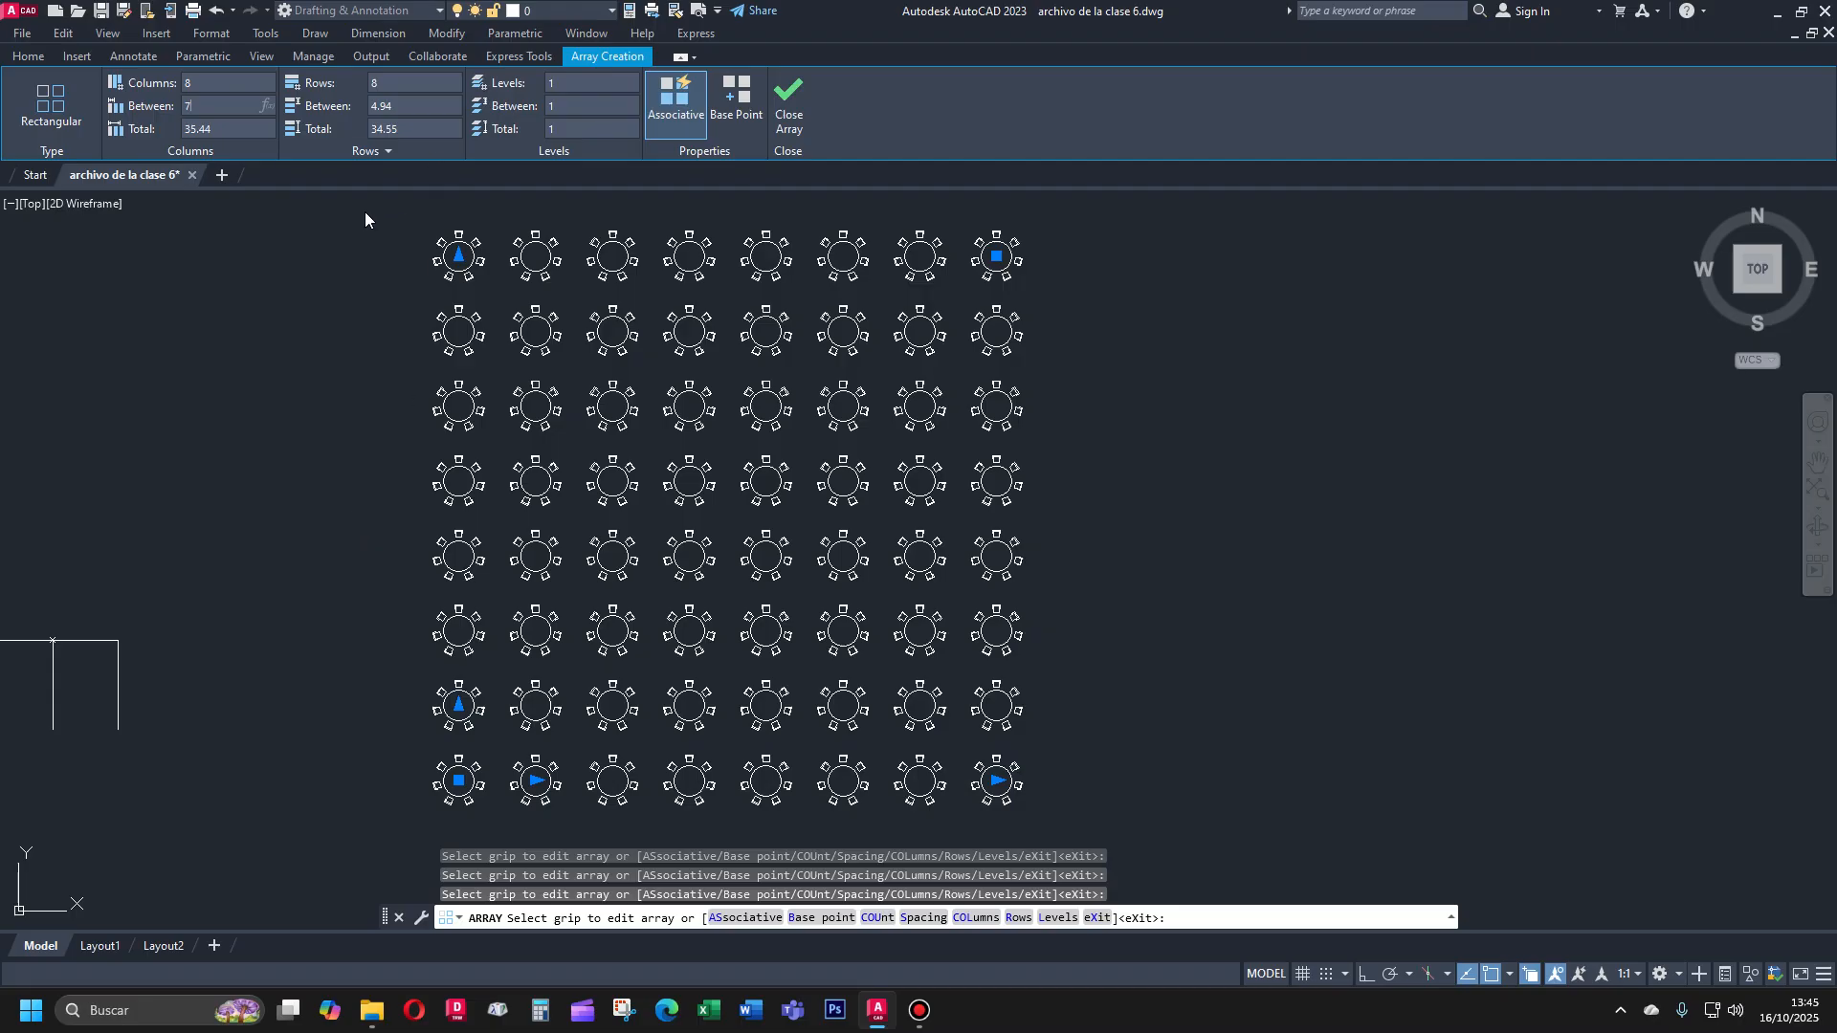
key("Return")
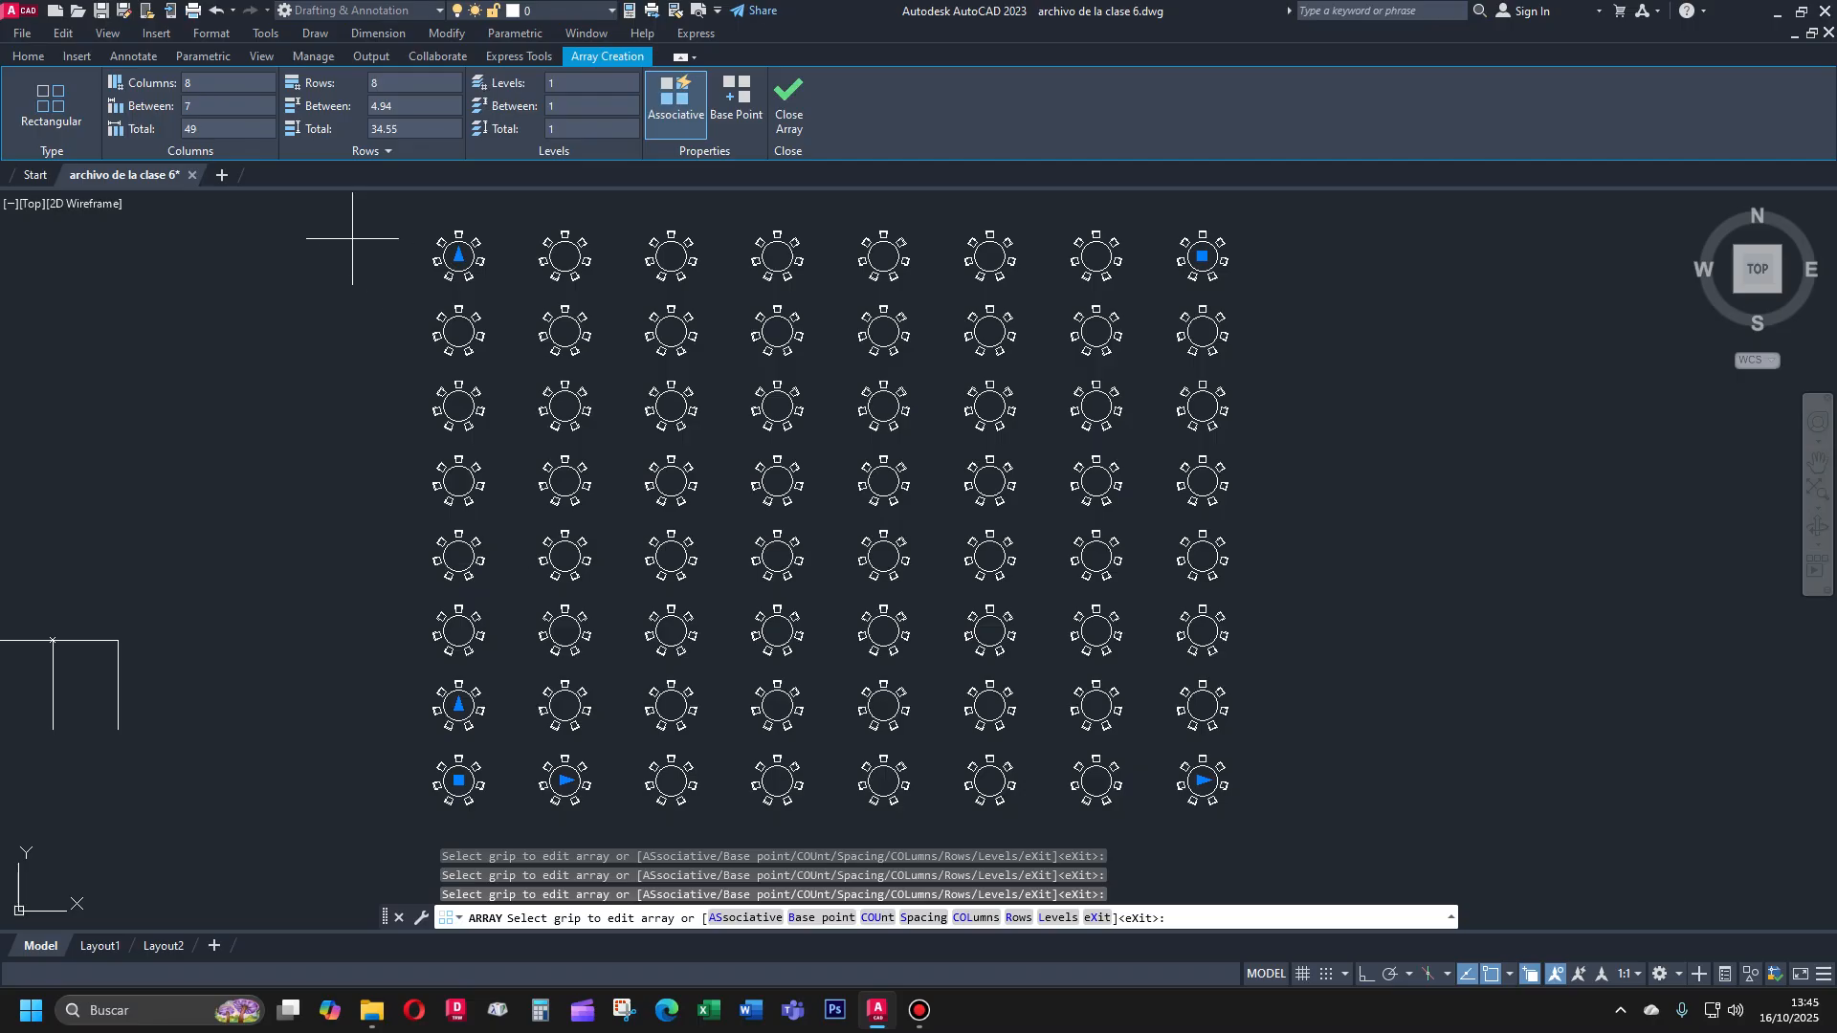
left_click(395, 105)
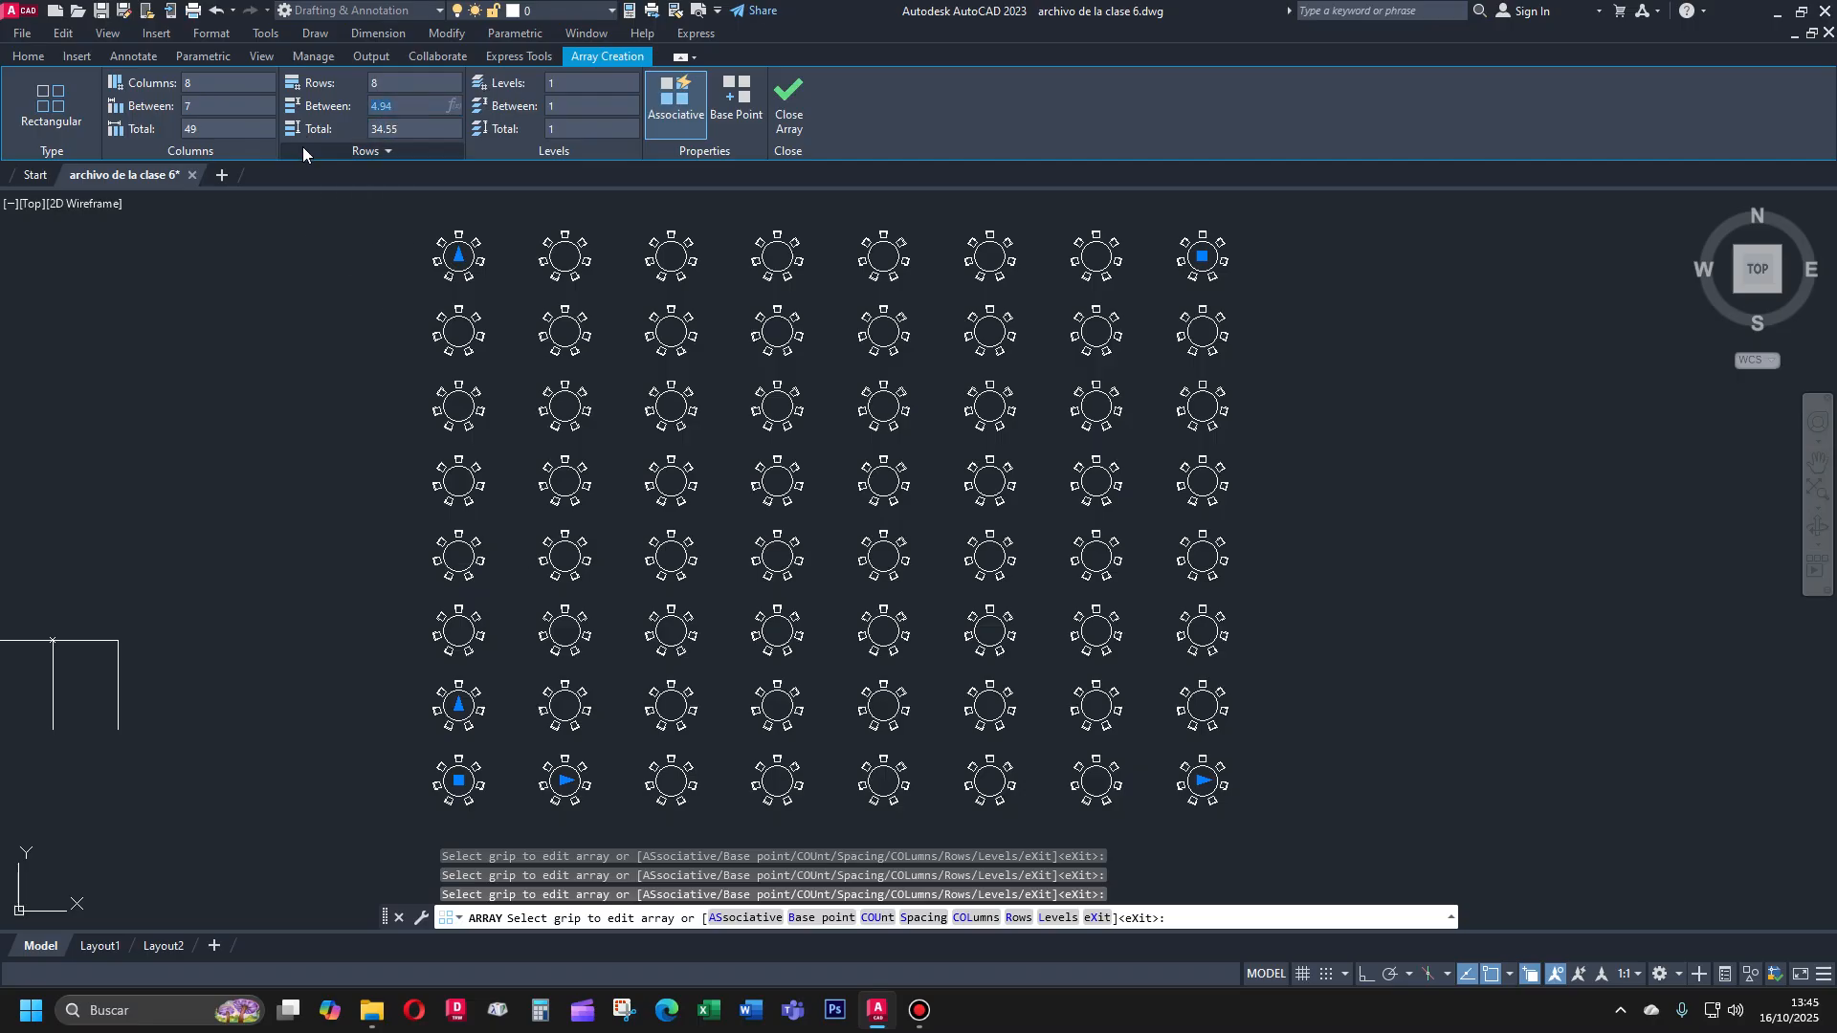
type("7")
key("Return")
scroll(601, 506, "down", 6)
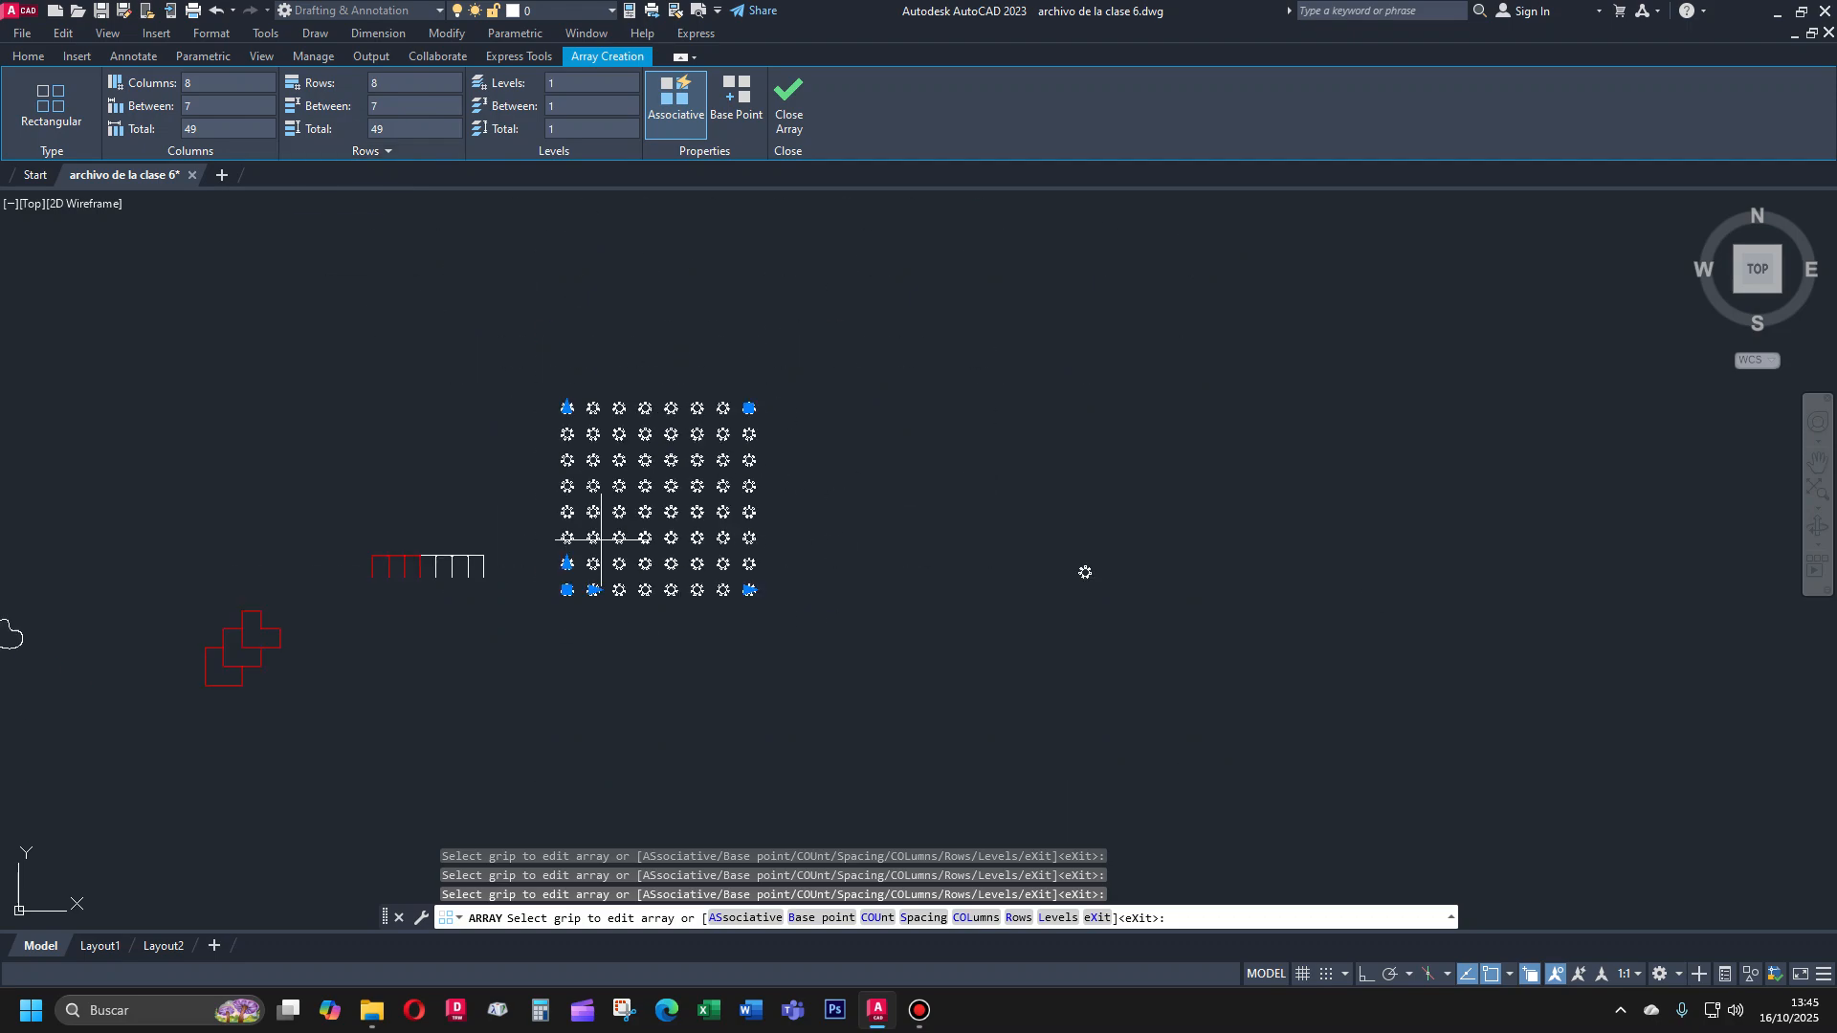
Set the rectangular table array to 5 rows and 20 columns, and finish creating it
scroll(551, 400, "up", 4)
scroll(548, 398, "down", 2)
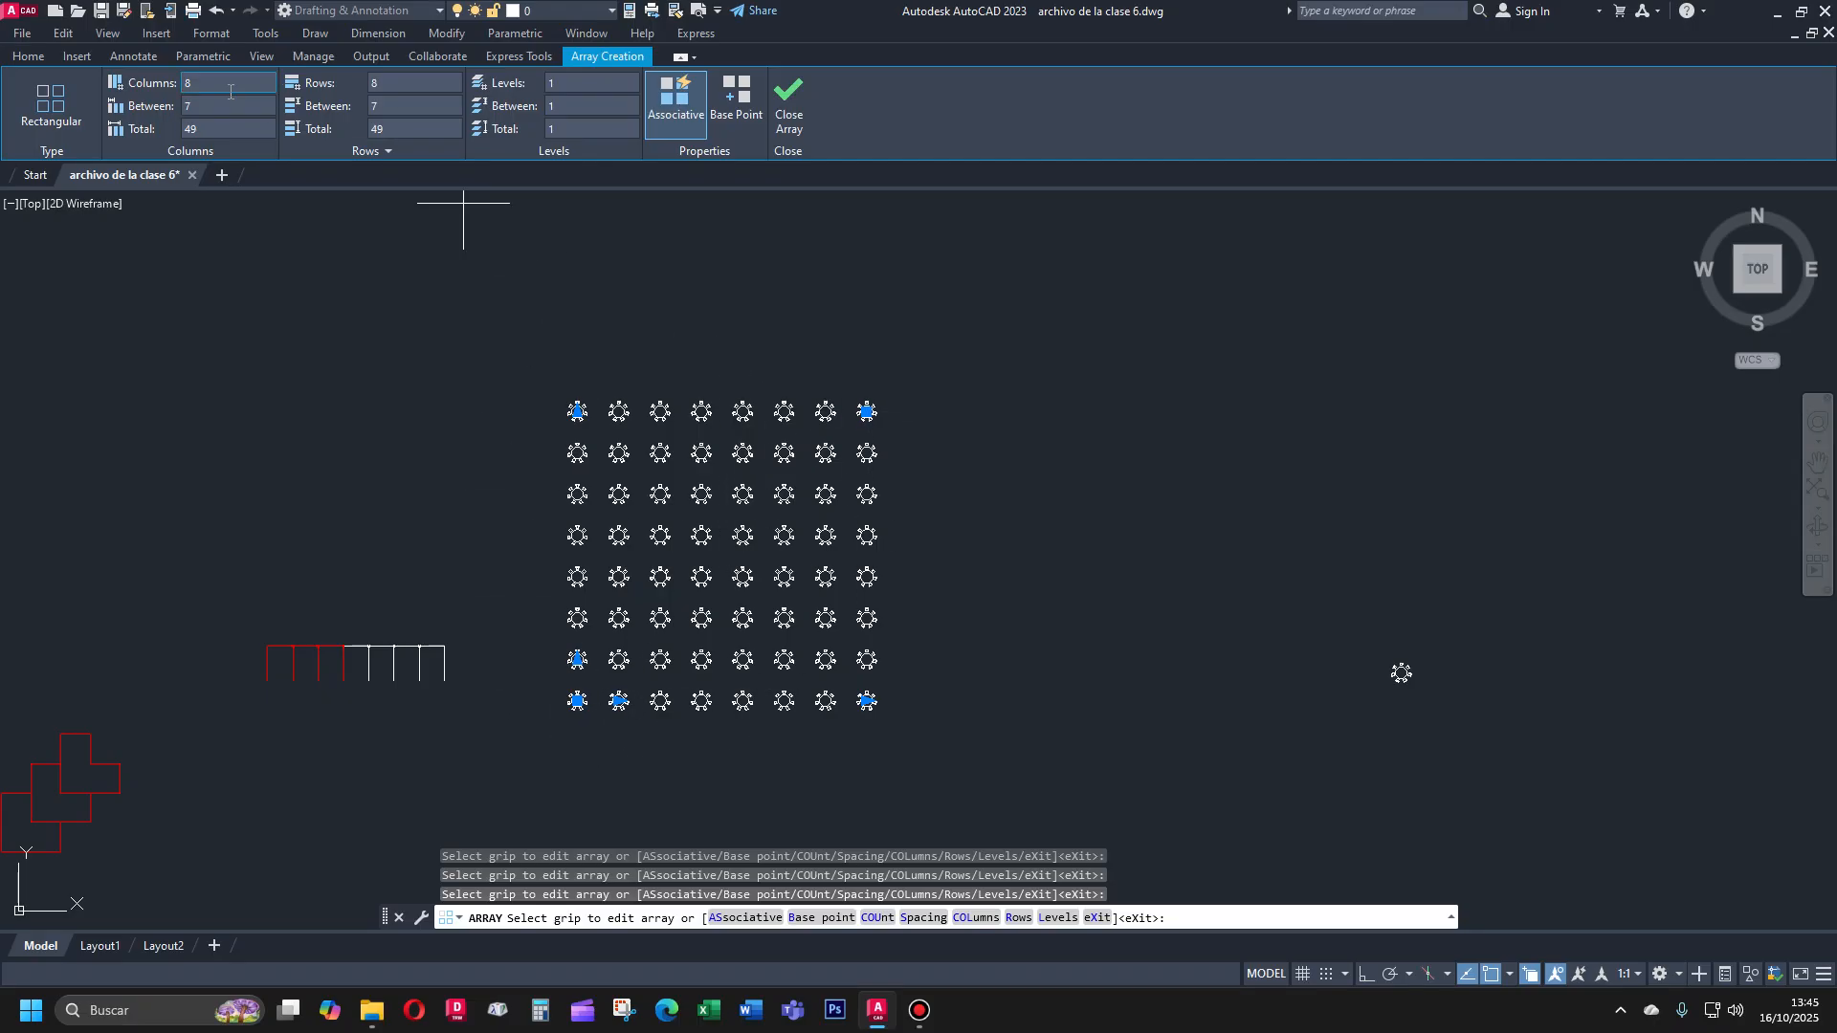
left_click(381, 84)
key("Return")
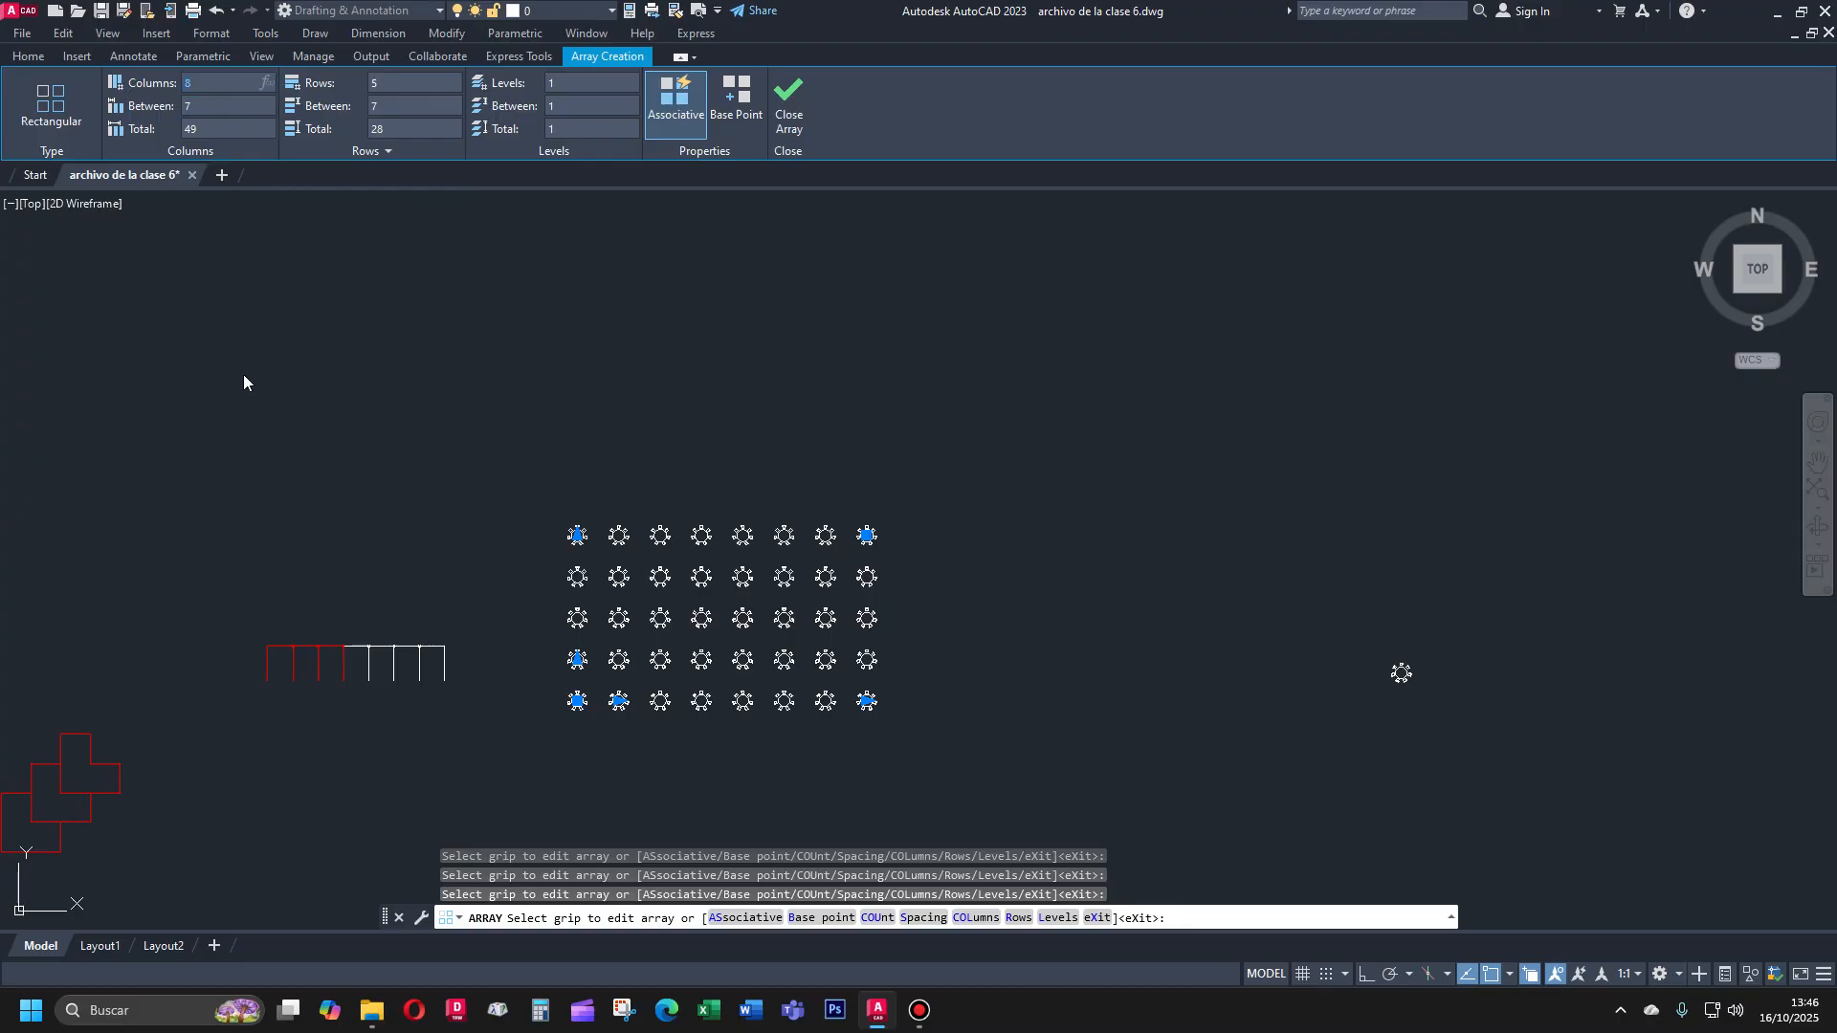
type("20")
key("Return")
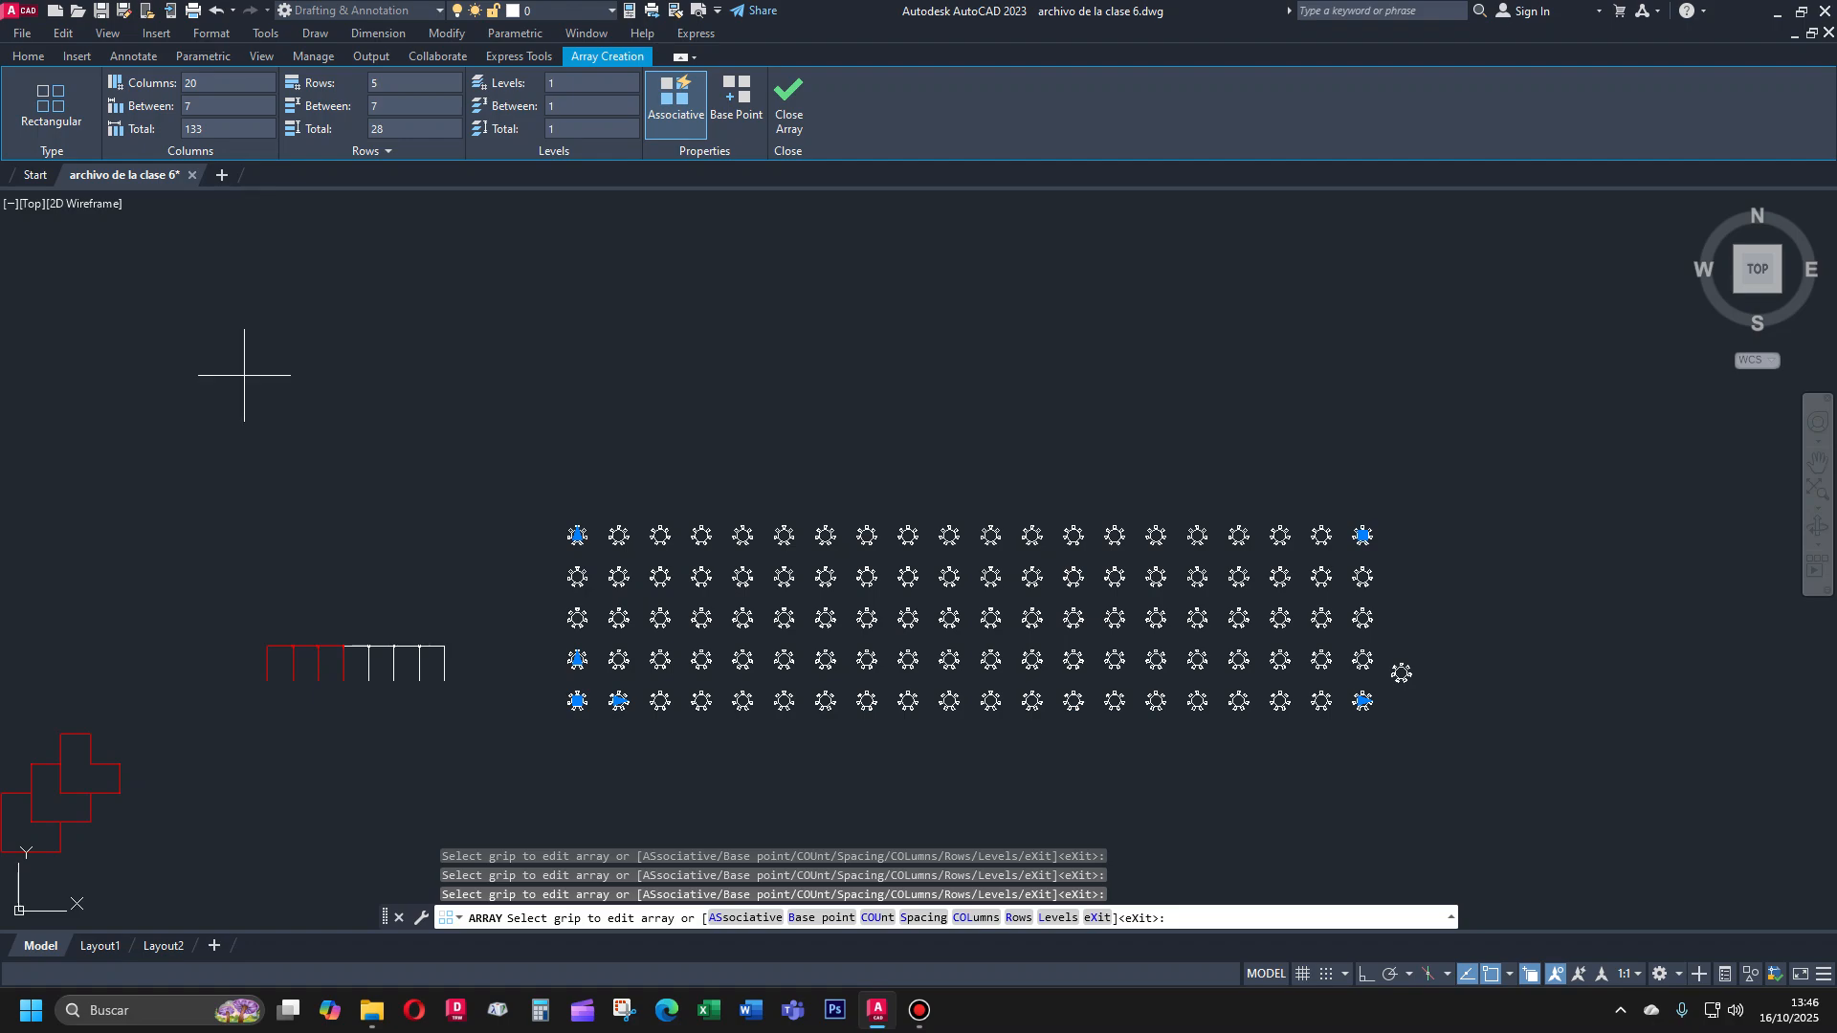
key("Escape")
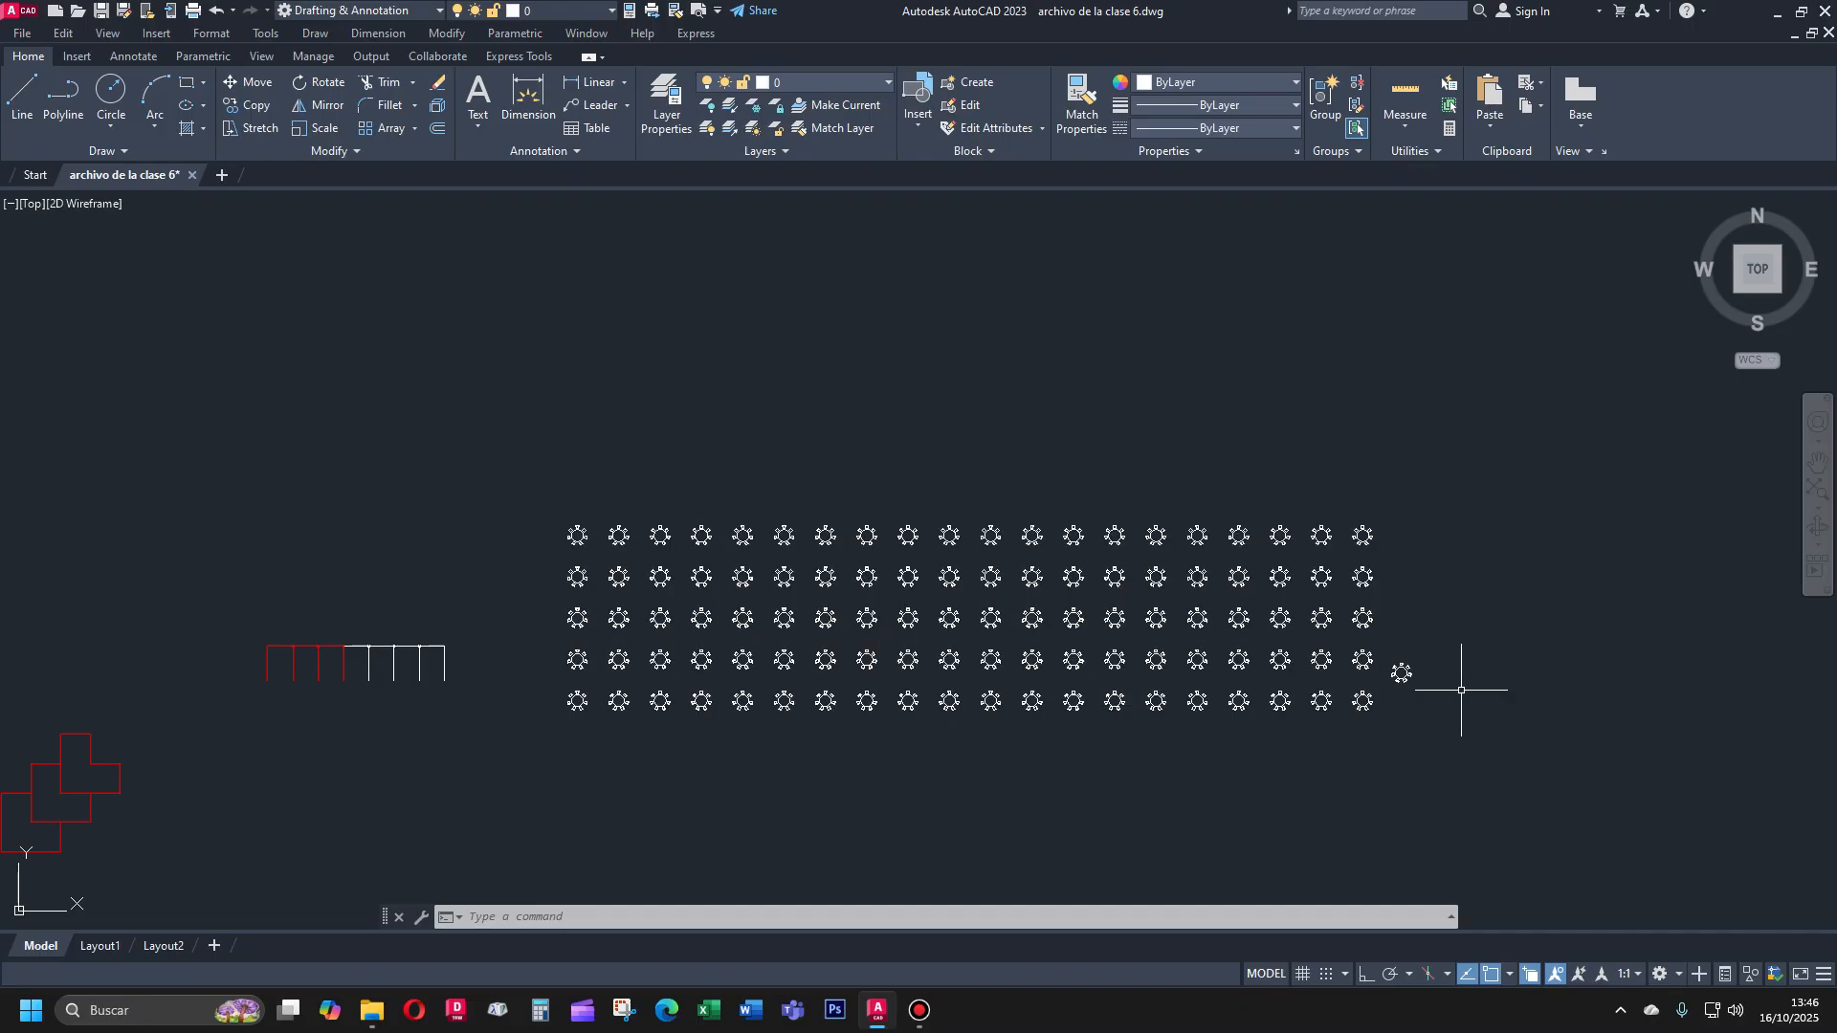
Select the table array and reduce its columns directly with the column-count grip, first to 6 and then to 5
left_click(579, 692)
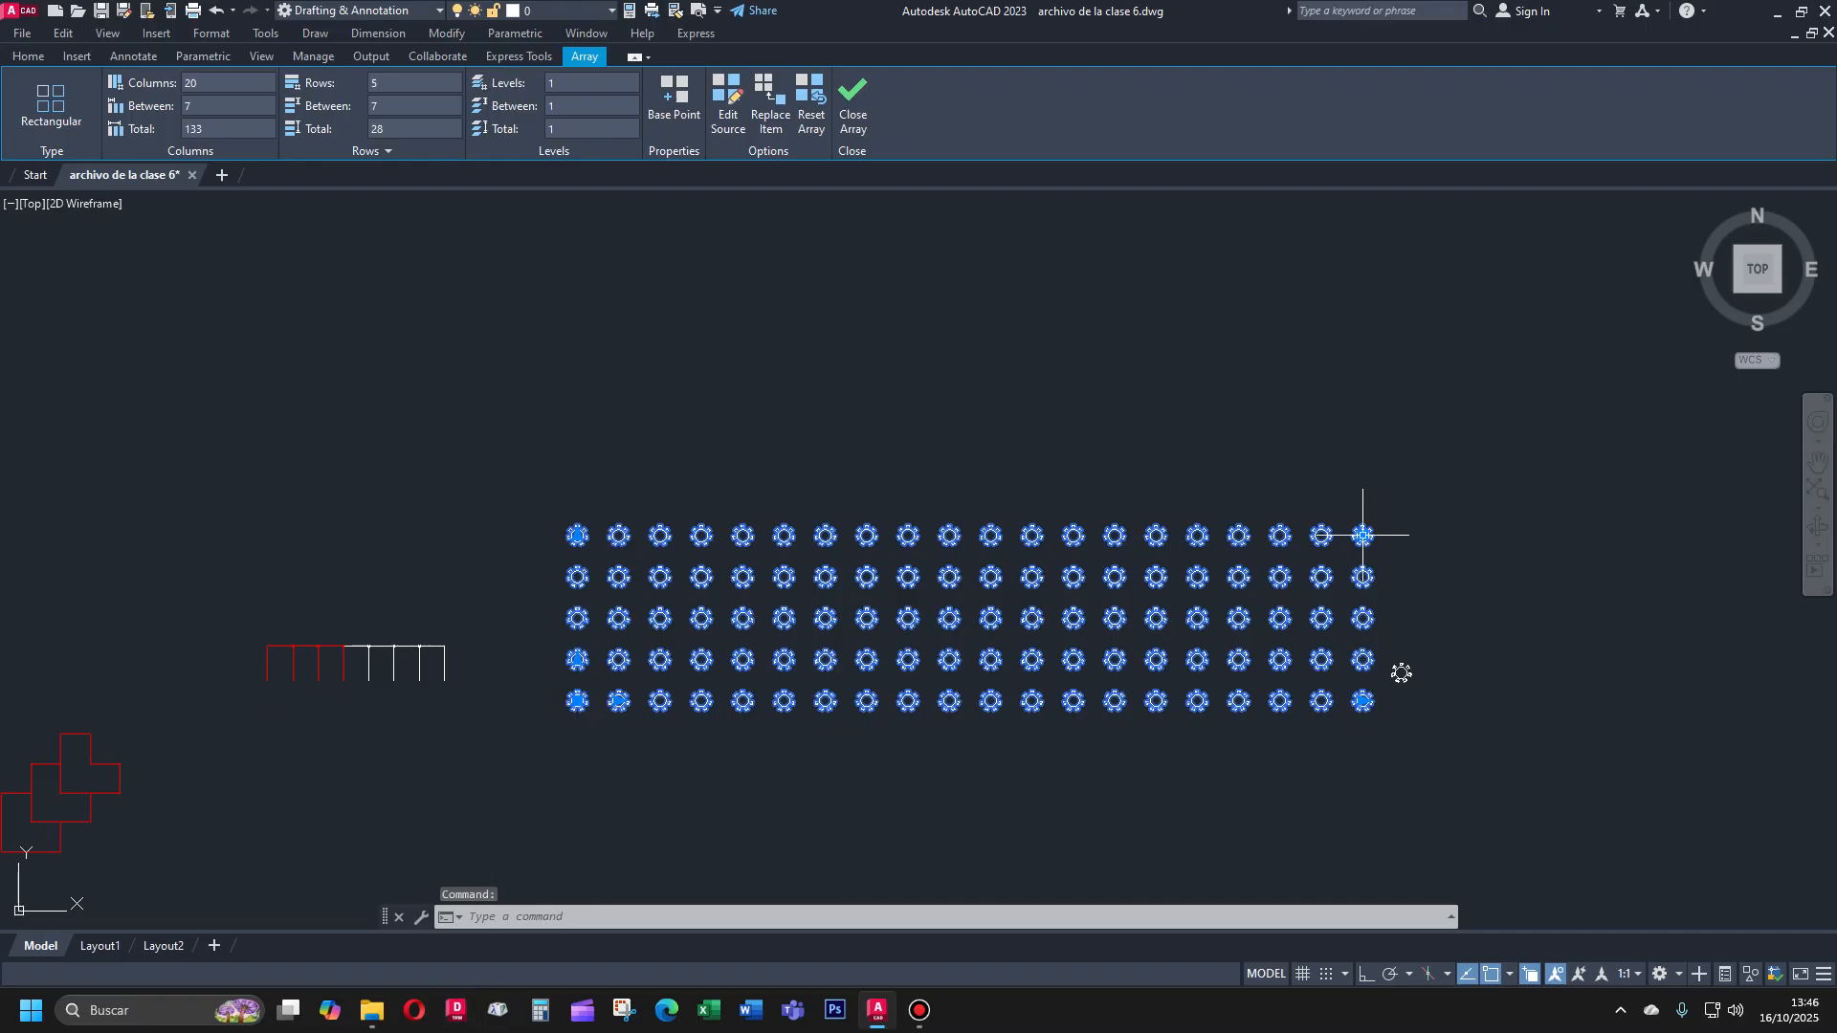
mouse_move(1363, 537)
left_click(1363, 701)
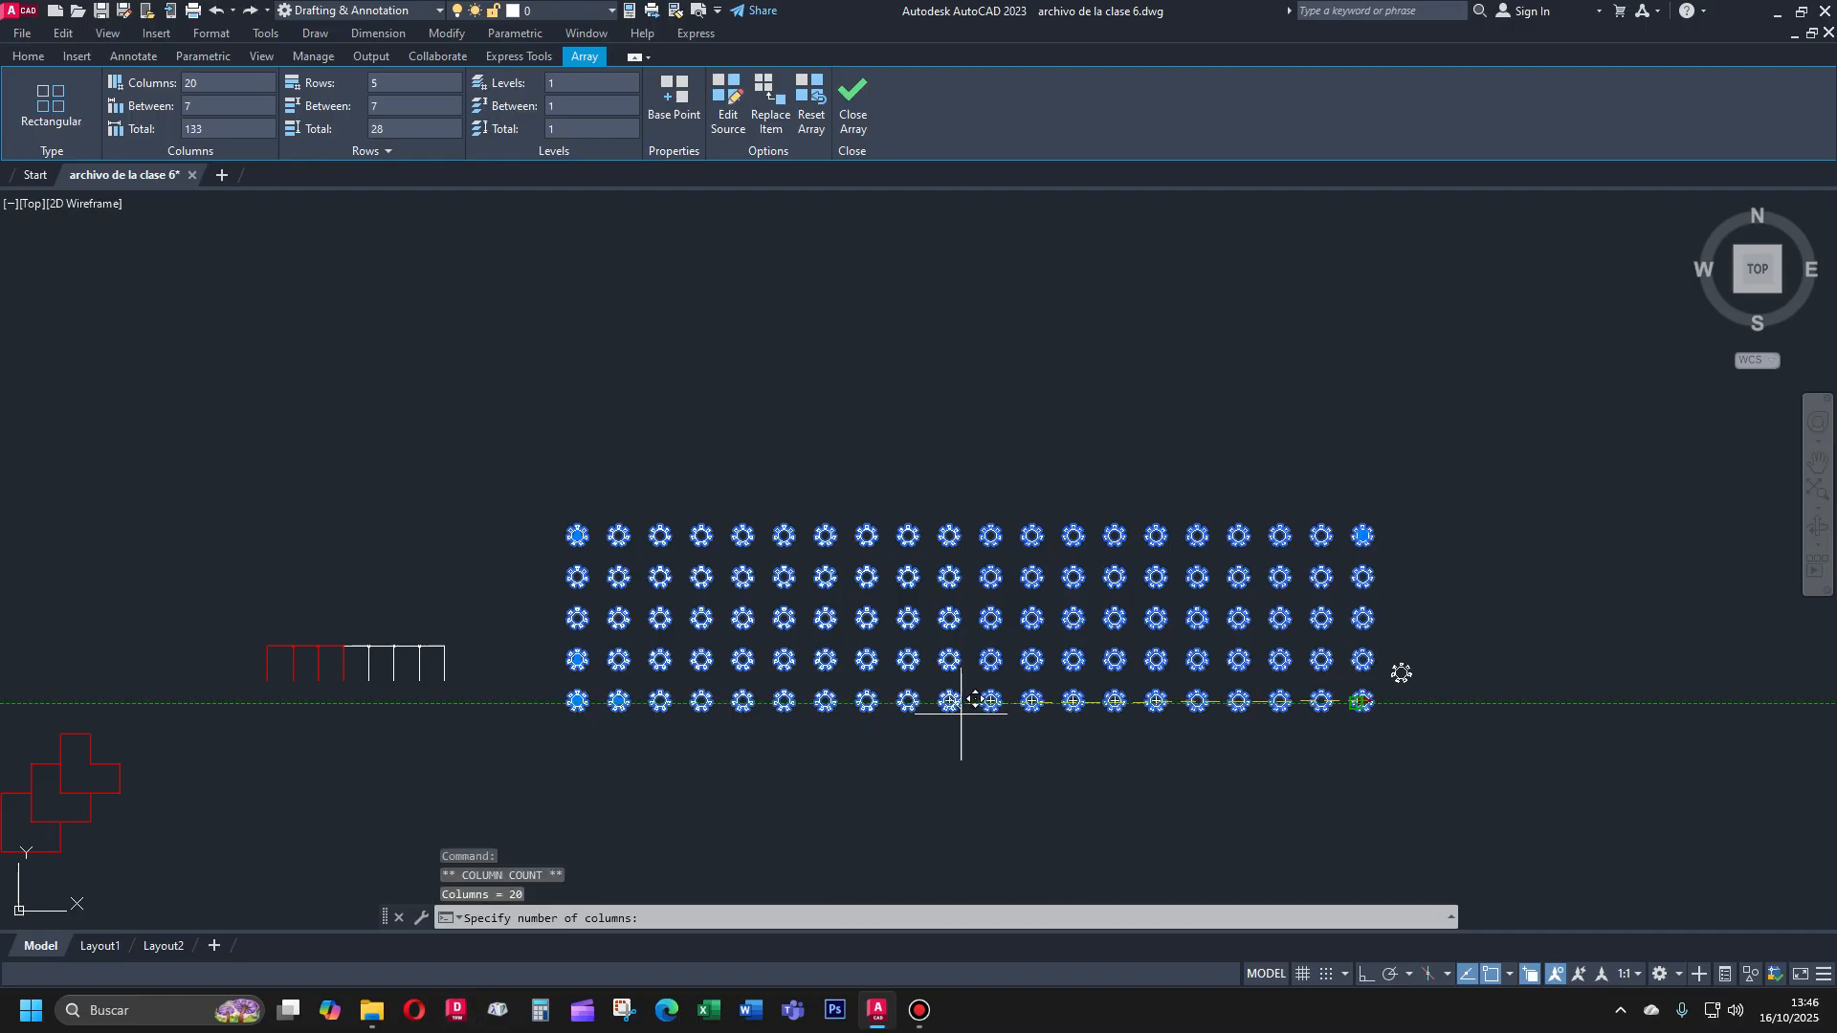
left_click(784, 703)
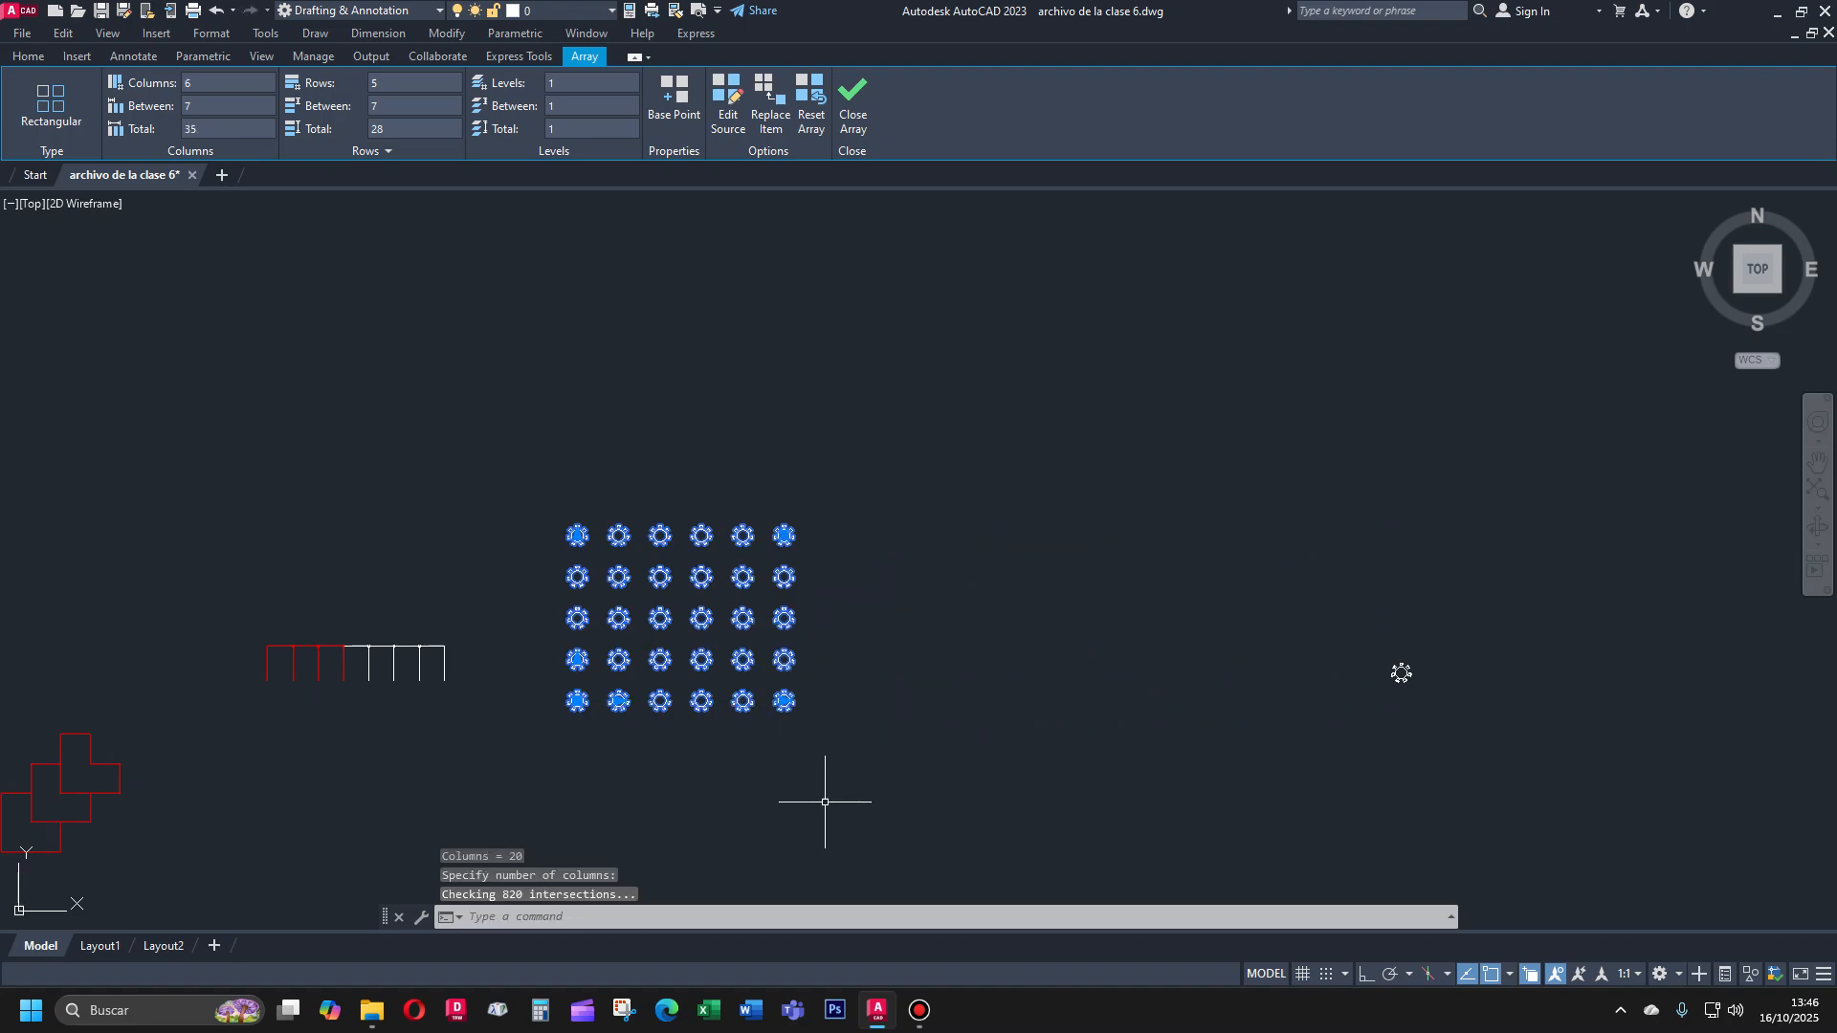
left_click(784, 702)
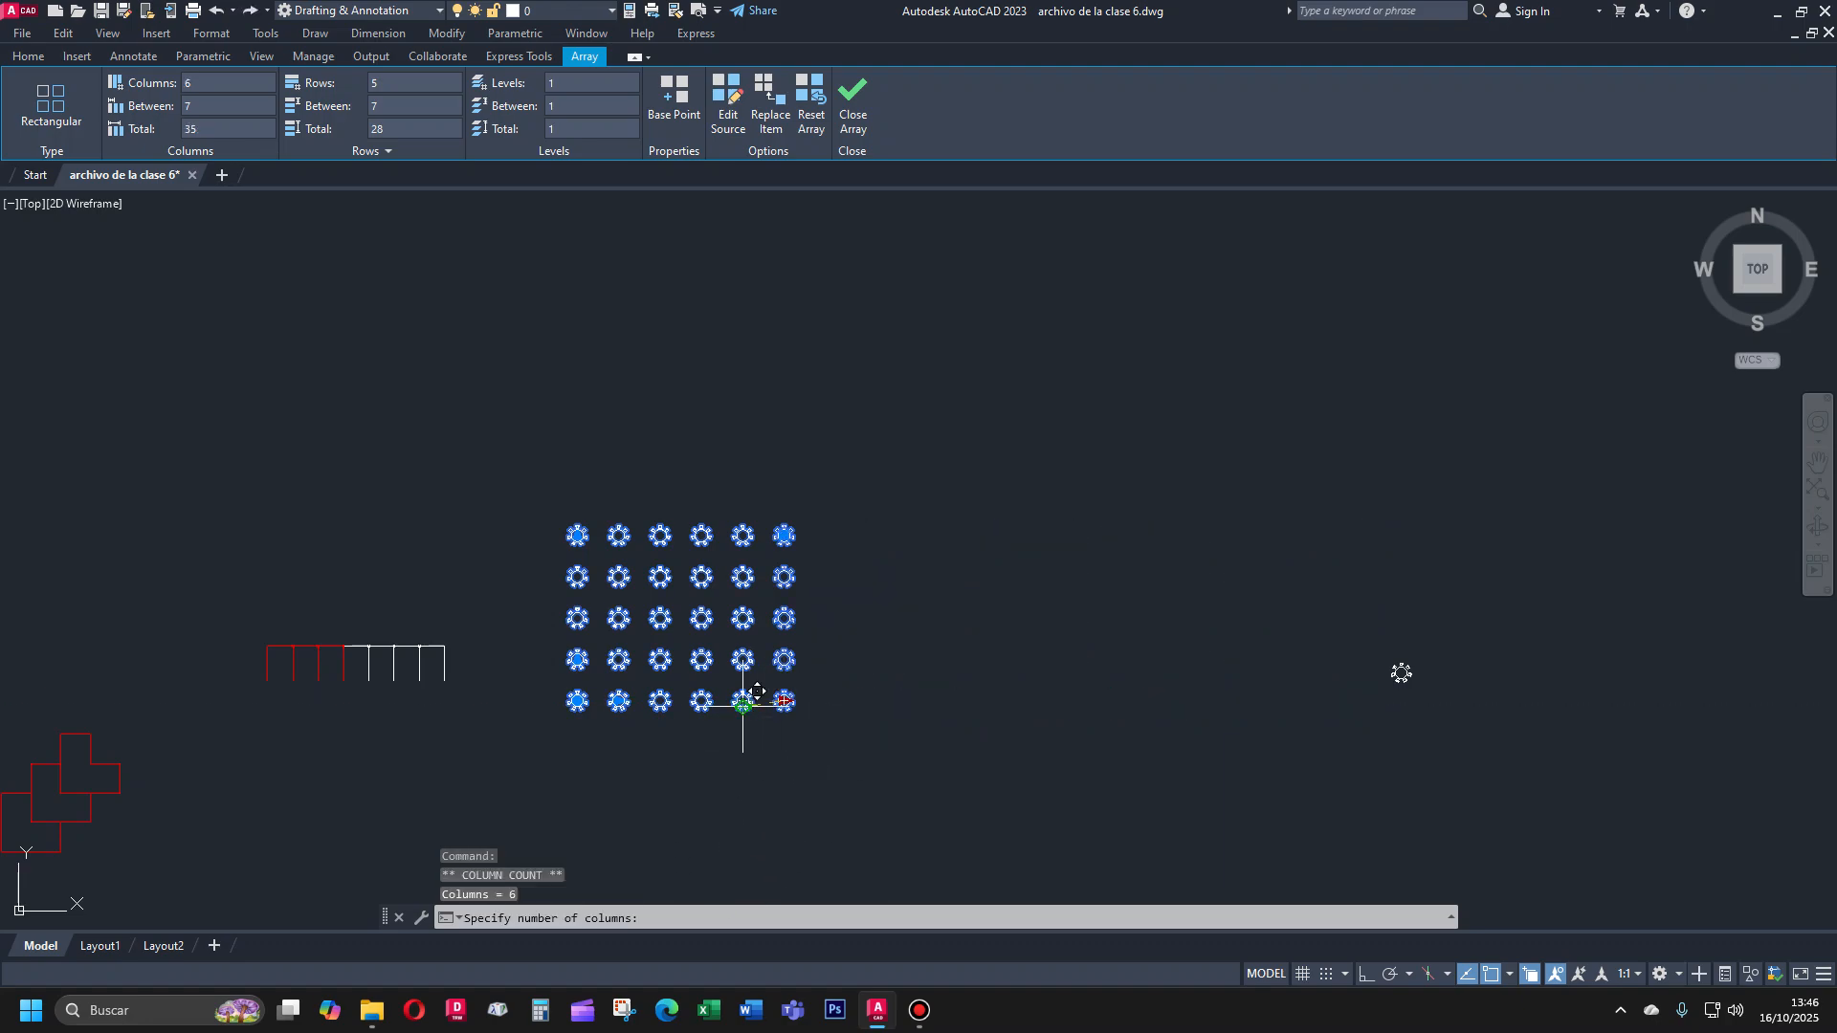
left_click(742, 705)
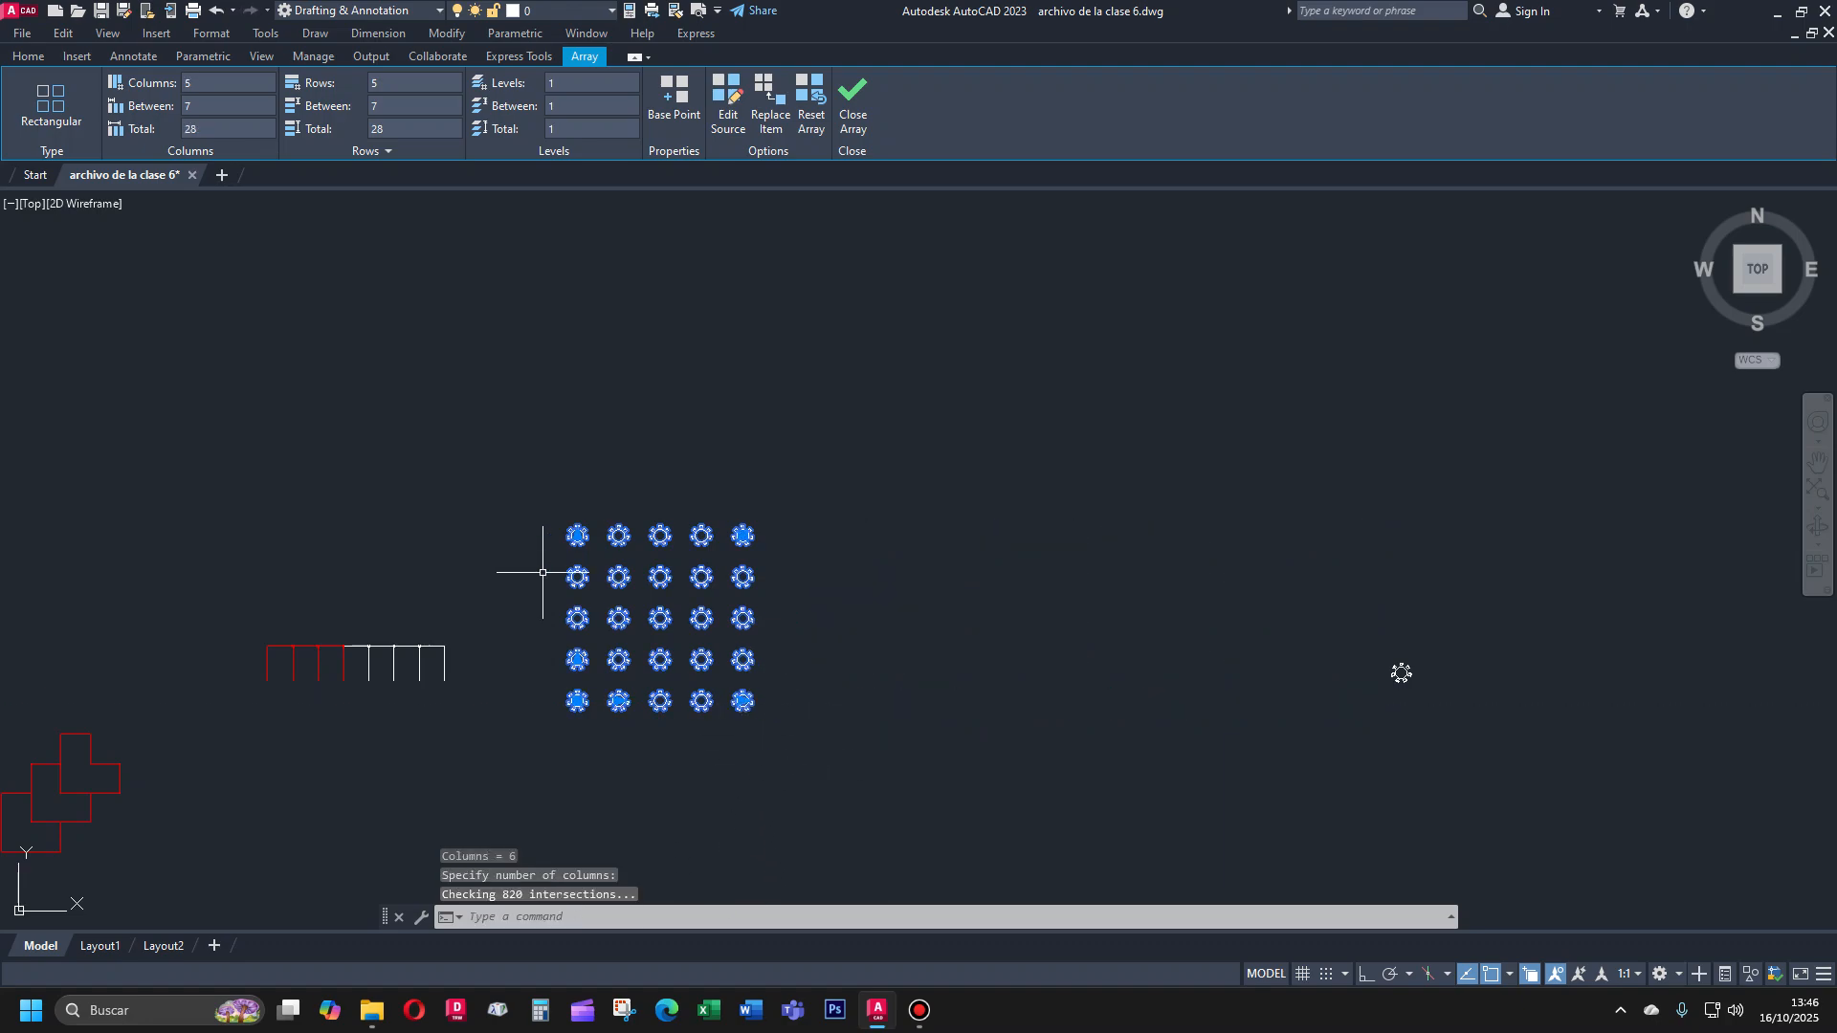
Stretch the table array with its count grips to 8 columns and 6 rows
scroll(523, 622, "up", 2)
scroll(522, 622, "up", 2)
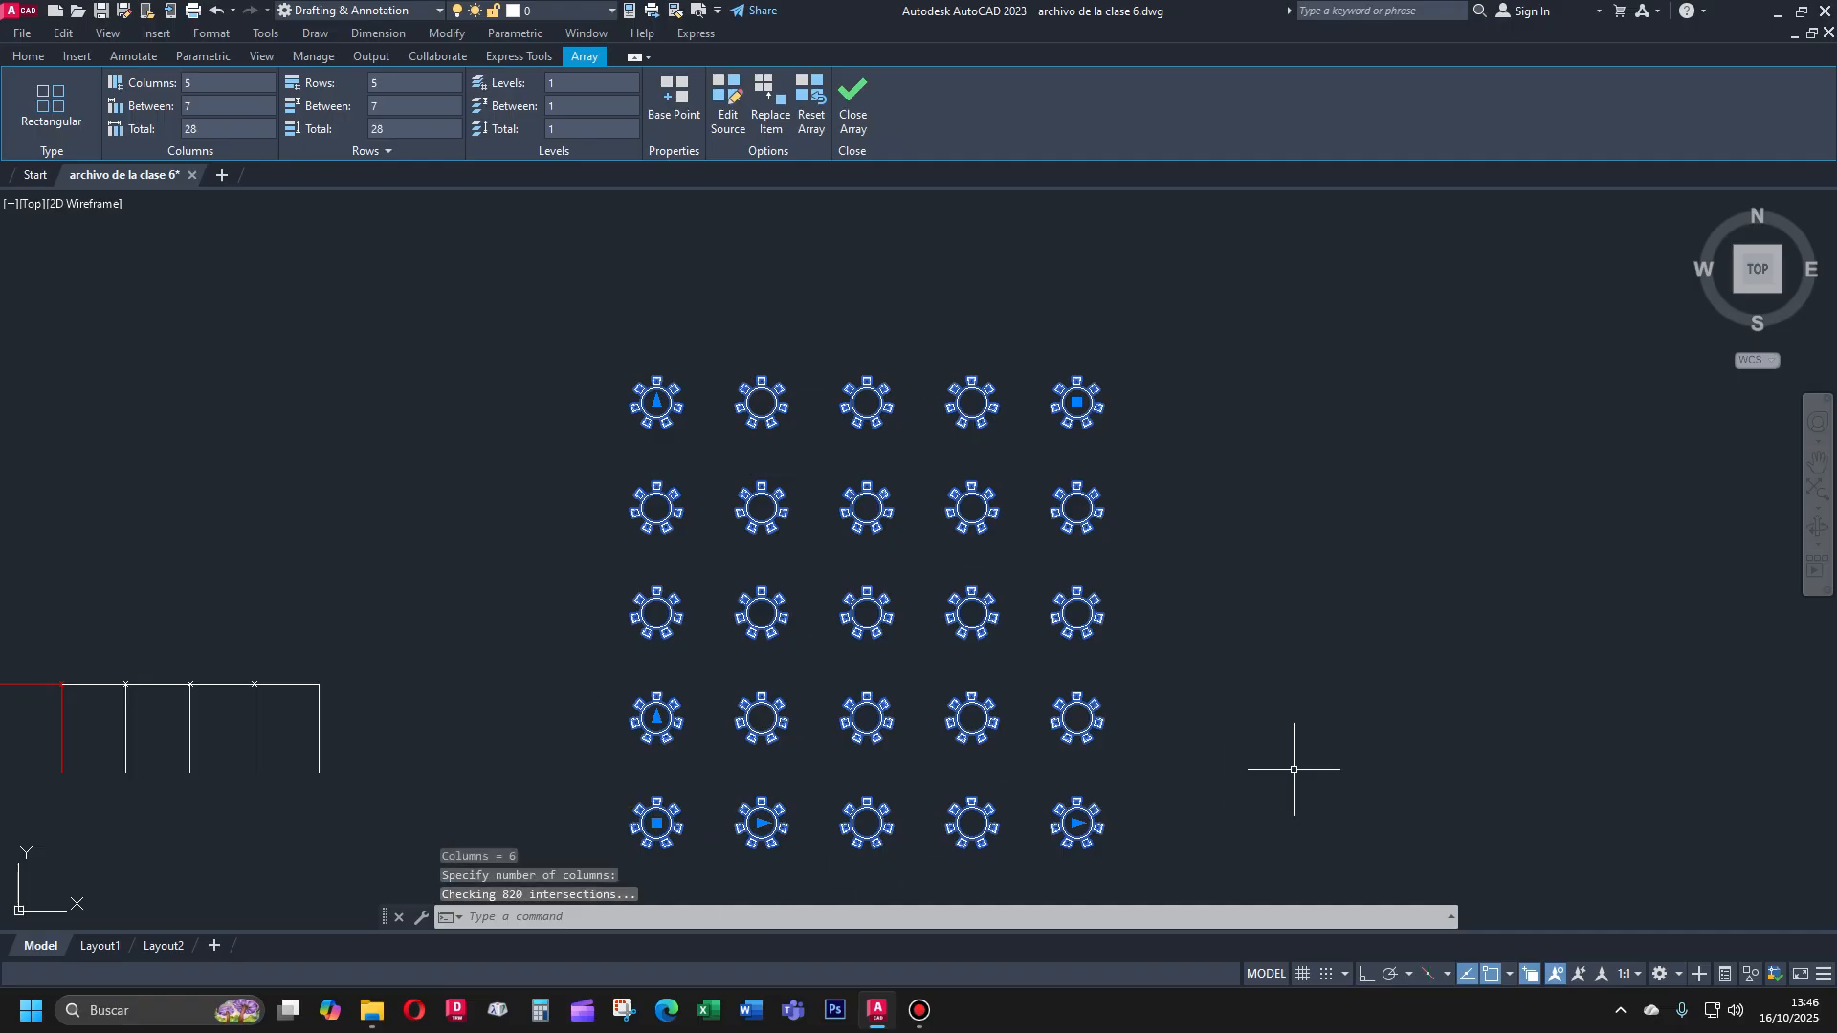
left_click(1078, 824)
left_click(1466, 798)
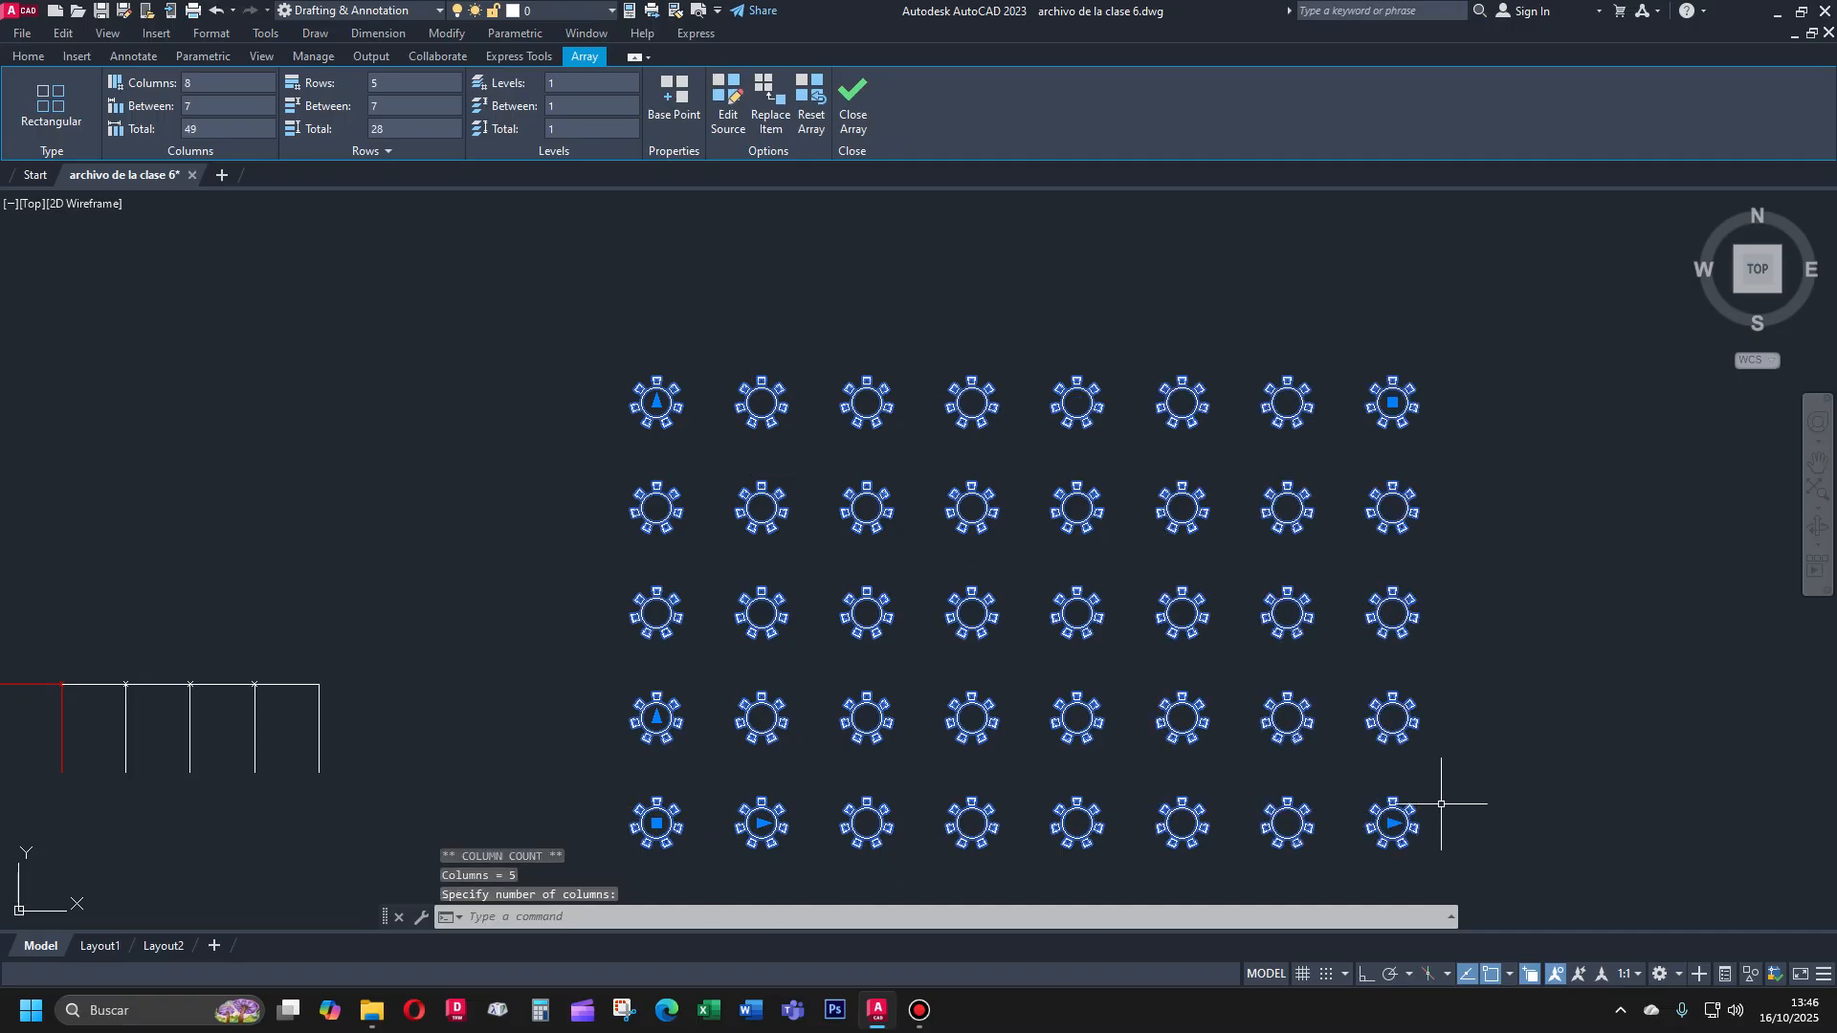
left_click(657, 402)
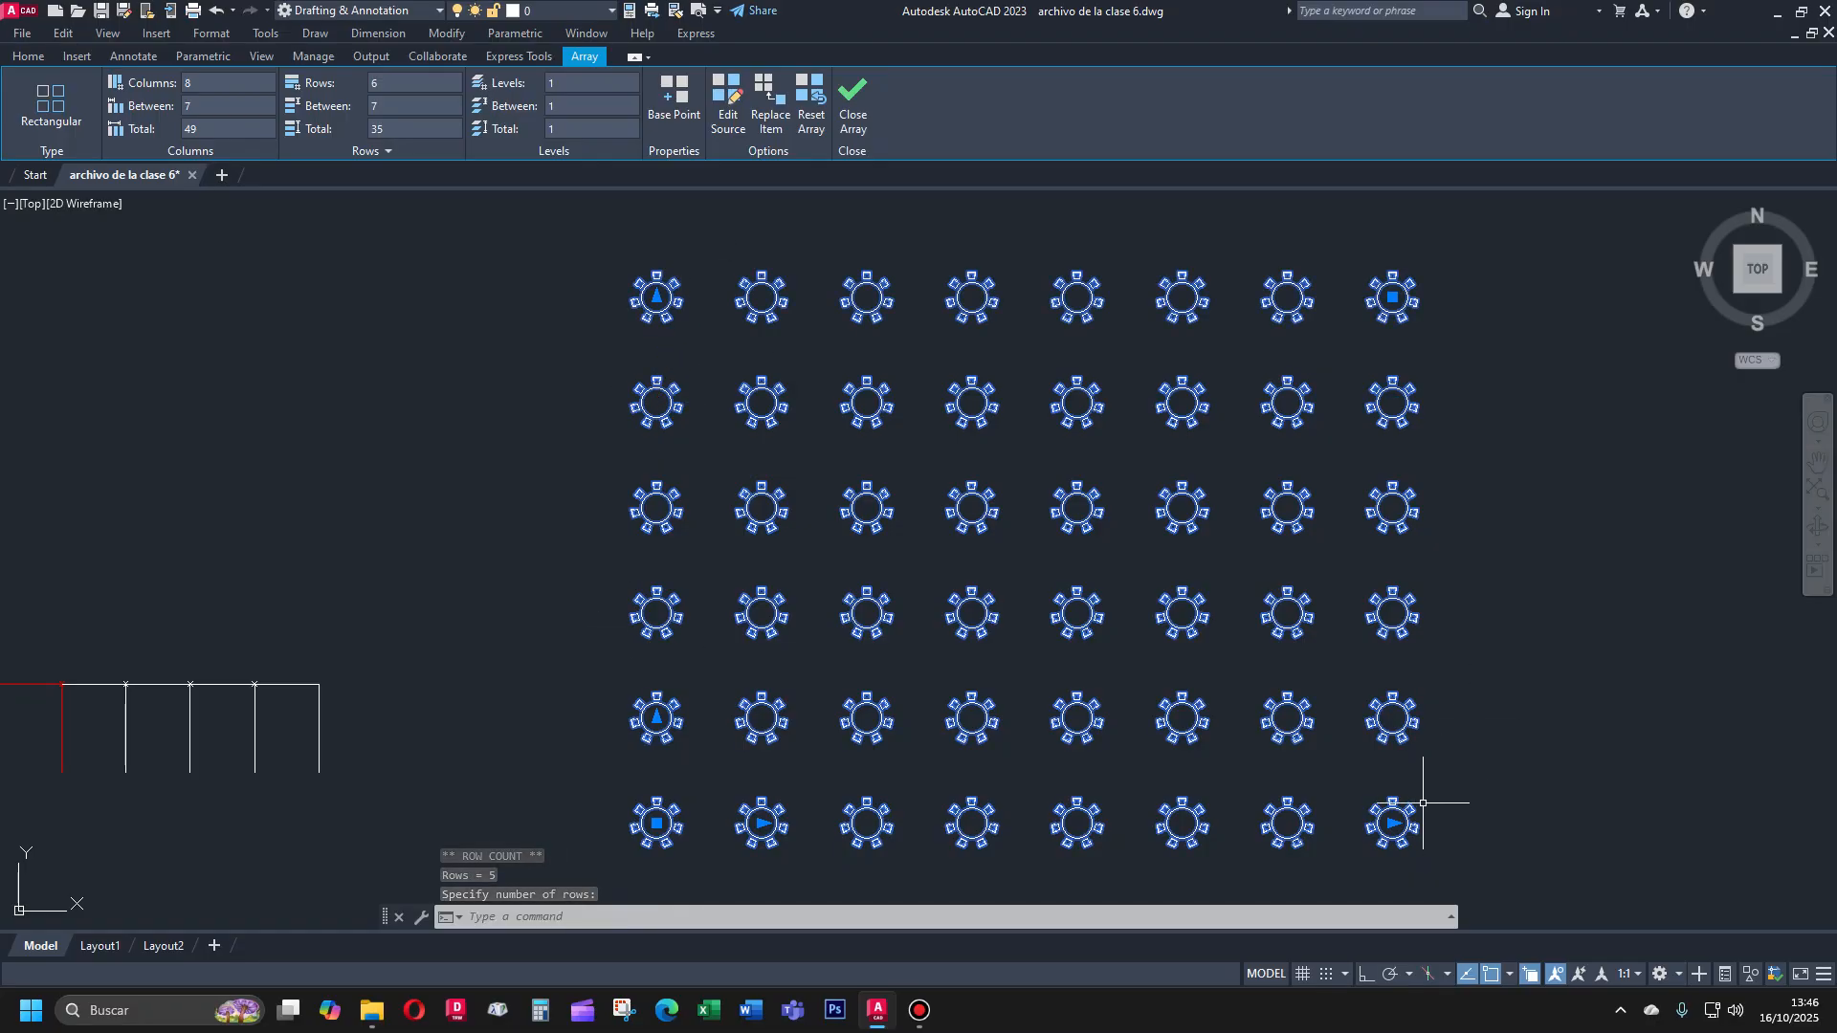
Shrink the table array with its count grips to 3 columns, and its rows to 2 and then 3
left_click(1393, 824)
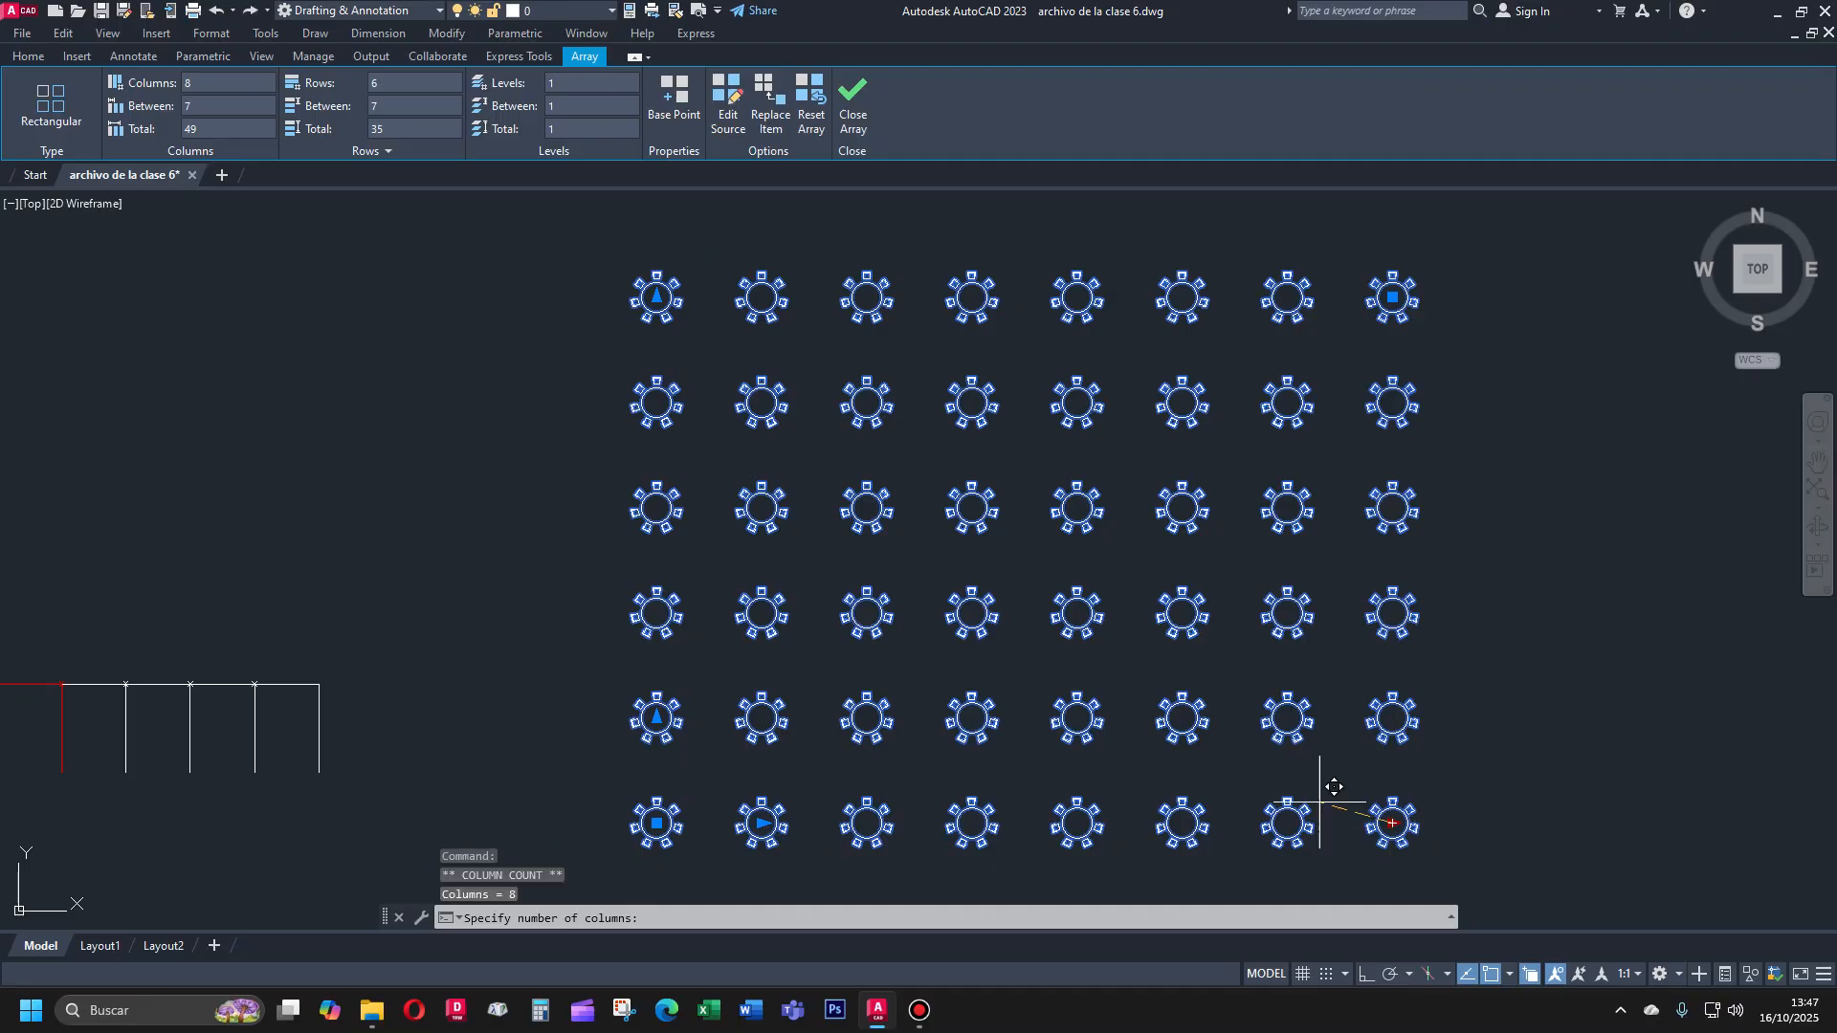
left_click(867, 823)
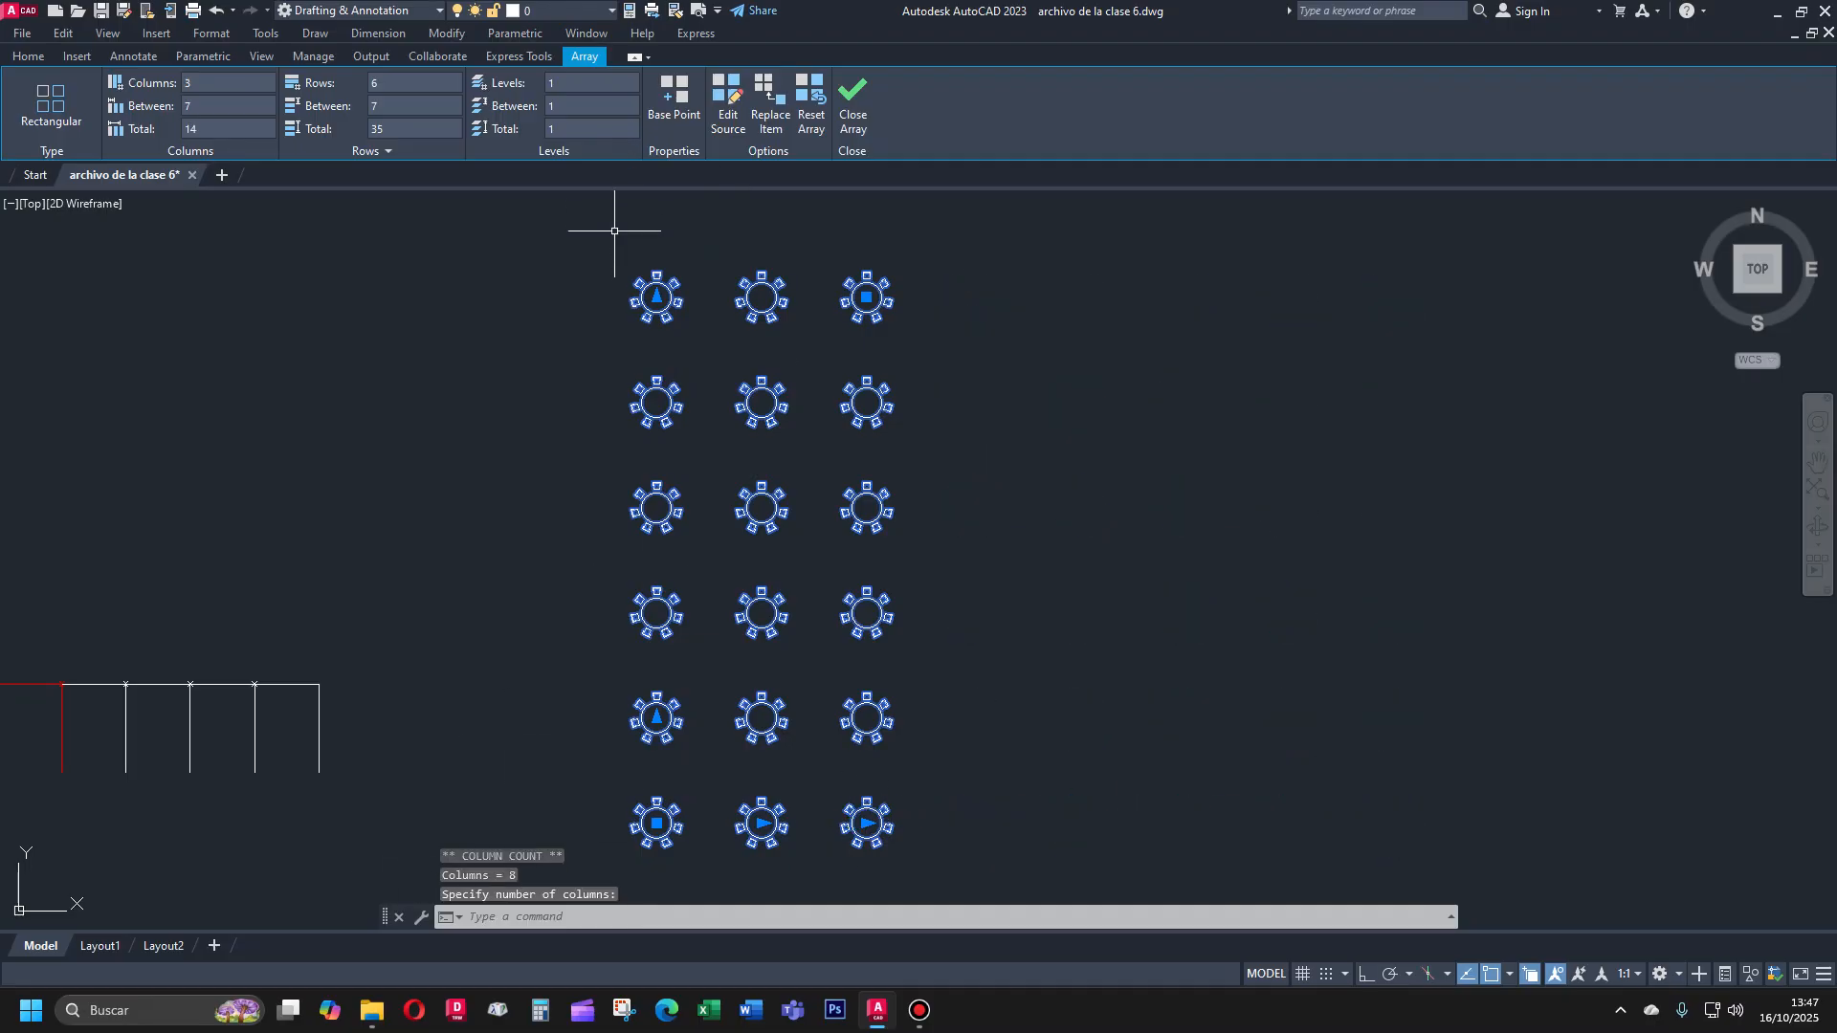
left_click(657, 297)
left_click(657, 610)
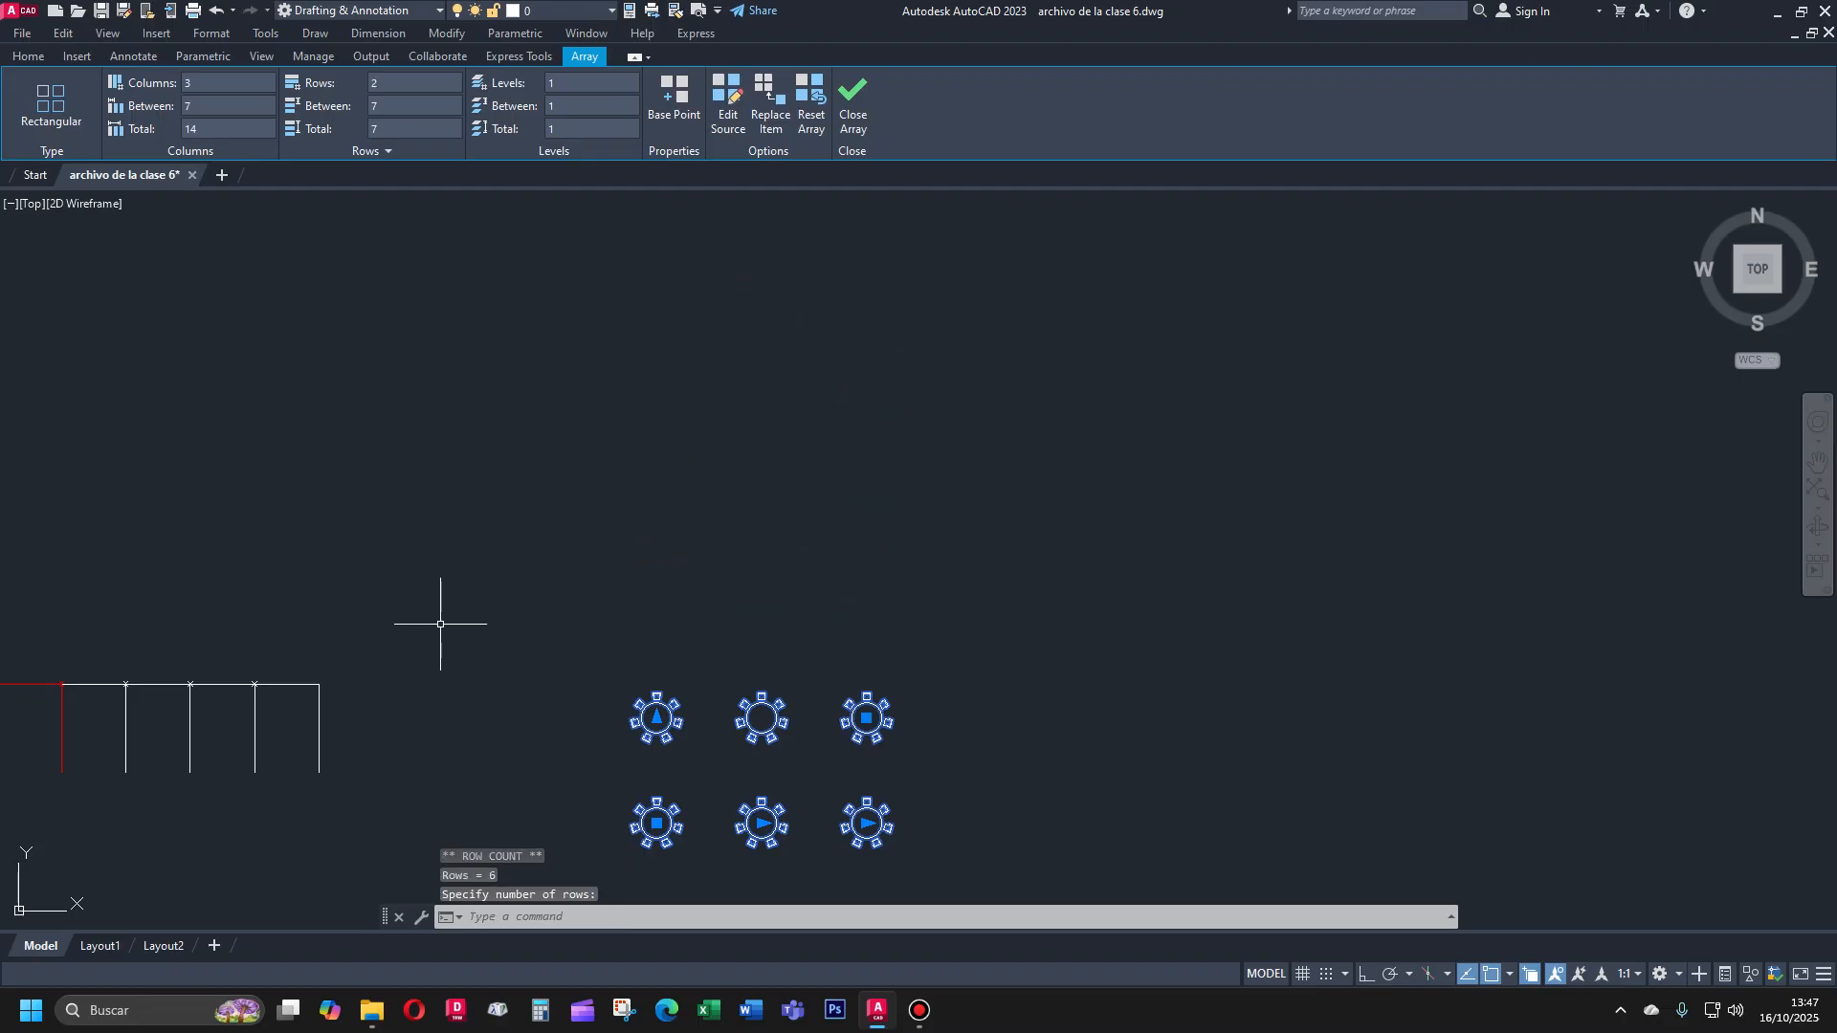
left_click(657, 718)
left_click(639, 542)
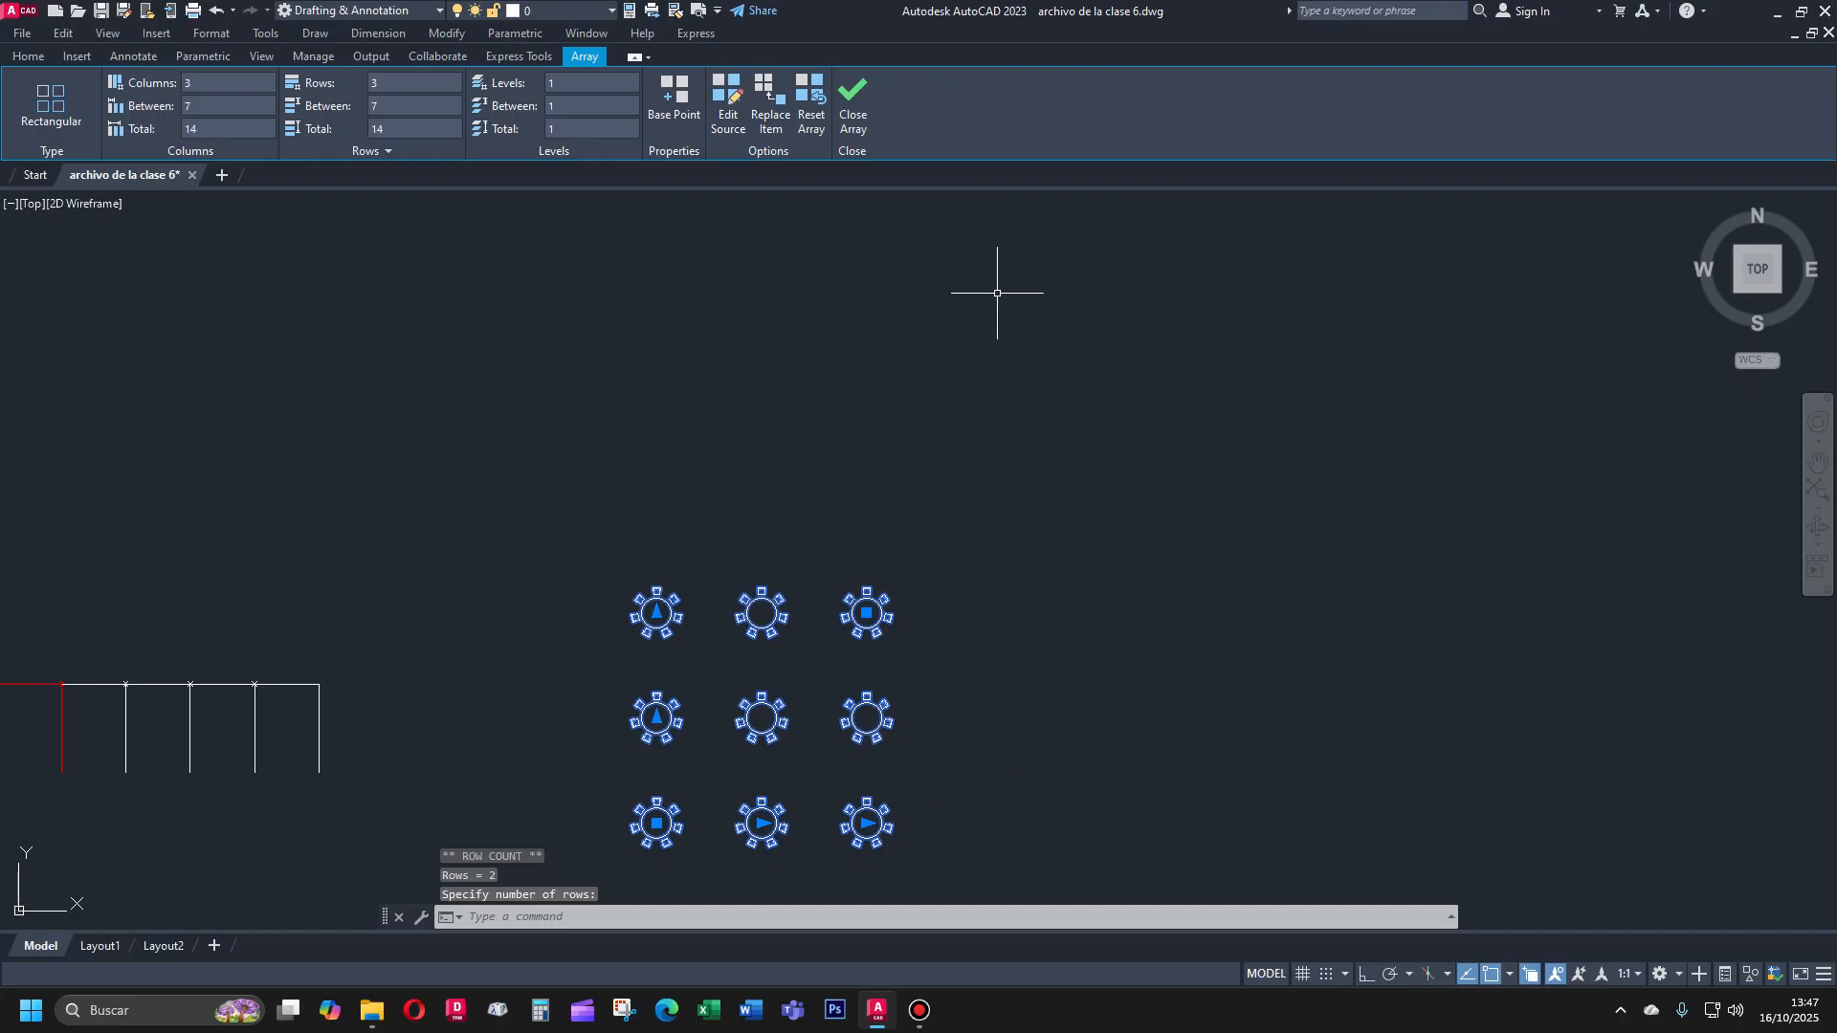
Extend the array to 11 columns with the corner grip, reduce it back to 3 columns, and deselect it
left_click(867, 612)
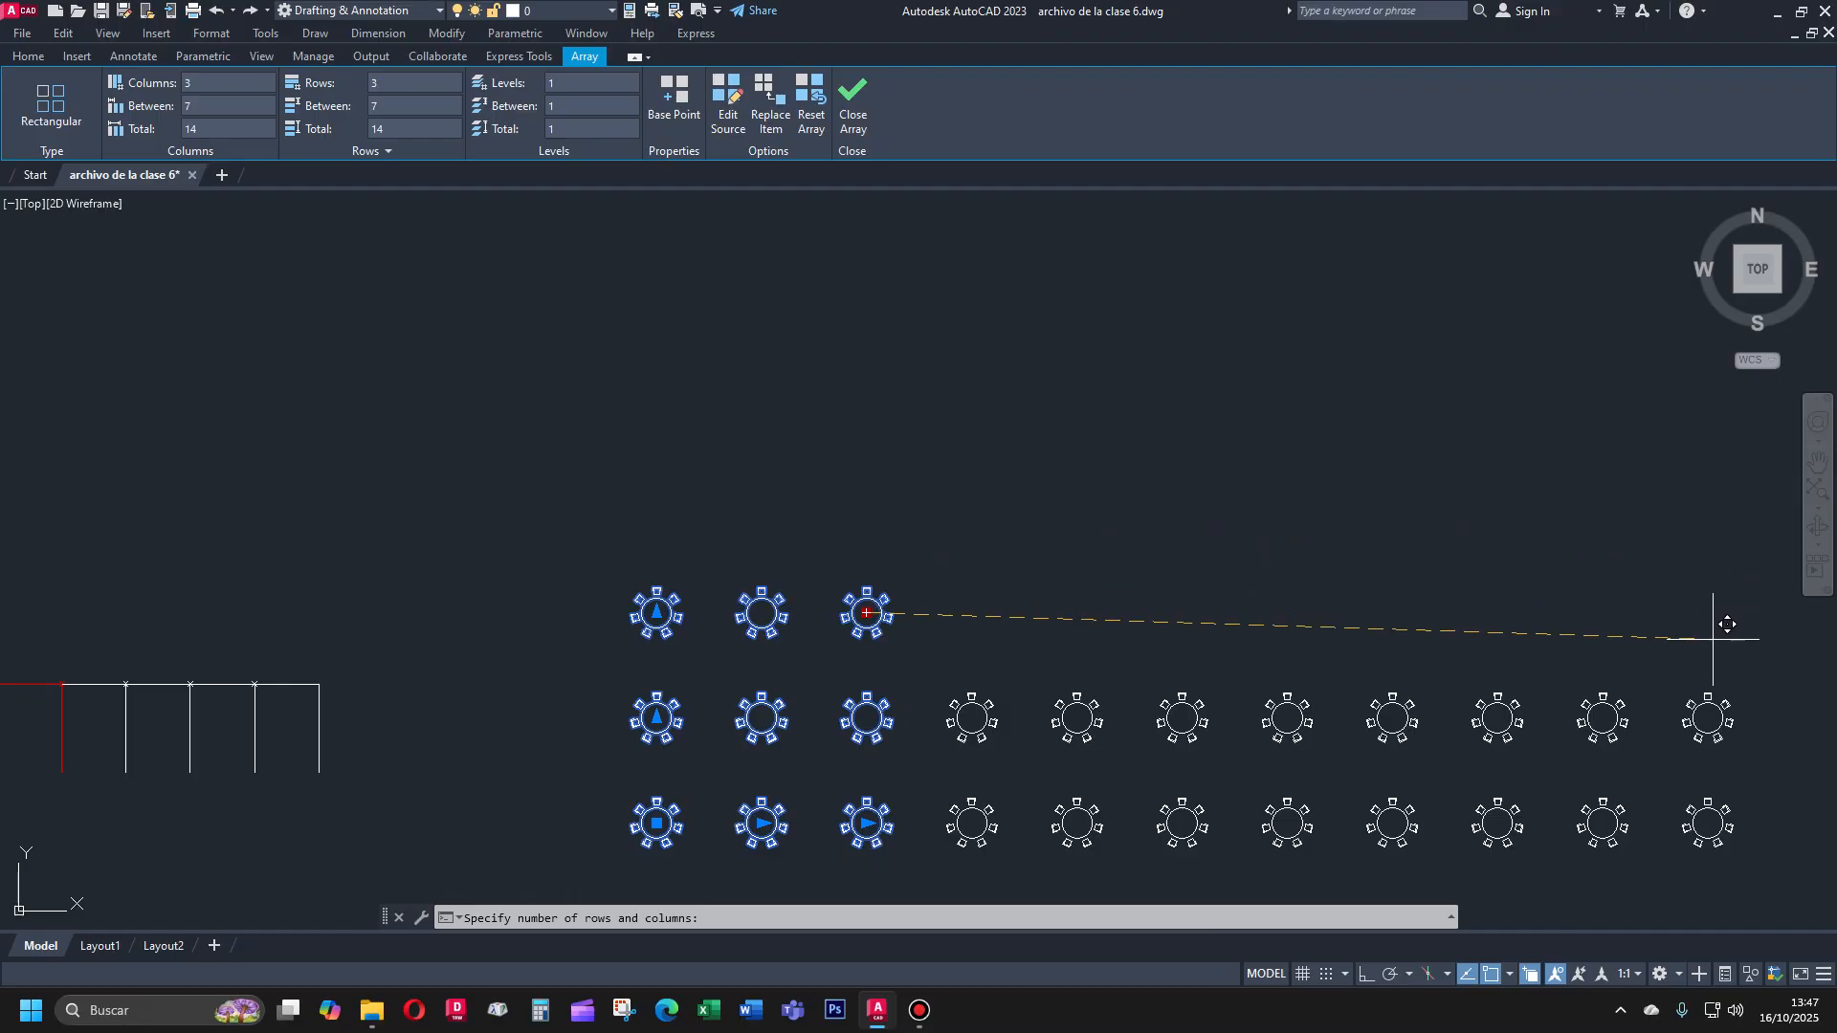
left_click(1709, 613)
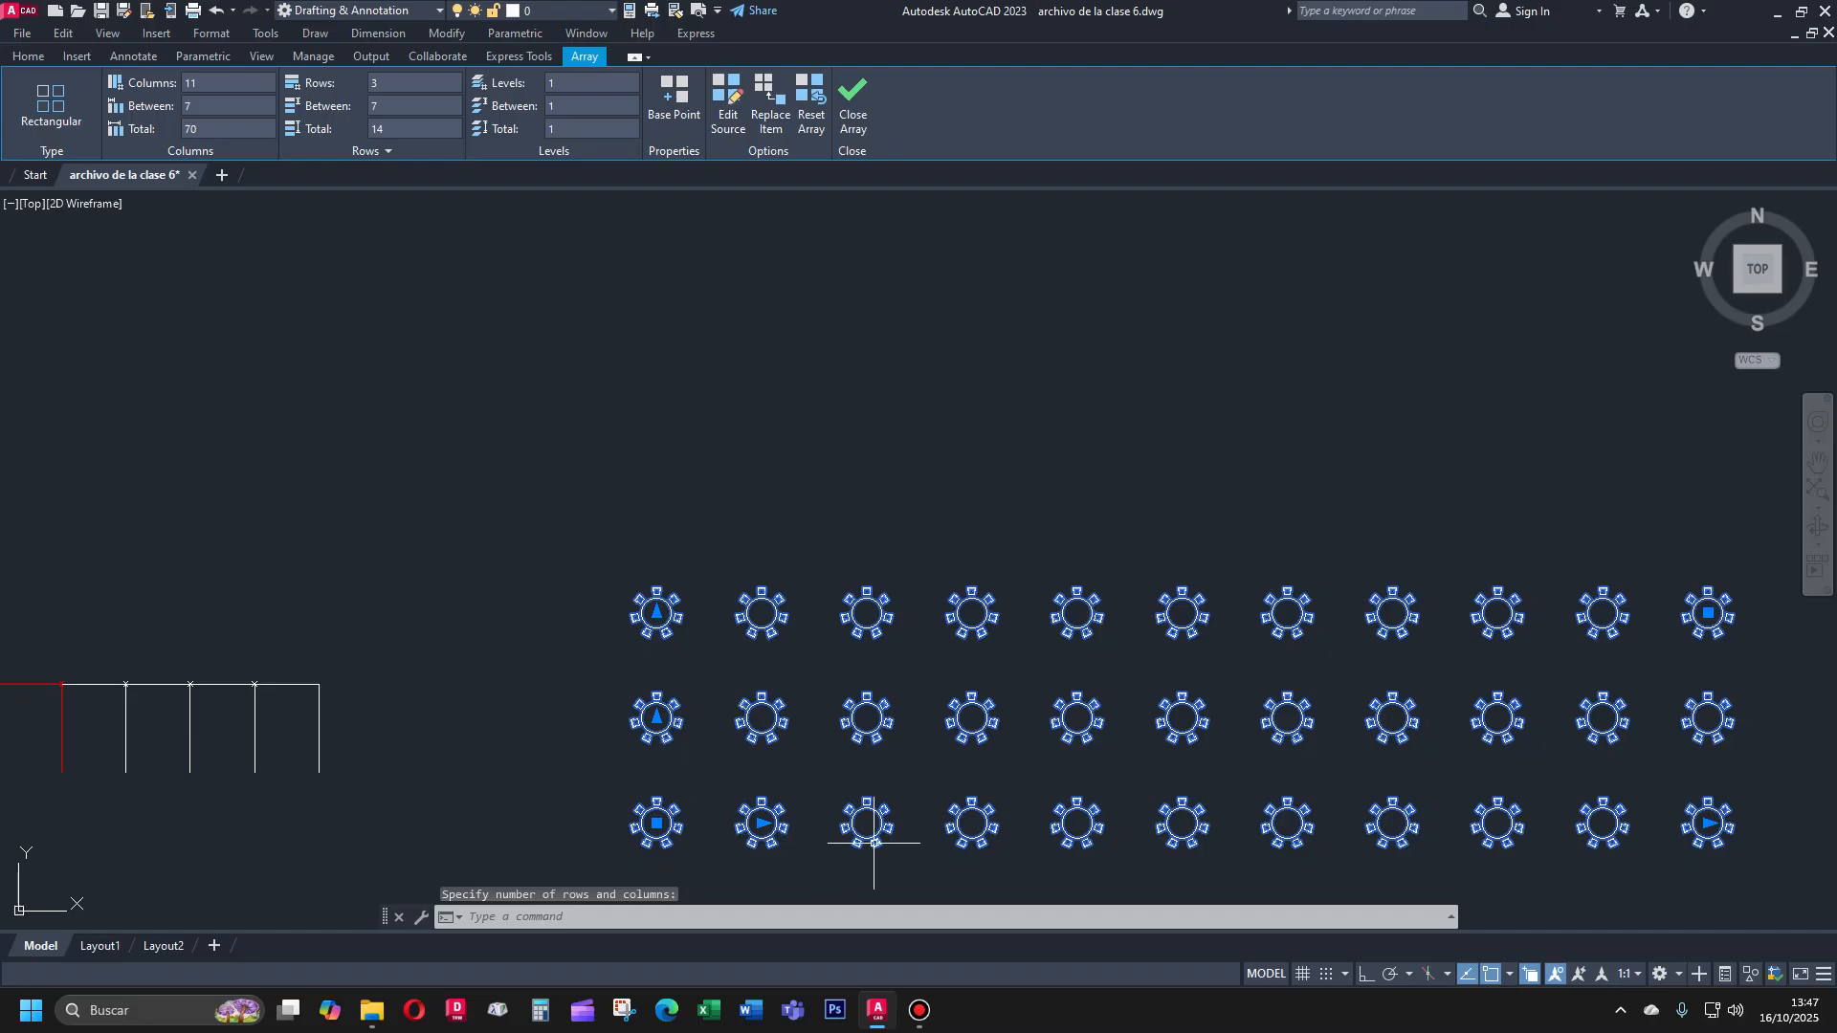
left_click(1708, 823)
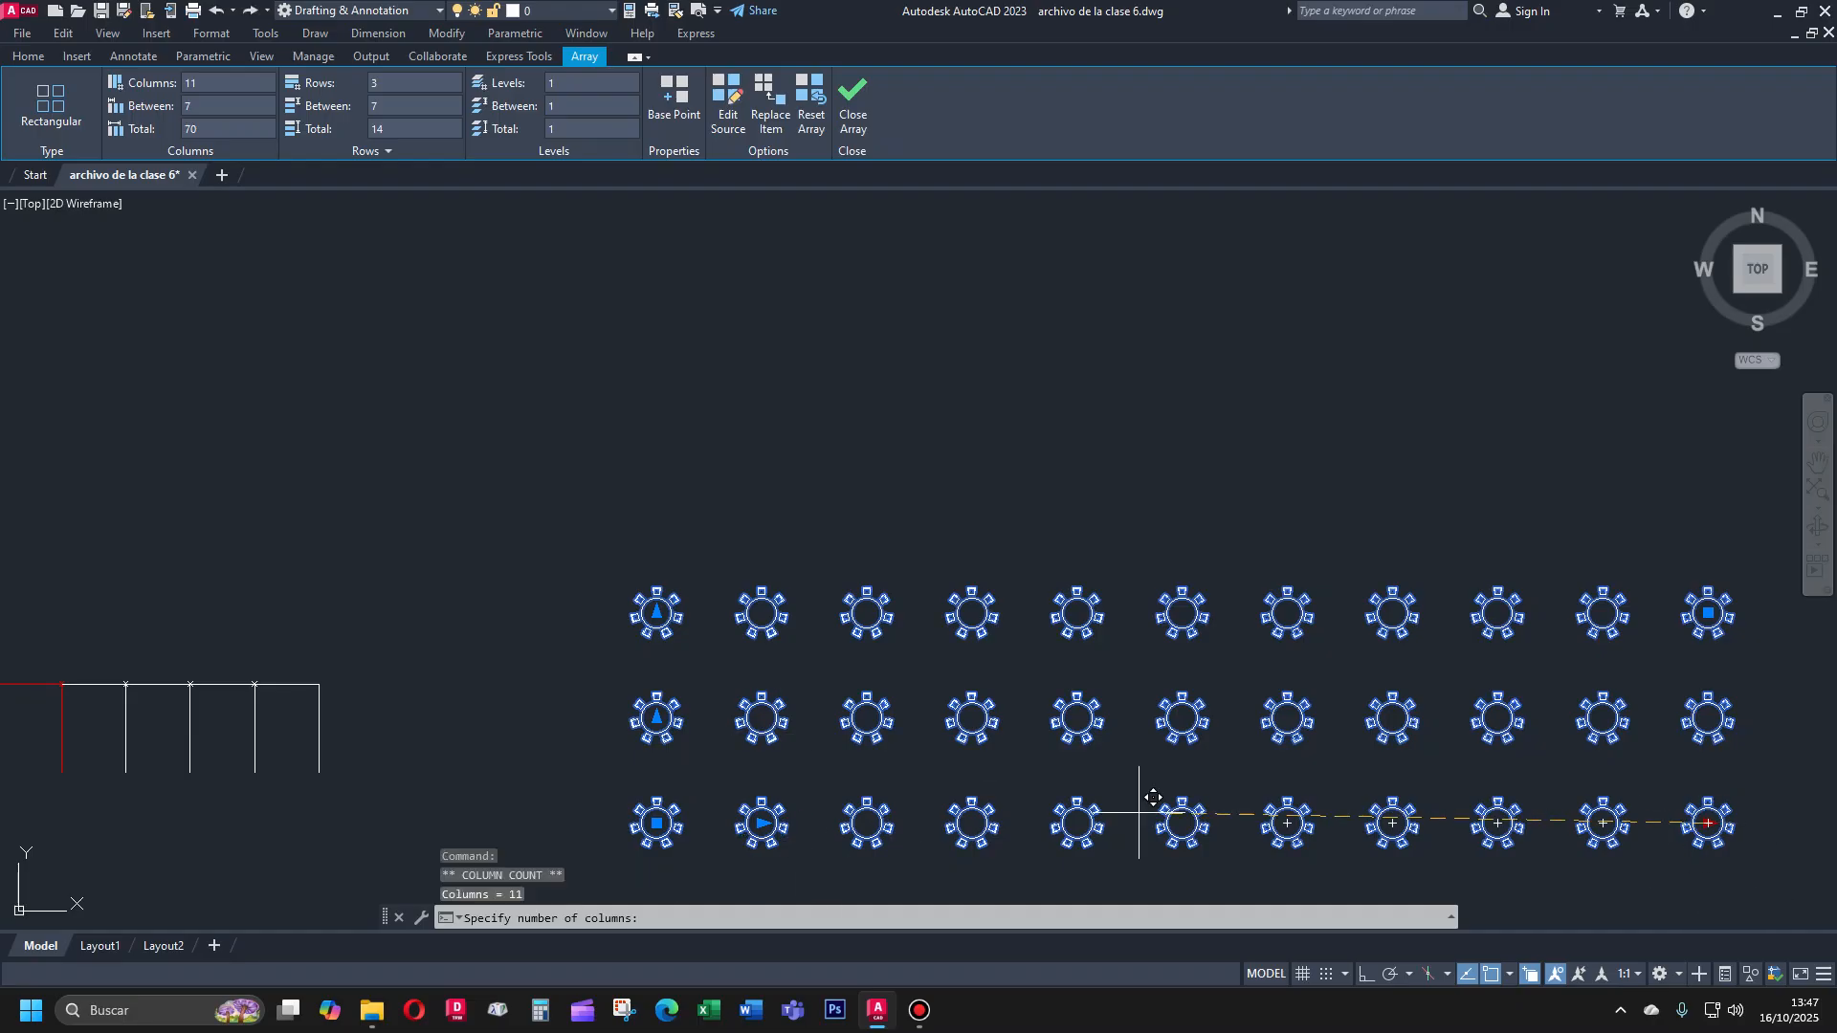
left_click(863, 810)
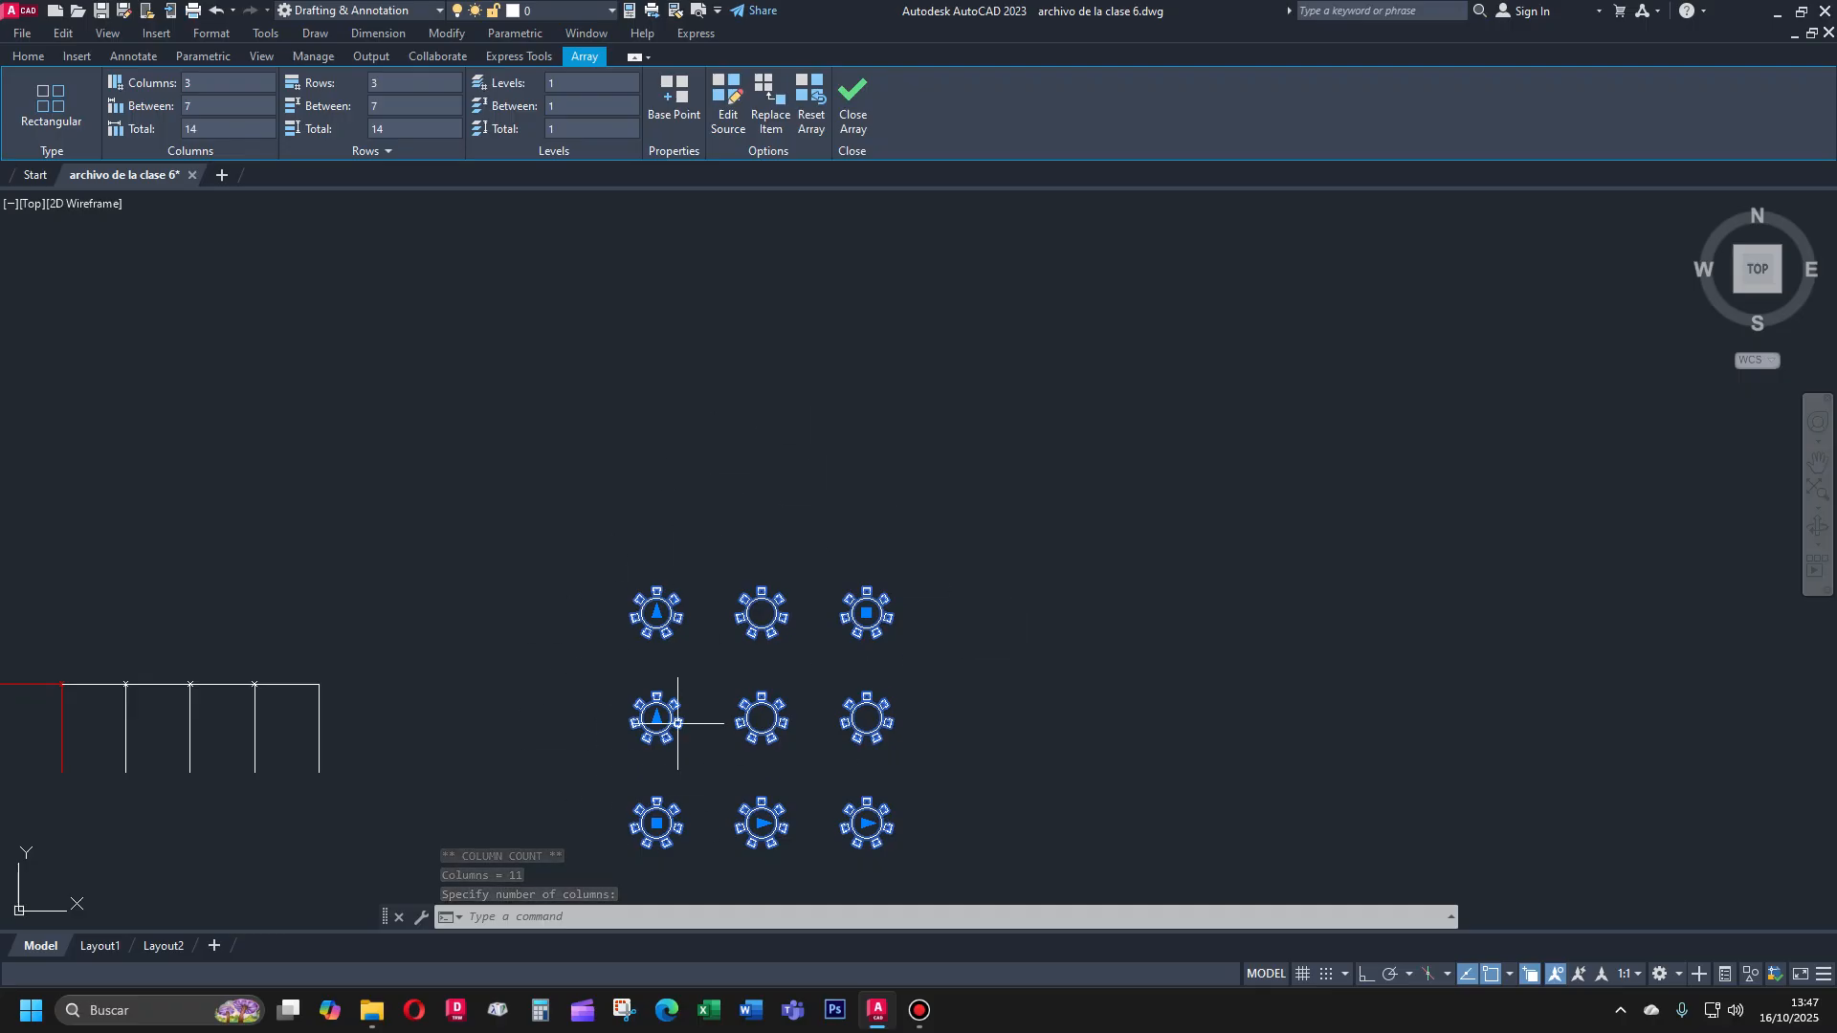
key("Escape")
Reselect the table array and extend it with its count grips to 4 rows and 4 columns
left_click(666, 633)
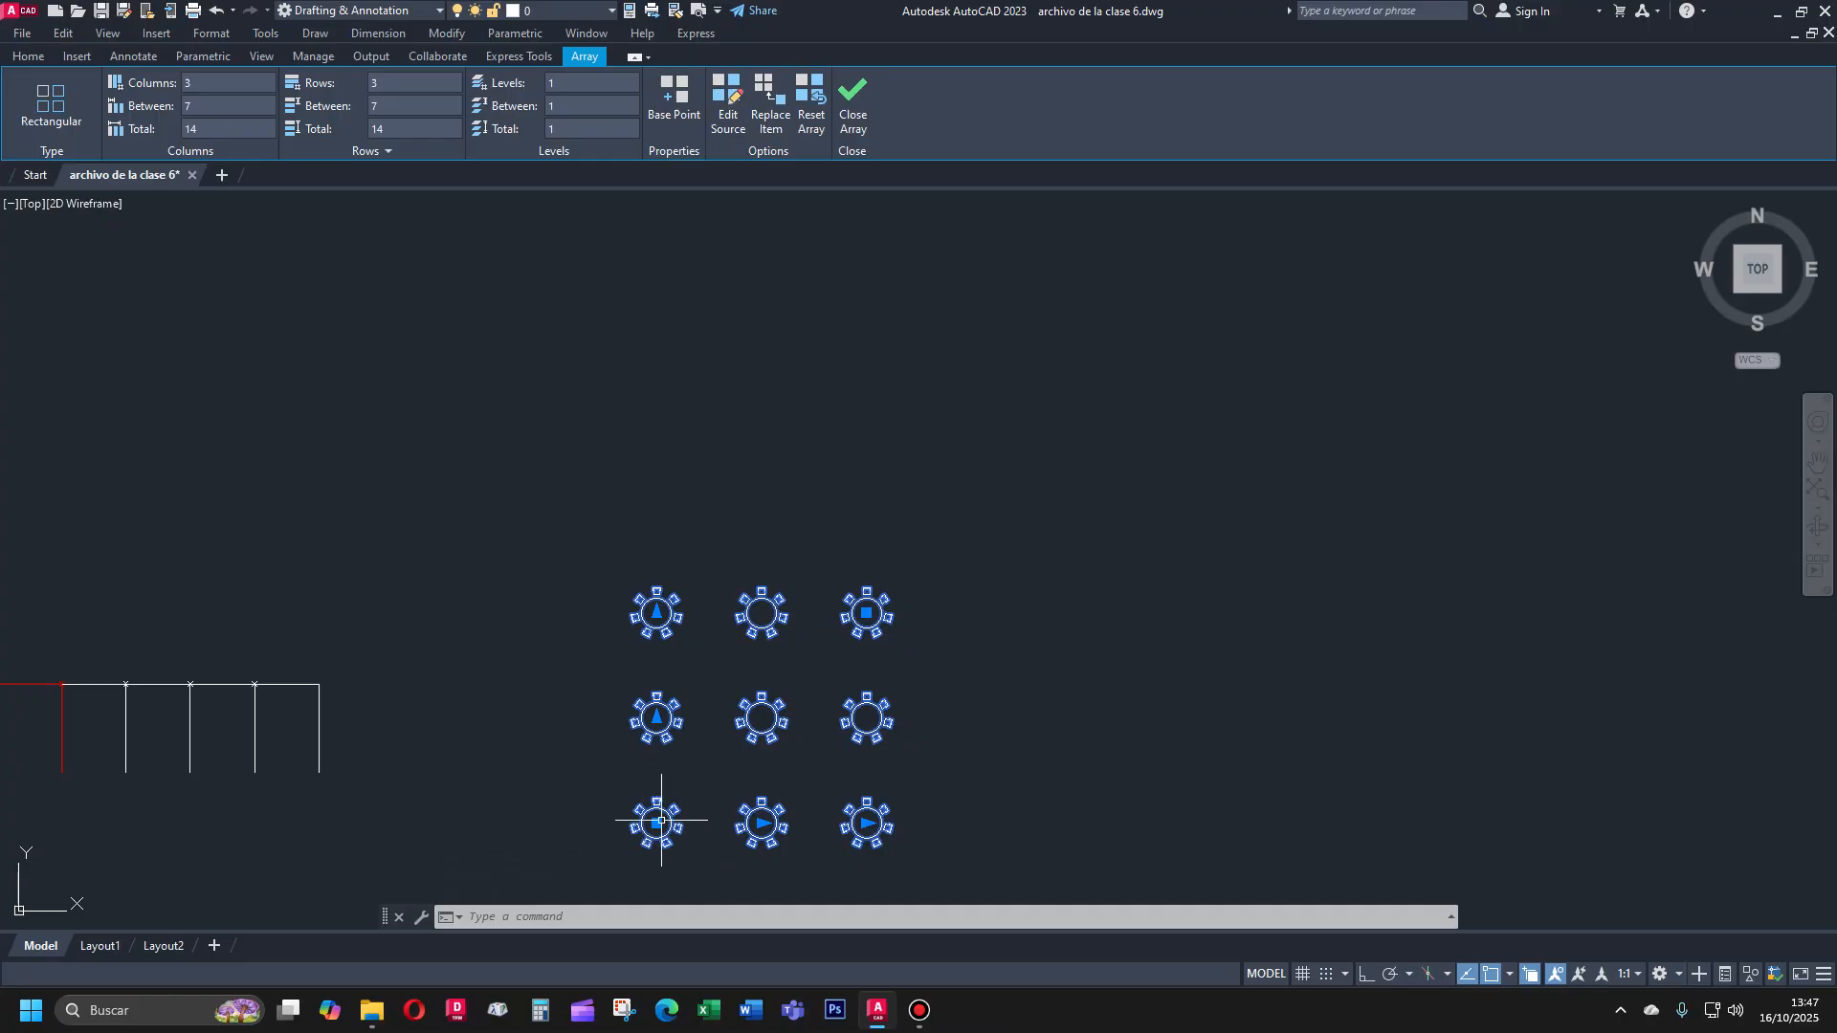
left_click(657, 612)
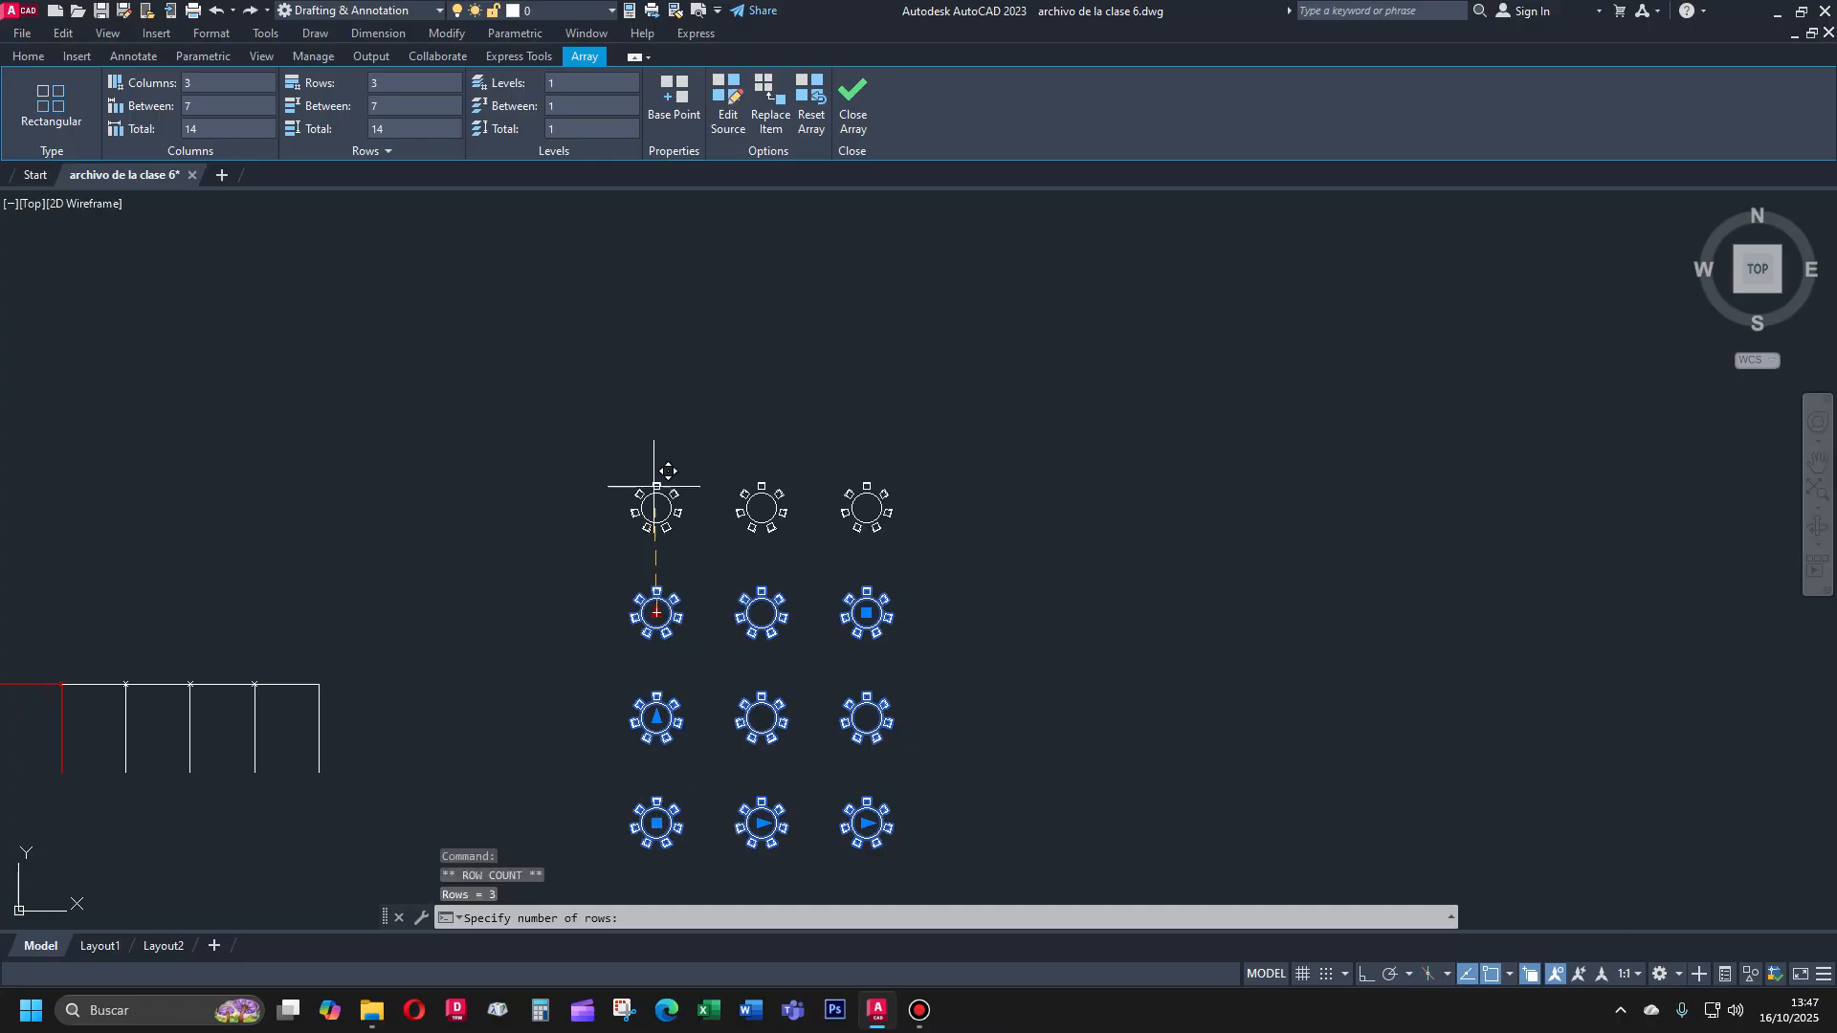
left_click(670, 498)
left_click(867, 823)
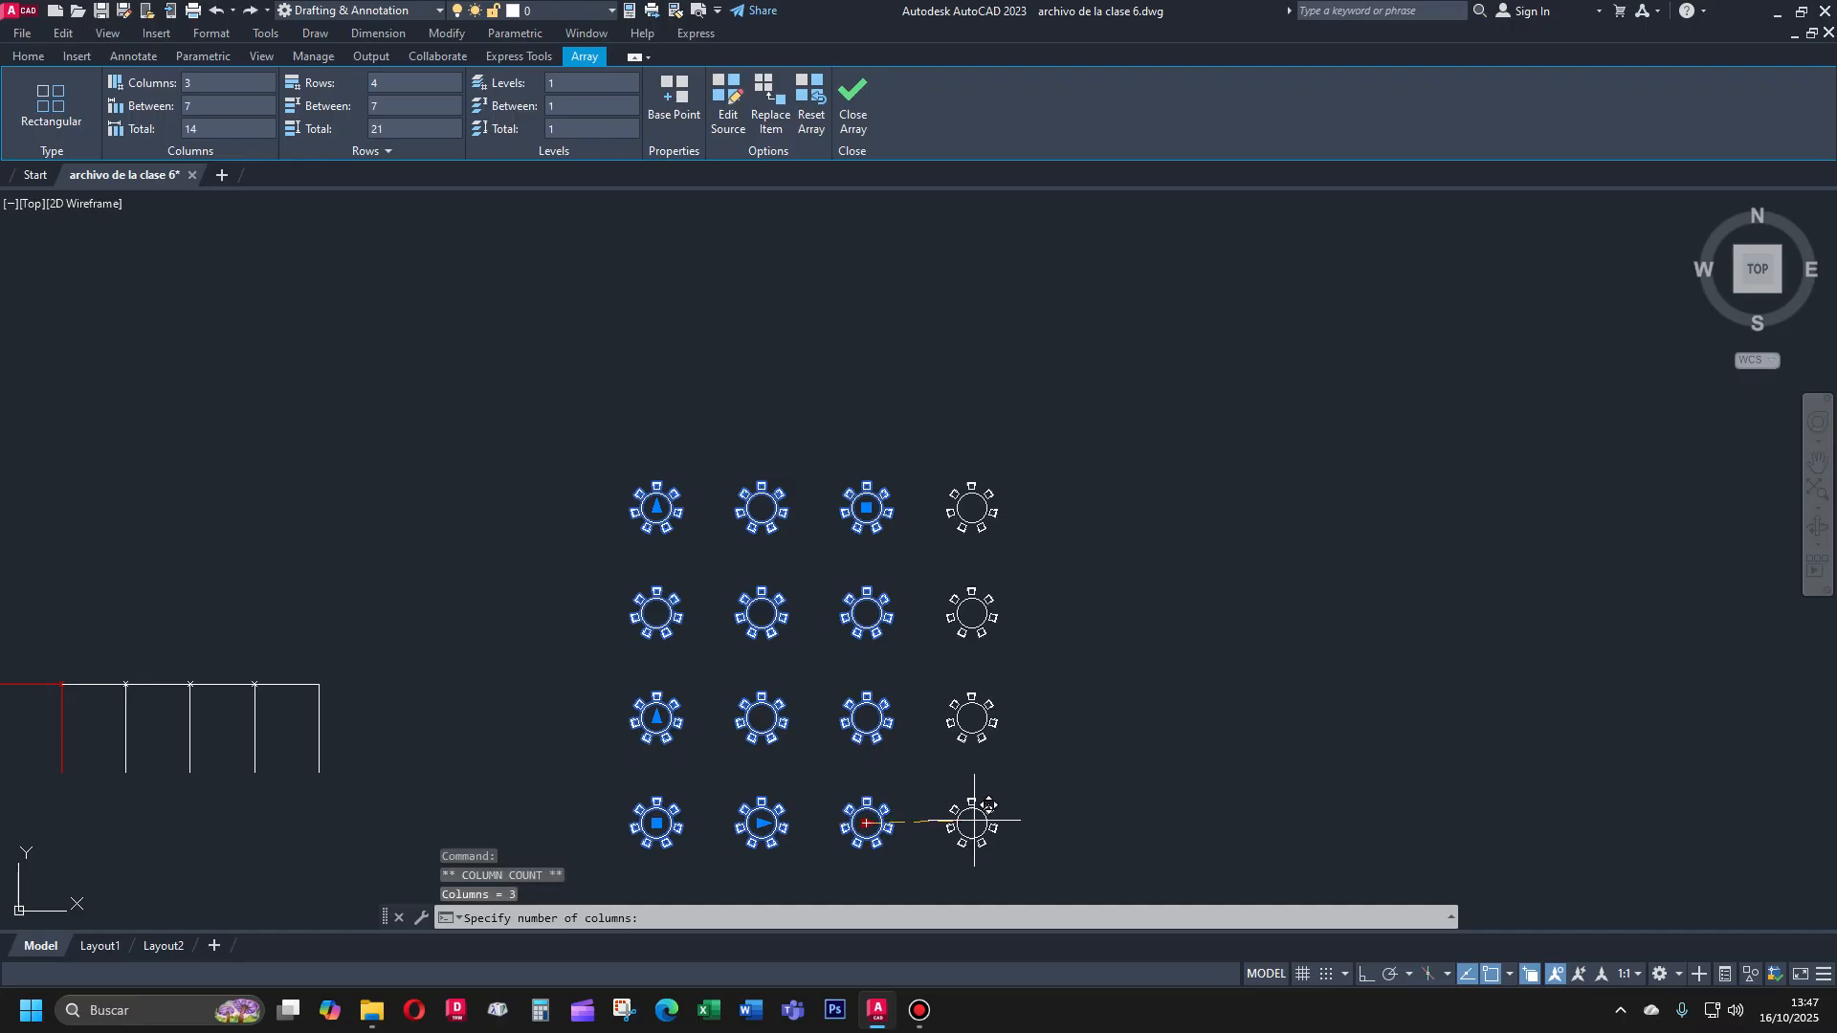
left_click(1025, 821)
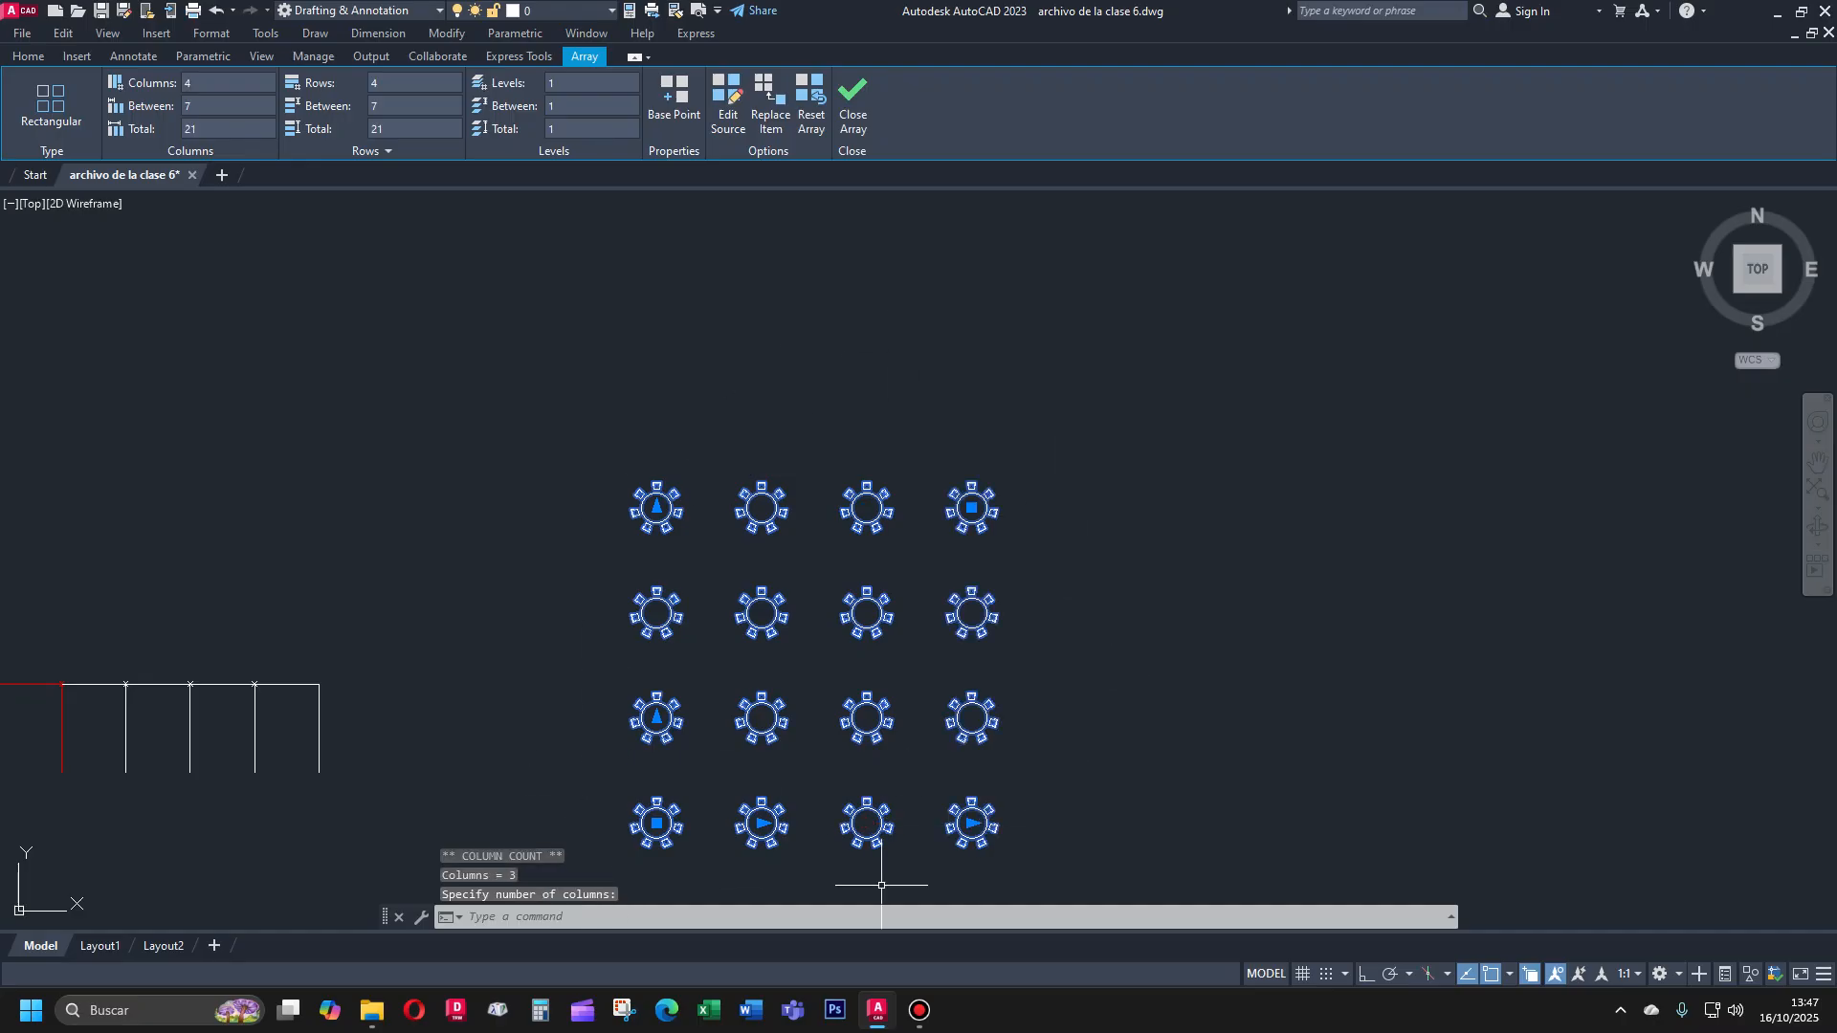
key("Escape")
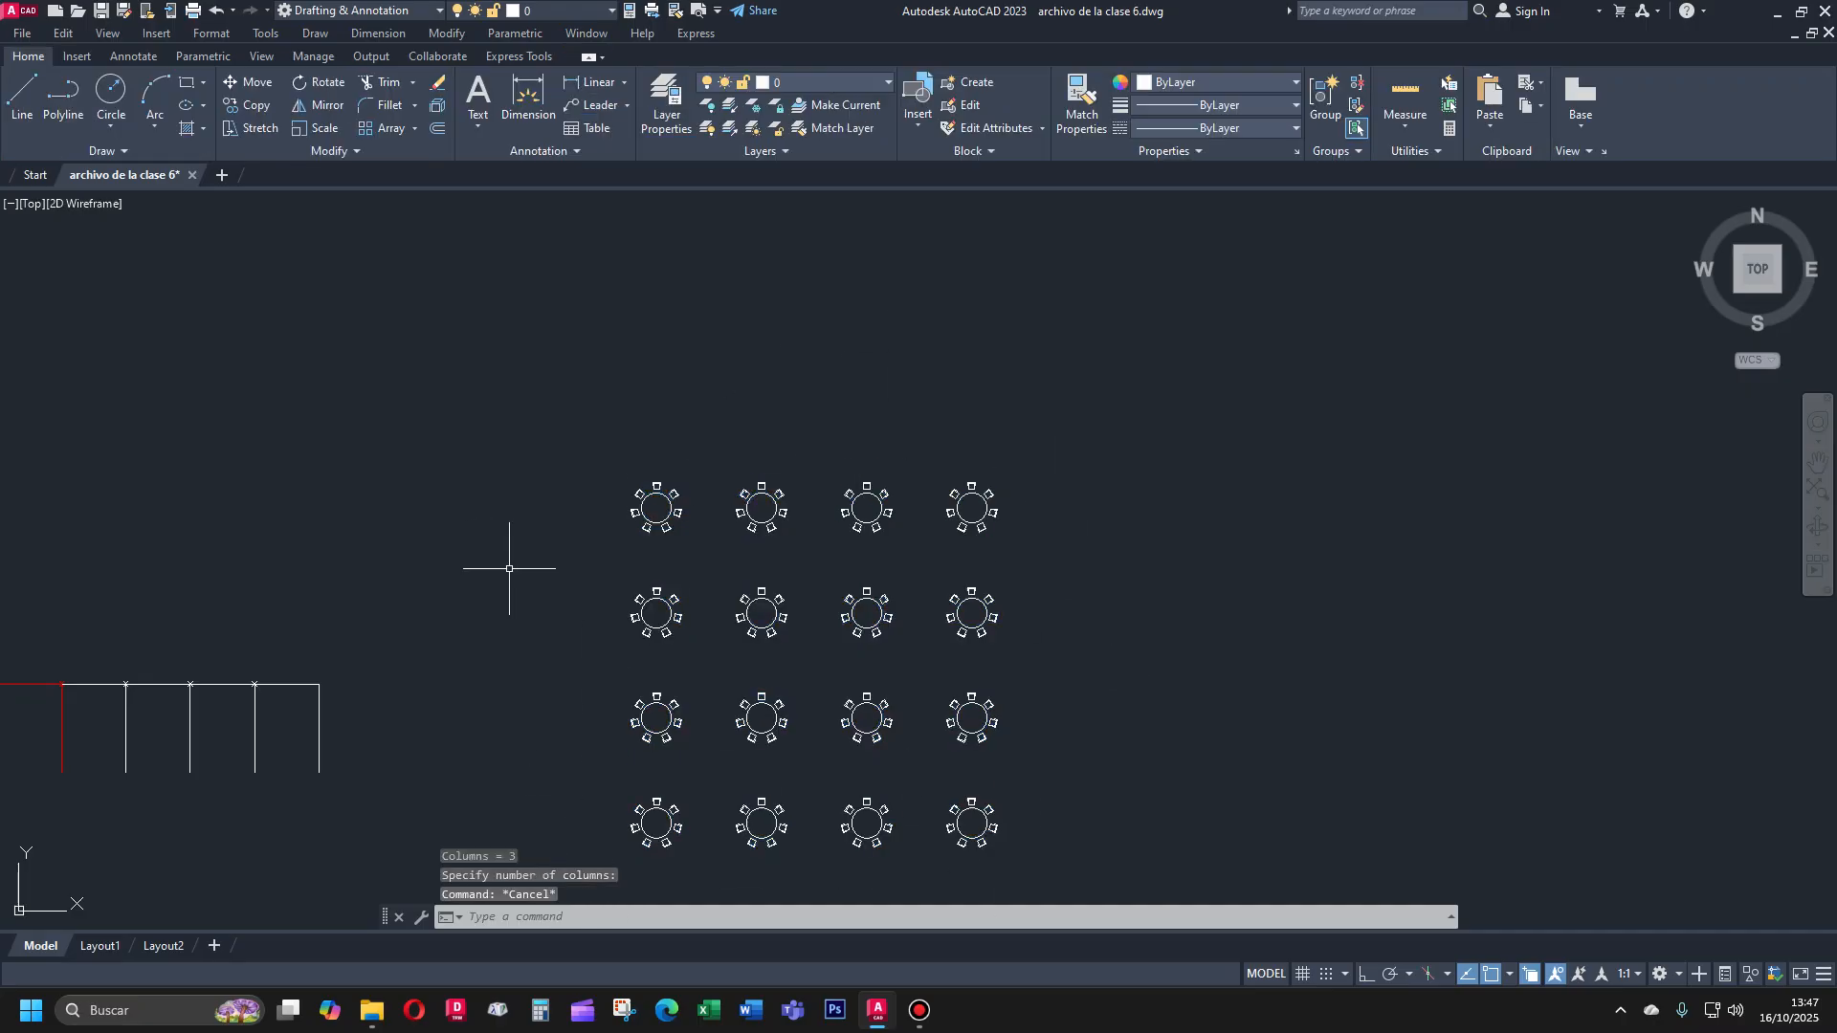
Move the separate copied table with its chairs from its center to just right of the array's bottom row
scroll(512, 553, "down", 5)
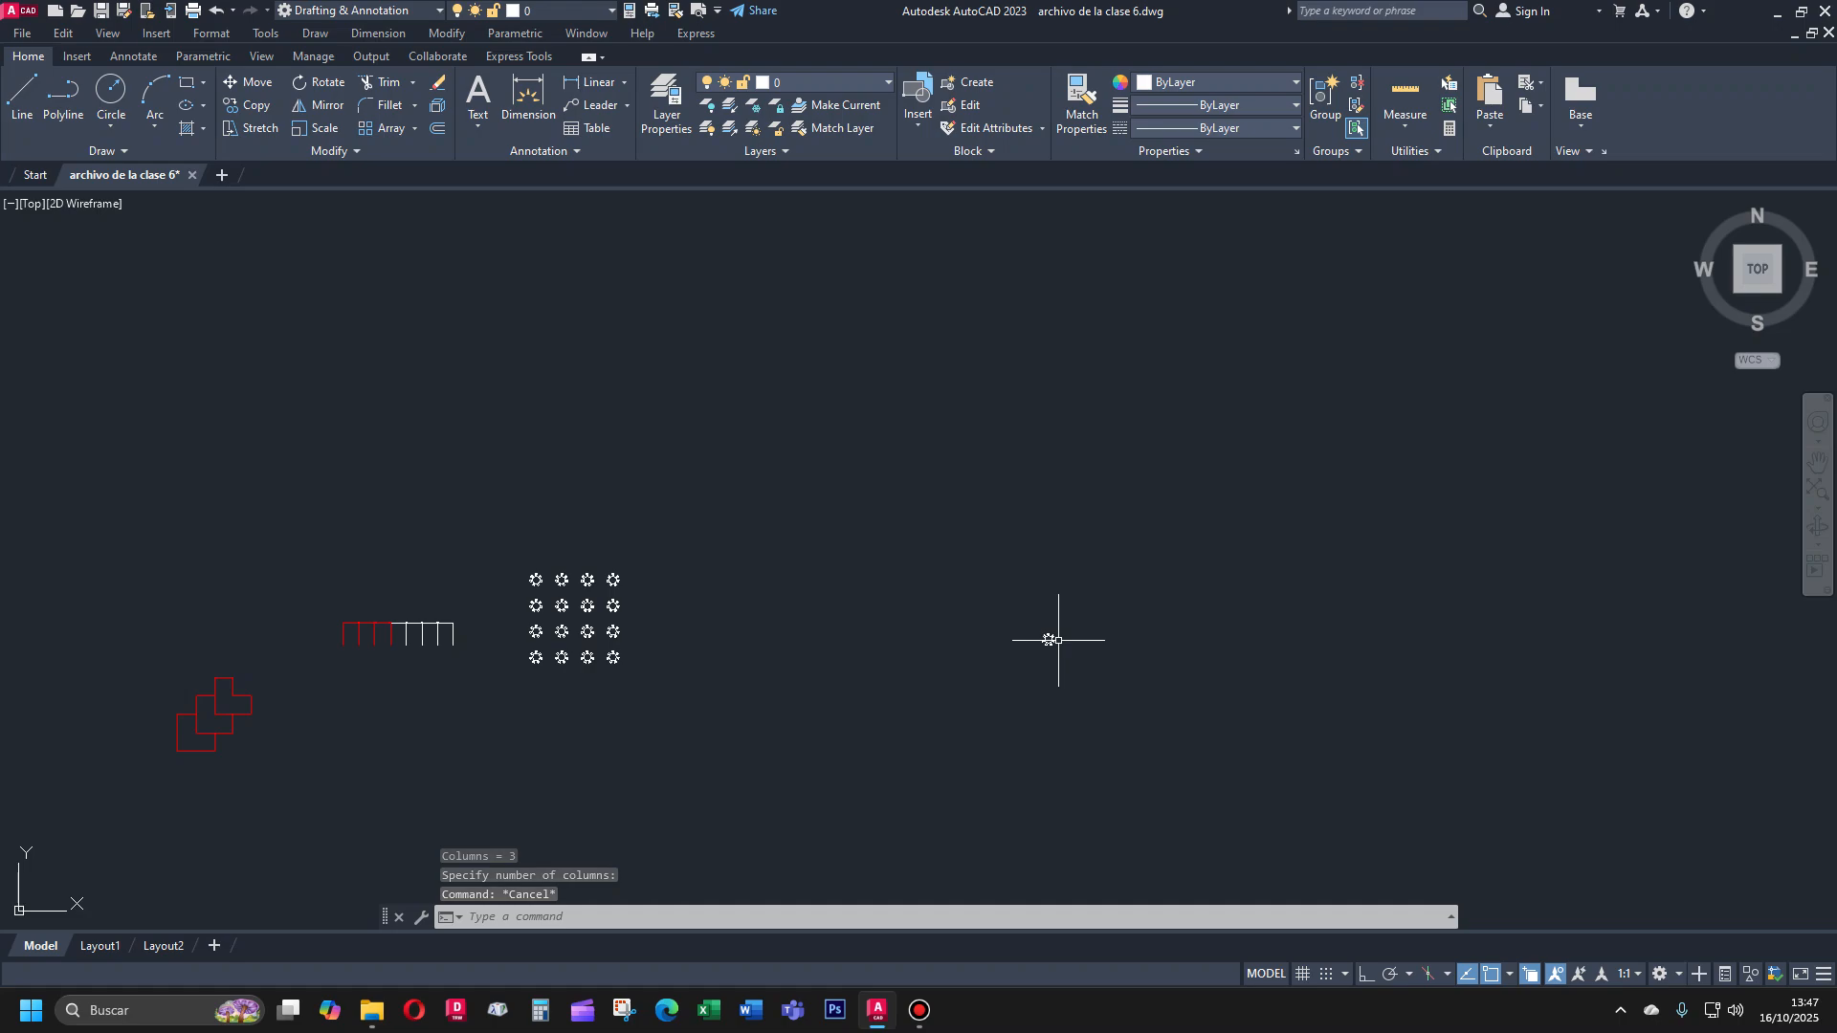
type("m")
key("Return")
left_click(1091, 591)
left_click(844, 766)
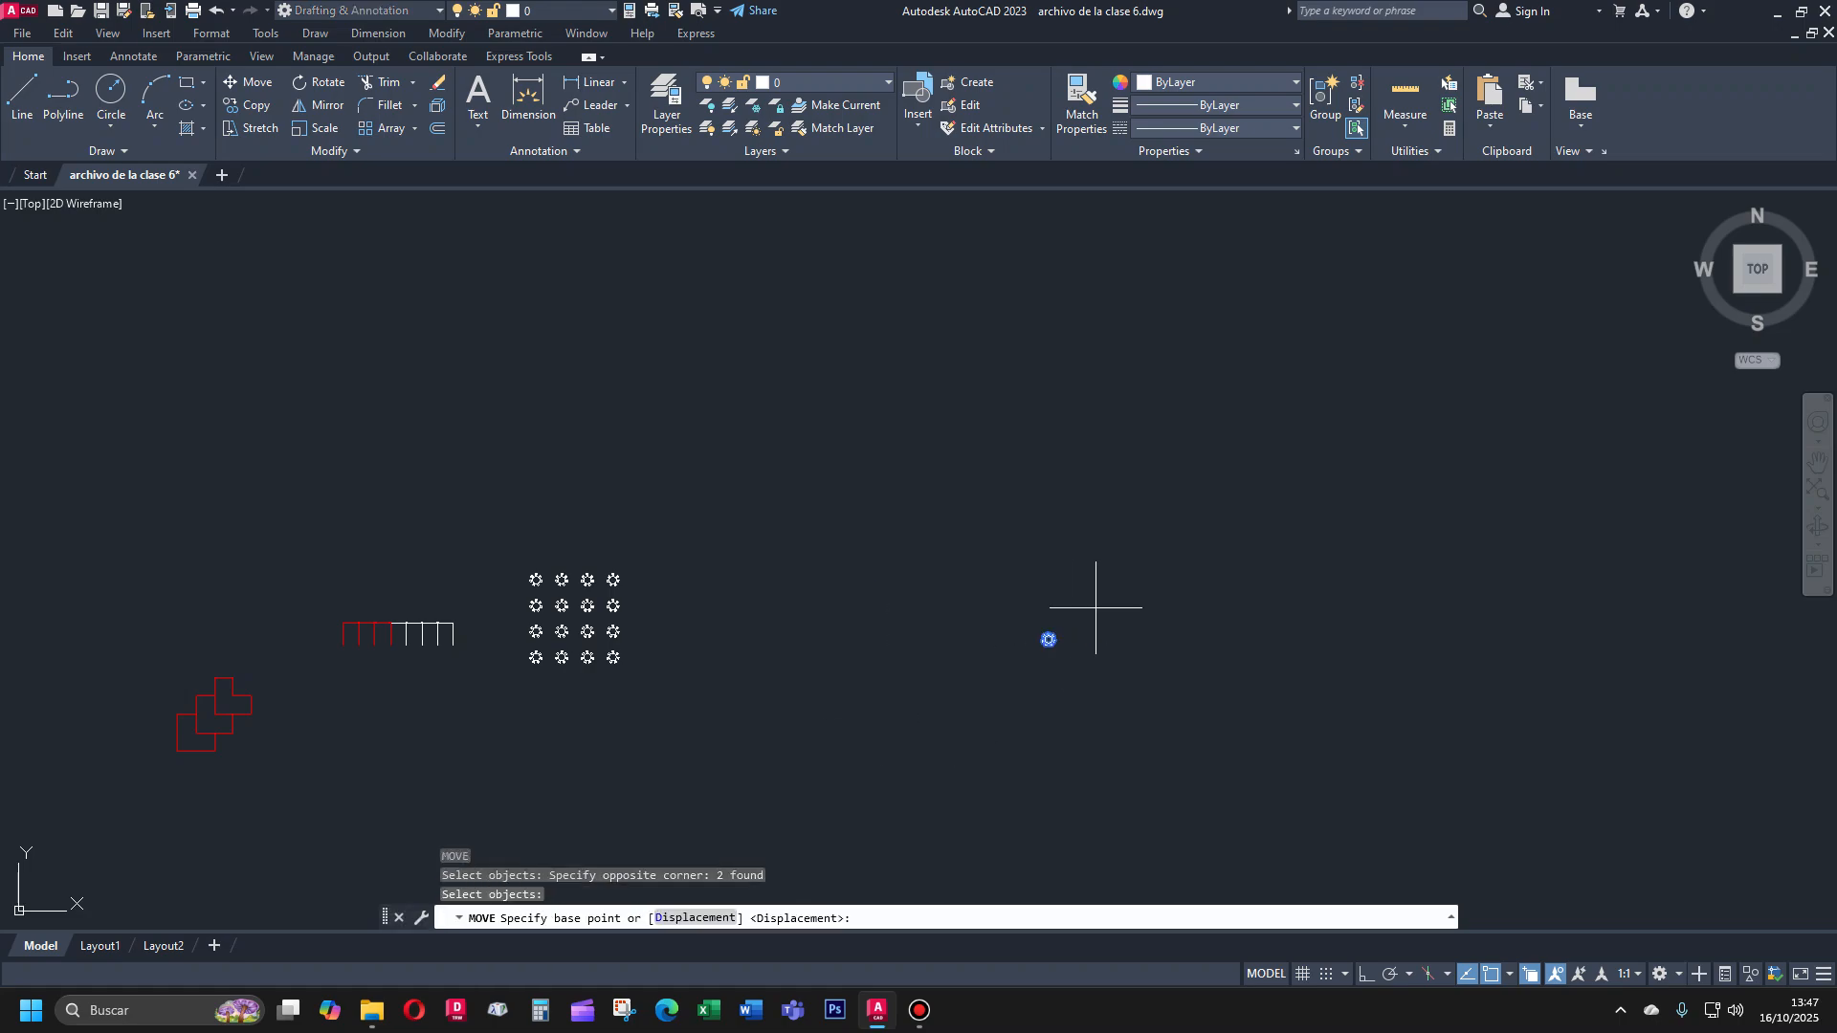
left_click(1048, 638)
left_click(650, 655)
key("Escape")
scroll(657, 626, "up", 5)
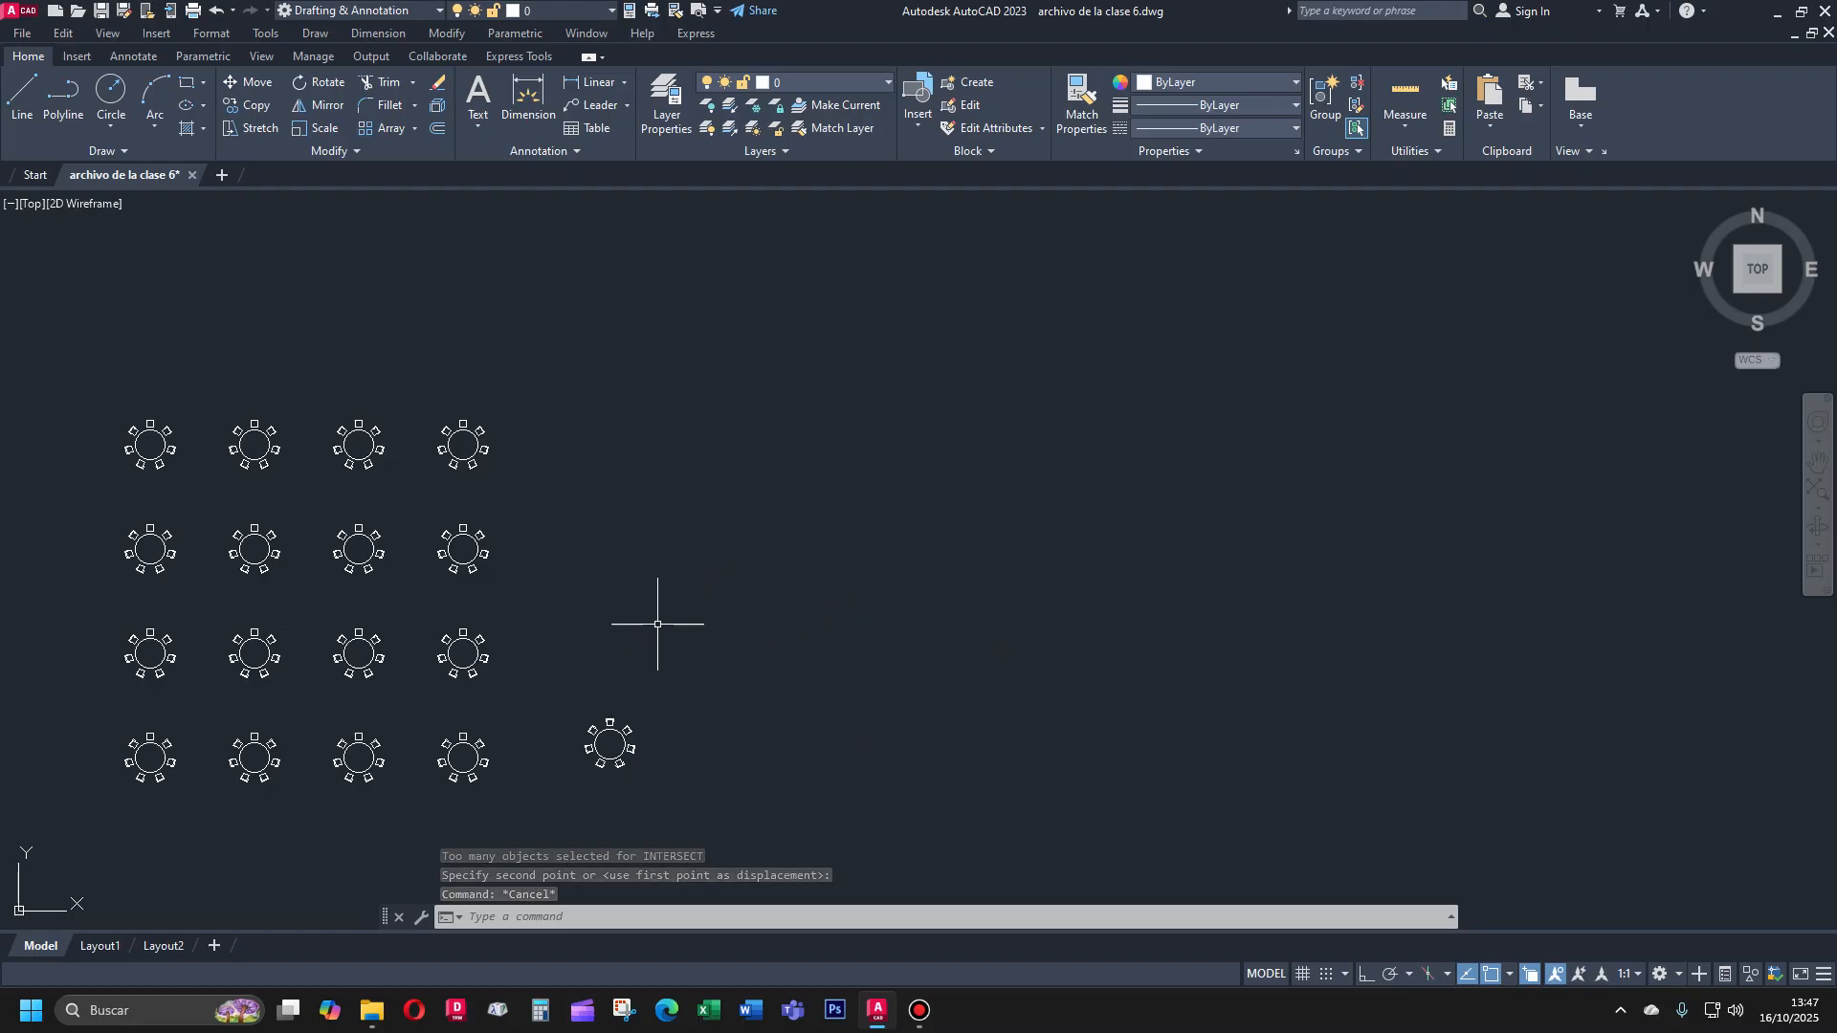
type("spl")
key("Return")
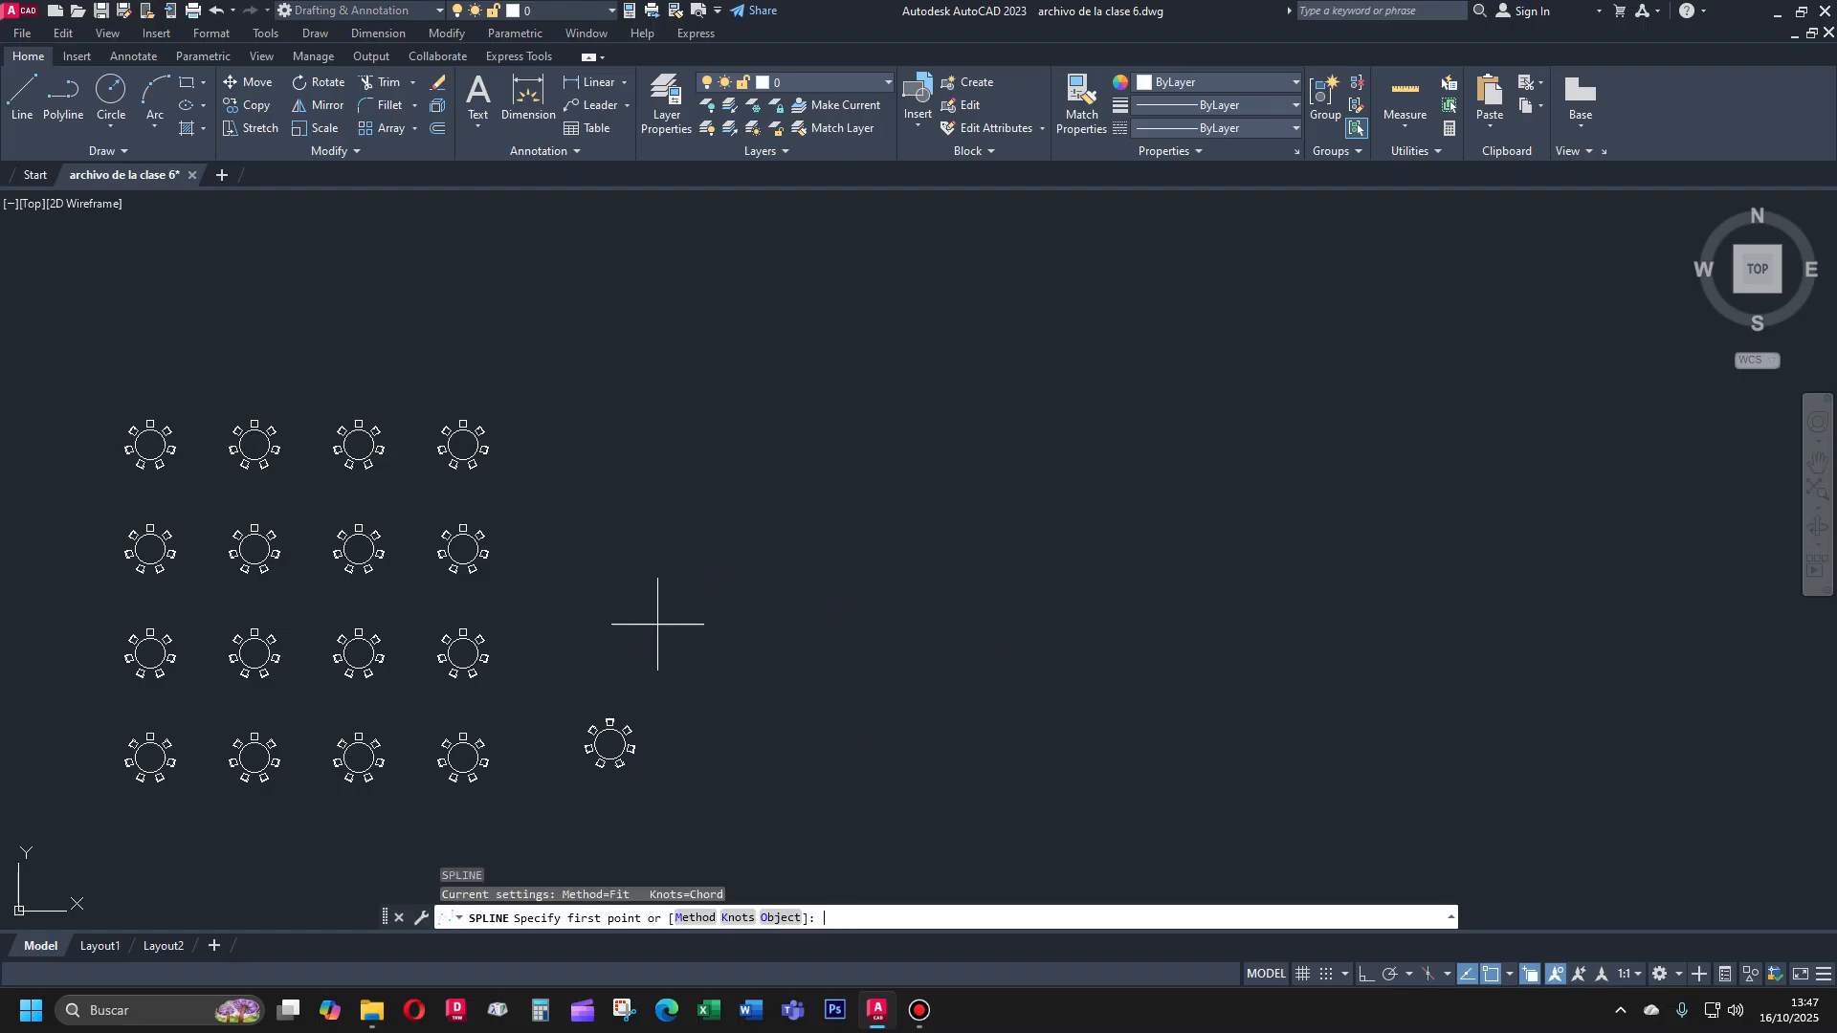
left_click(617, 736)
left_click(705, 620)
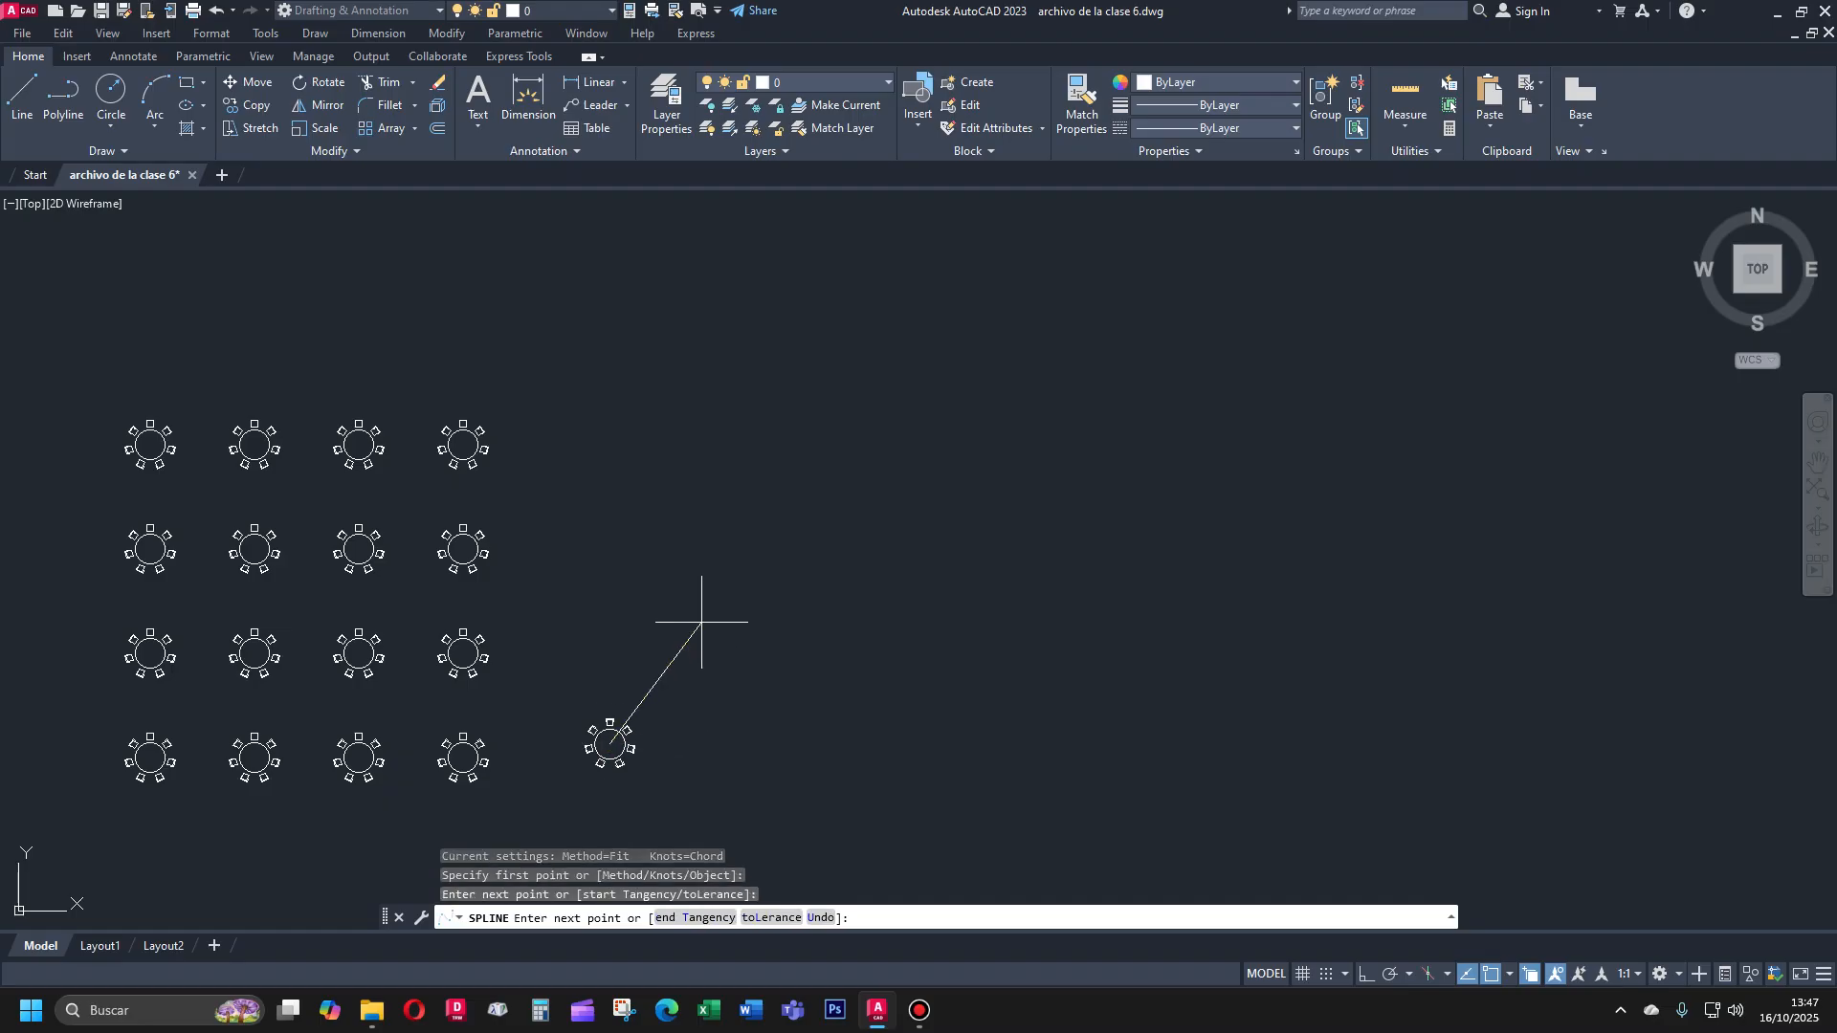
left_click(820, 569)
left_click(1043, 550)
left_click(1152, 498)
left_click(1145, 394)
left_click(1186, 296)
left_click(1310, 264)
left_click(1431, 412)
left_click(1409, 619)
left_click(1400, 791)
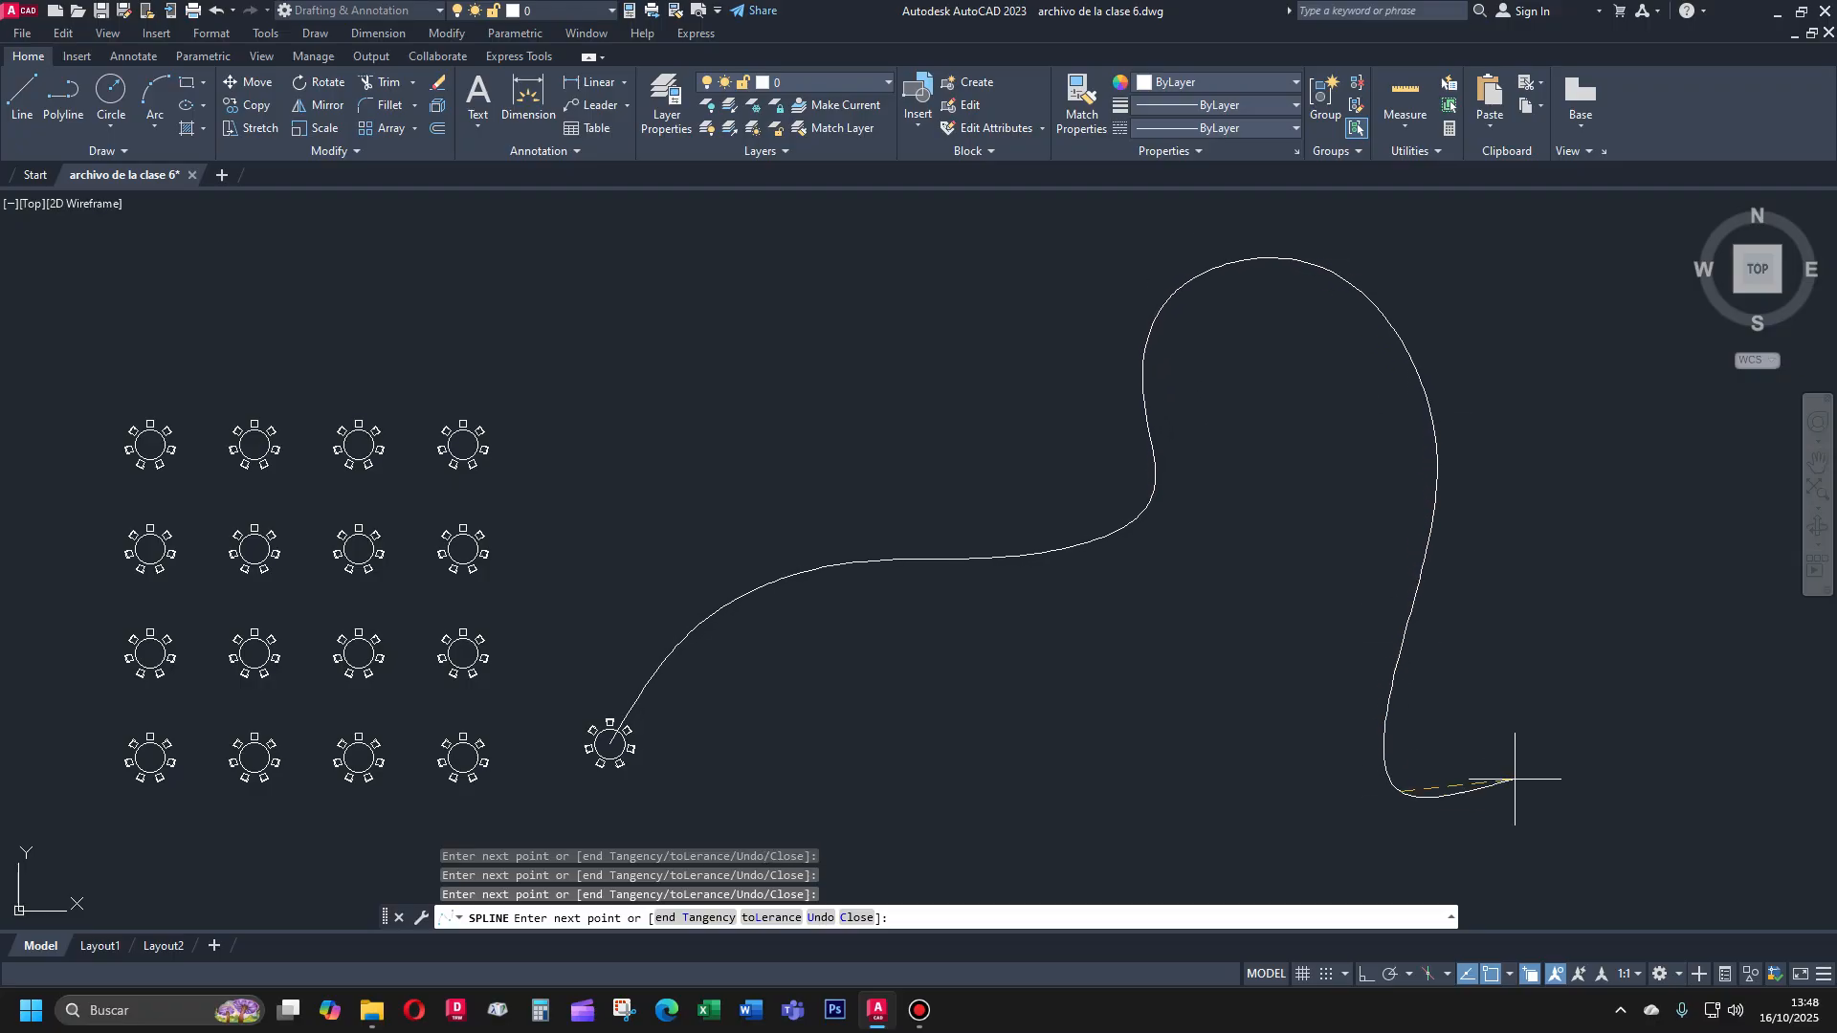
key("Escape")
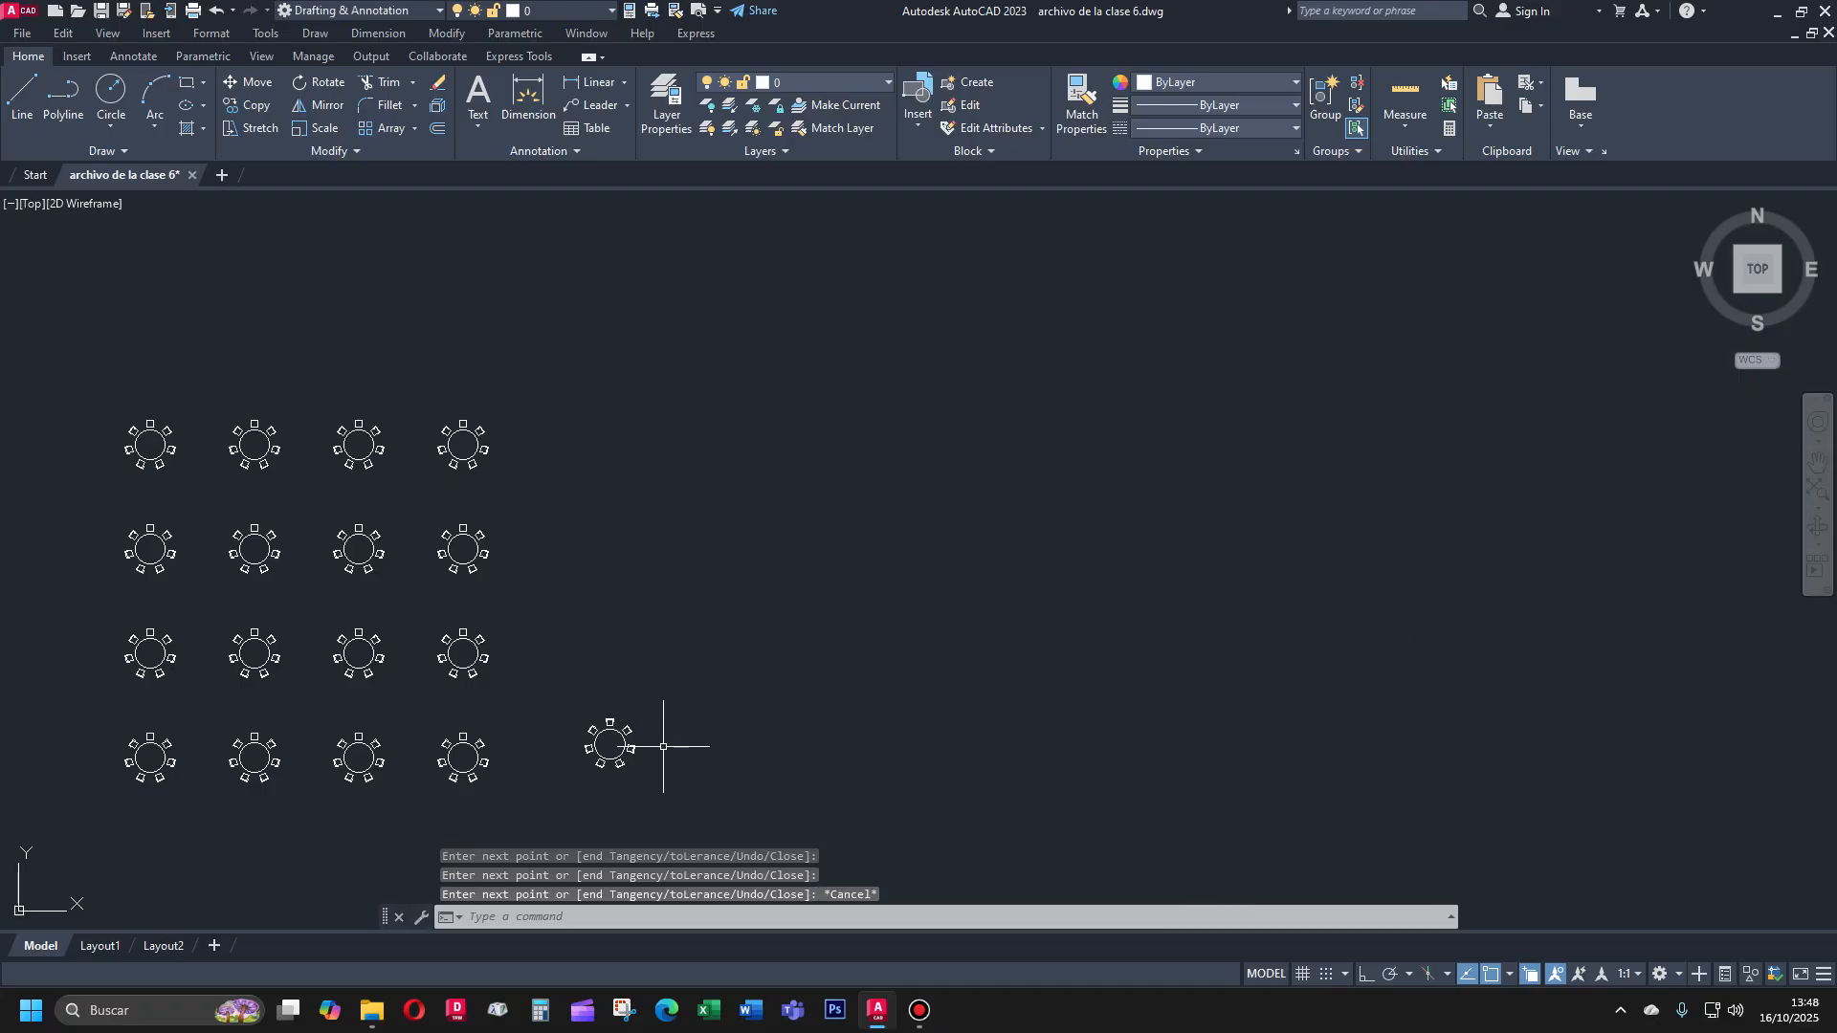
Draw a winding open spline from the separate table's center, waving up and across the empty area to the right and ending lower down
type("spl")
key("Return")
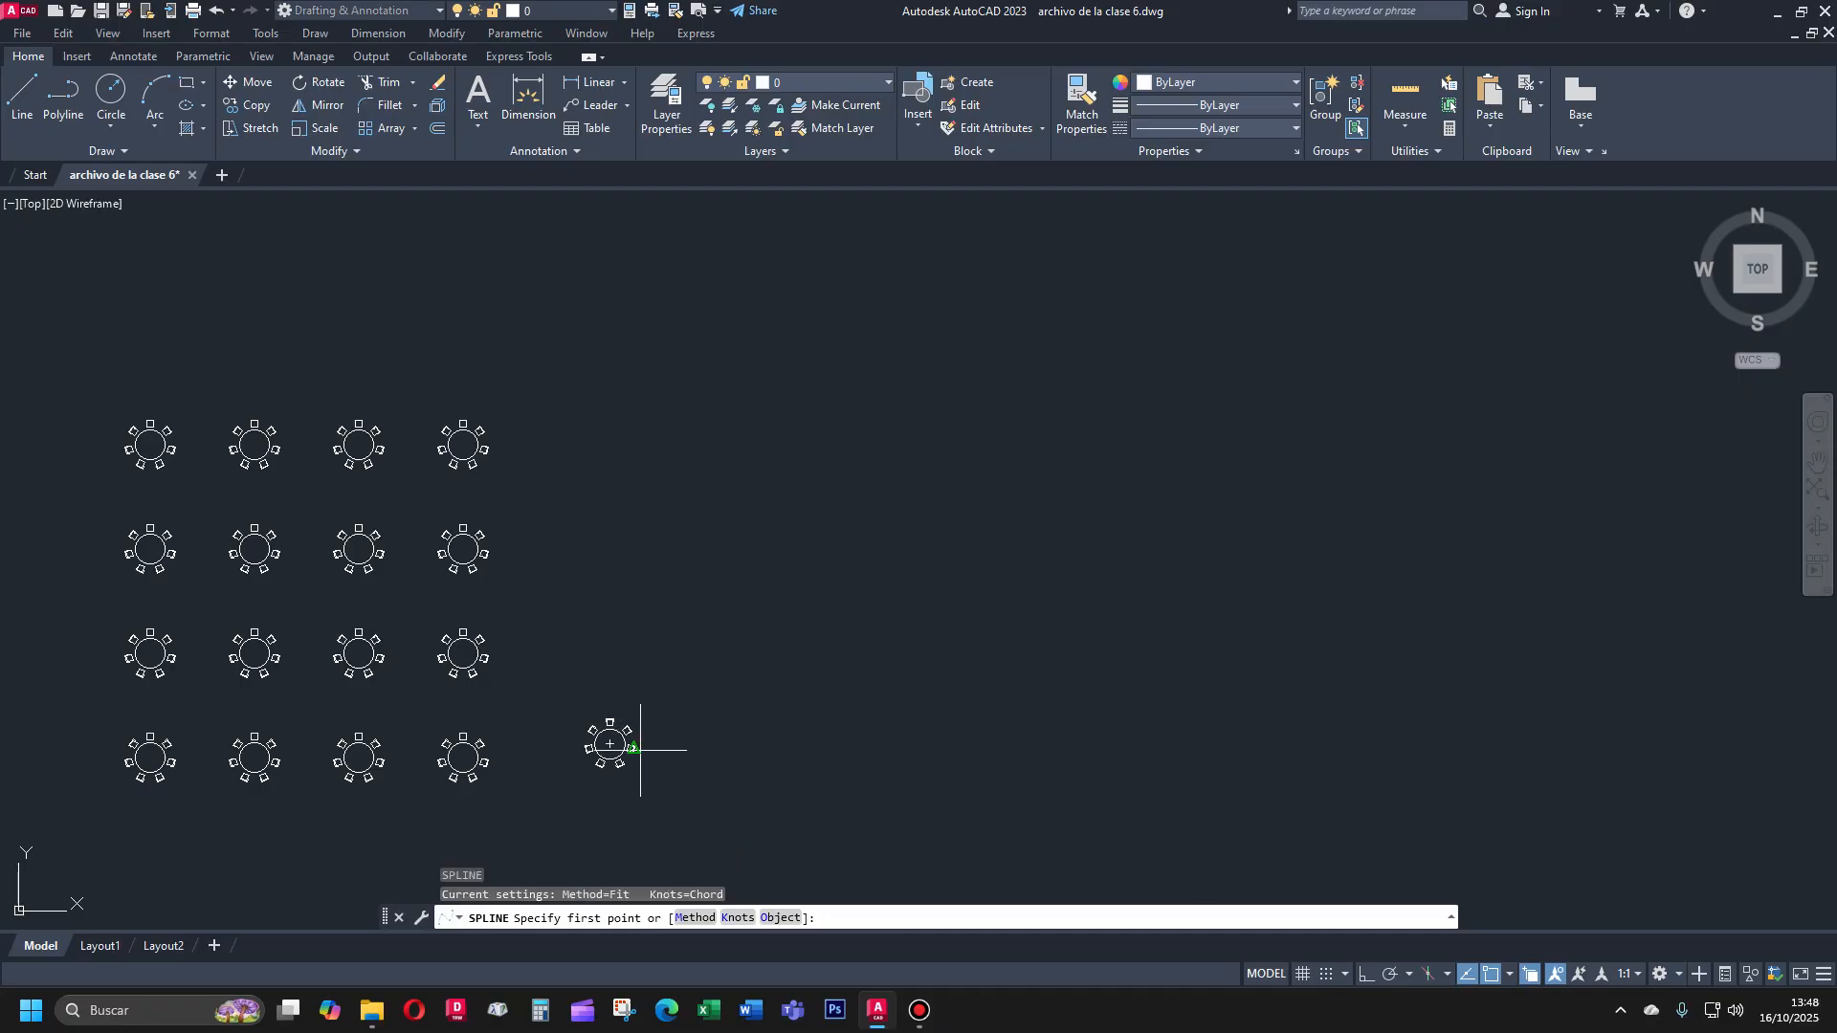
left_click(610, 724)
left_click(586, 553)
left_click(648, 424)
left_click(775, 368)
left_click(885, 447)
left_click(1142, 456)
left_click(1143, 341)
left_click(1218, 279)
left_click(1346, 296)
left_click(1477, 385)
left_click(1486, 532)
left_click(1545, 711)
left_click(1636, 696)
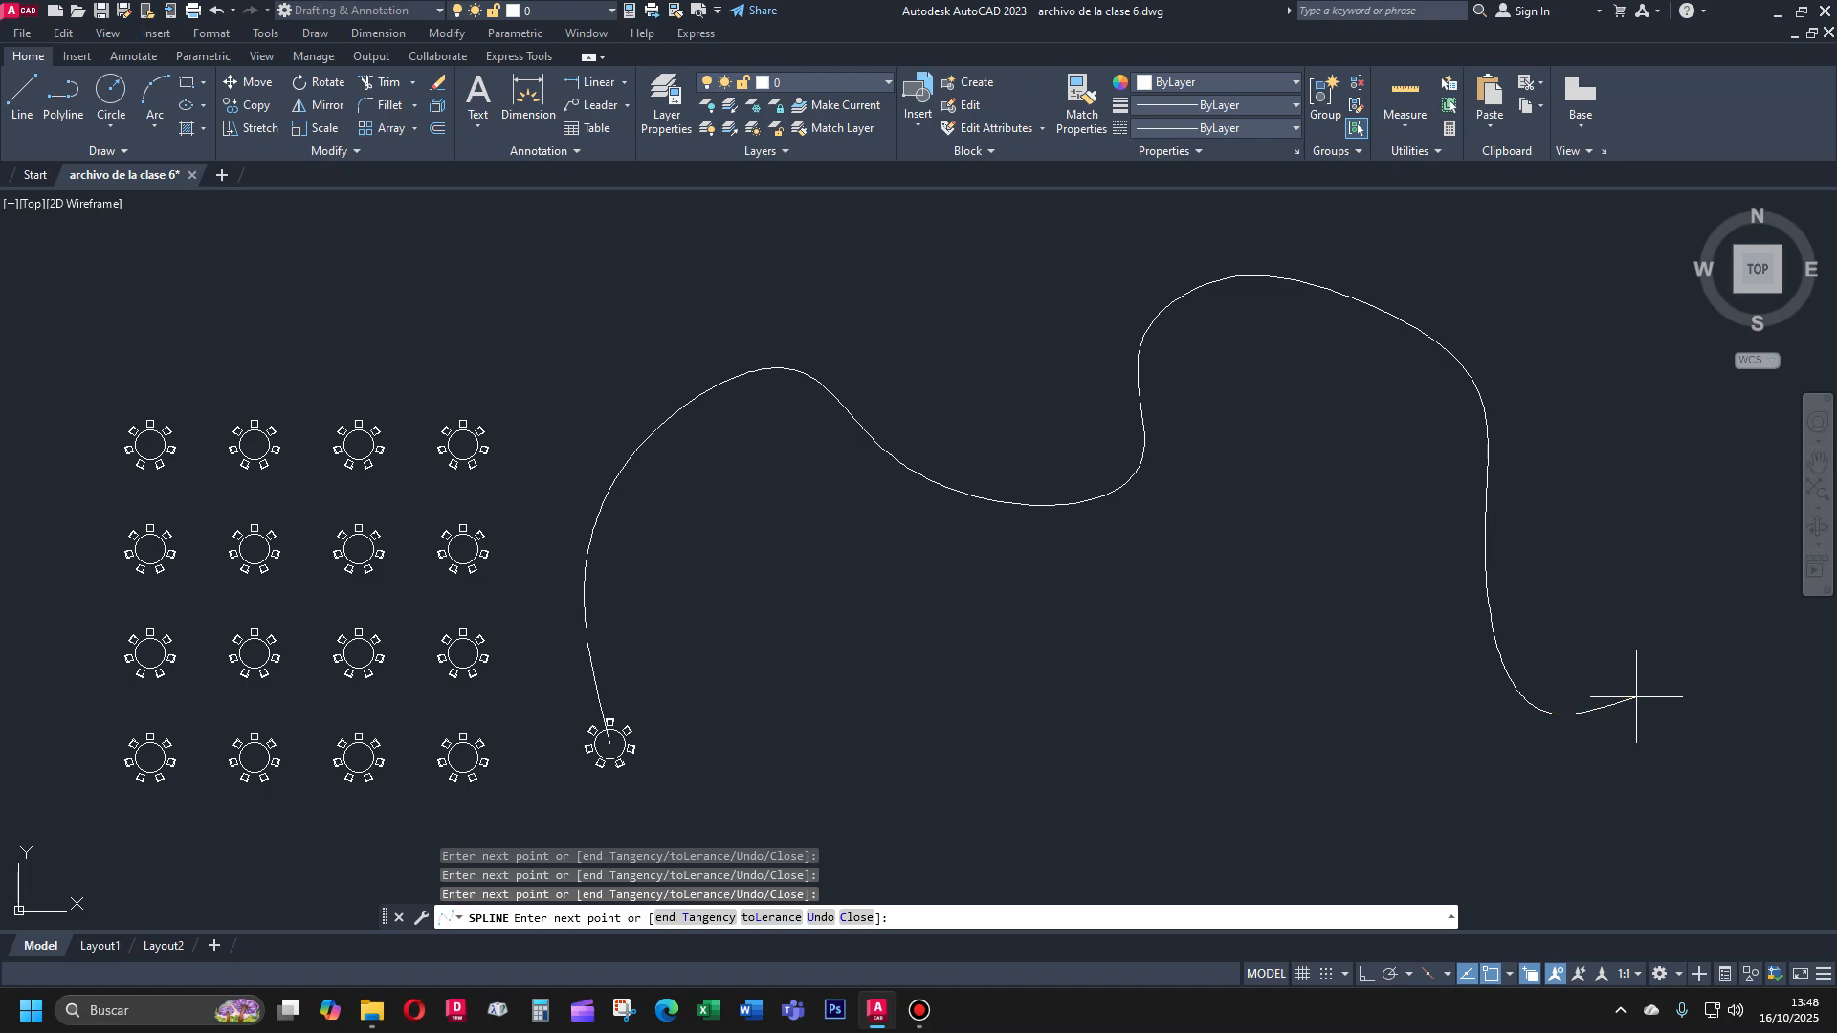
key("Return")
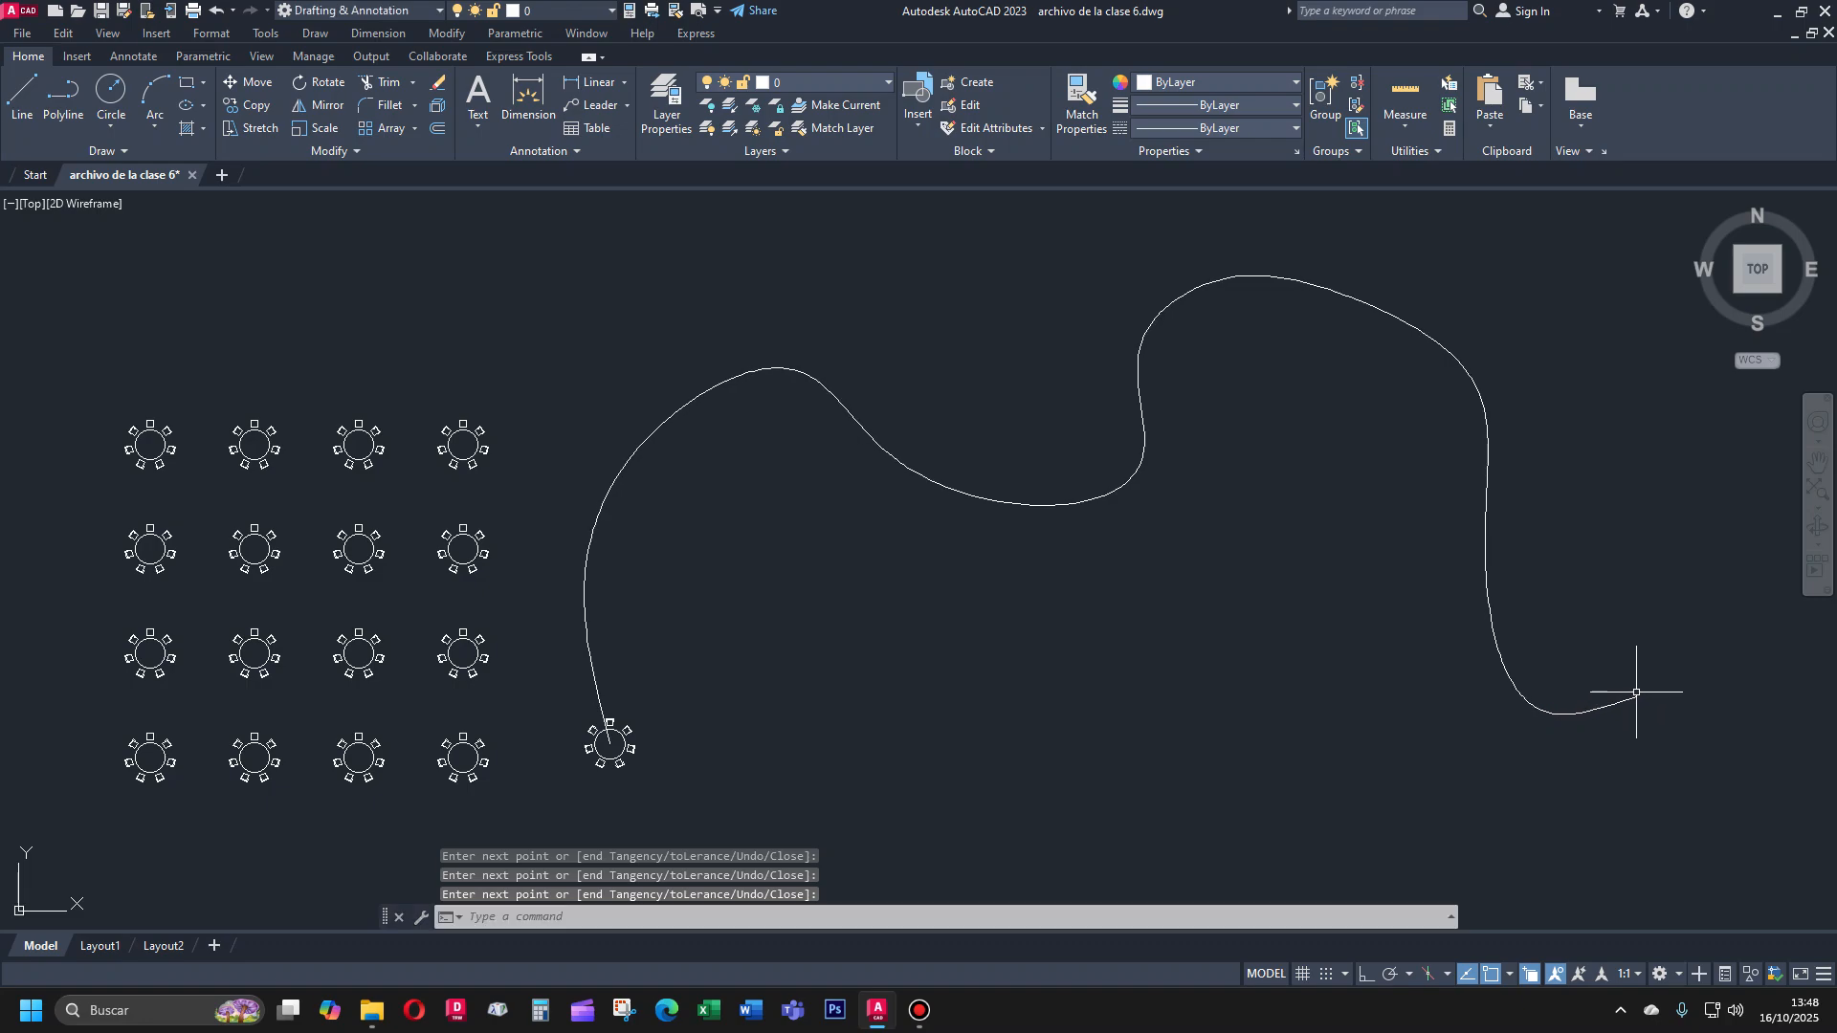
Delete the chairs around the separate table, keeping its round table circle and the spline
left_click(619, 755)
key("Escape")
left_click(631, 731)
key("Delete")
Draw a slightly larger concentric circle around the separate table circle, centered on its center point
scroll(727, 732, "up", 5)
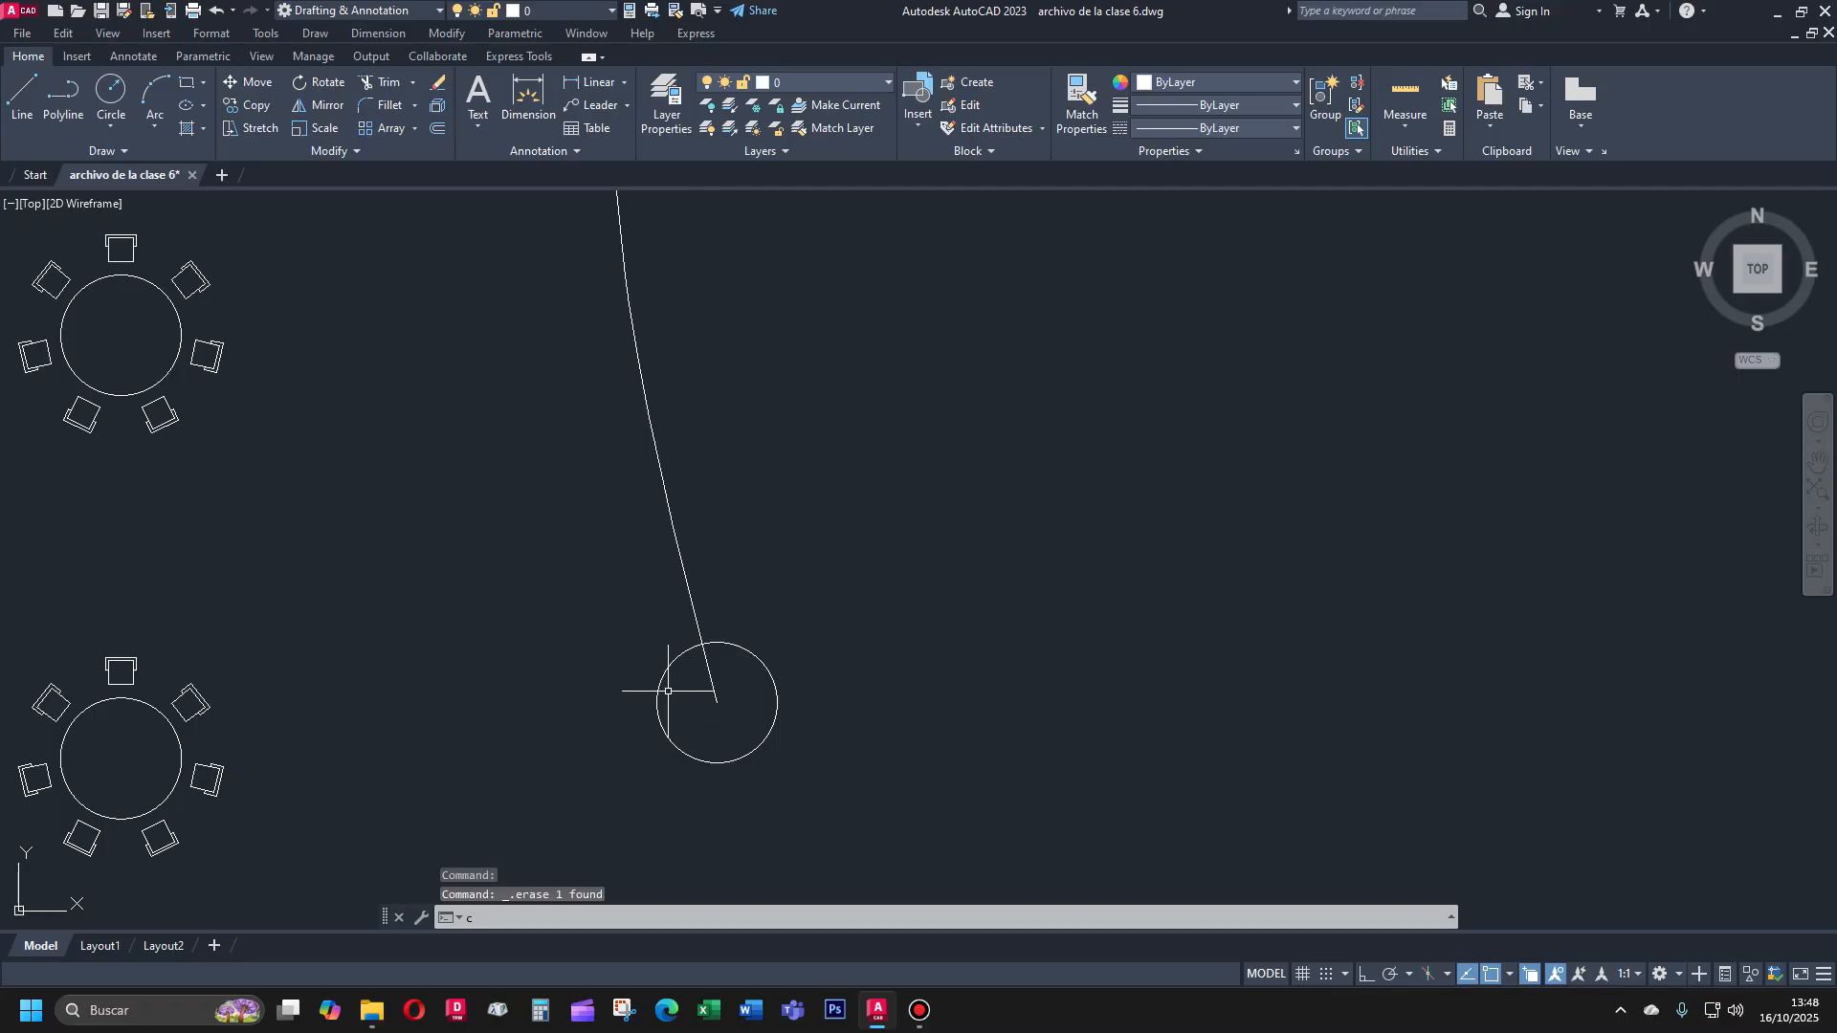
type("c")
key("Return")
left_click(717, 703)
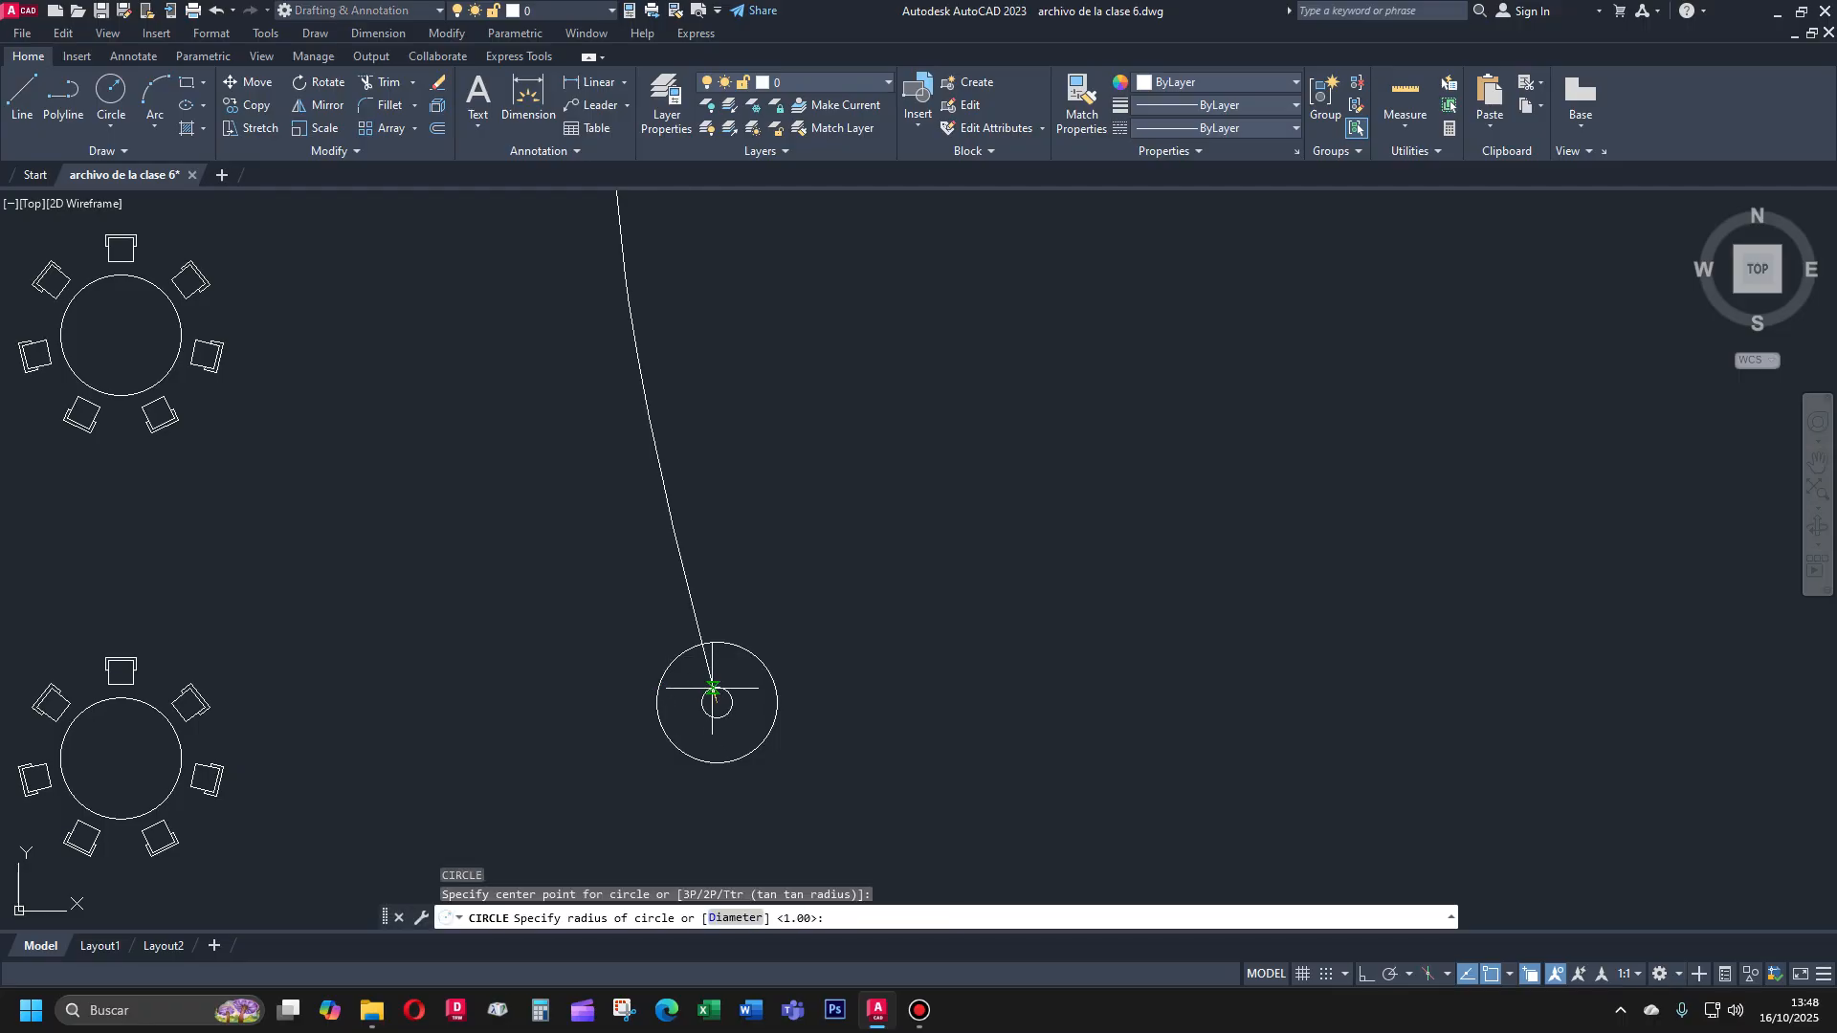
left_click(650, 660)
key("Return")
key("Escape")
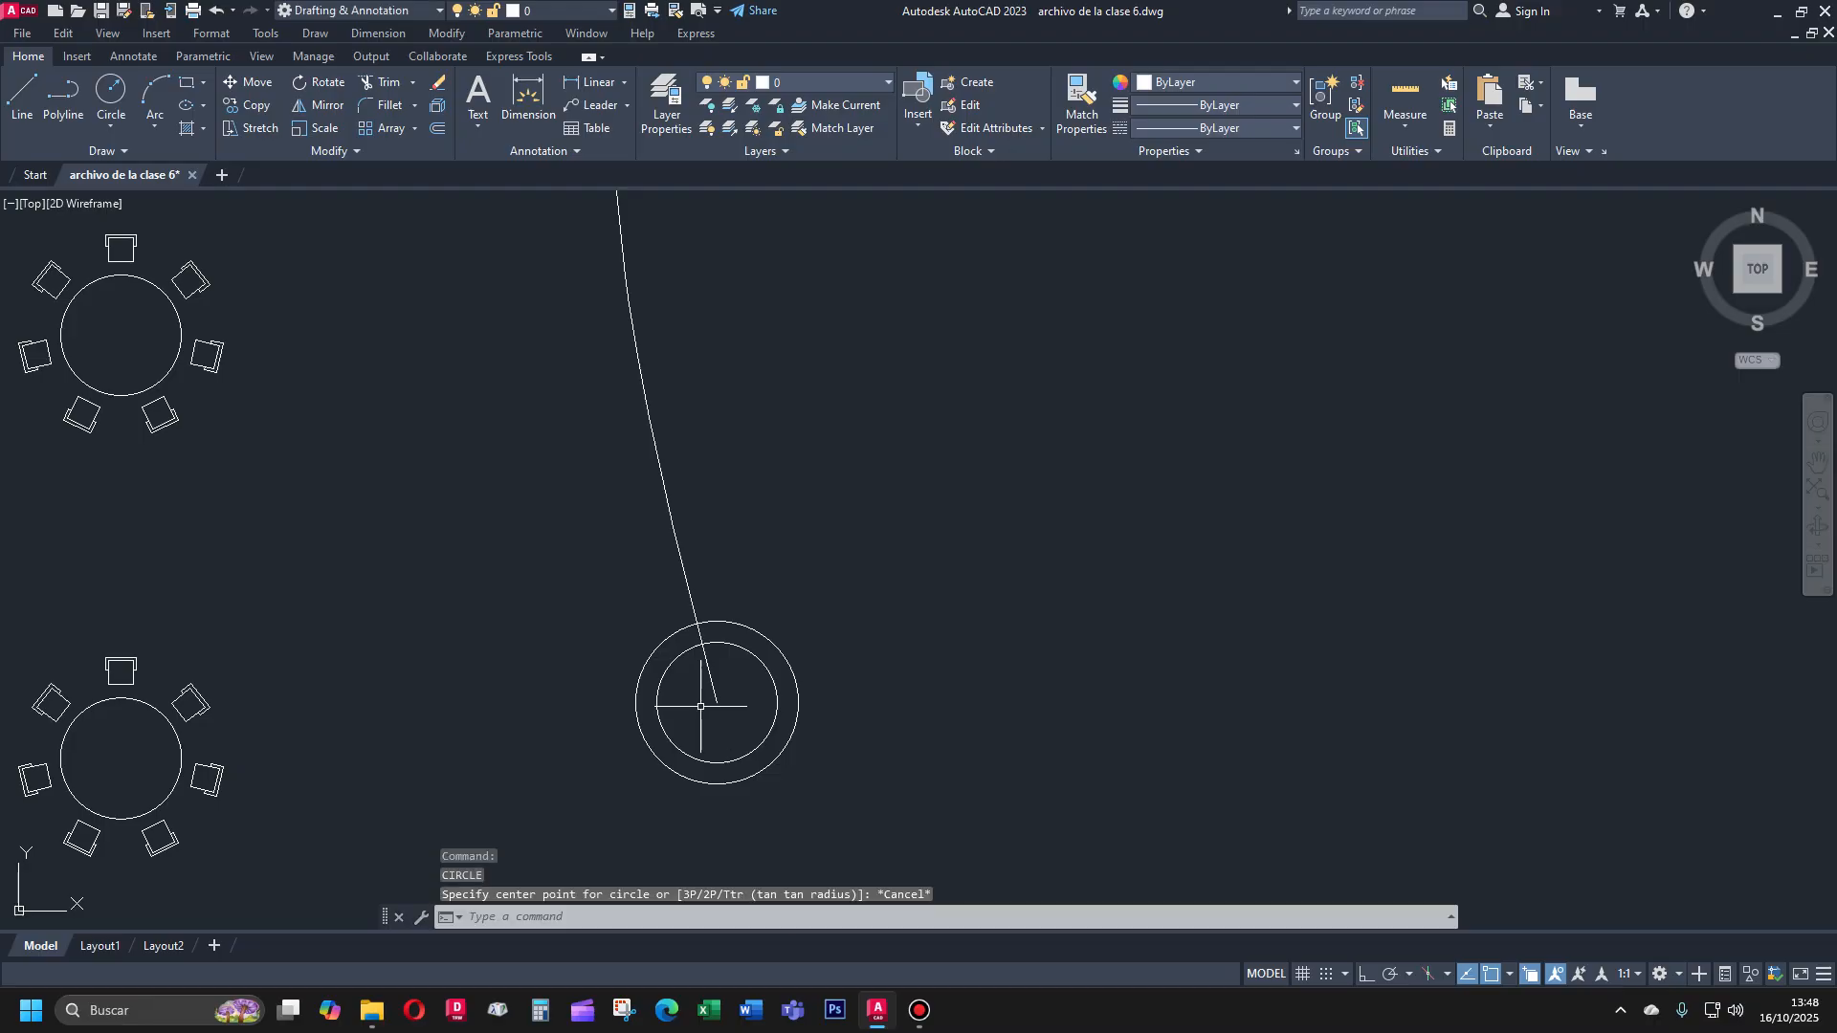
Draw three lines from the circles' center outward past the outer circle, toward the upper left, nearly straight up, and the upper right
type("l")
key("Return")
left_click(717, 704)
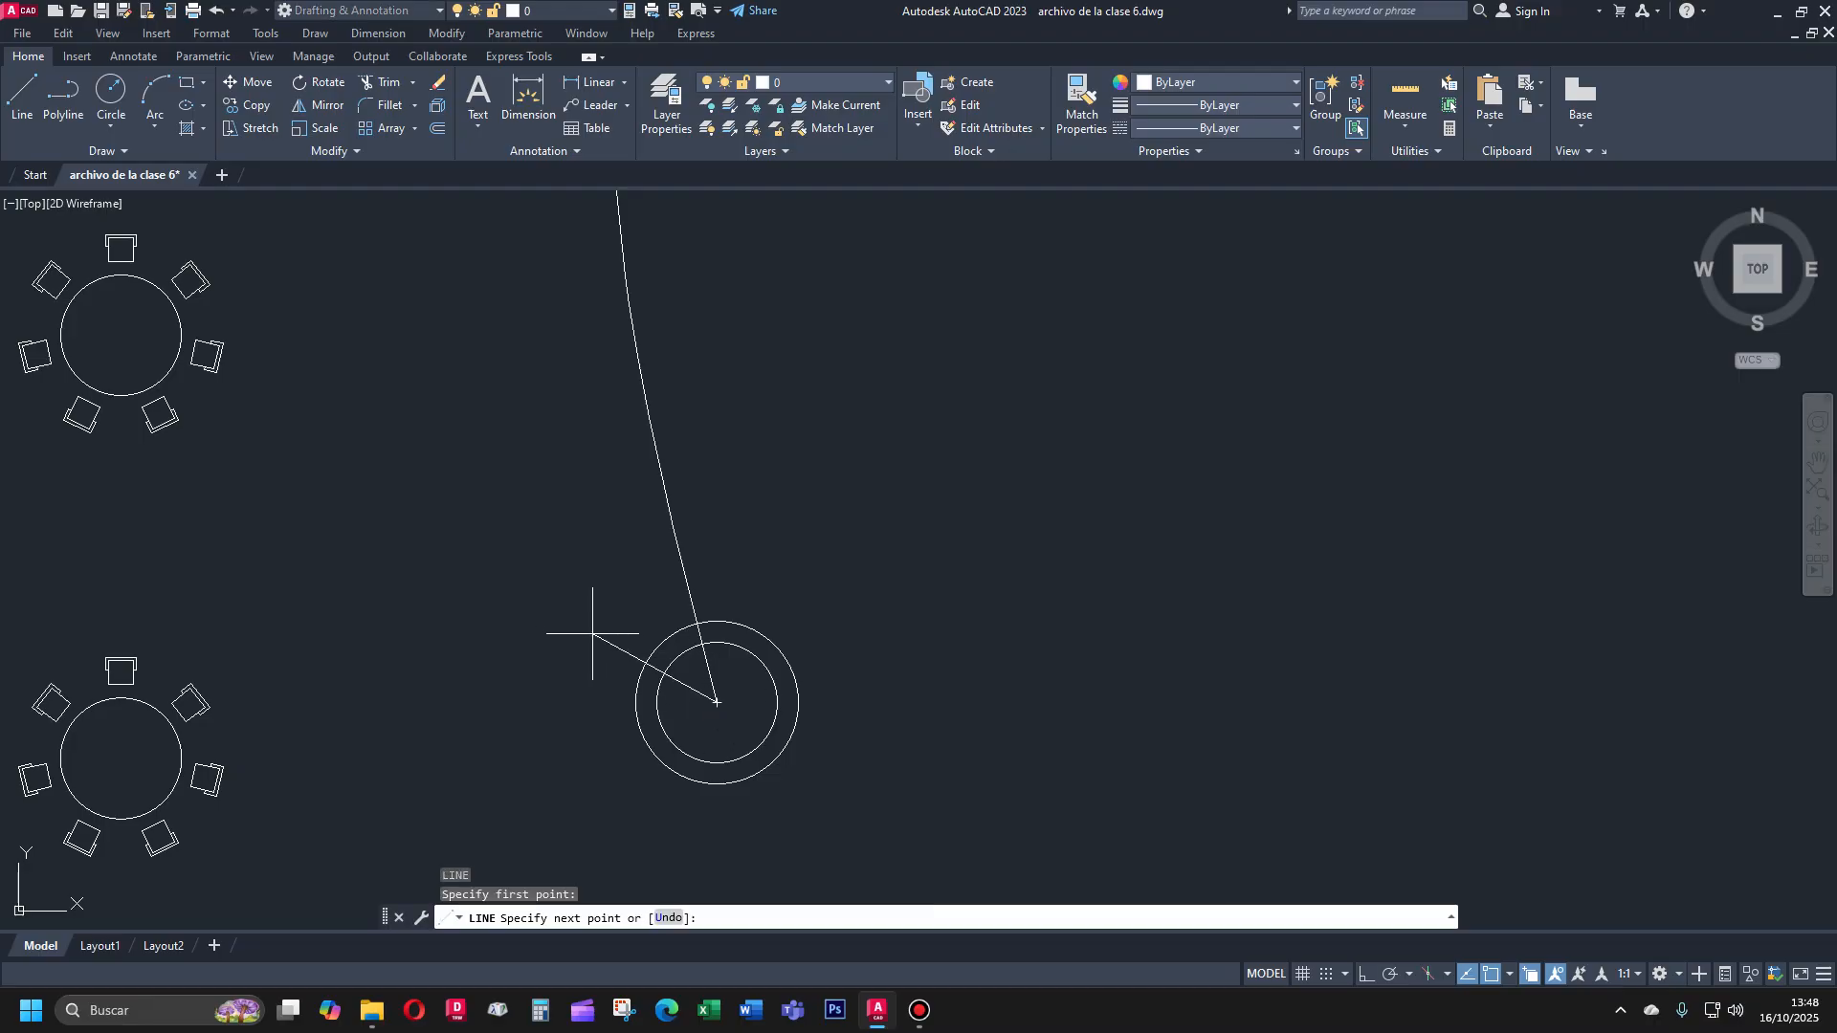
left_click(622, 643)
key("Return")
key("Return")
left_click(716, 703)
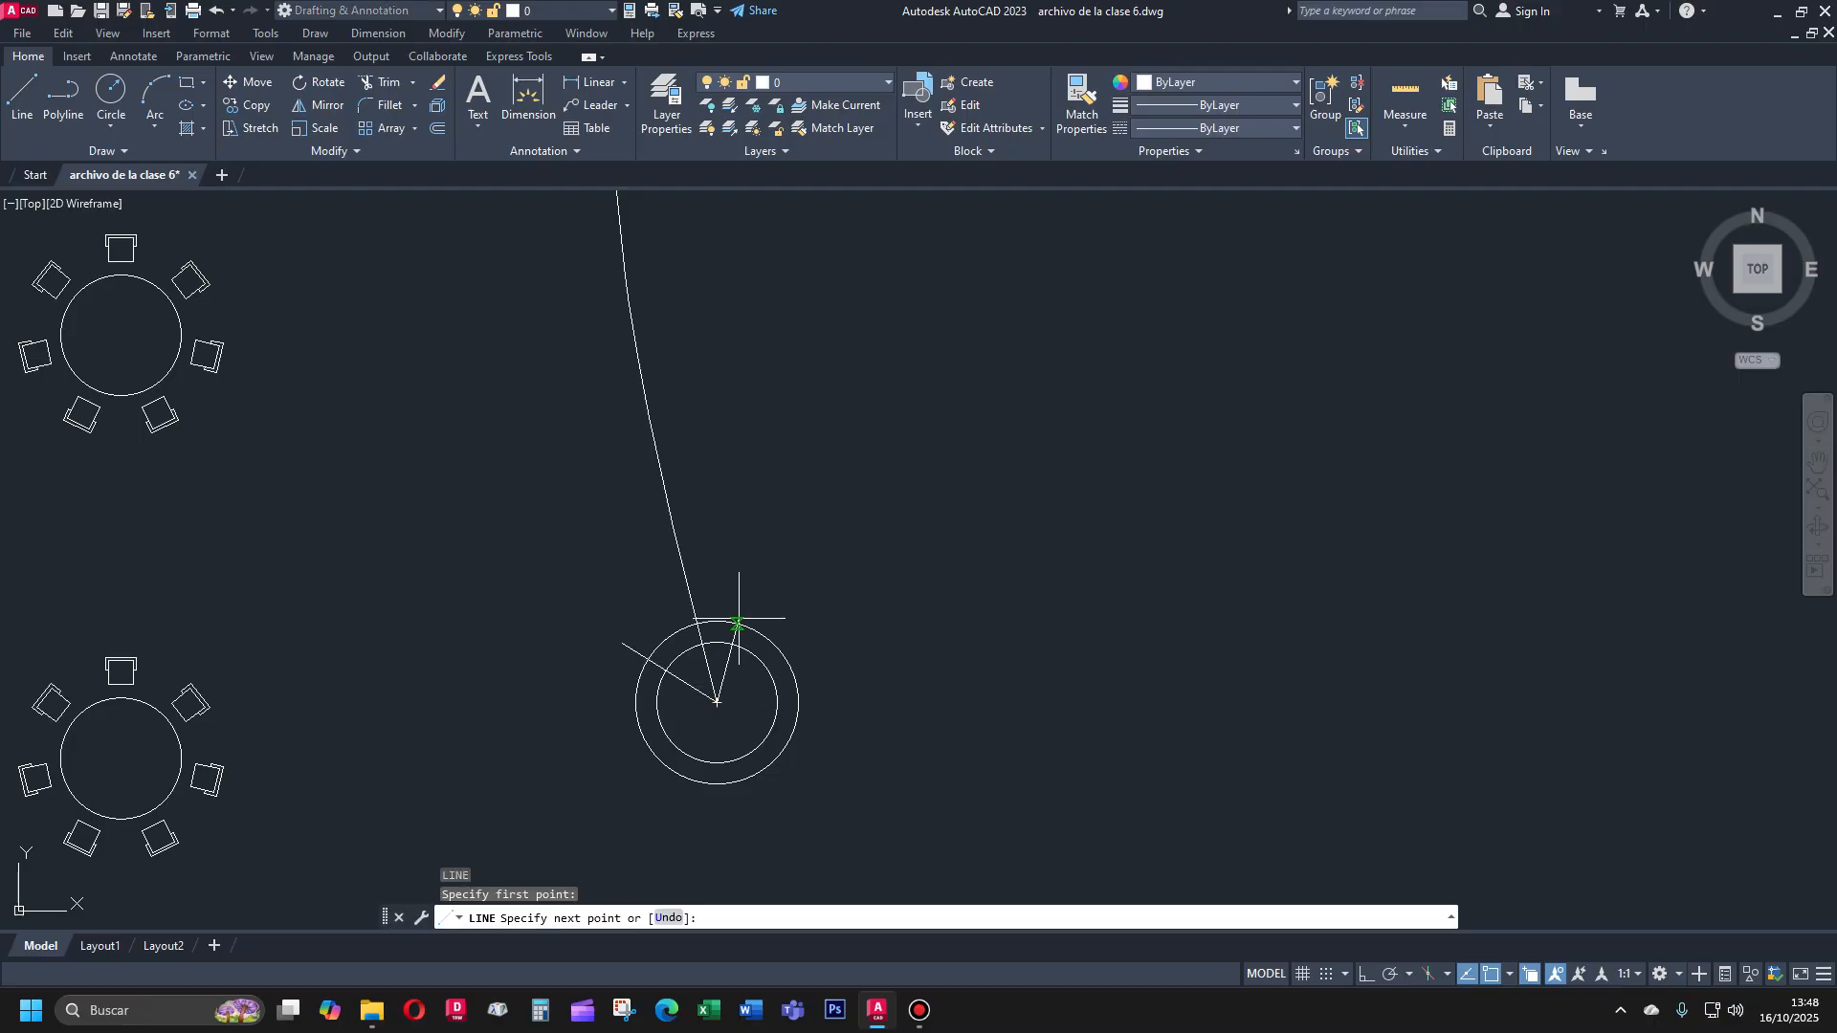
left_click(744, 611)
key("Return")
key("Return")
left_click(717, 703)
left_click(799, 651)
key("Return")
Draw a short horizontal line from the center inside the inner circle and two lines past the outer circle toward the lower right
key("Return")
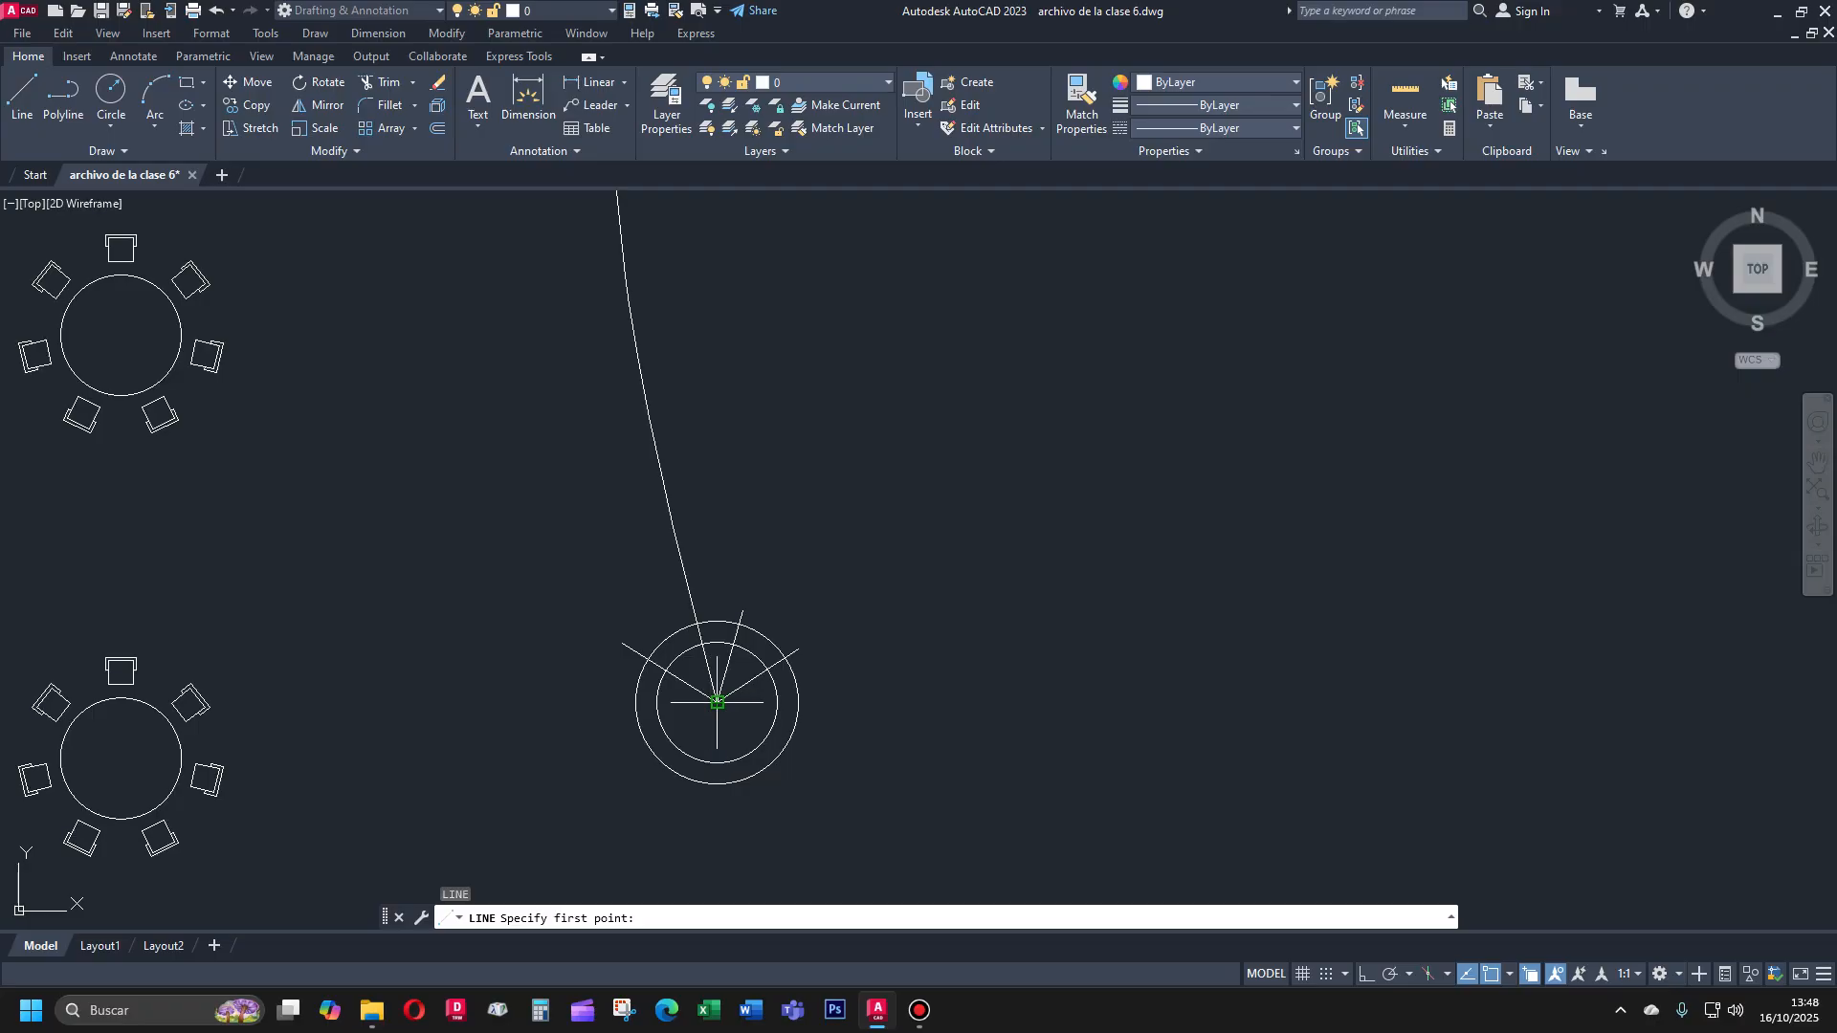
left_click(716, 703)
left_click(764, 703)
key("Return")
key("Return")
left_click(717, 703)
left_click(816, 744)
key("Return")
key("Return")
left_click(717, 702)
left_click(770, 793)
key("Escape")
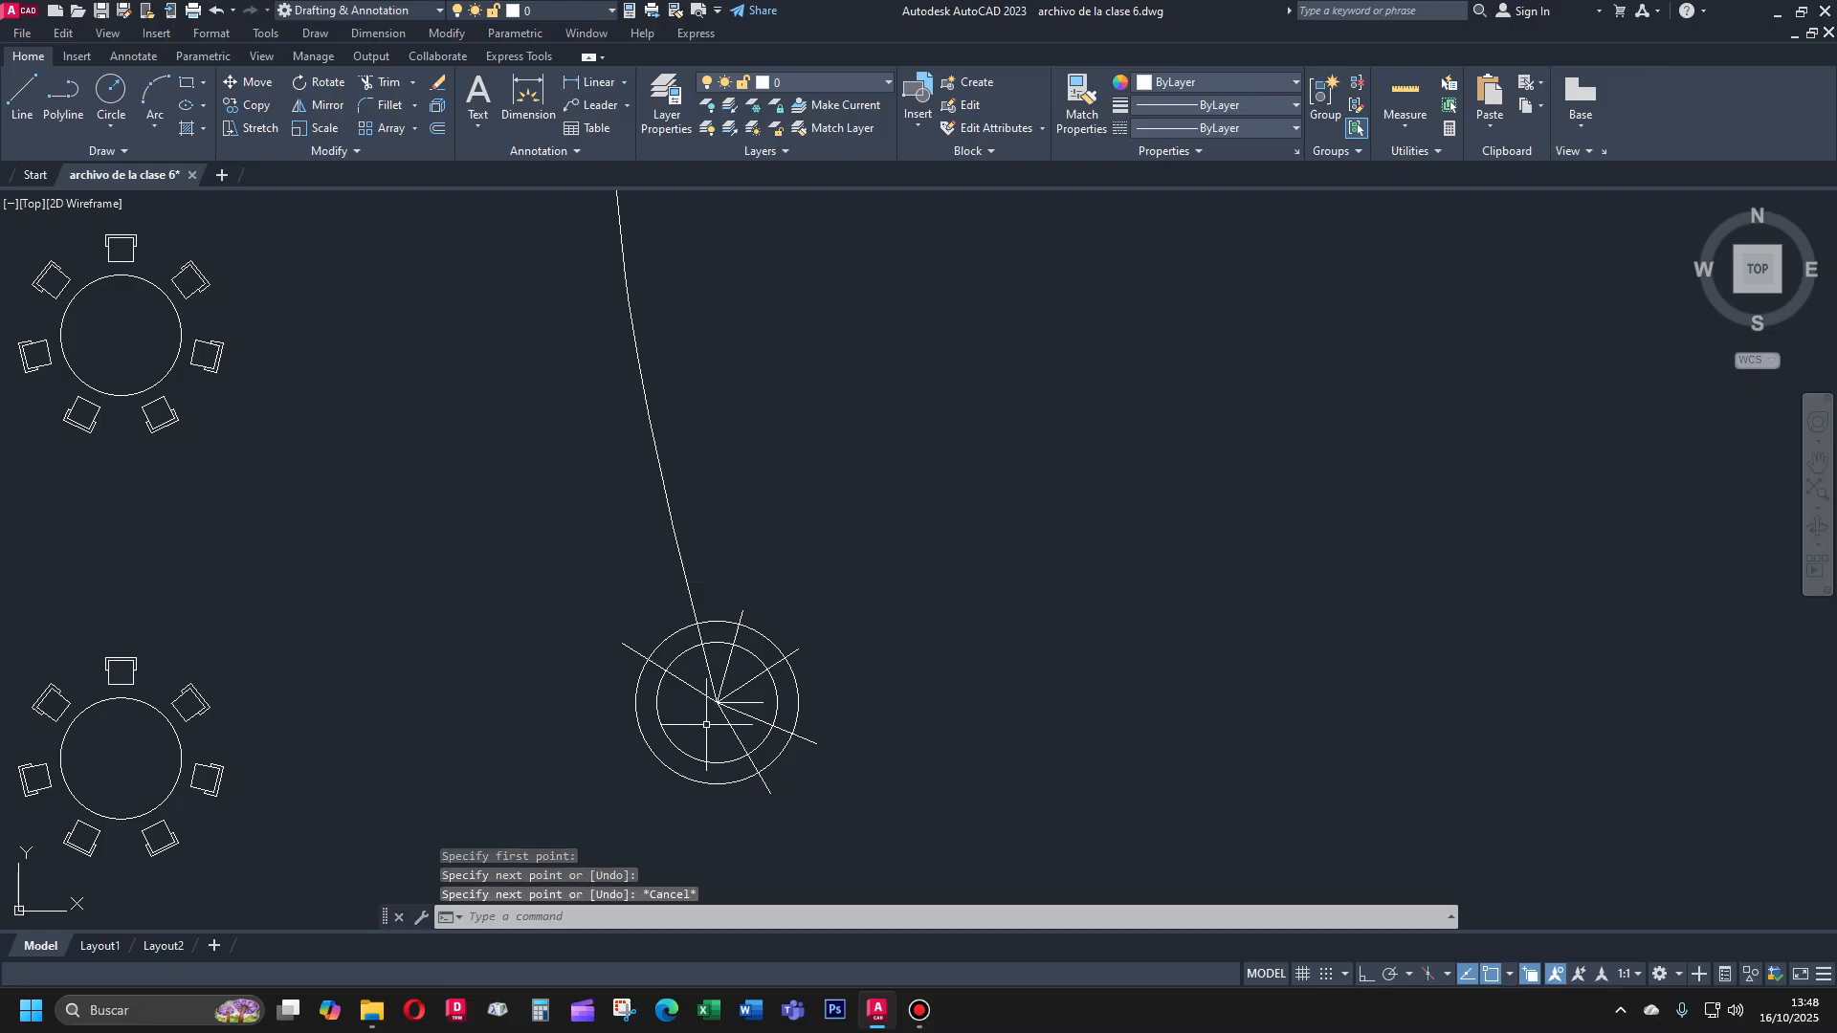
Complete the radial lines from the center with a downward line, a leftward line, a short lower-left line and a longer lower-left line
key("Return")
left_click(717, 702)
left_click(731, 800)
key("Return")
key("Return")
left_click(716, 703)
left_click(598, 690)
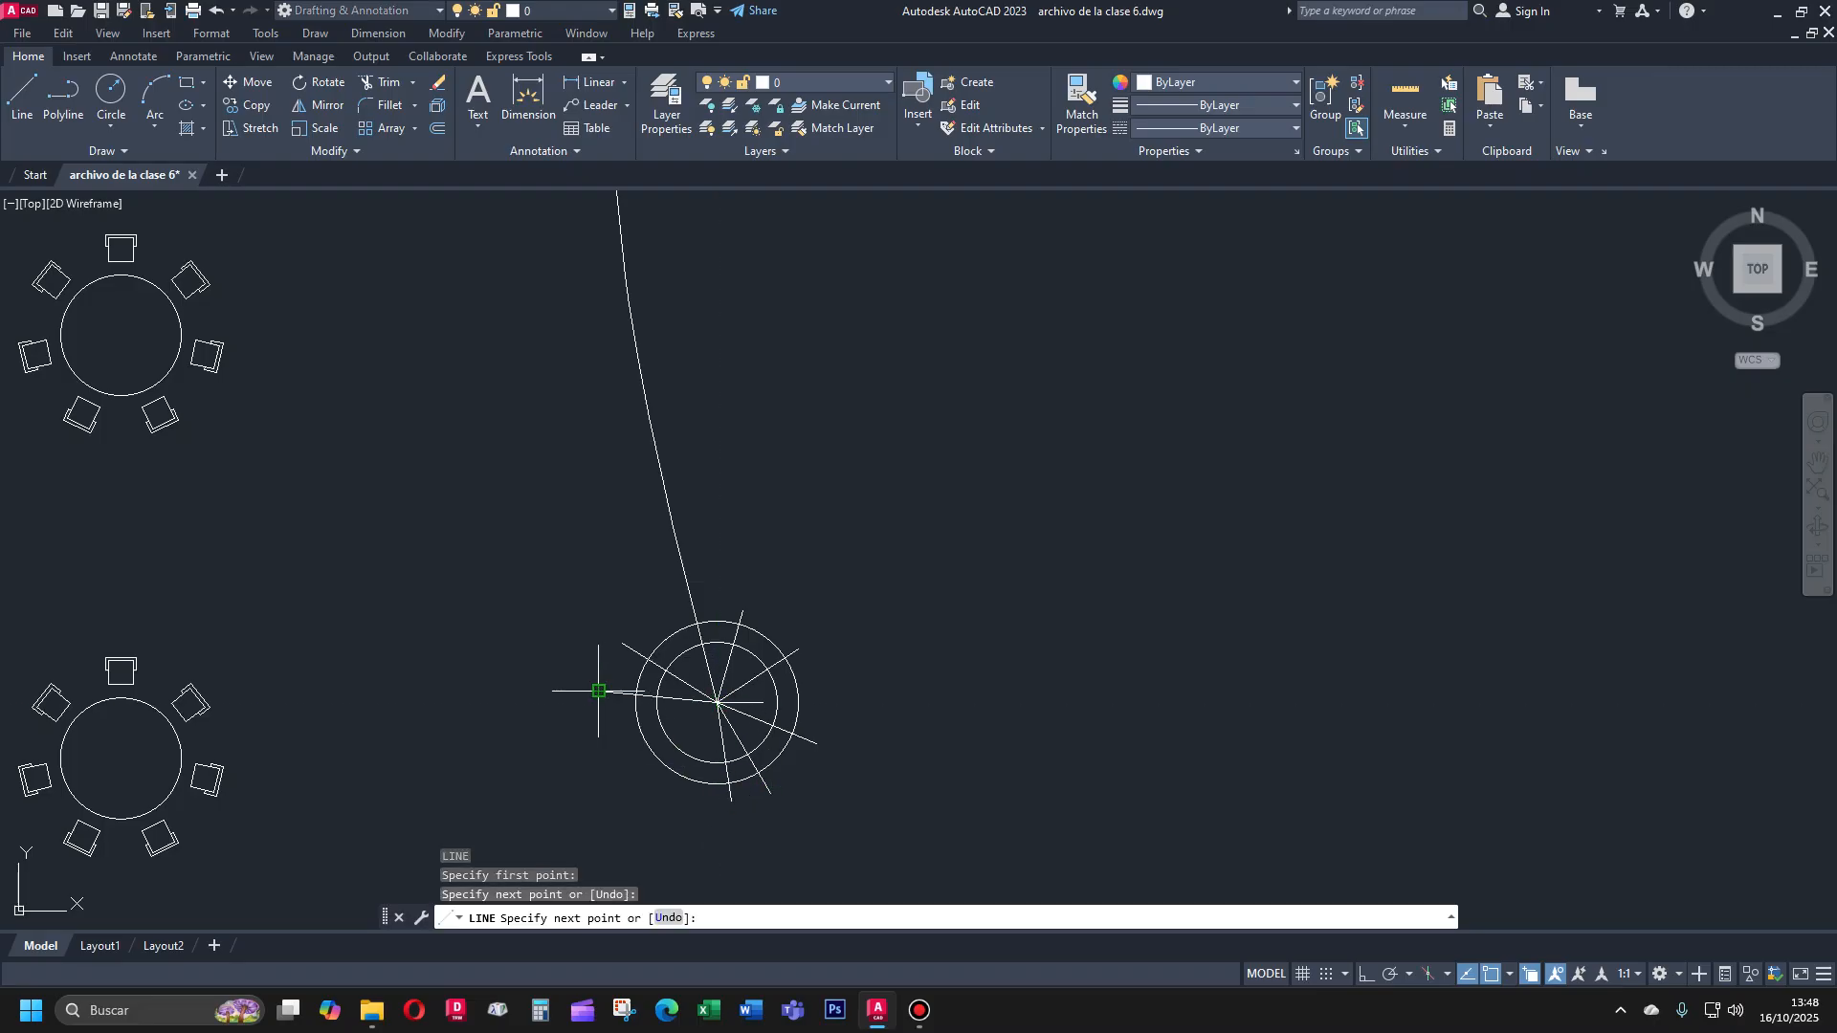
key("Return")
left_click(717, 702)
key("Return")
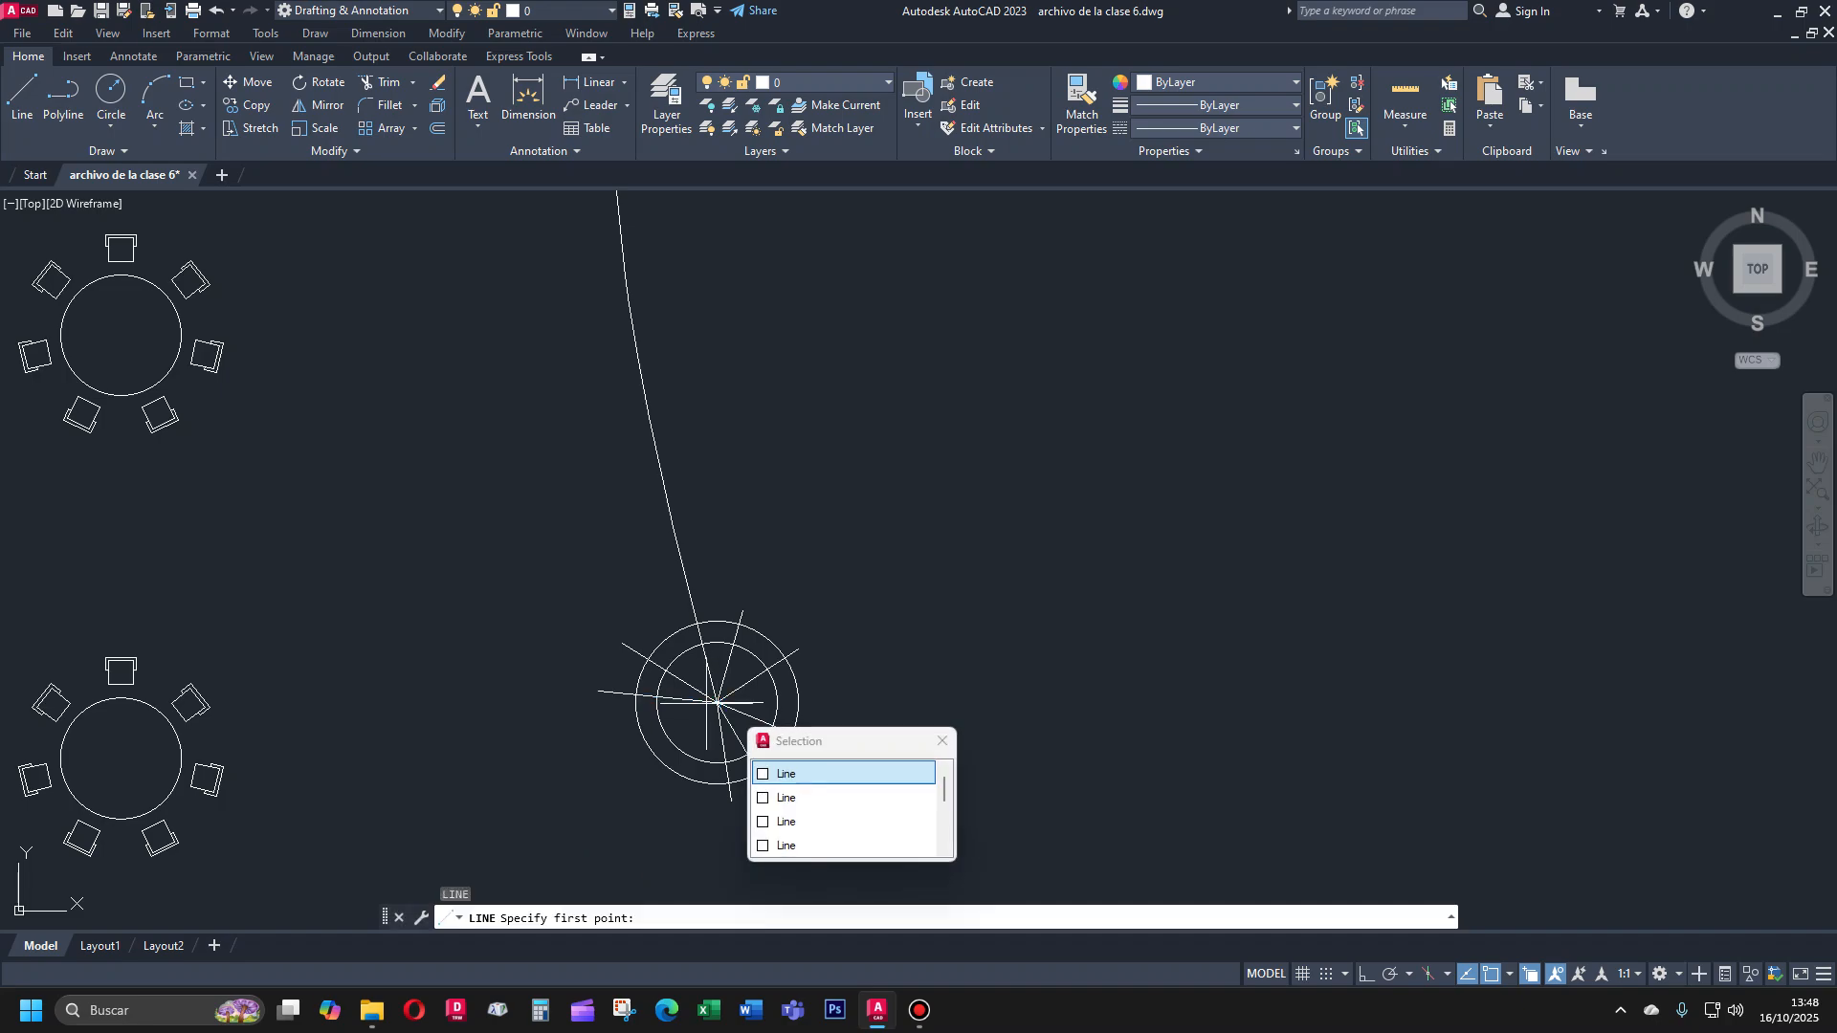
left_click(717, 702)
left_click(680, 726)
key("Return")
key("Return")
left_click(717, 703)
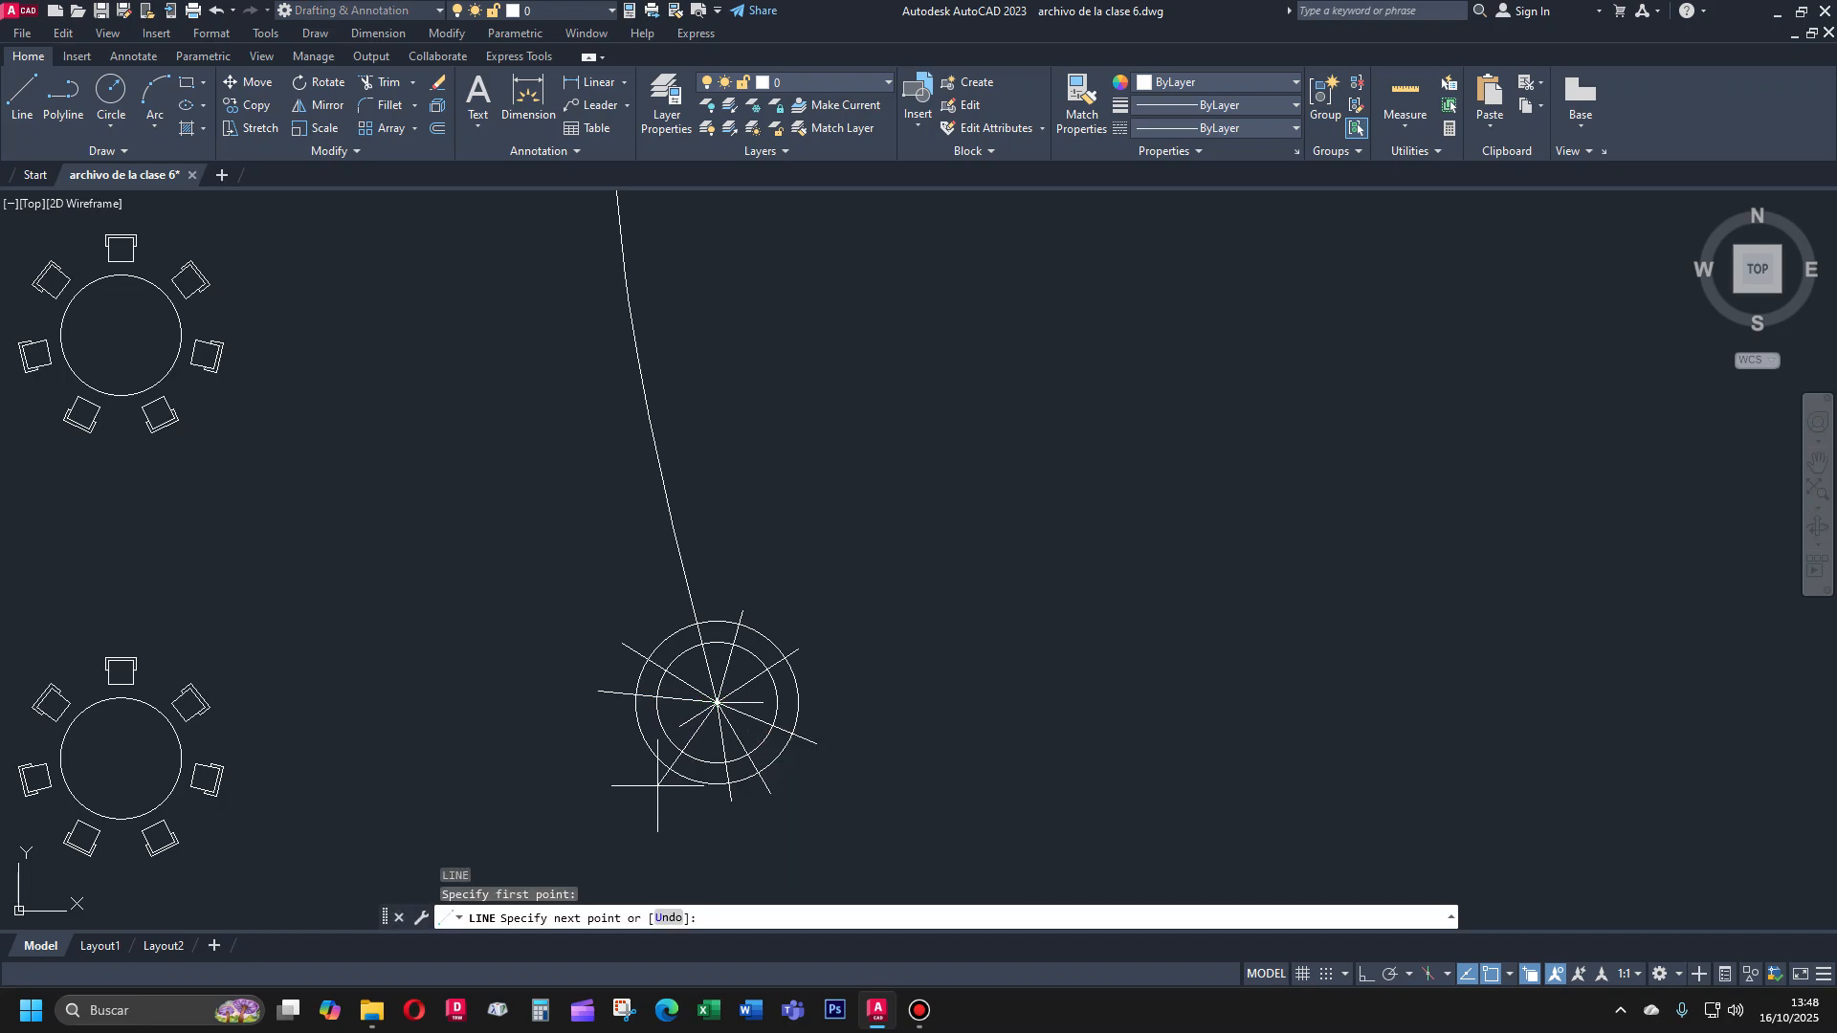
key("Escape")
Trim the two concentric circles between the radial lines so inner and outer arcs alternate as a tree symbol
type("tr")
key("Return")
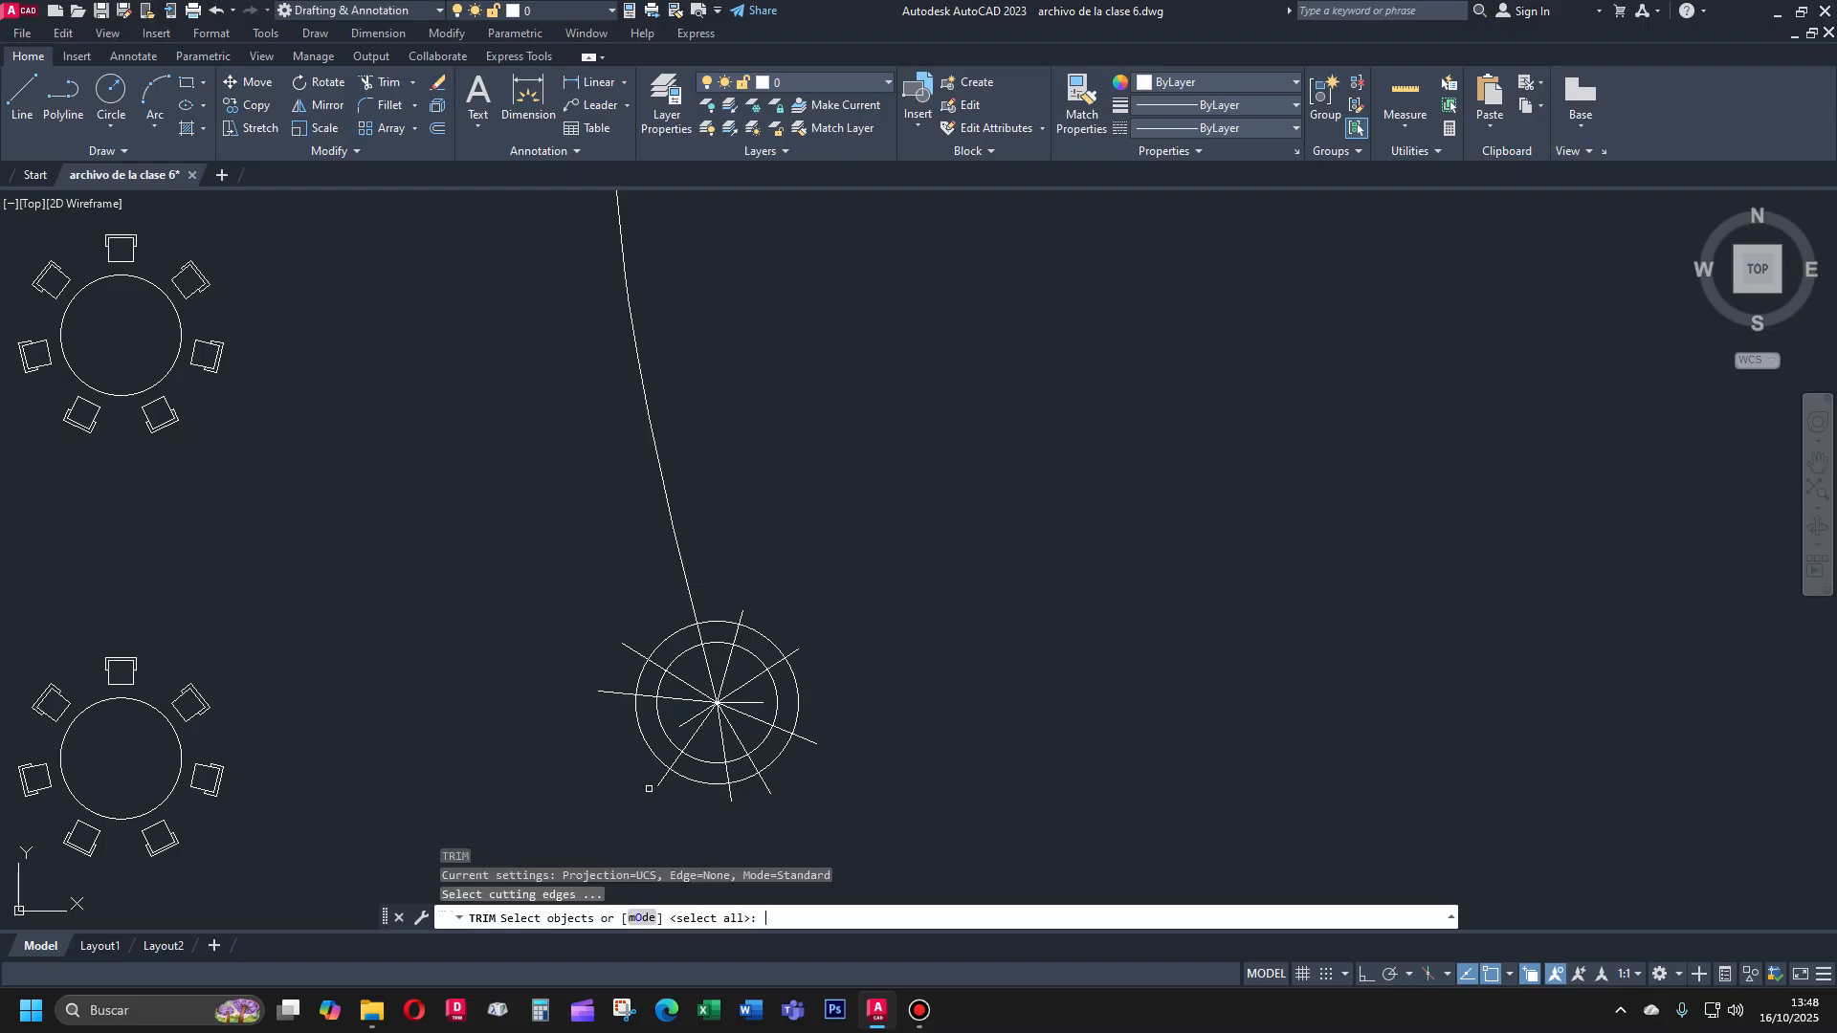
left_click(663, 642)
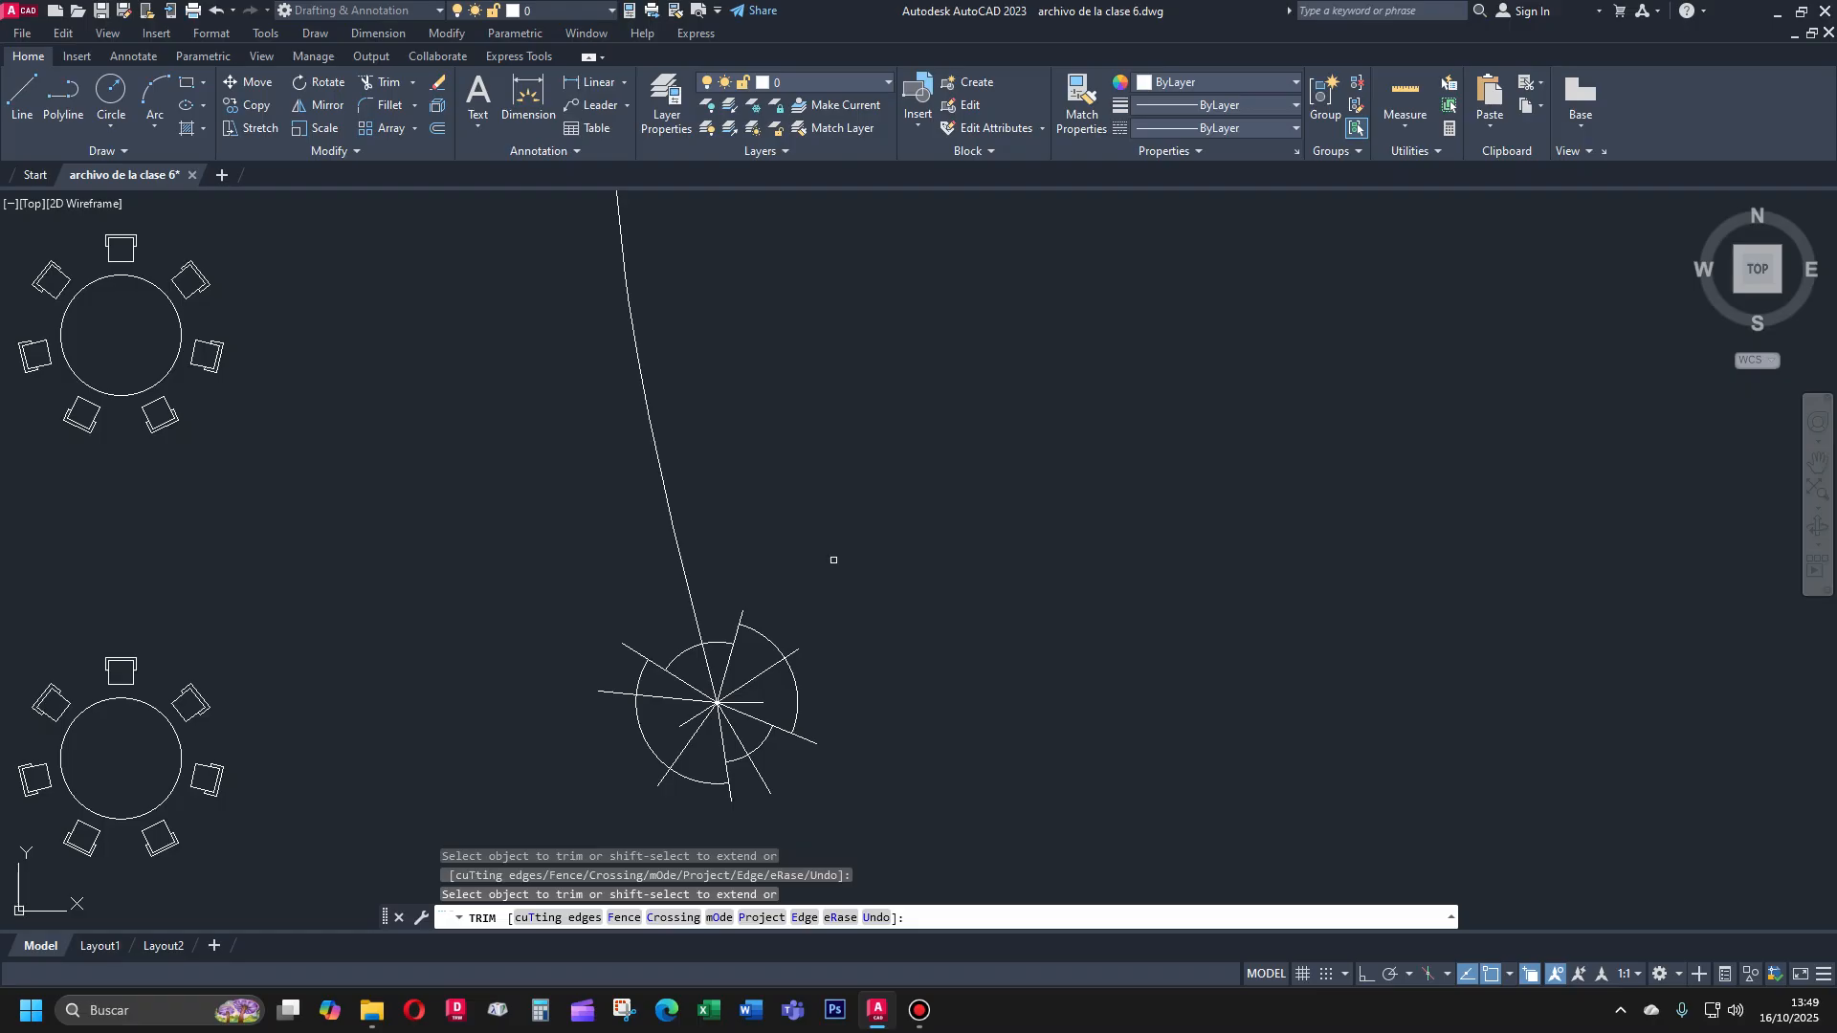
key("Return")
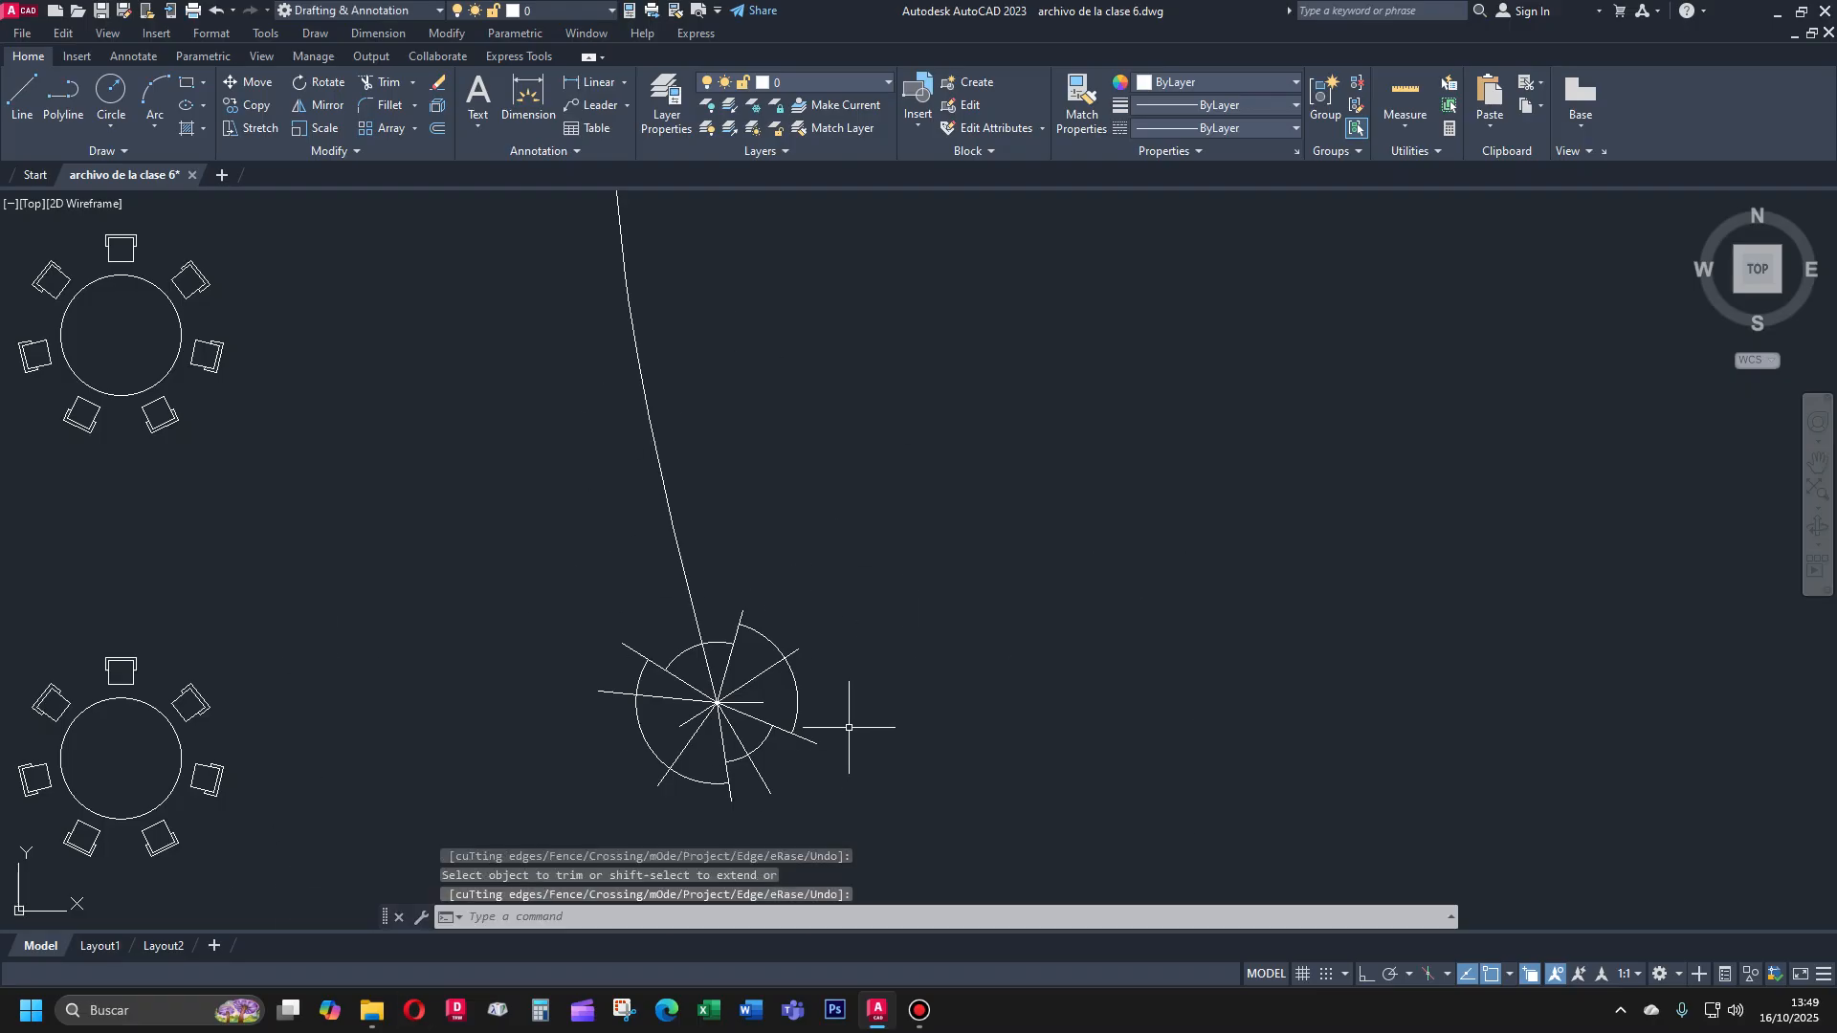
key("Return")
Stretch the outer end of the tree symbol's leftward line down onto the outer arc and clear the selection
left_click(604, 691)
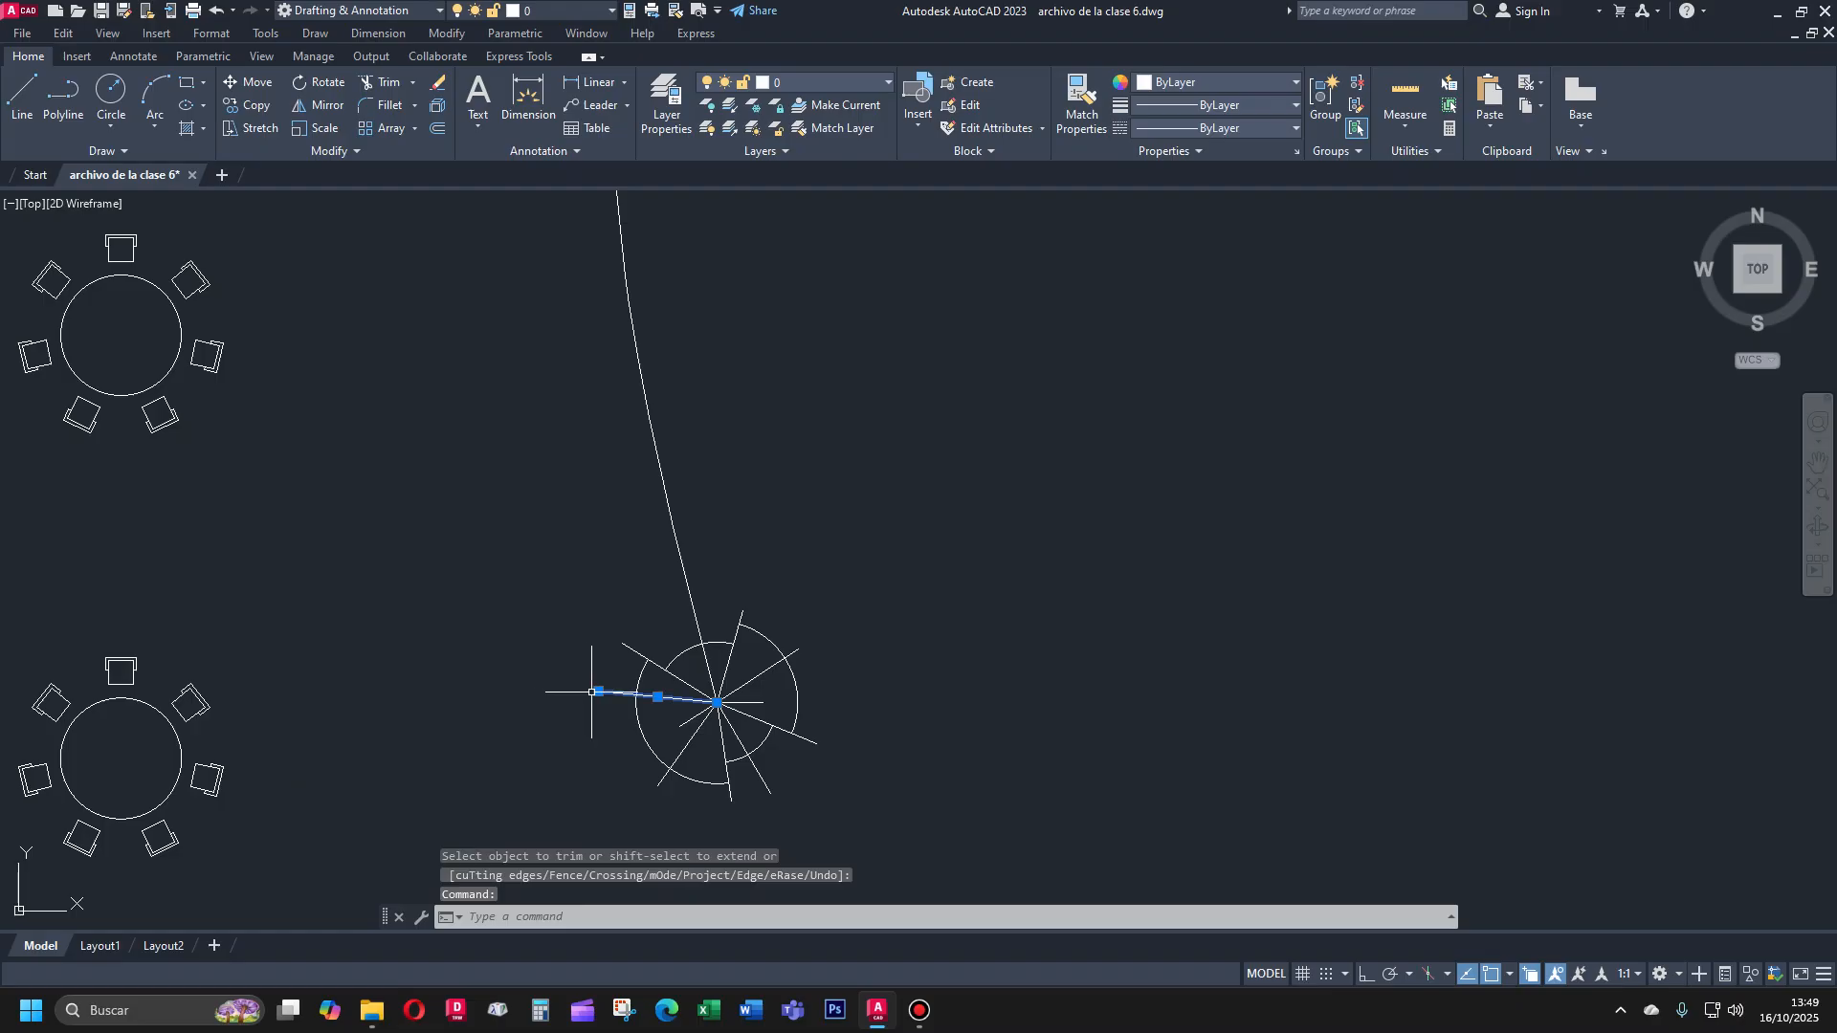
left_click(599, 691)
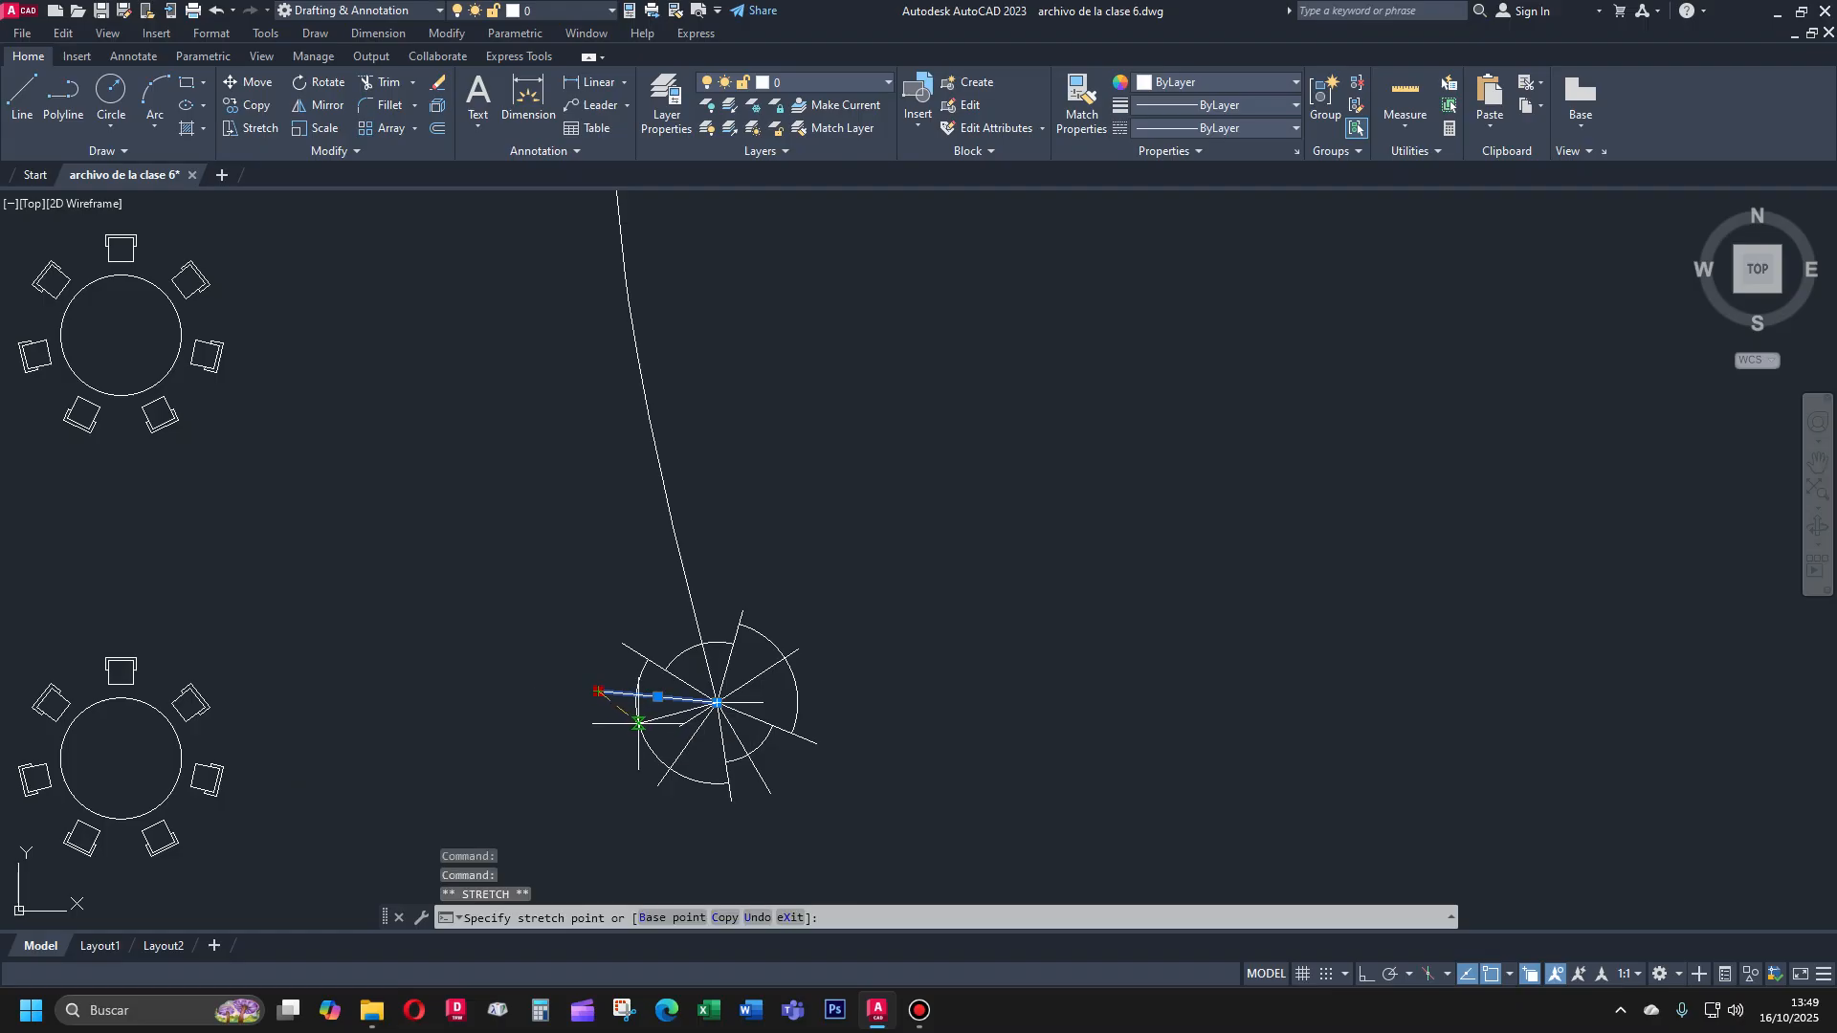
left_click(638, 719)
key("Escape")
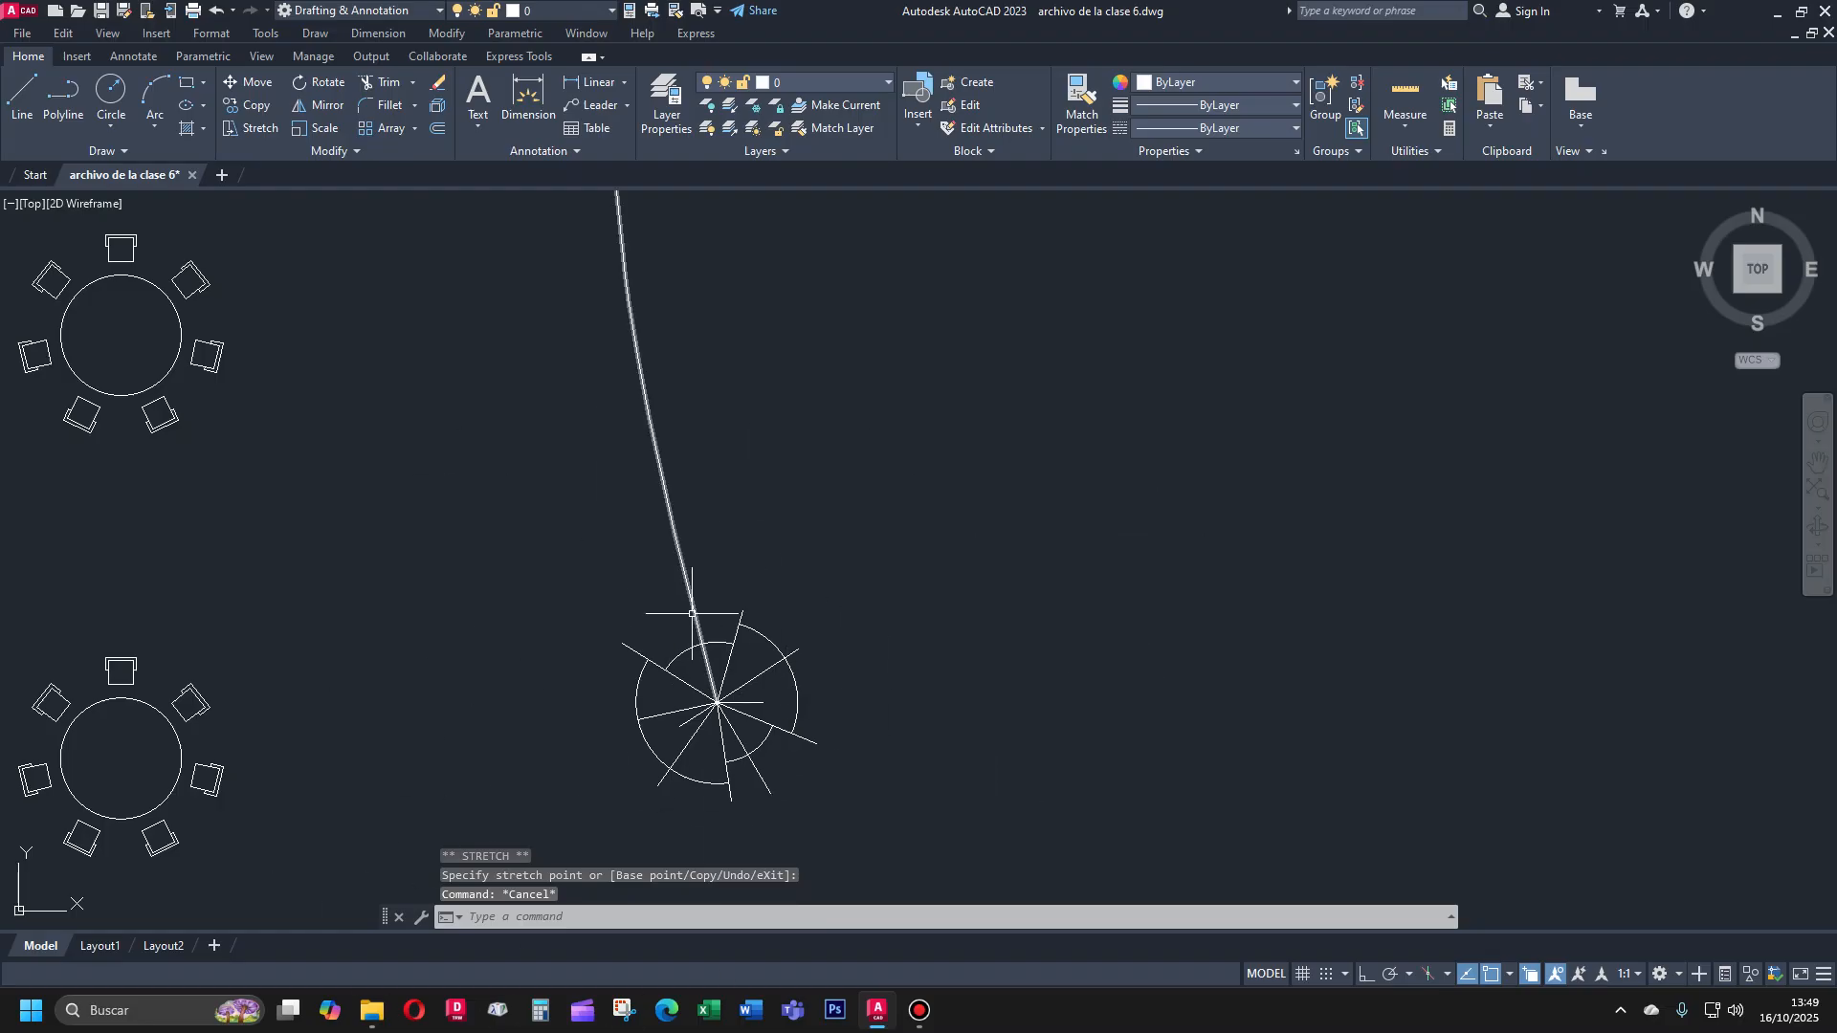
left_click(707, 649)
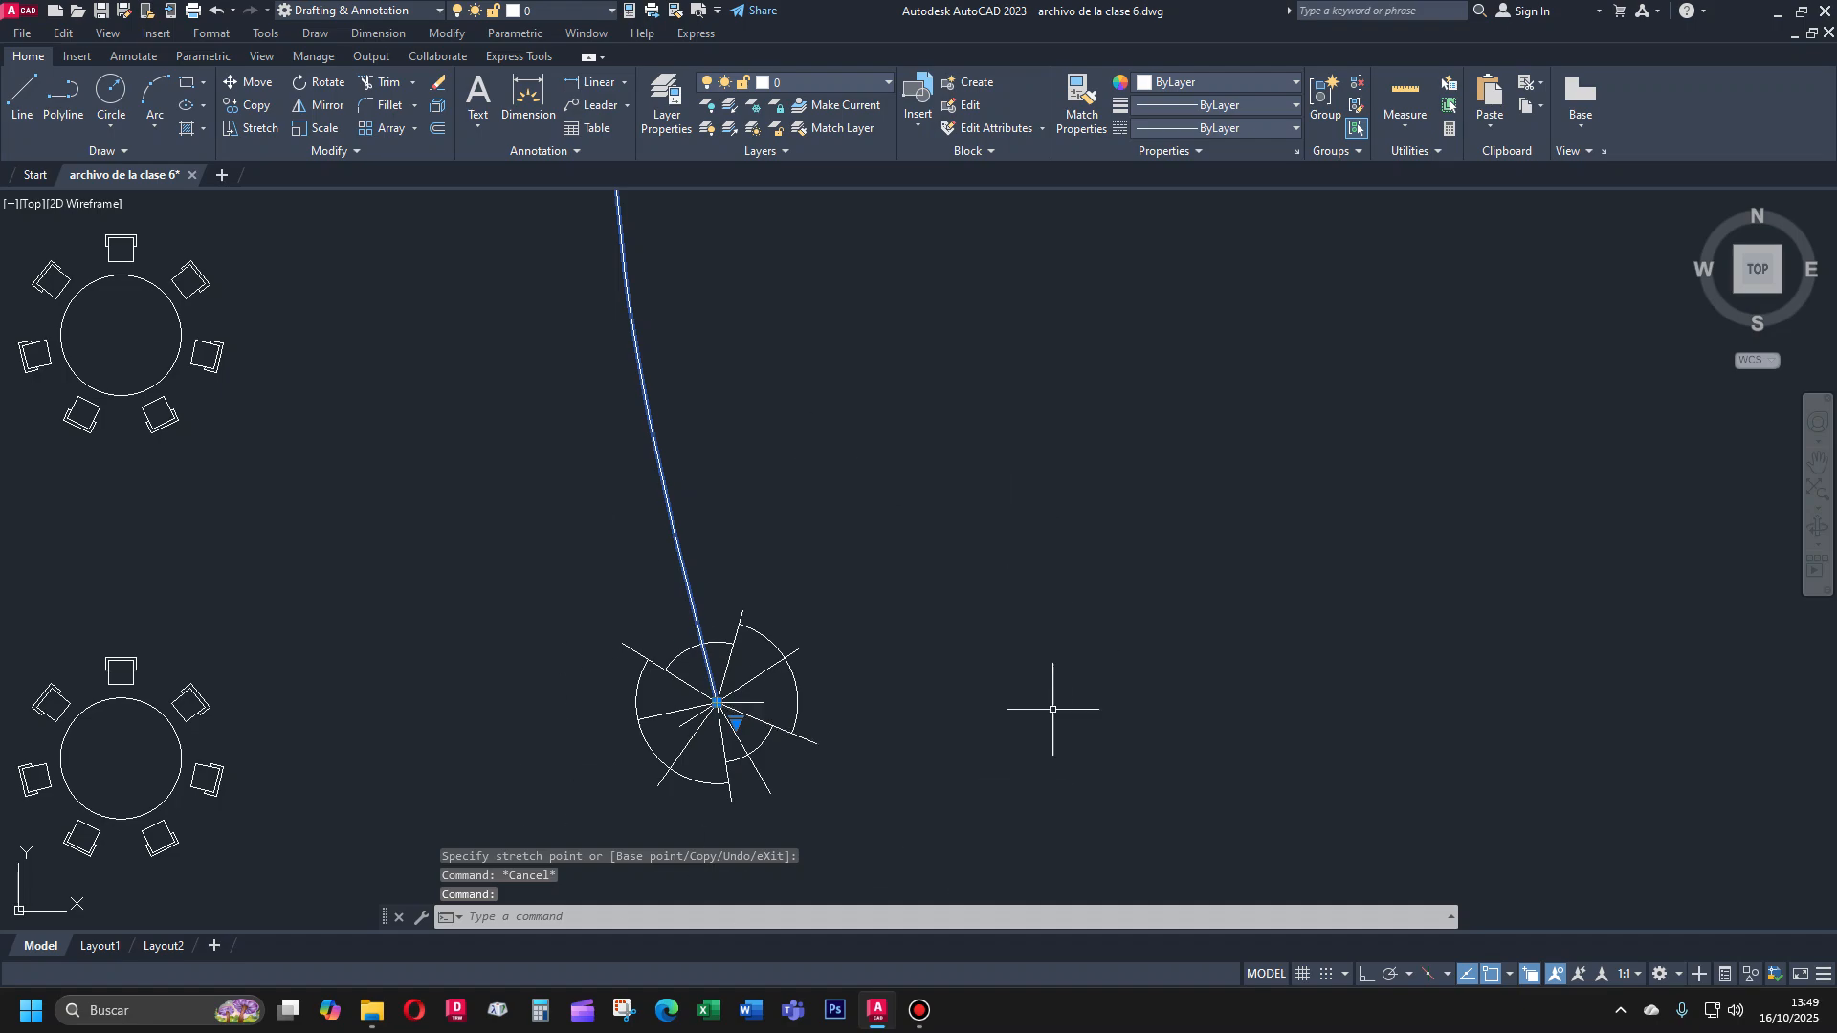
key("Escape")
key("Escape")
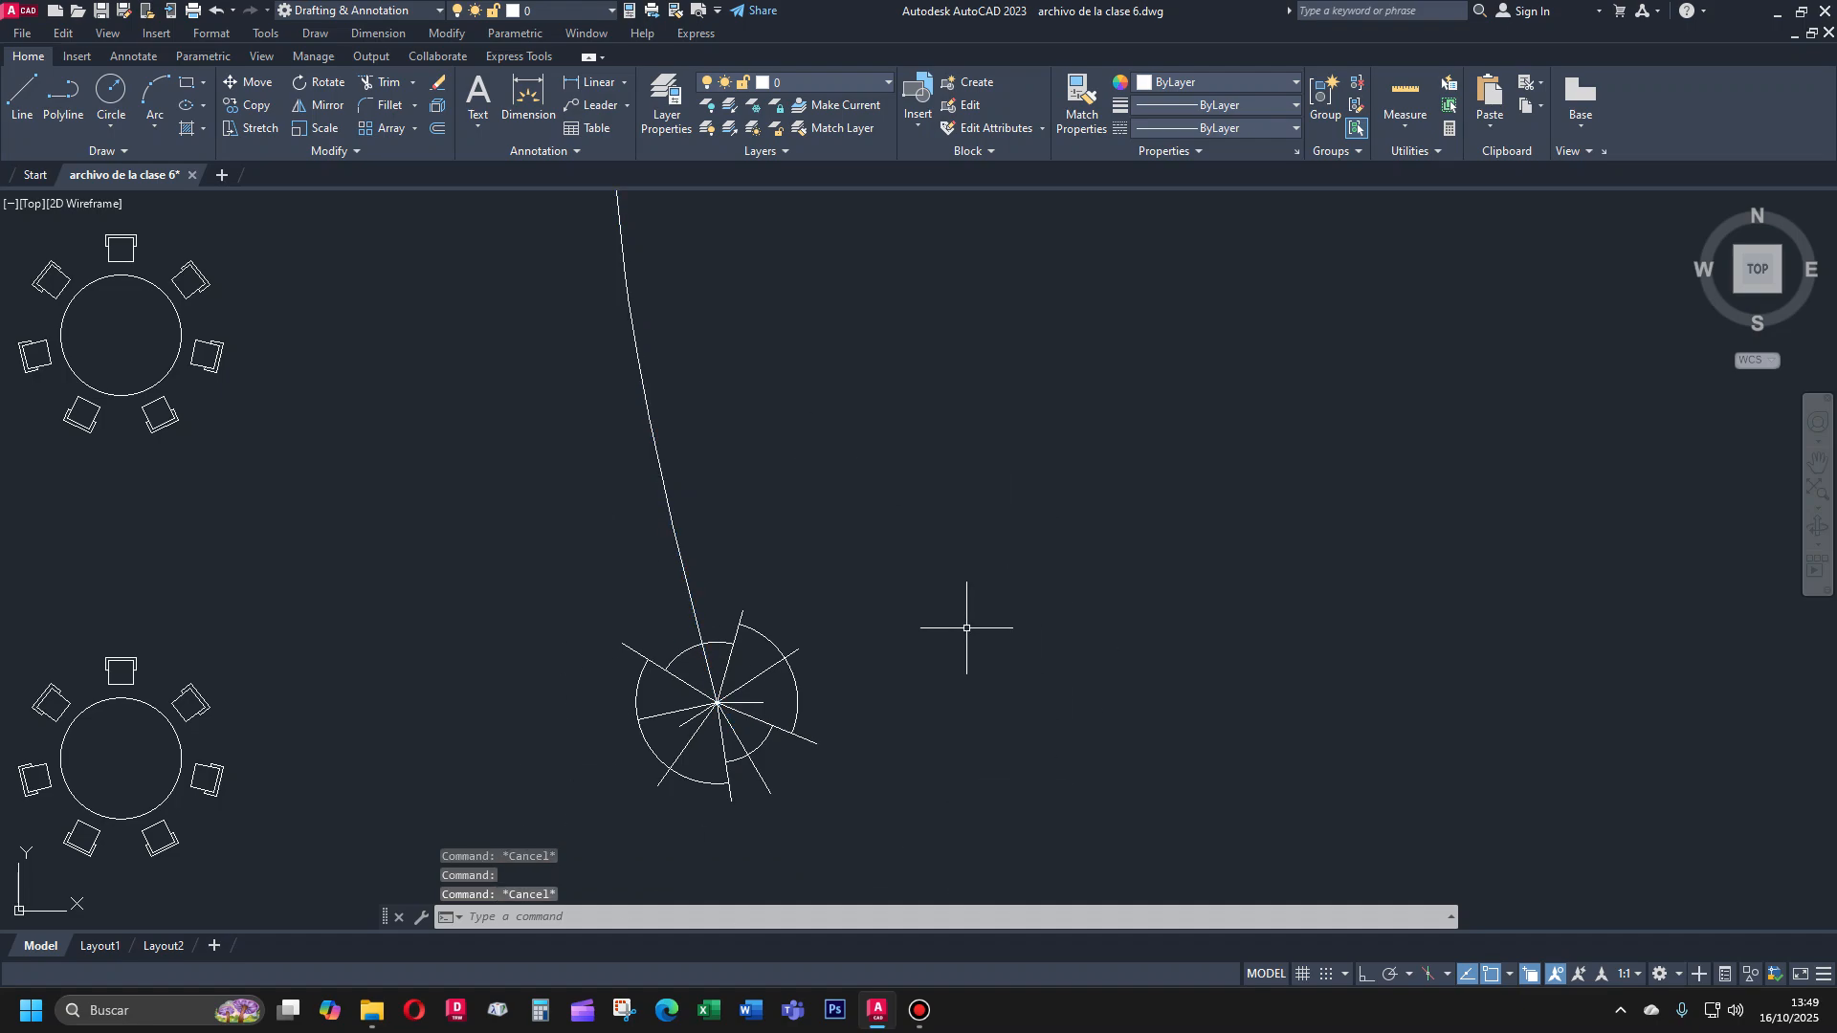
Array the whole tree symbol along the winding spline using the Path array type
scroll(724, 770, "down", 5)
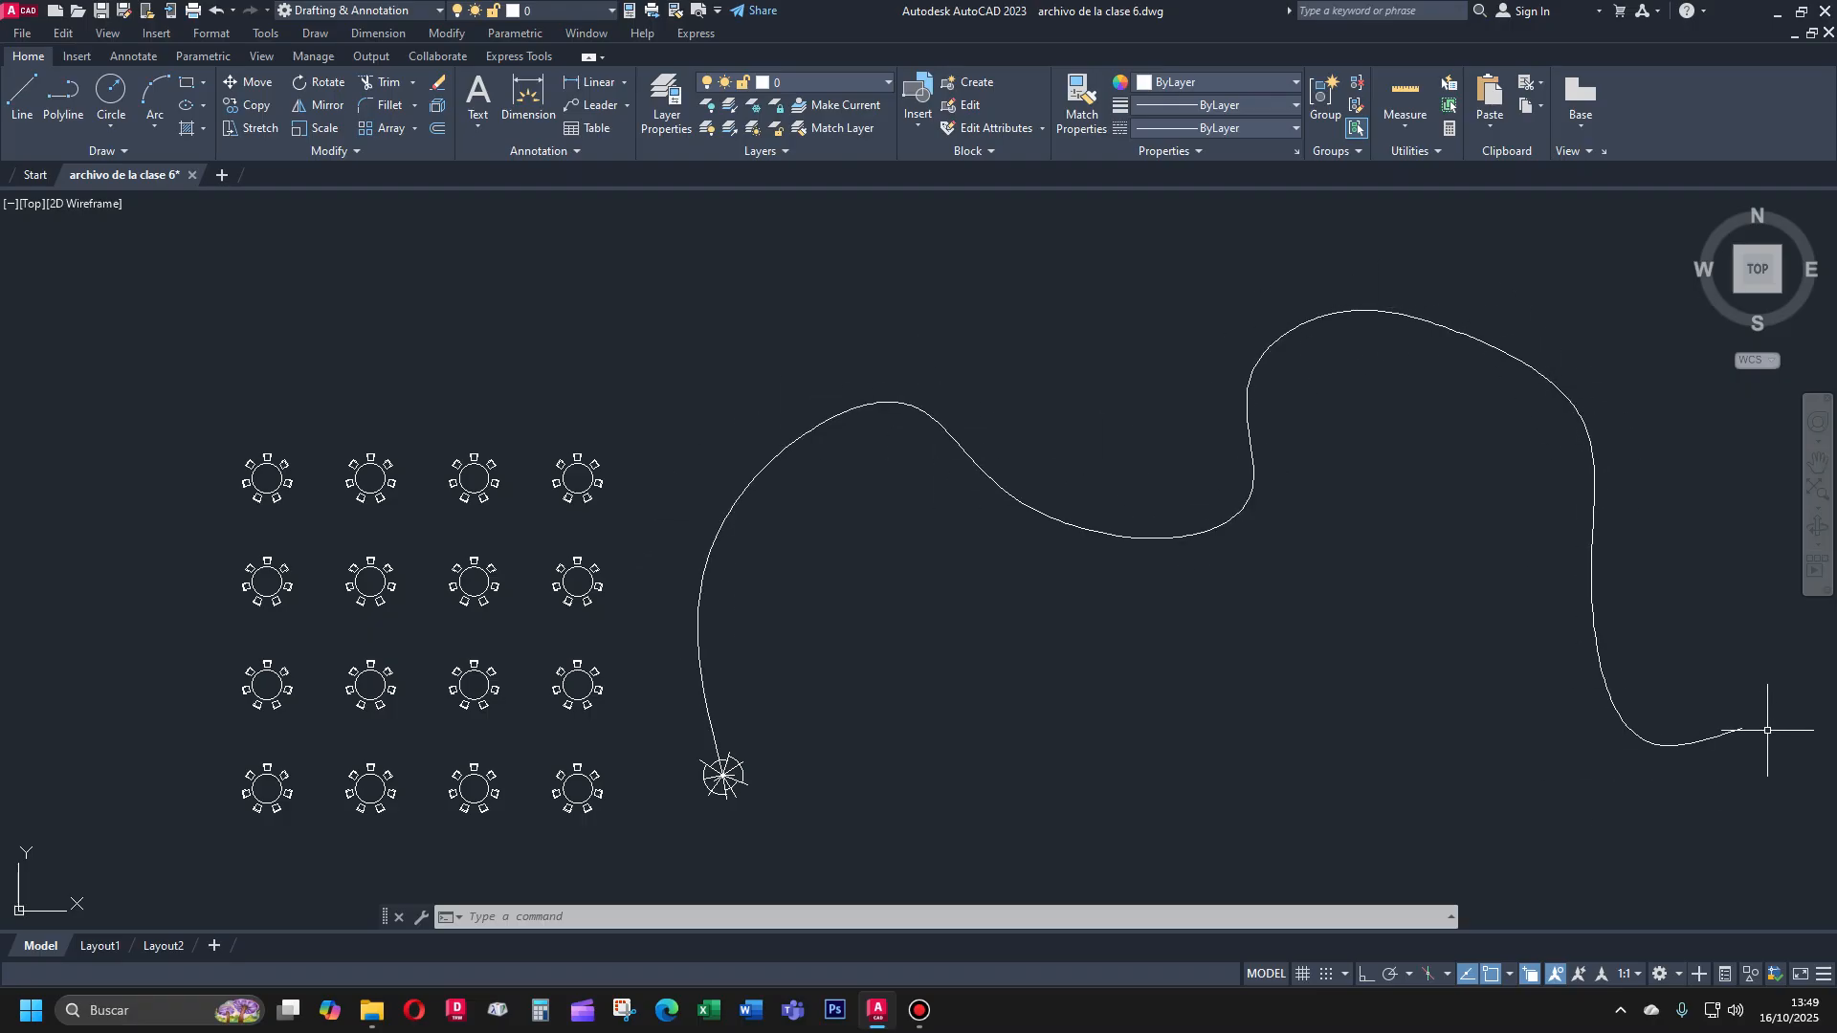
type("p")
key("Return")
left_click_drag(1448, 726, 1166, 716)
key("Escape")
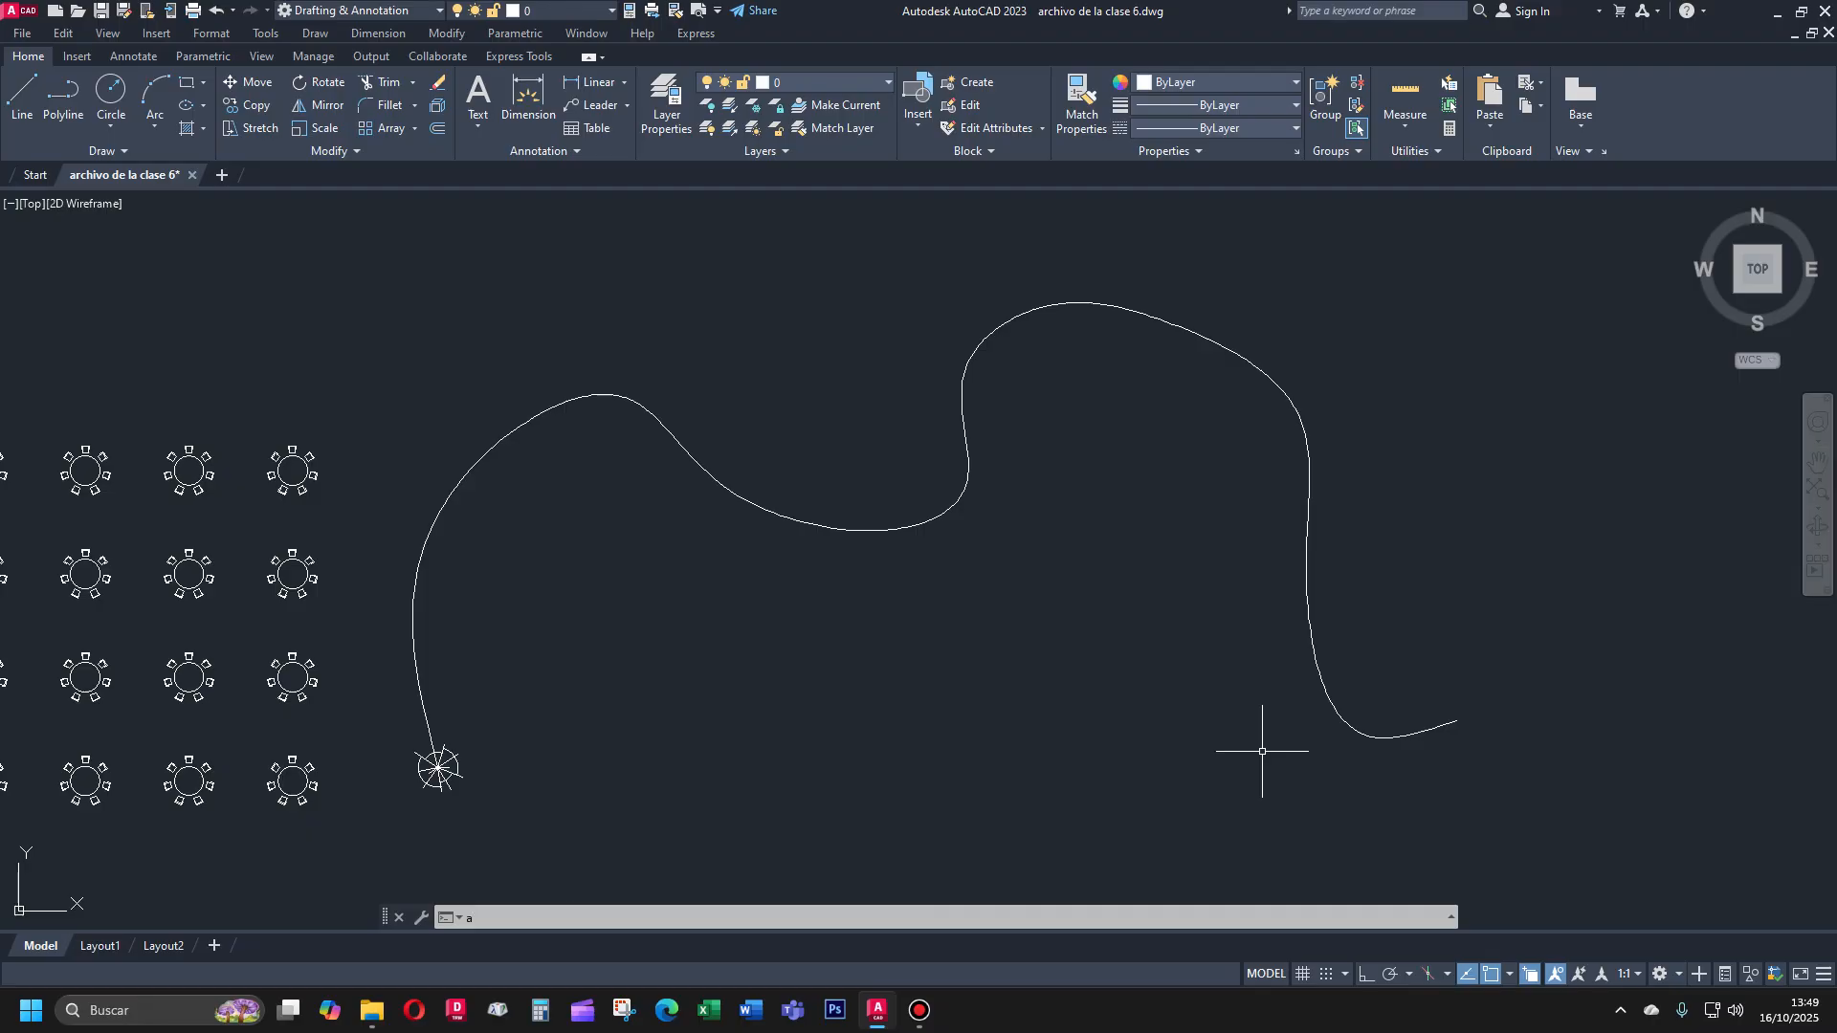
type("ar")
key("Return")
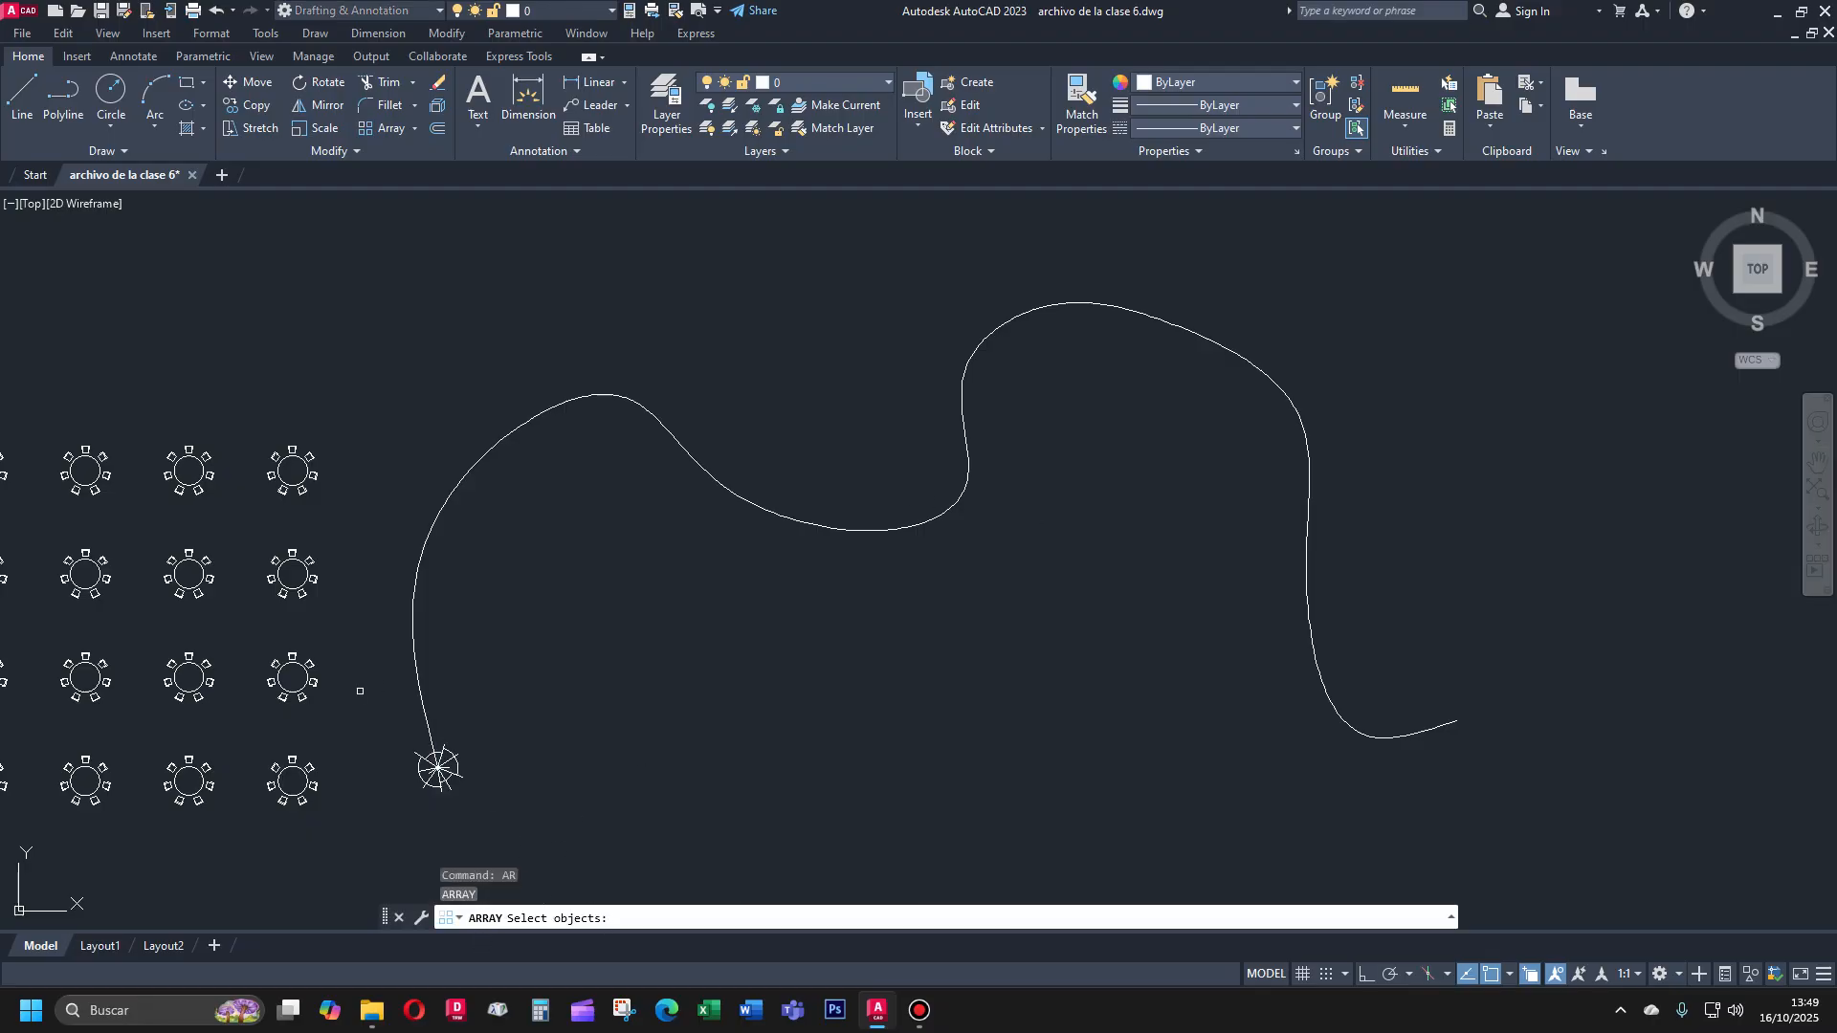
left_click(373, 704)
left_click(607, 857)
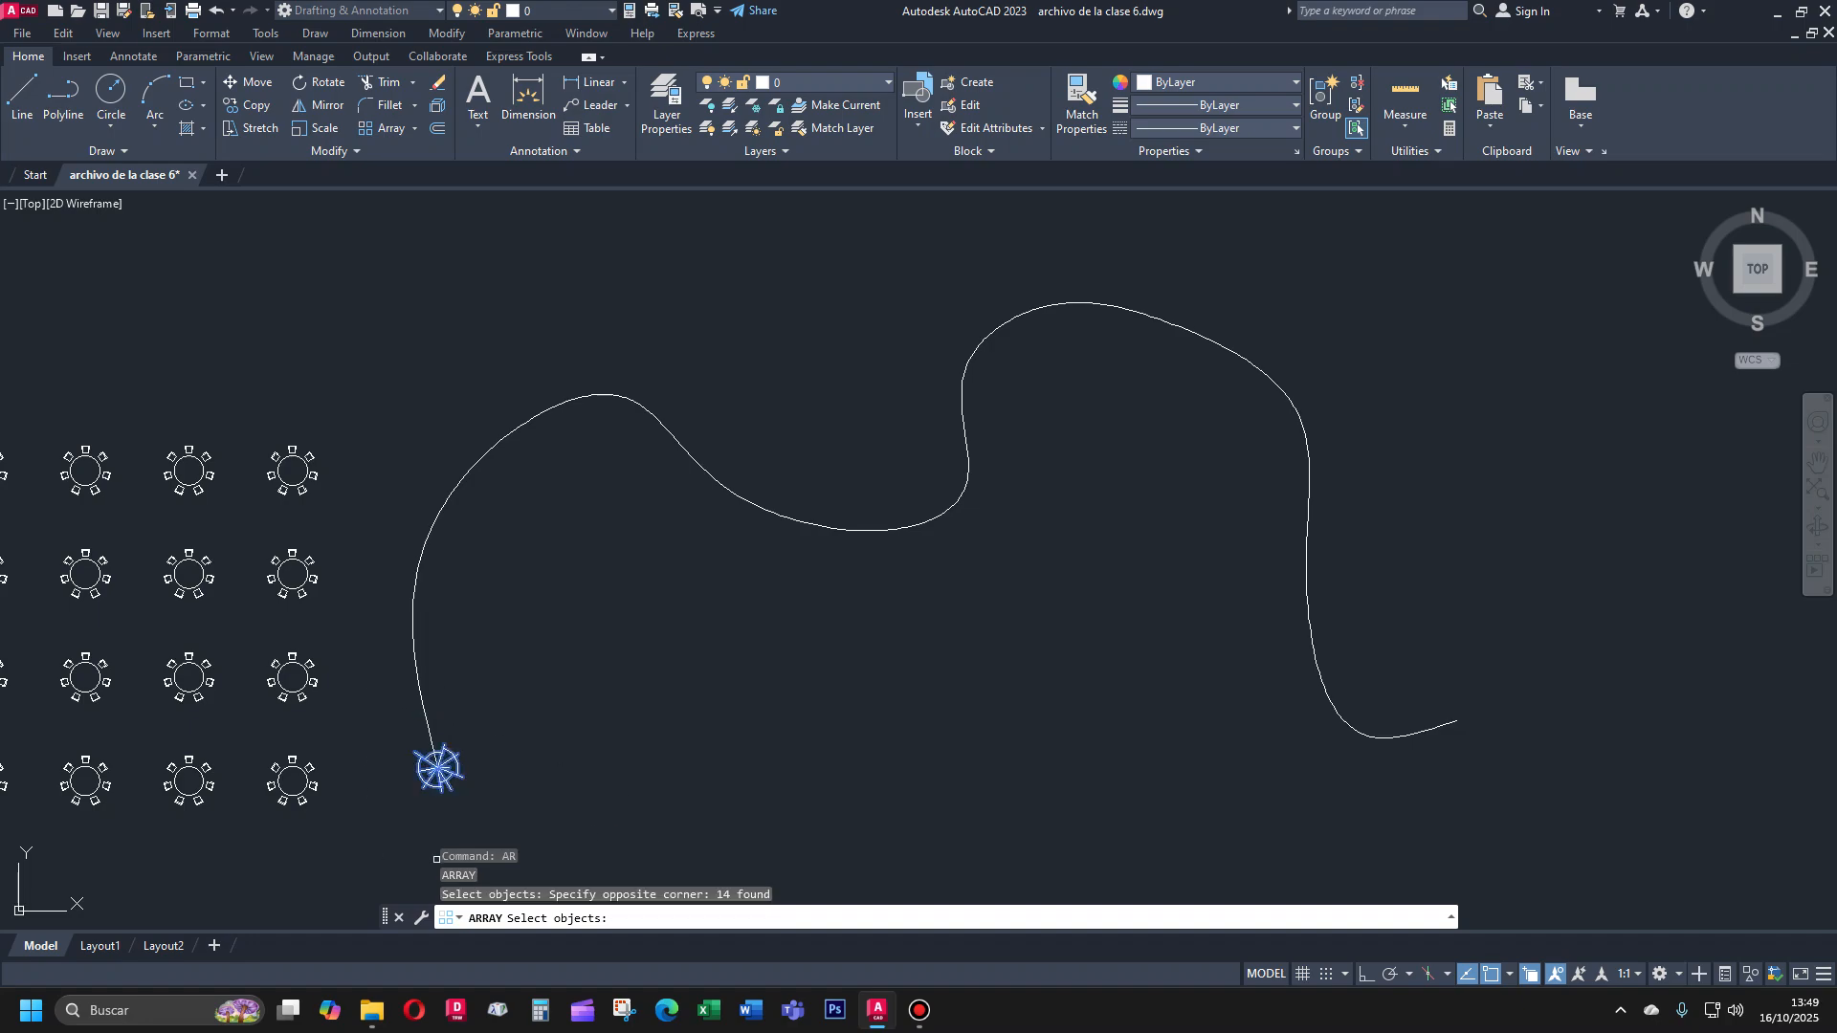
key("Return")
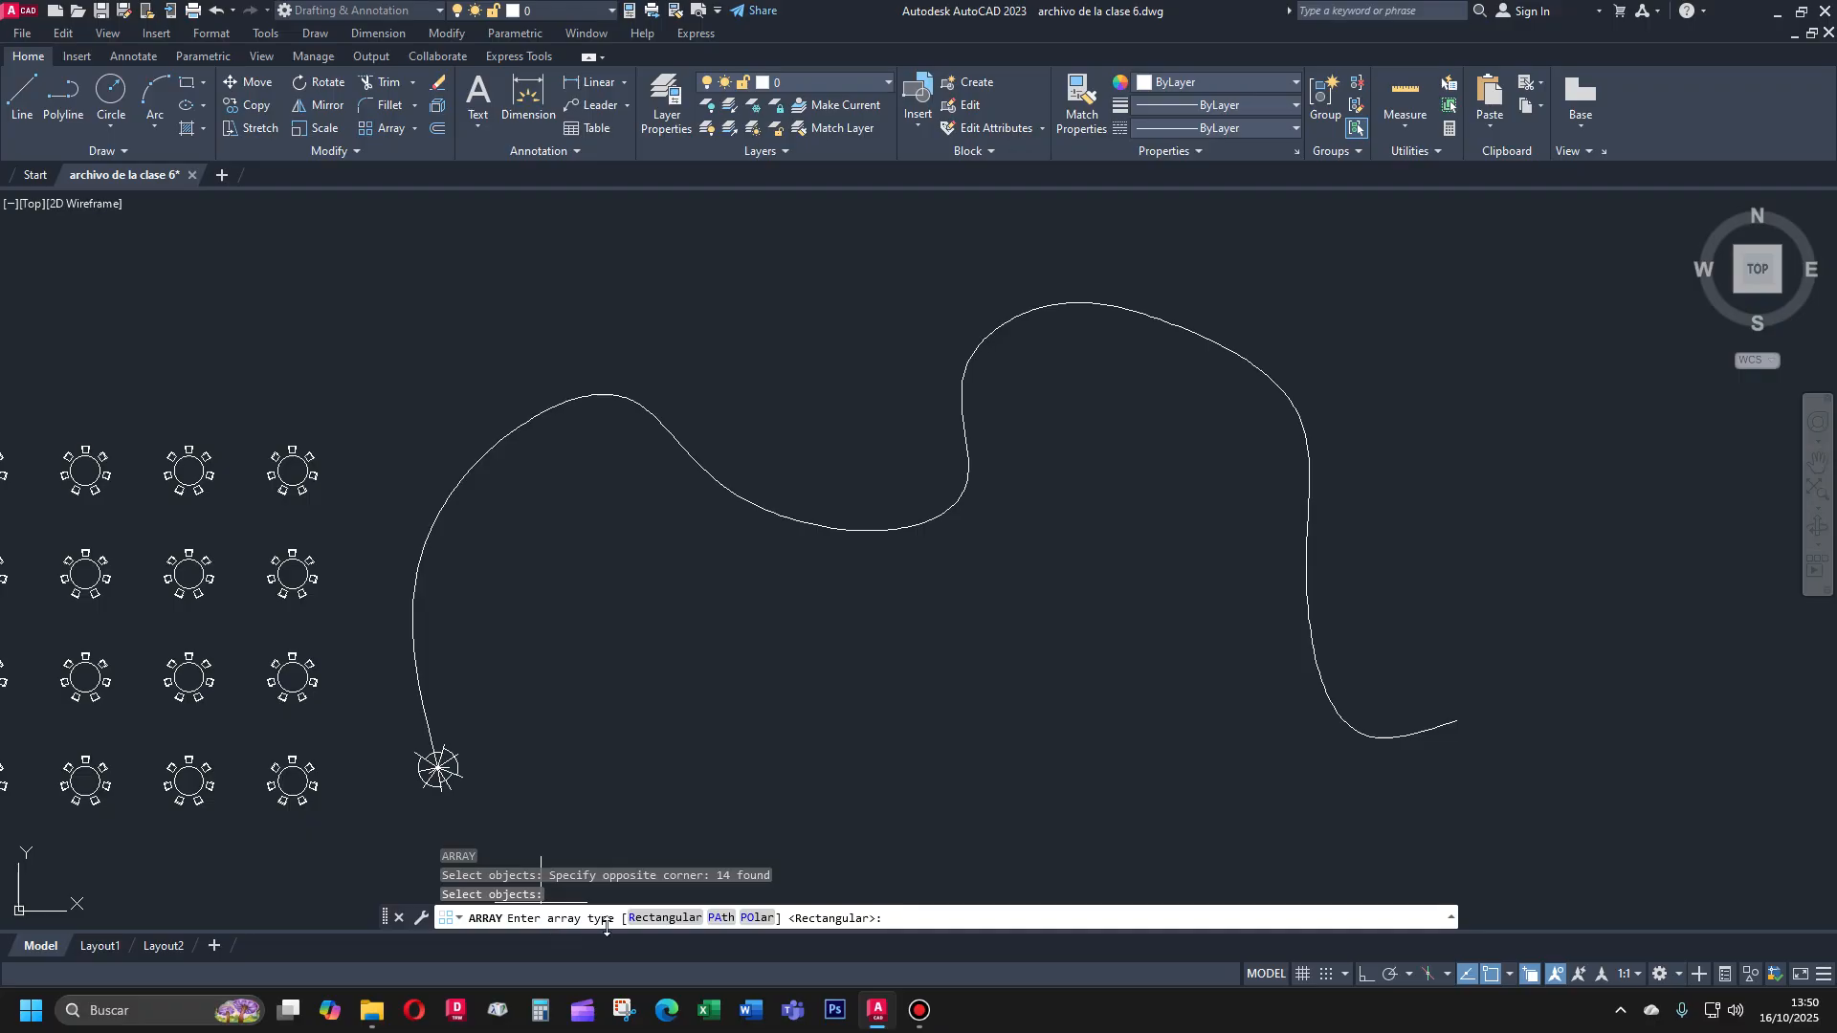
left_click(721, 919)
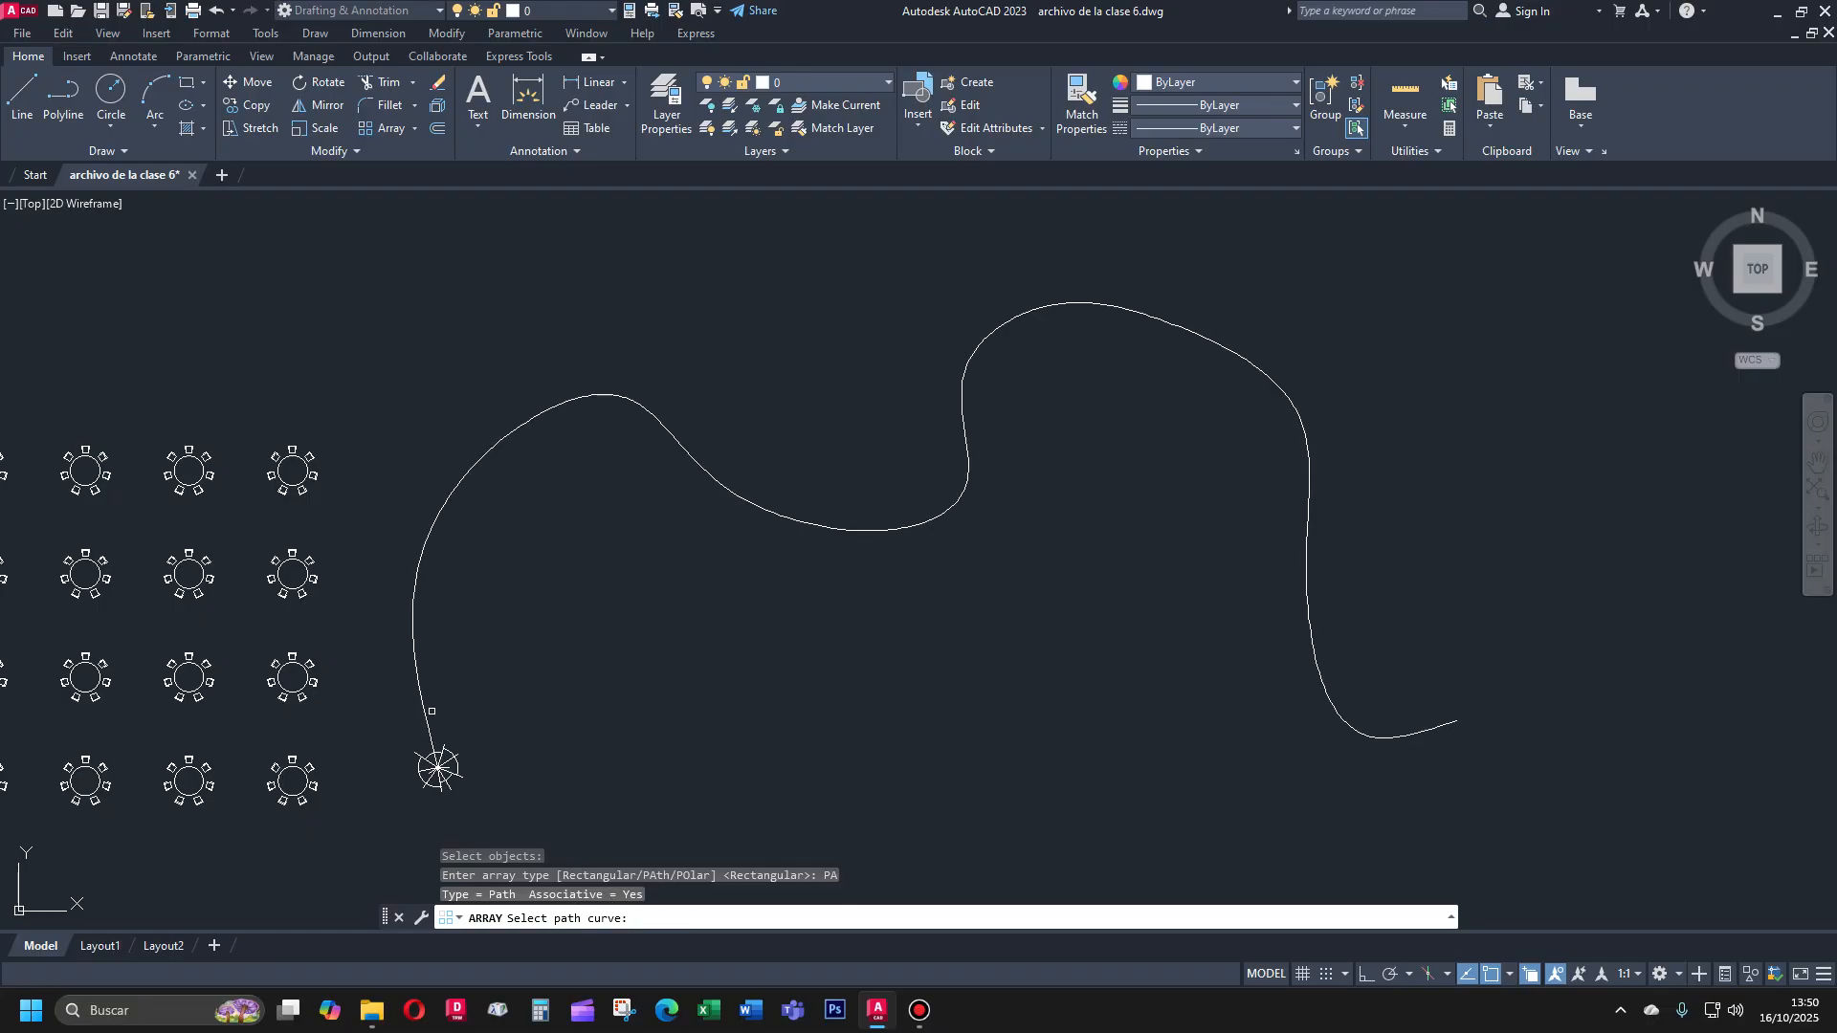
left_click(427, 717)
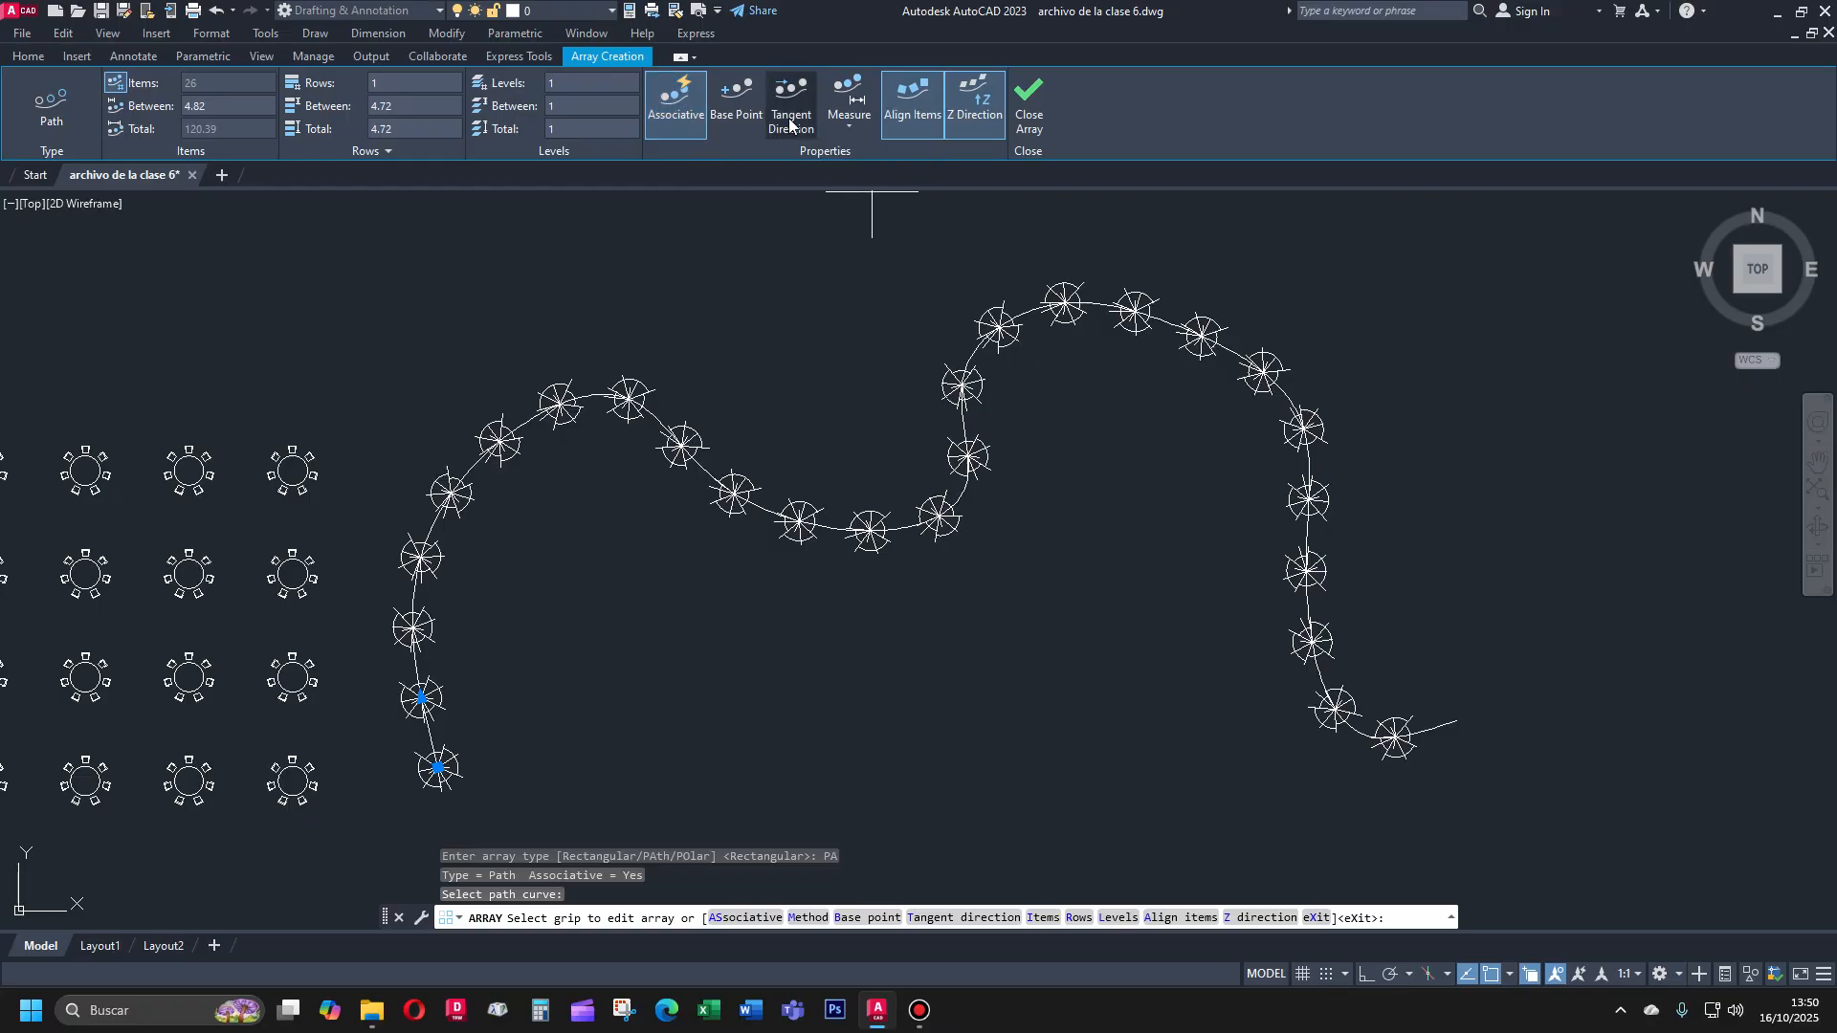
Try to redefine the path array's base point and close the array editing
left_click(746, 99)
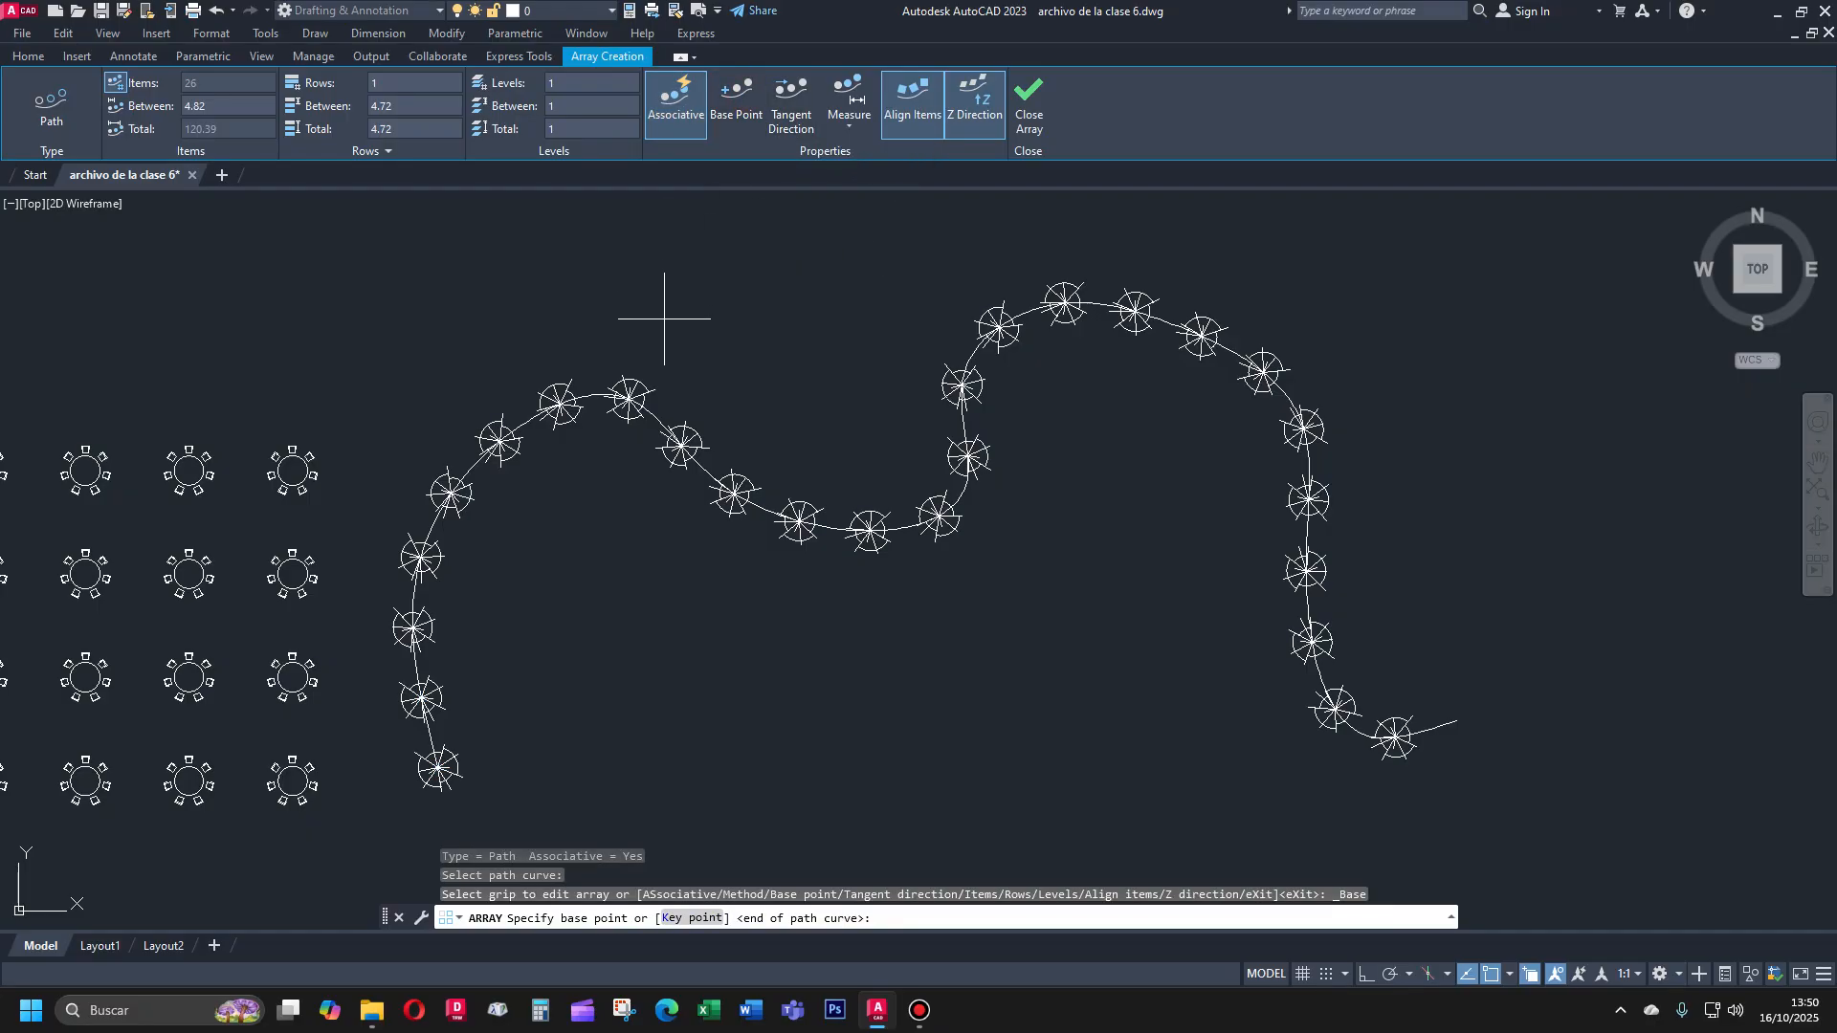
left_click(733, 97)
left_click(733, 107)
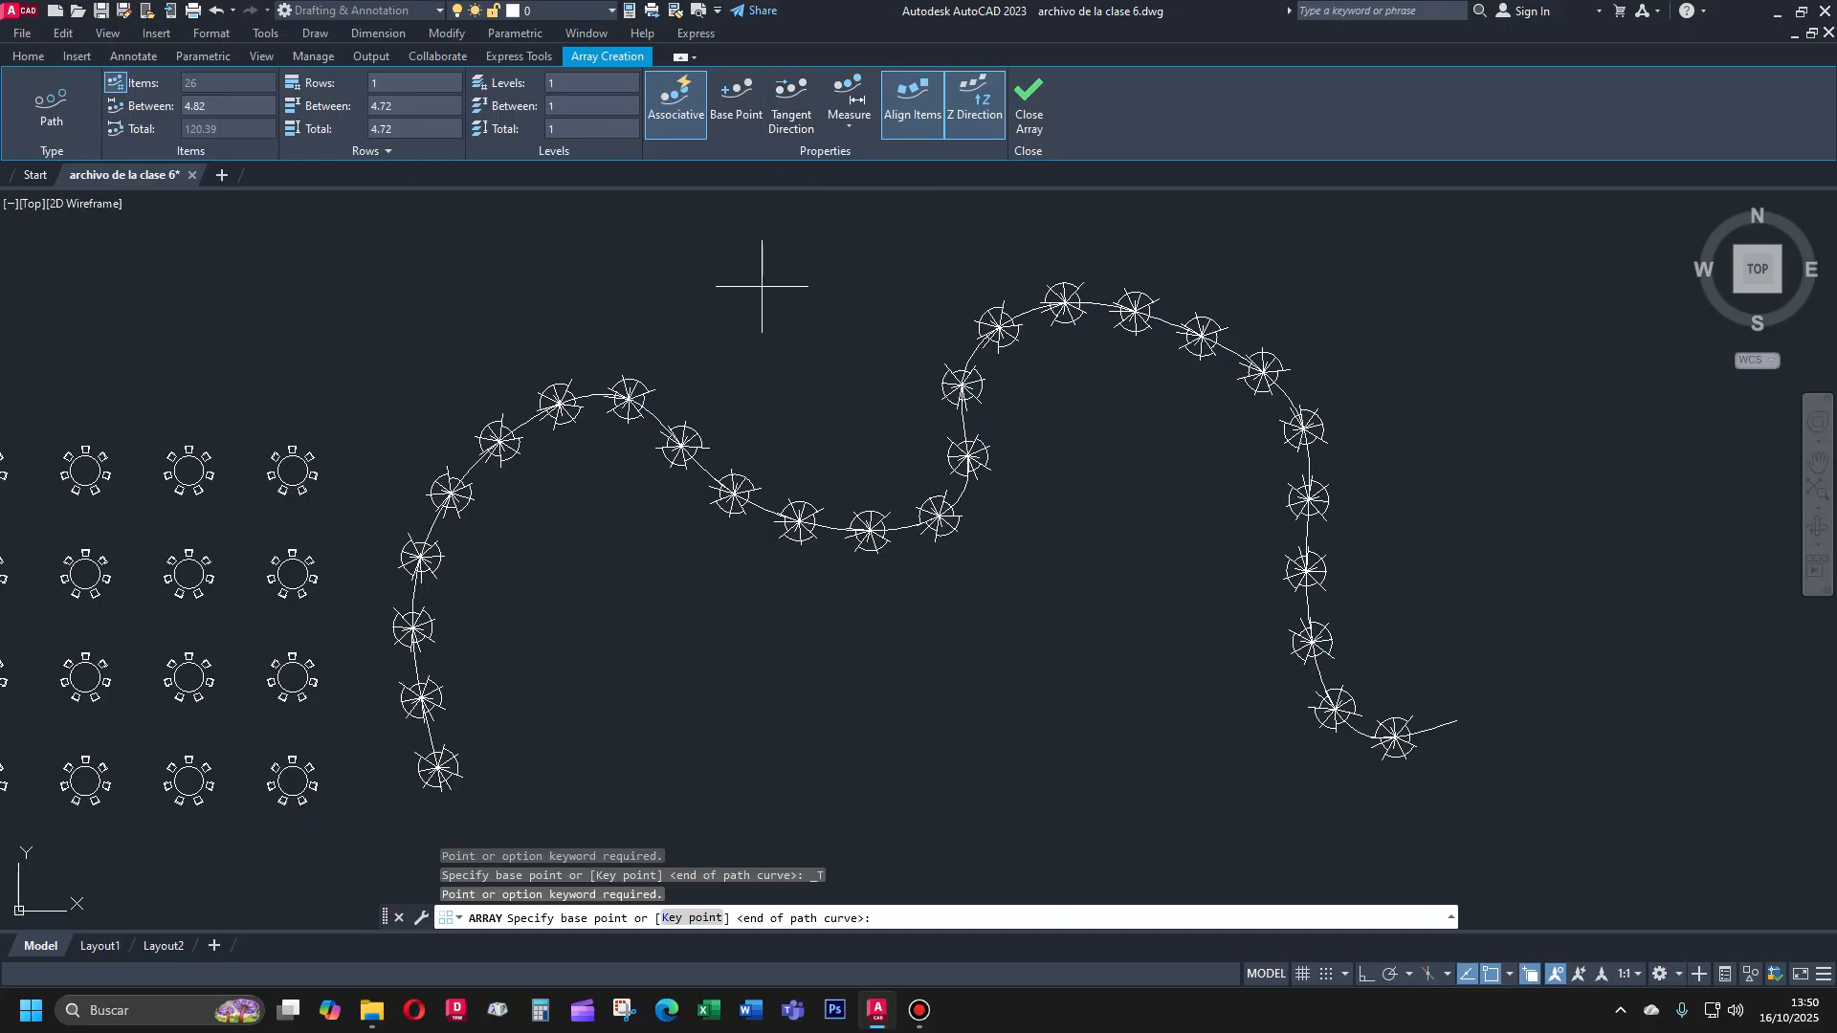
left_click(1032, 101)
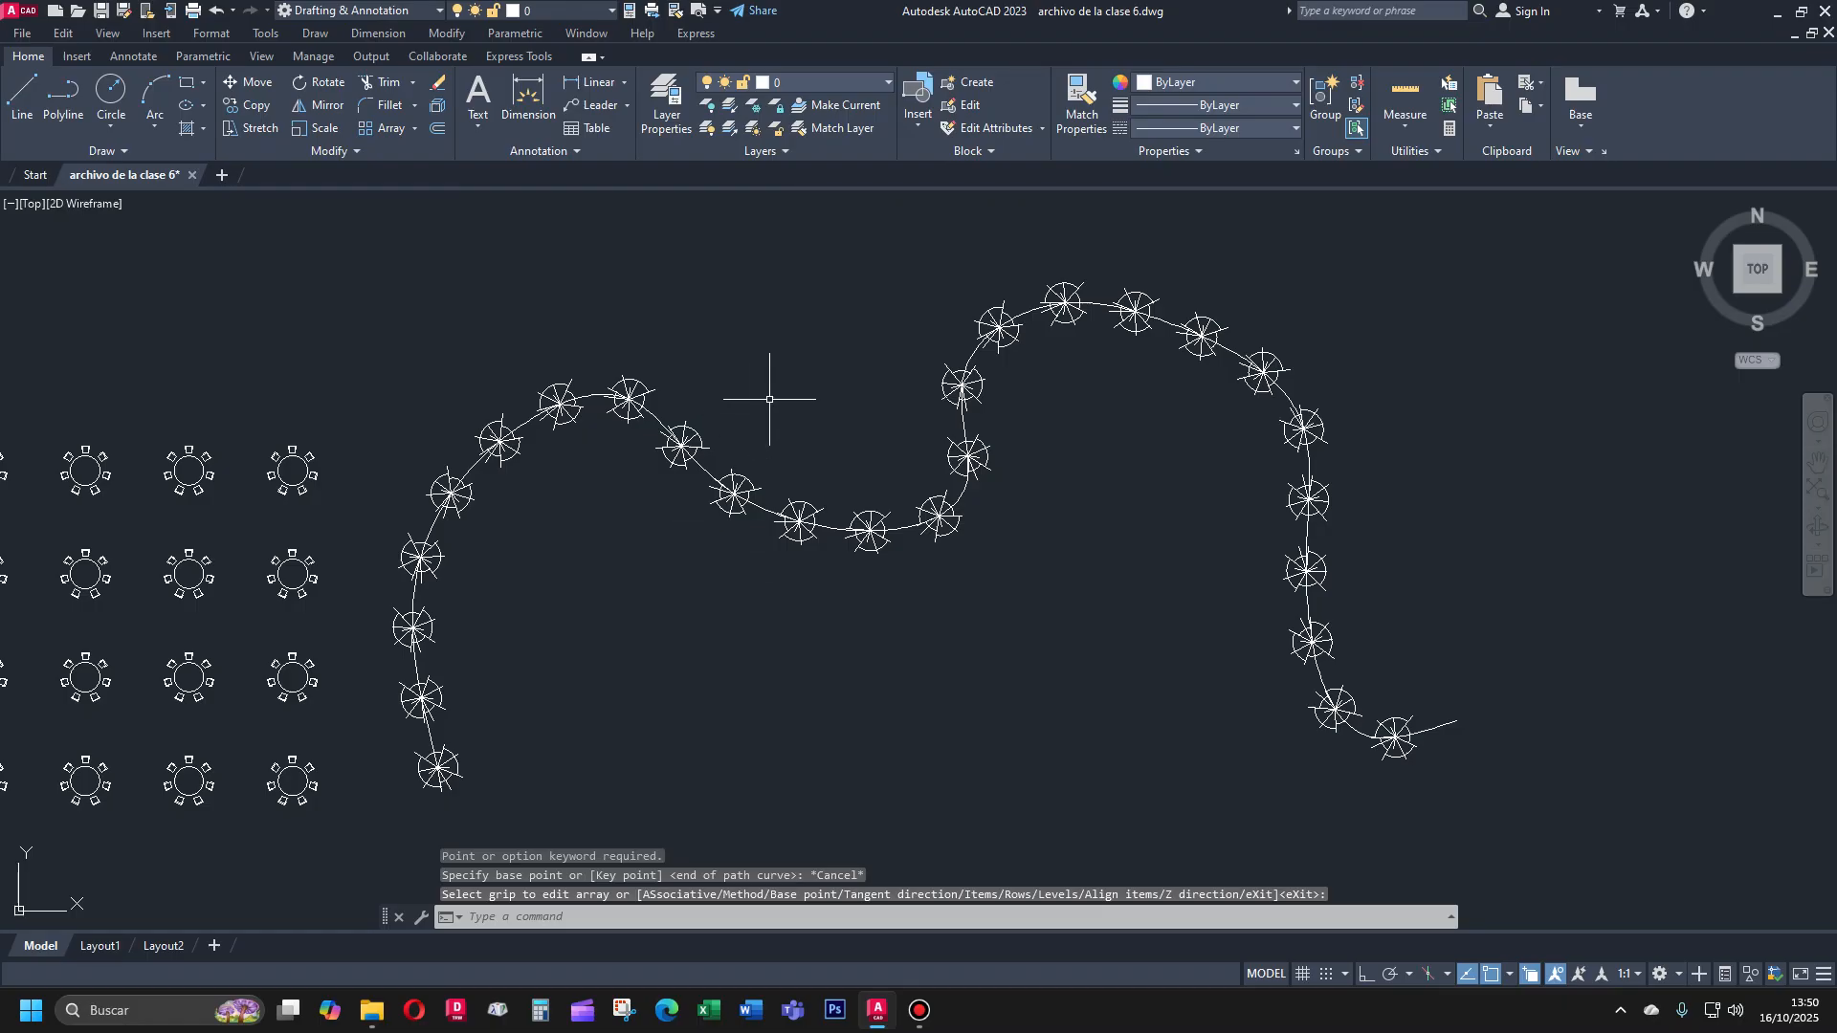
Stretch the end of the tree array's path spline far up and to the right into the empty area
left_click(627, 383)
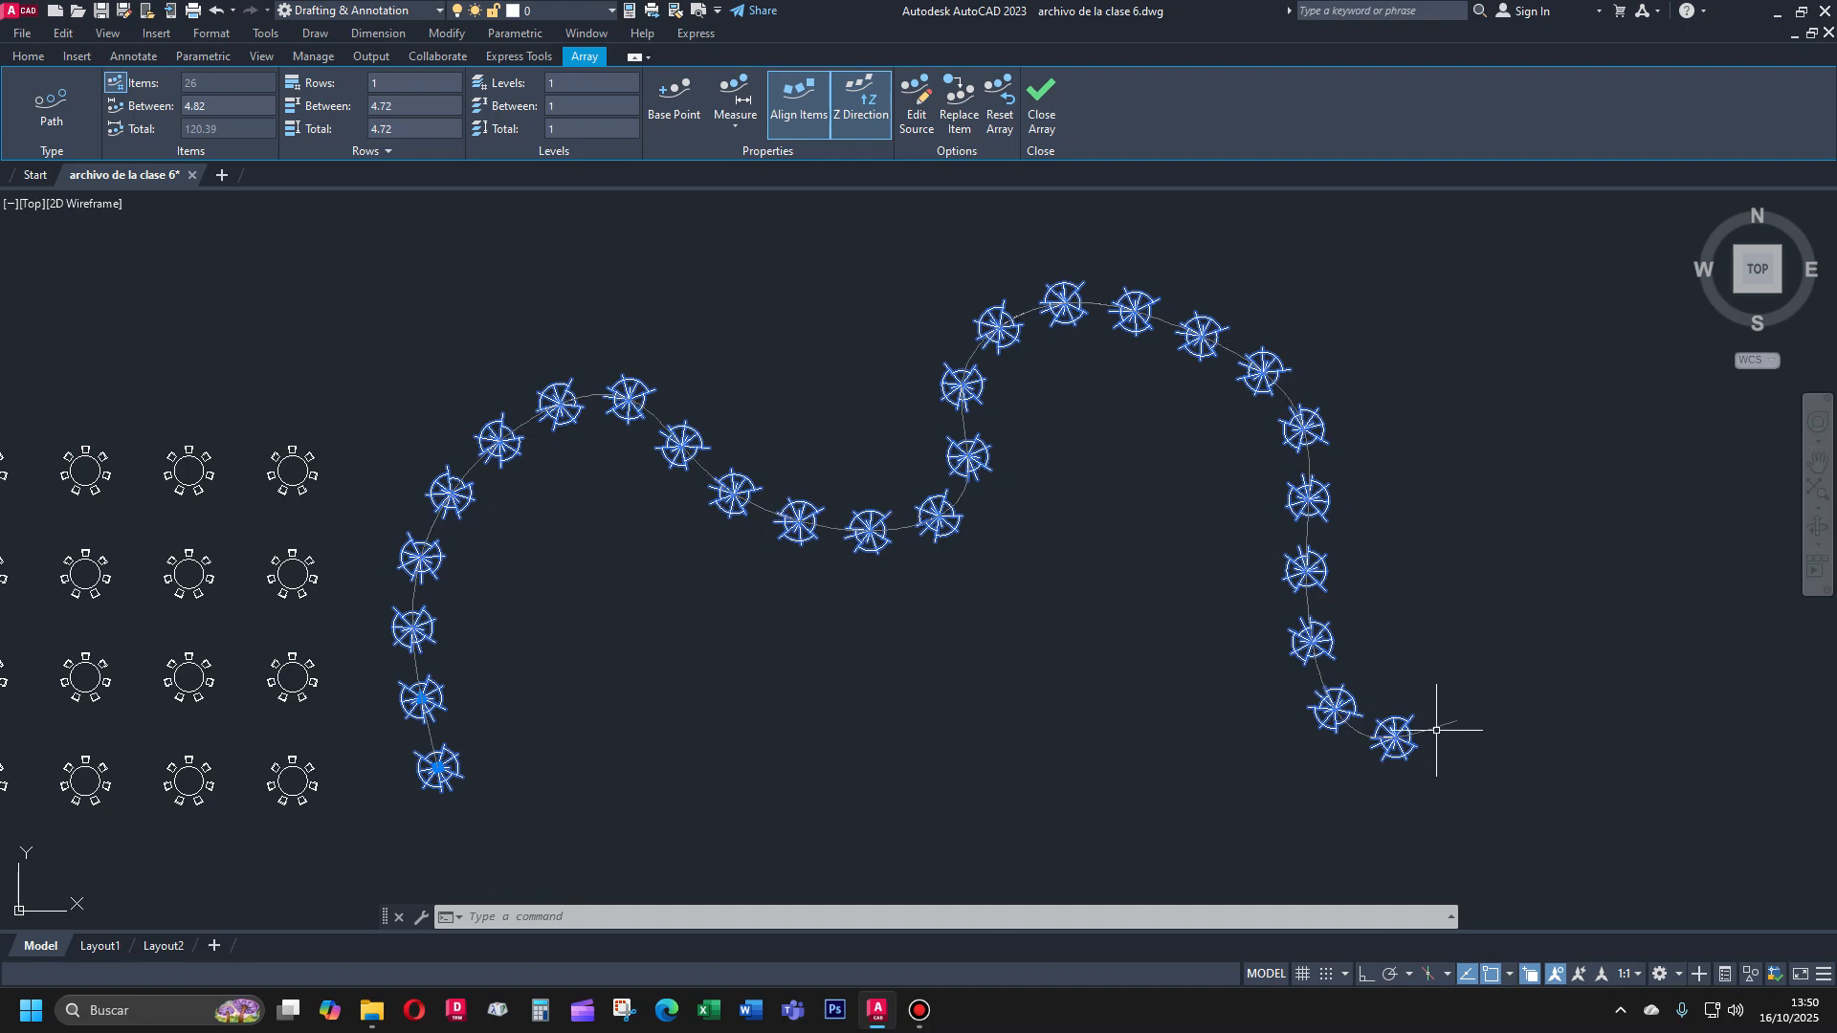
scroll(367, 640, "down", 1)
scroll(367, 640, "down", 2)
scroll(580, 631, "up", 3)
scroll(606, 648, "down", 3)
key("Return")
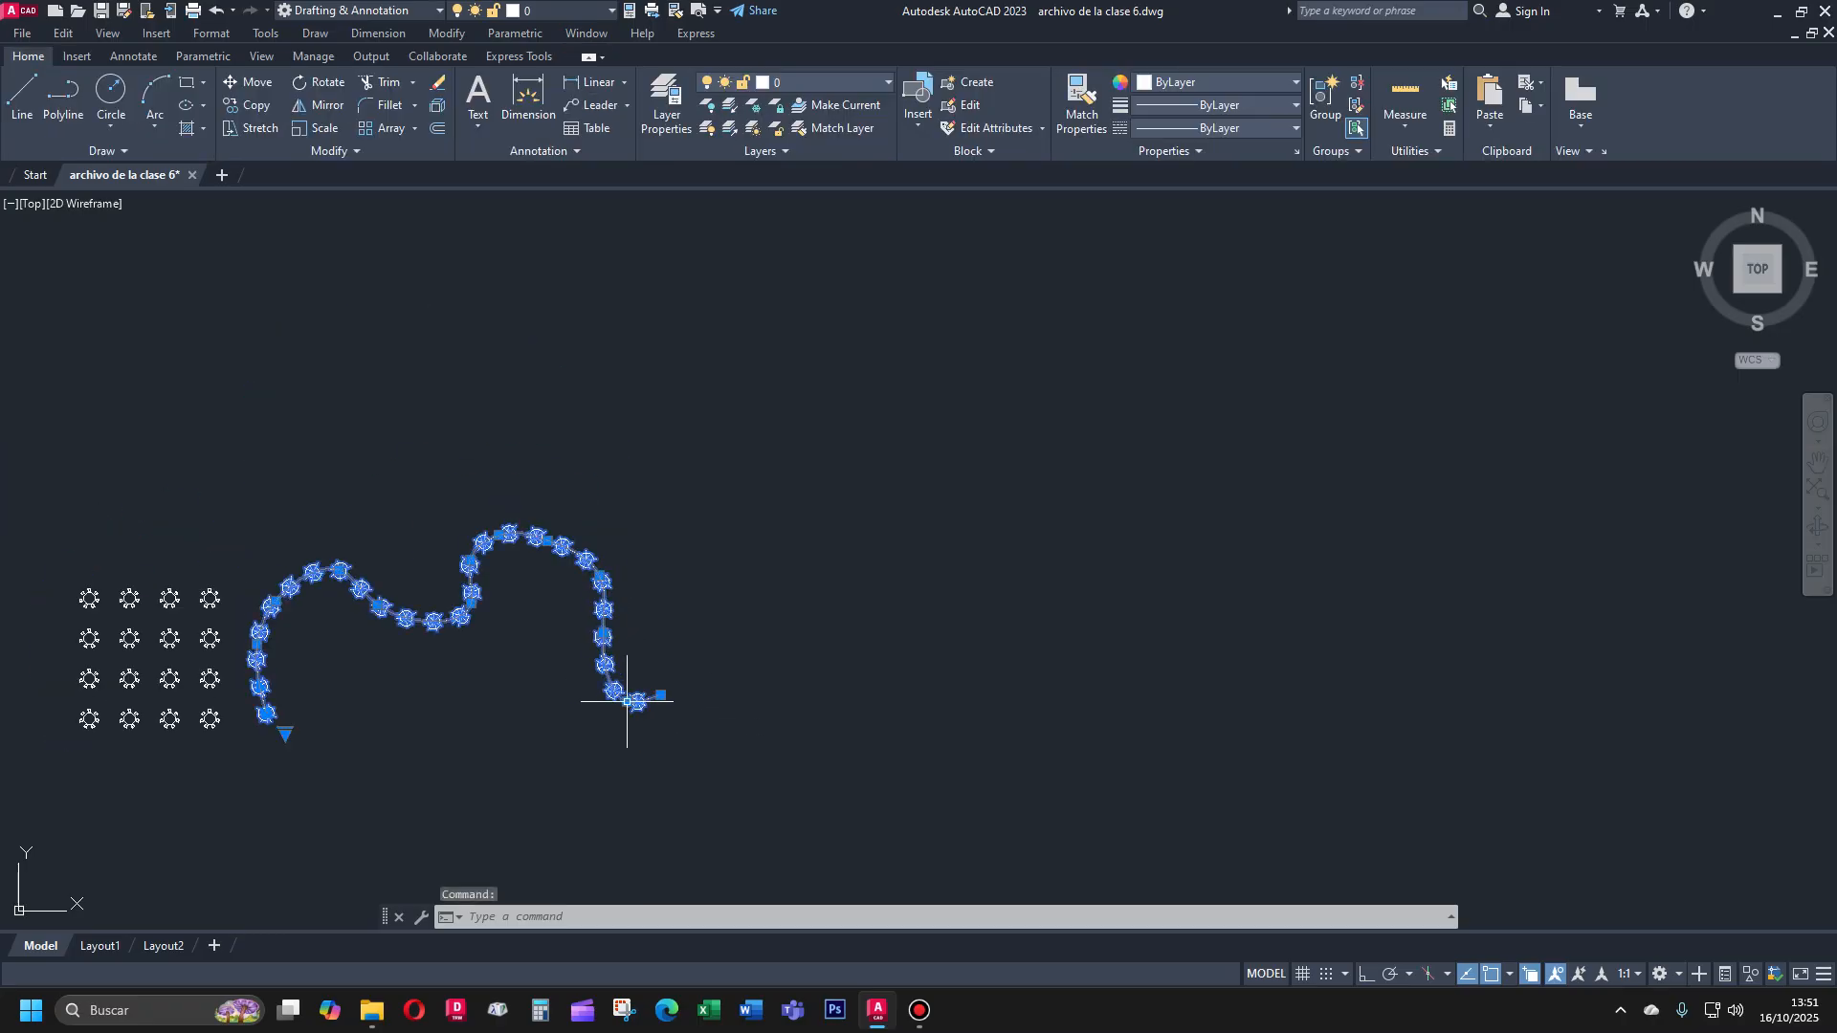
left_click(660, 695)
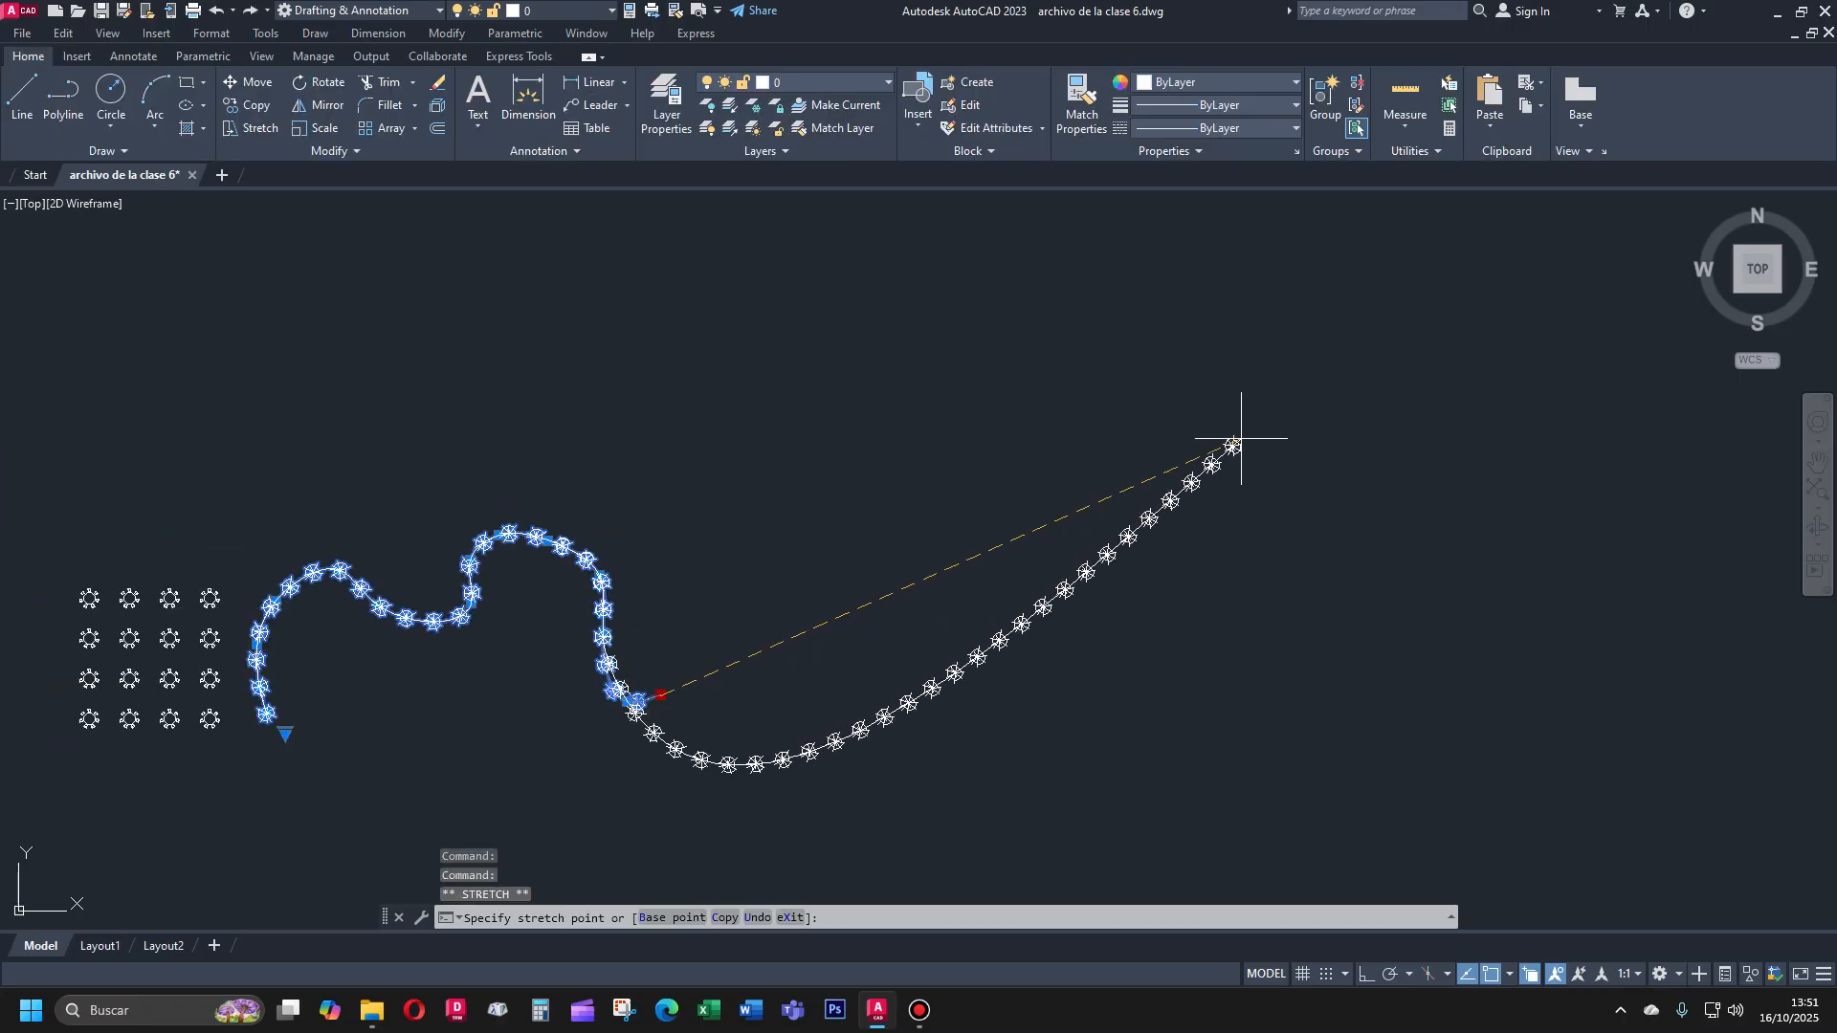
left_click(1251, 394)
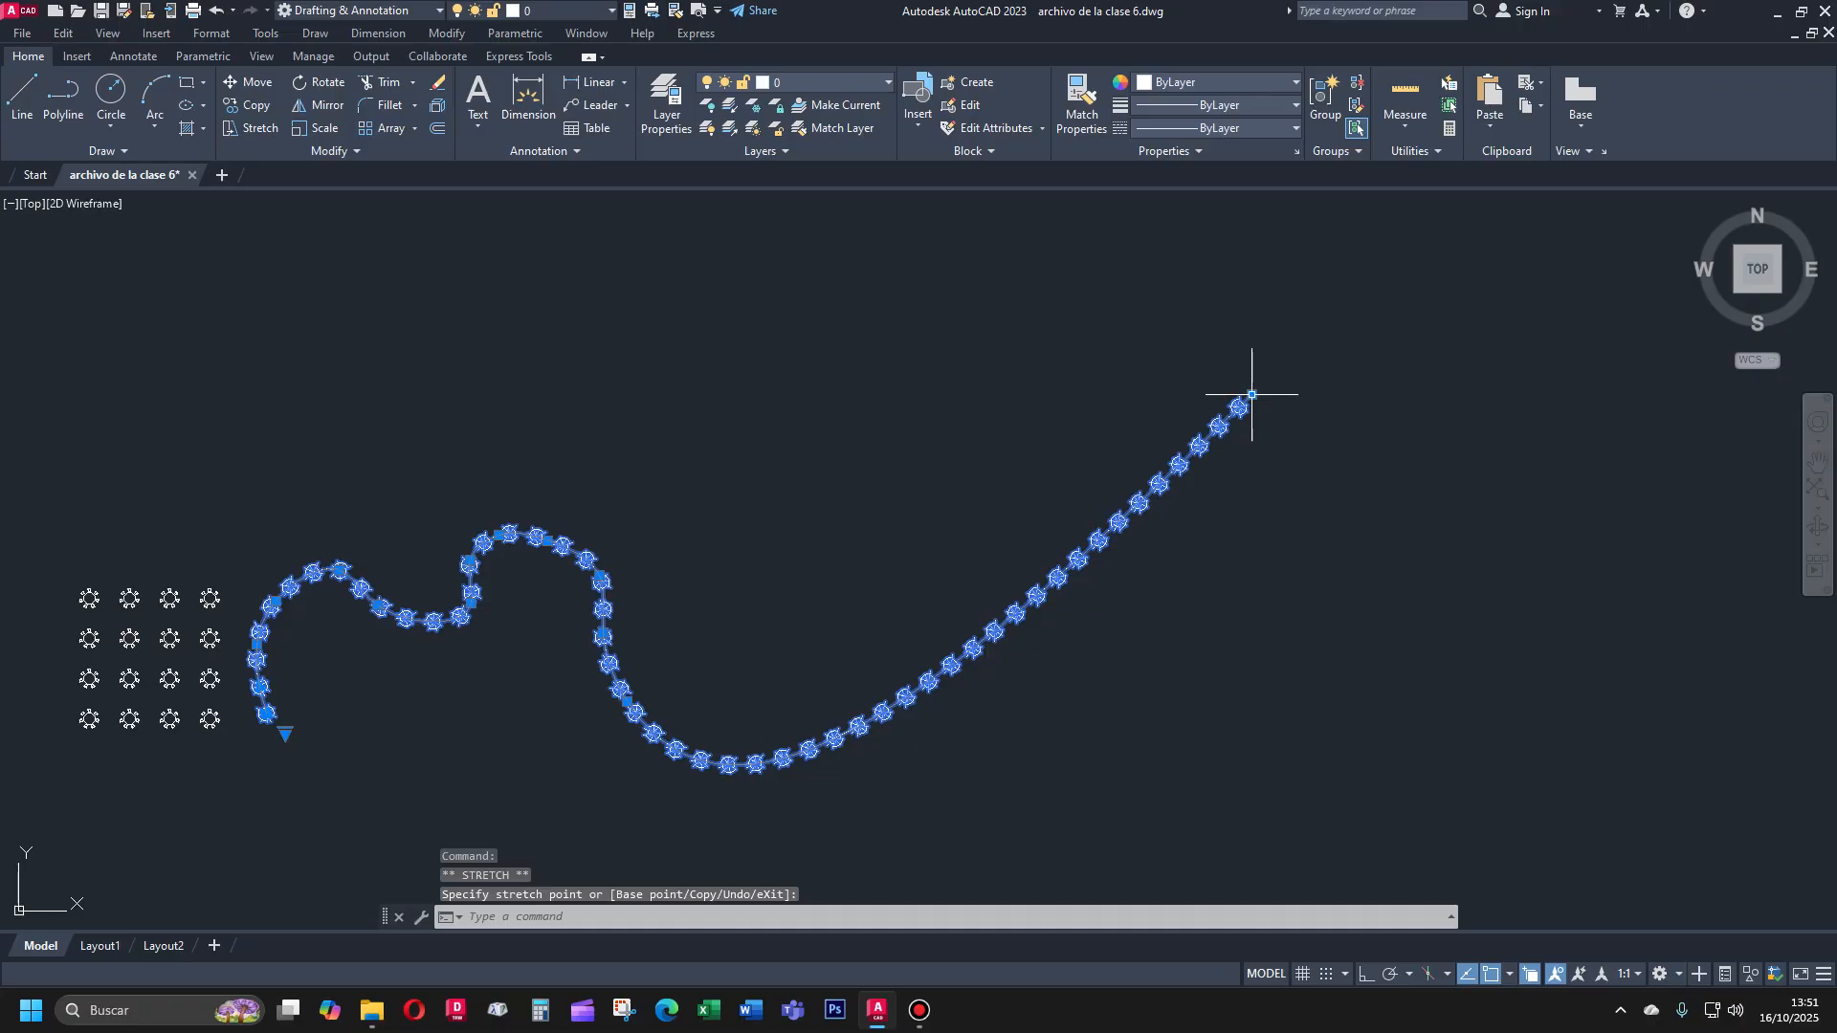
Reshape the path spline by stretching two fit points near its lower bend up and right, forming a sharp peak and a valley
left_click(626, 703)
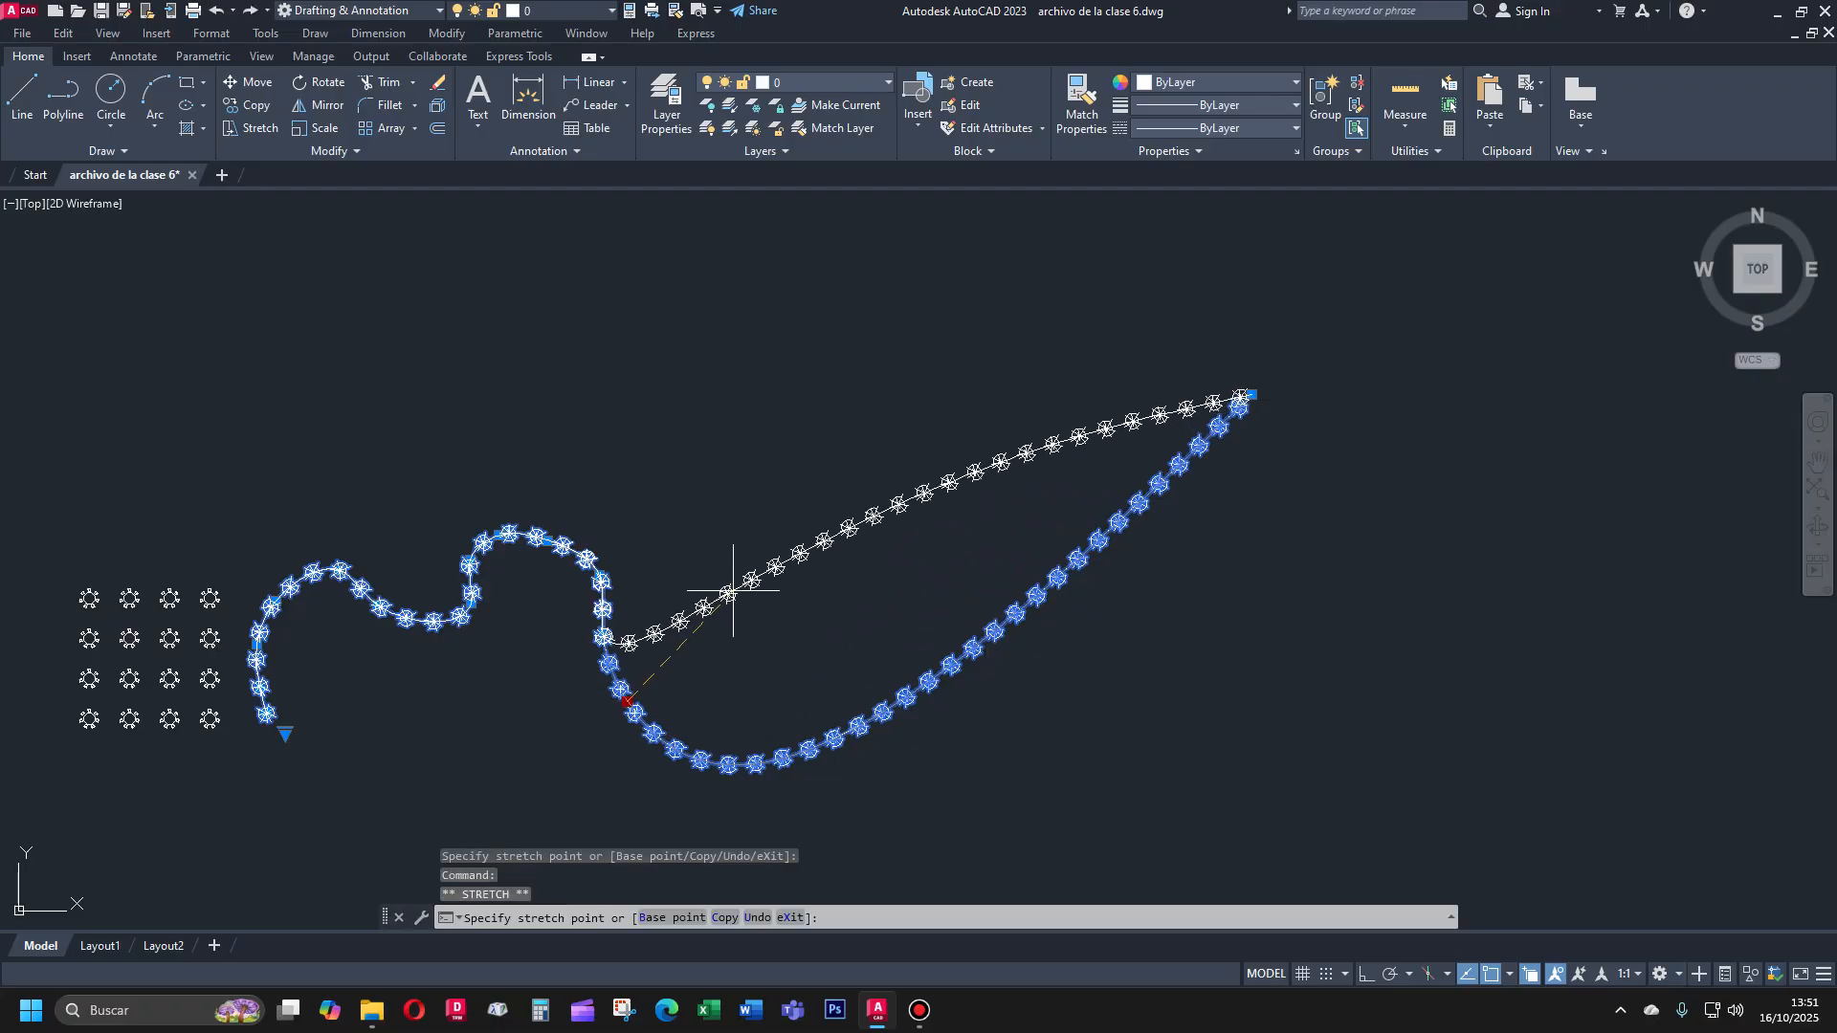
left_click(740, 581)
left_click(604, 634)
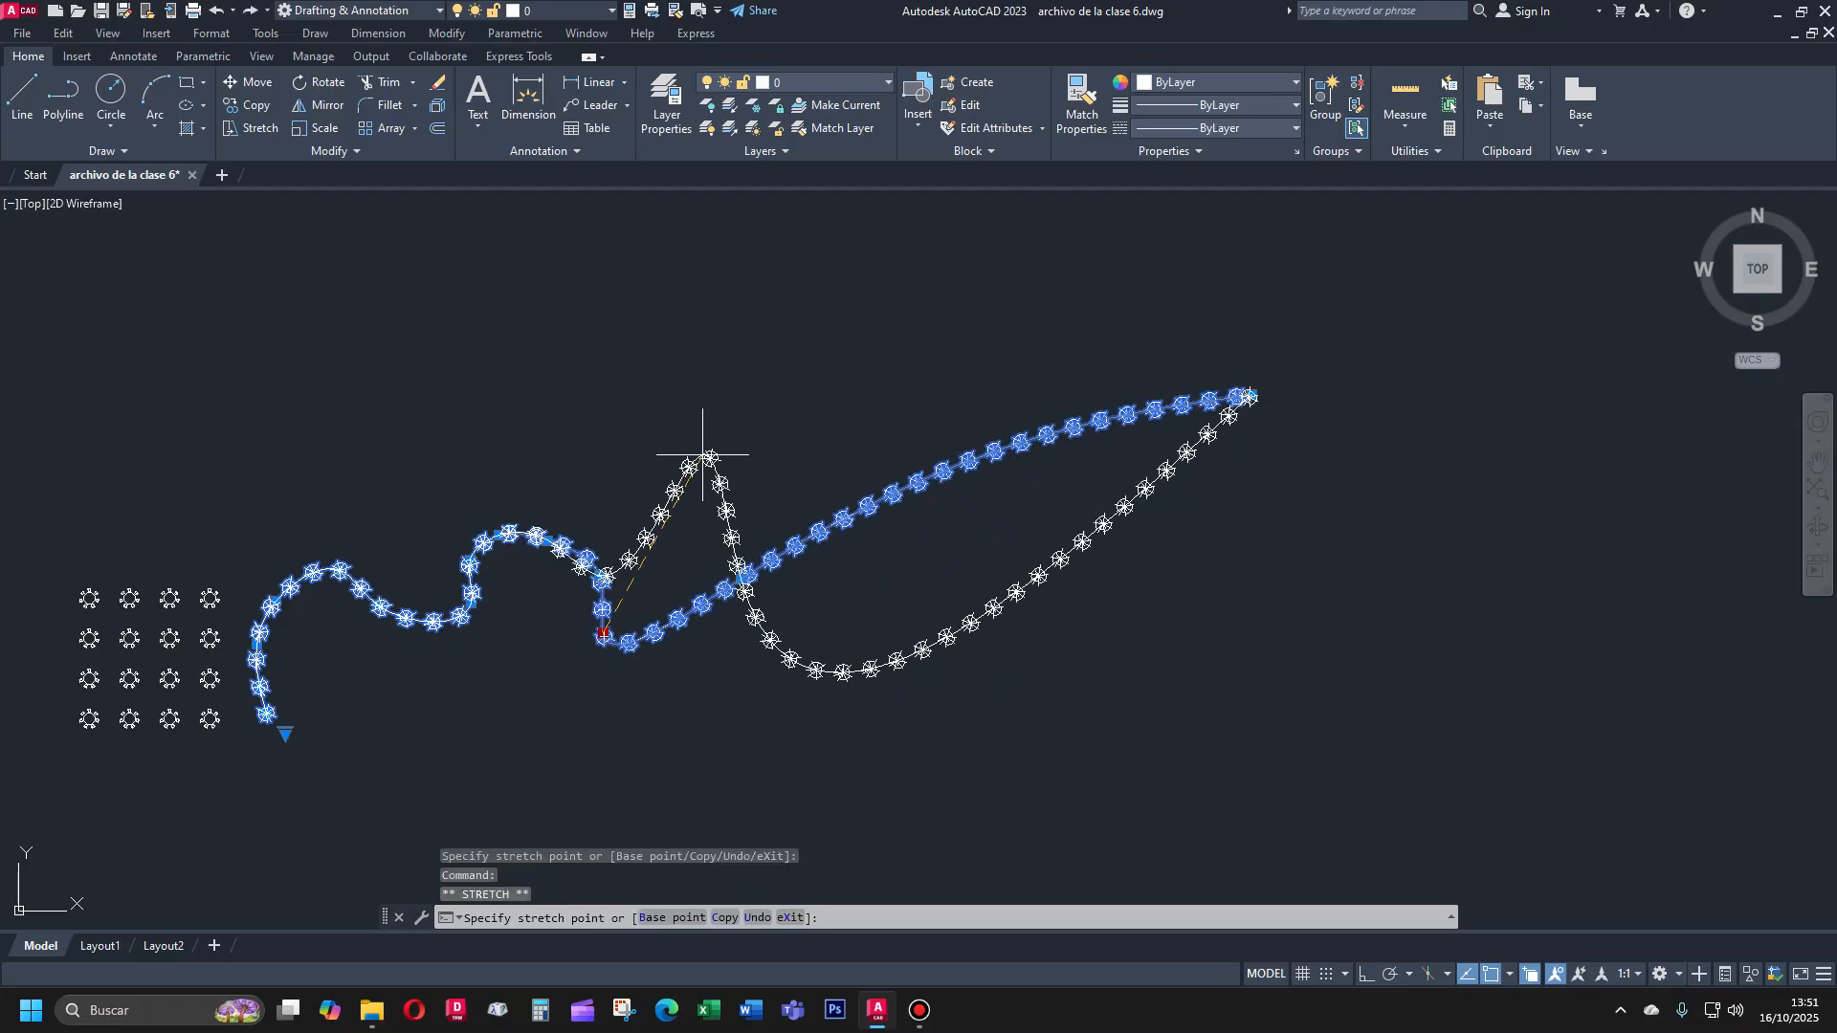
left_click(713, 424)
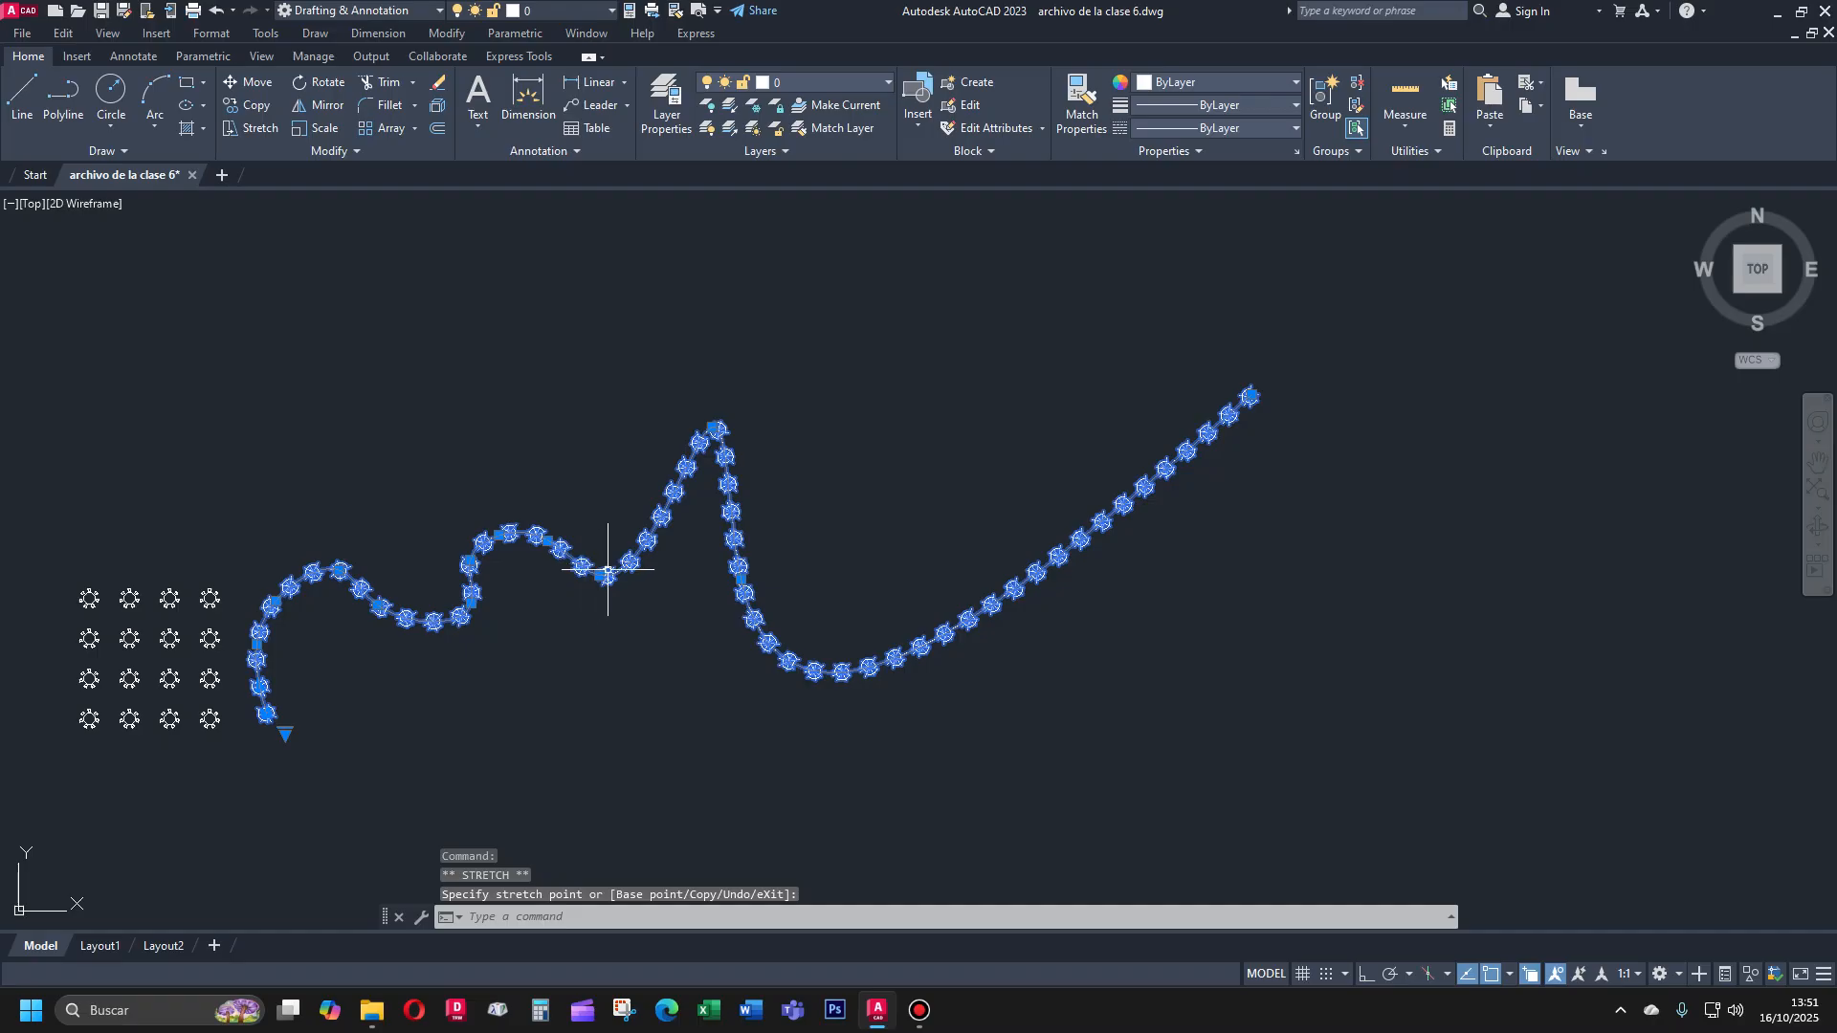
Stretch the path spline's fit point in the valley before the sharp peak up and left, and its end point farther right
left_click(605, 573)
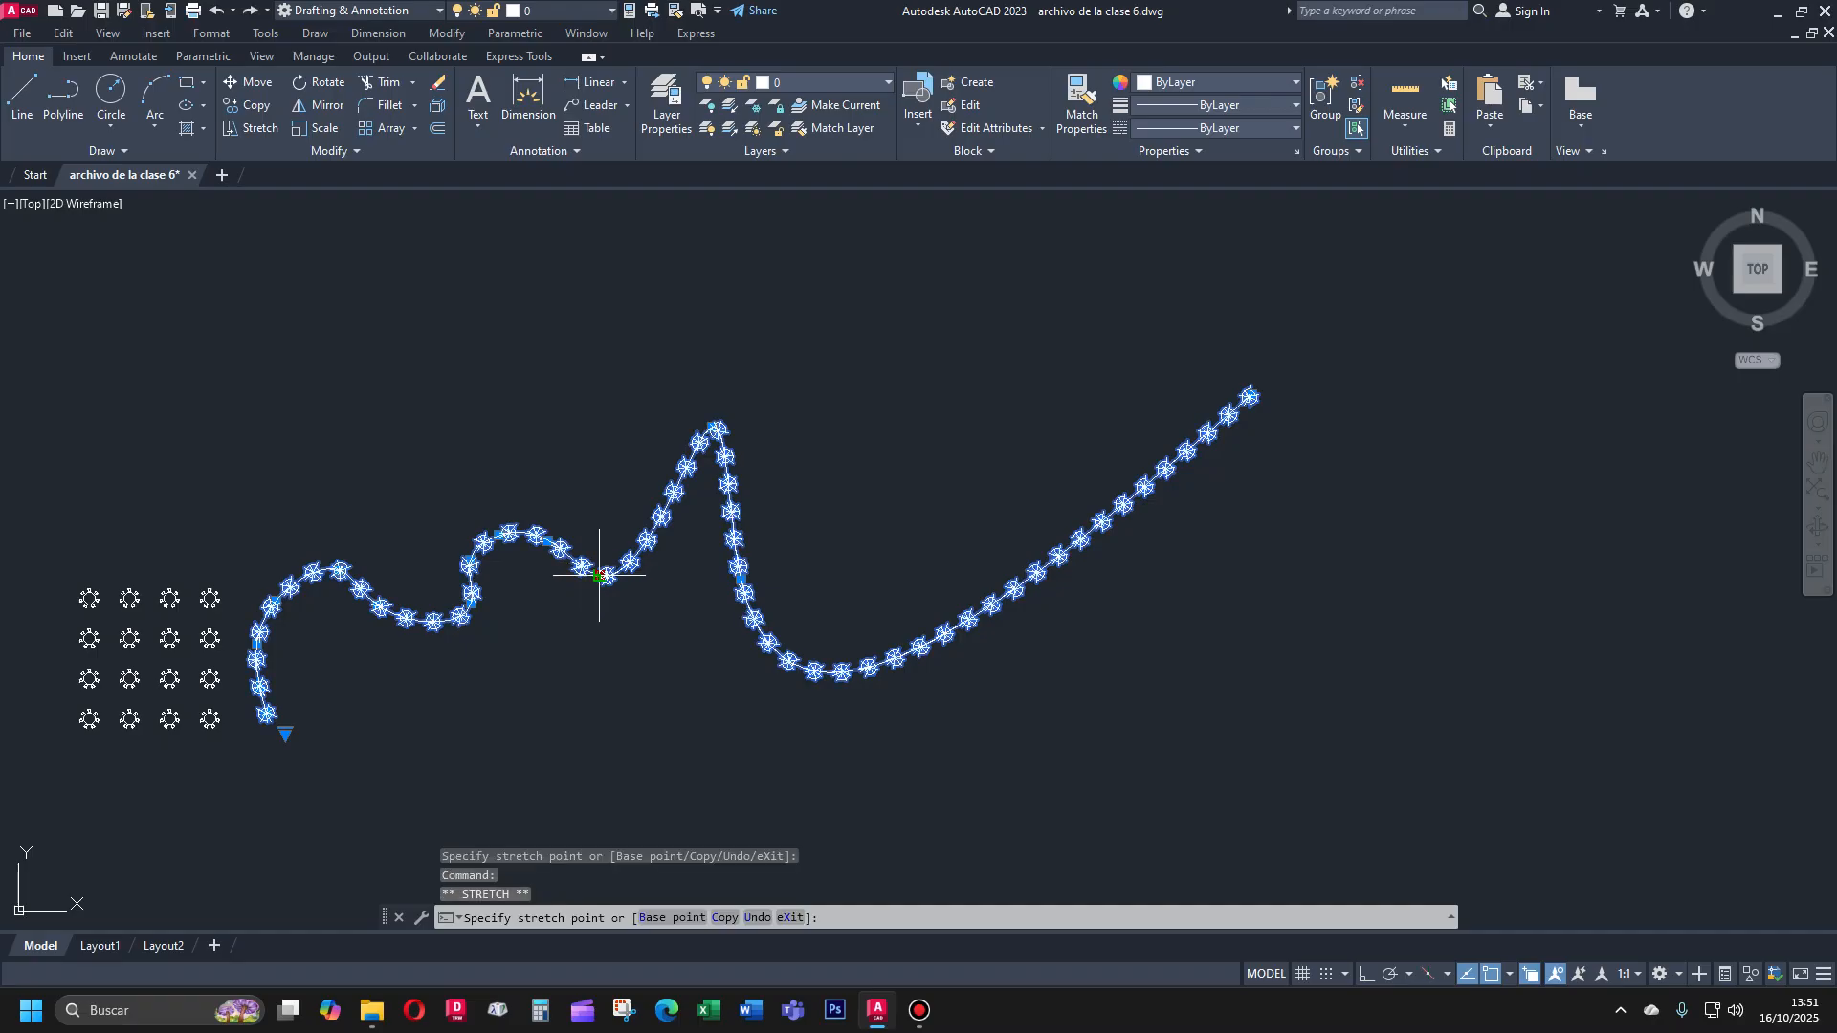
left_click(567, 449)
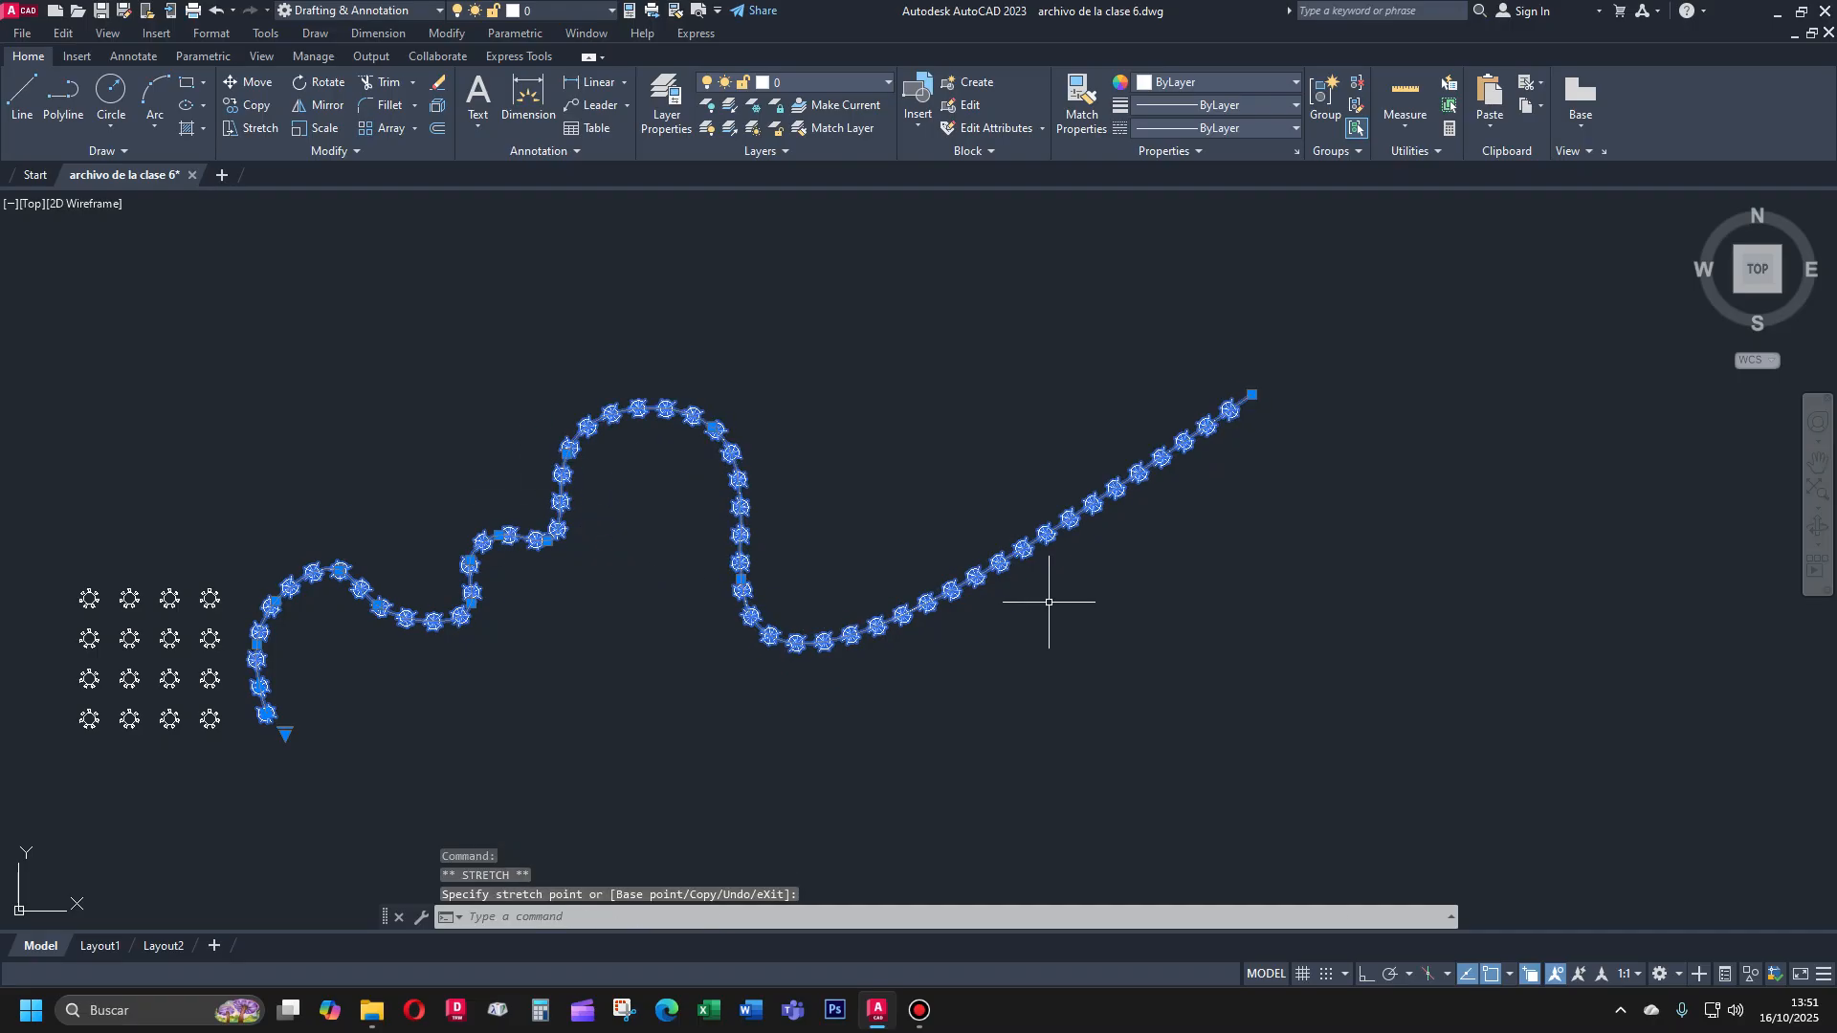
left_click(1252, 394)
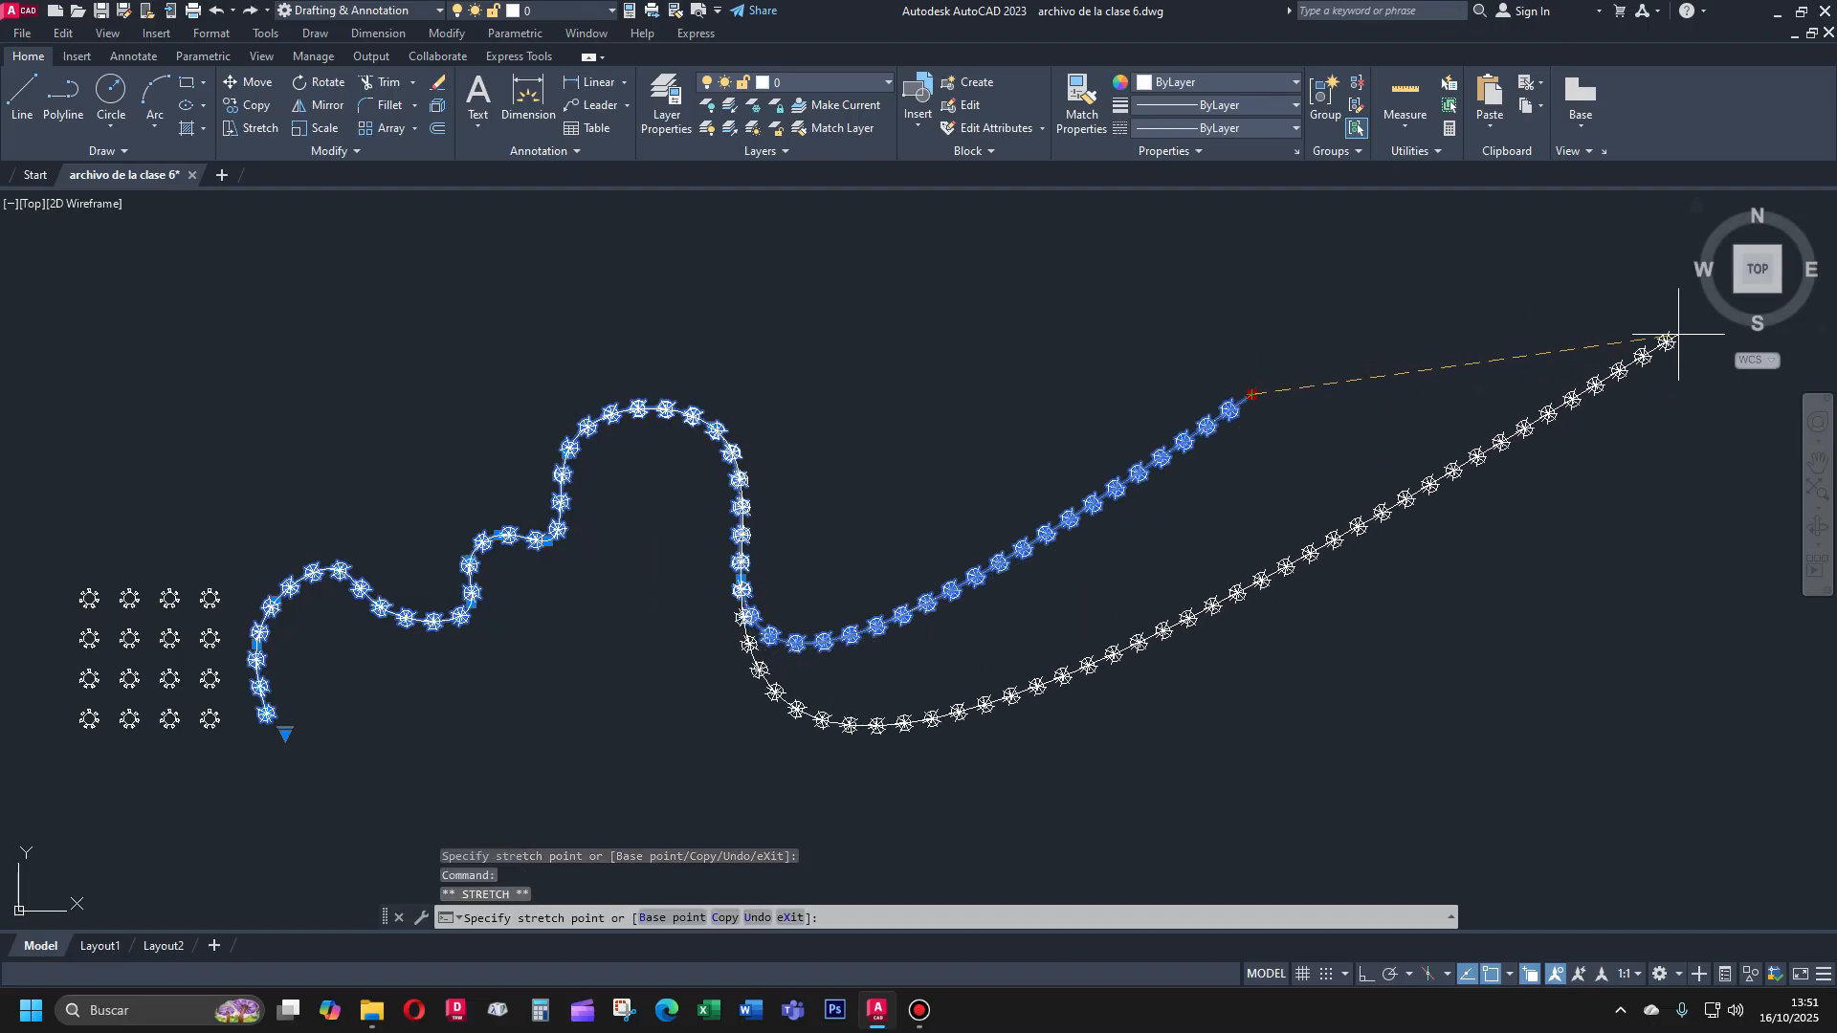
left_click(1678, 332)
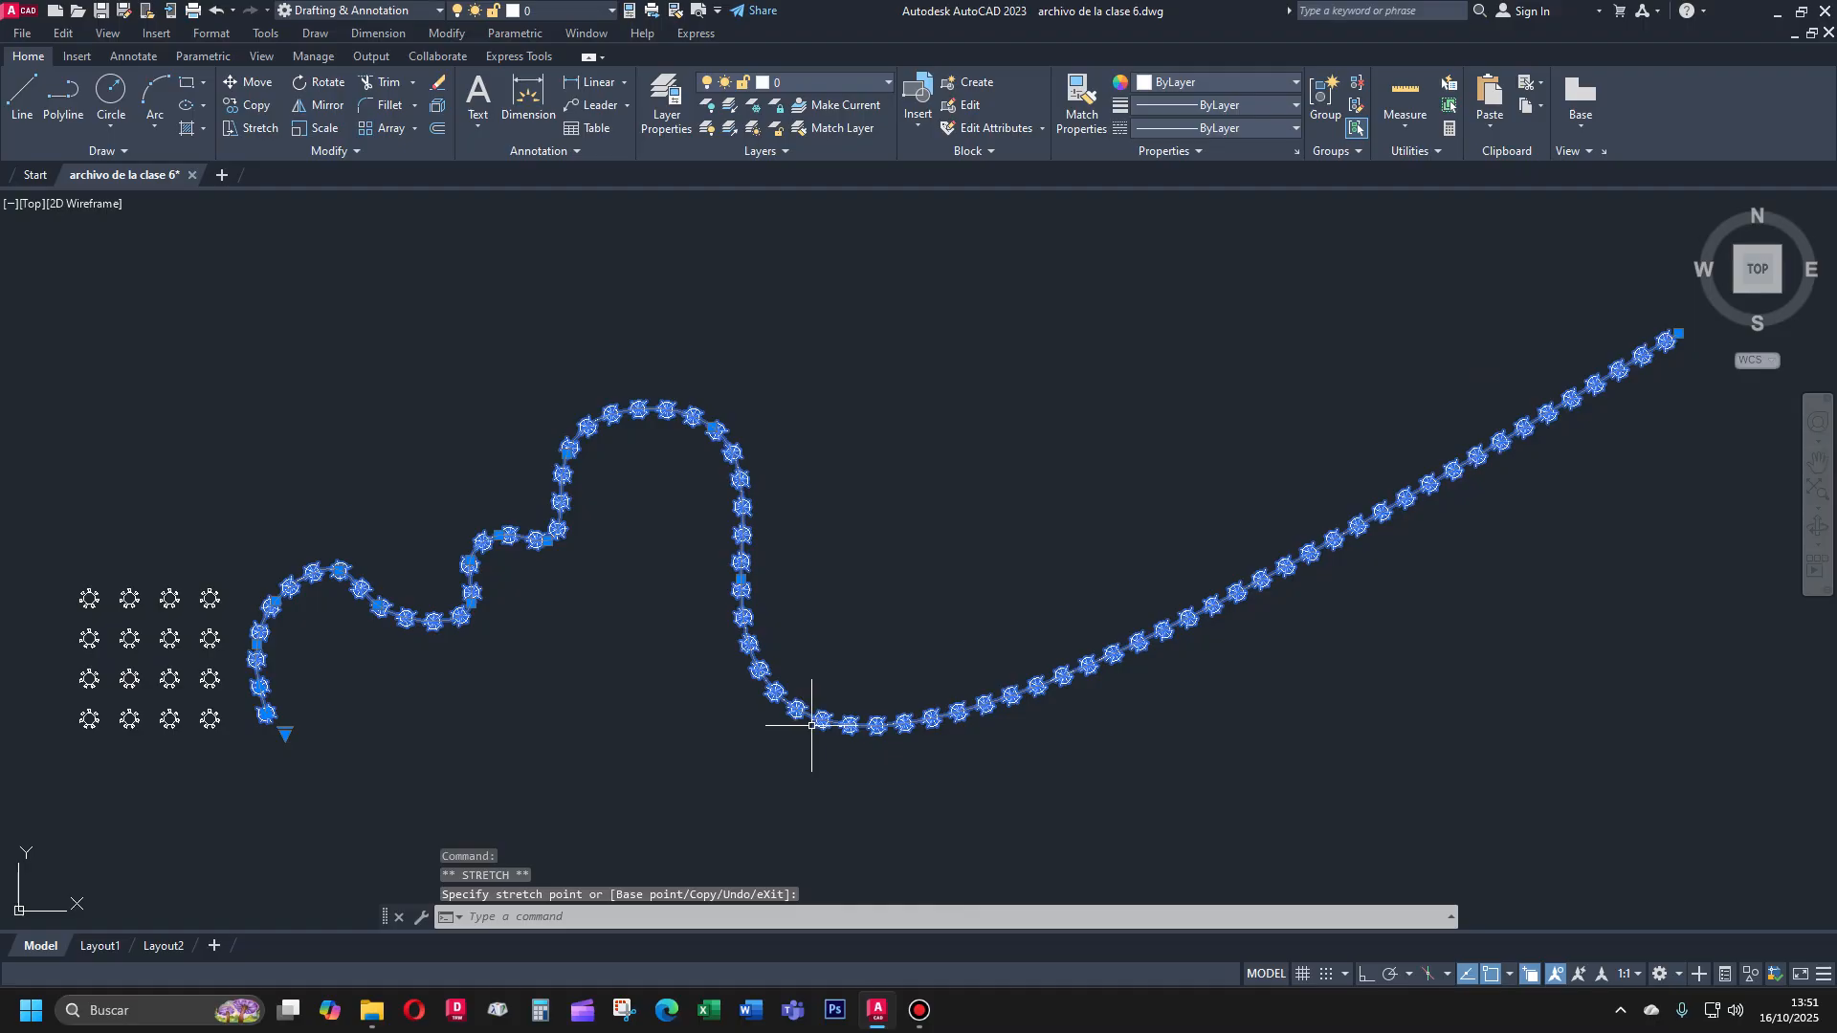
Switch the path spline to control vertices, then stretch the vertex below its second bend downward and the first hump's vertex upward
mouse_move(285, 733)
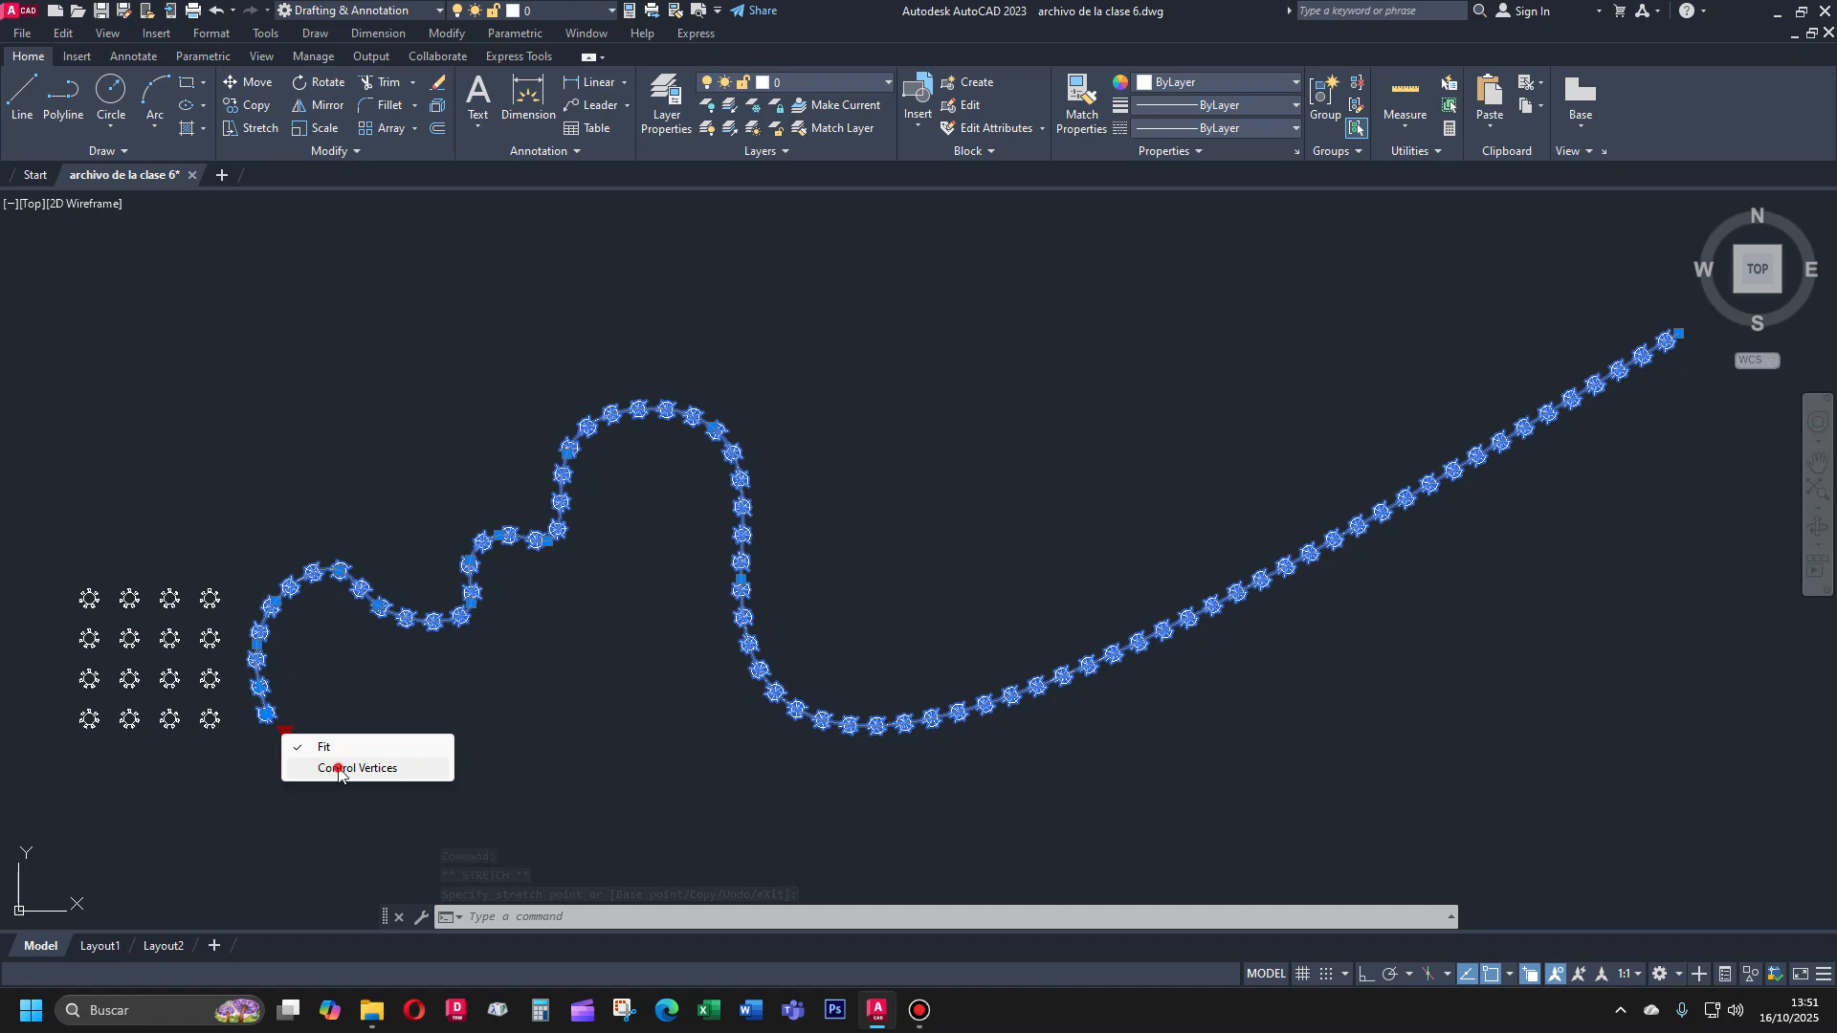
left_click(340, 768)
left_click(491, 629)
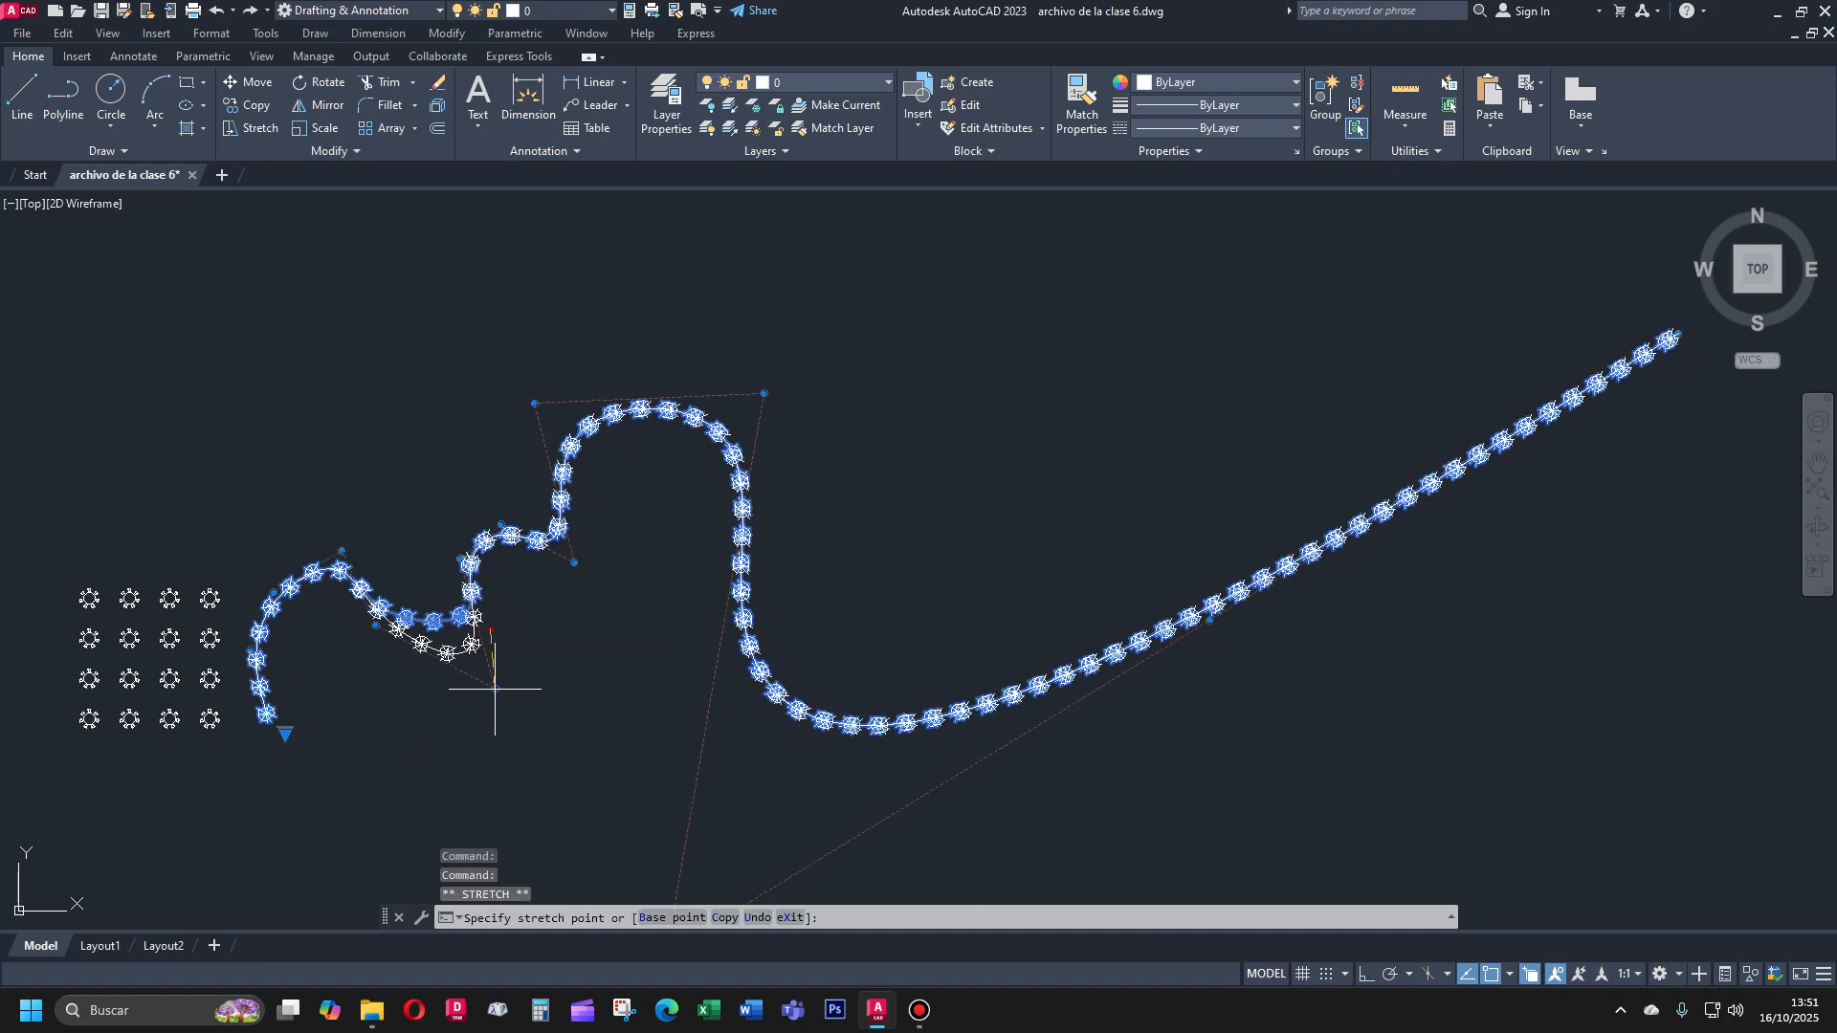
left_click(511, 704)
left_click(342, 550)
left_click(363, 493)
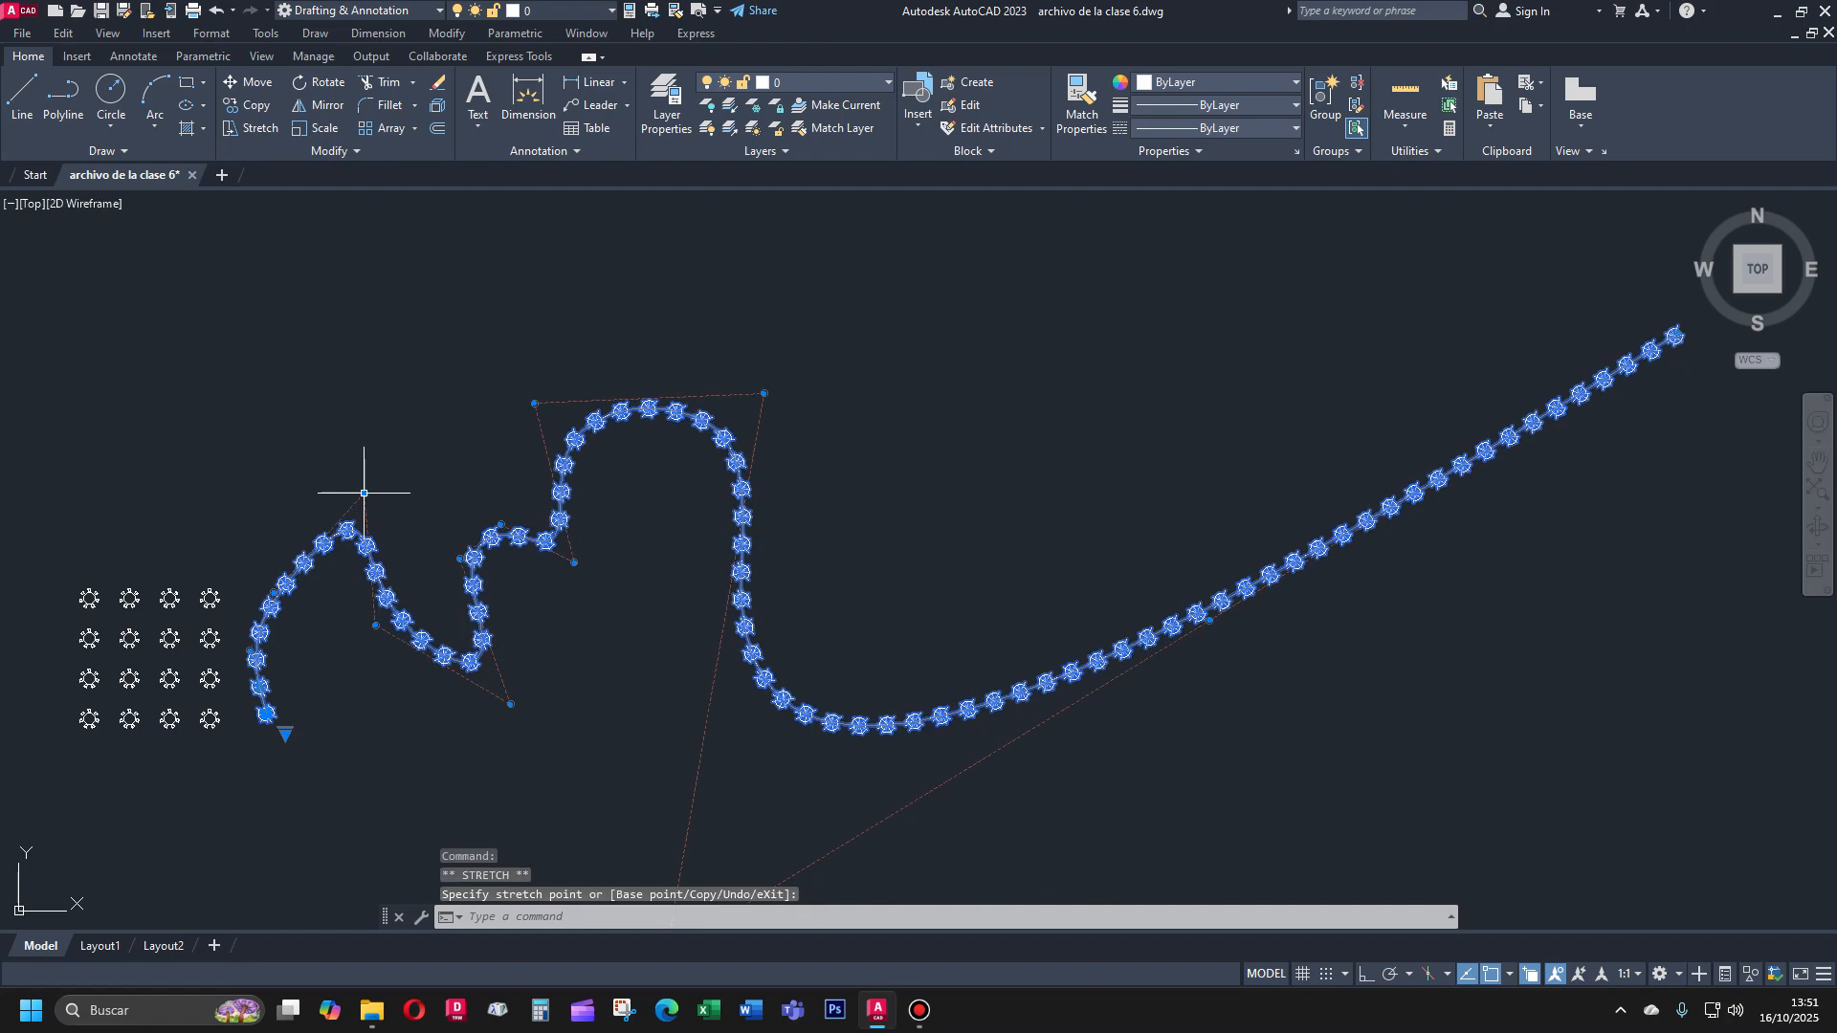
Raise the control vertex after the first hump and bring the low vertex beside it onto the same point, flattening the dip
left_click(375, 625)
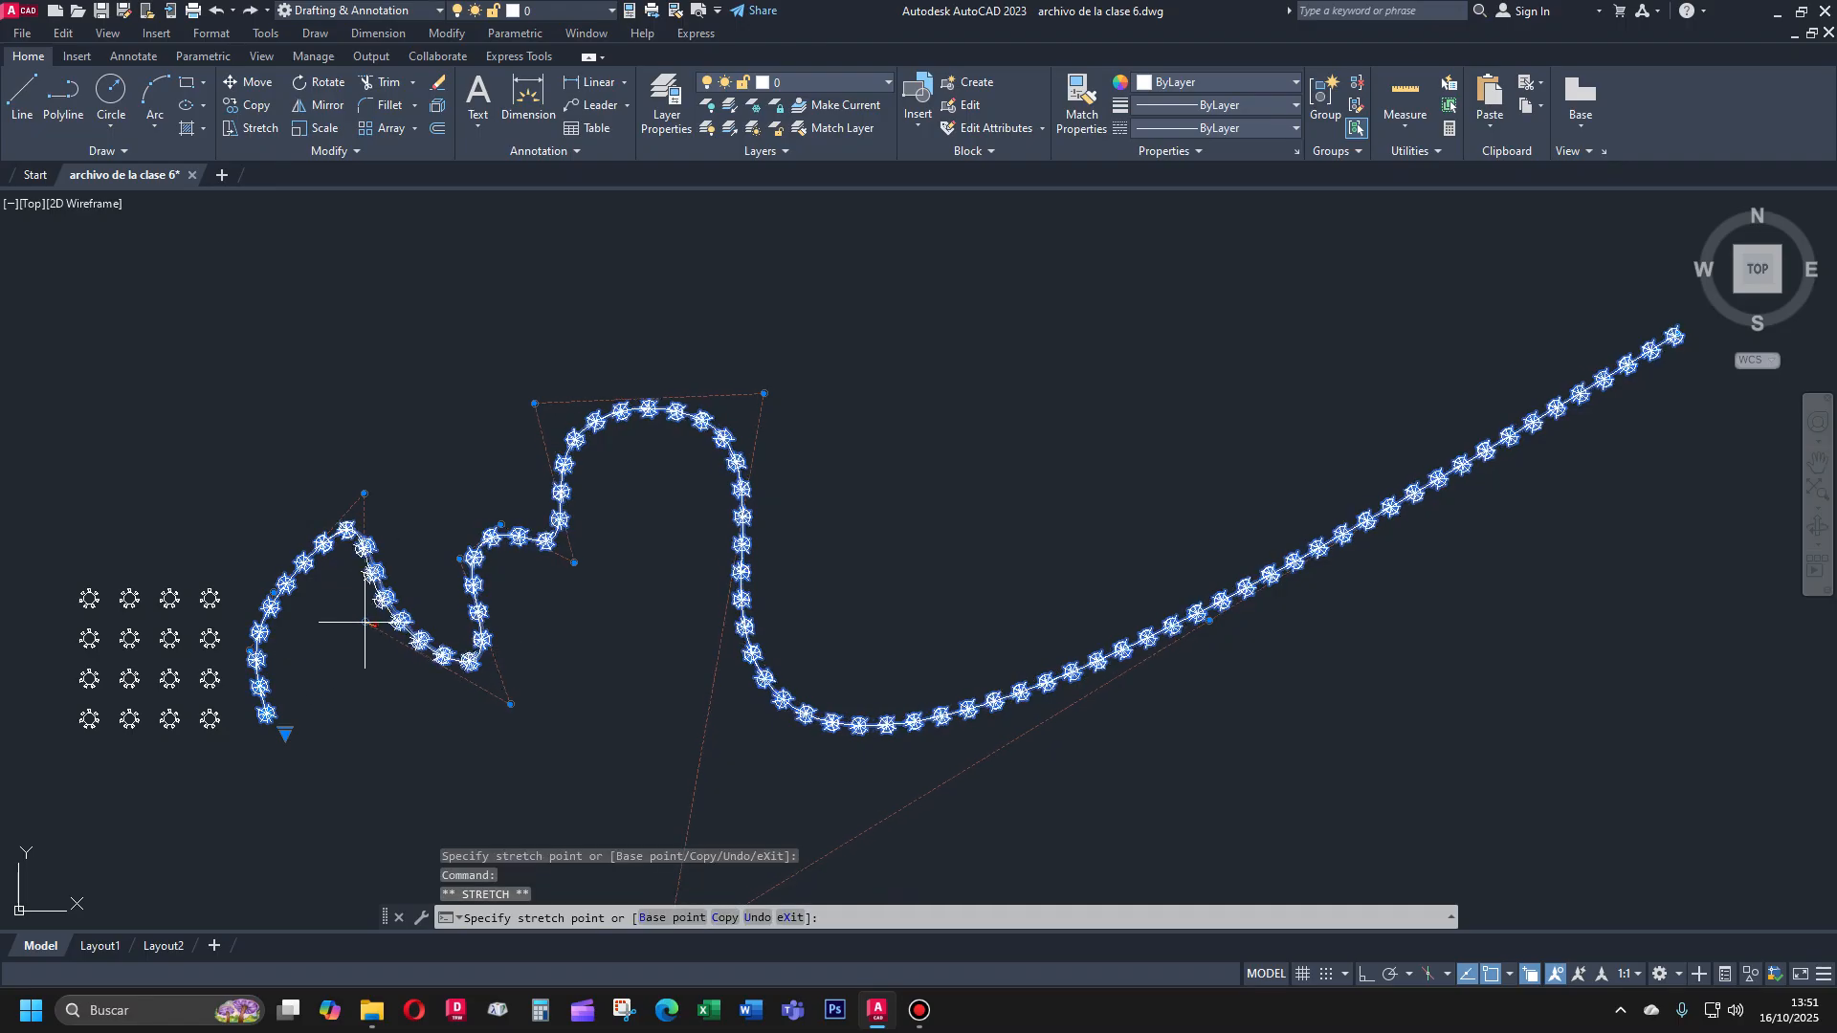
left_click(400, 571)
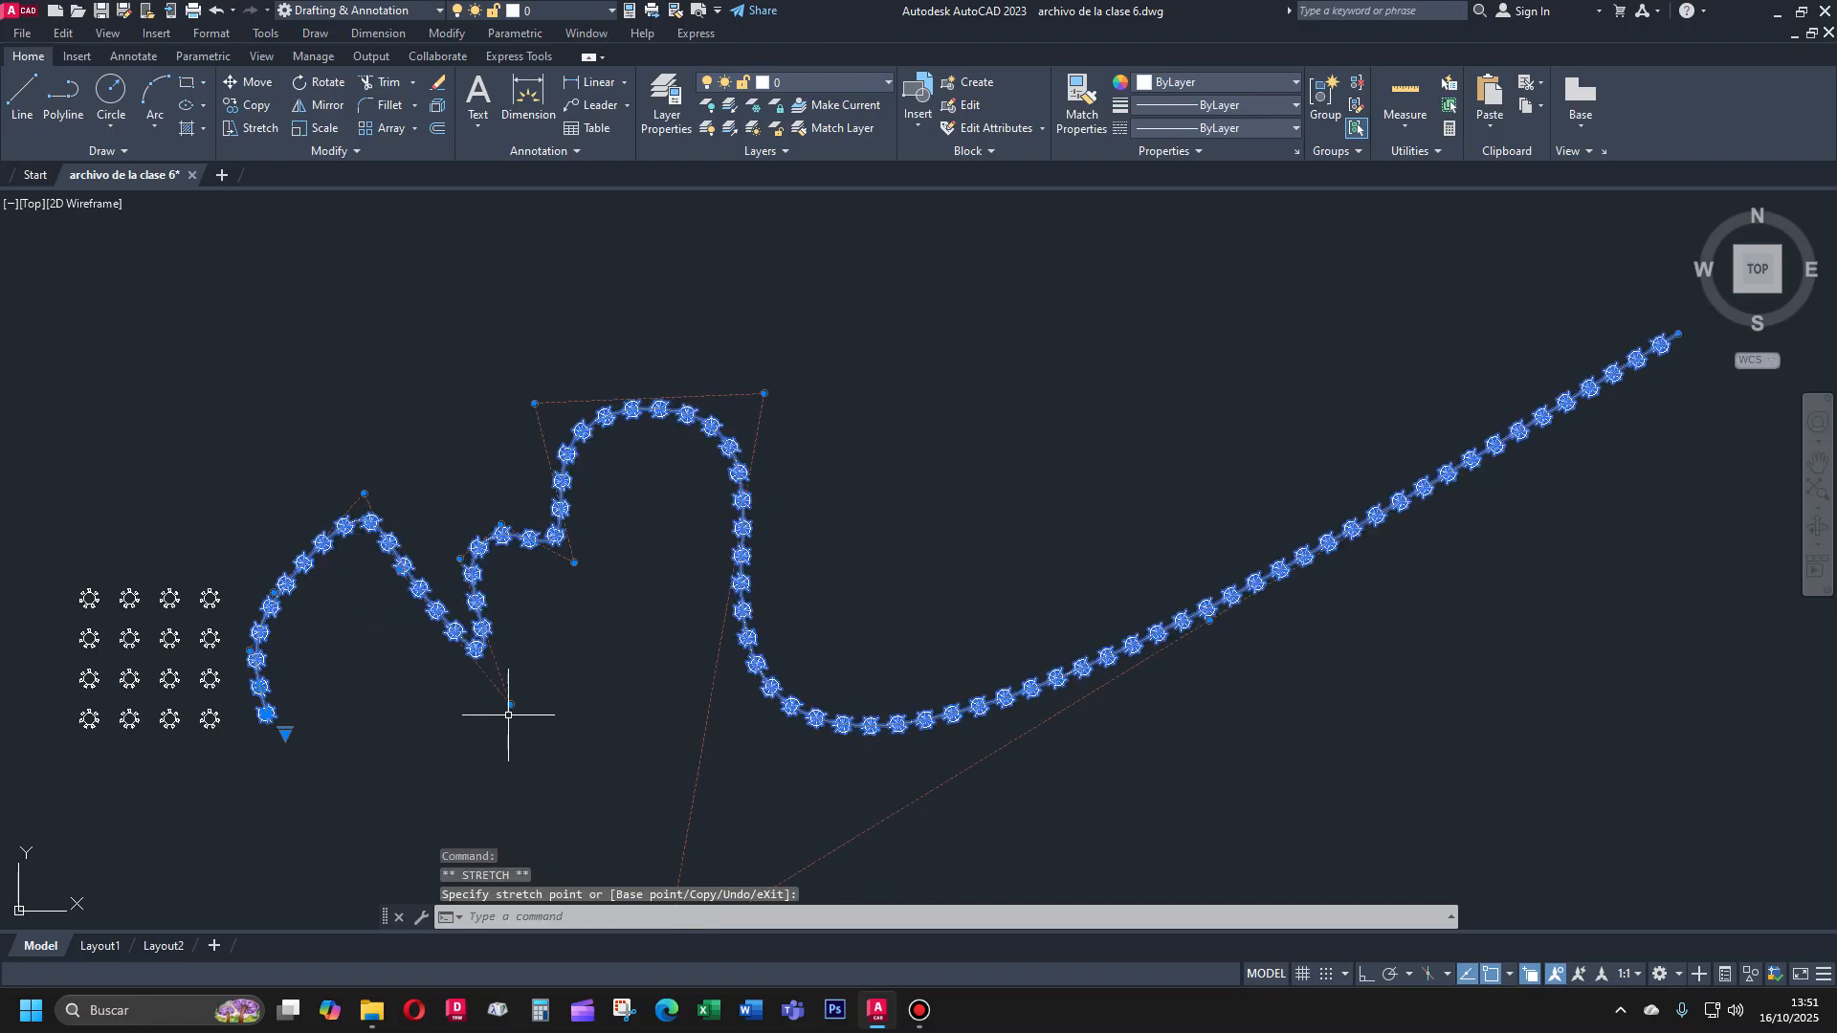
left_click(510, 706)
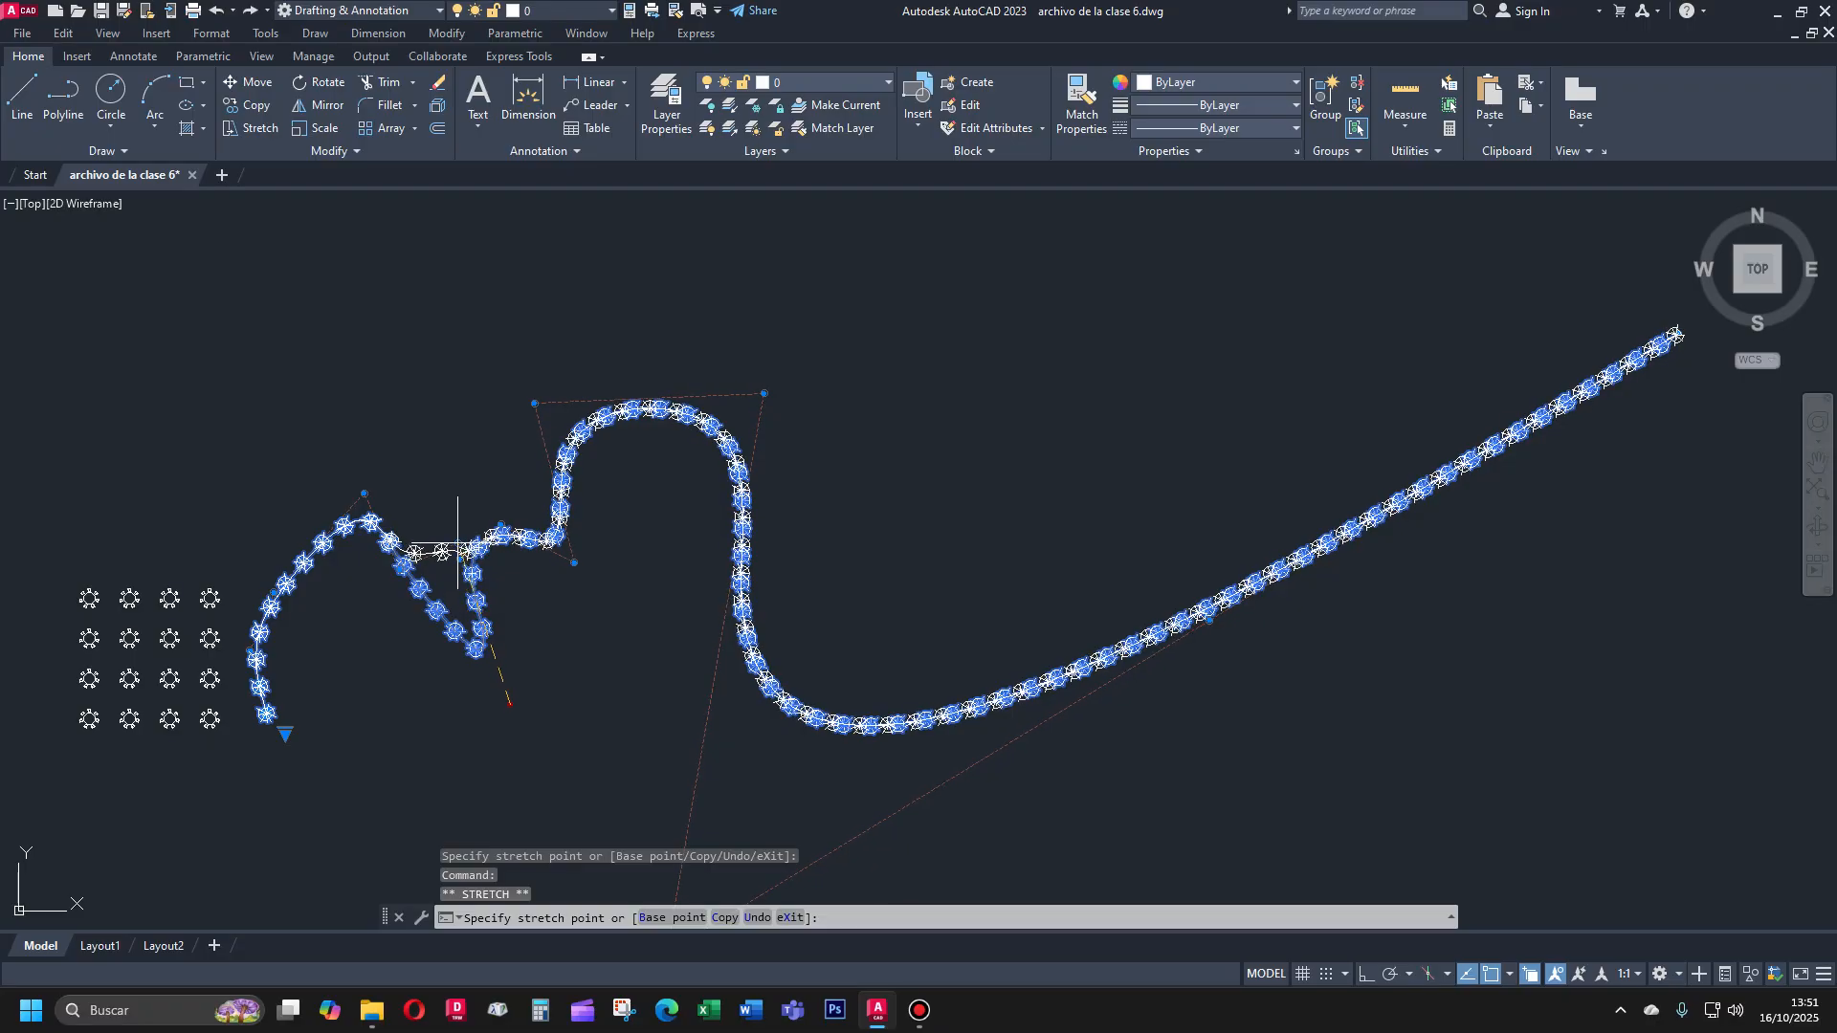
left_click(400, 570)
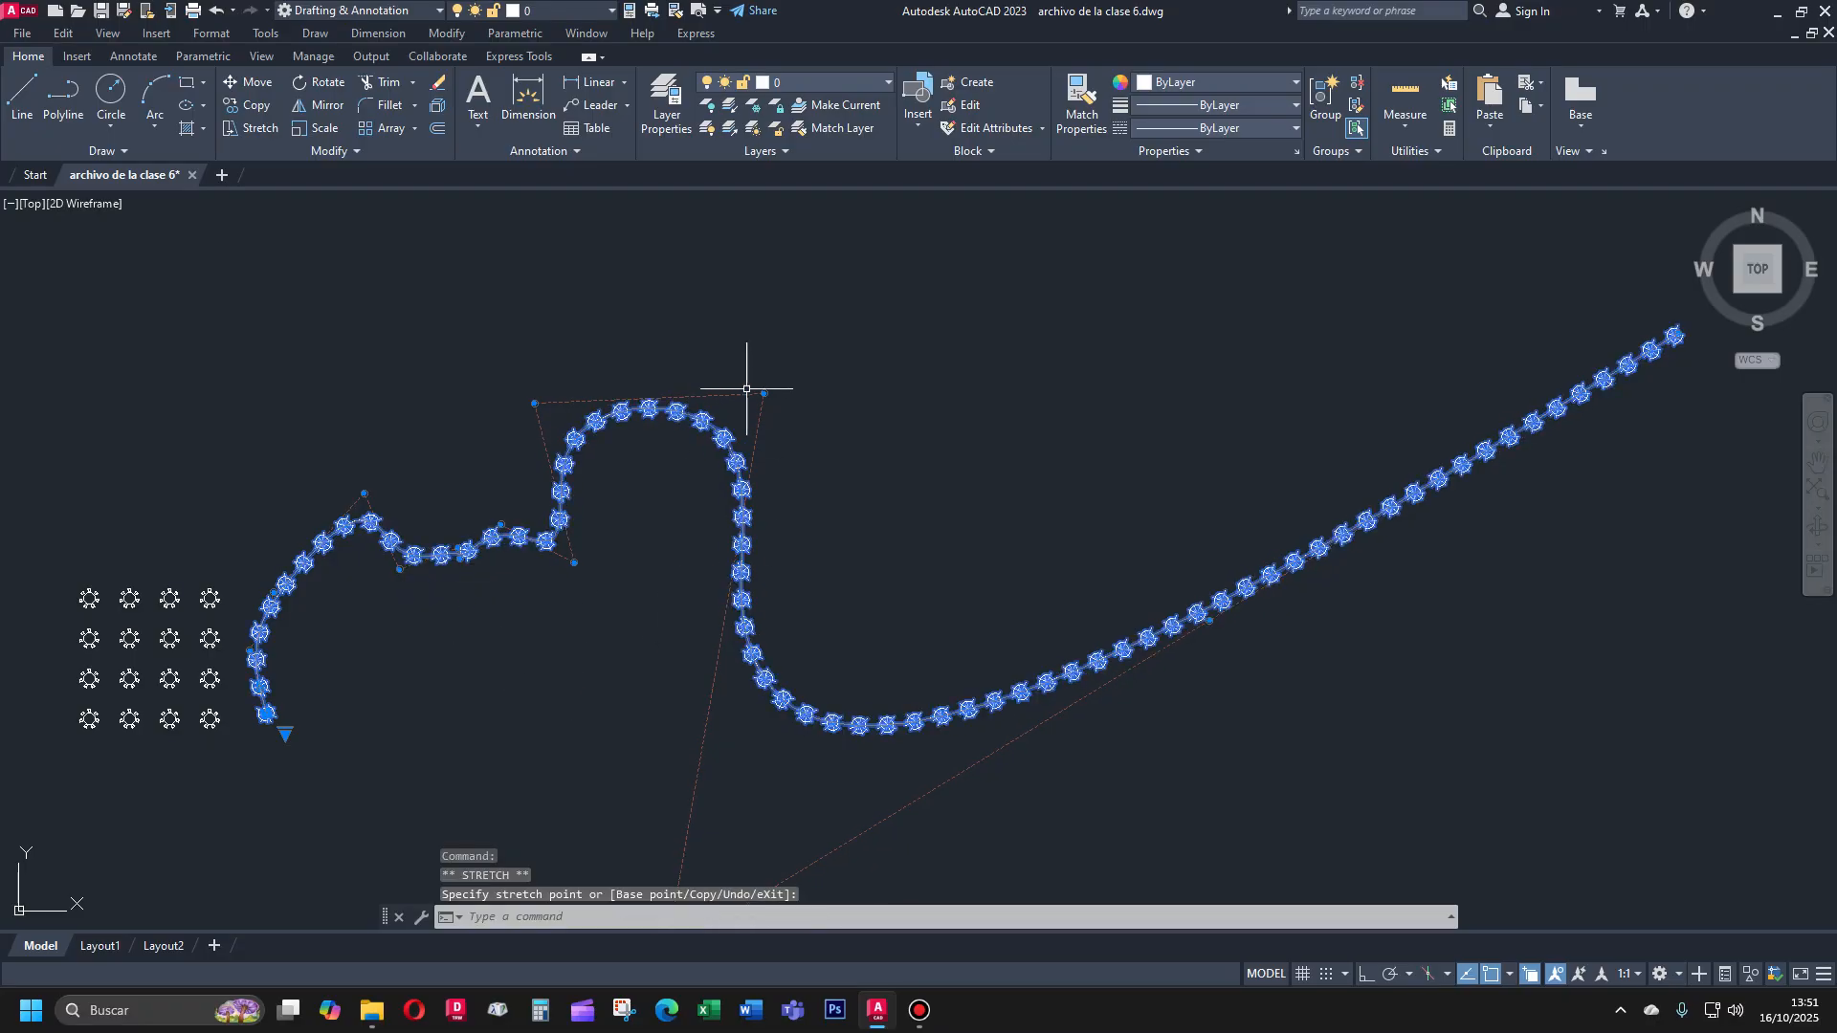
Stretch the lowest control vertex up and right, shorten the spline by pulling its end back to the neighbouring vertex, and deselect the array
scroll(937, 366, "down", 2)
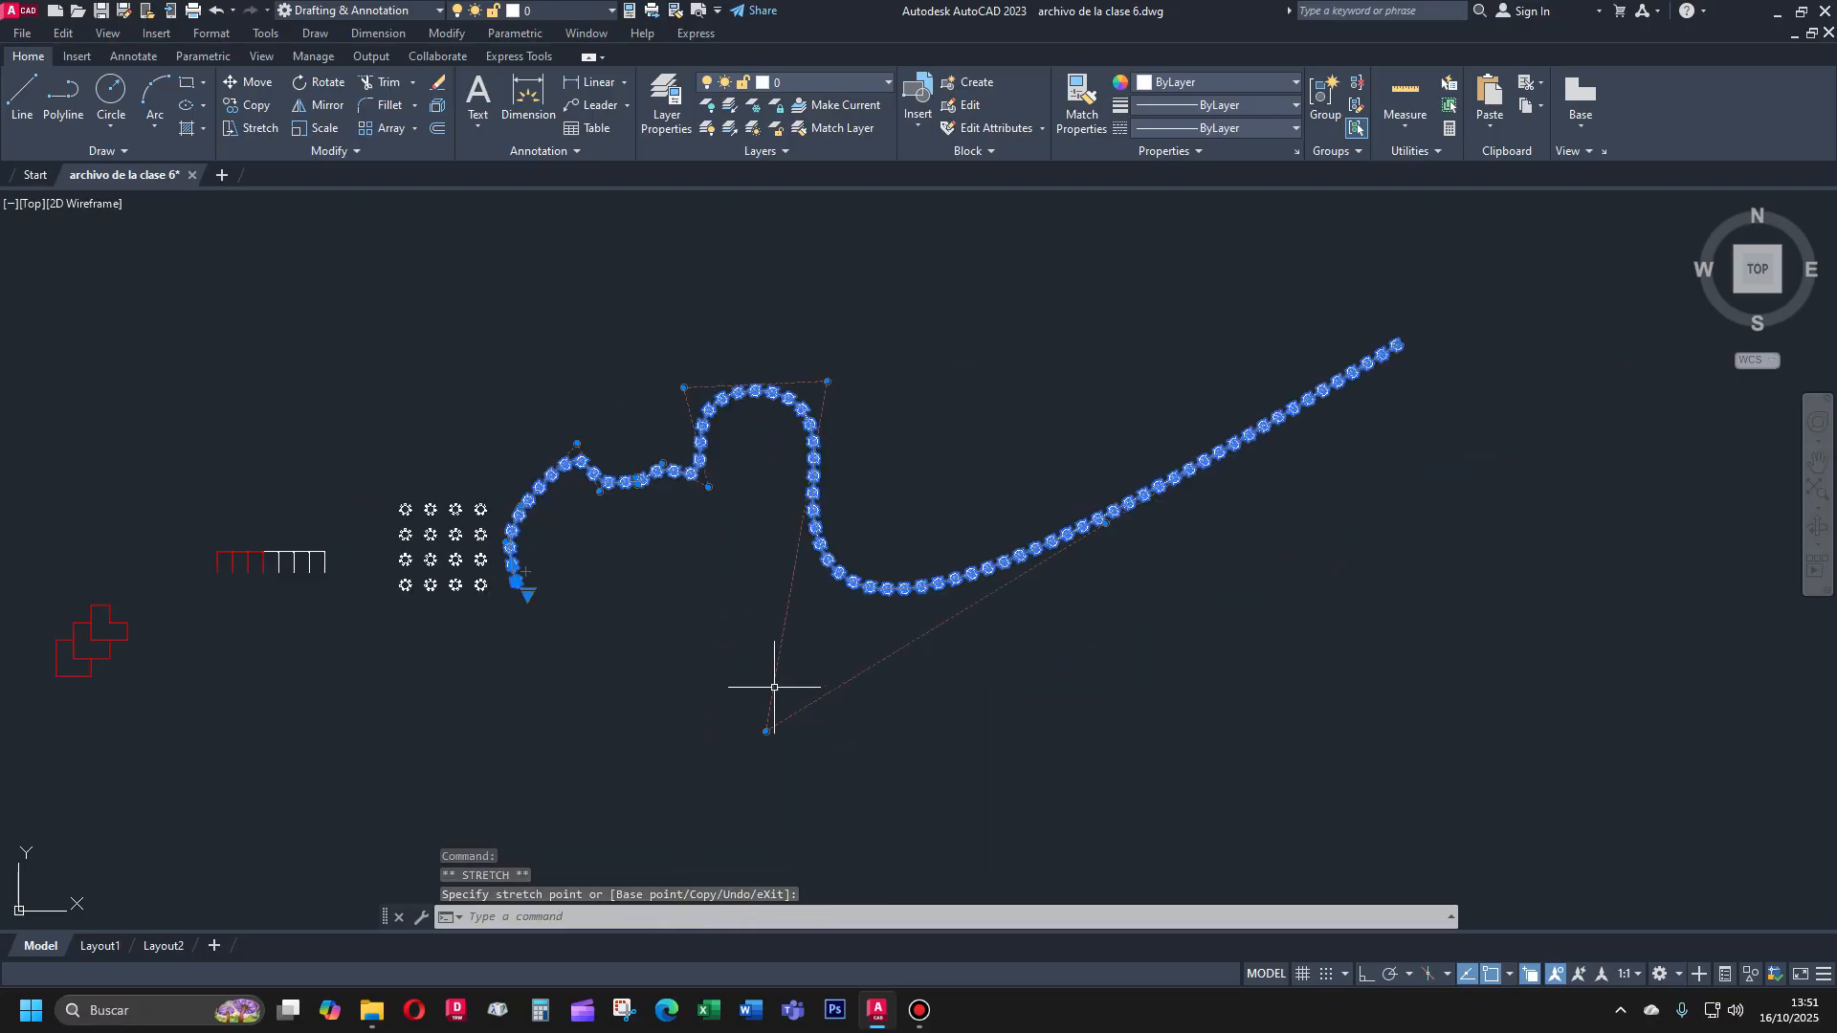
left_click(764, 736)
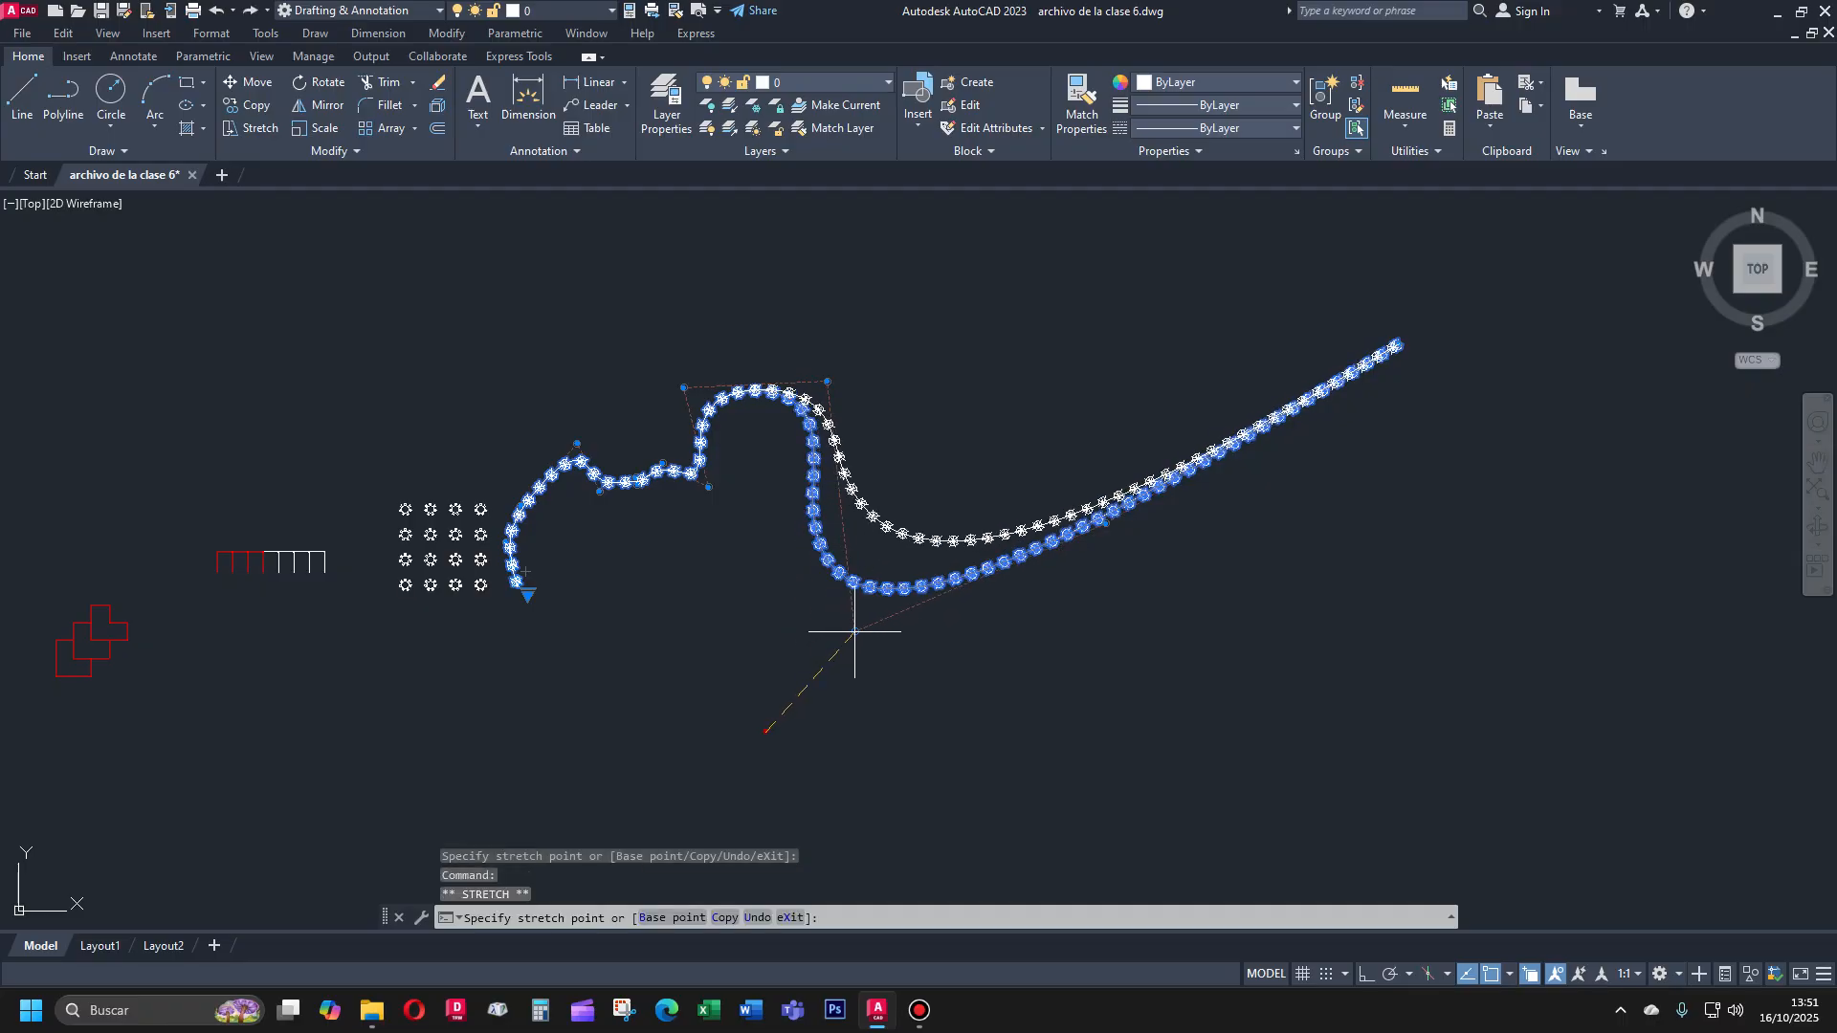
left_click(896, 617)
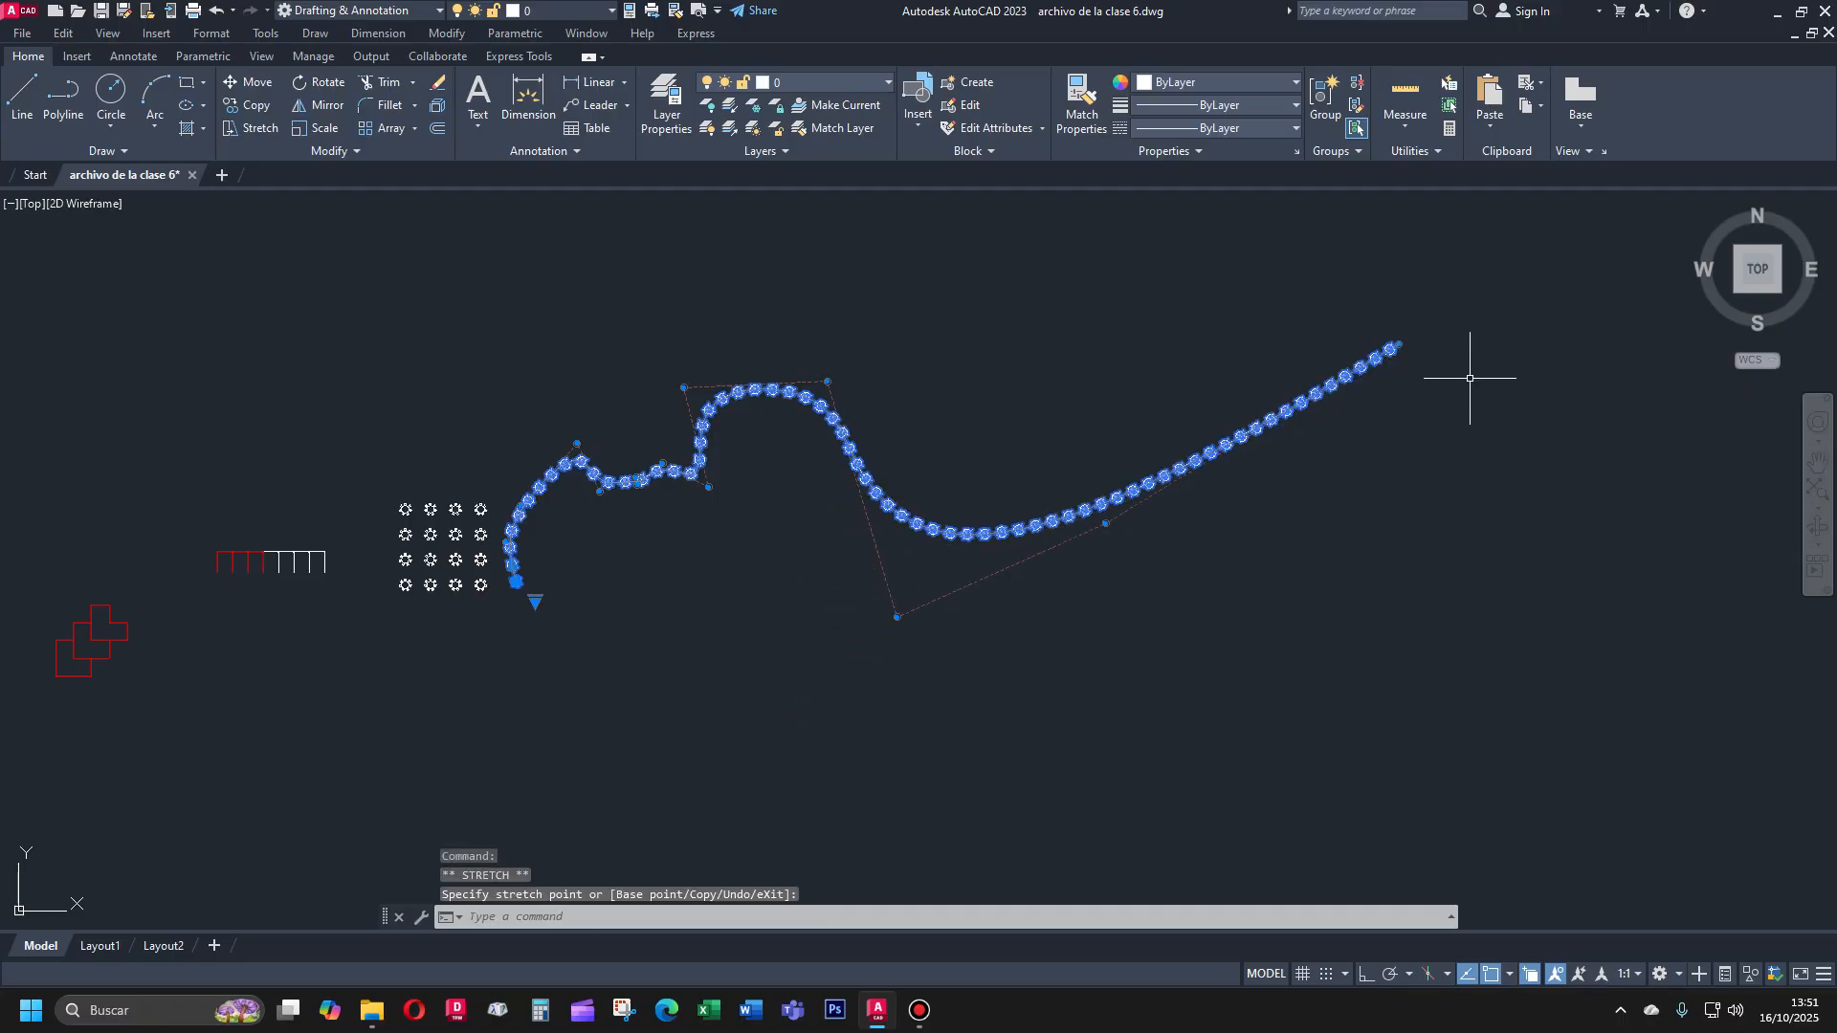
left_click(1406, 346)
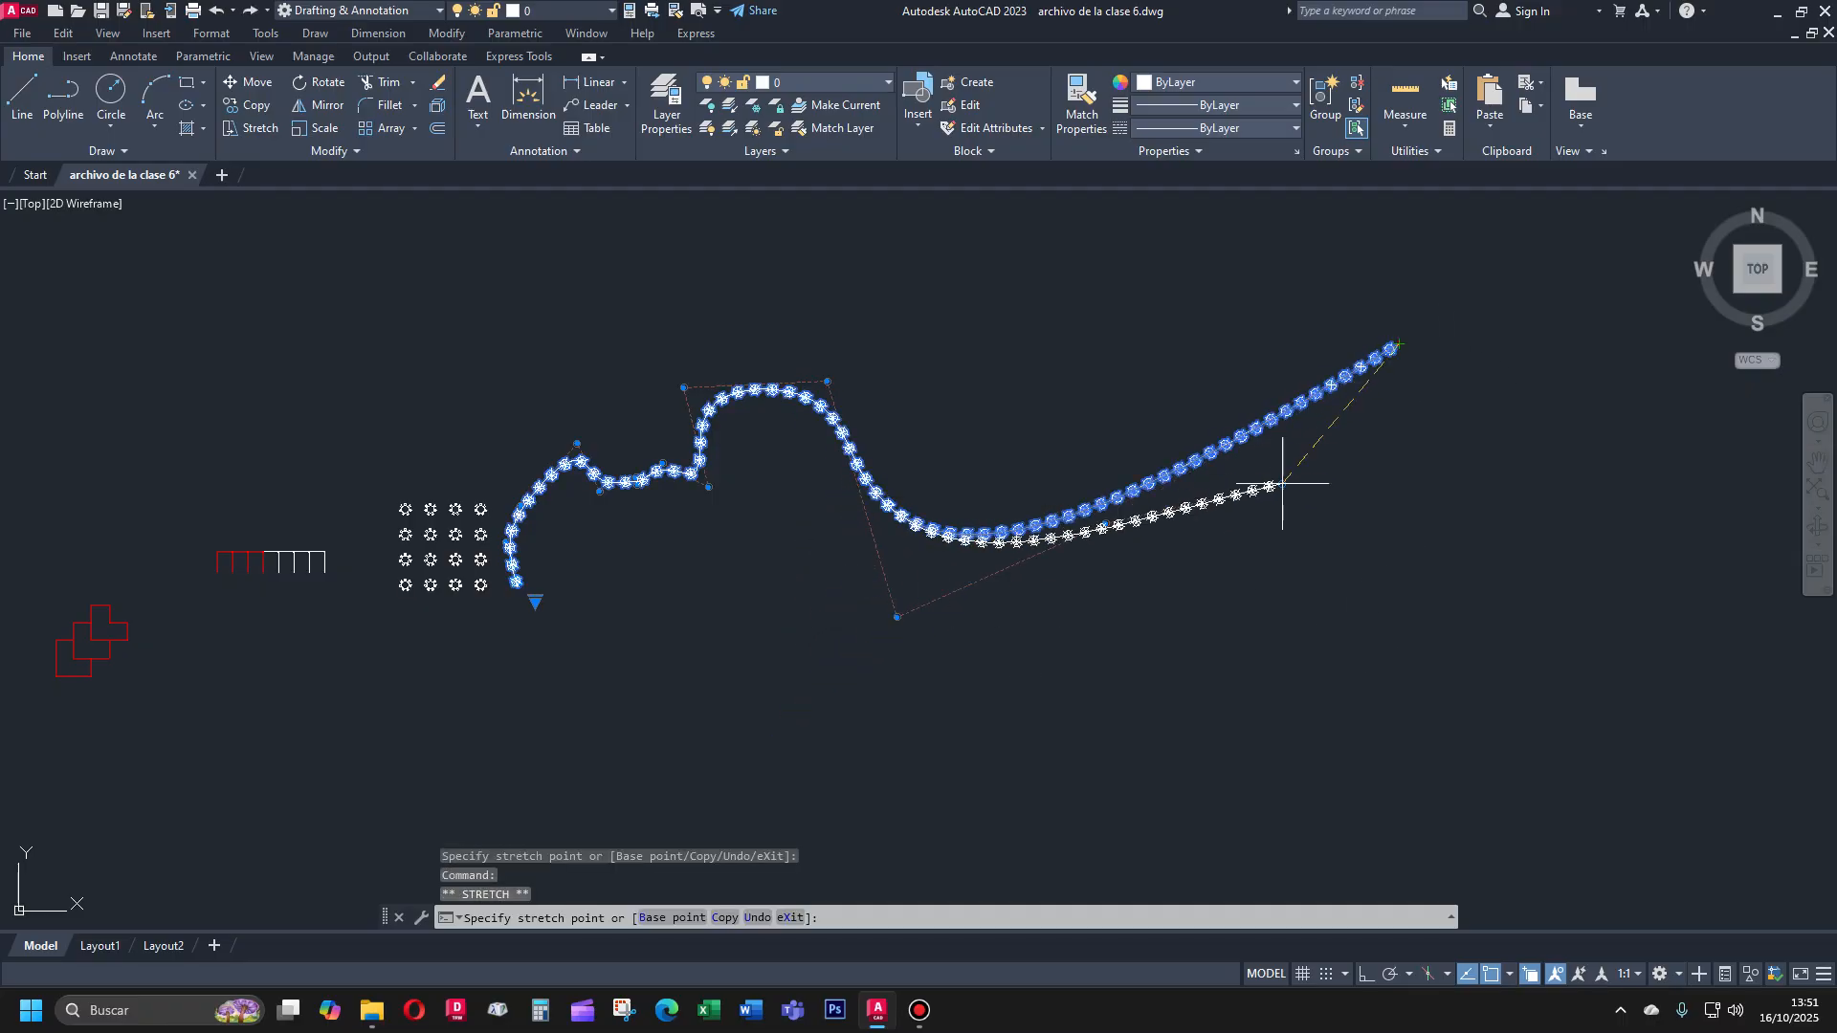
left_click(1101, 524)
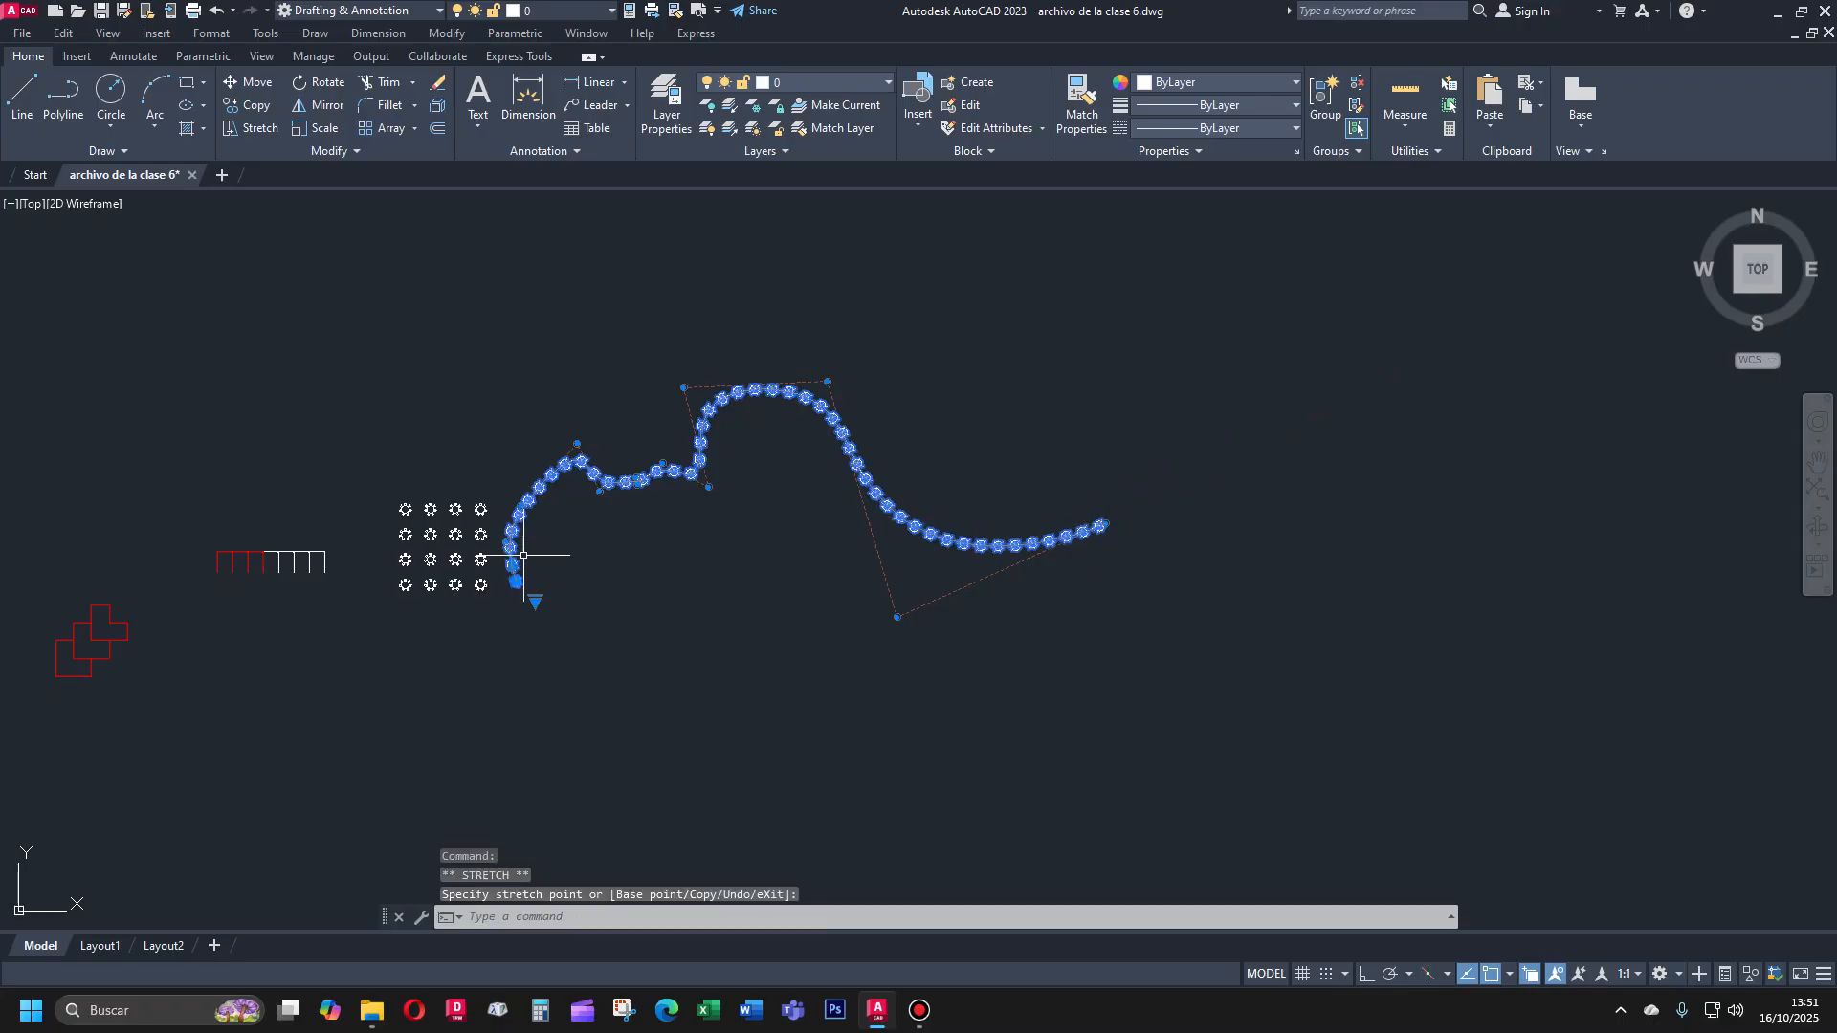
key("Escape")
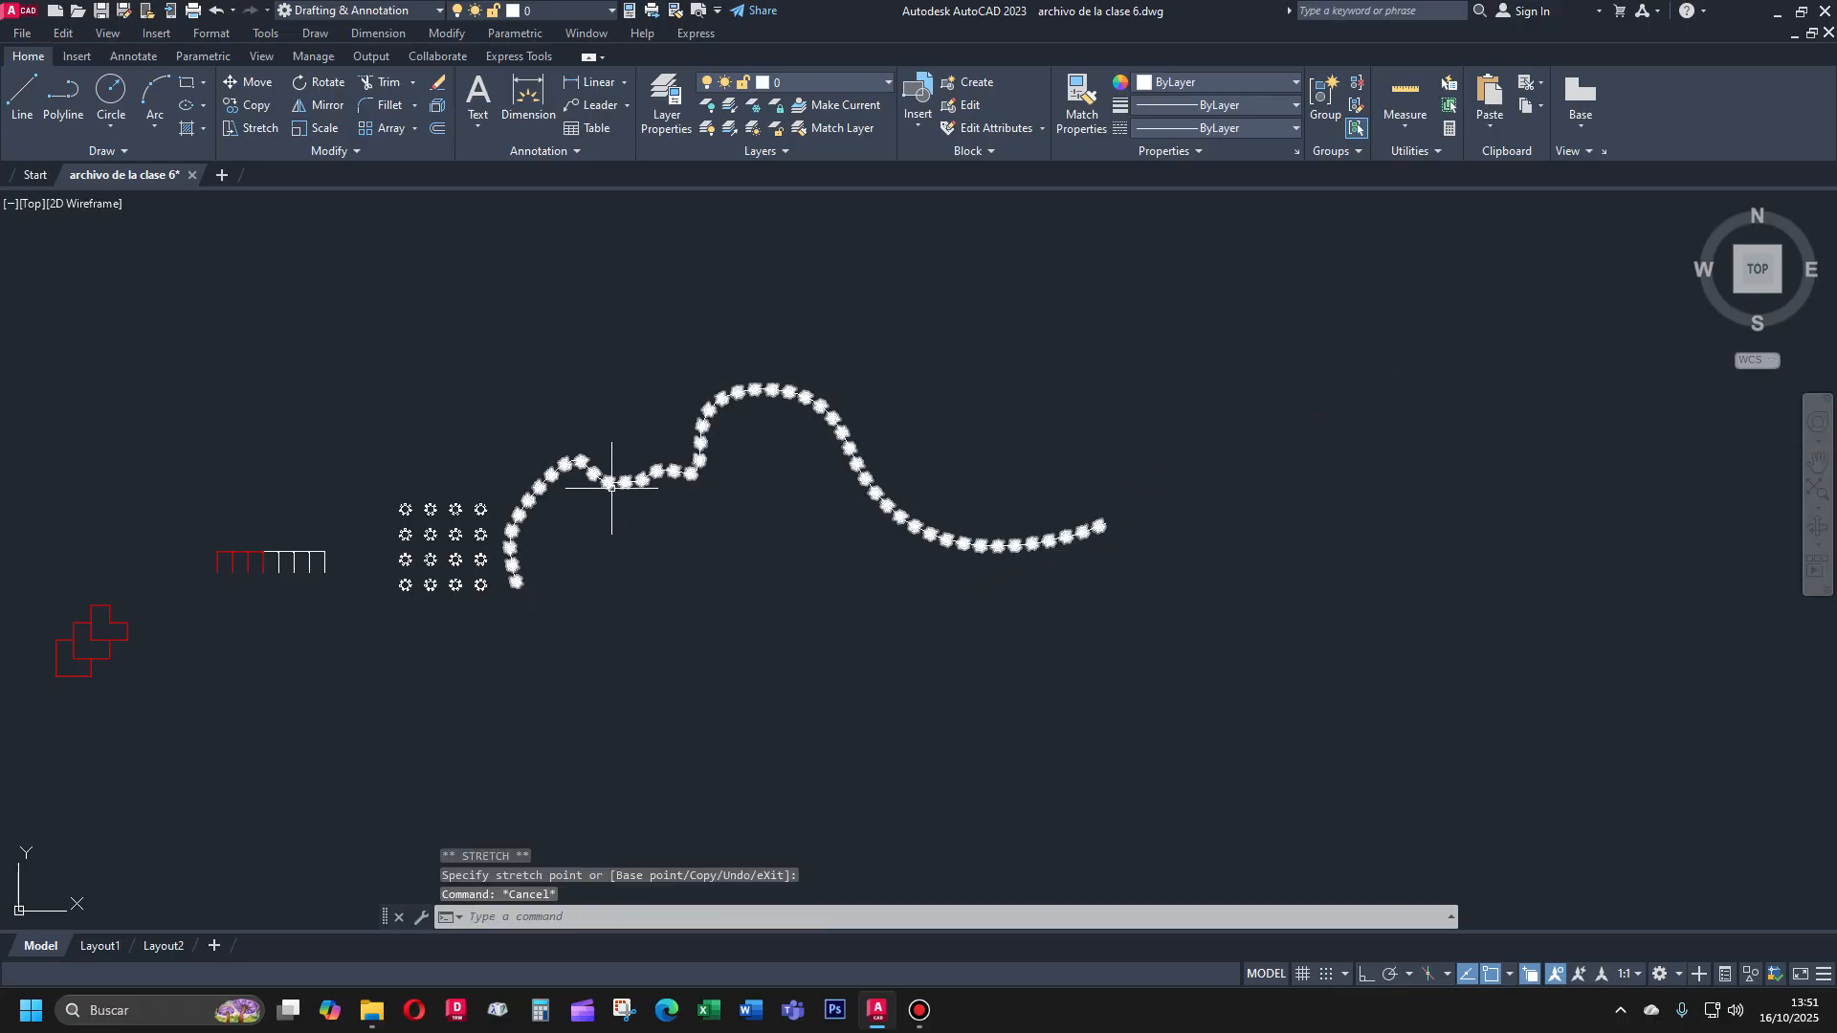
Turn off the automatic item count of the tree path array and set its number of items to 30
left_click(613, 484)
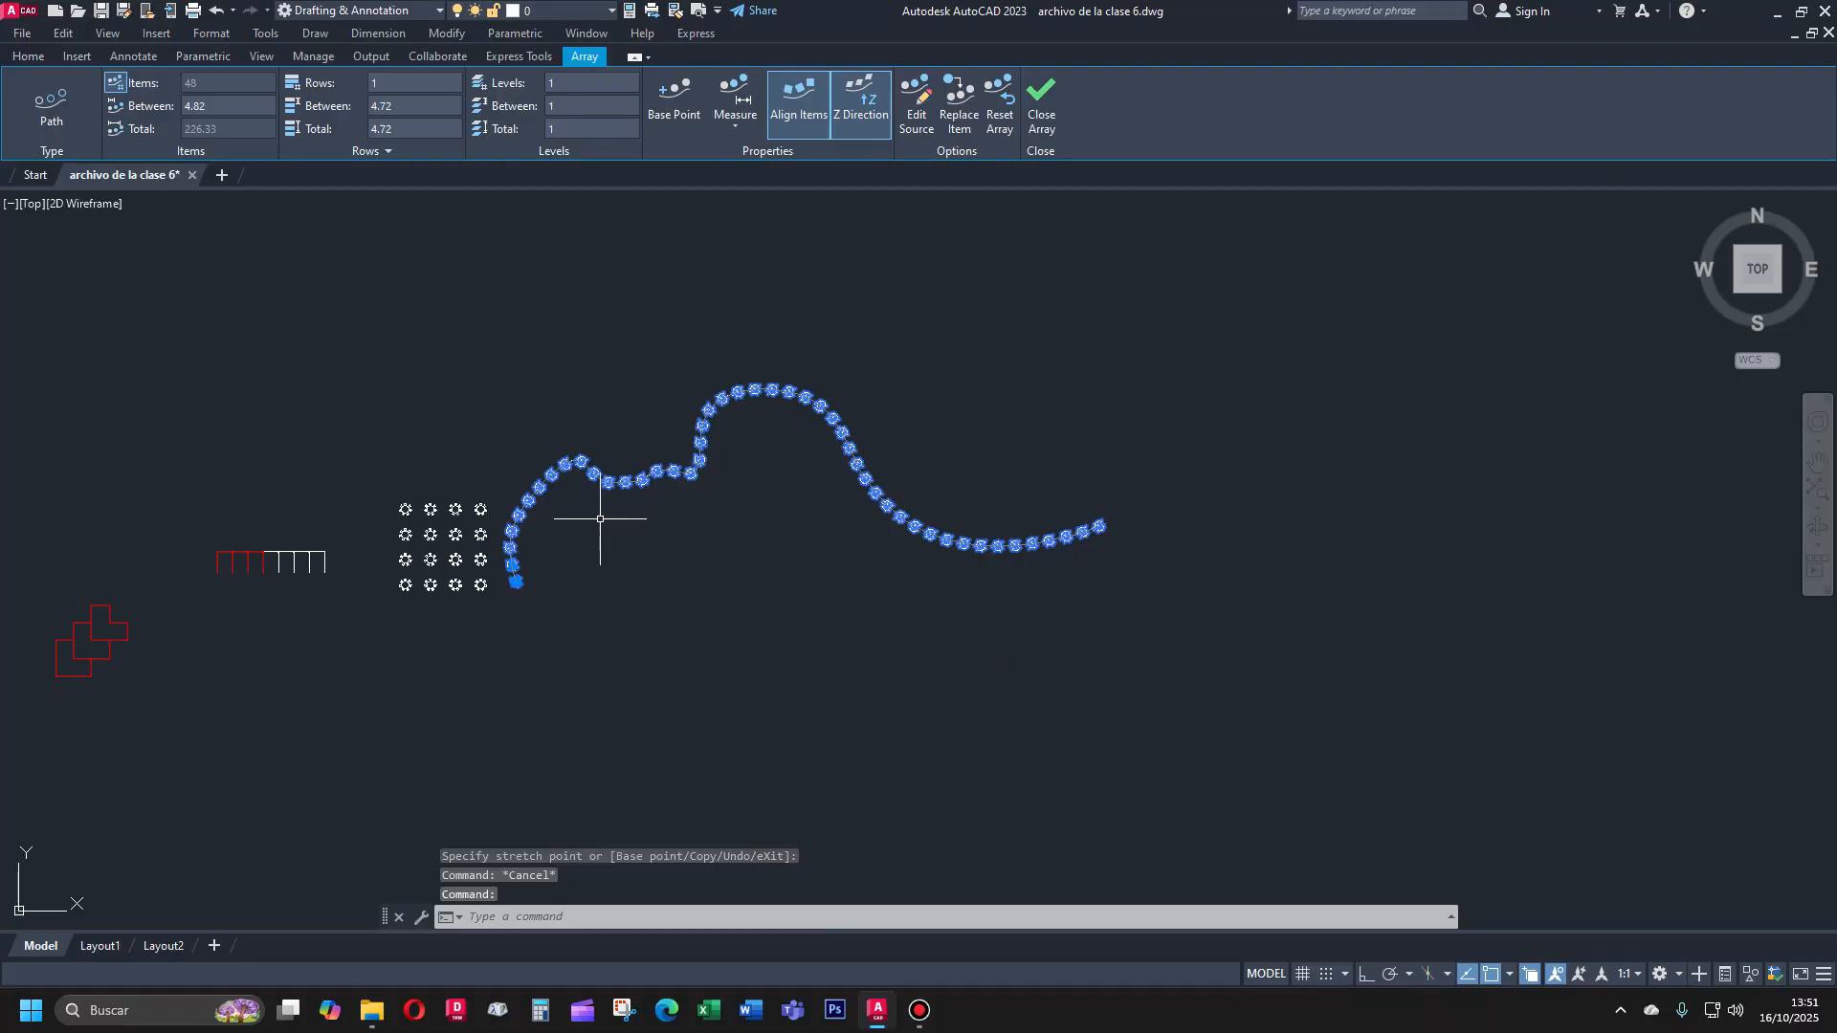
left_click(111, 85)
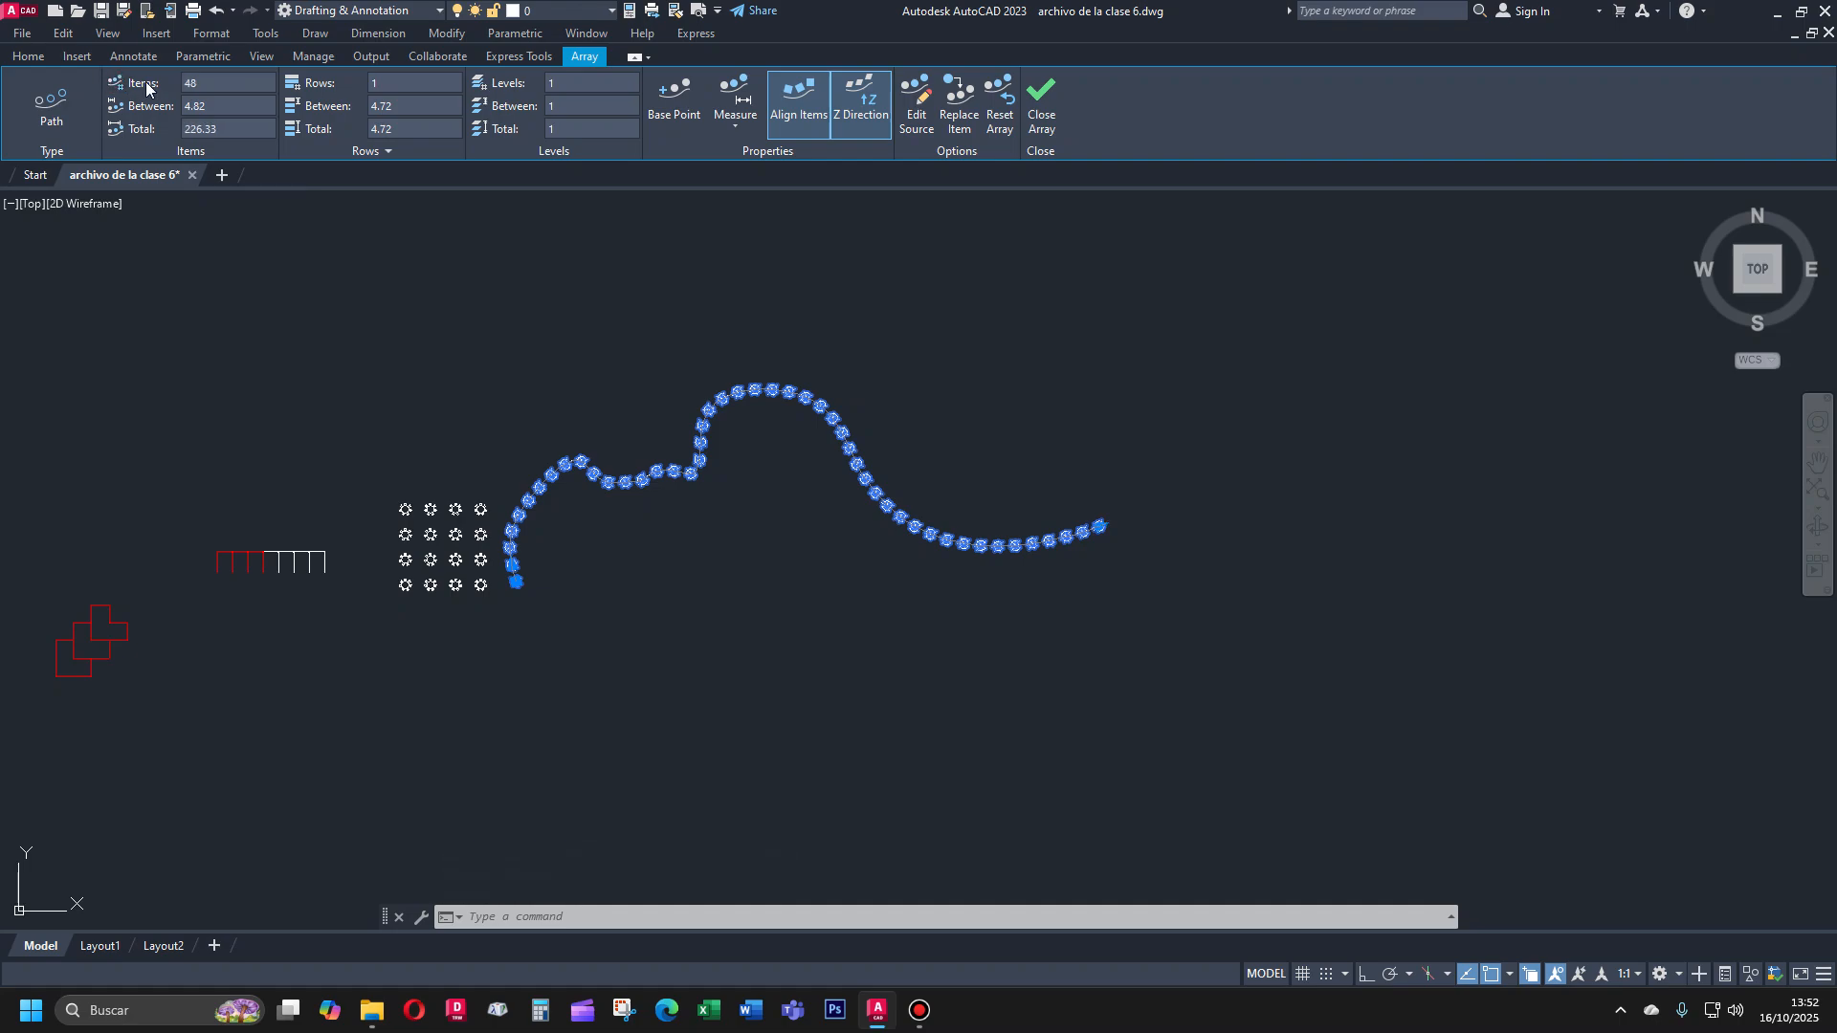
double_click(214, 87)
left_click(213, 76)
left_click(223, 103)
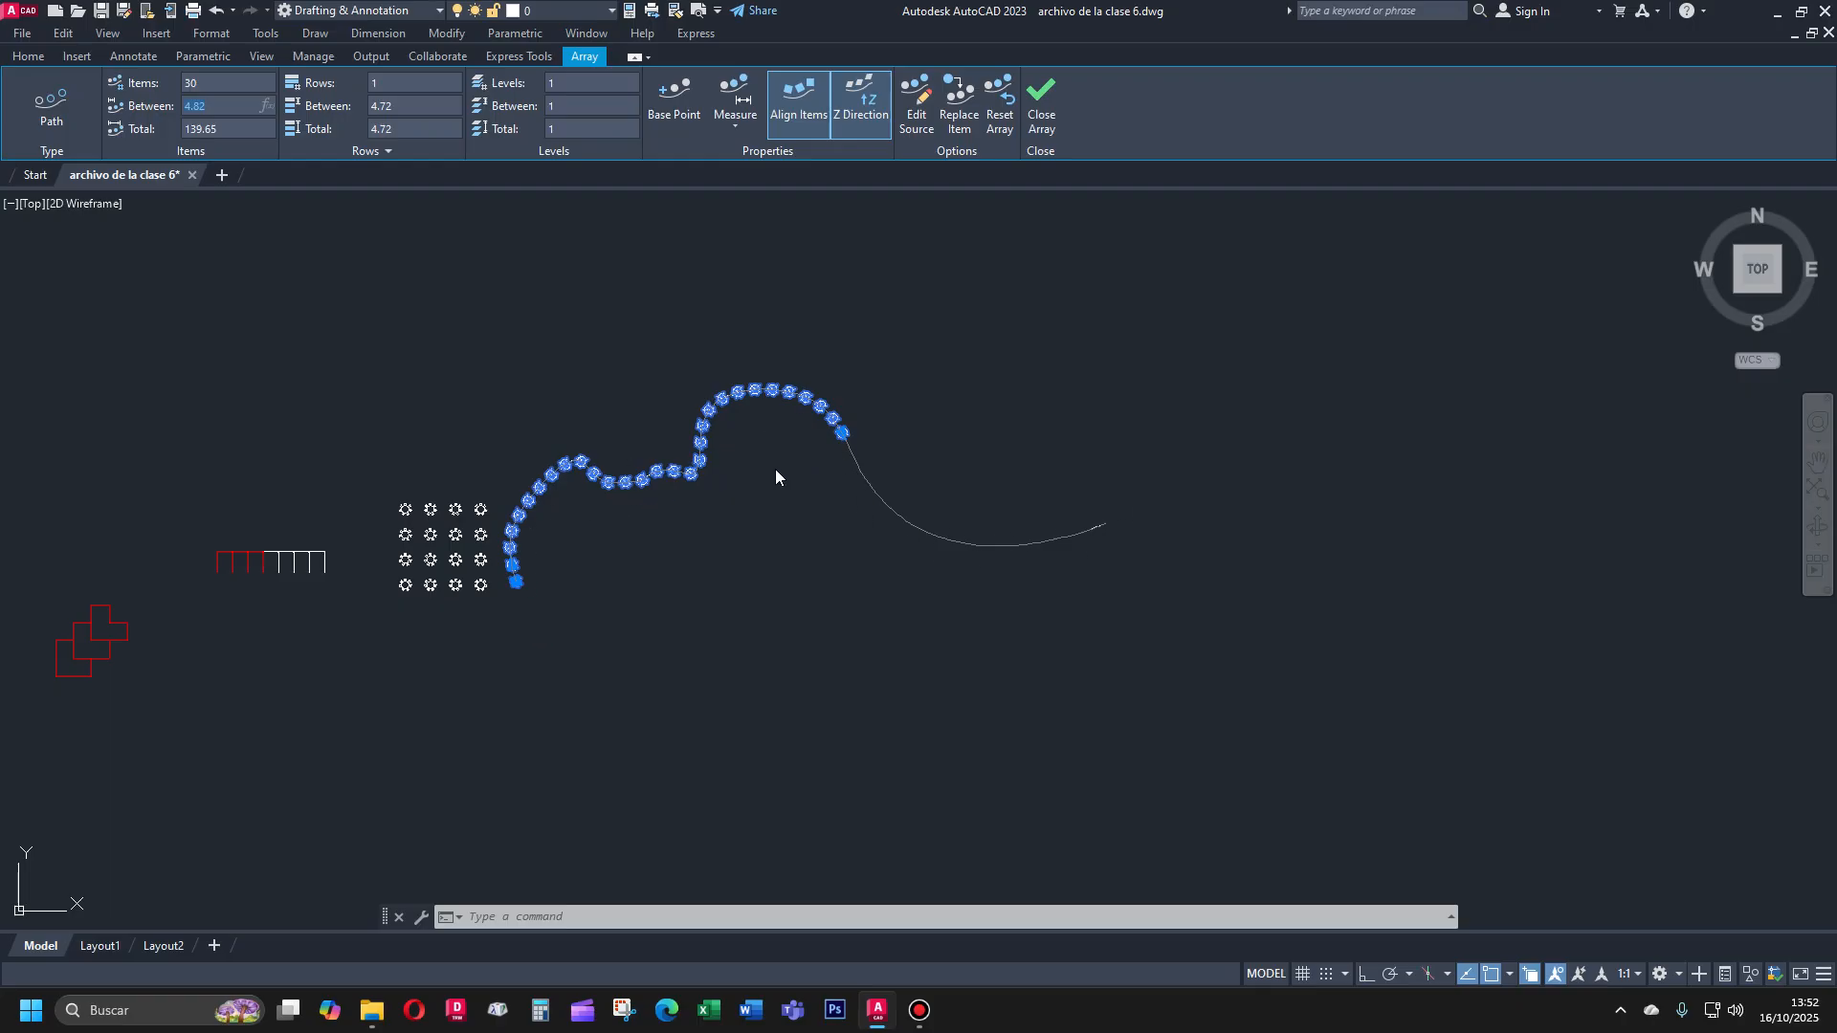
Set the spacing between the trees along the path to 7.5 and leave the array editing
scroll(657, 433, "up", 4)
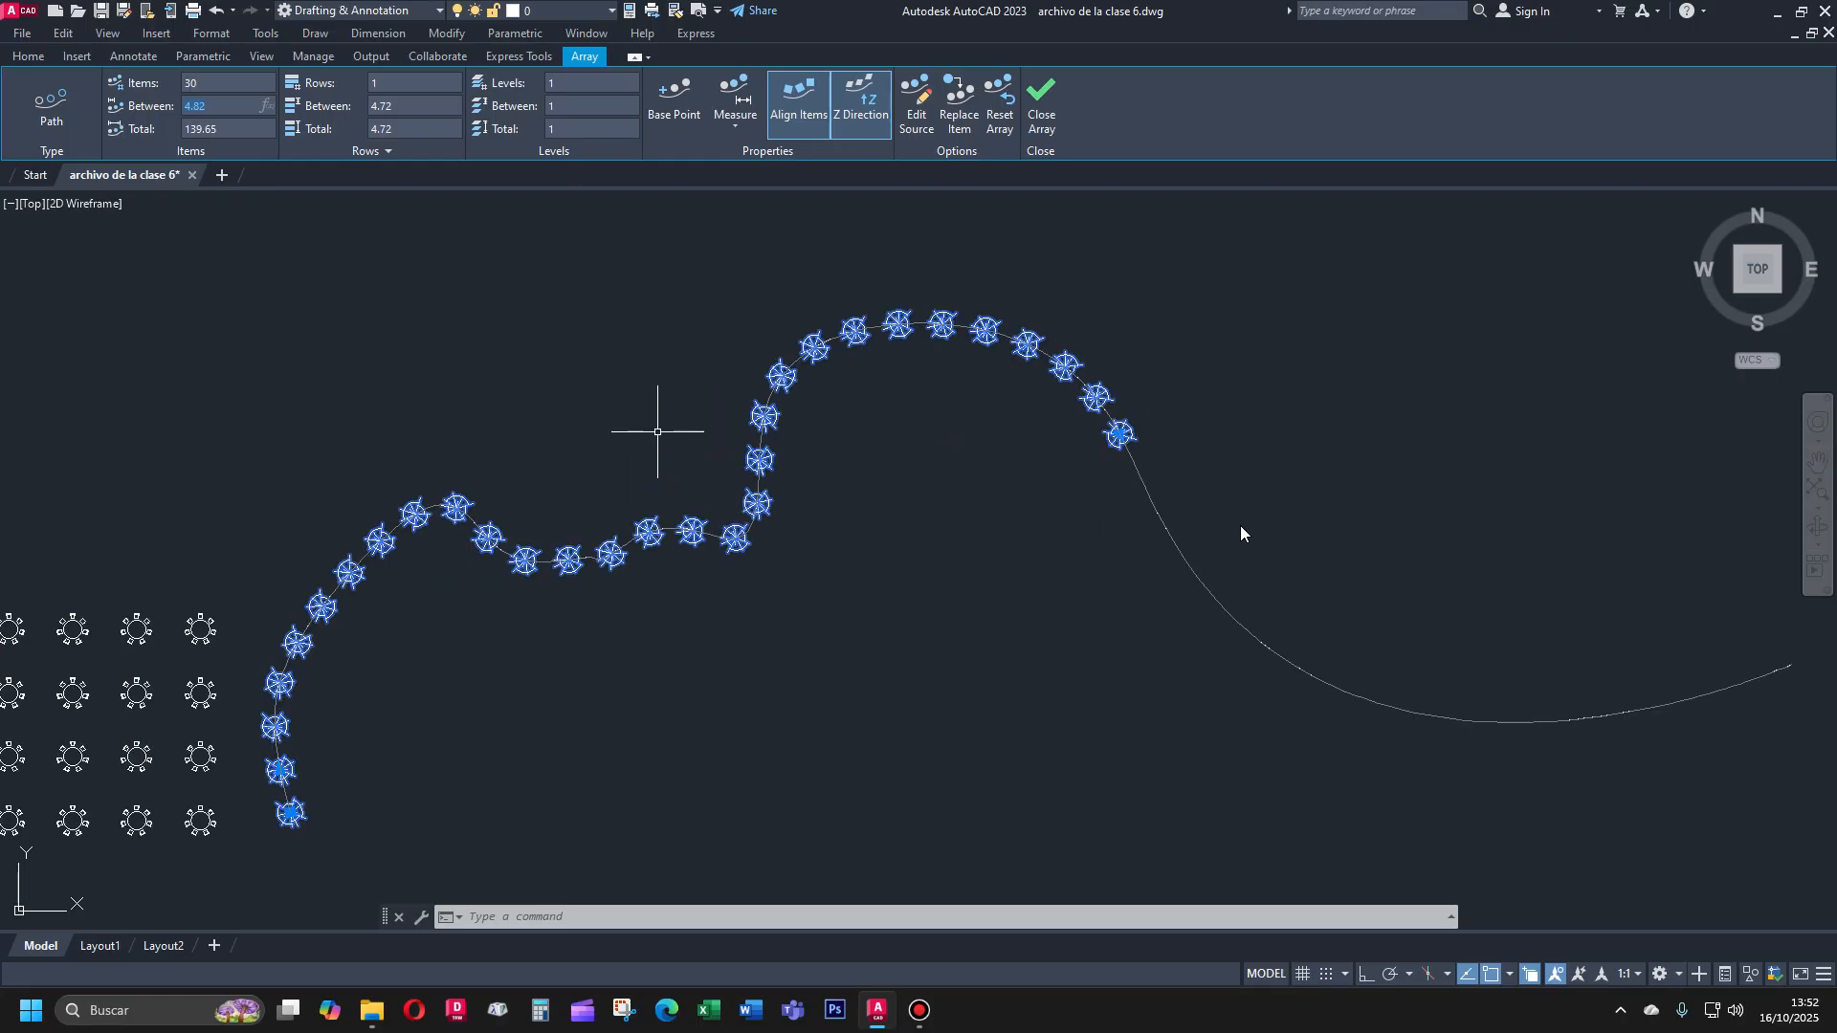
left_click_drag(220, 112, 140, 100)
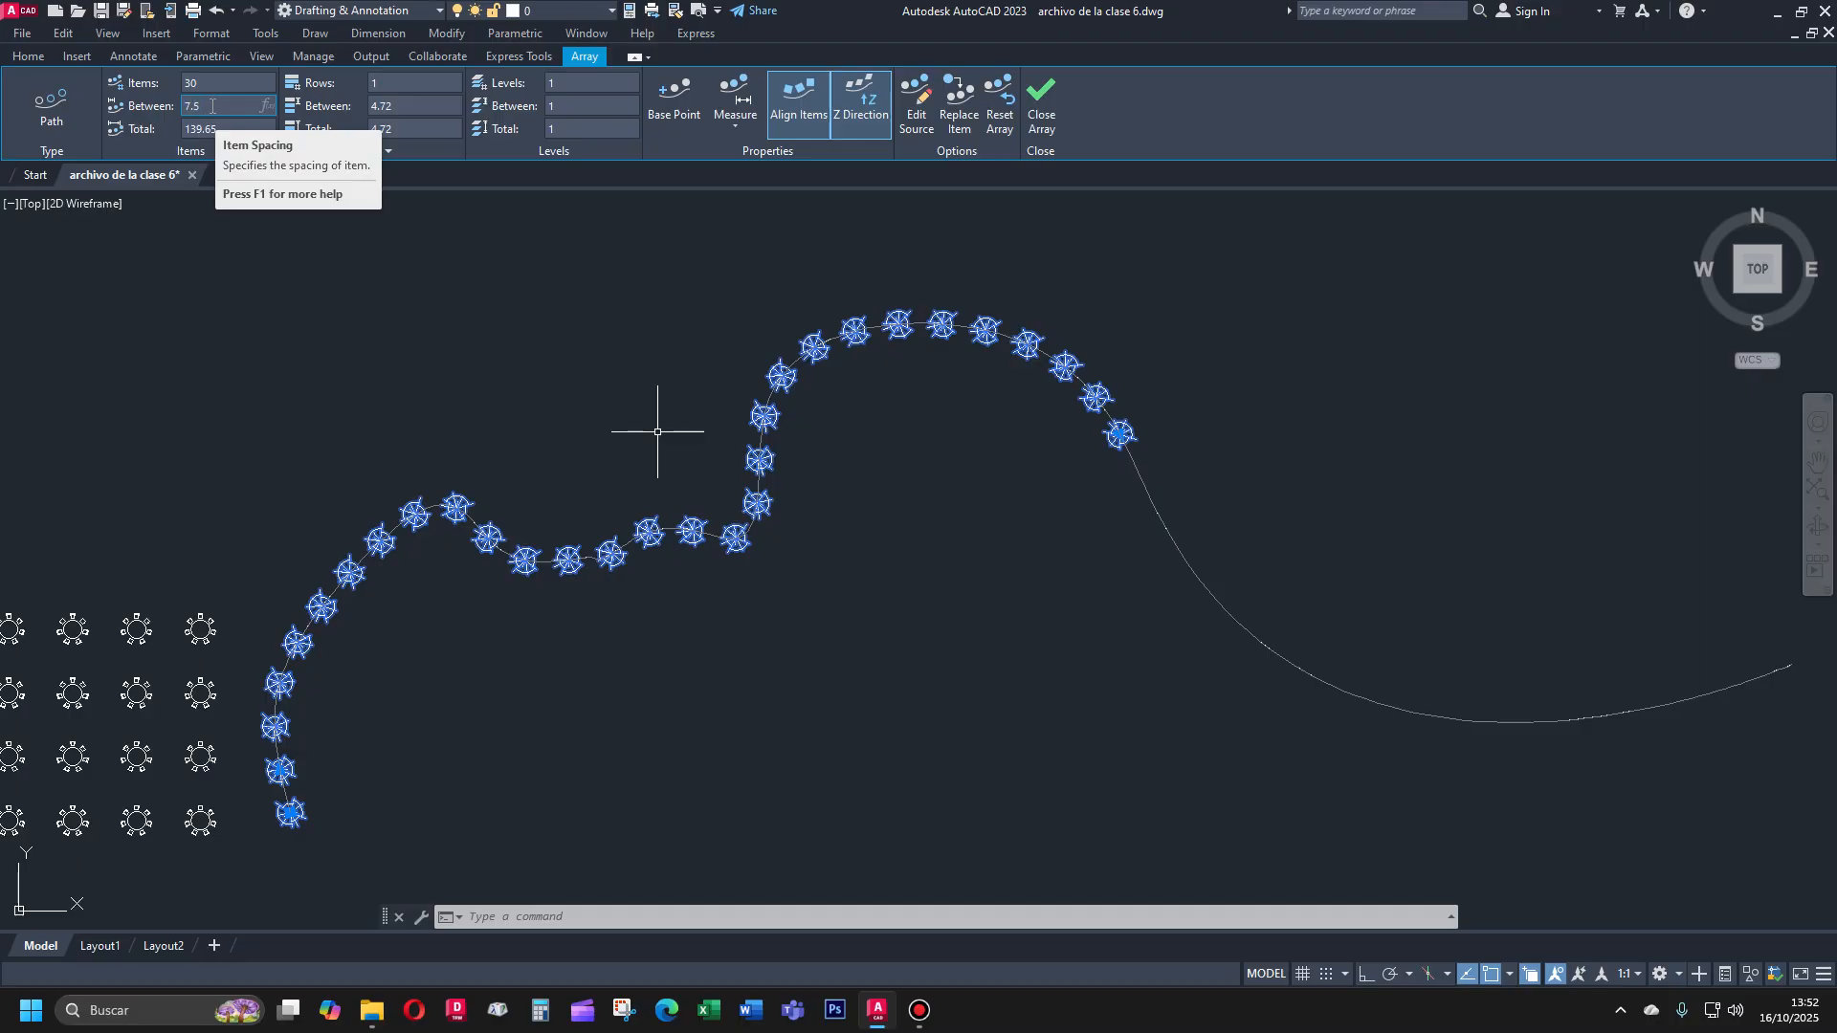
key("Return")
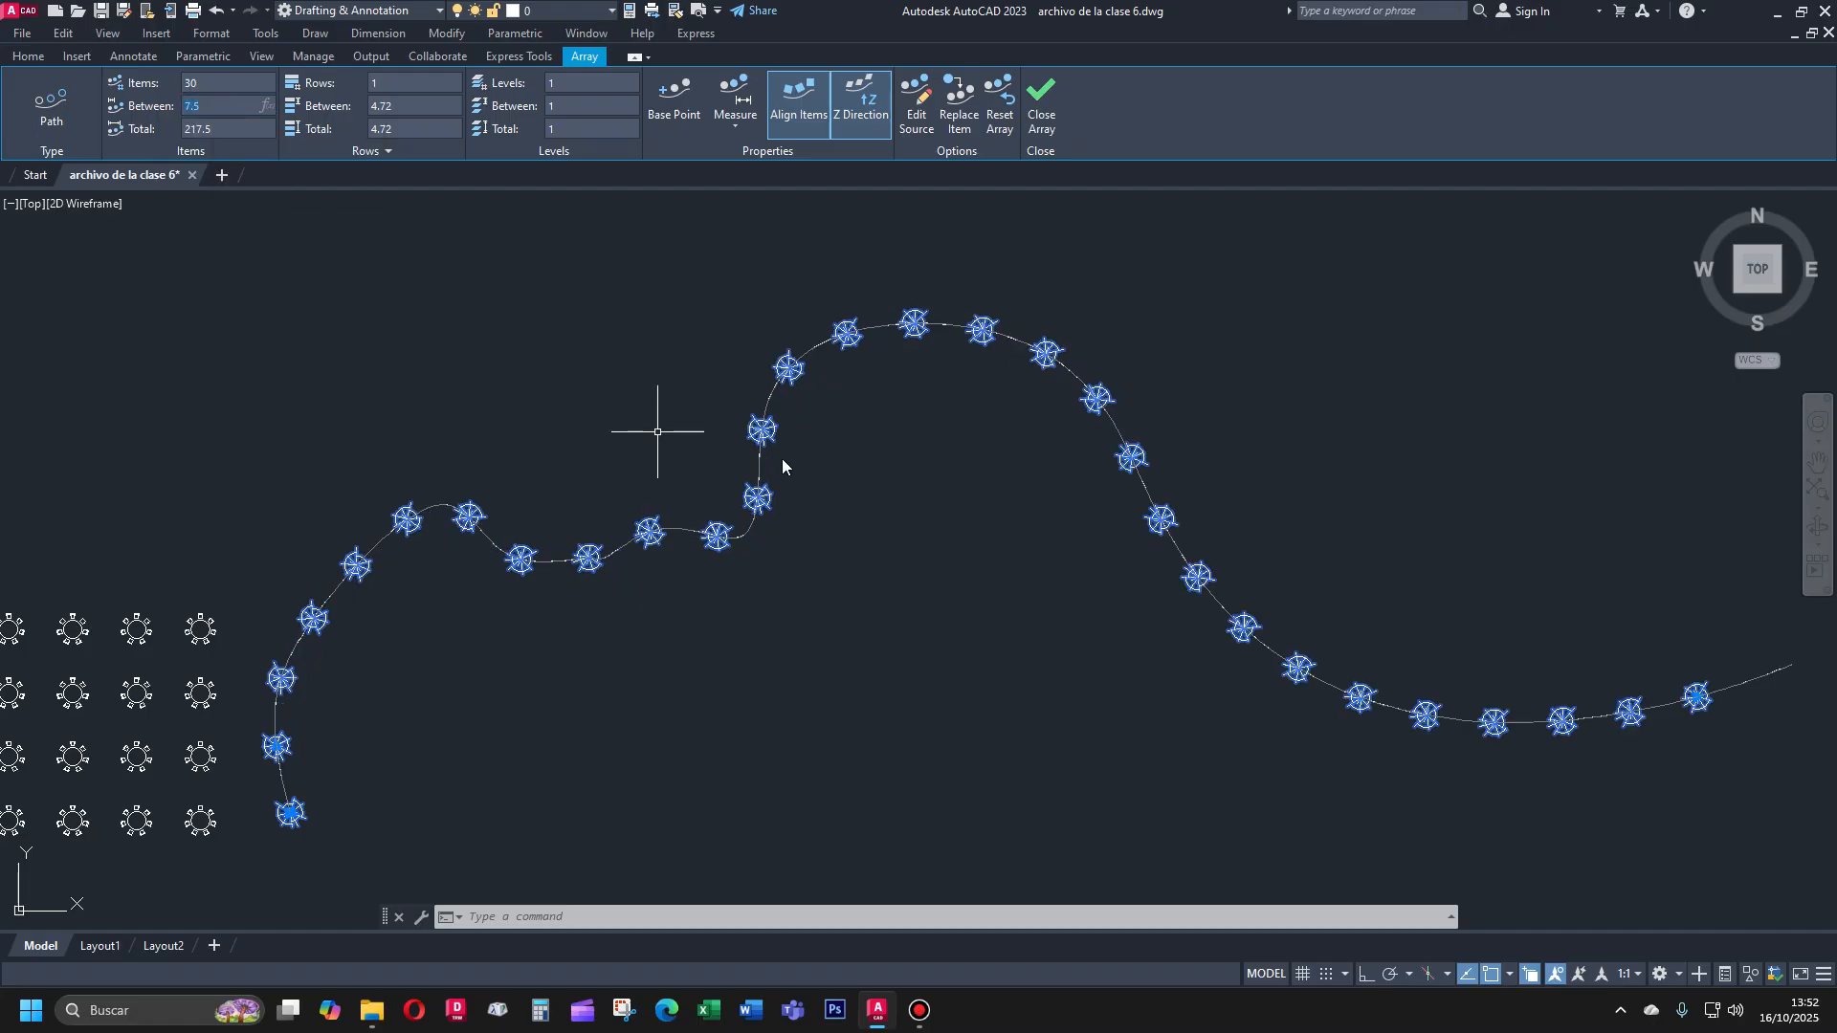
left_click(669, 414)
scroll(650, 450, "down", 4)
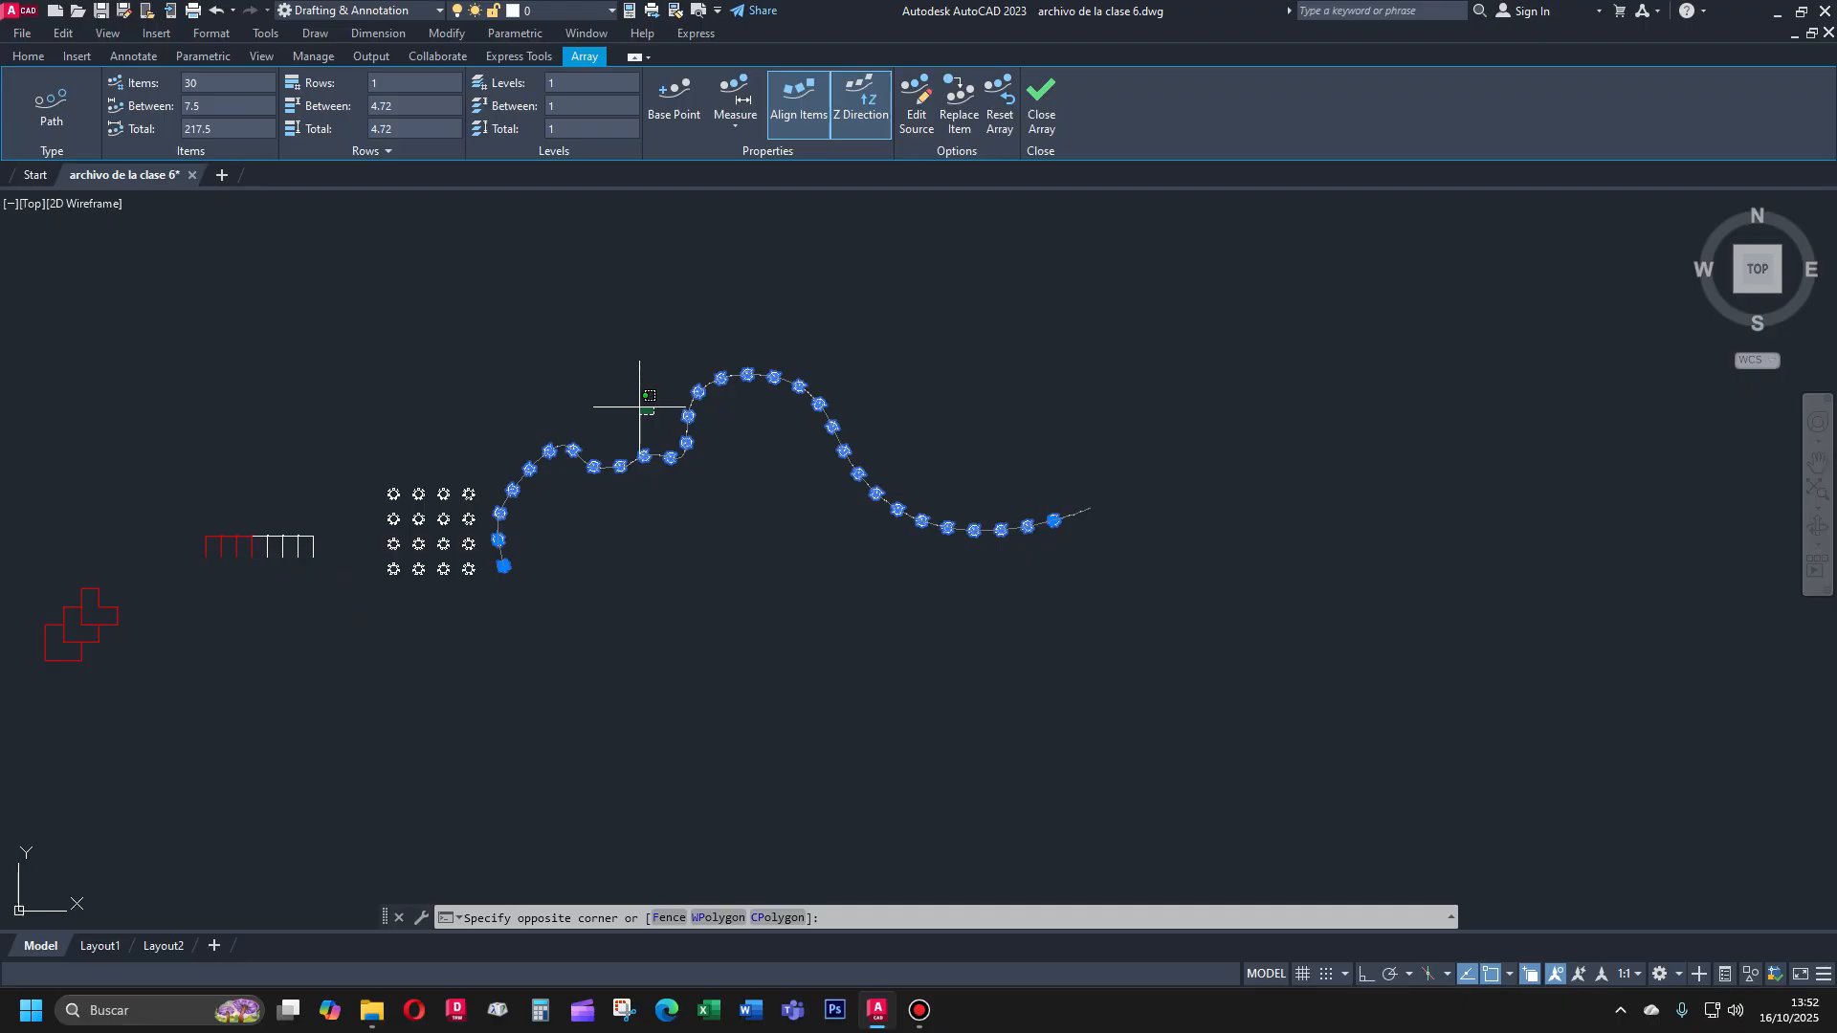
scroll(640, 408, "up", 2)
key("Escape")
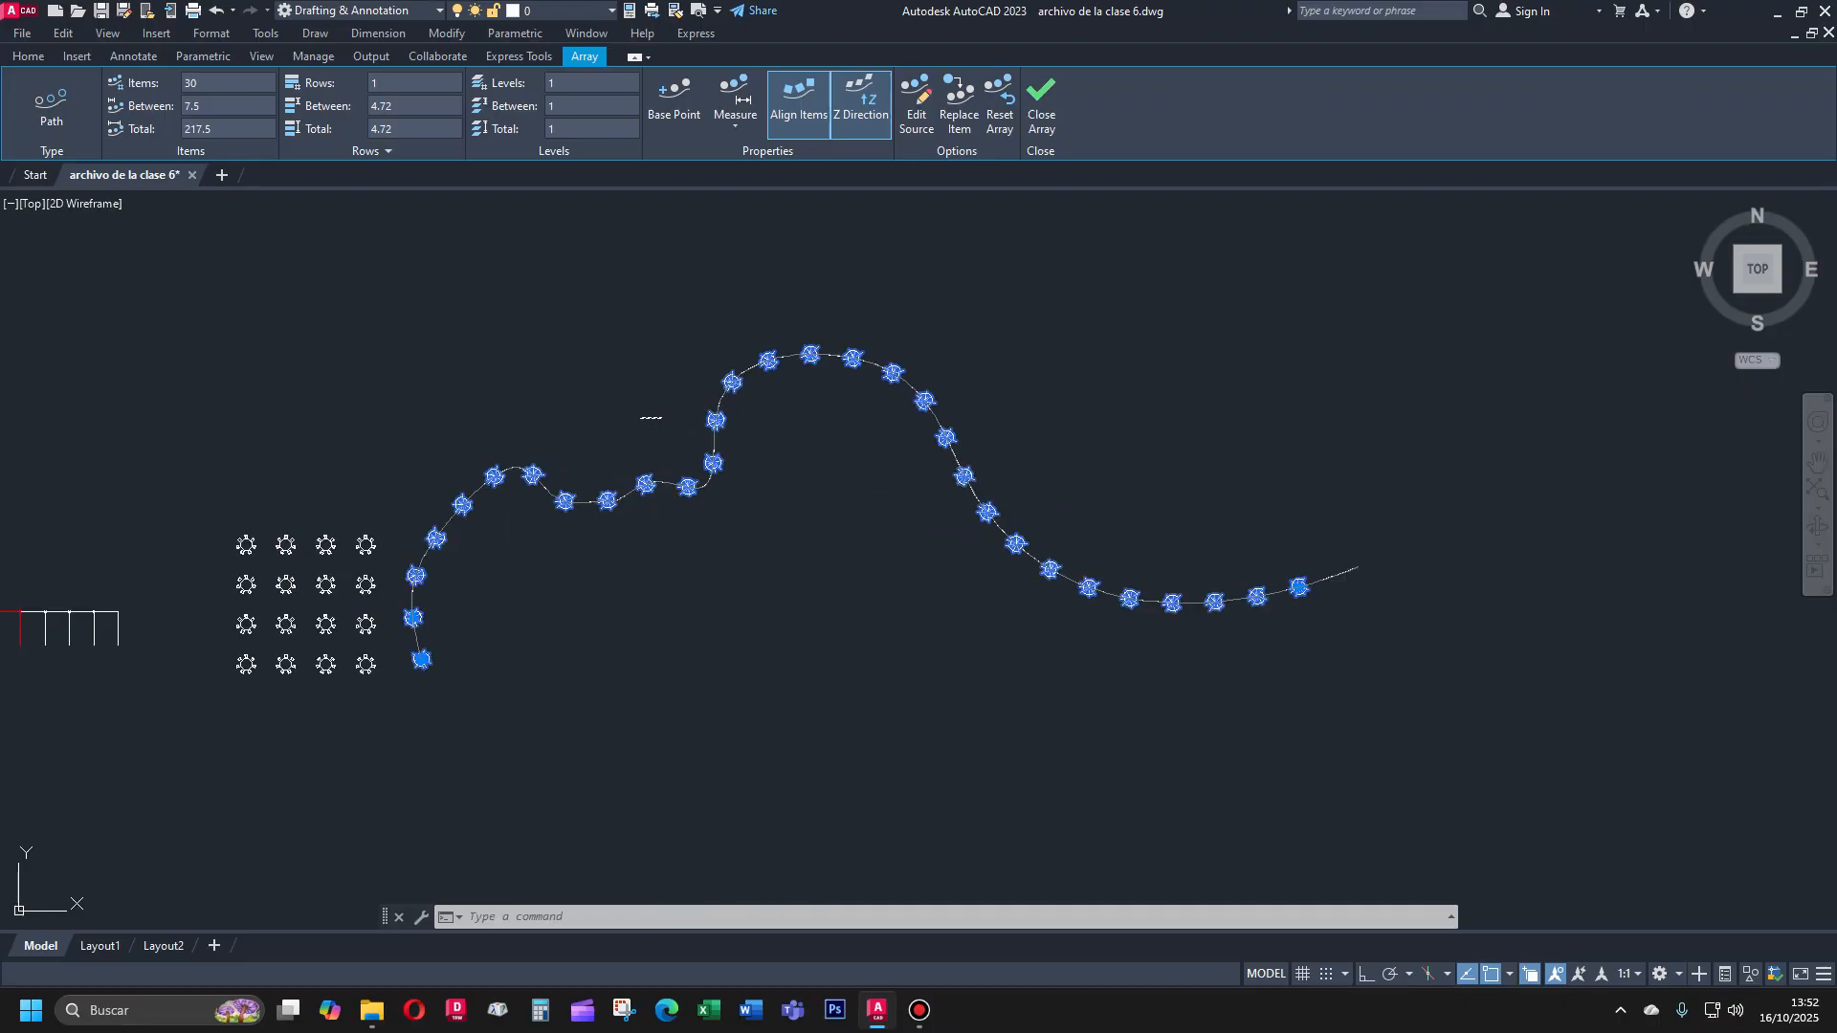
key("Escape")
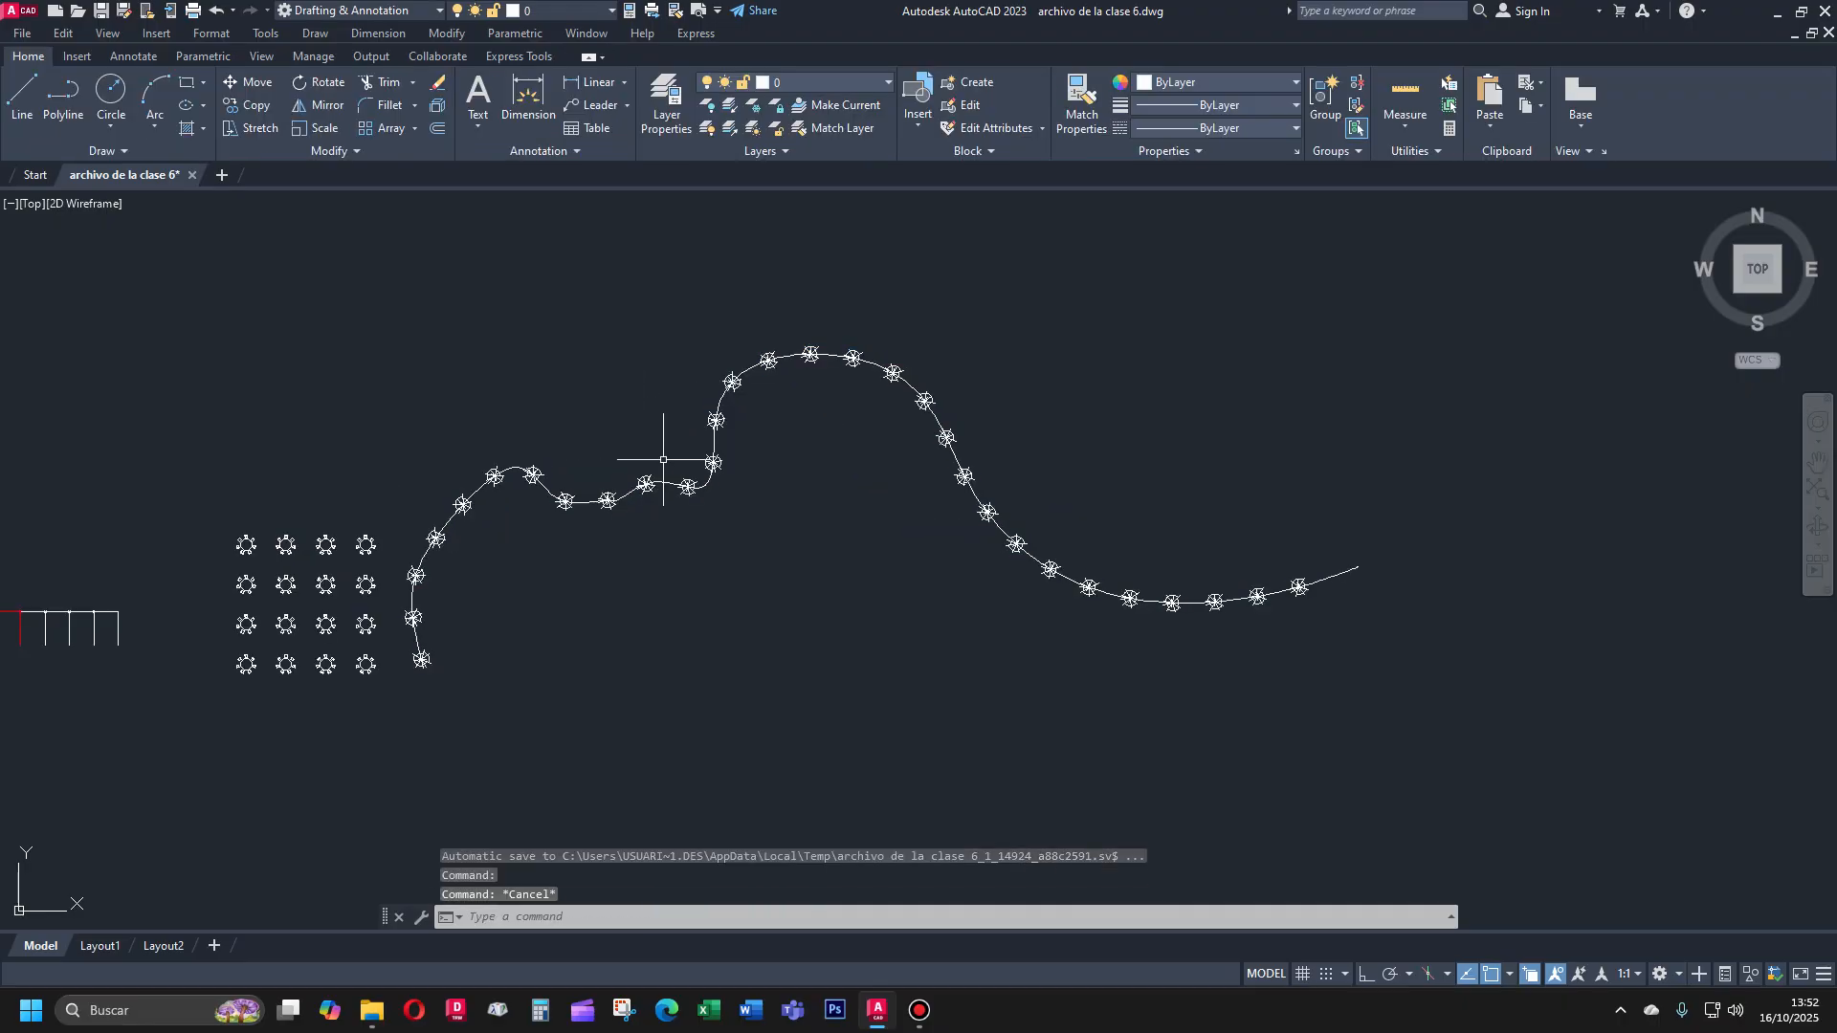
Turn off Z Direction for the tree path array and toggle Align Items off and back on
left_click(715, 463)
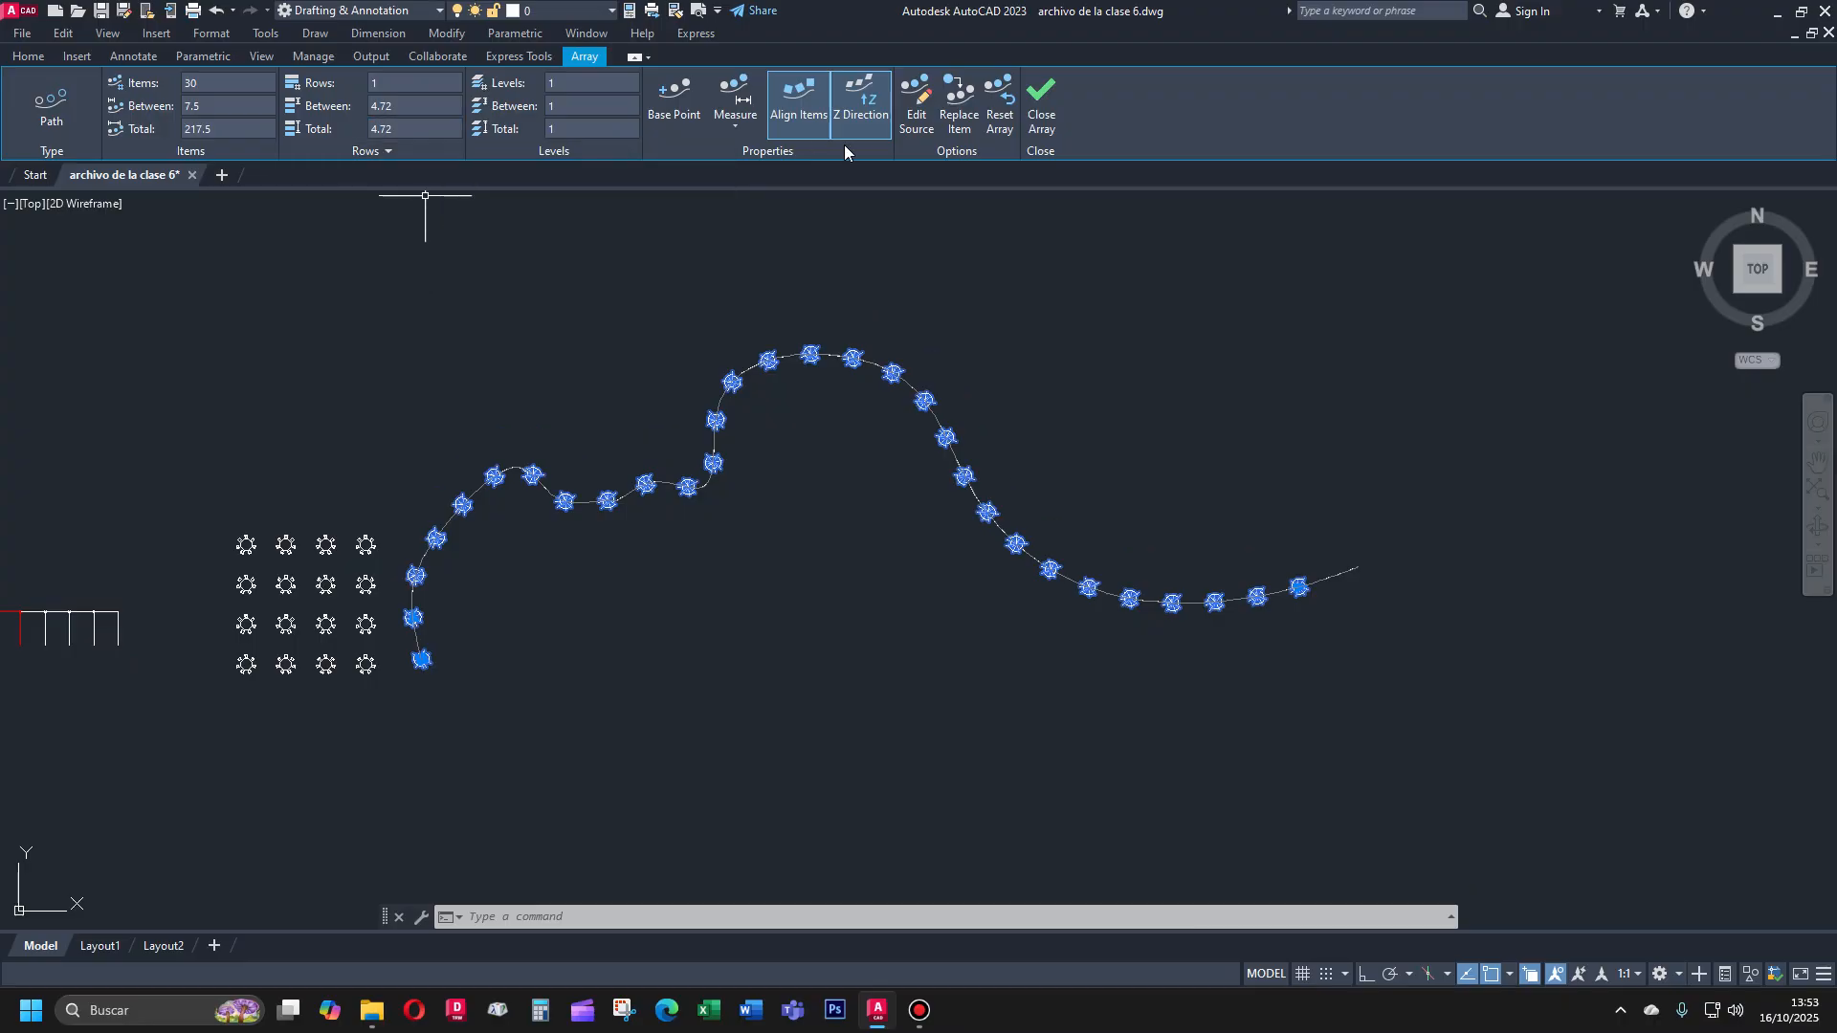
left_click(854, 100)
left_click(799, 101)
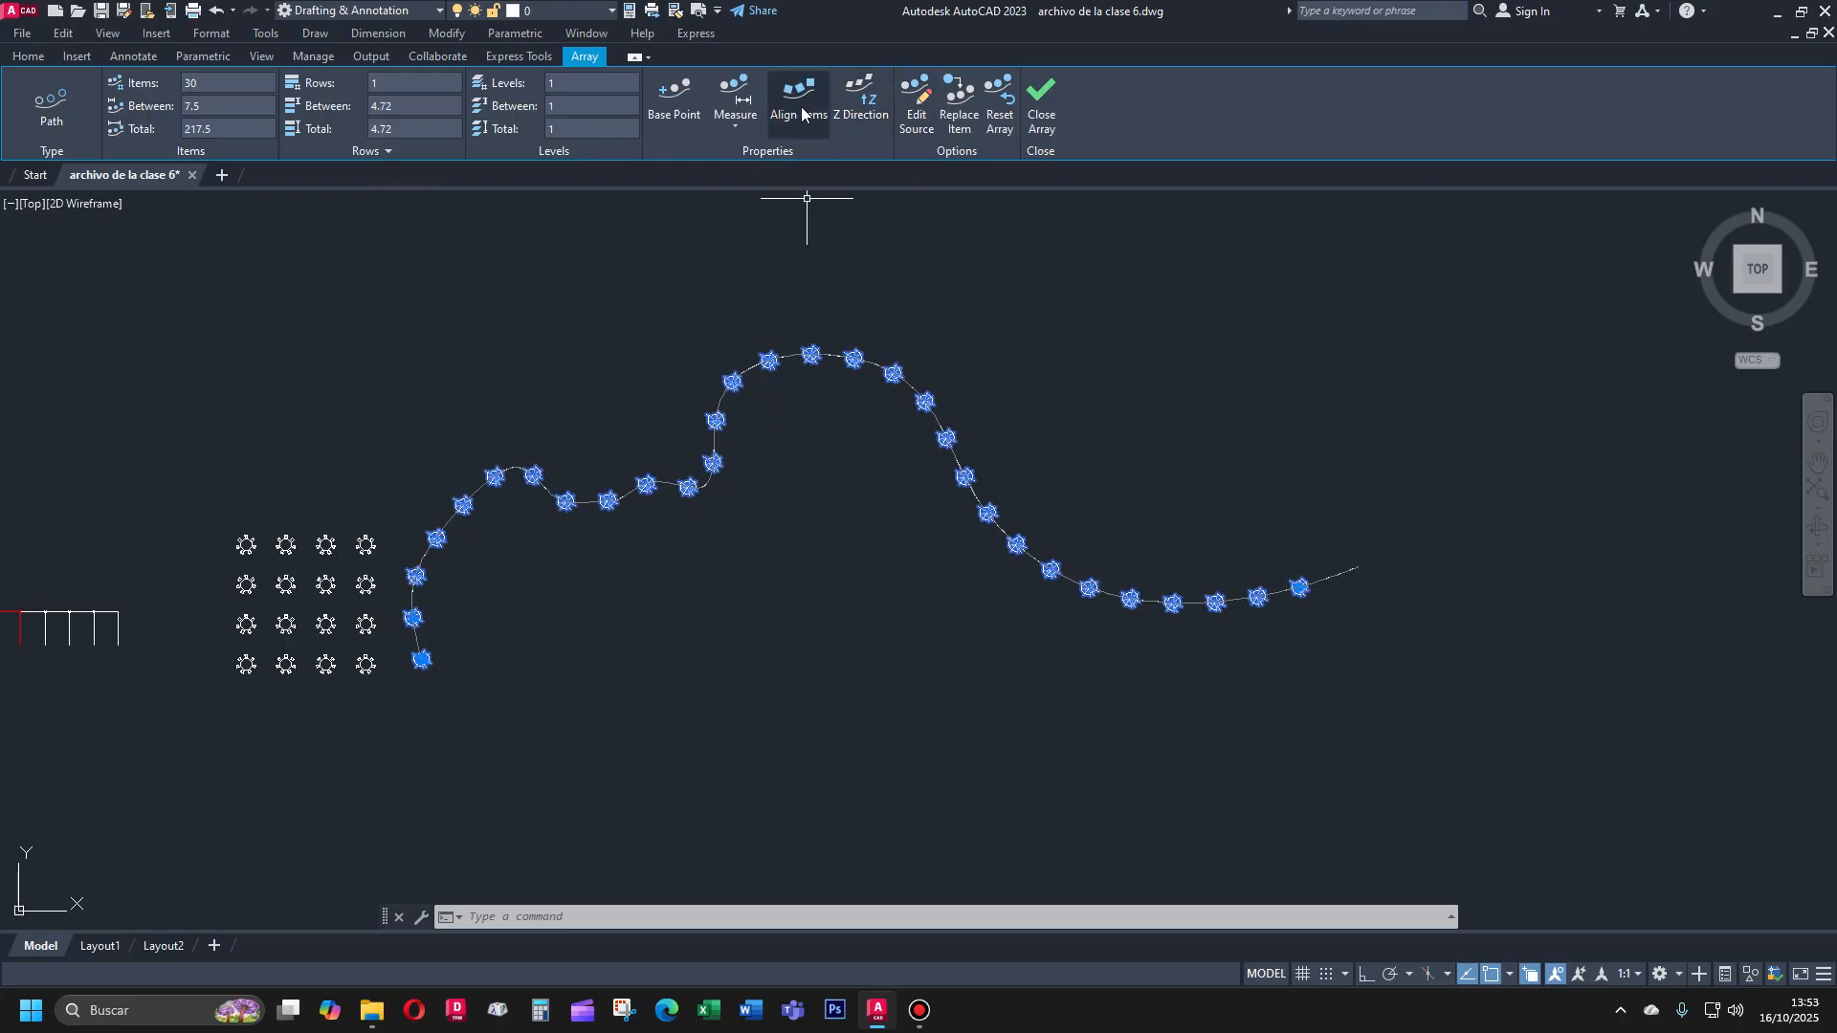
left_click(792, 123)
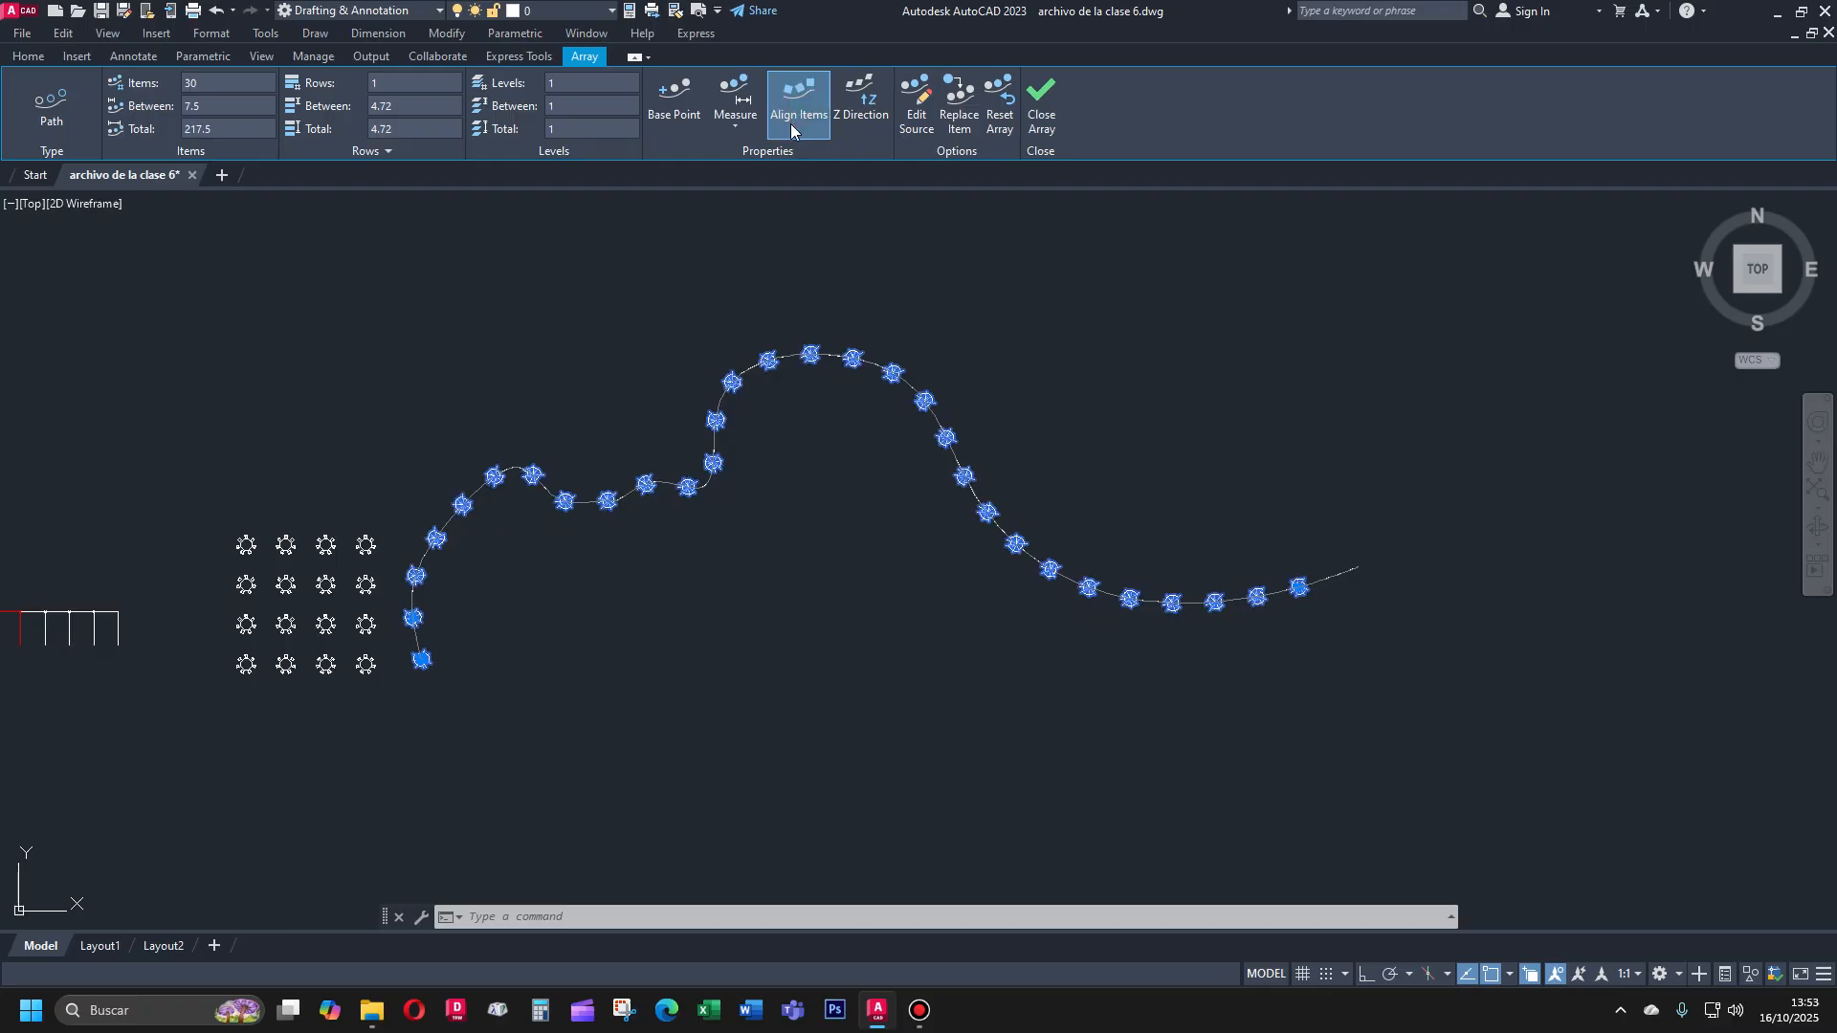
Compare the trees' orientation along the path with Align Items off, turn the option back on, and close the array editing
scroll(392, 605, "up", 5)
scroll(398, 750, "down", 3)
scroll(409, 721, "up", 3)
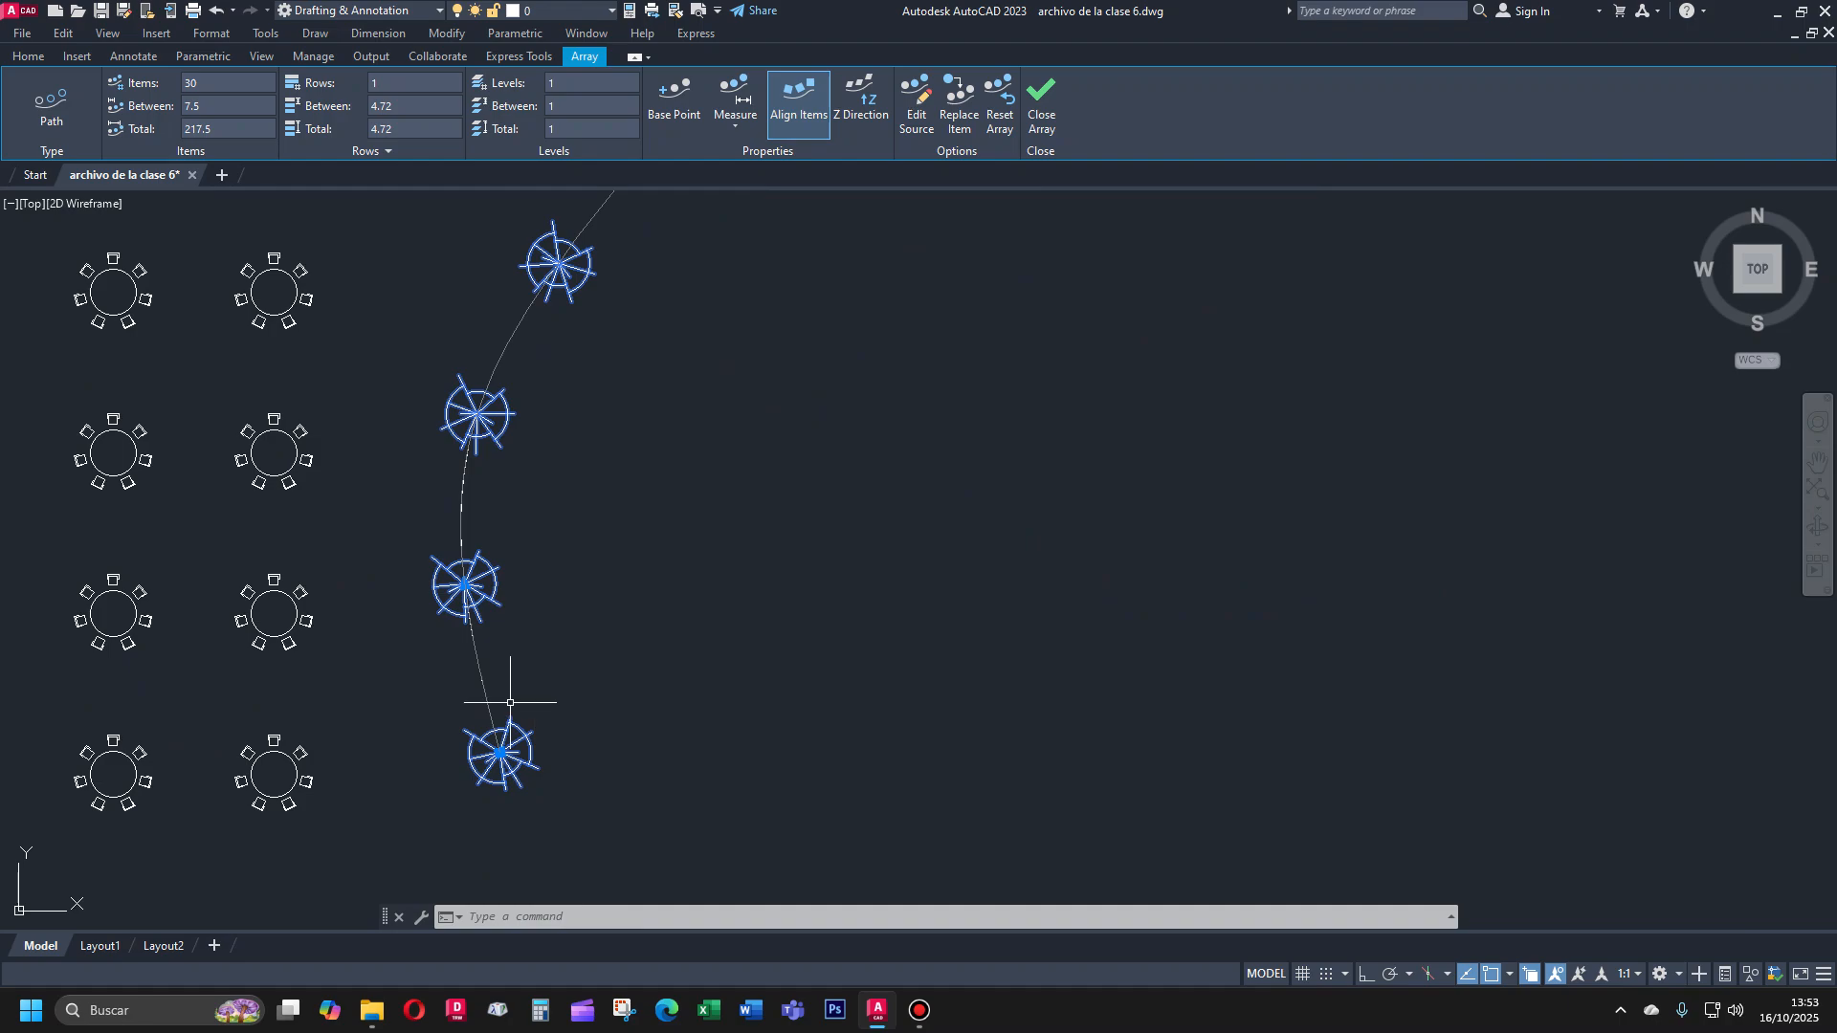
left_click(819, 127)
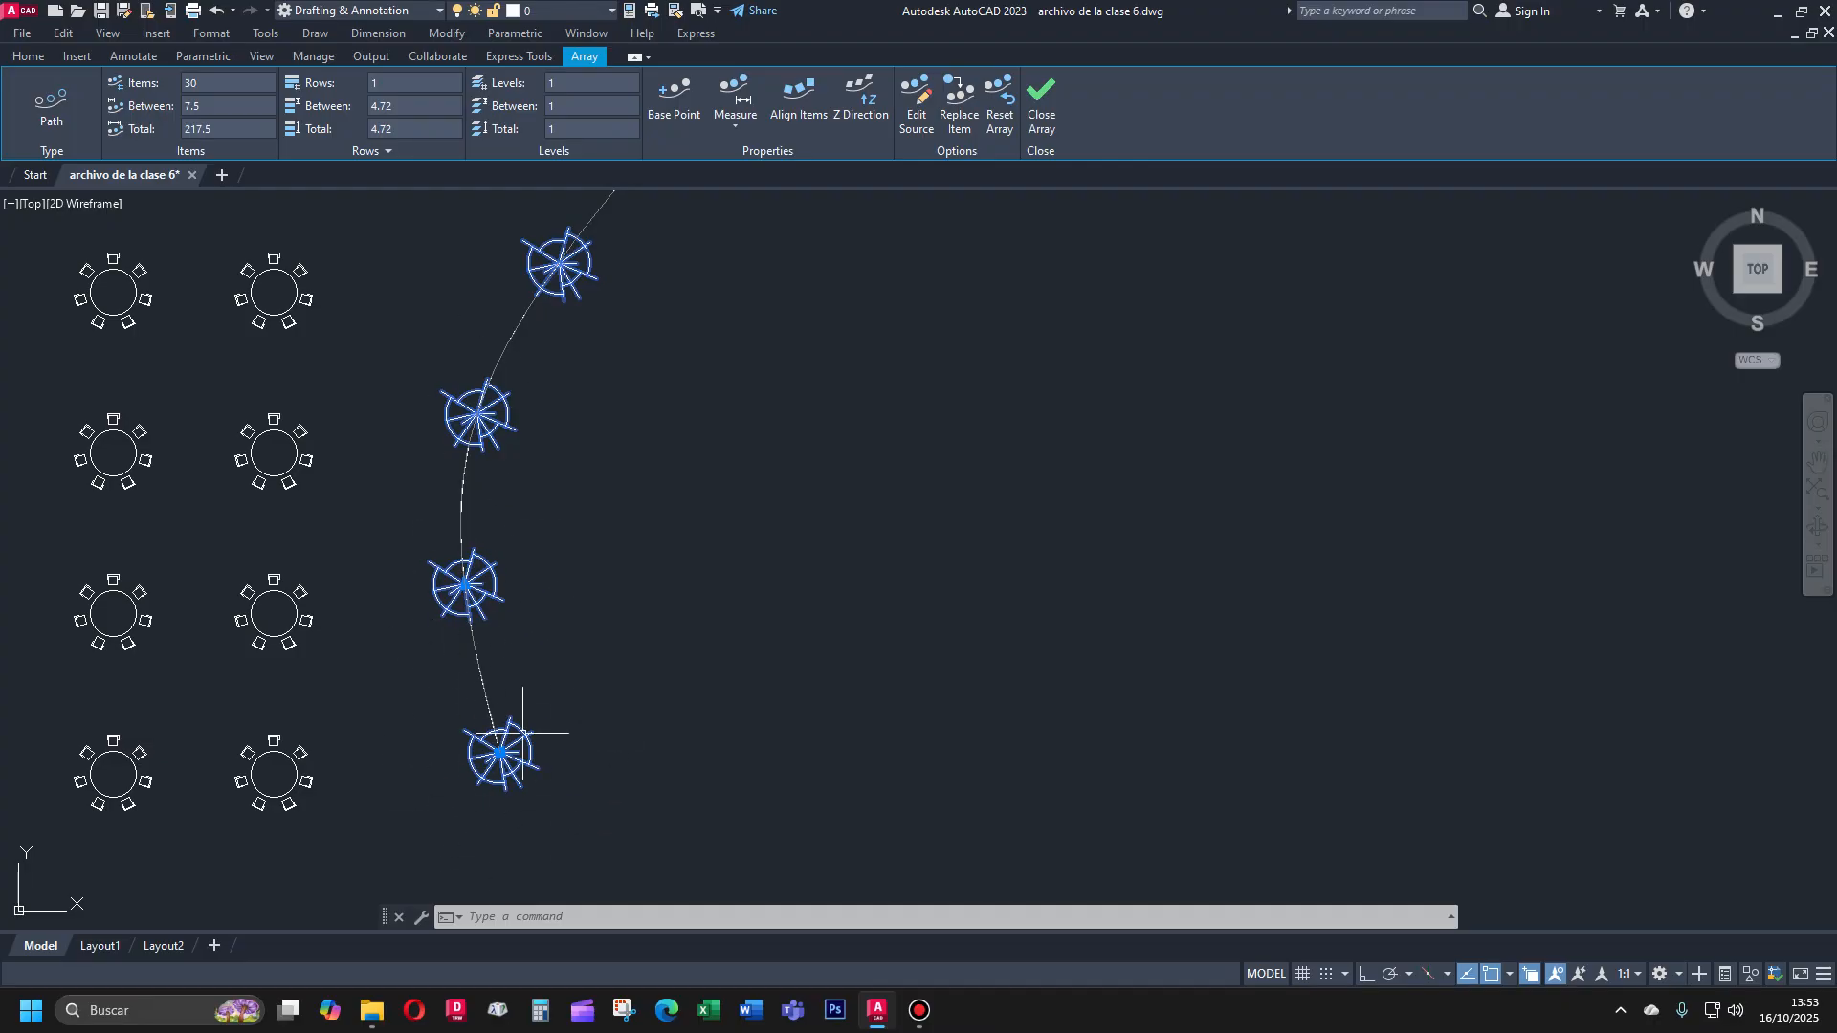
scroll(679, 768, "down", 4)
scroll(697, 750, "up", 2)
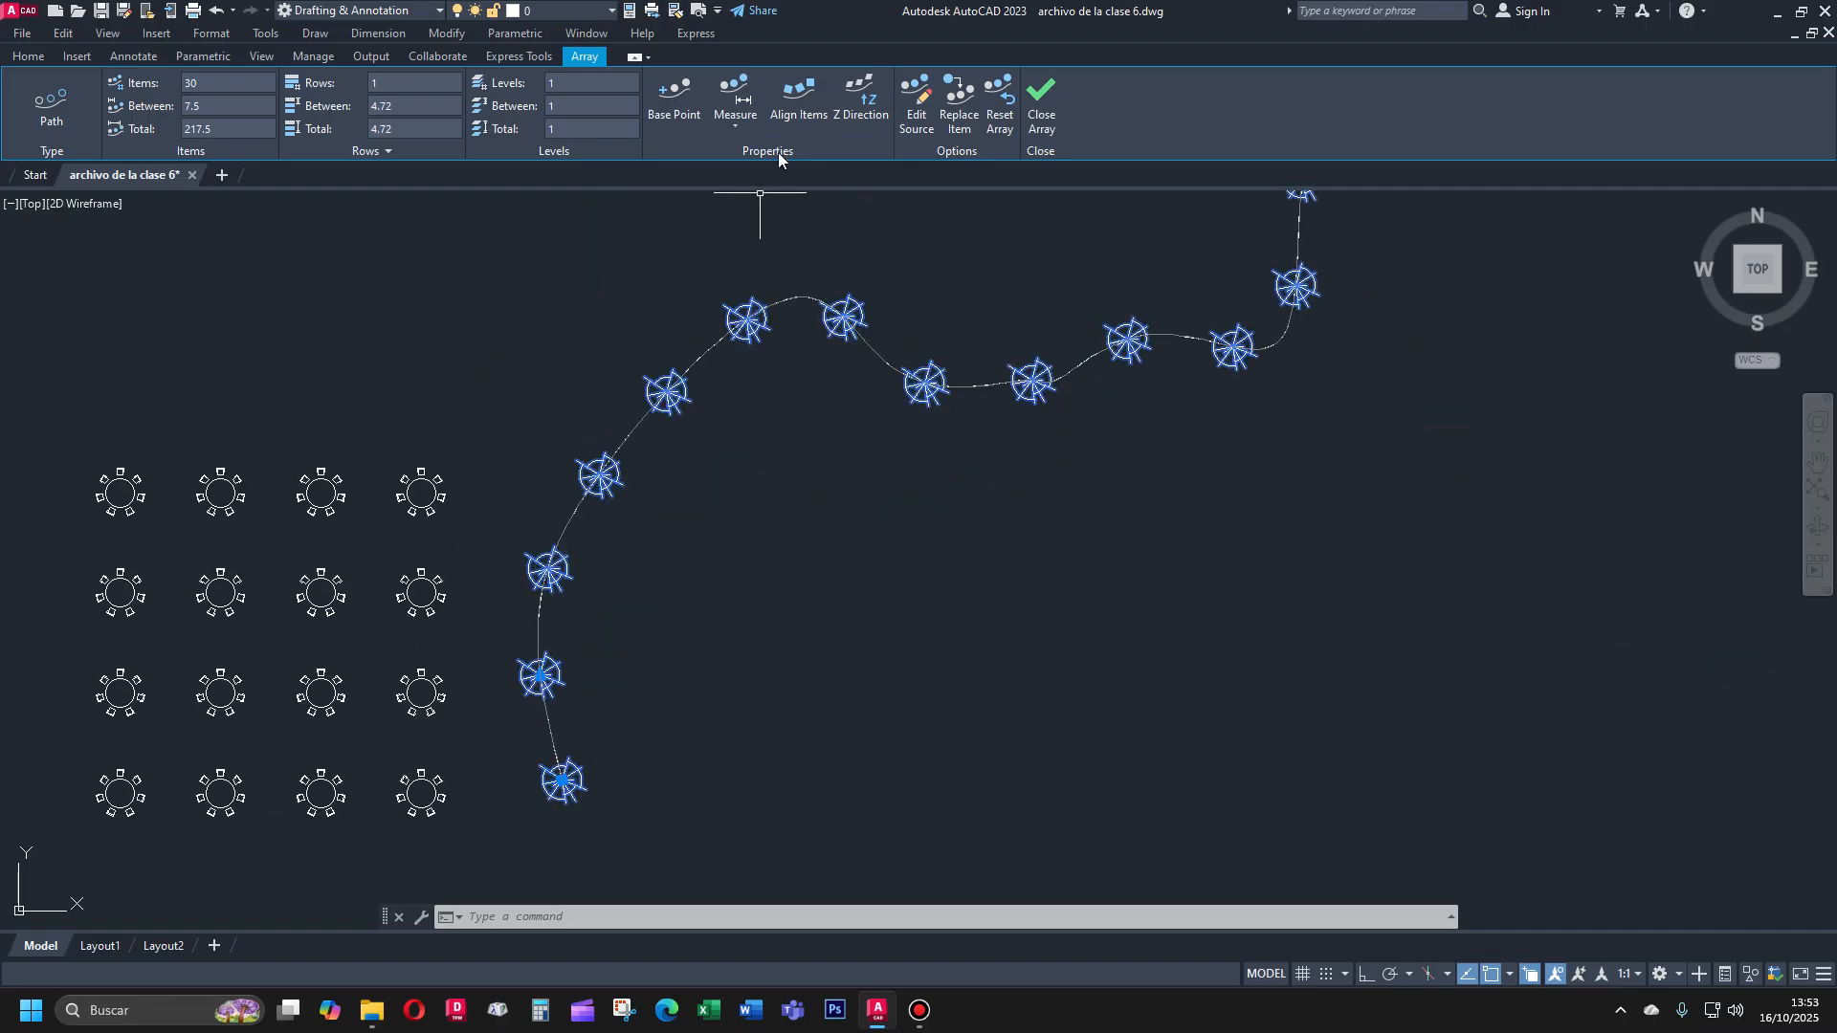
left_click(793, 103)
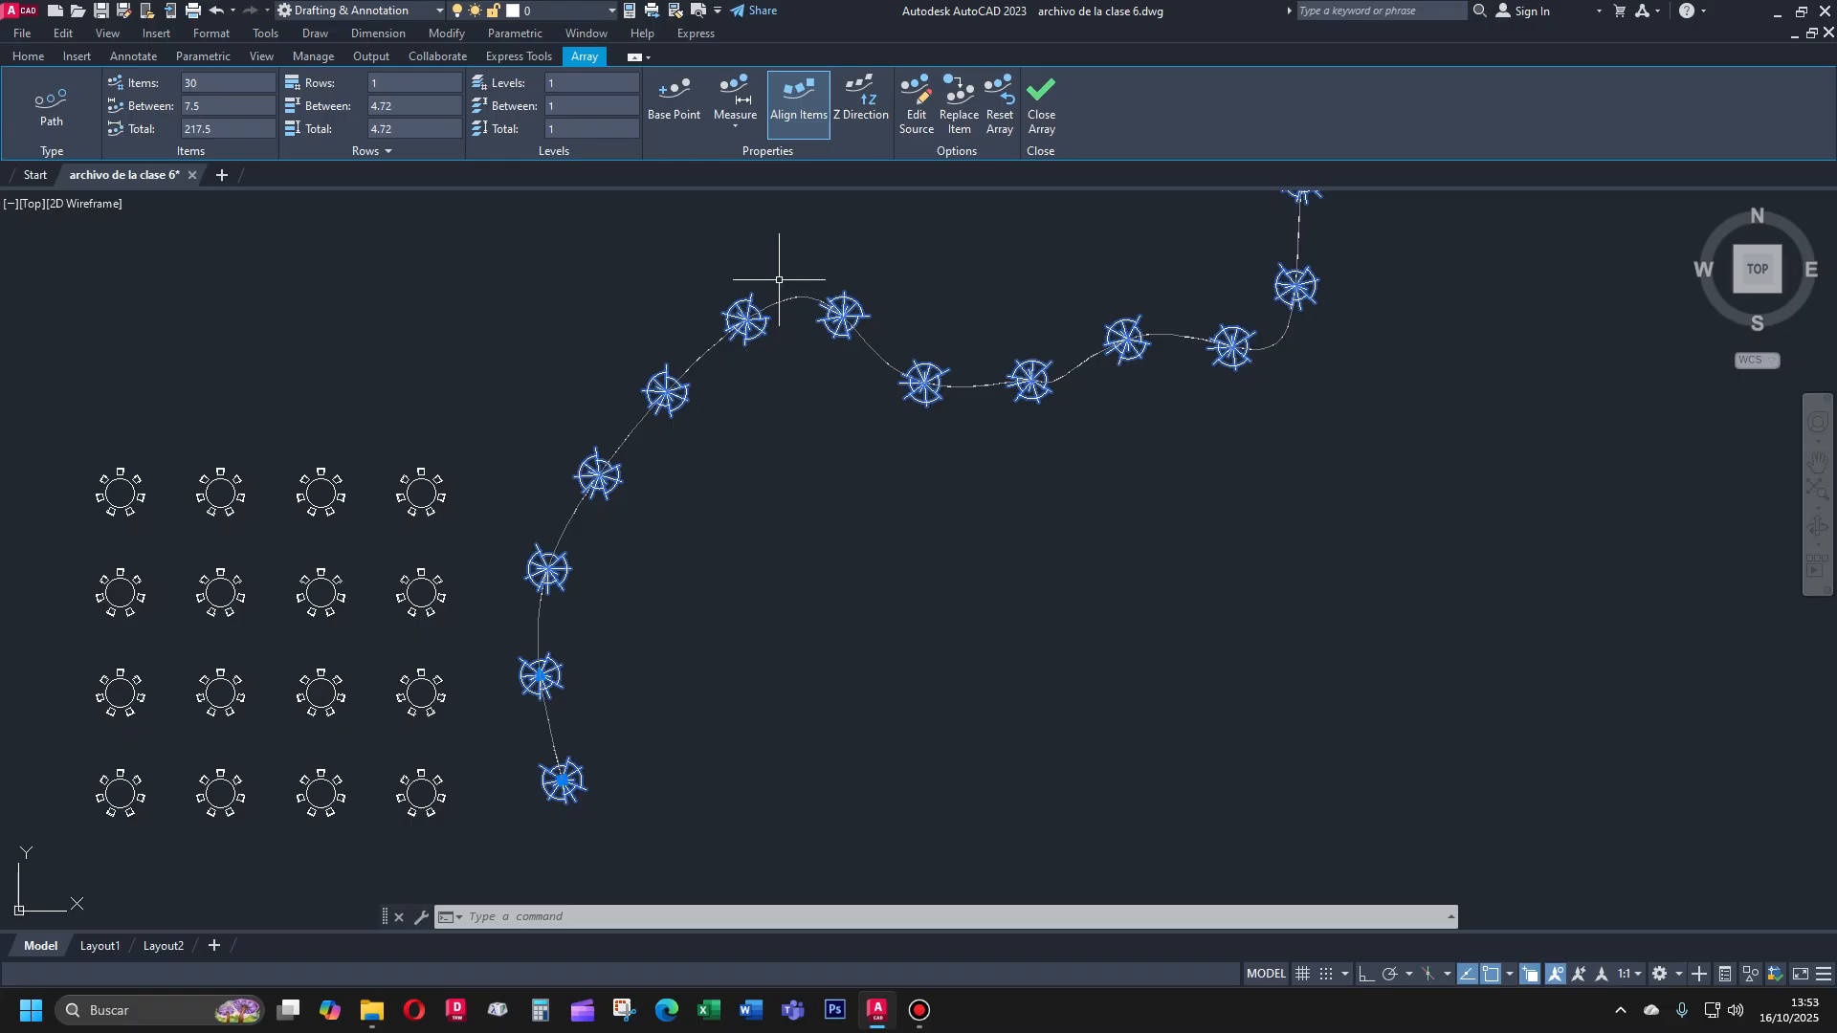
left_click(1047, 122)
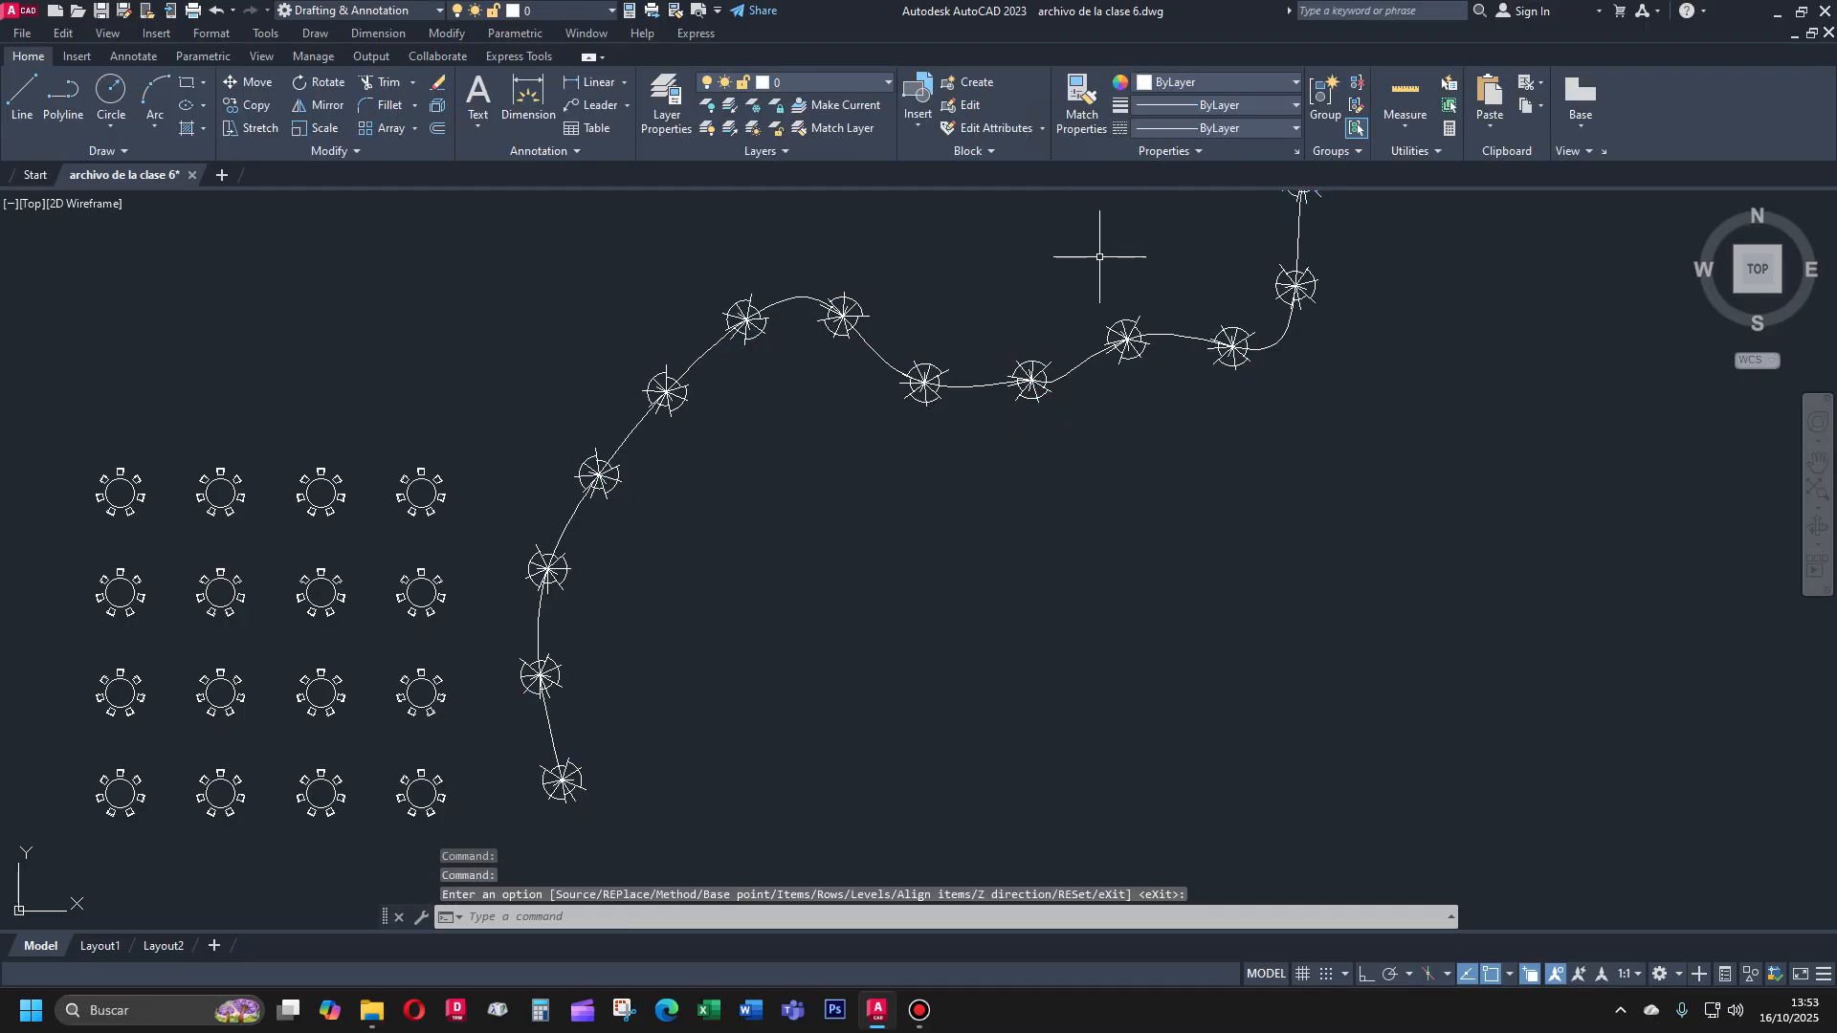
scroll(814, 529, "down", 6)
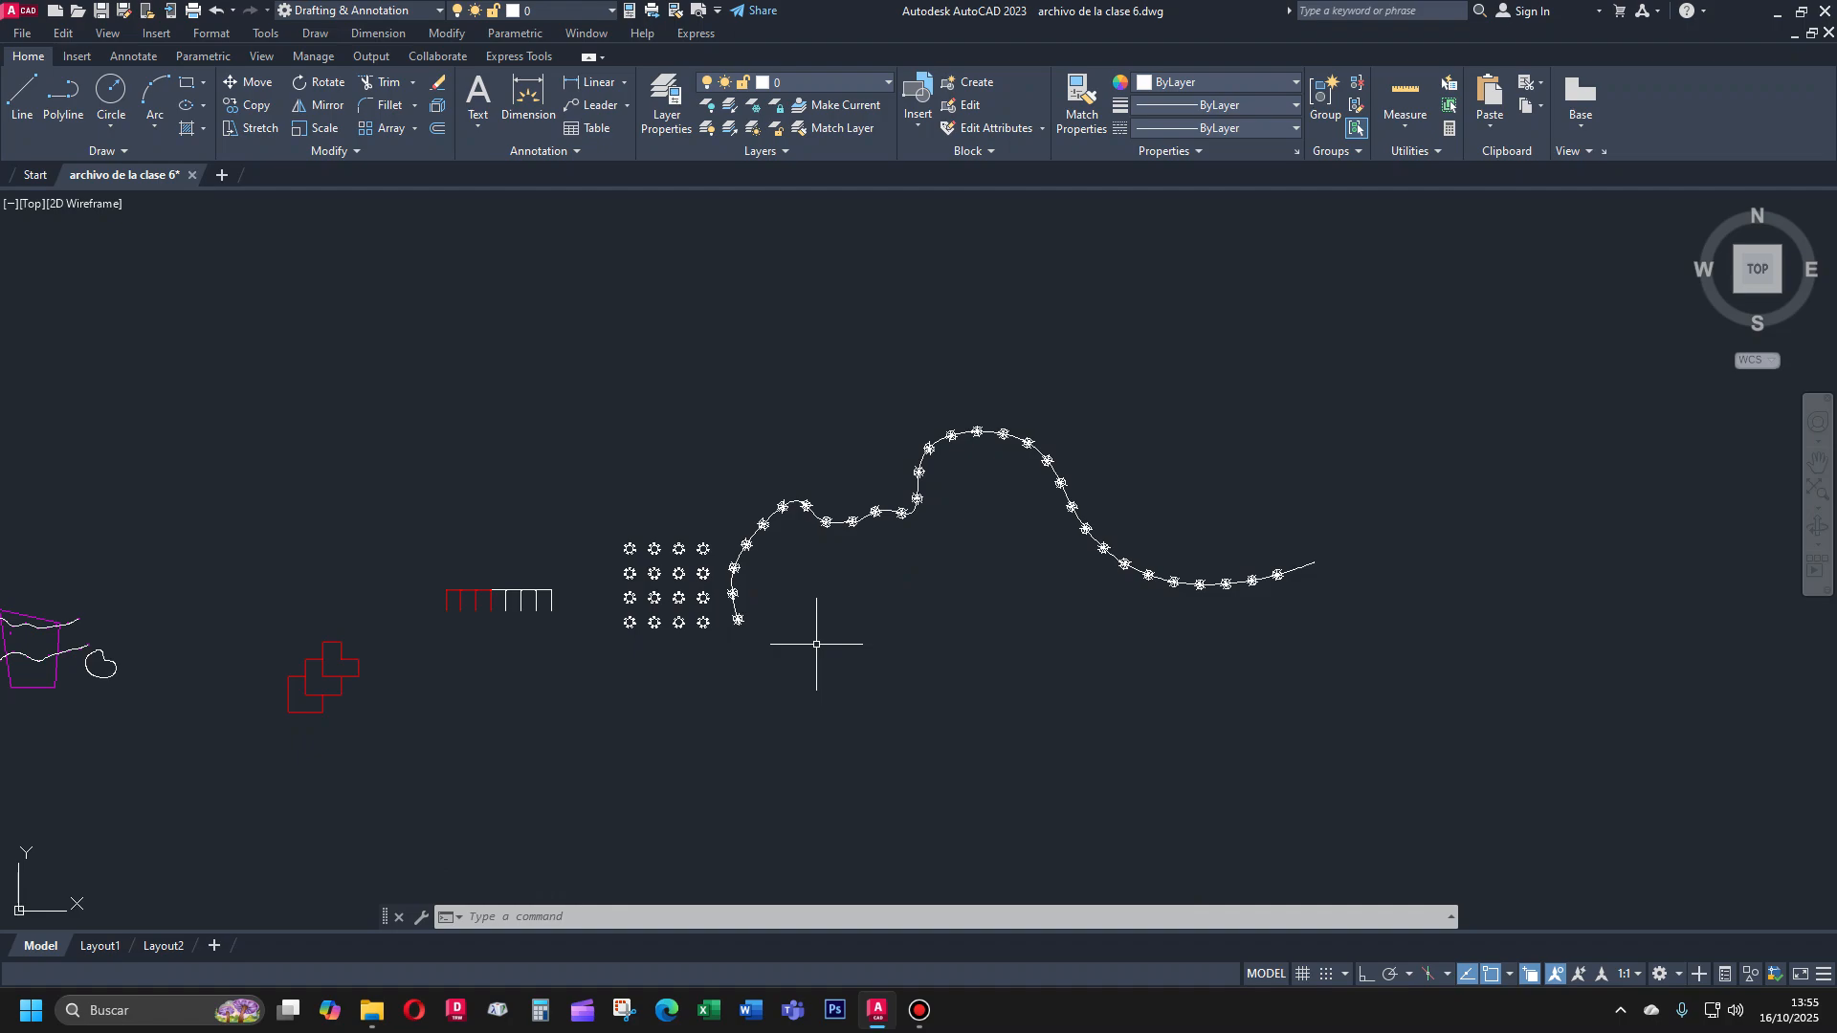
left_click(919, 1009)
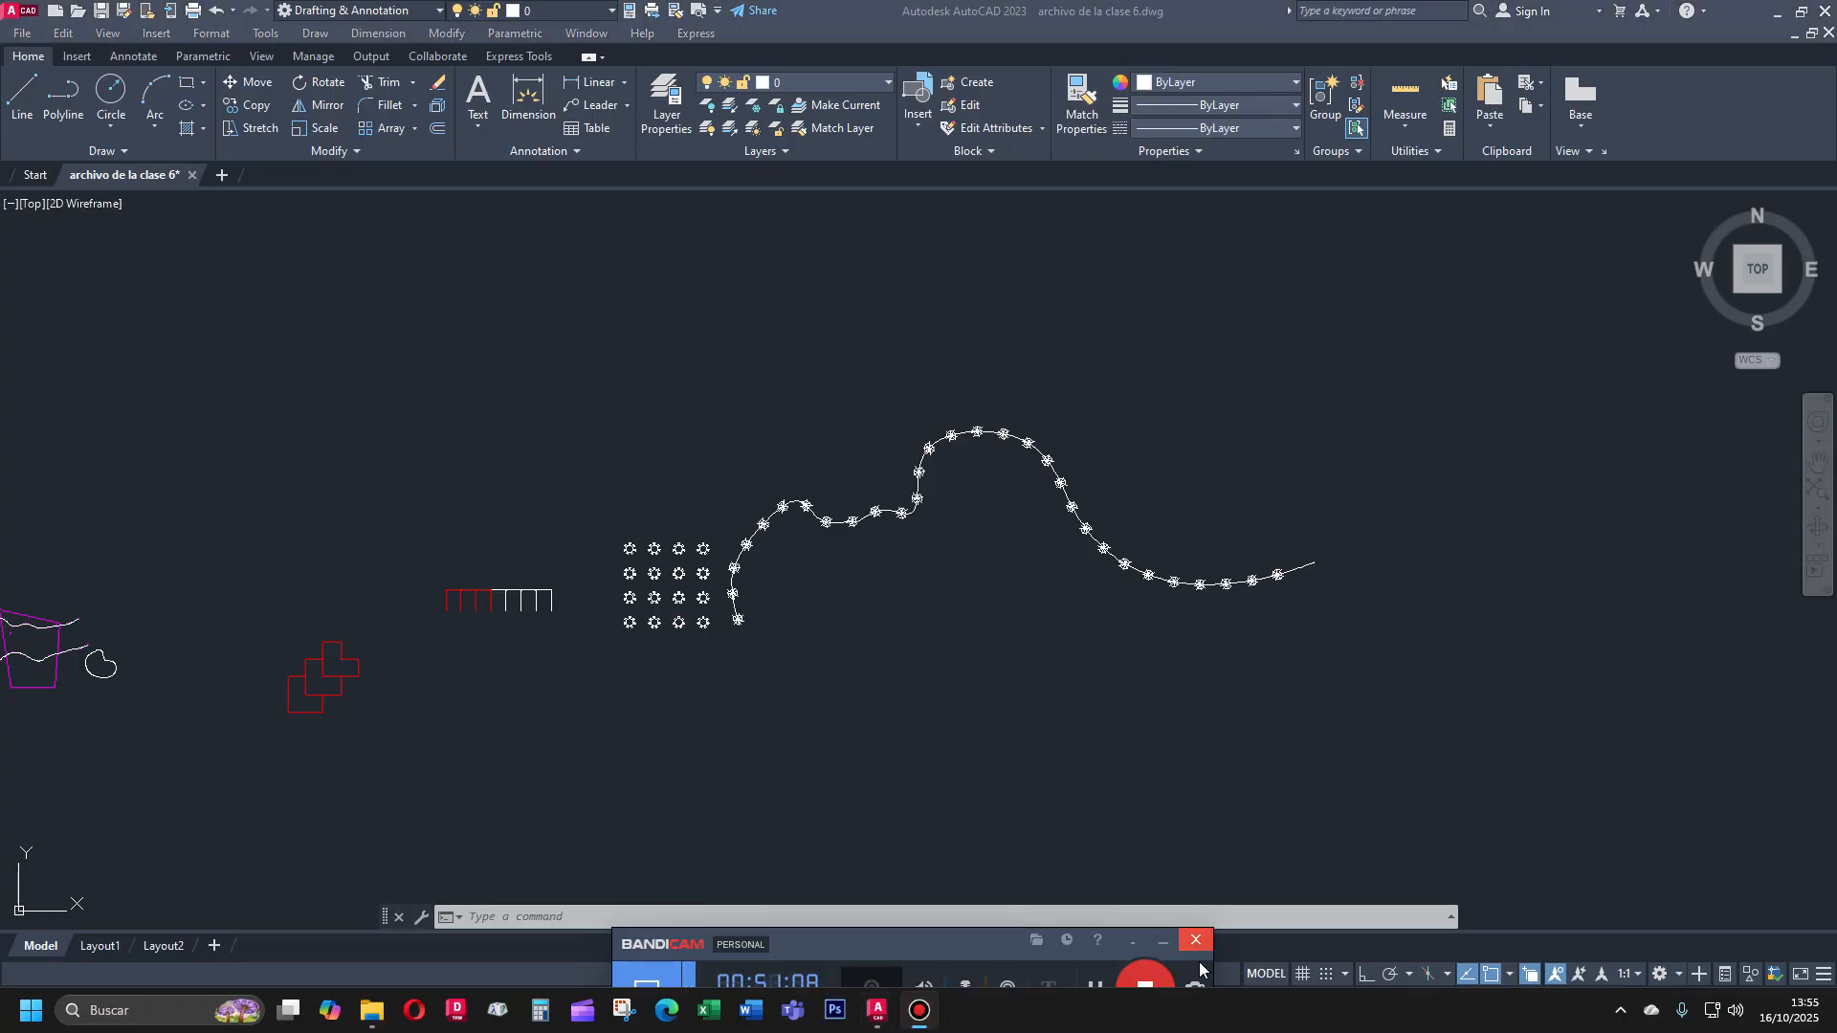